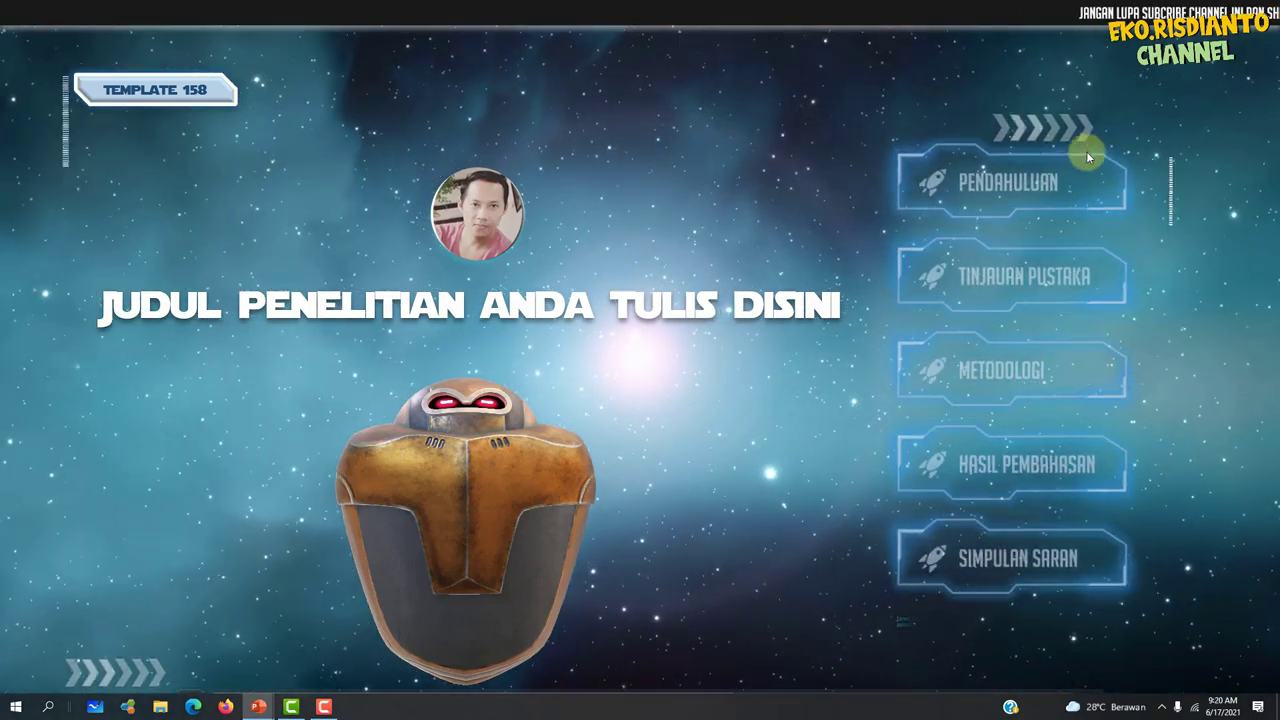
# - In the slide show, jump to the Pendahuluan slide, back to the title slide, then to Pendahuluan again
pyautogui.click(224, 96)
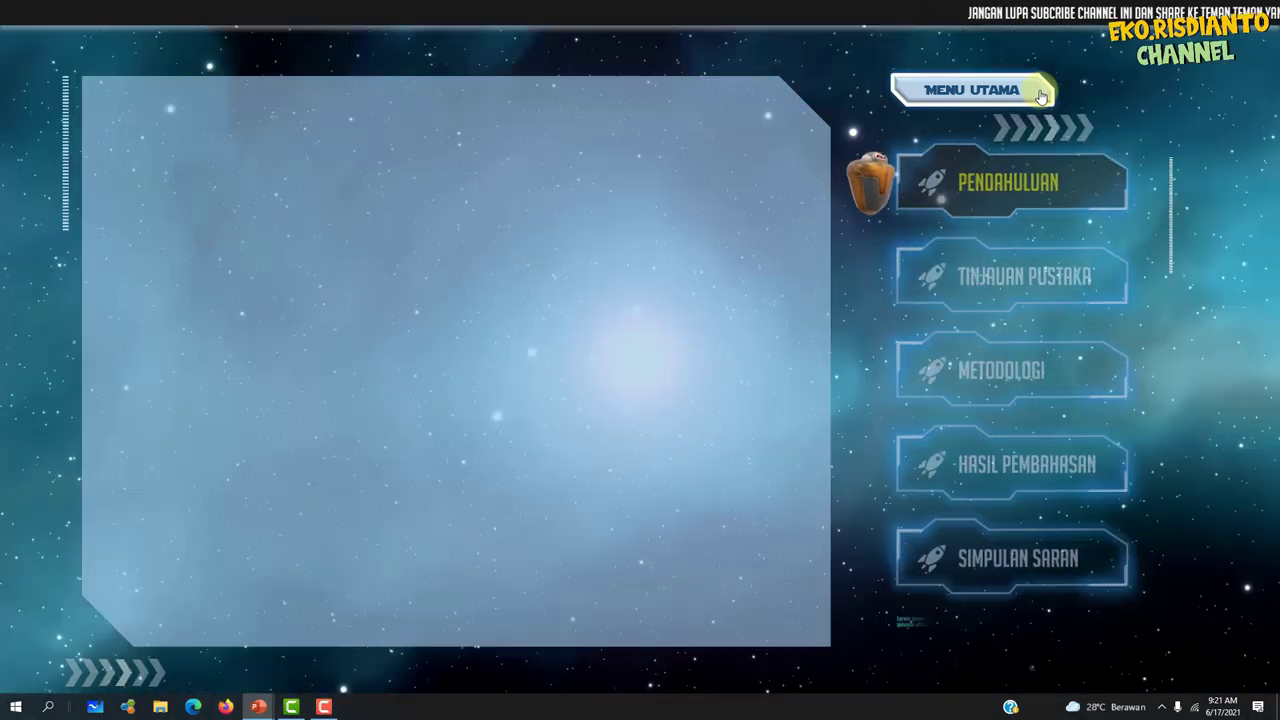
pyautogui.click(1041, 95)
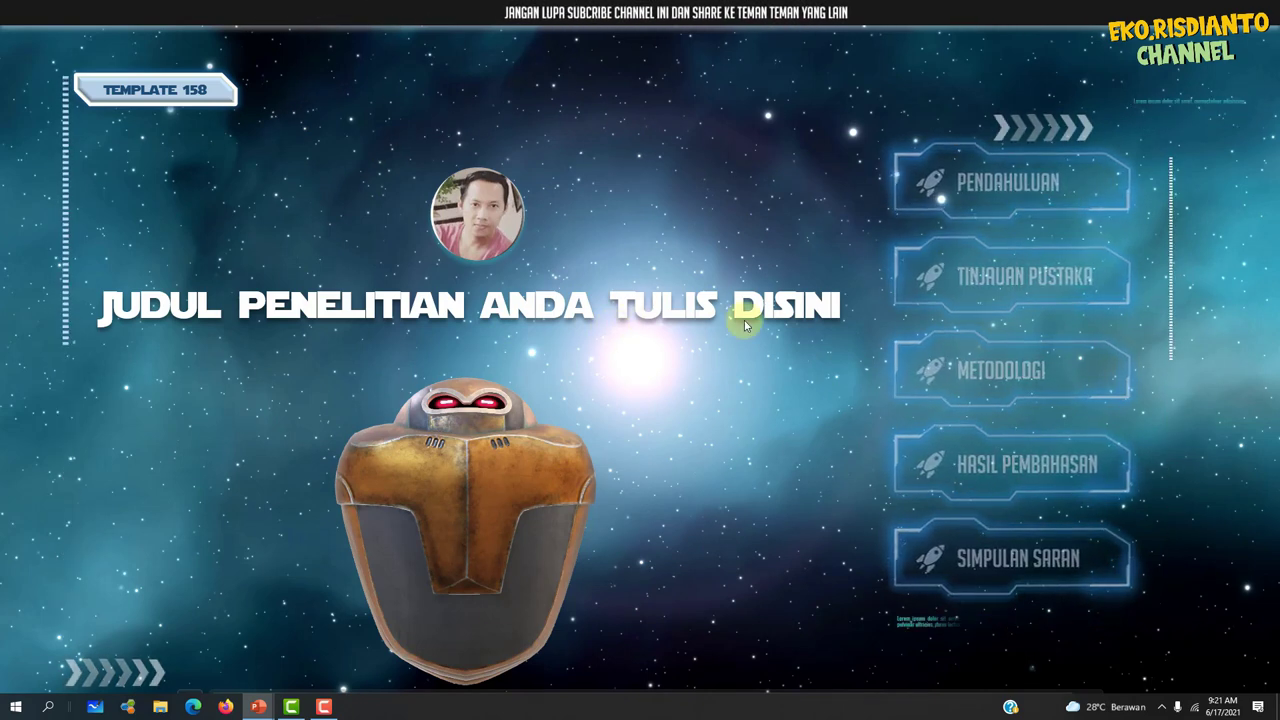
pyautogui.click(226, 96)
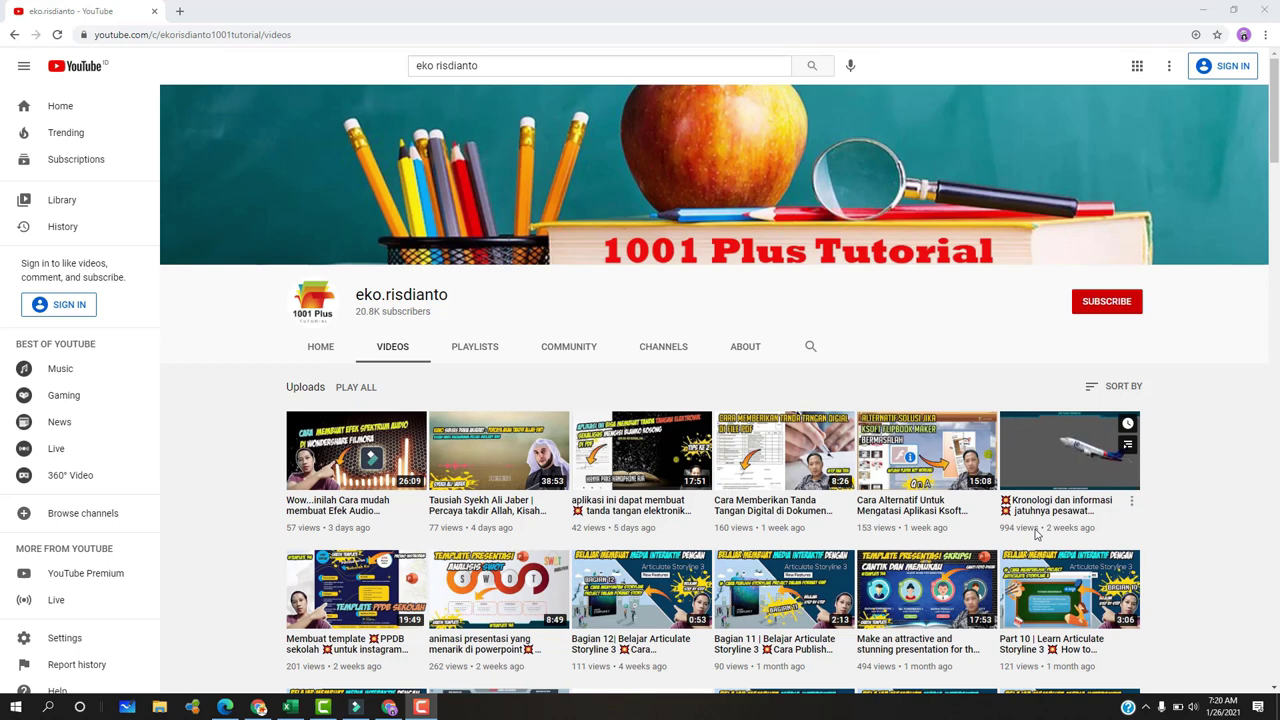
# - Scroll far down the channel's Videos tab to browse its older uploads
pyautogui.scroll(-1, 1037, 535)
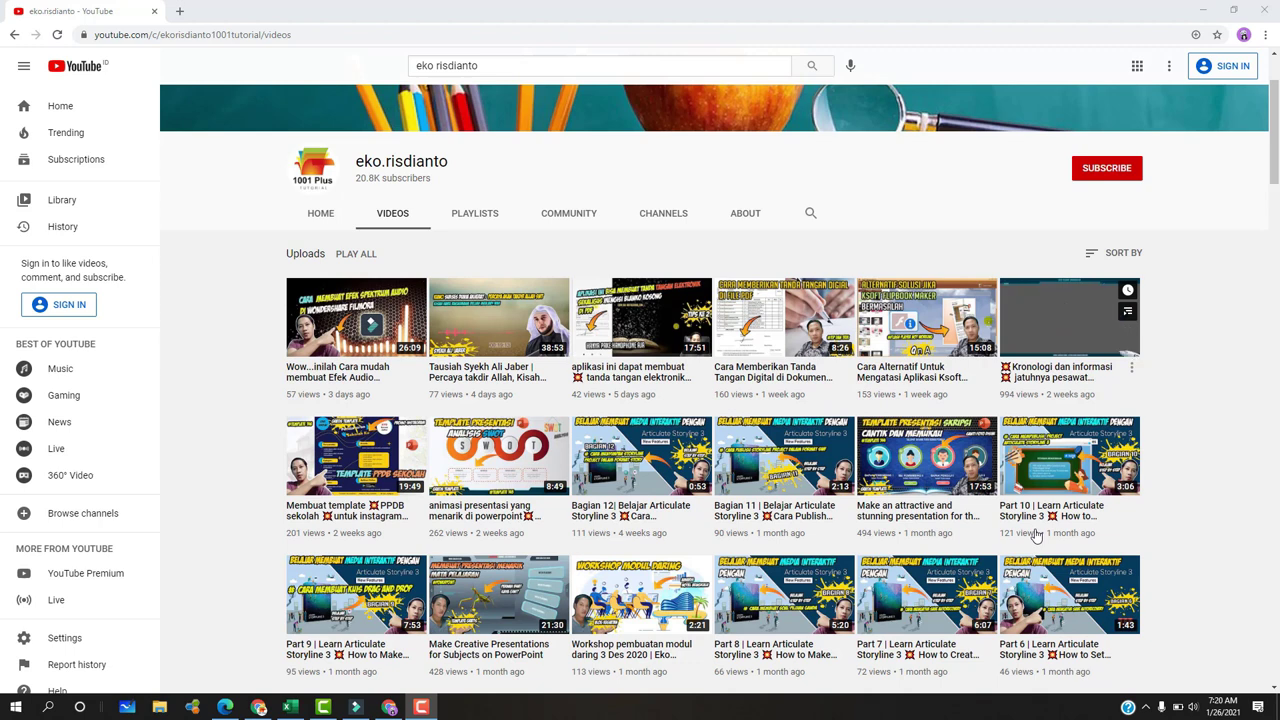
pyautogui.scroll(-1, 1037, 535)
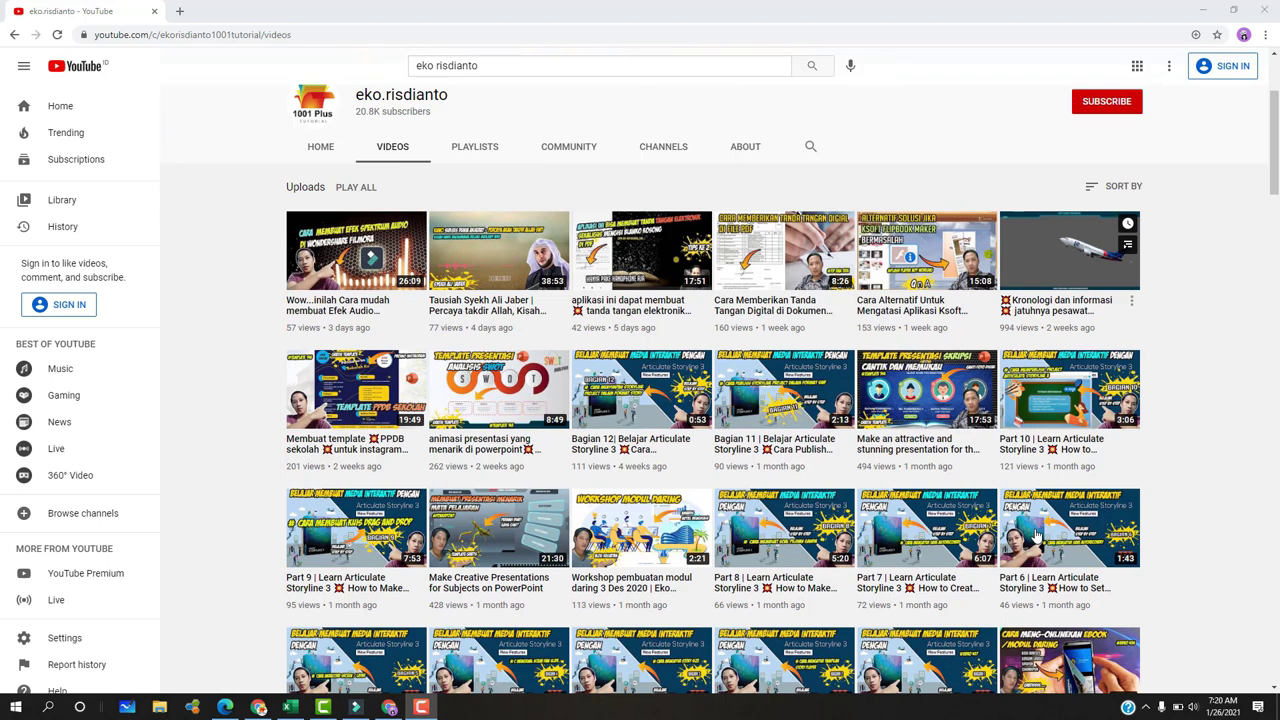
pyautogui.scroll(-1, 1037, 535)
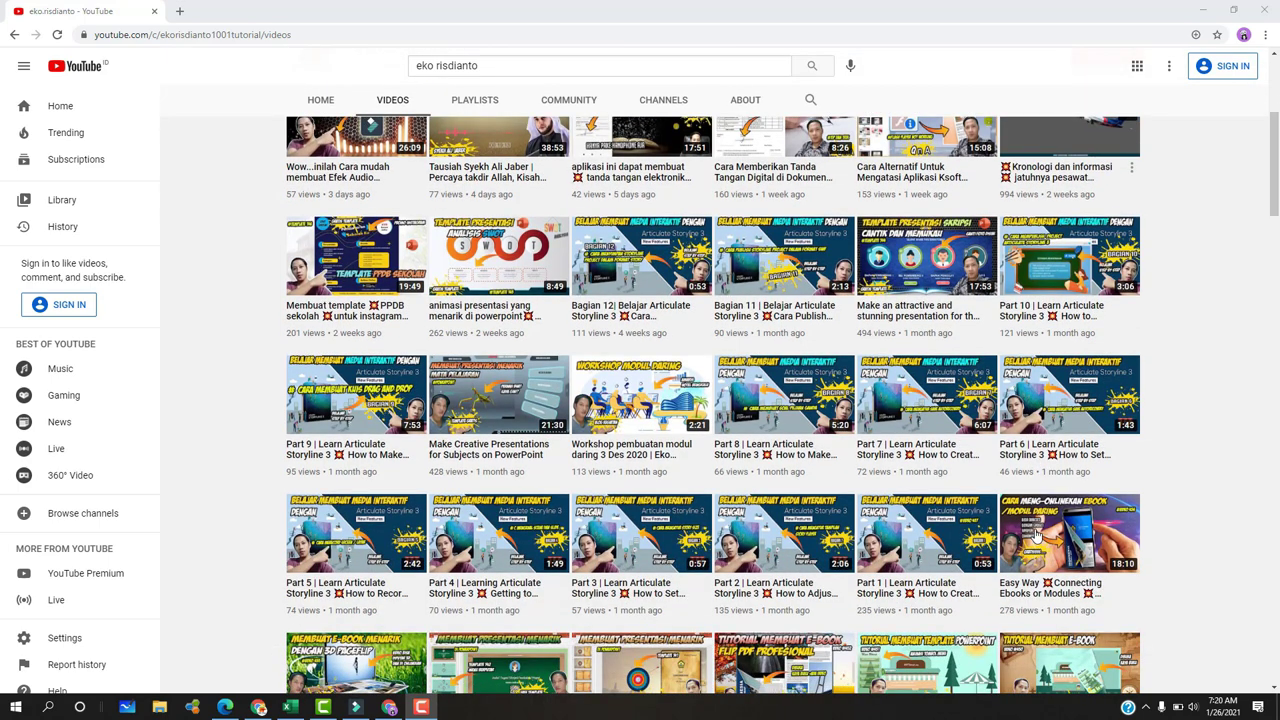
pyautogui.scroll(-1, 1037, 535)
pyautogui.scroll(-1, 1037, 535)
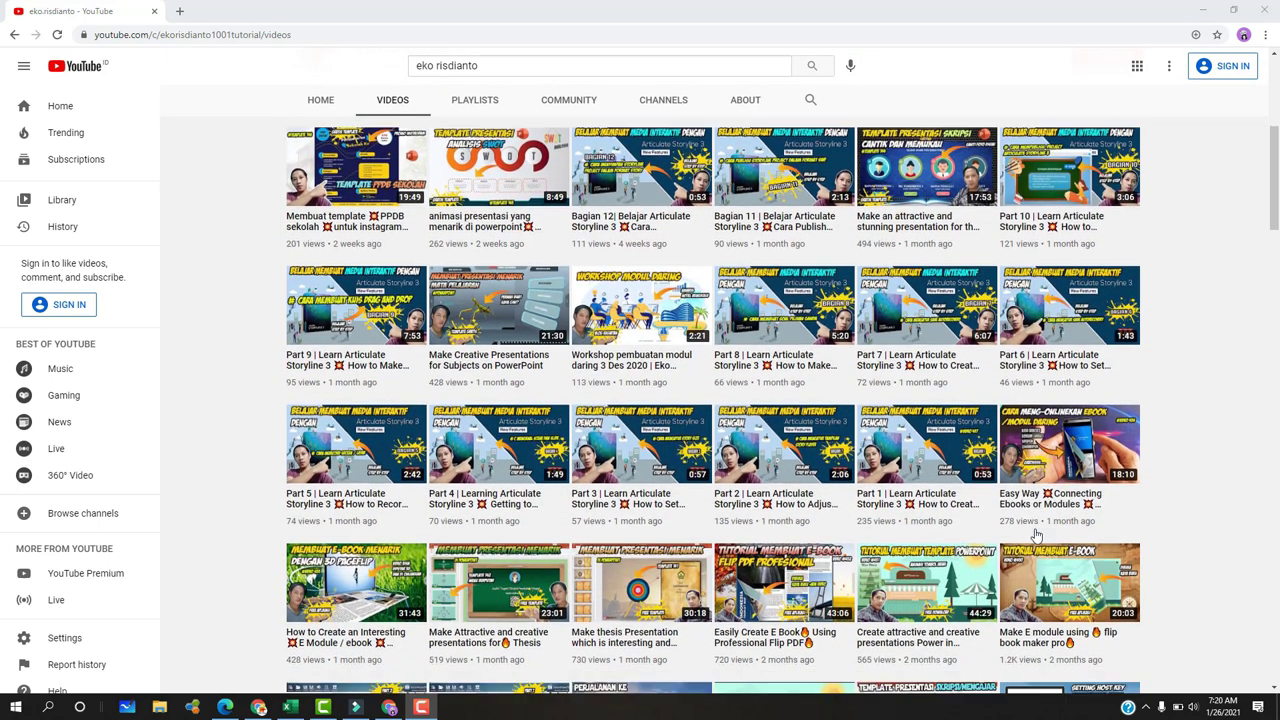
pyautogui.scroll(-2, 1037, 535)
pyautogui.scroll(-2, 1037, 535)
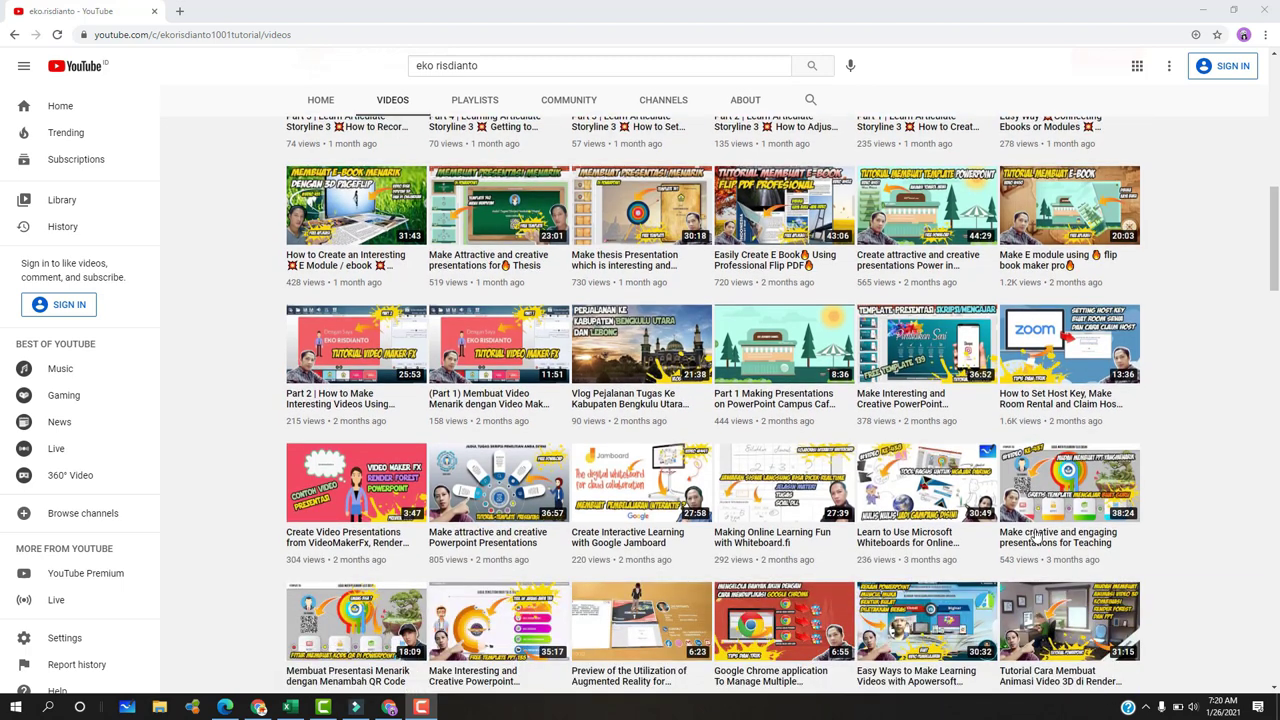
pyautogui.scroll(-1, 1037, 535)
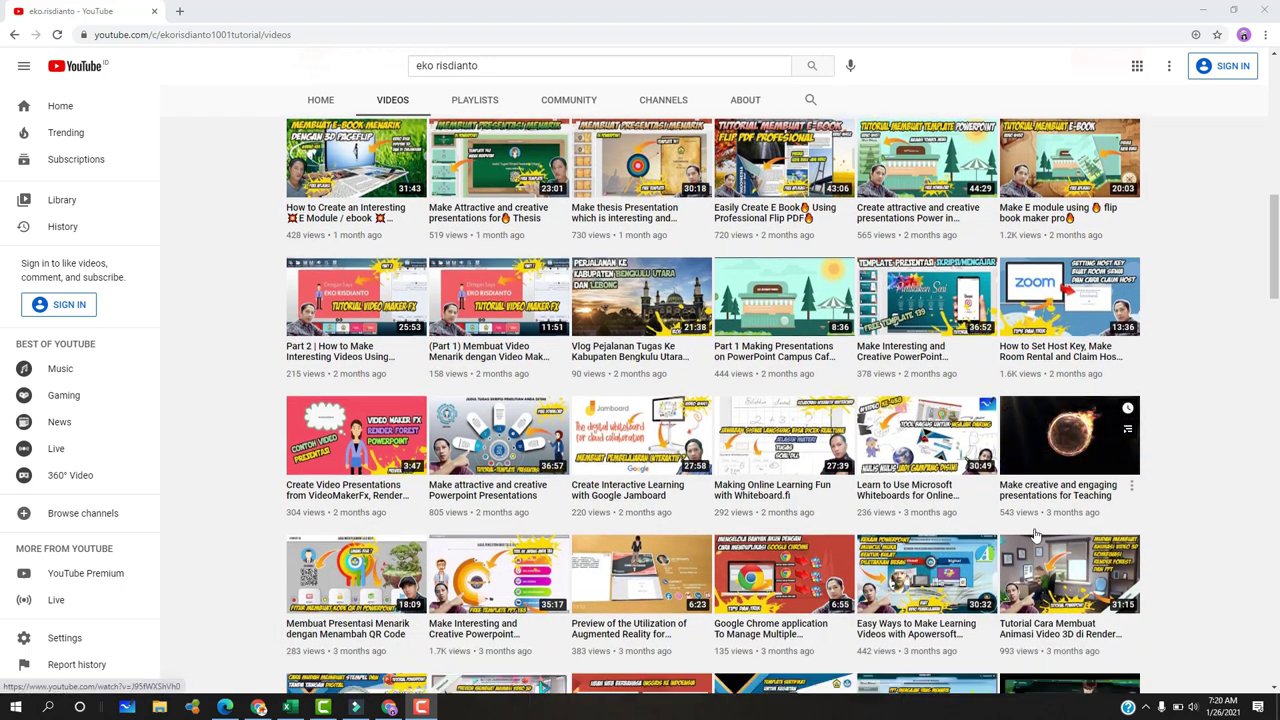
pyautogui.scroll(-2, 1037, 535)
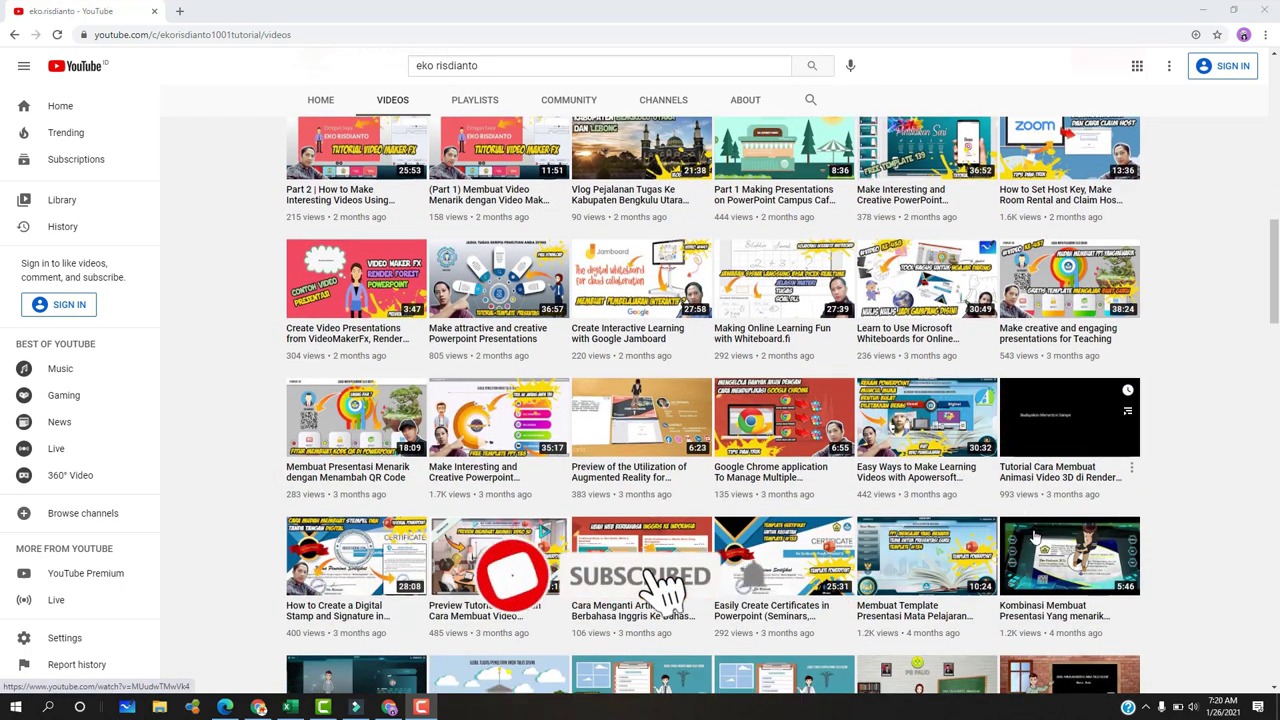
pyautogui.scroll(-1, 1037, 535)
pyautogui.scroll(-2, 1037, 535)
pyautogui.scroll(-1, 1037, 535)
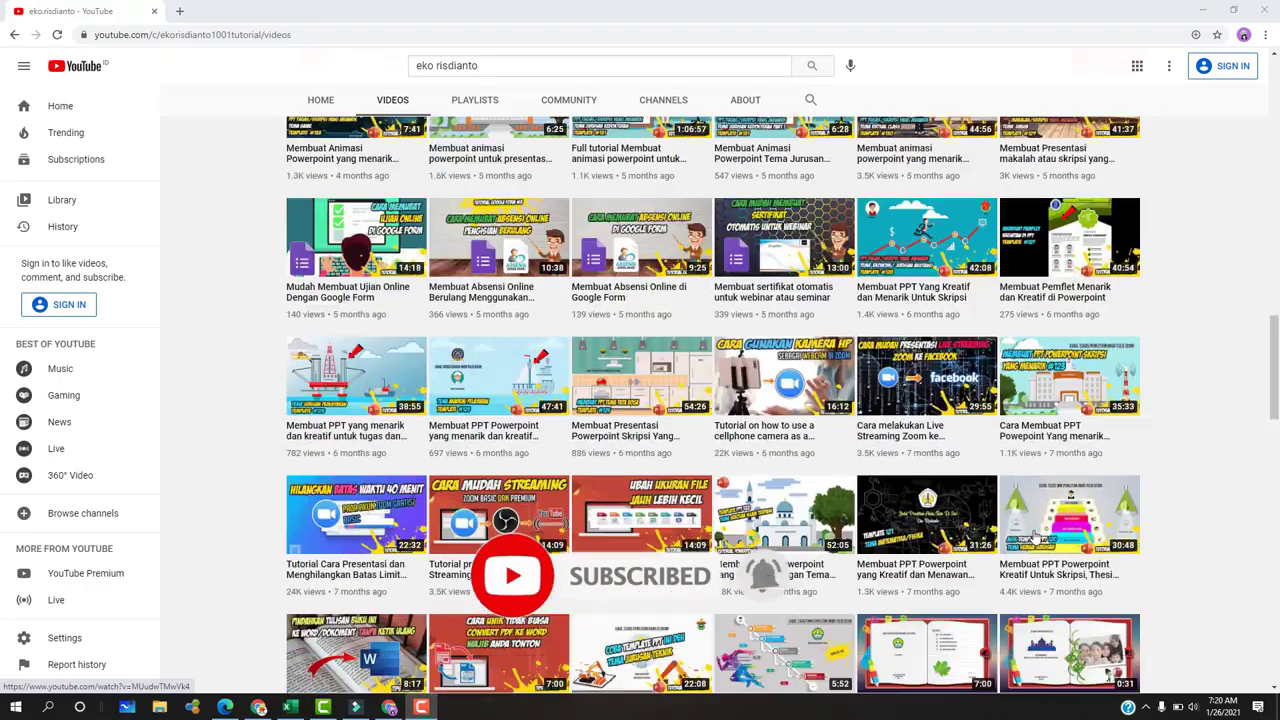
pyautogui.scroll(-1, 1037, 535)
pyautogui.scroll(-1, 1037, 535)
pyautogui.scroll(-1, 1037, 535)
pyautogui.scroll(-2, 1037, 535)
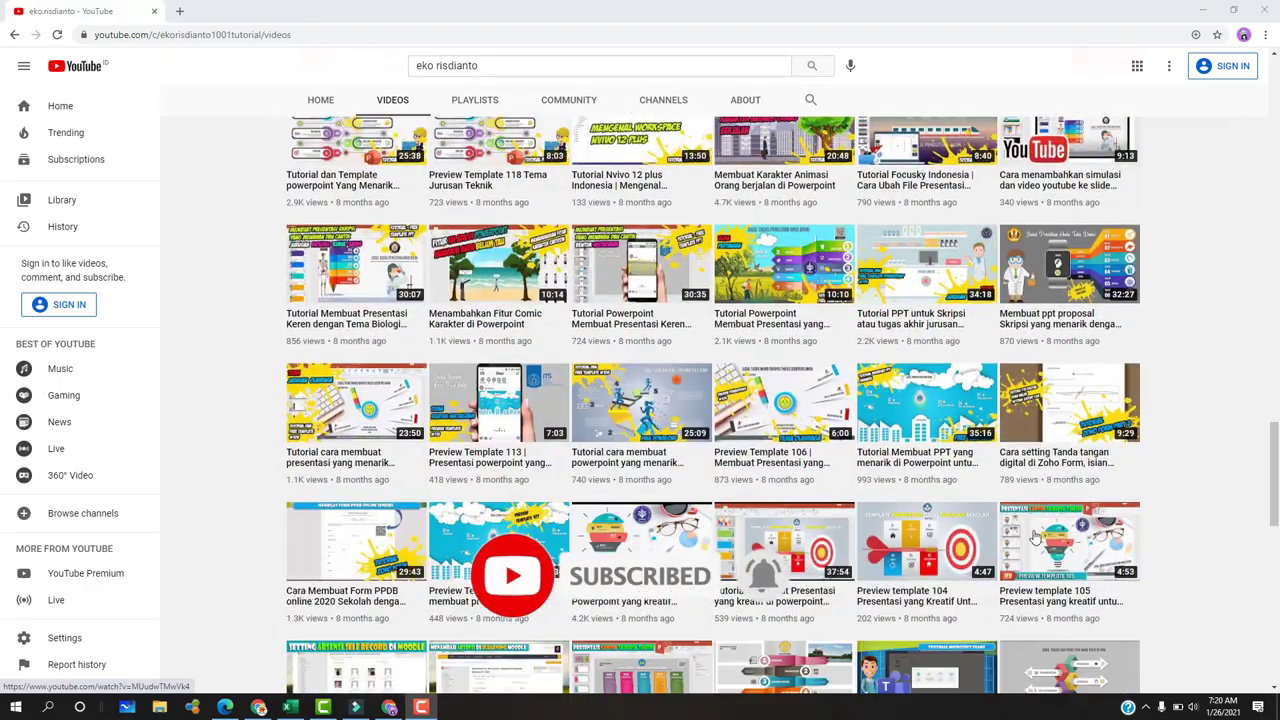
pyautogui.scroll(-1, 1037, 535)
pyautogui.scroll(-1, 1037, 535)
pyautogui.scroll(-3, 1037, 535)
pyautogui.scroll(-2, 1037, 535)
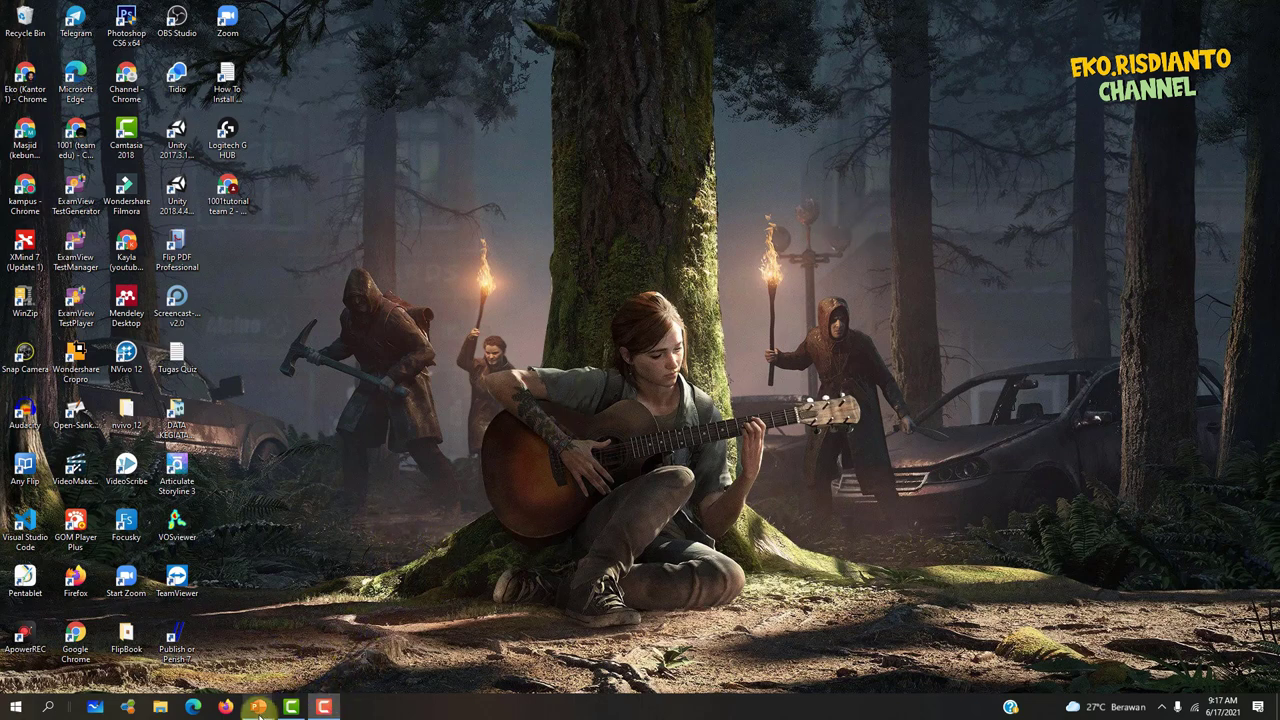
# - Restore the '158 - PowerPoint' window from the taskbar so its title slide shows
pyautogui.moveTo(259, 707)
pyautogui.click(105, 652)
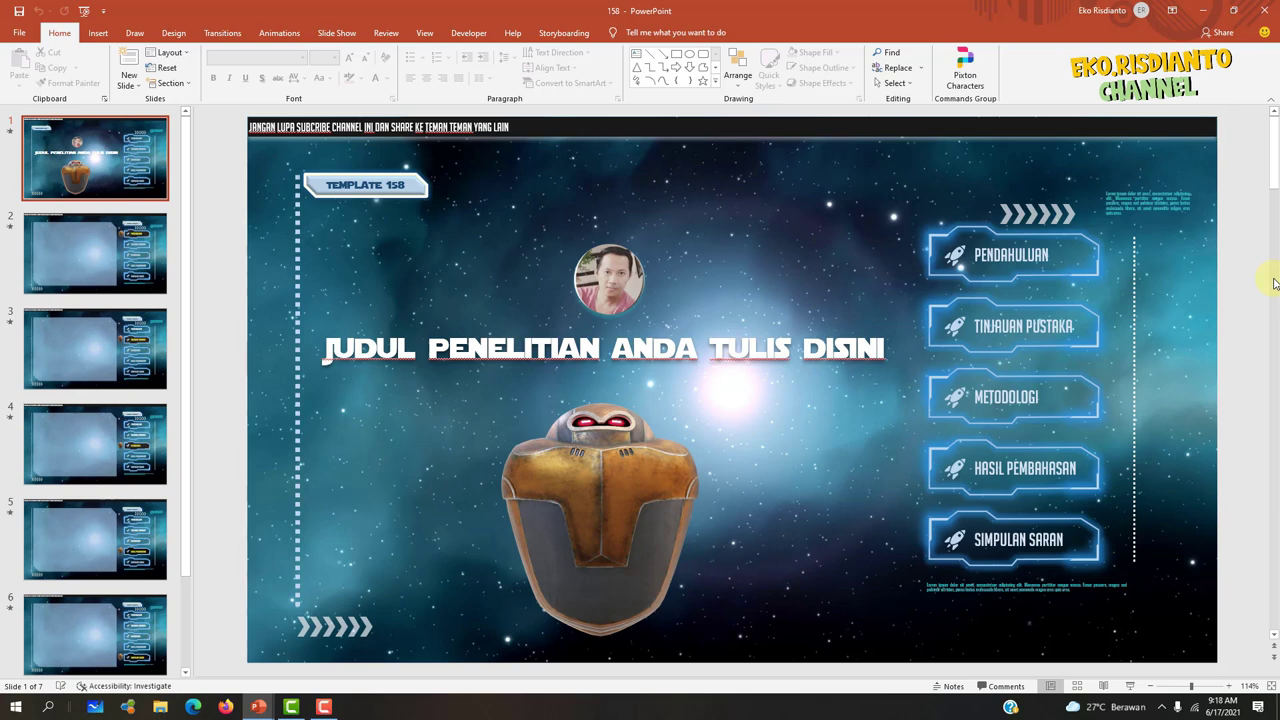
pyautogui.moveTo(952, 252)
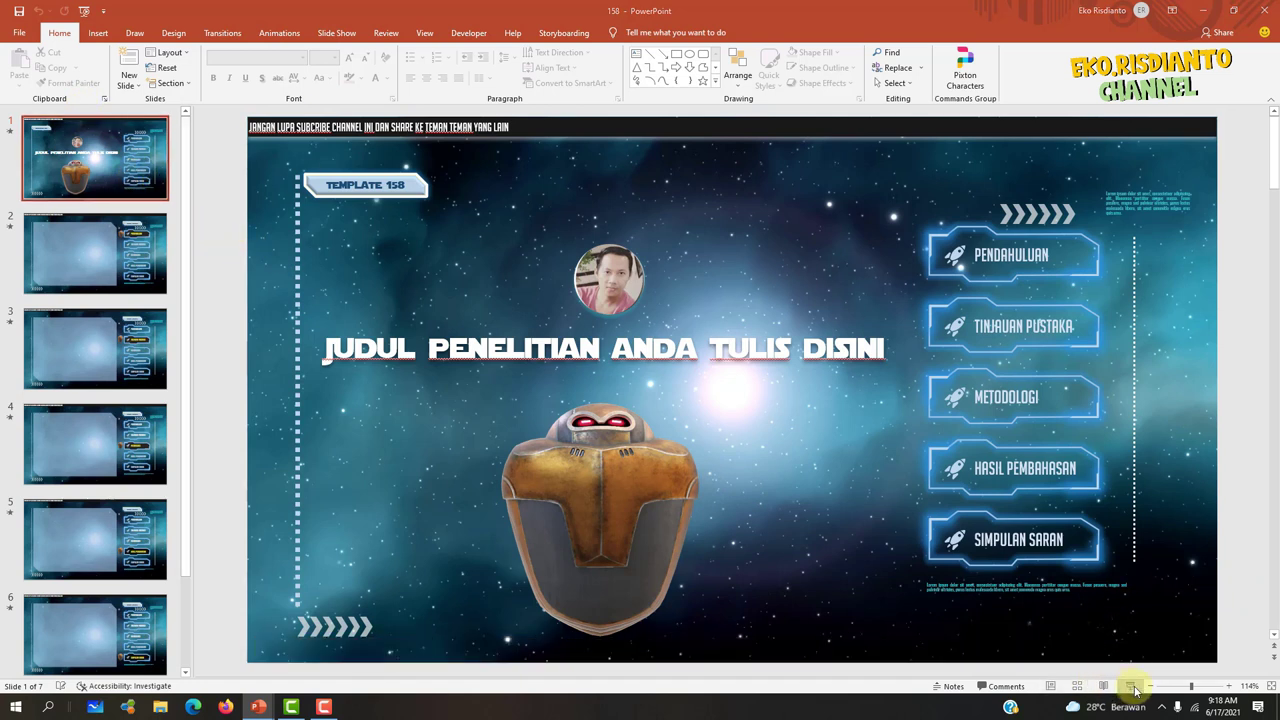
# - Start the 158 slide show from slide 1 and advance the title slide's entrance animations
pyautogui.click(1131, 686)
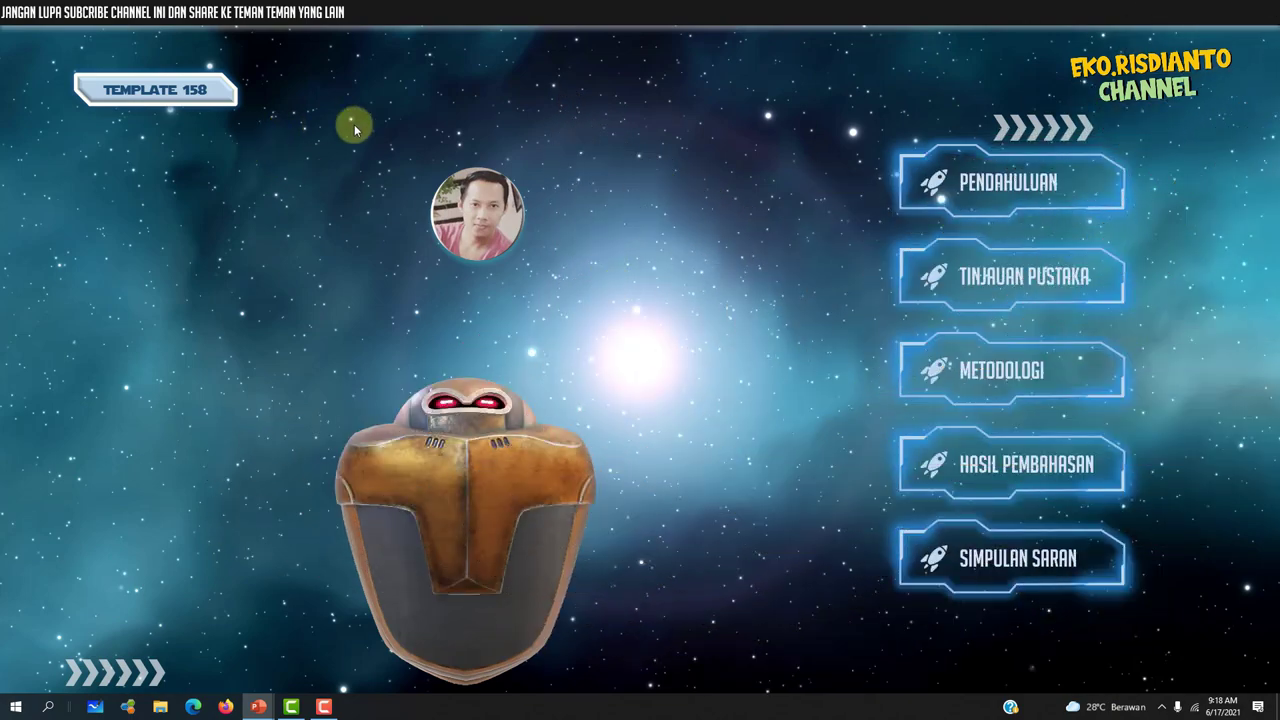
pyautogui.click(950, 363)
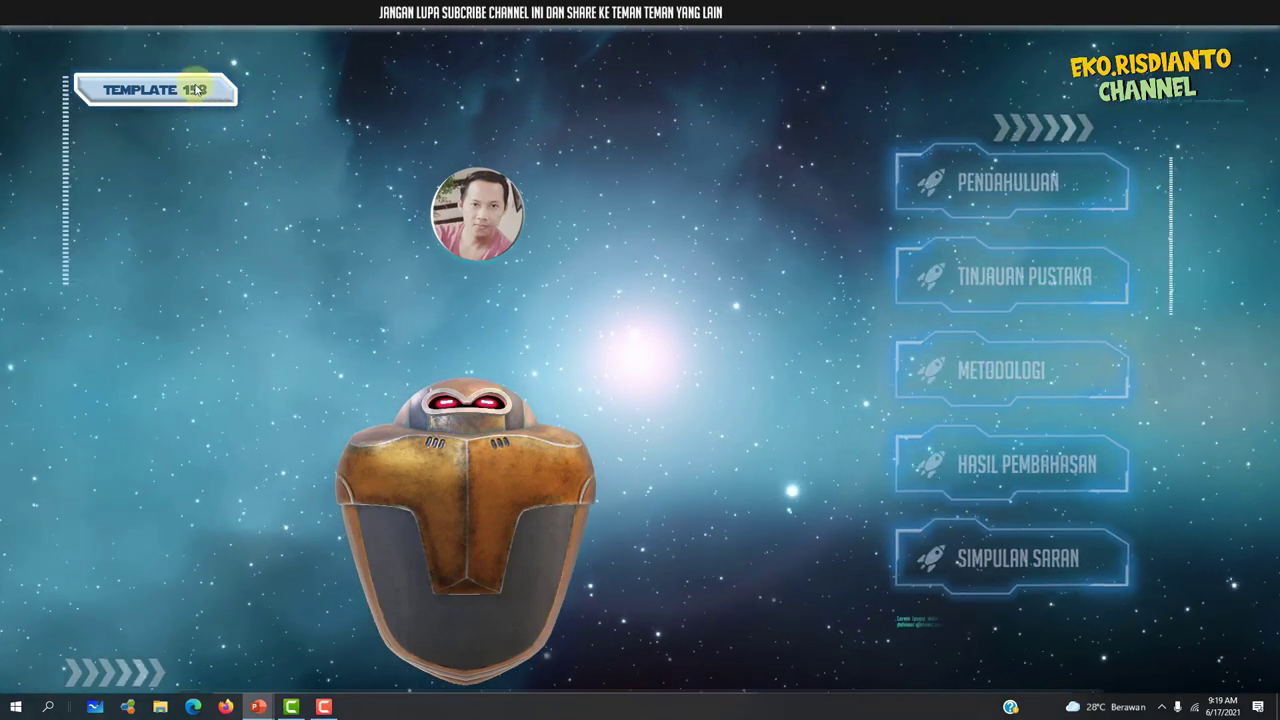
# - Fly in the title text, then go PENDAHULUAN, MENU UTAMA, PENDAHULUAN, MENU UTAMA in turn
pyautogui.click(203, 270)
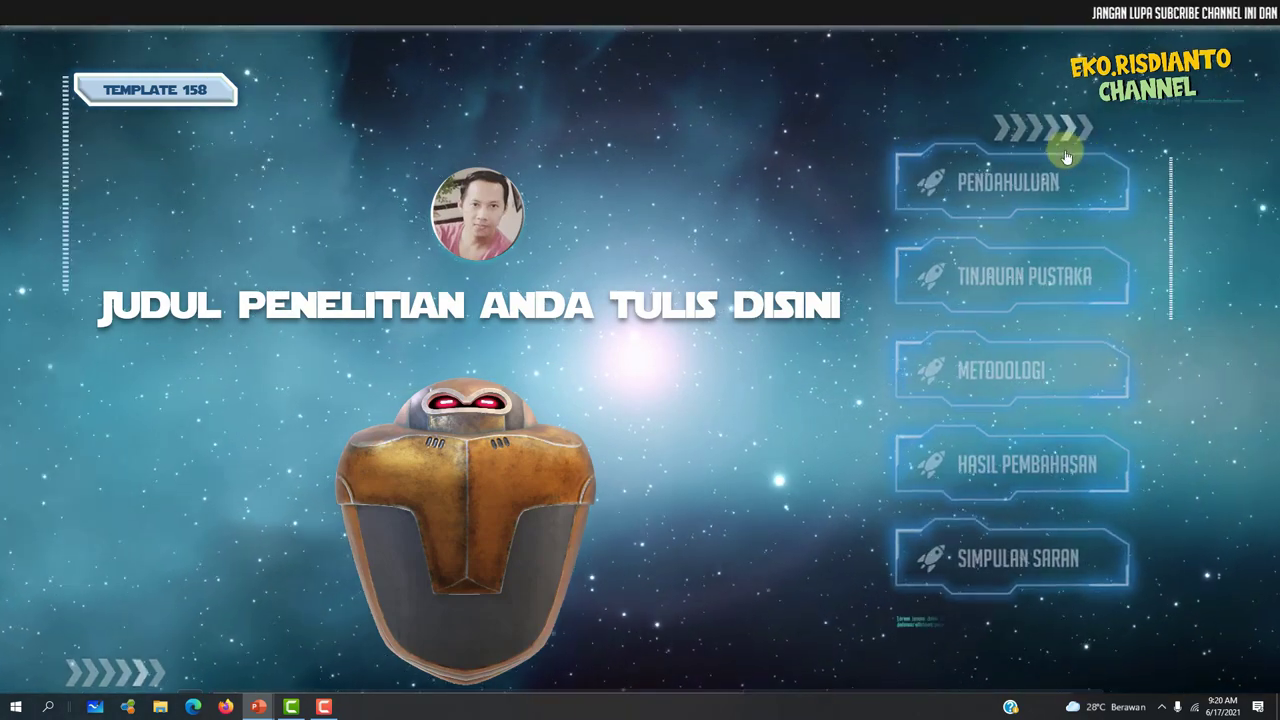
pyautogui.click(224, 96)
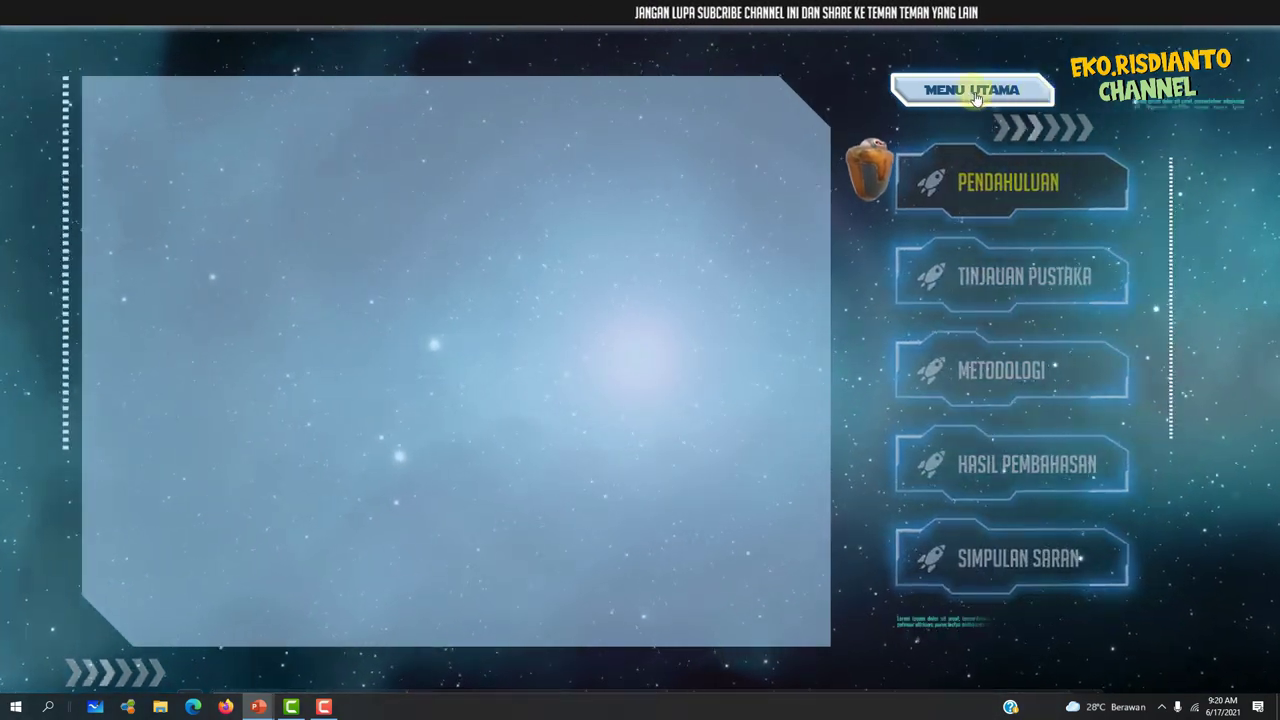
pyautogui.click(1040, 93)
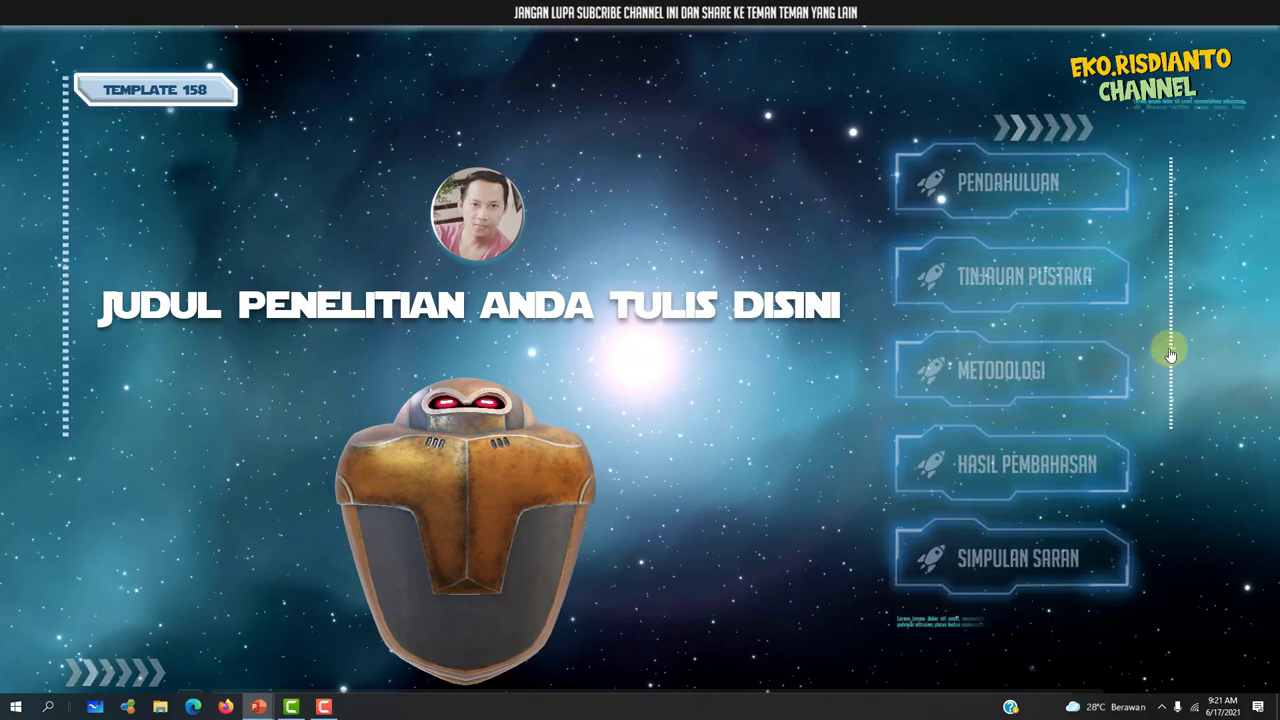
pyautogui.click(226, 91)
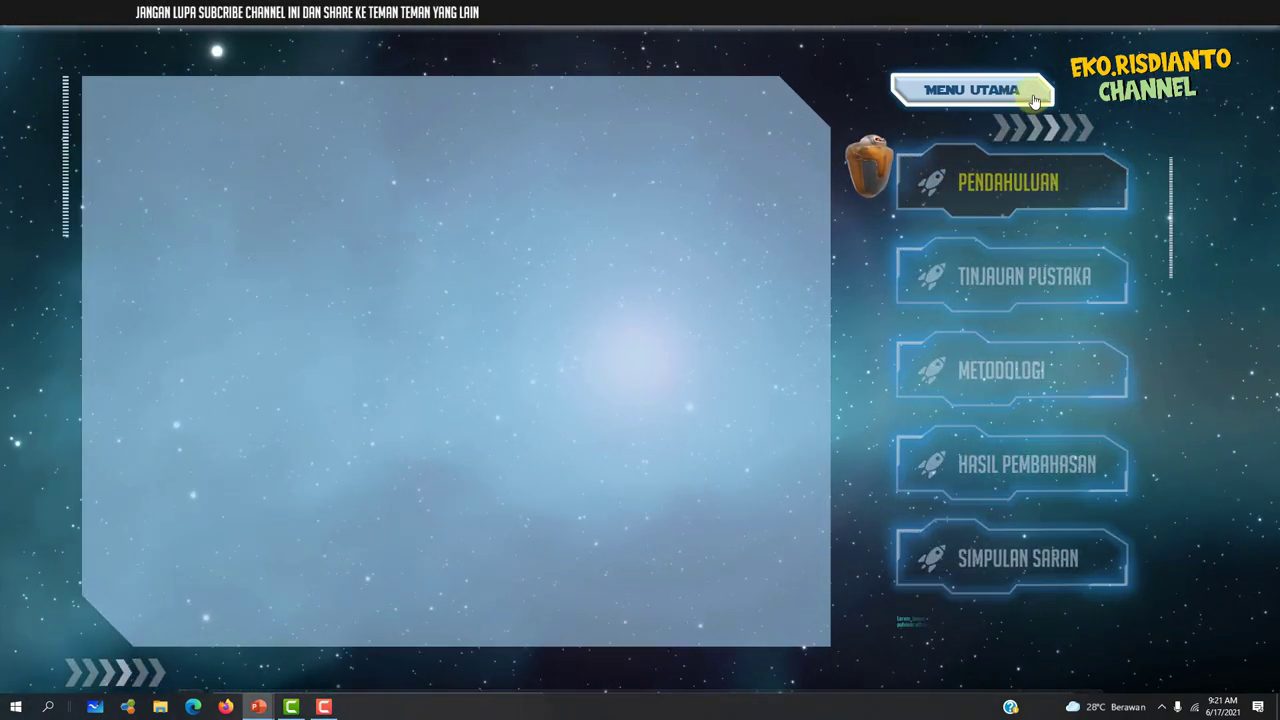
pyautogui.click(1037, 97)
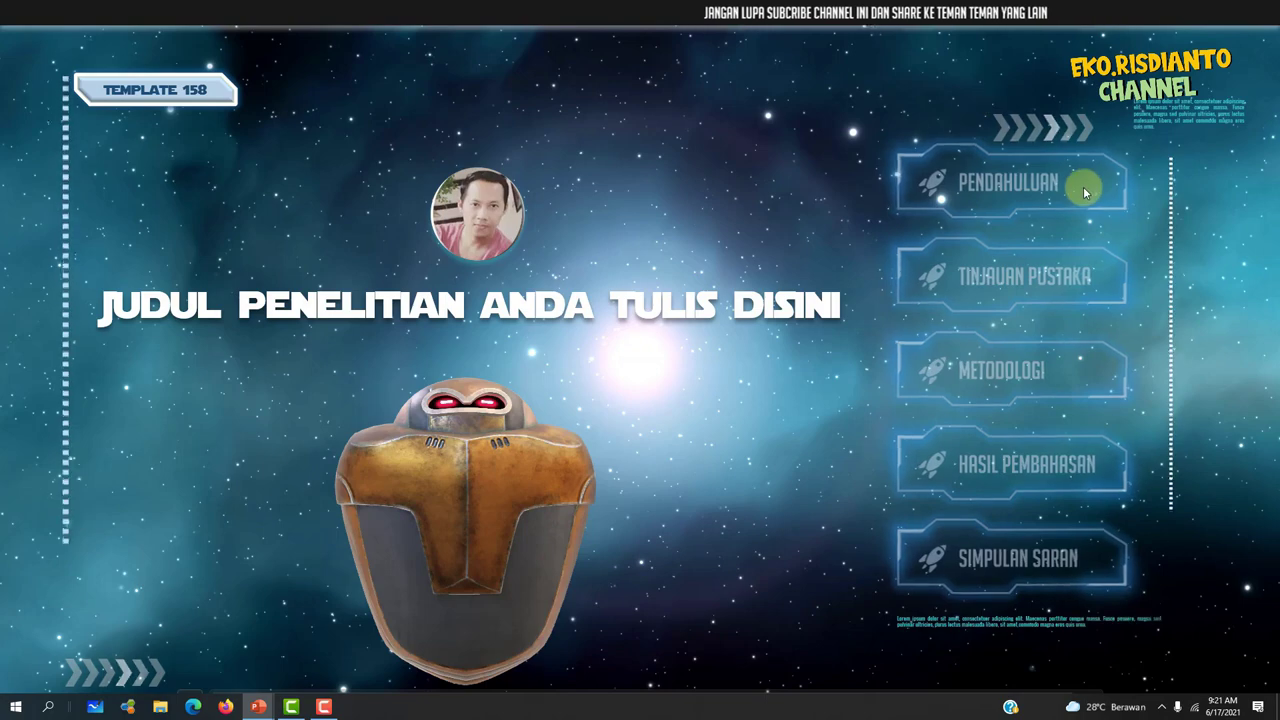
# - Follow the PENDAHULUAN link from the title slide to confirm it works
pyautogui.click(217, 86)
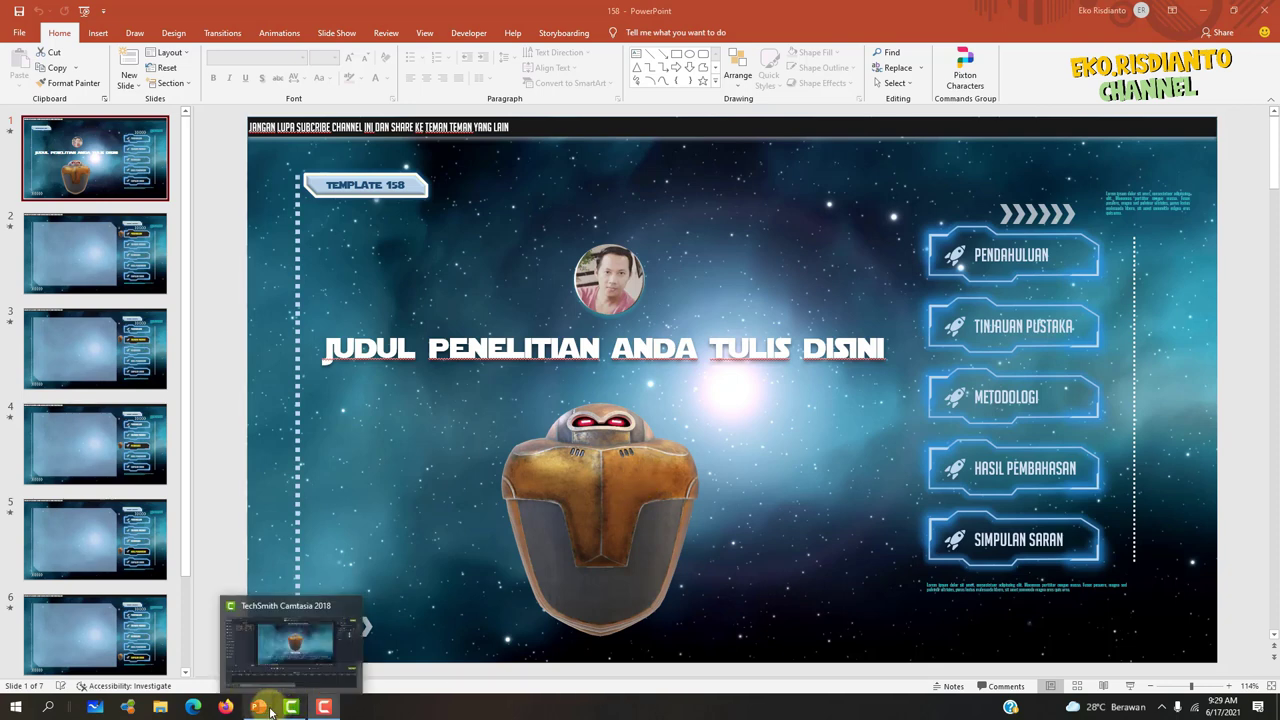
# - Switch to the 157 presentation window and scroll the view over its dark title slide
pyautogui.moveTo(258, 705)
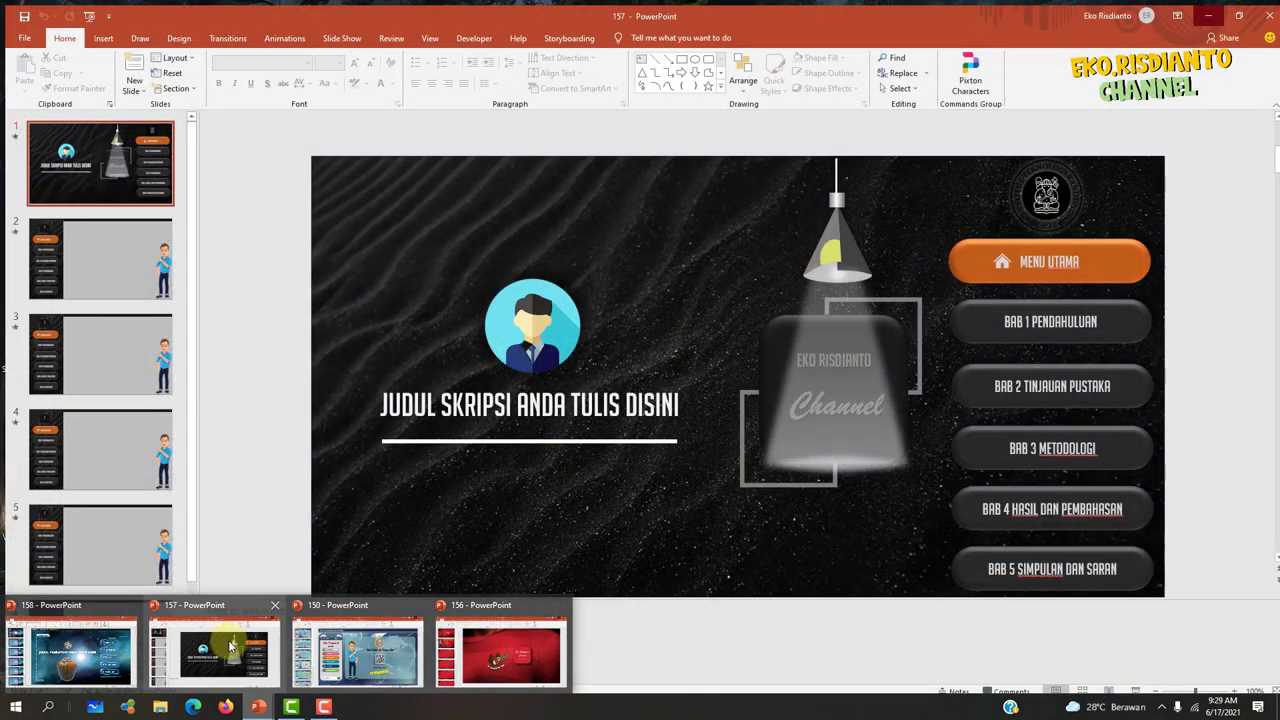
pyautogui.click(215, 645)
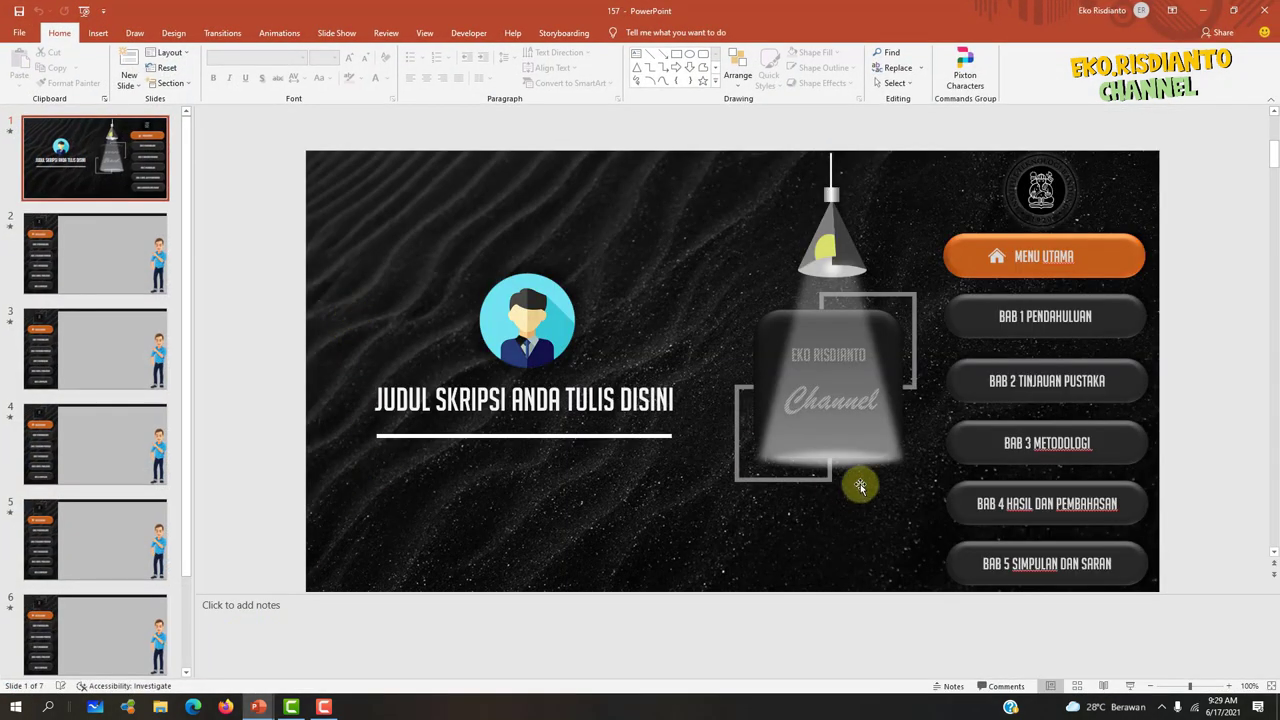
pyautogui.scroll(2, 910, 494)
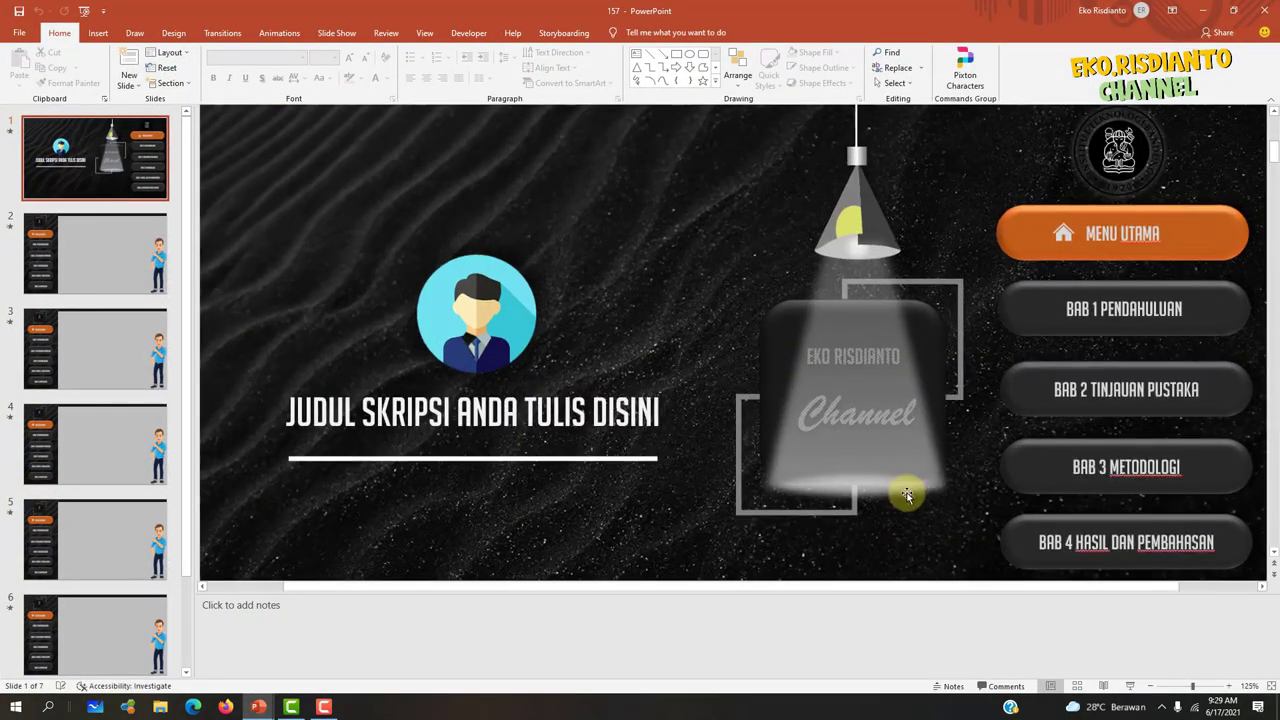
pyautogui.scroll(1, 899, 484)
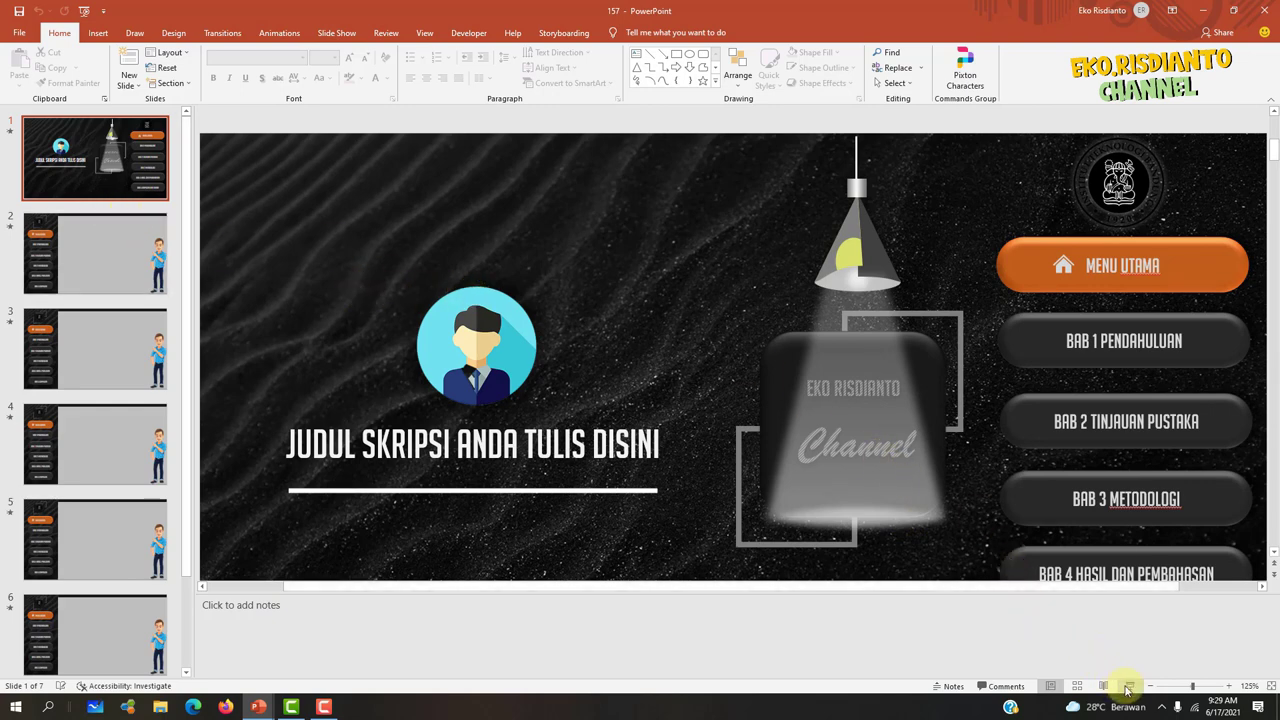
# - Run the 157 slide show, try the BAB 2 TINJAUAN PUSTAKA and another chapter link, then exit
pyautogui.press('F5')
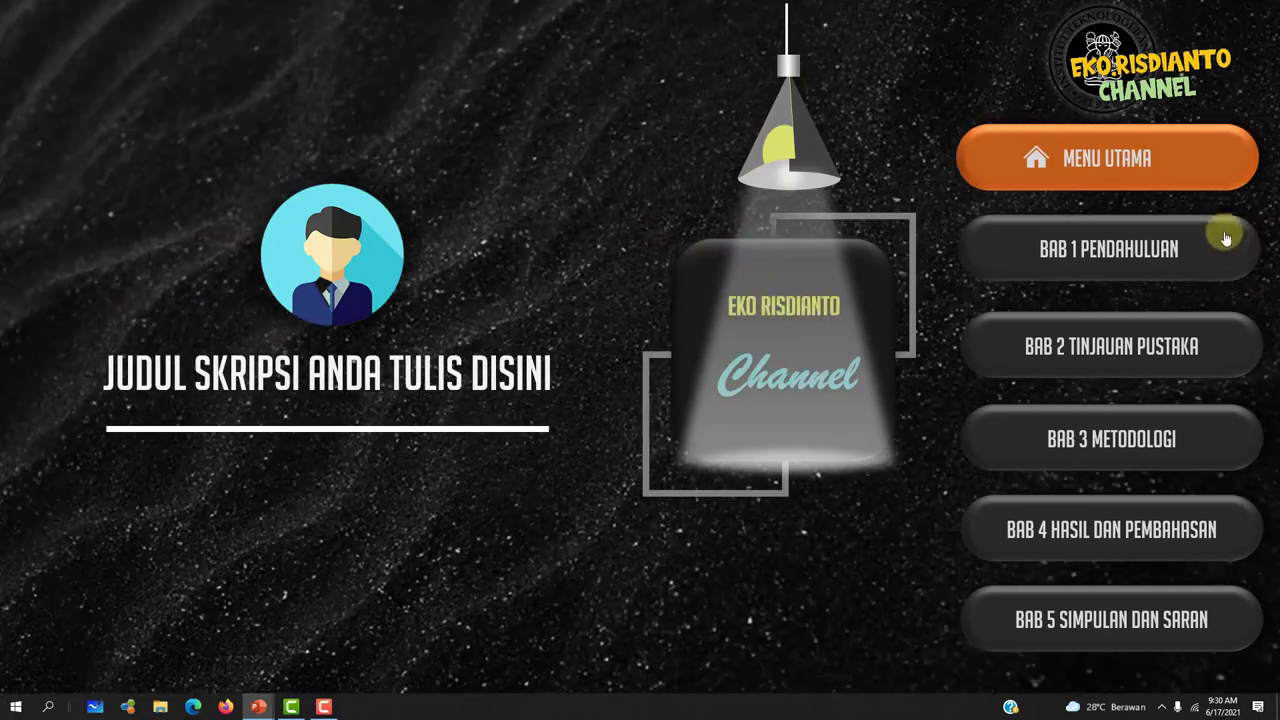
pyautogui.click(1231, 343)
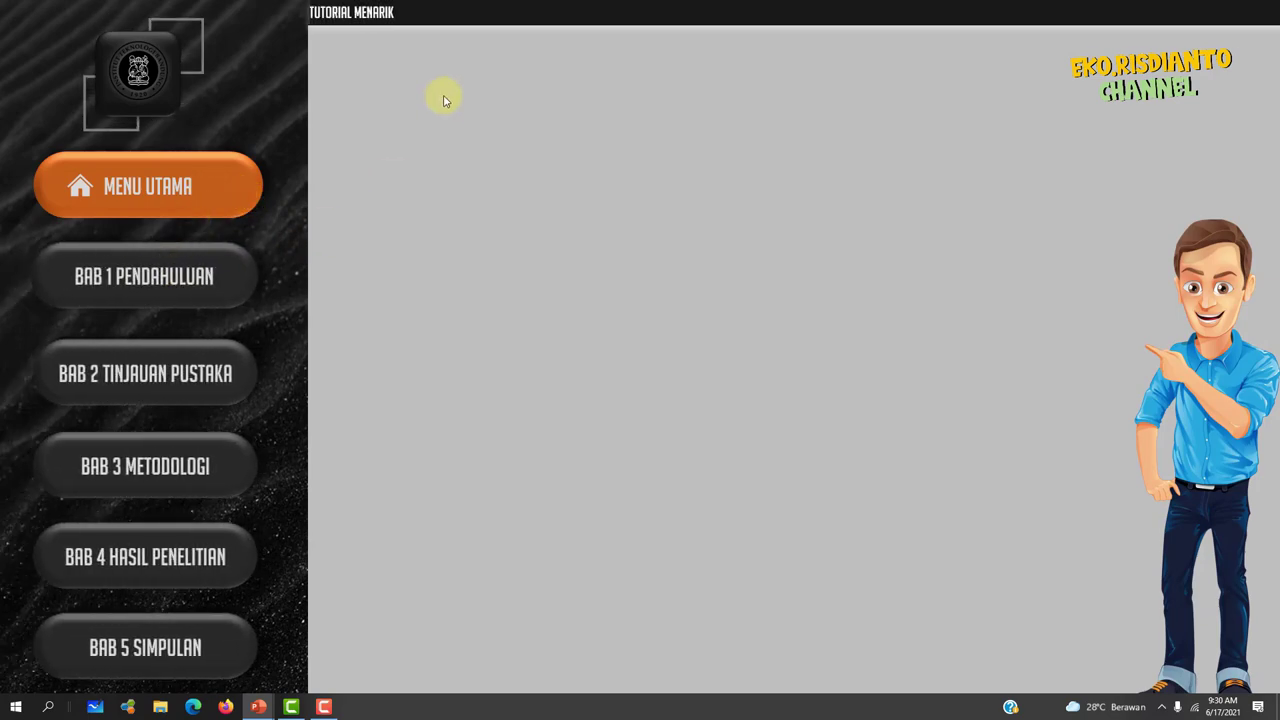
pyautogui.click(228, 370)
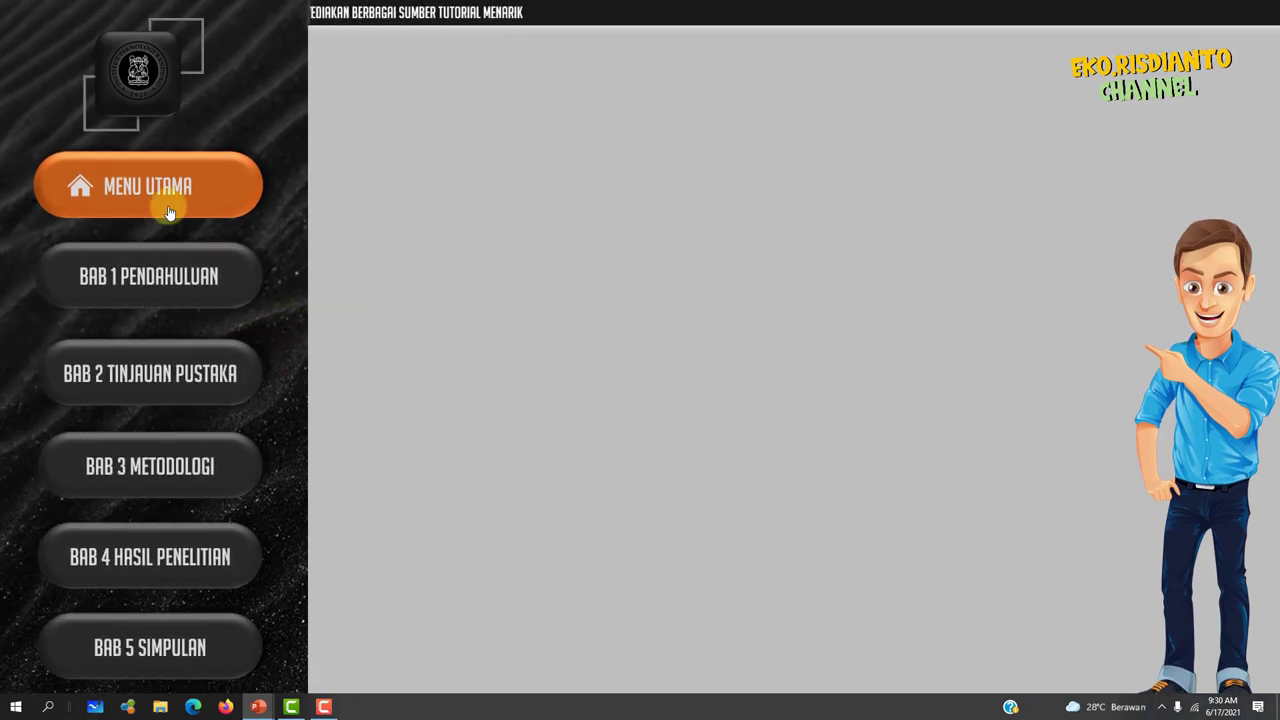
pyautogui.press('Escape')
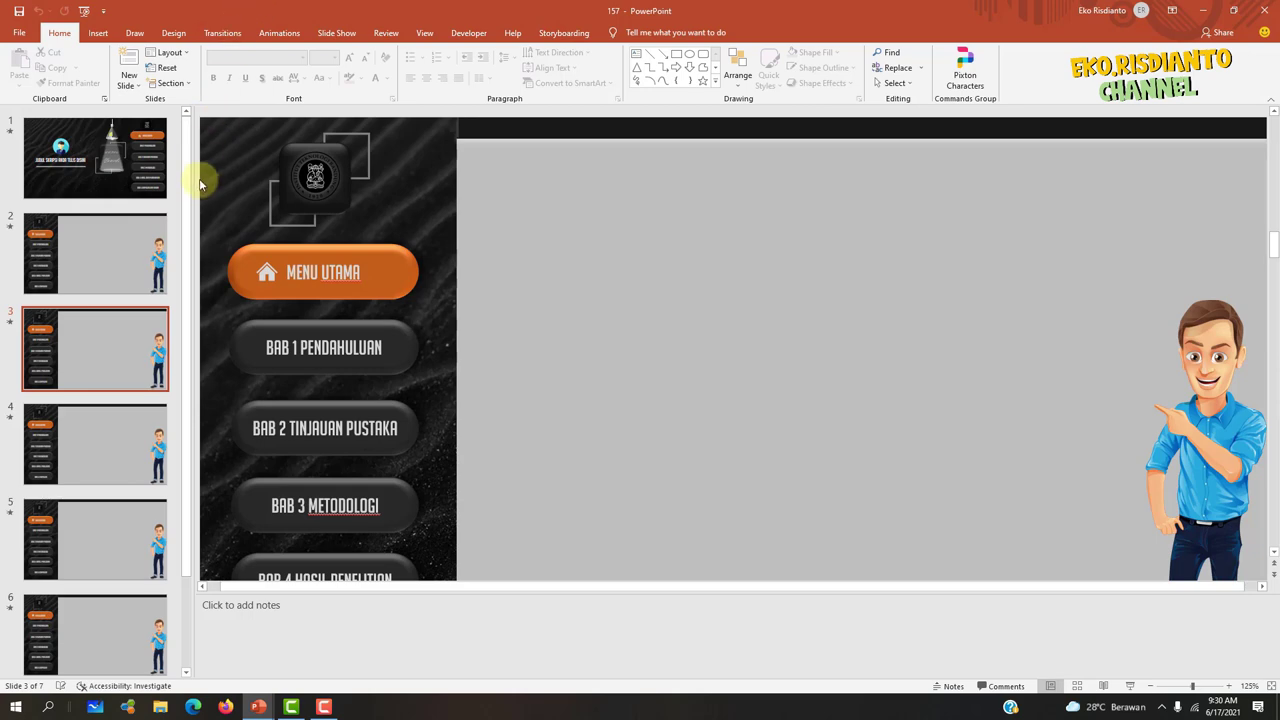
# - Switch to the red 156 presentation, start its slide show and advance to the chapter list
pyautogui.moveTo(258, 706)
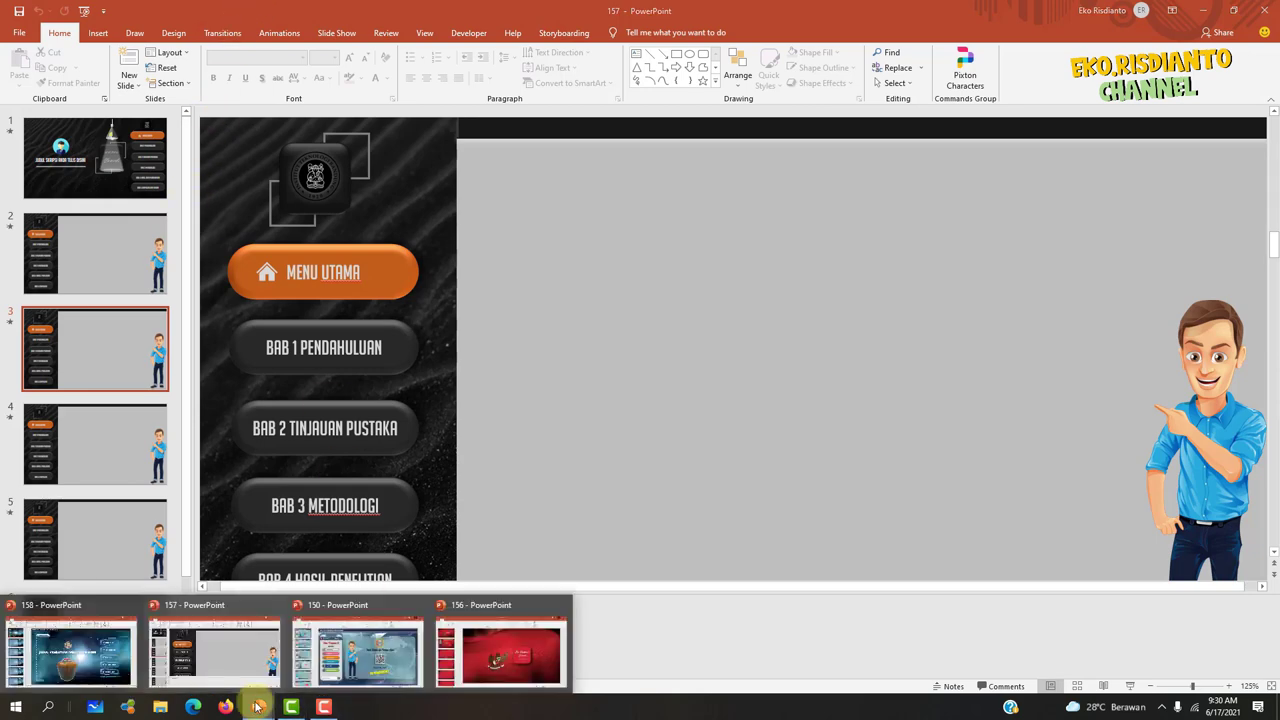
pyautogui.click(485, 657)
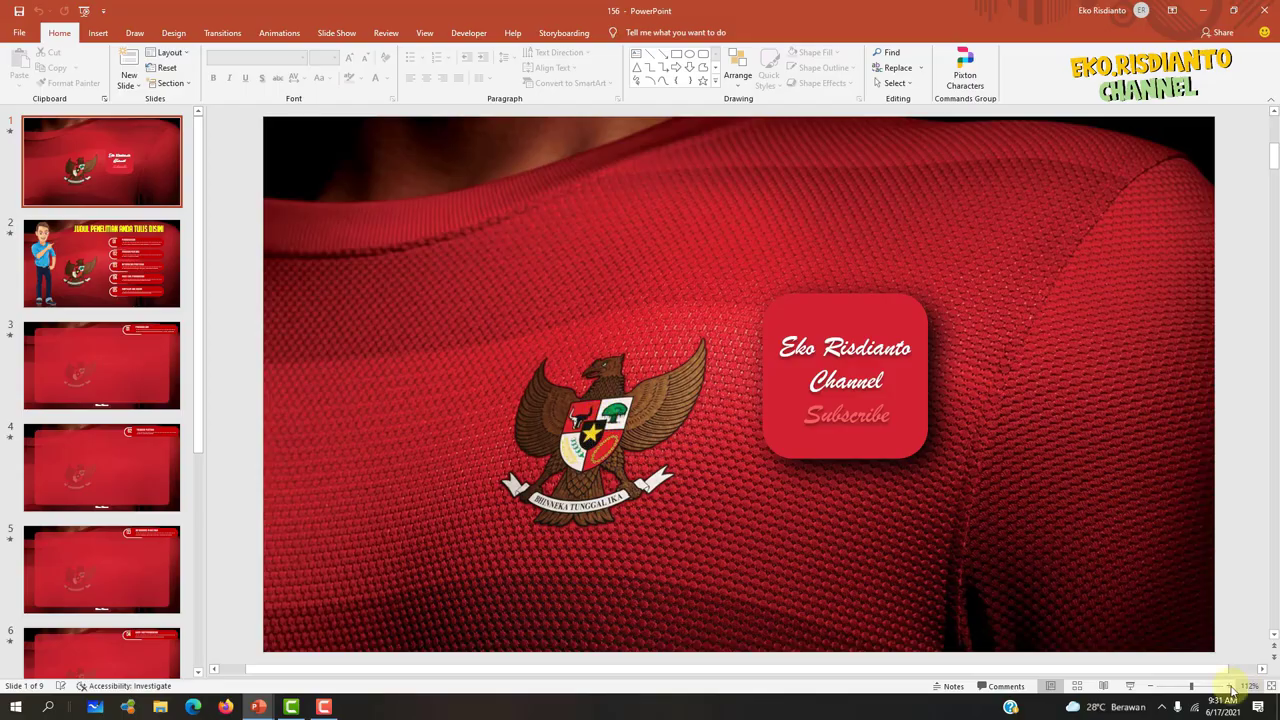
pyautogui.click(1133, 686)
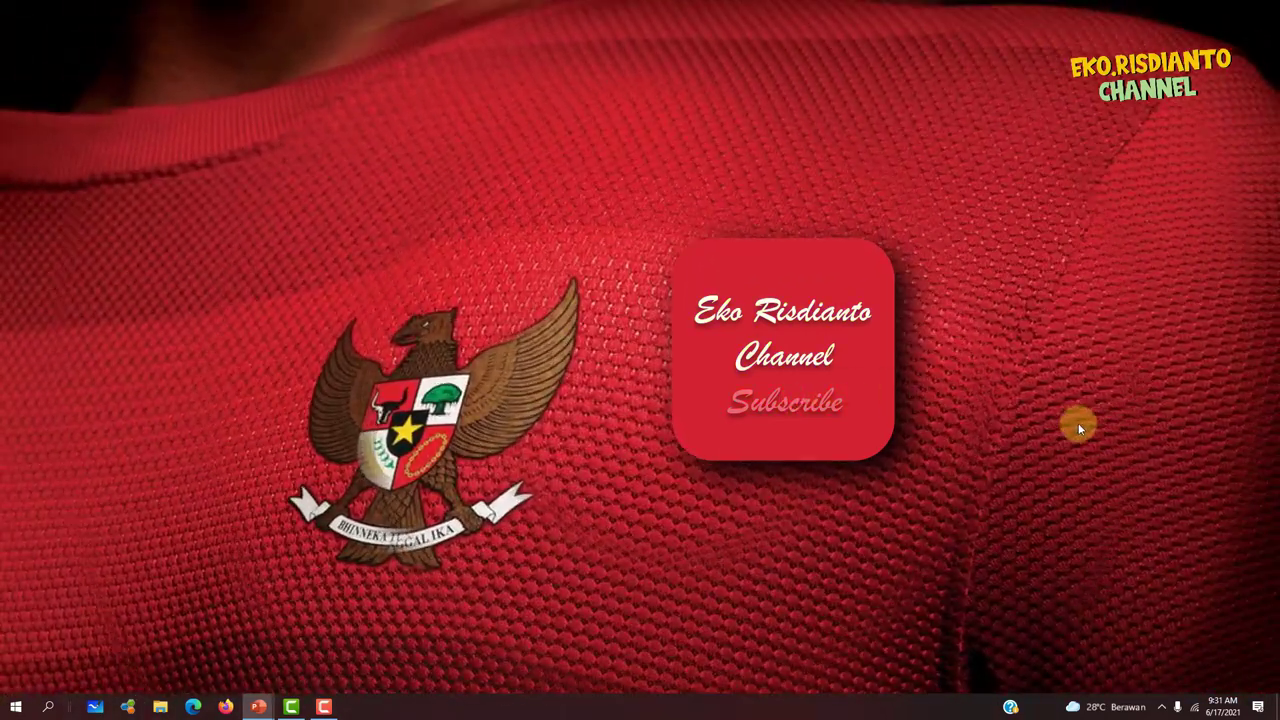
pyautogui.click(1078, 423)
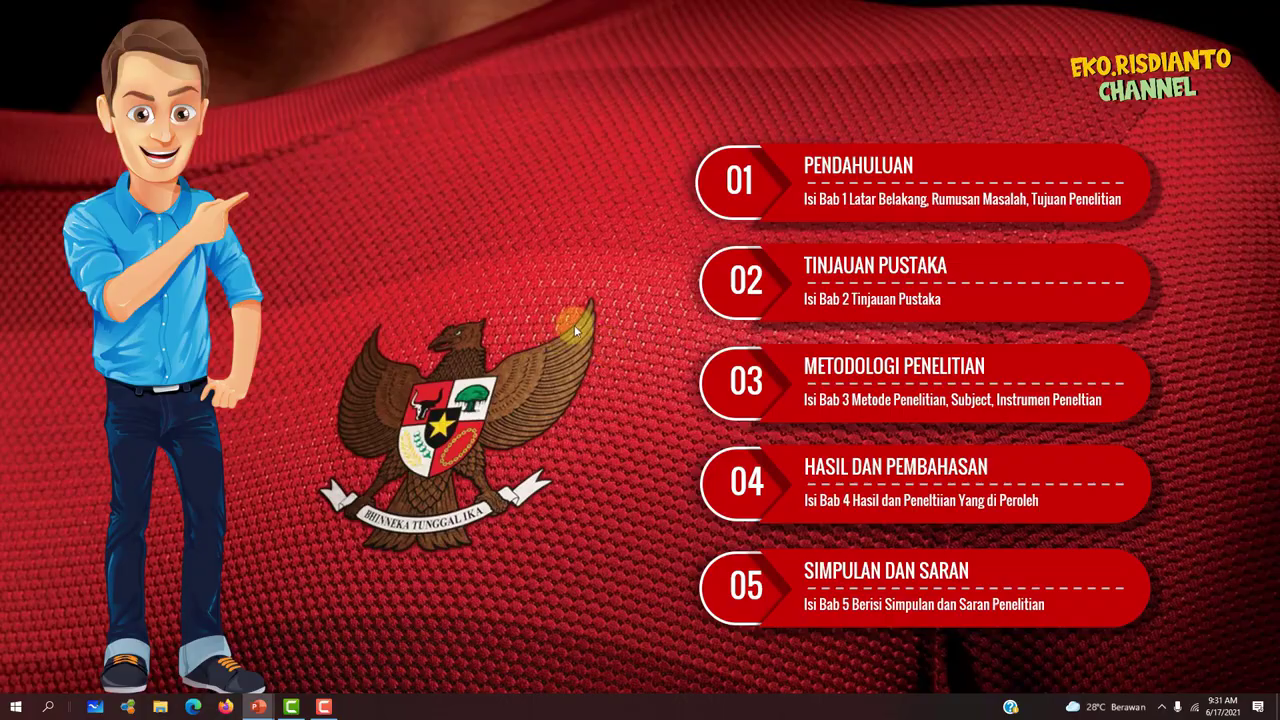
pyautogui.click(596, 293)
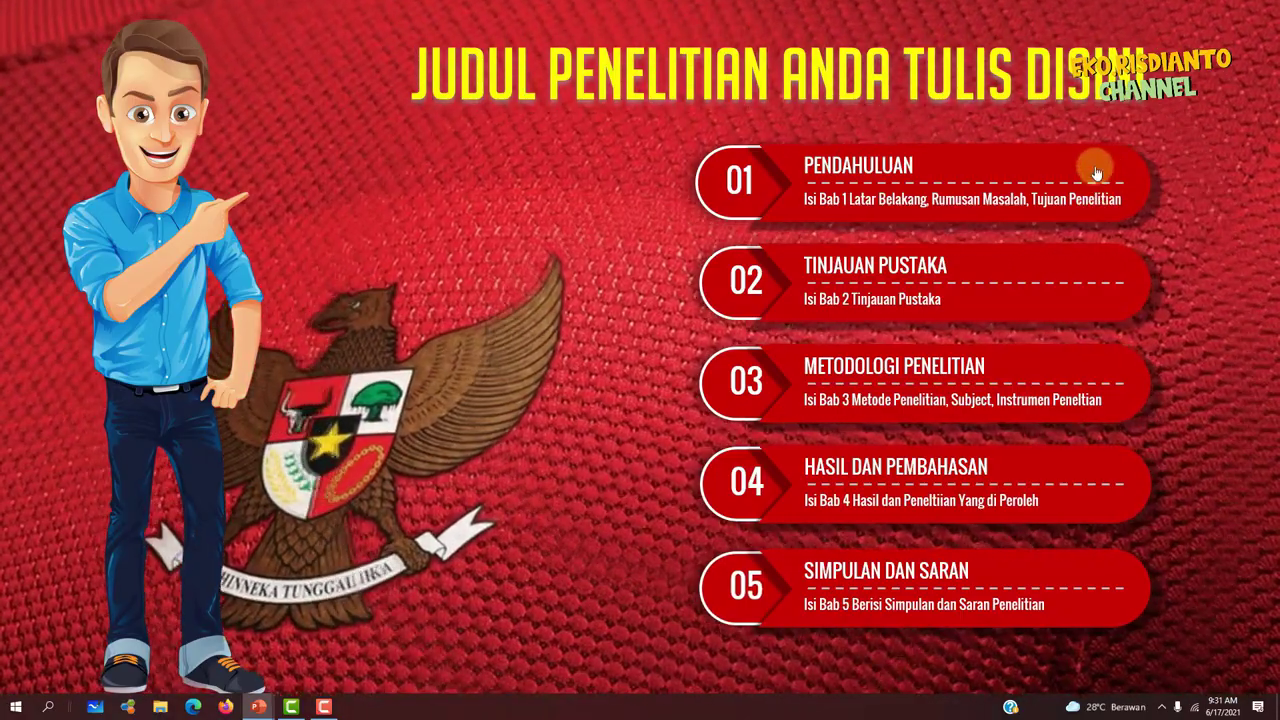
# - Open chapters 01, 02 and 05, returning to Menu Utama after each one
pyautogui.click(1096, 173)
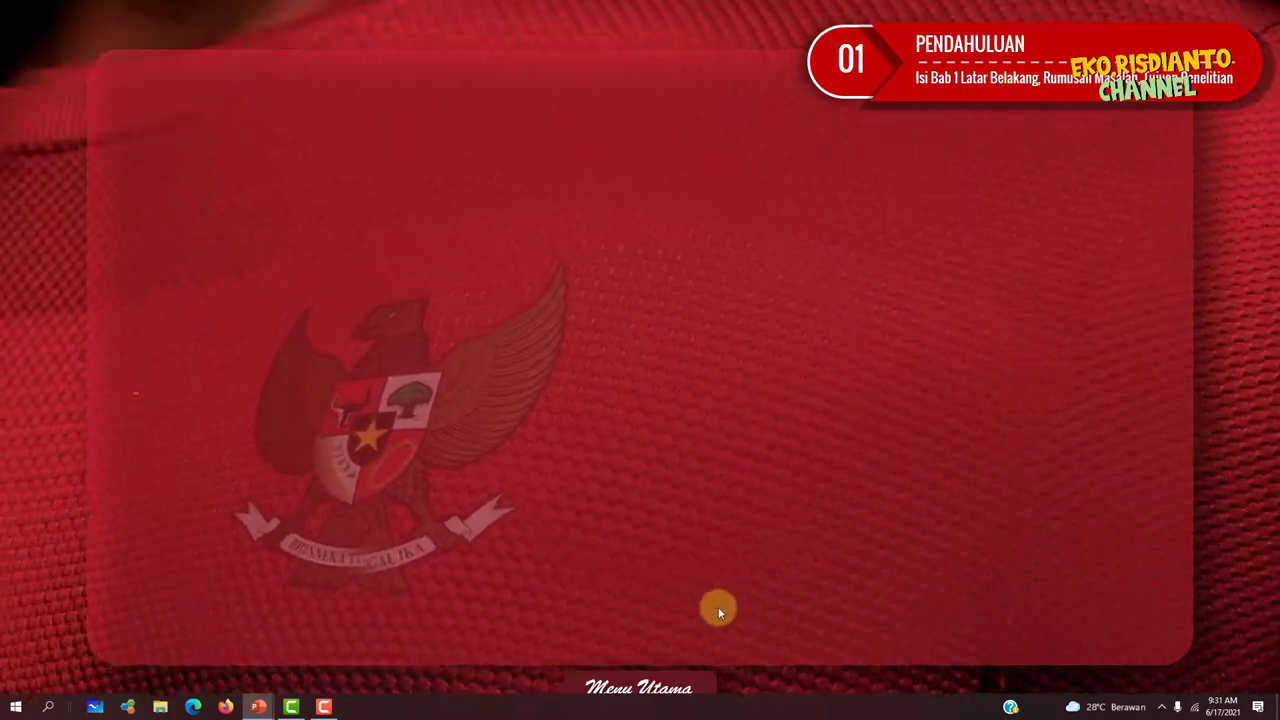
pyautogui.click(699, 688)
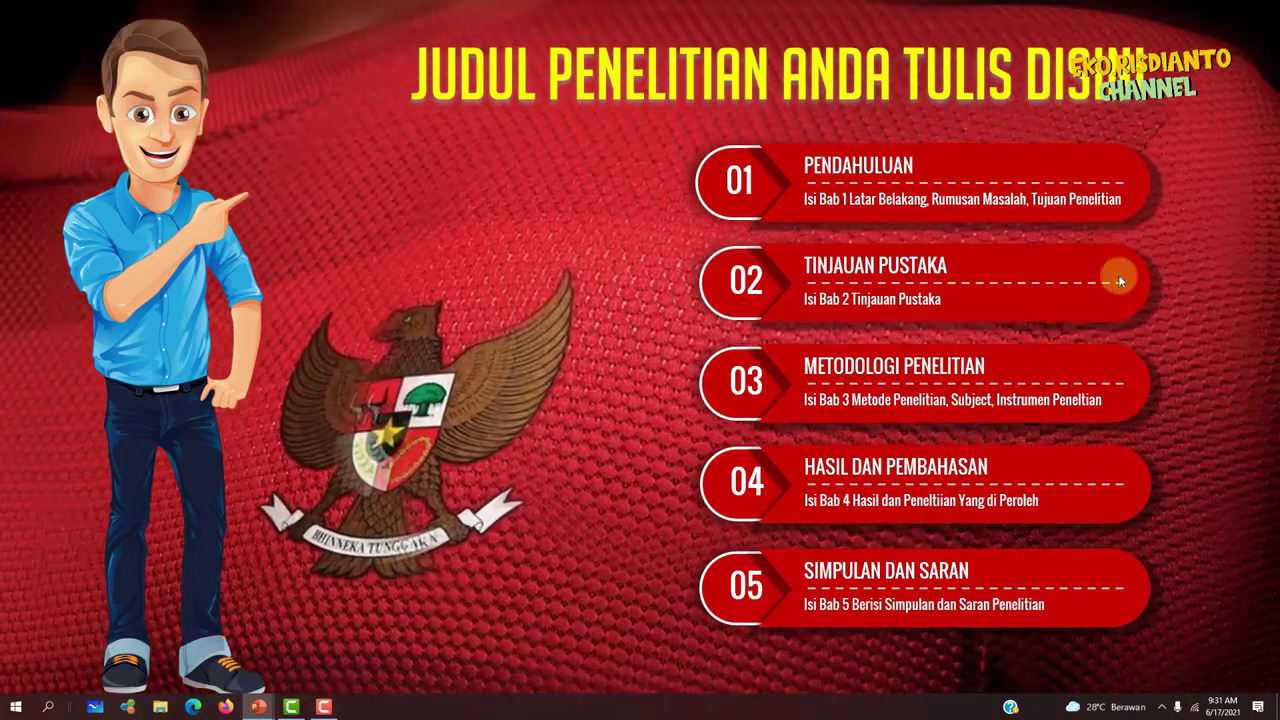
pyautogui.click(1118, 276)
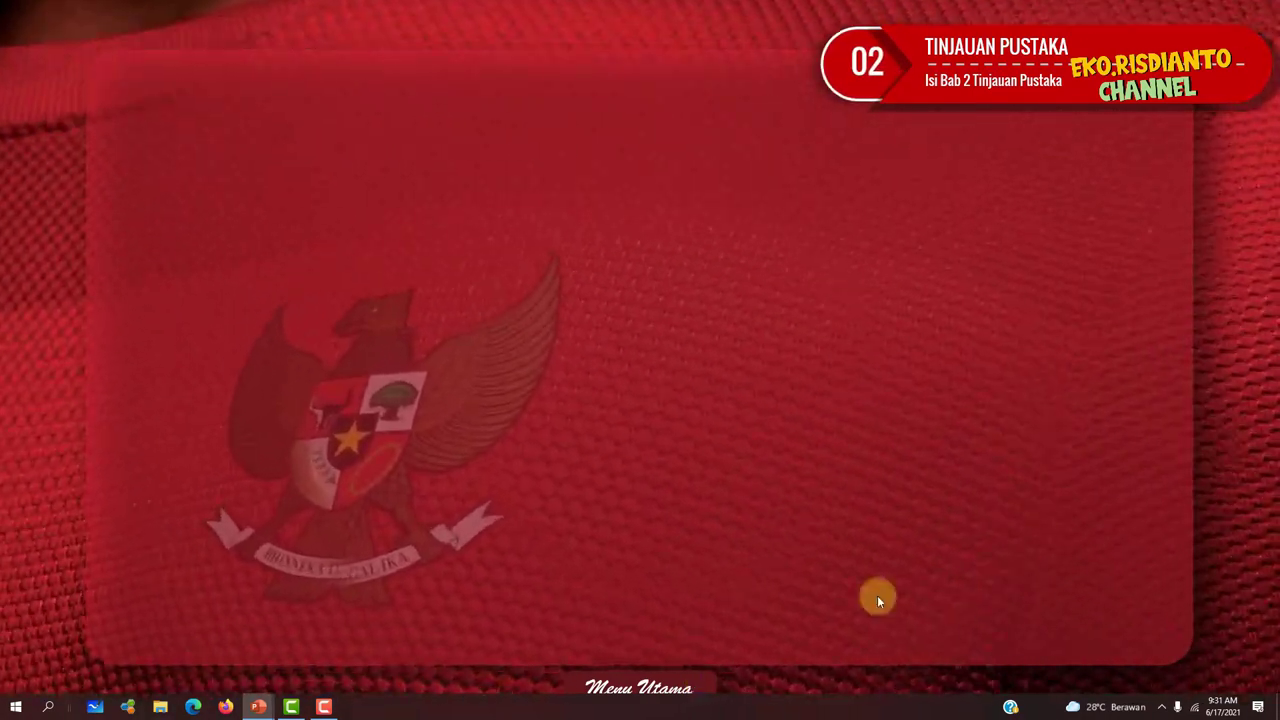
pyautogui.click(707, 683)
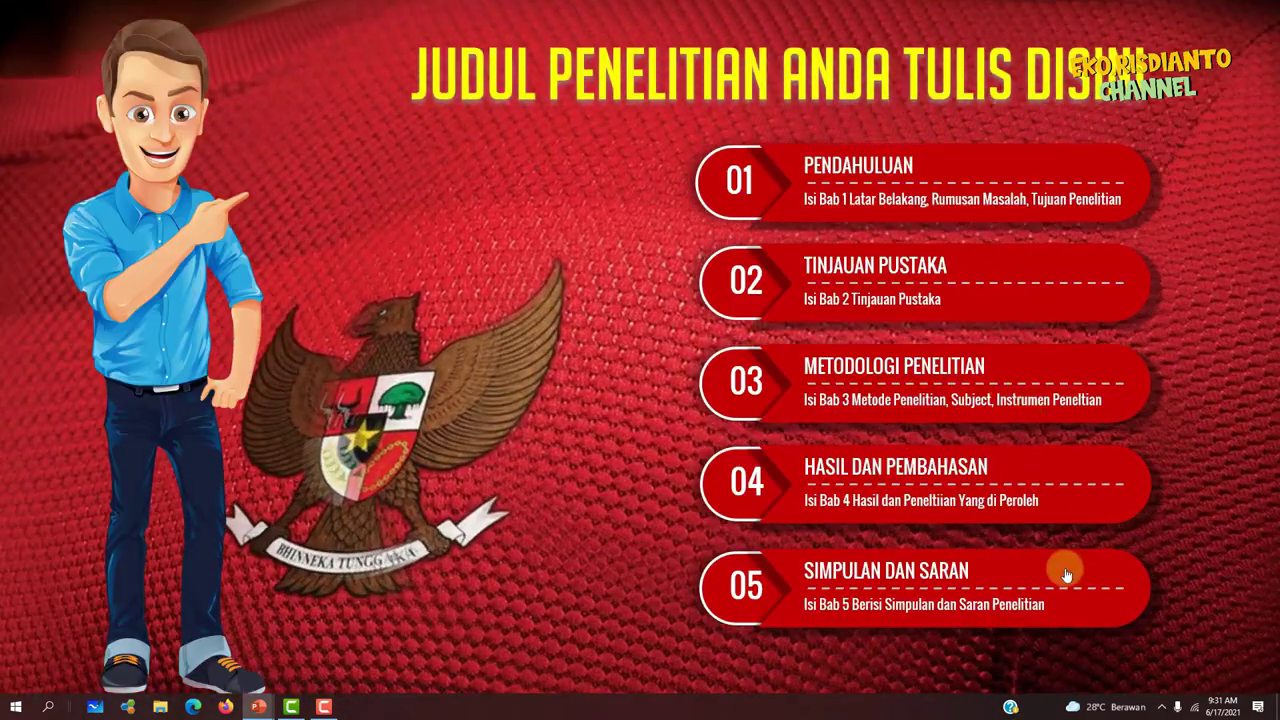
pyautogui.click(1066, 575)
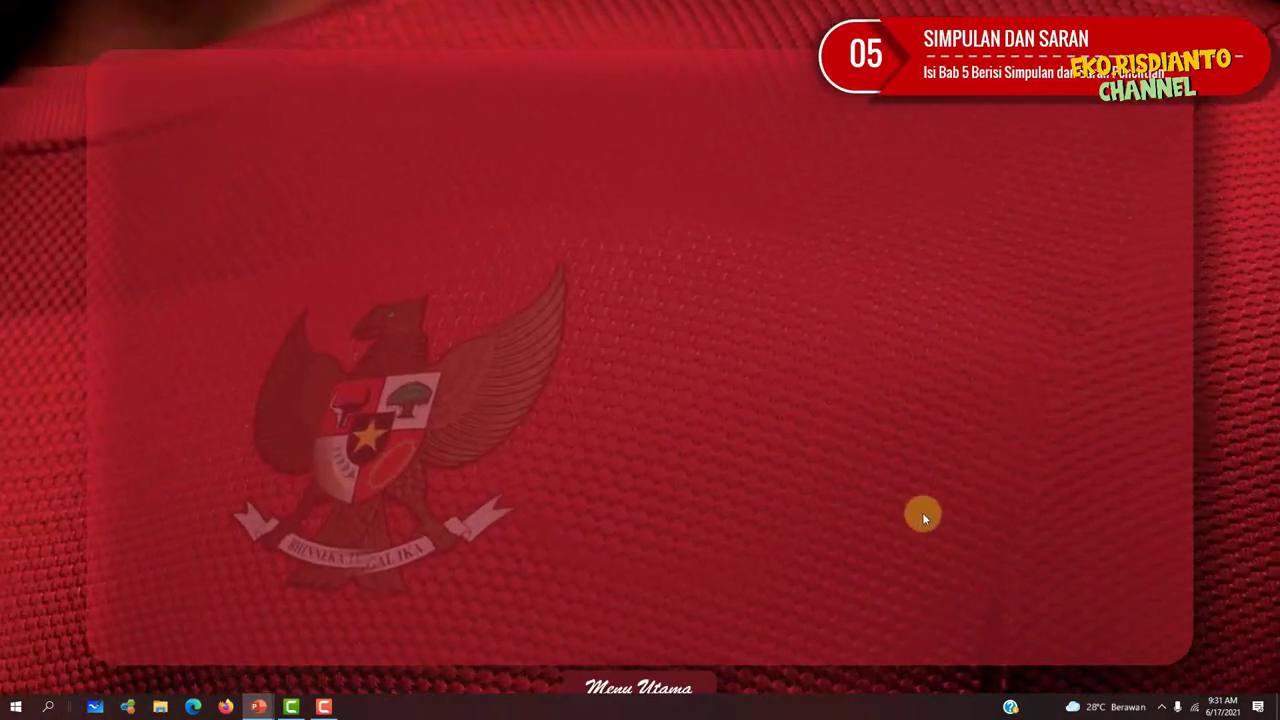
pyautogui.click(692, 678)
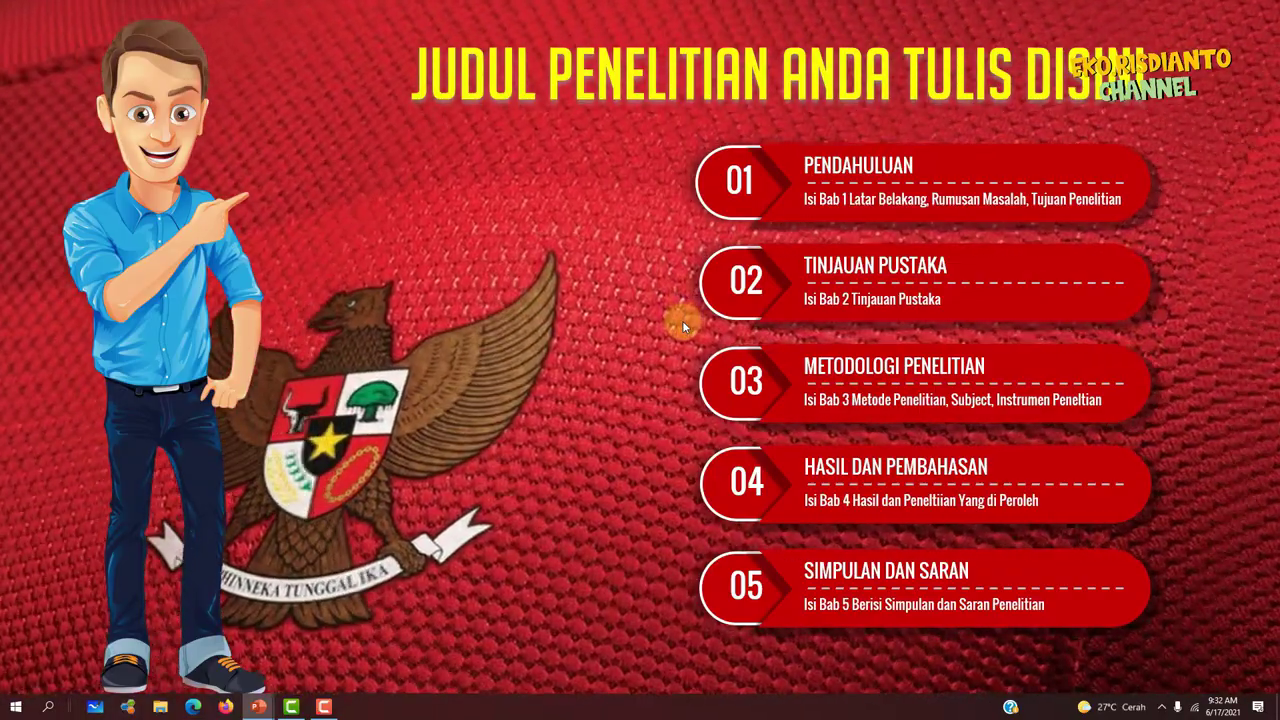
# - Exit the slide show and bring the 150 presentation window to the front
pyautogui.press('Escape')
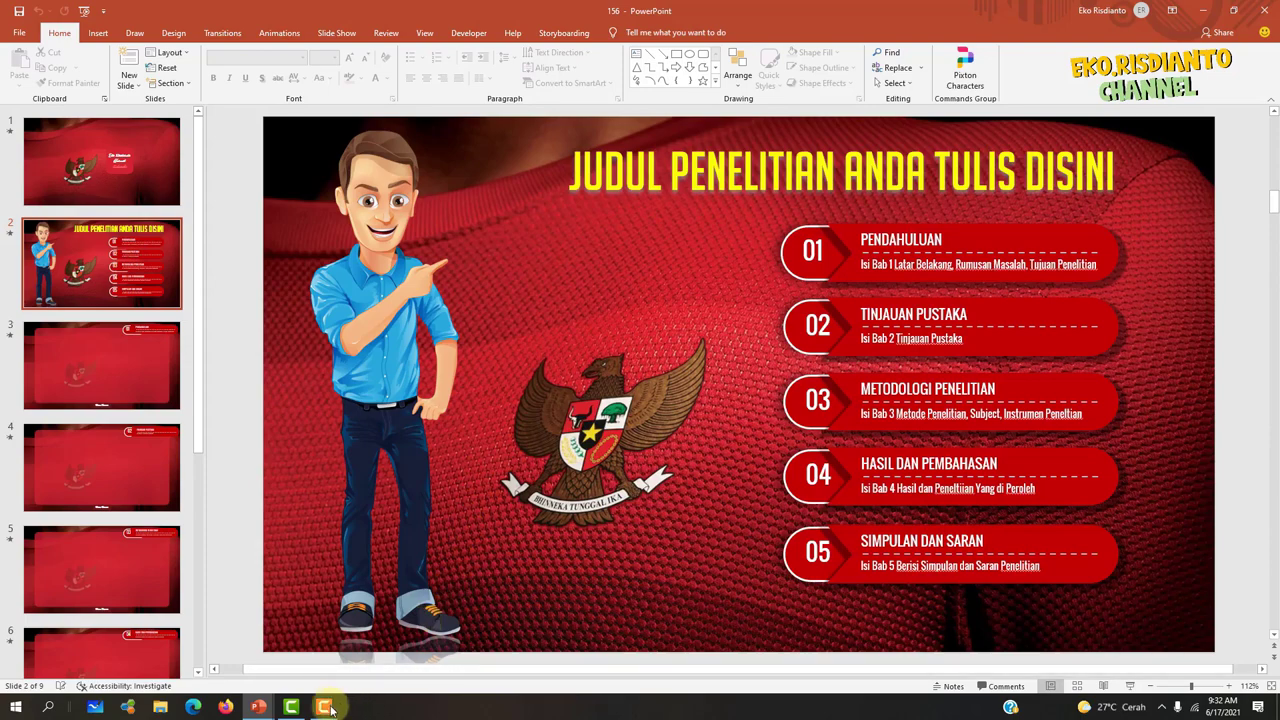
pyautogui.moveTo(263, 711)
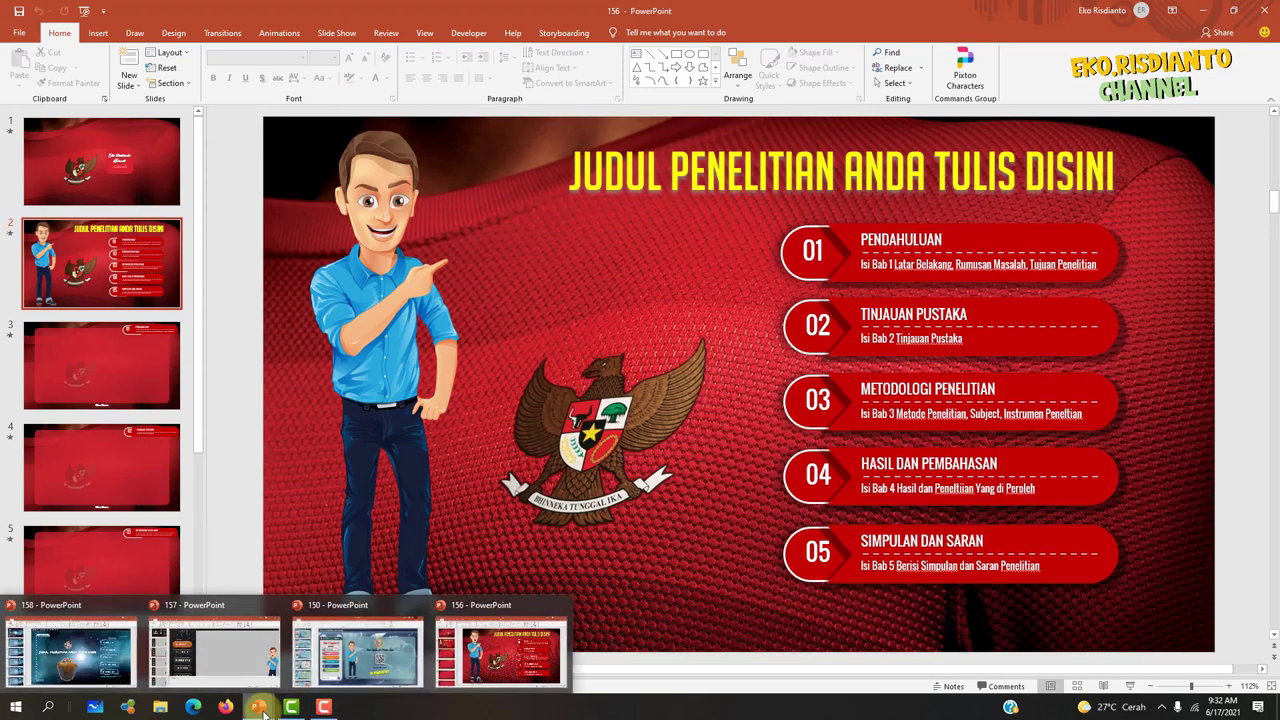
pyautogui.click(315, 660)
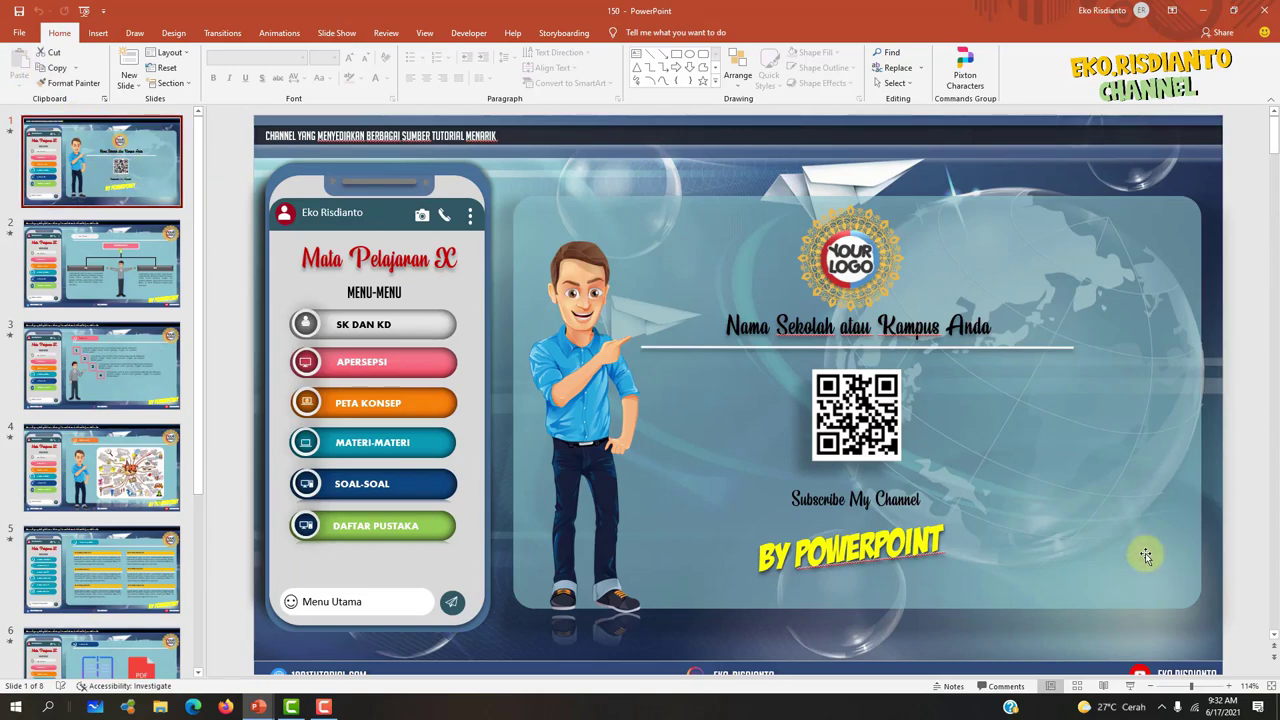
# - Run the 150 presentation's slide show, visit the SK DAN KD and APERSEPSI slides, then exit
pyautogui.press('F5')
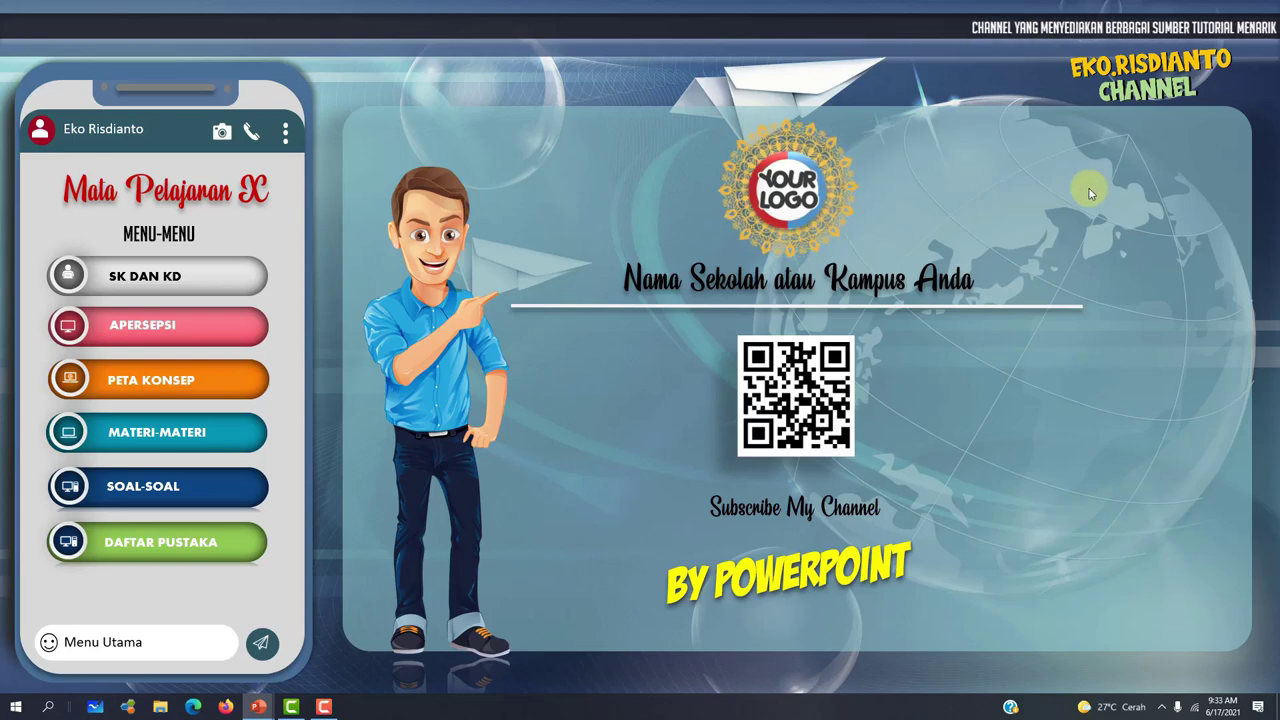
pyautogui.click(256, 273)
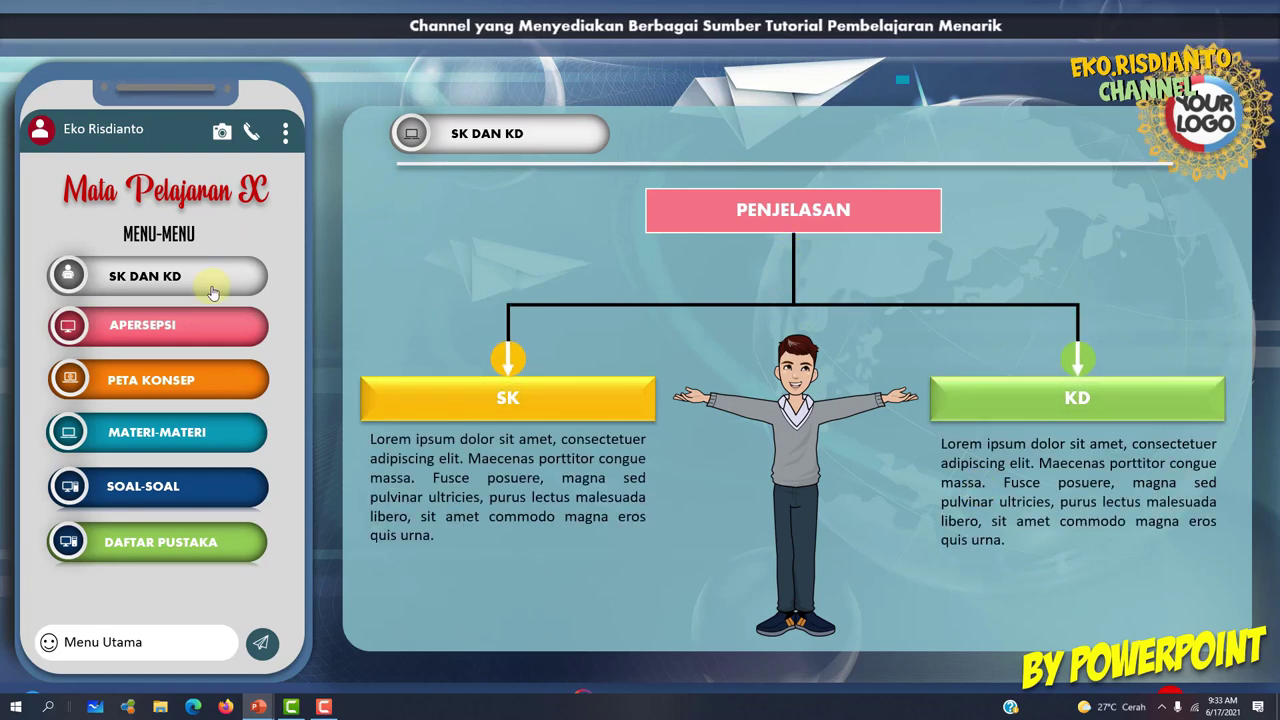
pyautogui.click(242, 326)
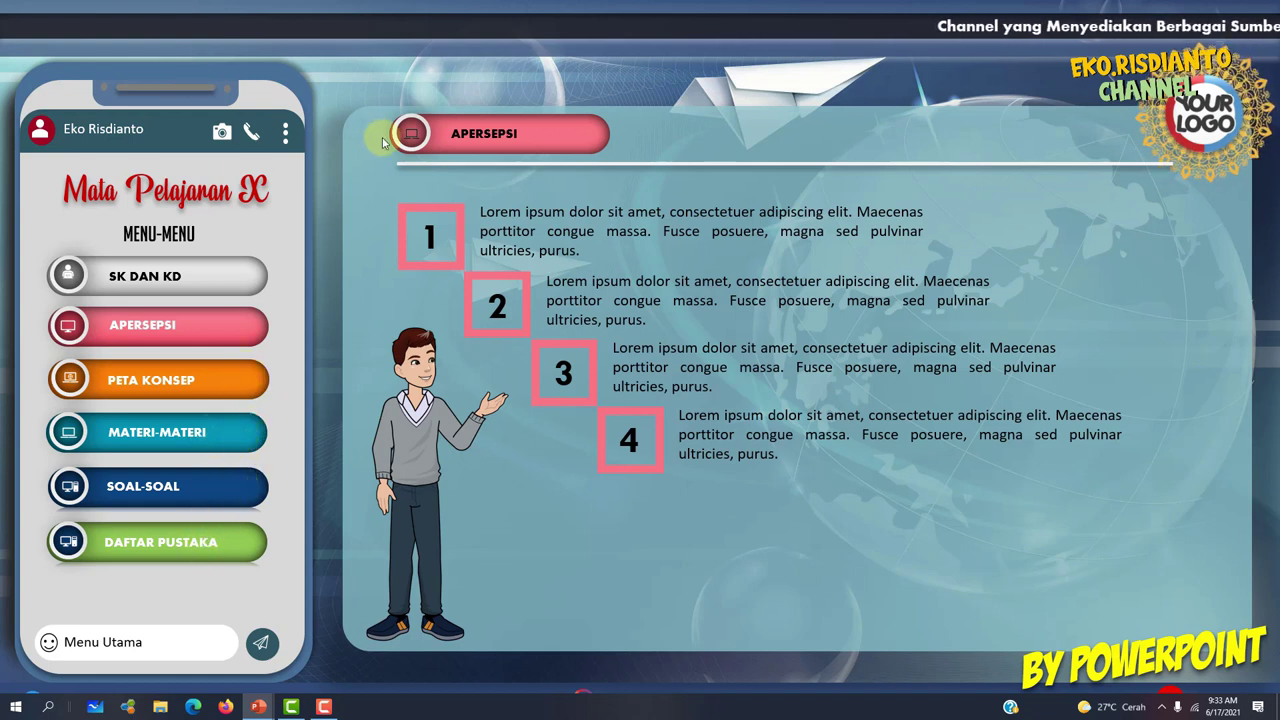
pyautogui.press('Escape')
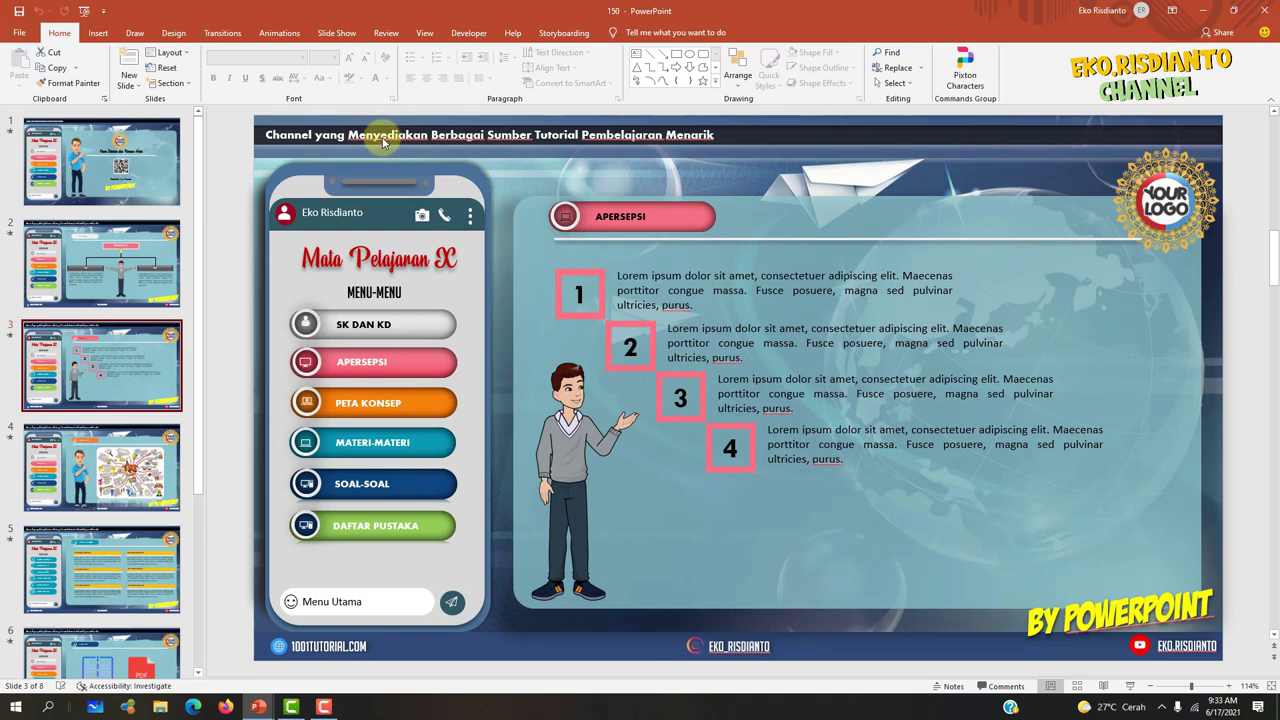
# - Switch to the 158 presentation and insert a Title and Content slide after slide 1
pyautogui.click(1205, 12)
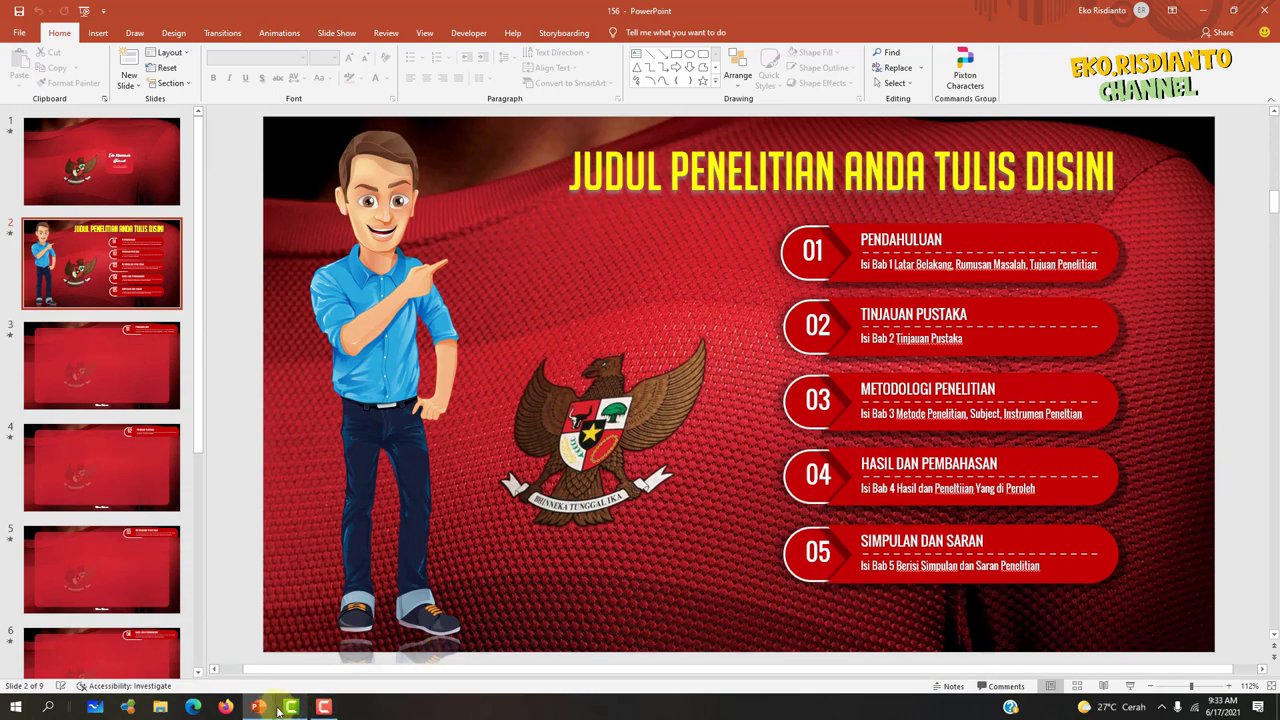
pyautogui.moveTo(258, 708)
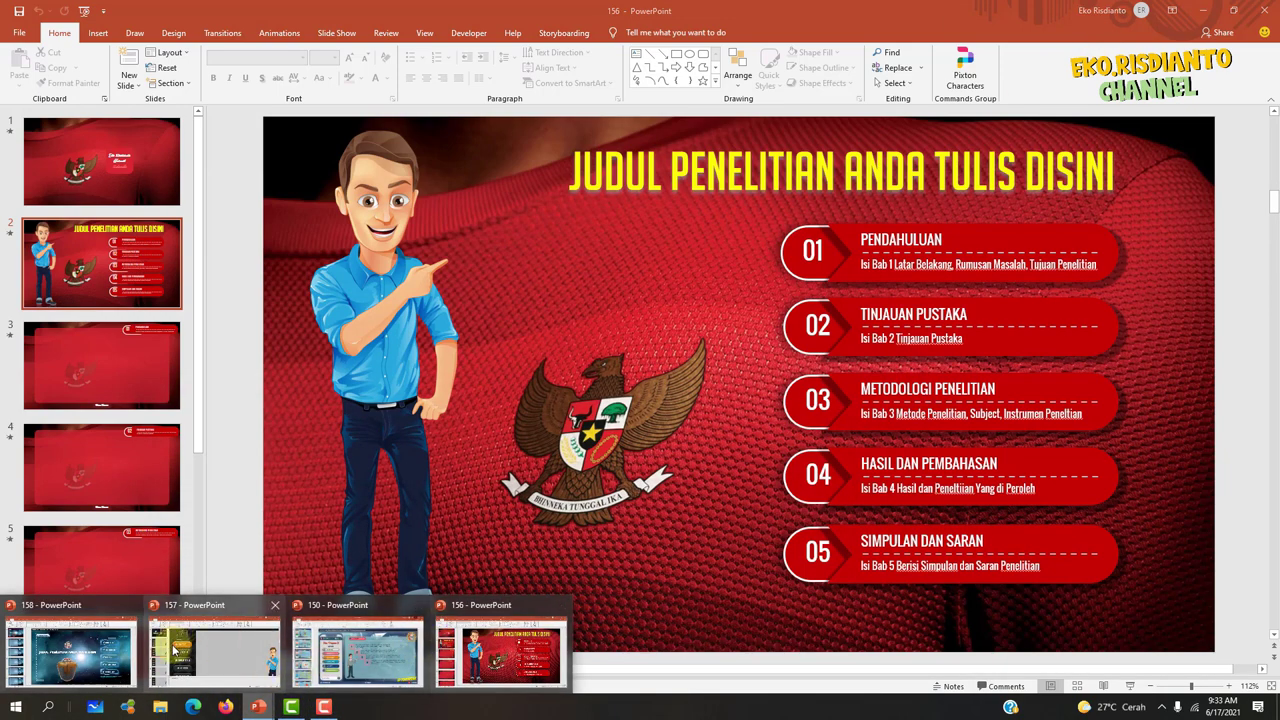
pyautogui.click(70, 652)
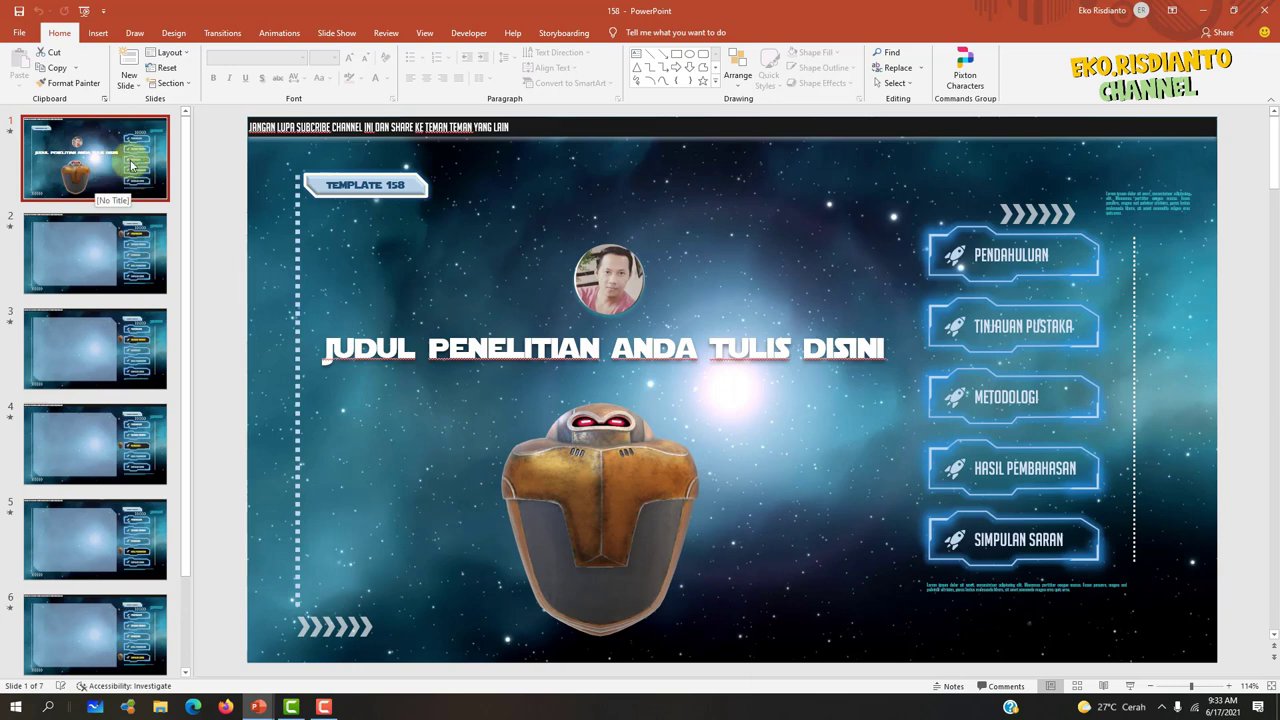
pyautogui.scroll(-1, 128, 165)
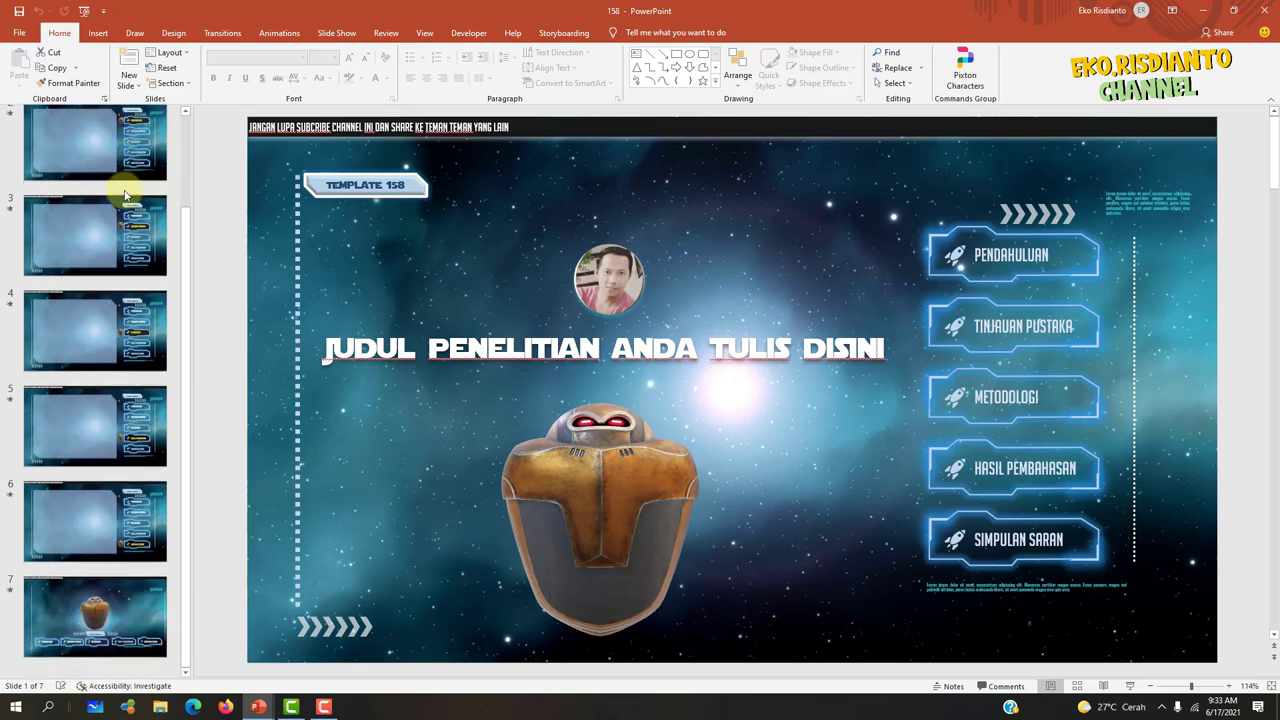
pyautogui.scroll(1, 120, 172)
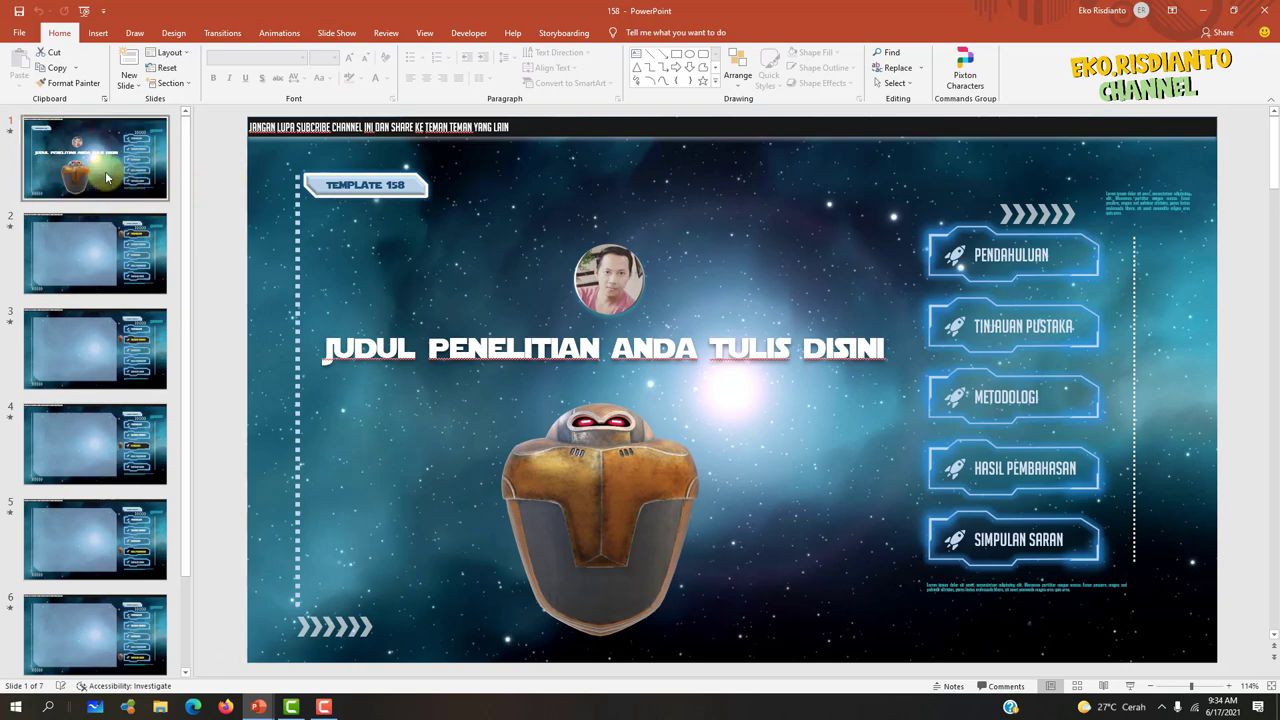
pyautogui.click(128, 62)
# - Delete both placeholders from new slide 2 and paste in a ninth slide
pyautogui.click(291, 233)
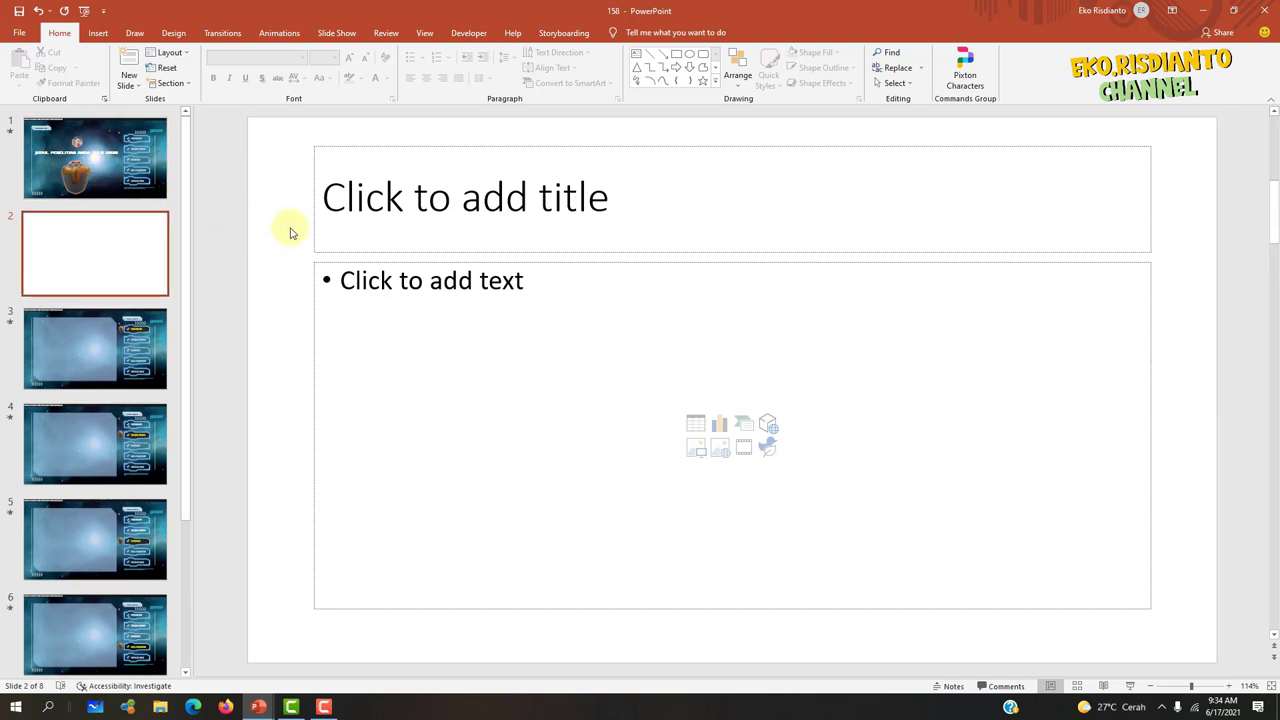
pyautogui.hotkey('ctrl', 'a')
pyautogui.press('Delete')
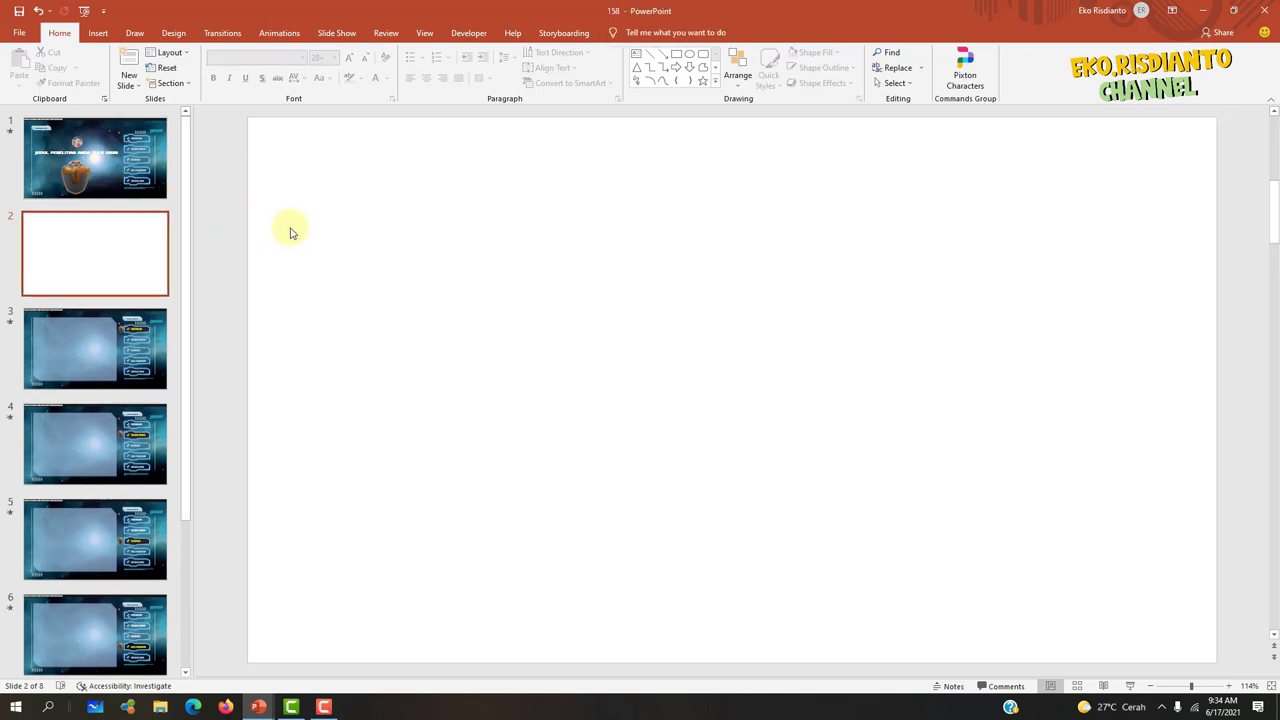
pyautogui.hotkey('ctrl', 'v')
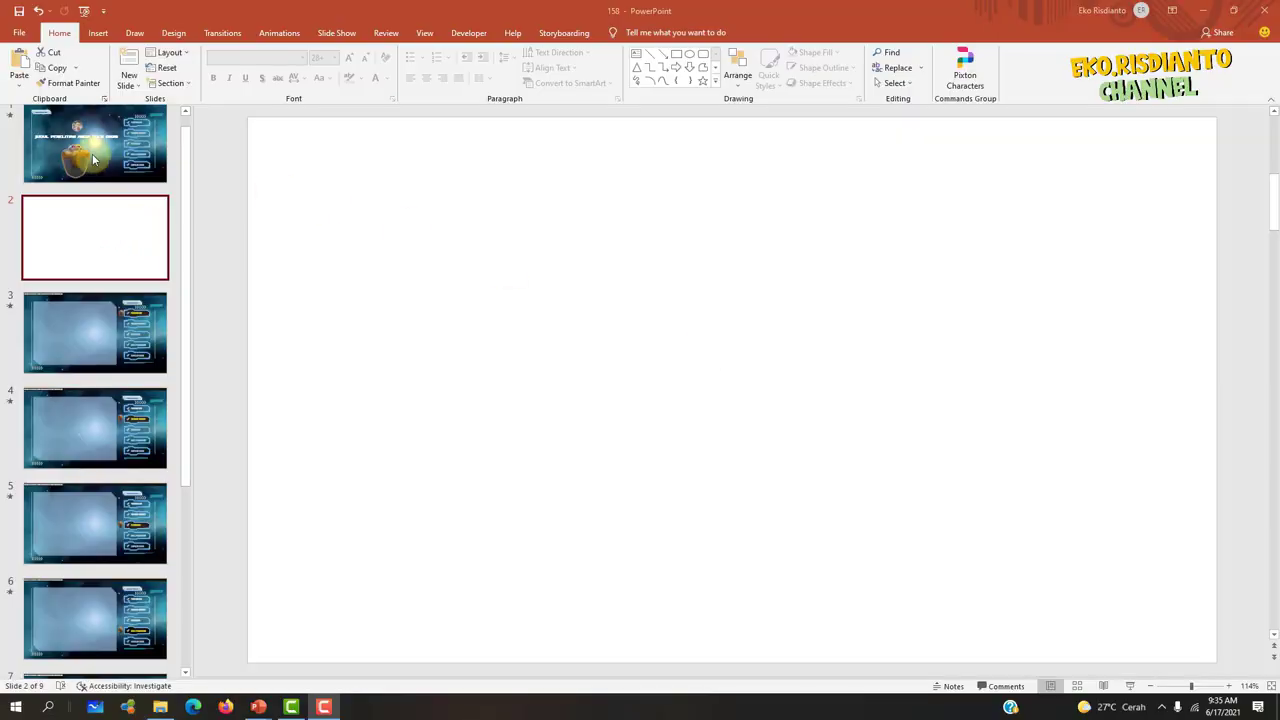
# - Preview the title slide as a slide show, then return to editing
pyautogui.click(65, 140)
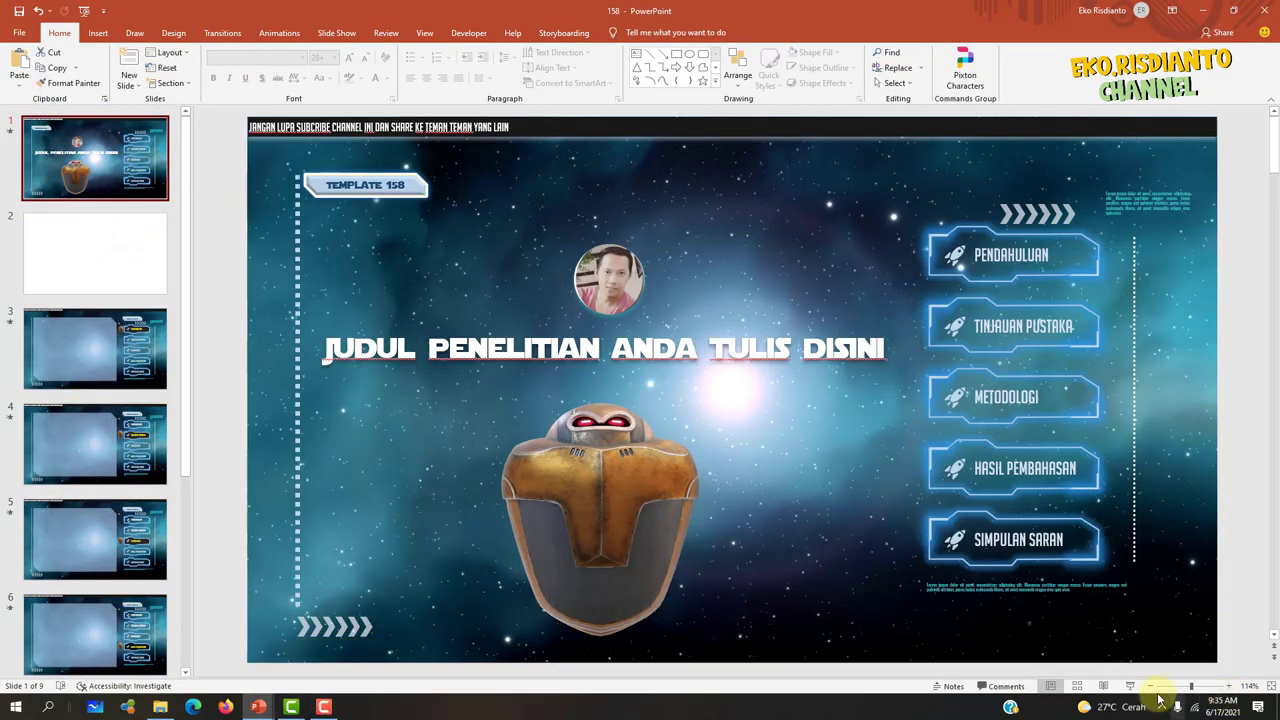
pyautogui.press('F5')
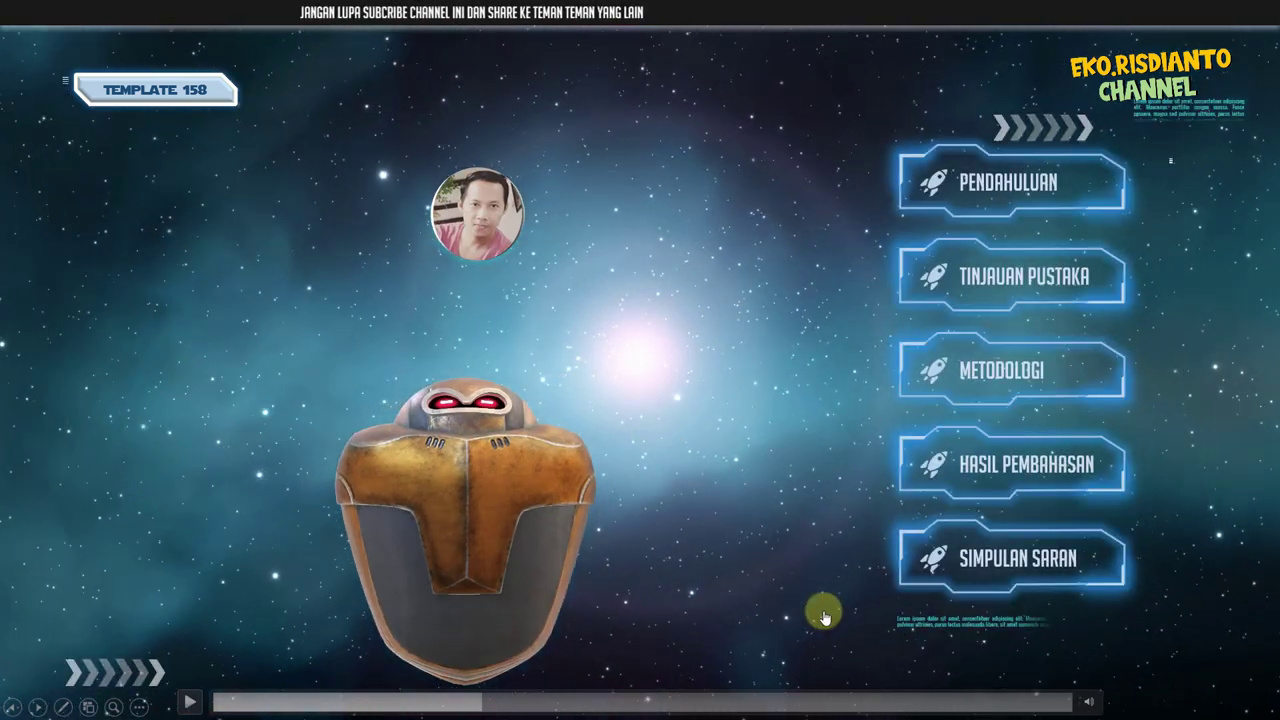
pyautogui.press('Escape')
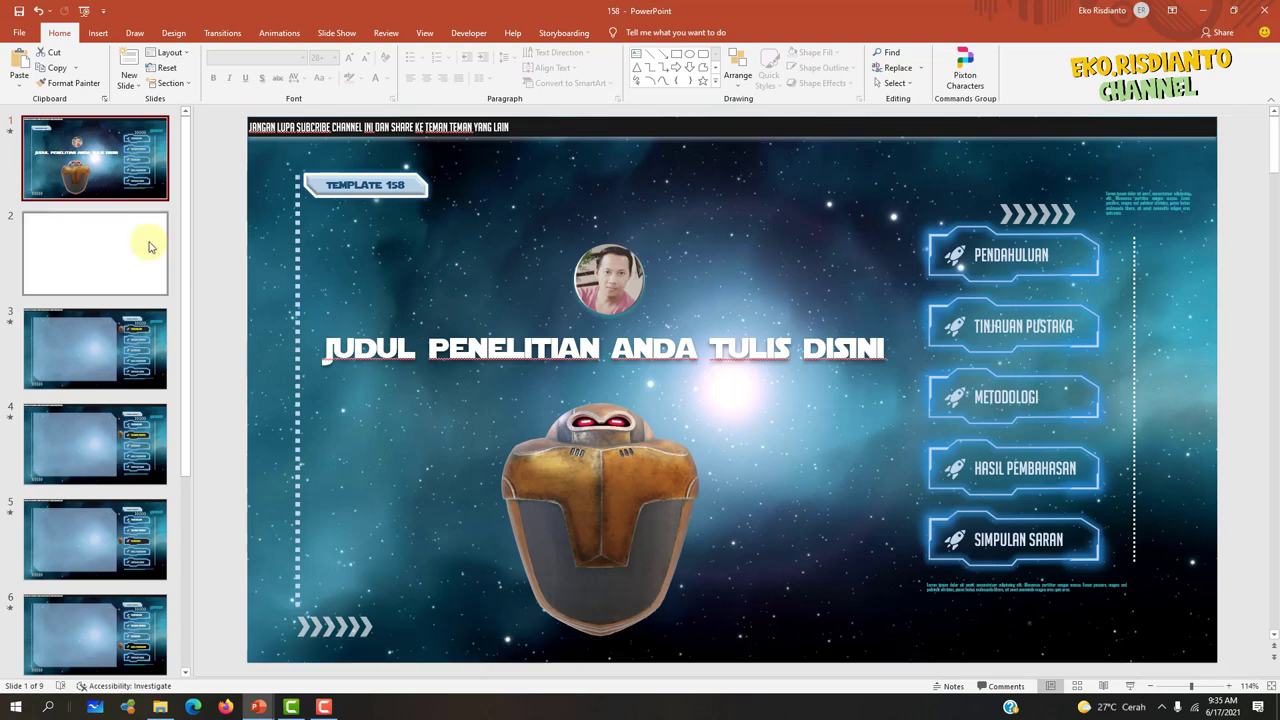
pyautogui.scroll(-5, 150, 400)
# - Copy the starfield video from slide 9
pyautogui.click(138, 641)
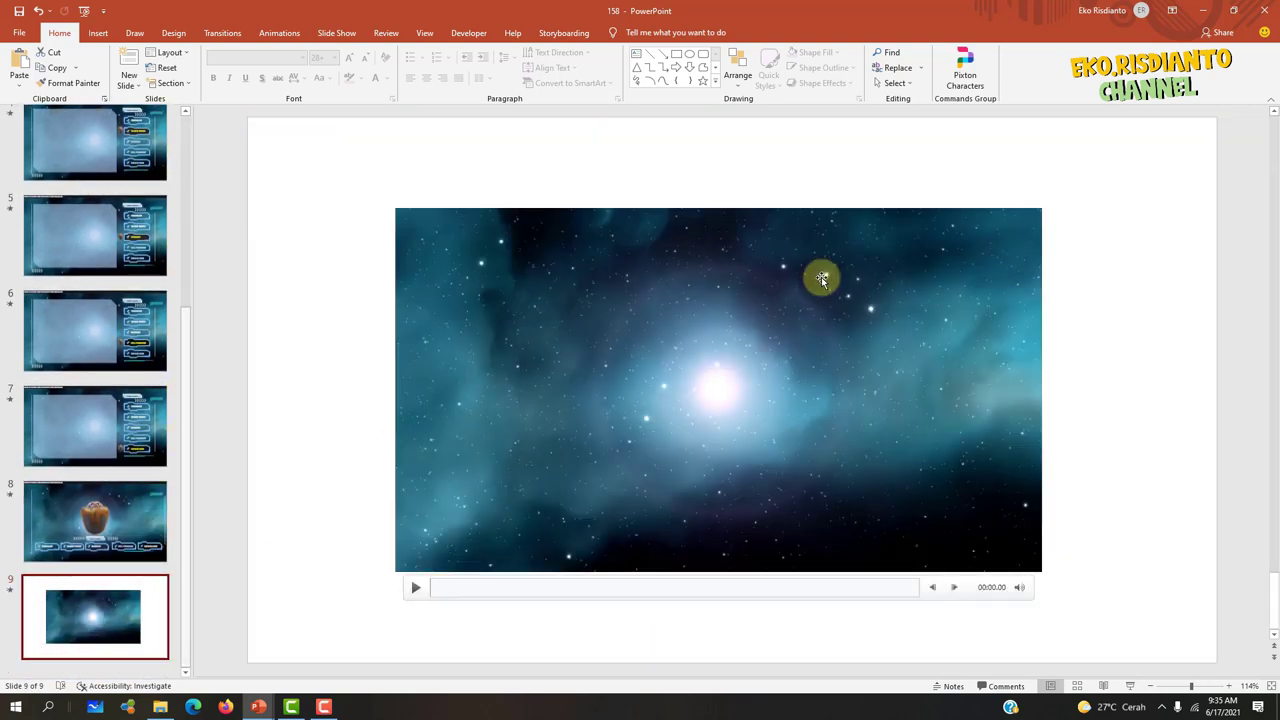
pyautogui.click(697, 303)
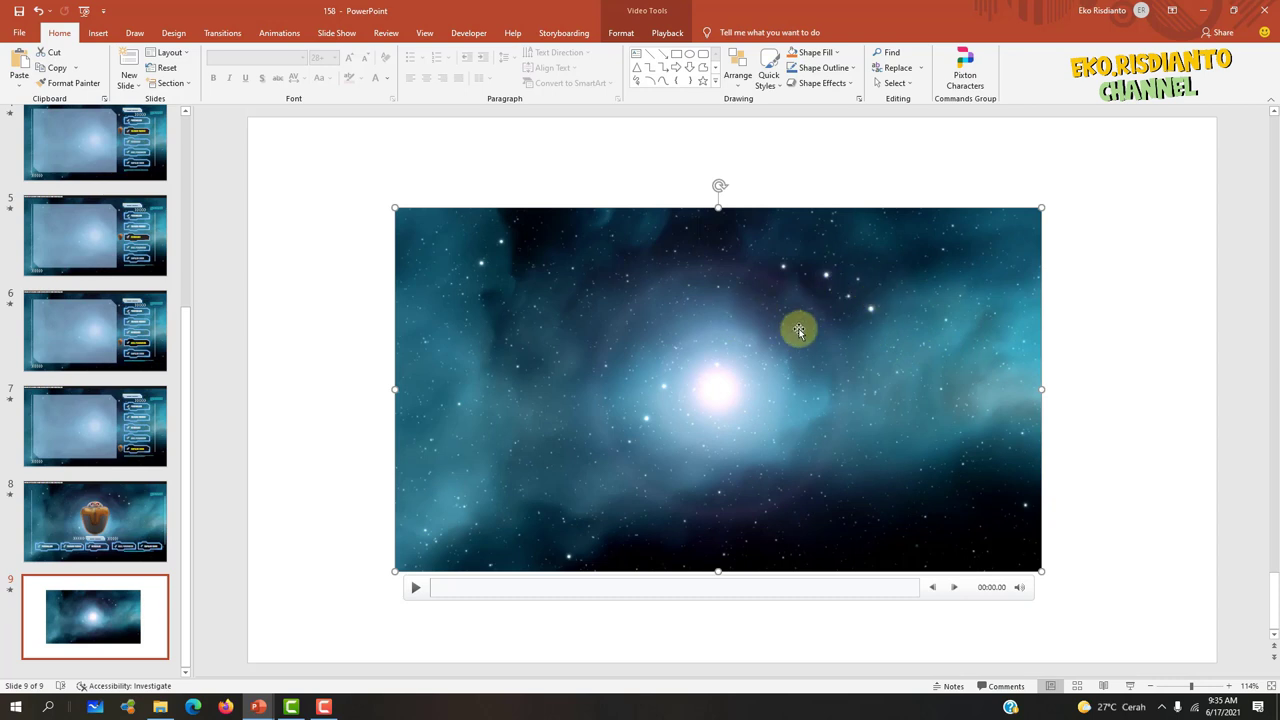
pyautogui.rightClick(726, 290)
pyautogui.click(748, 311)
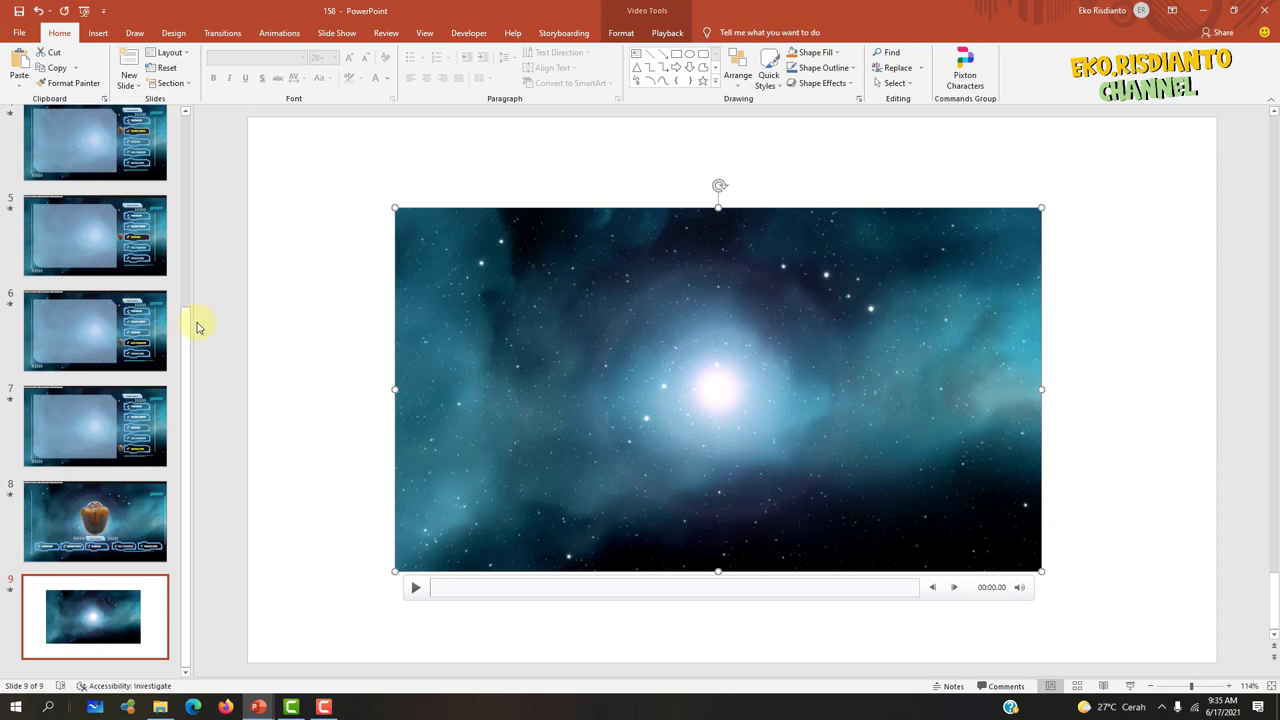
pyautogui.moveTo(190, 341); pyautogui.dragTo(193, 131)
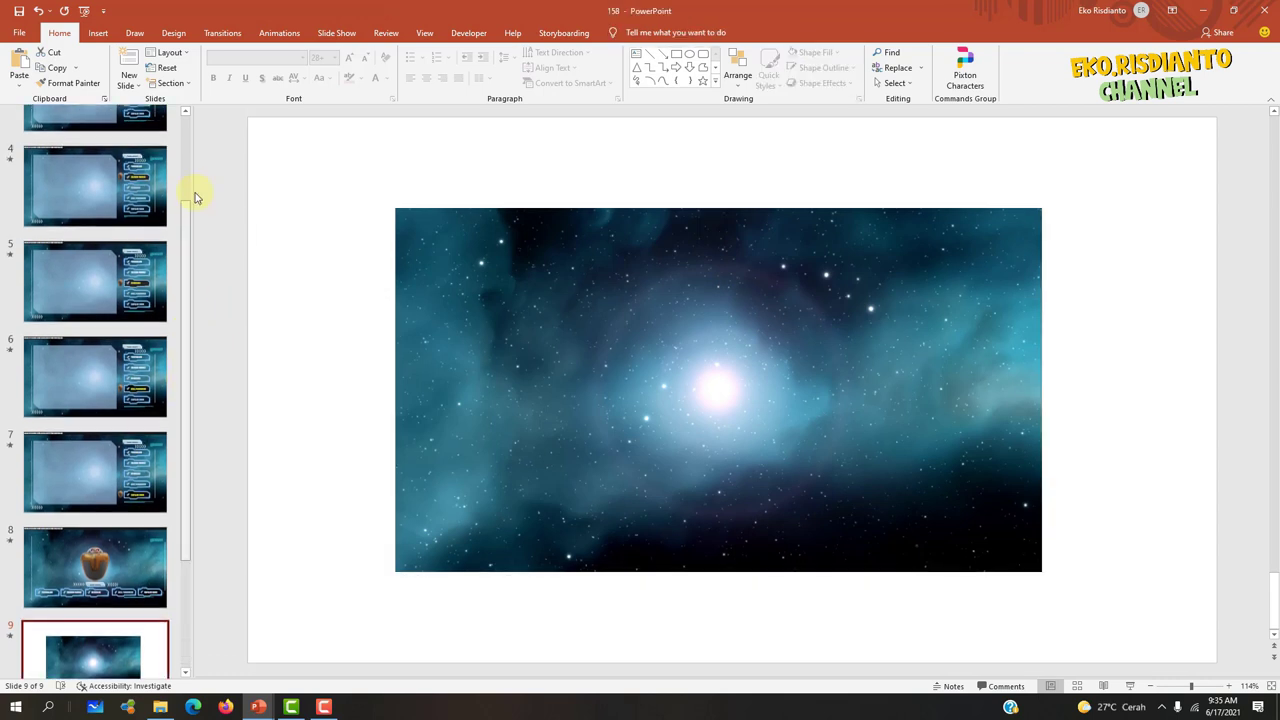
# - Paste the video onto slide 2 and stretch its corners to cover the whole slide
pyautogui.click(140, 257)
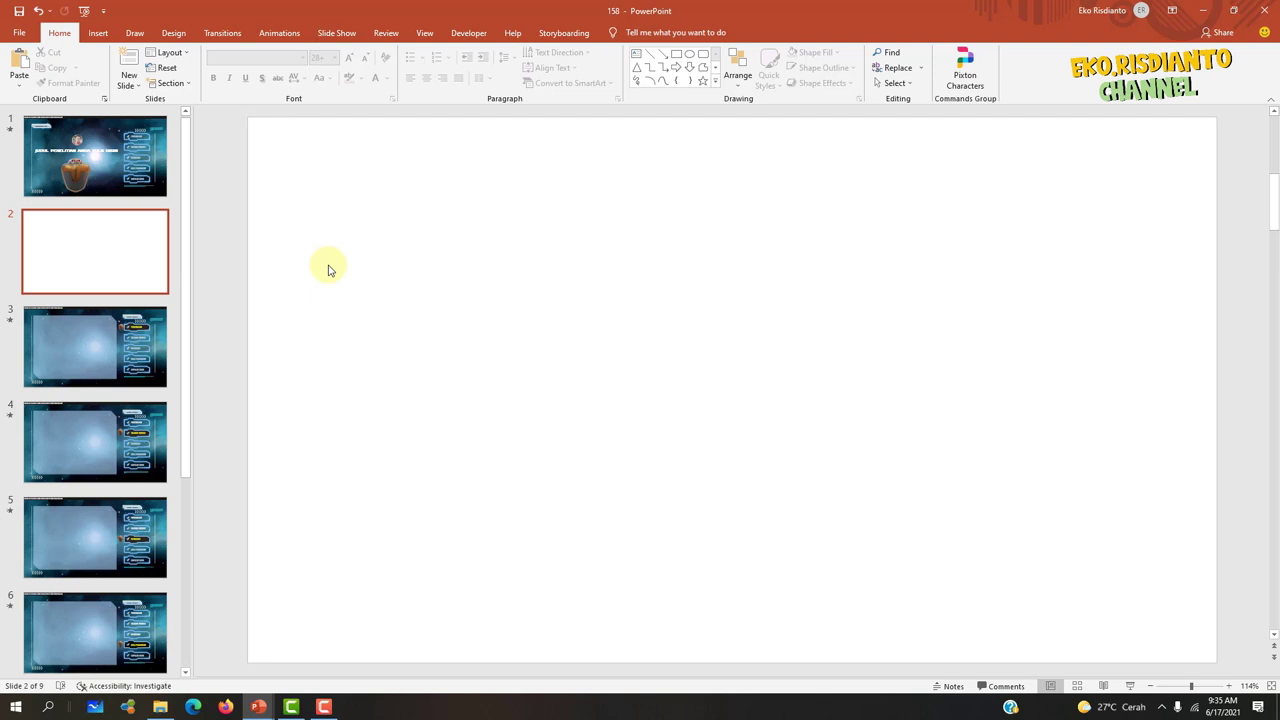
pyautogui.hotkey('ctrl', 'v')
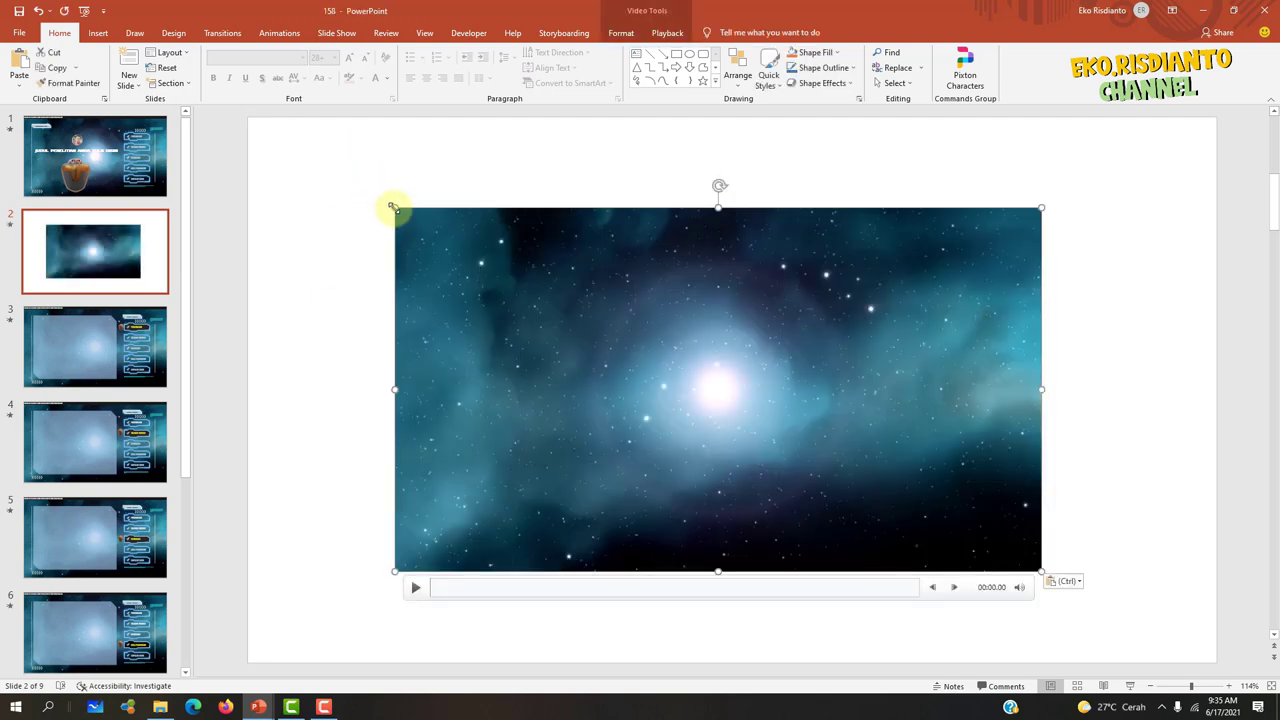
pyautogui.moveTo(379, 194); pyautogui.dragTo(248, 128)
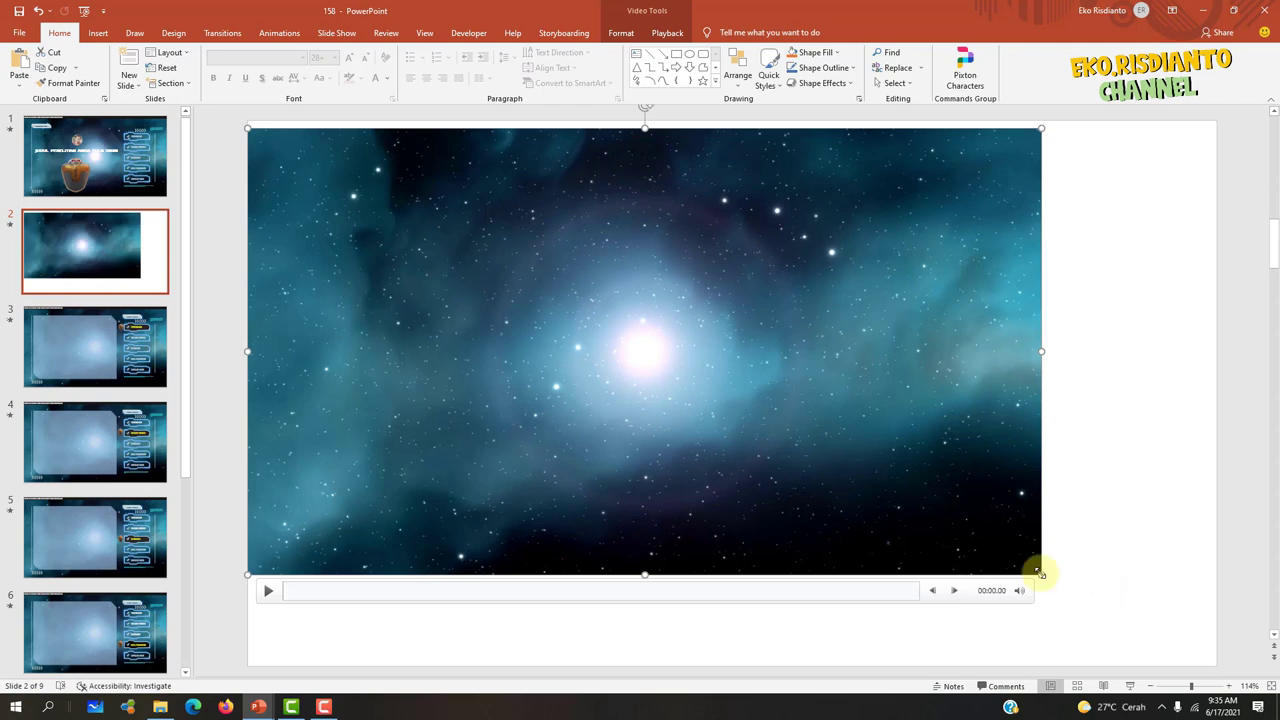
pyautogui.moveTo(1041, 574); pyautogui.dragTo(1203, 640)
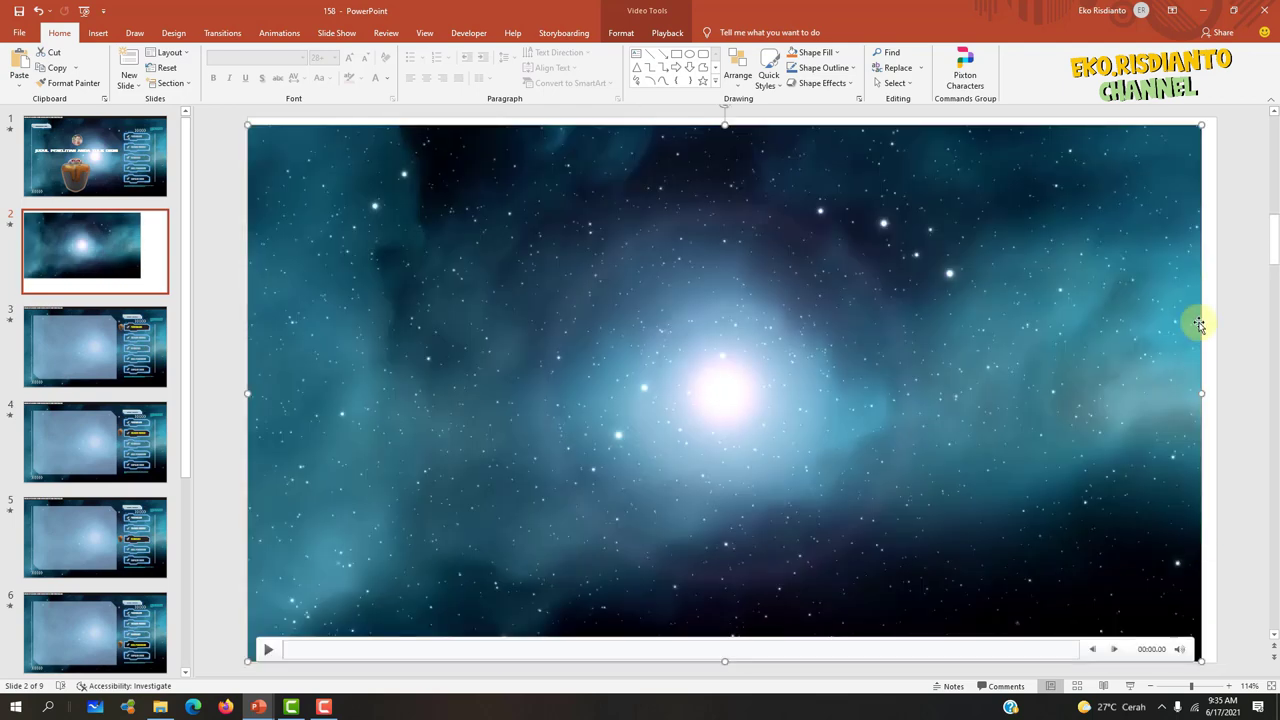
pyautogui.moveTo(1203, 121); pyautogui.dragTo(1208, 120)
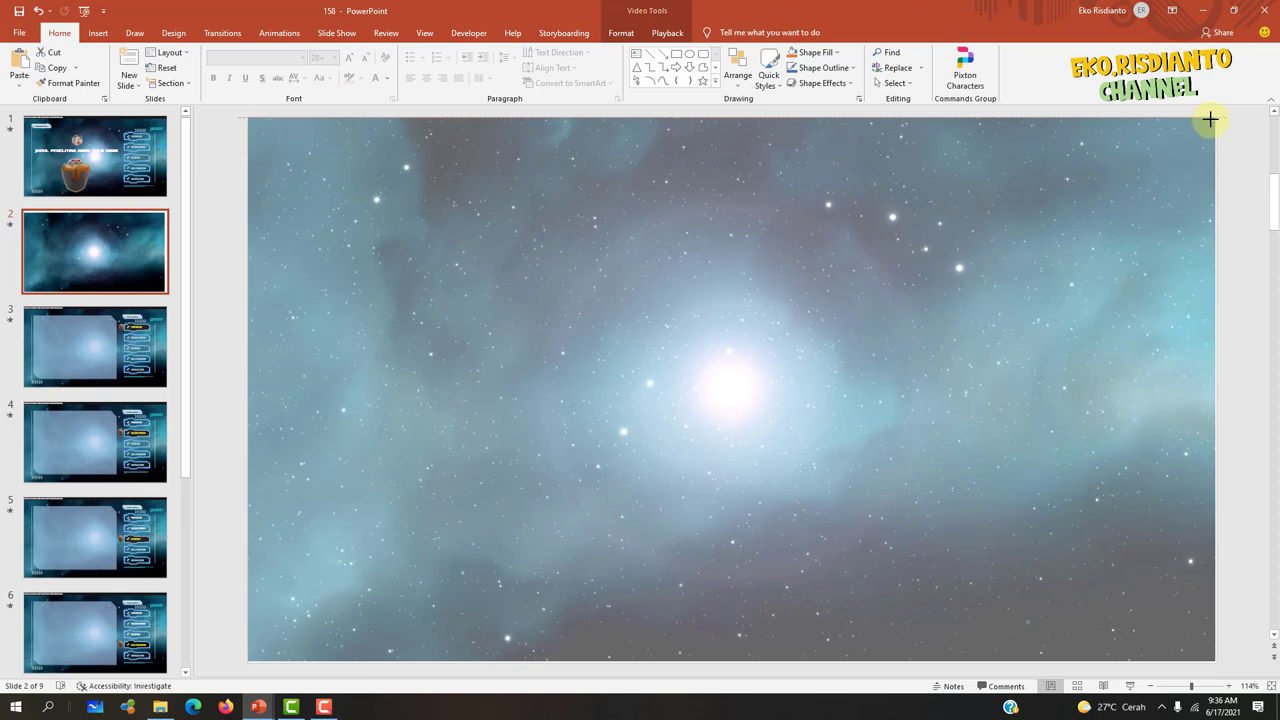
pyautogui.moveTo(1210, 120); pyautogui.dragTo(1214, 120)
# - Play and pause the starfield video on slide 2 to check it
pyautogui.click(206, 440)
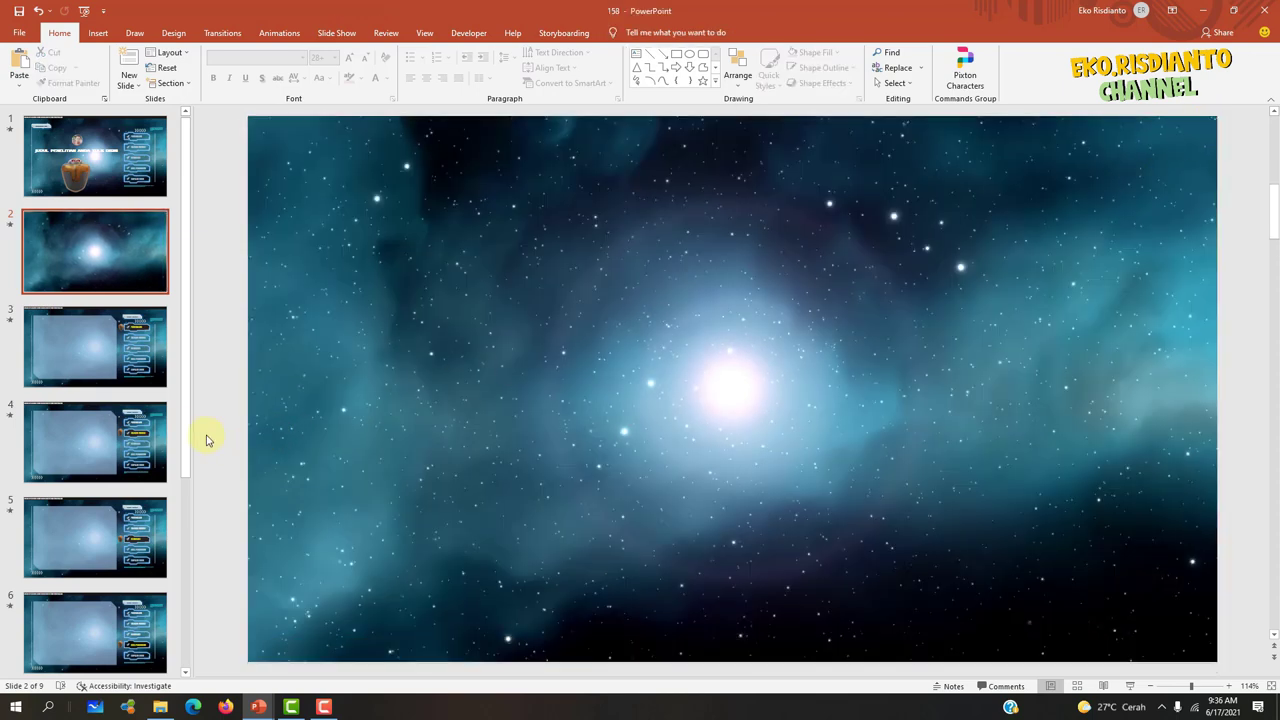
pyautogui.moveTo(706, 222)
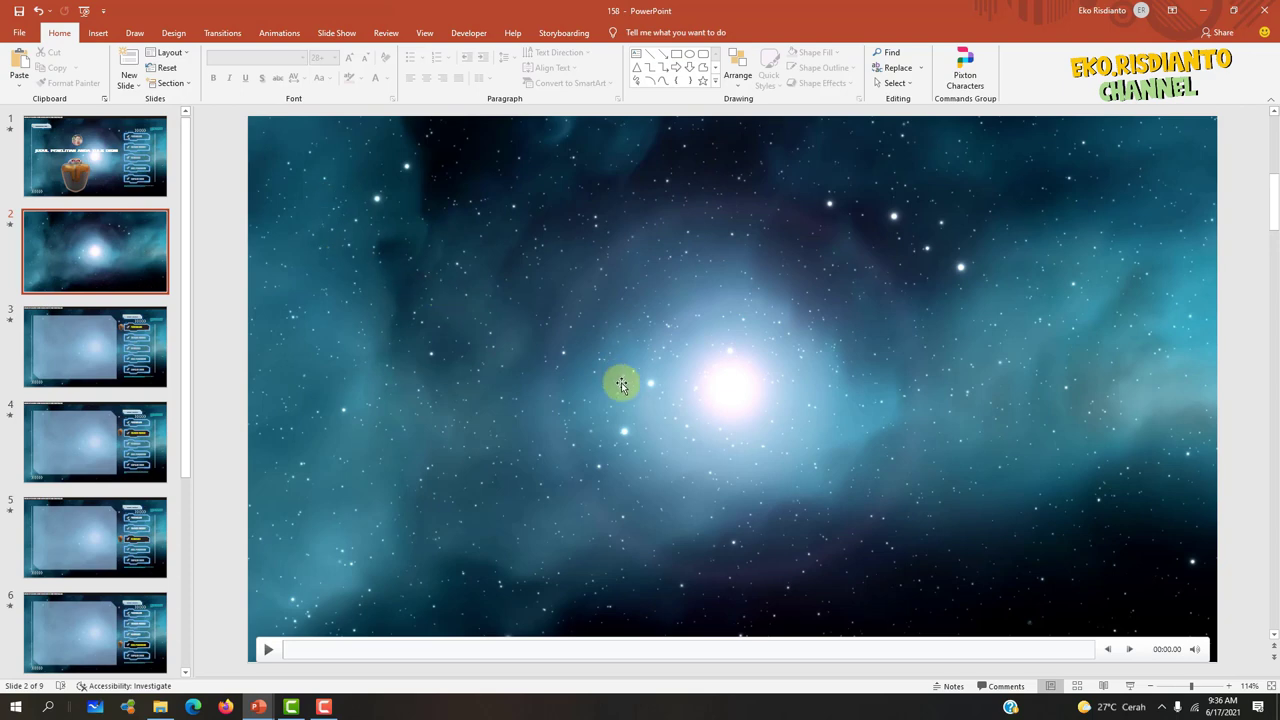
pyautogui.click(270, 650)
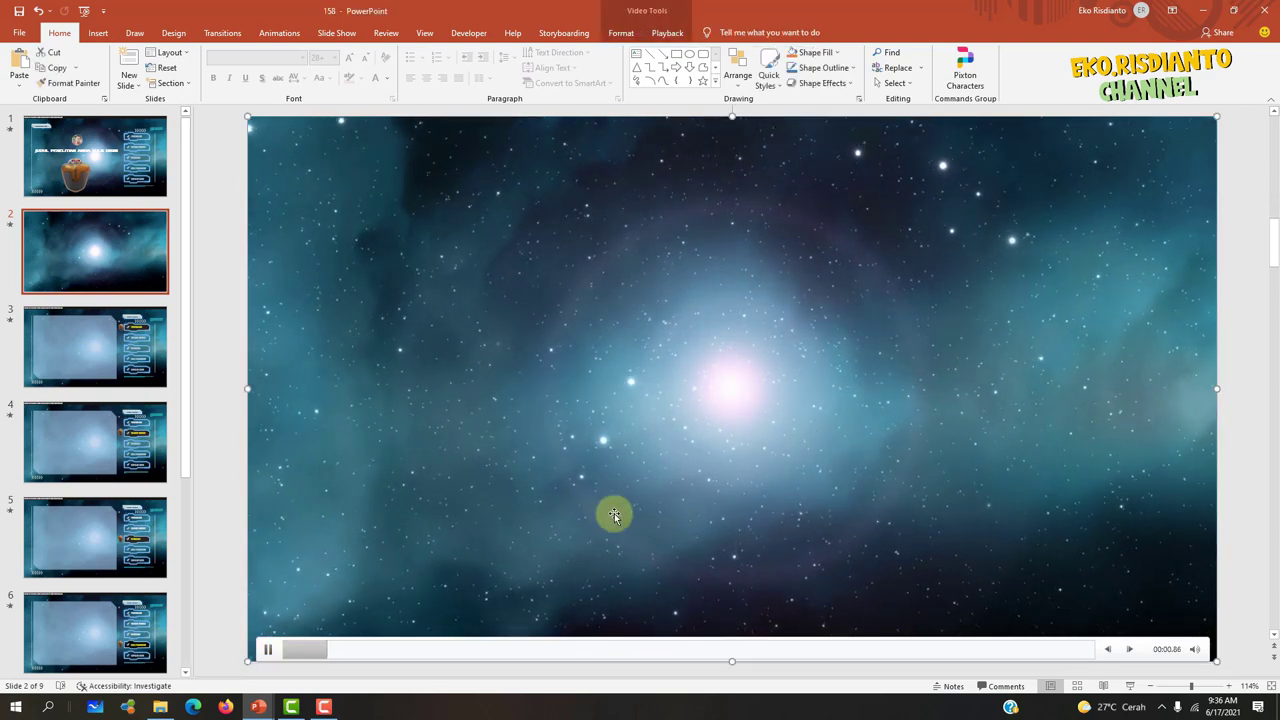
pyautogui.click(268, 649)
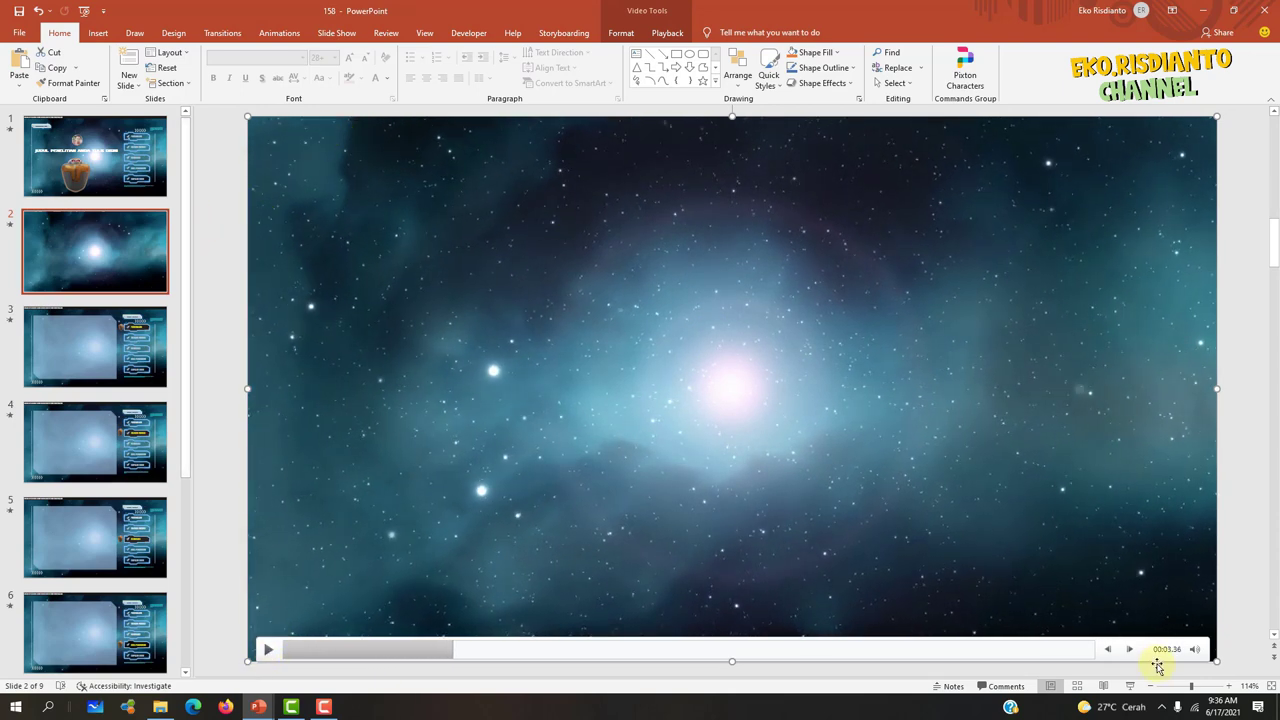
# - Run the slide show from slide 2 twice to watch the video background
pyautogui.click(1131, 688)
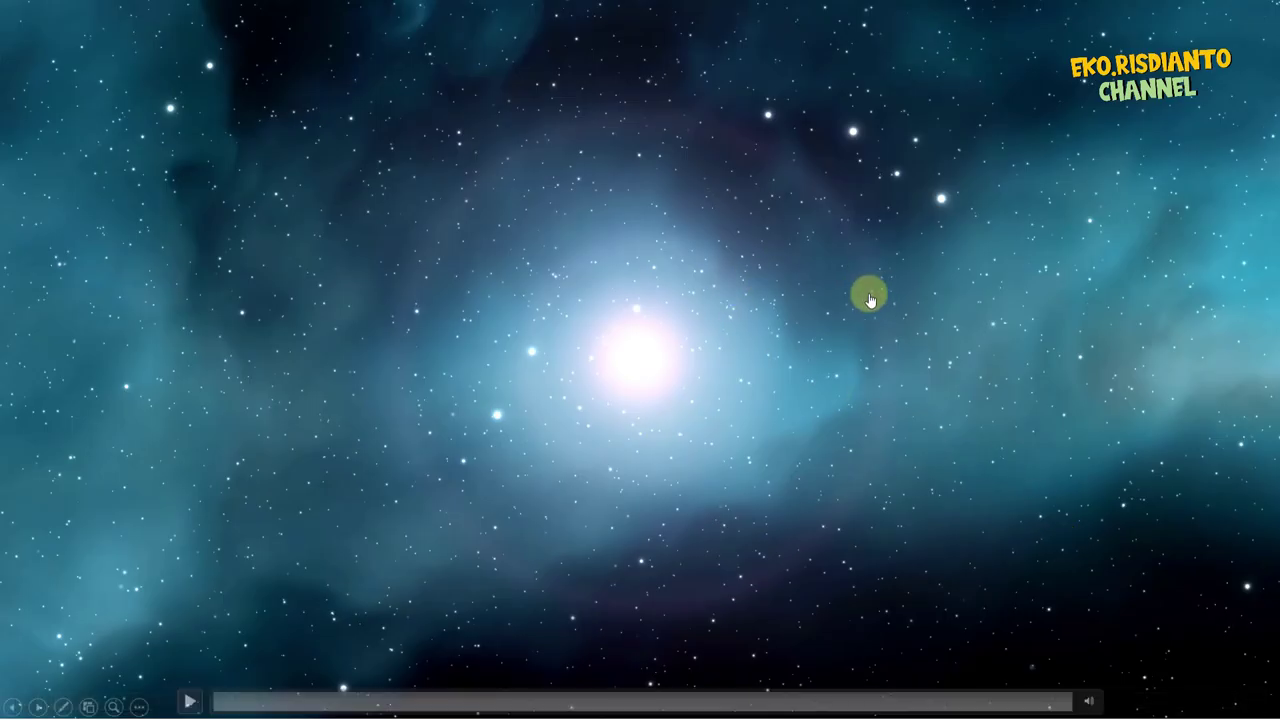
pyautogui.click(868, 300)
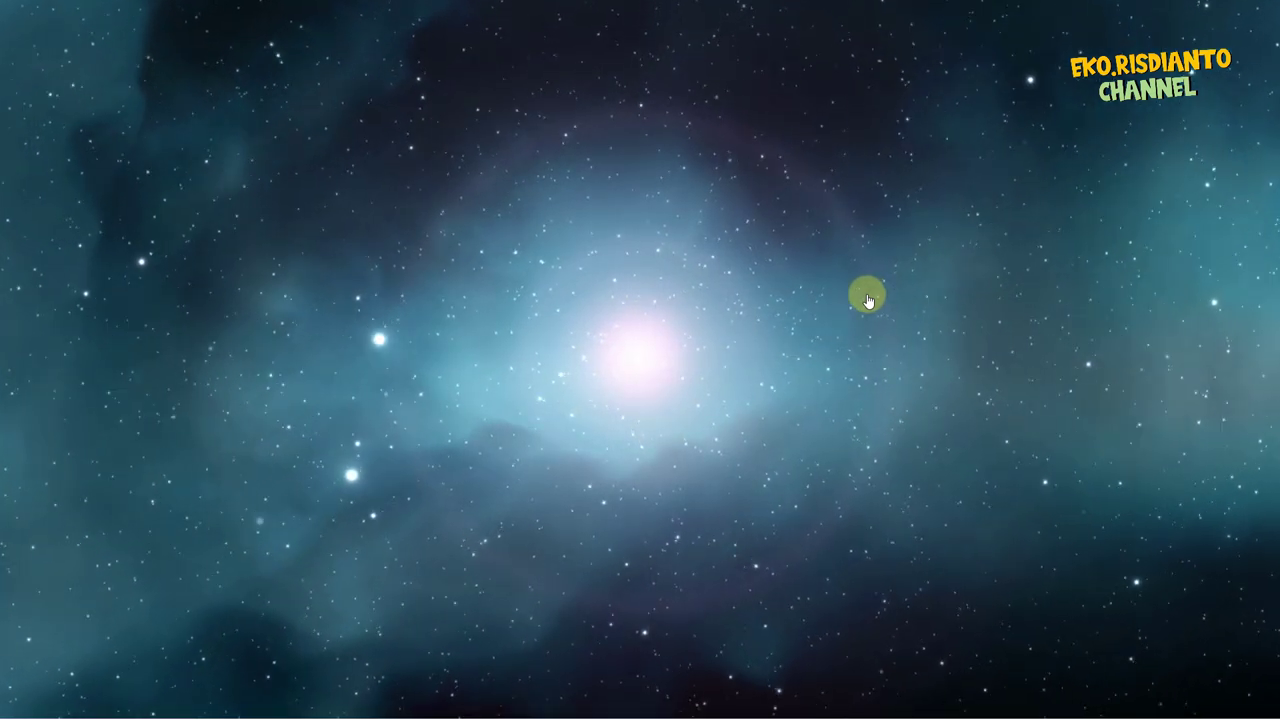
pyautogui.press('Escape')
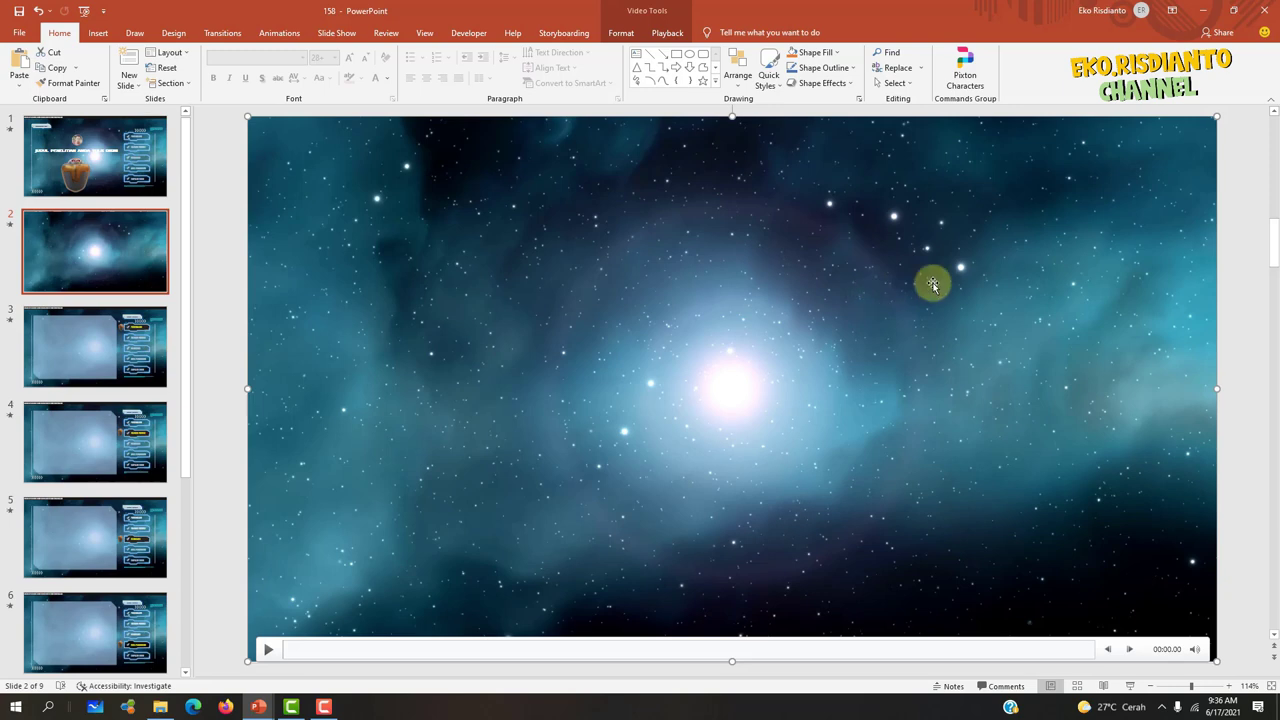
pyautogui.click(1137, 688)
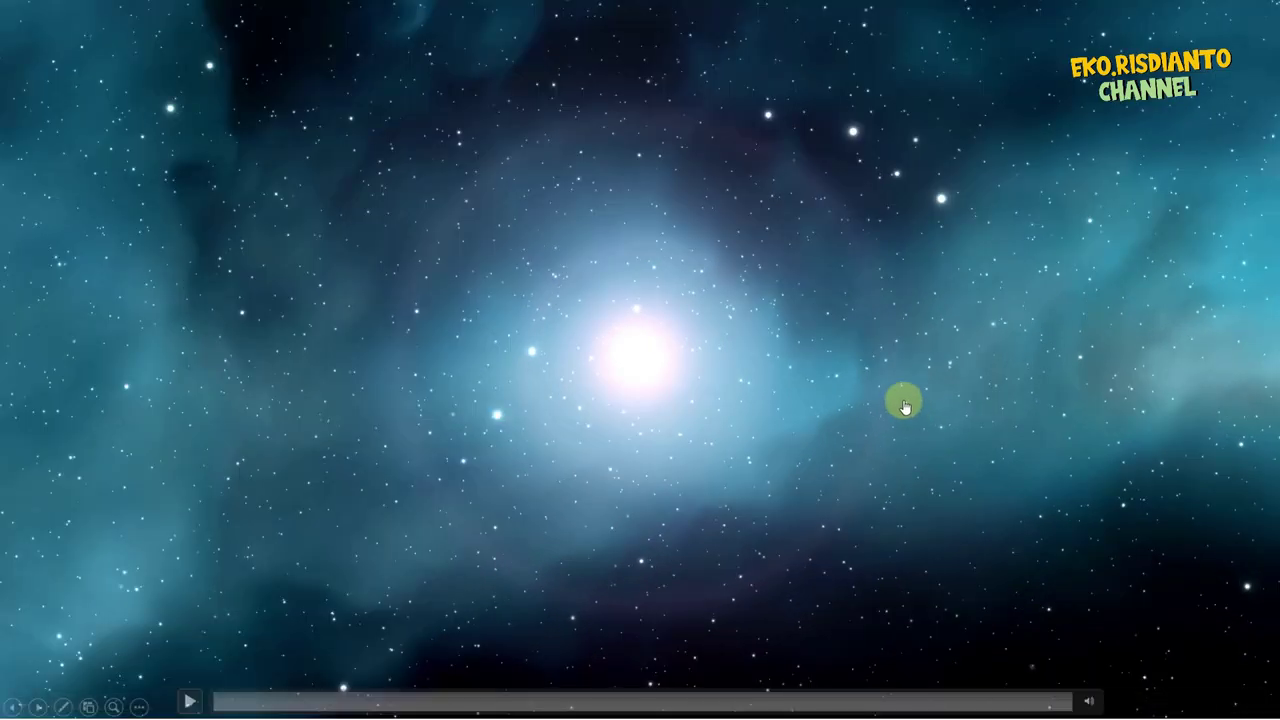
pyautogui.press('Escape')
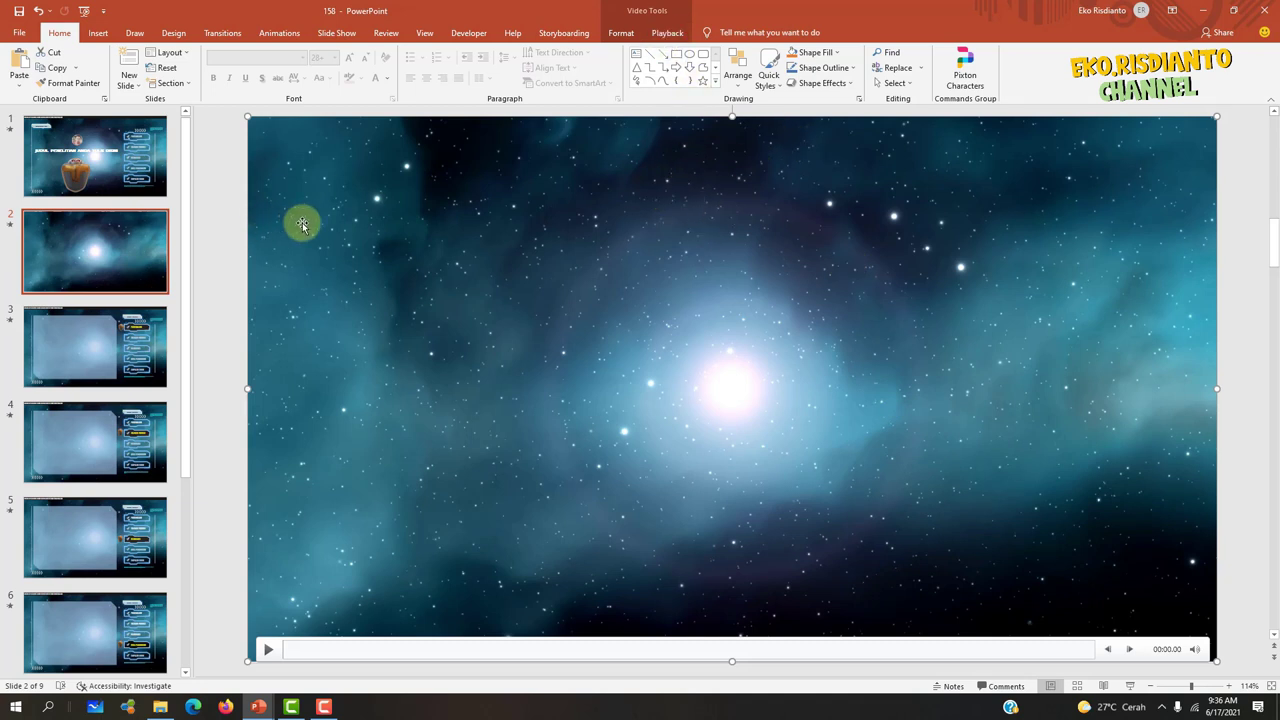
# - Set the video's playback to start Automatically and Loop until Stopped
pyautogui.click(668, 34)
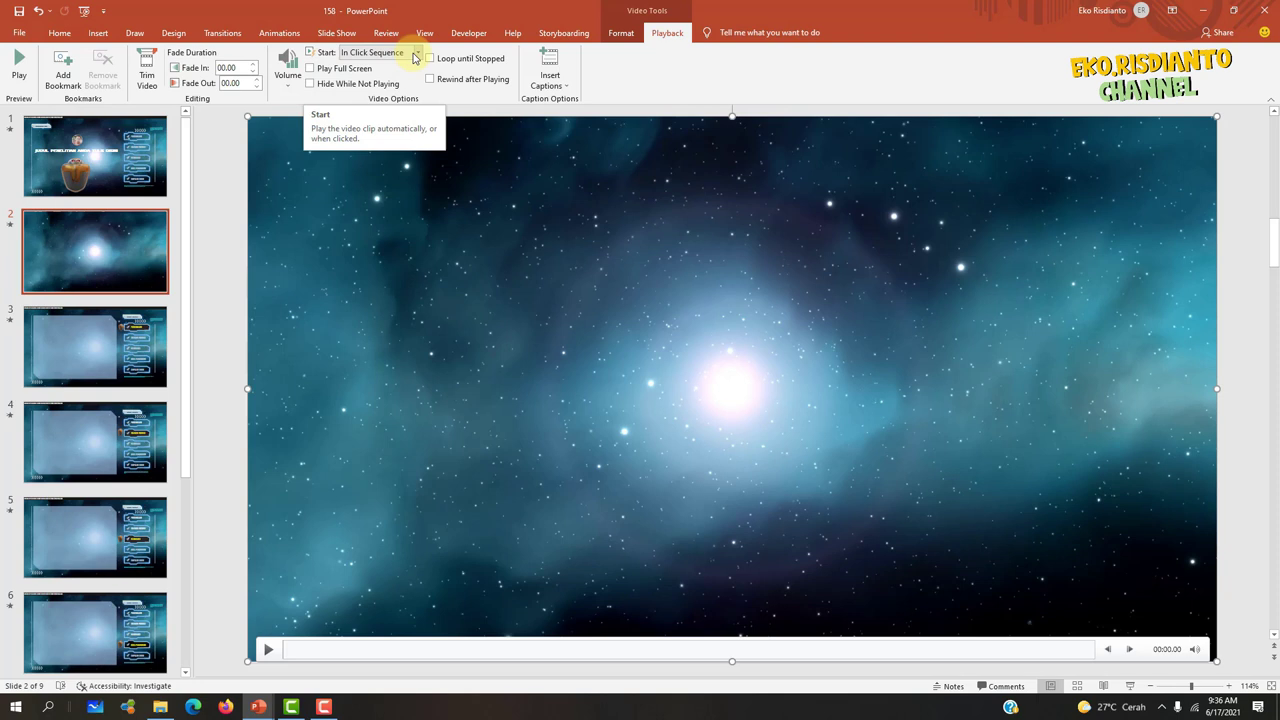
pyautogui.click(414, 56)
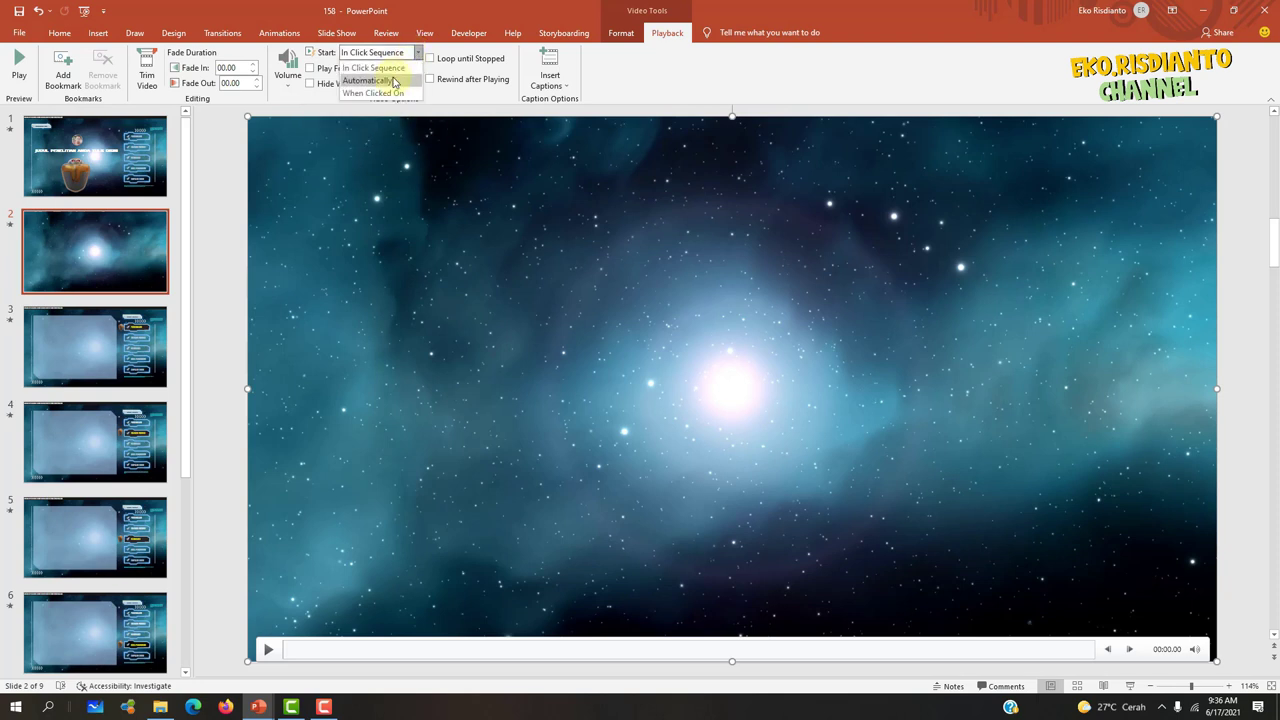
pyautogui.click(394, 81)
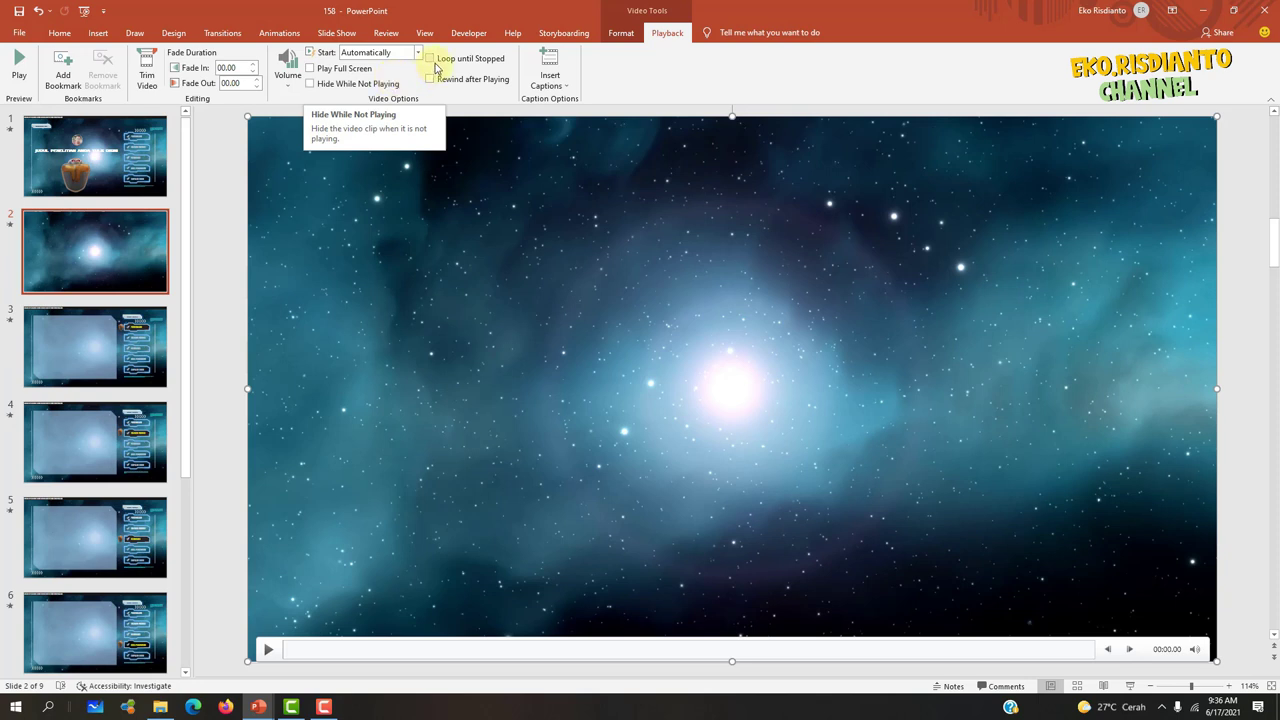
pyautogui.click(434, 64)
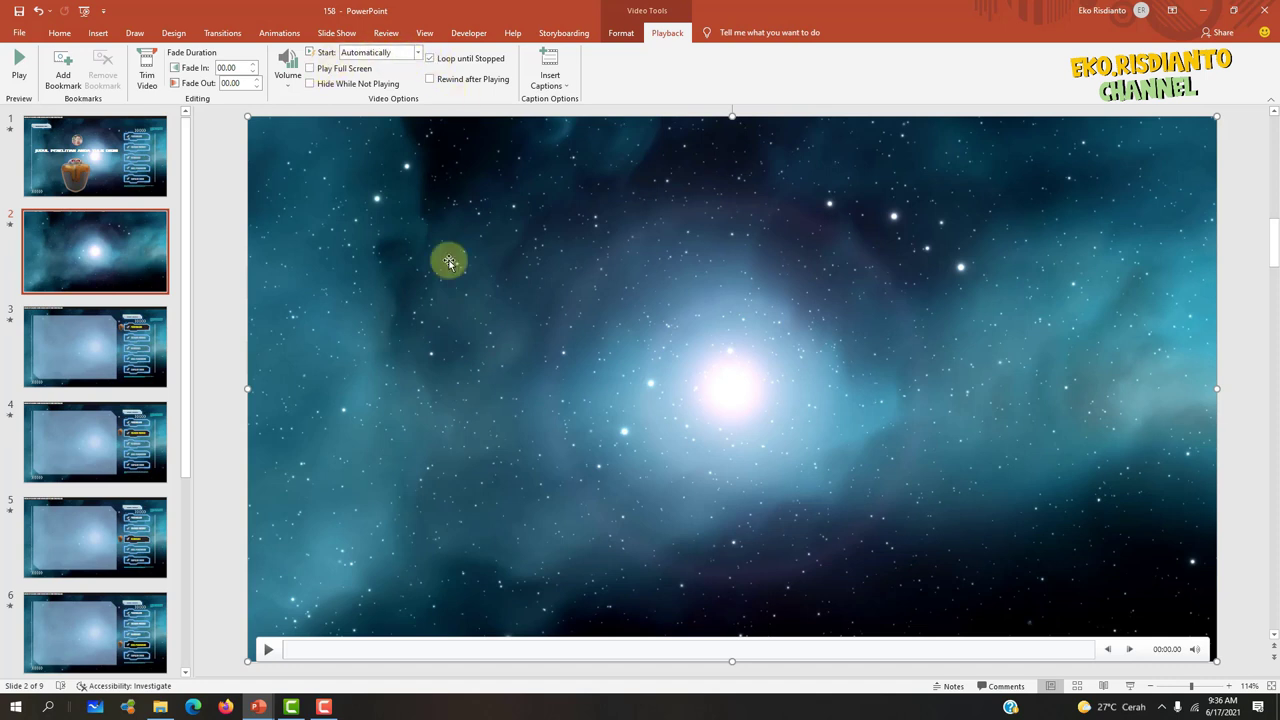
pyautogui.click(219, 312)
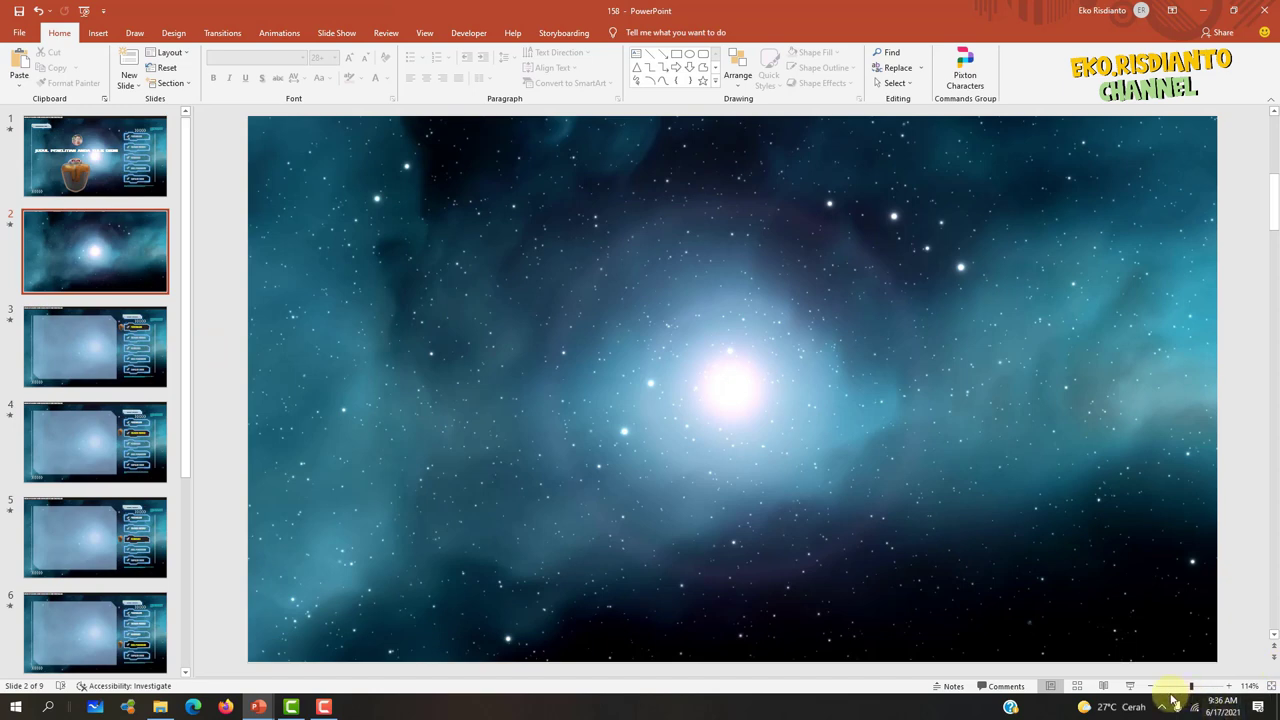
pyautogui.click(1131, 687)
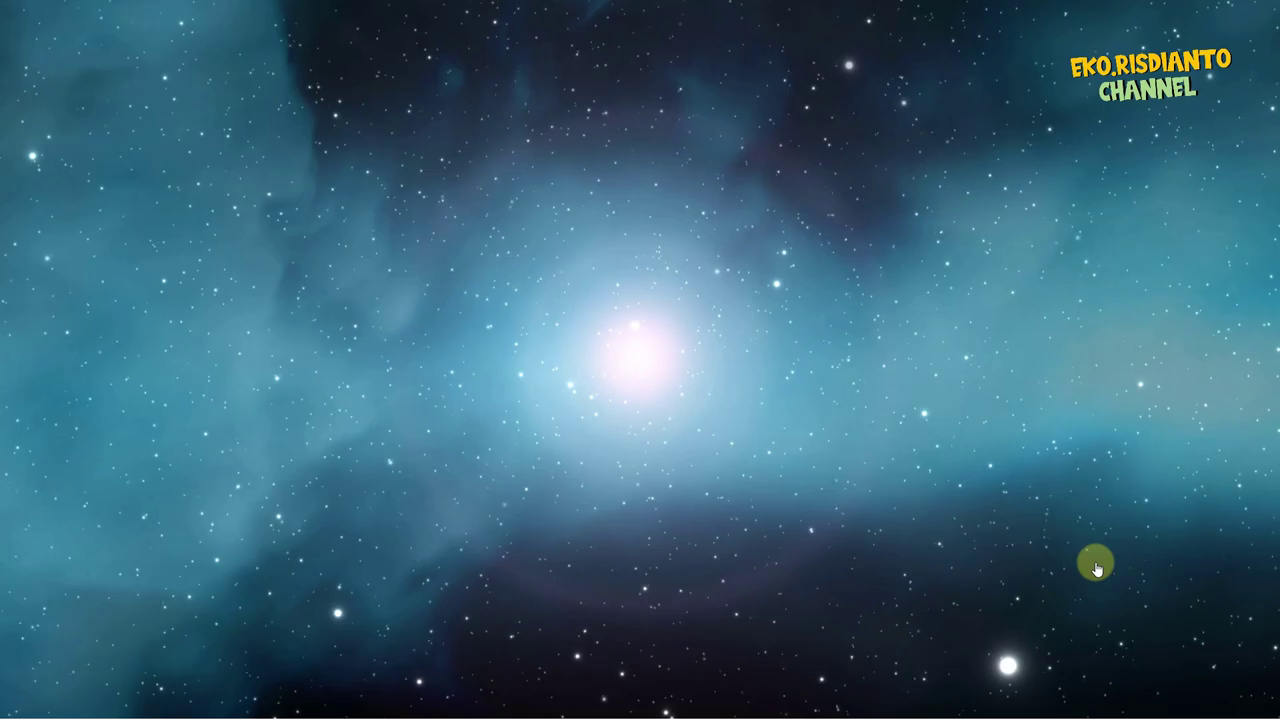
pyautogui.press('Escape')
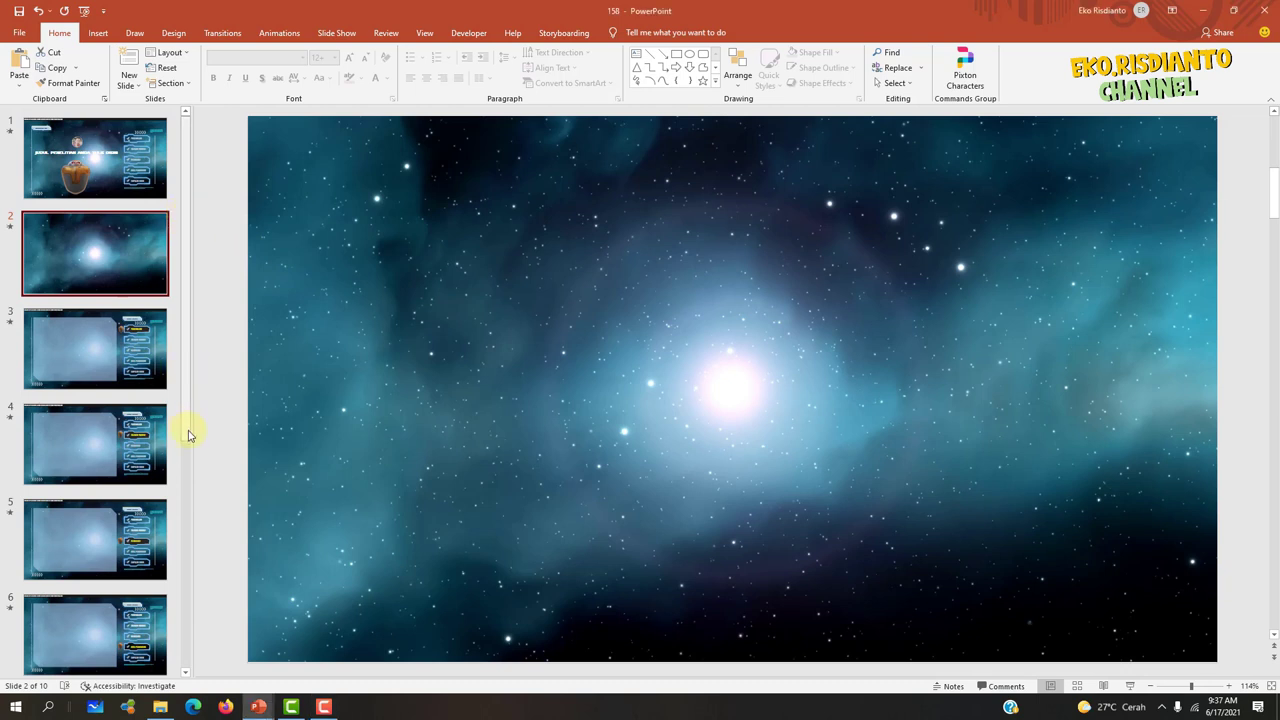
# - Select and copy the black 'JANGAN LUPA SUBSCRIBE…' banner at the top of slide 10
pyautogui.moveTo(183, 420); pyautogui.dragTo(190, 640)
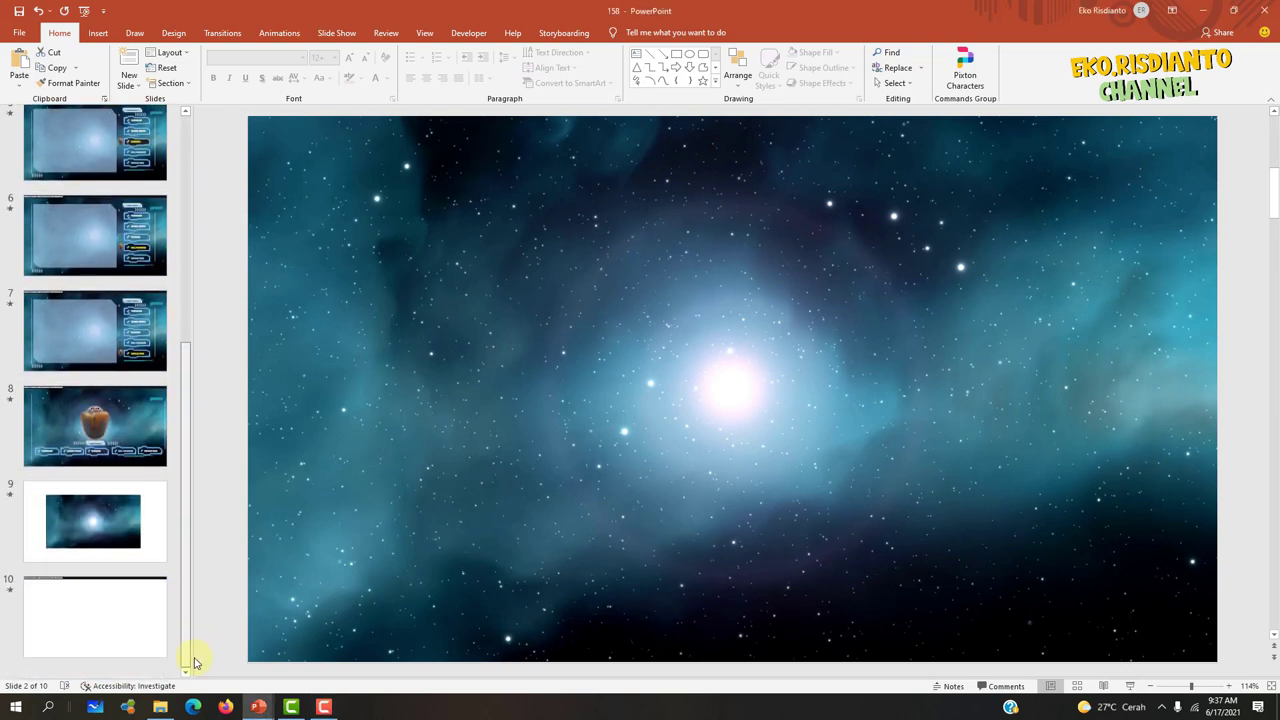
pyautogui.click(116, 631)
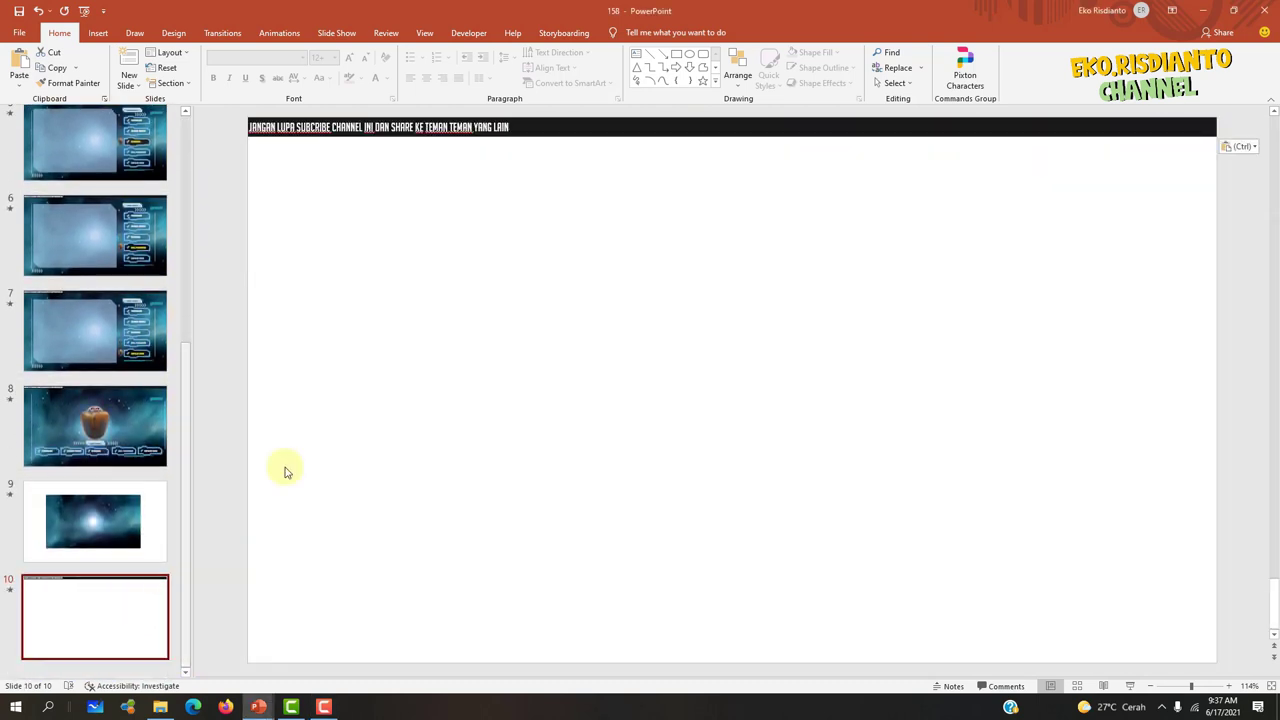
pyautogui.click(598, 128)
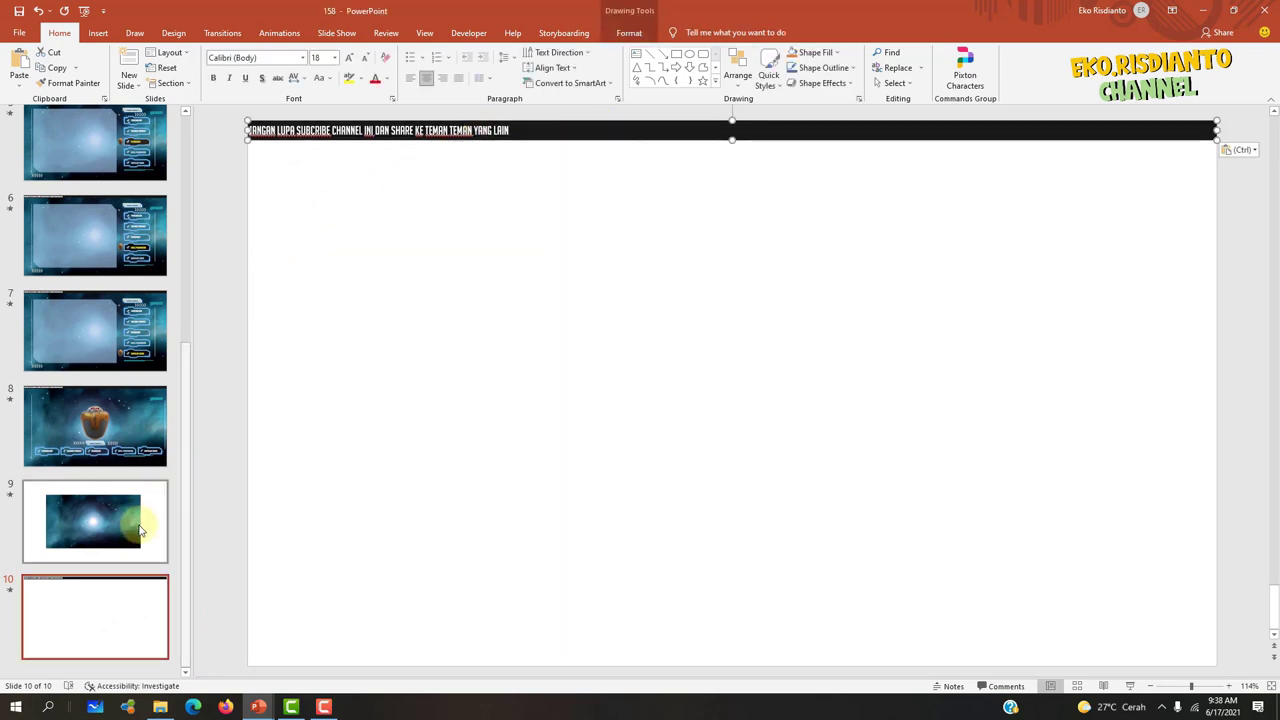
pyautogui.hotkey('ctrl', 'v')
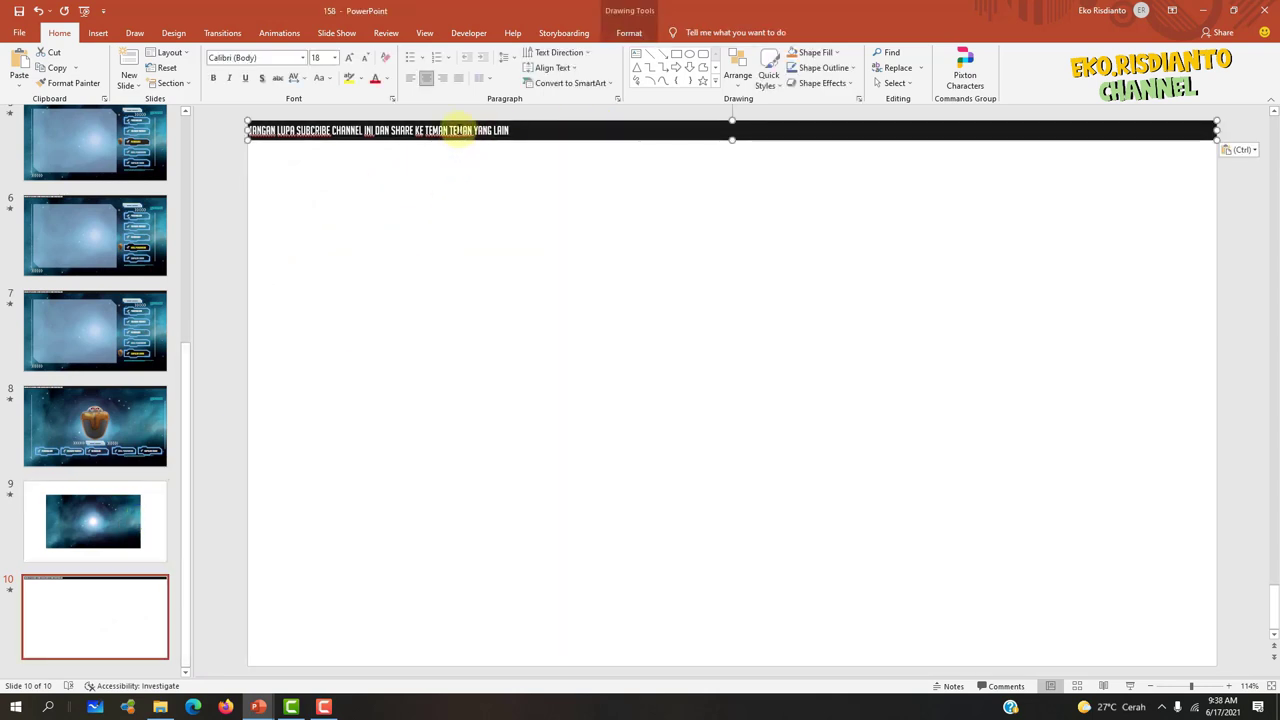
pyautogui.click(250, 211)
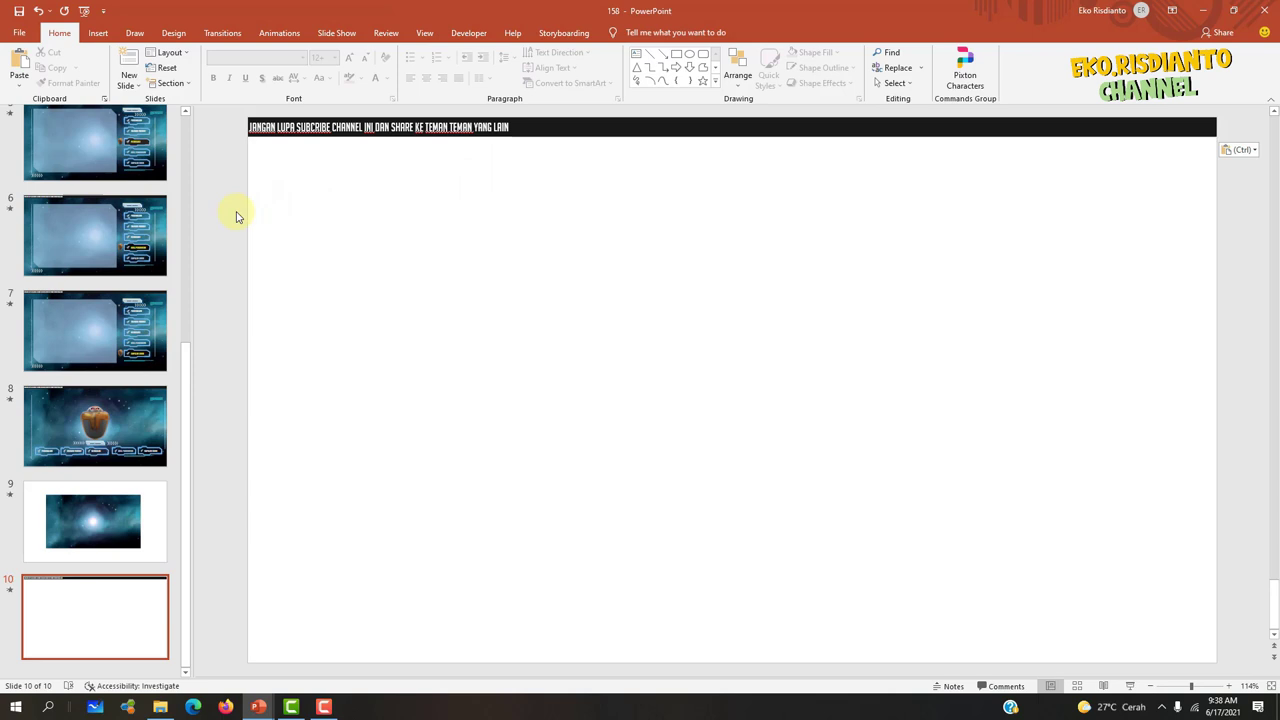
pyautogui.click(600, 124)
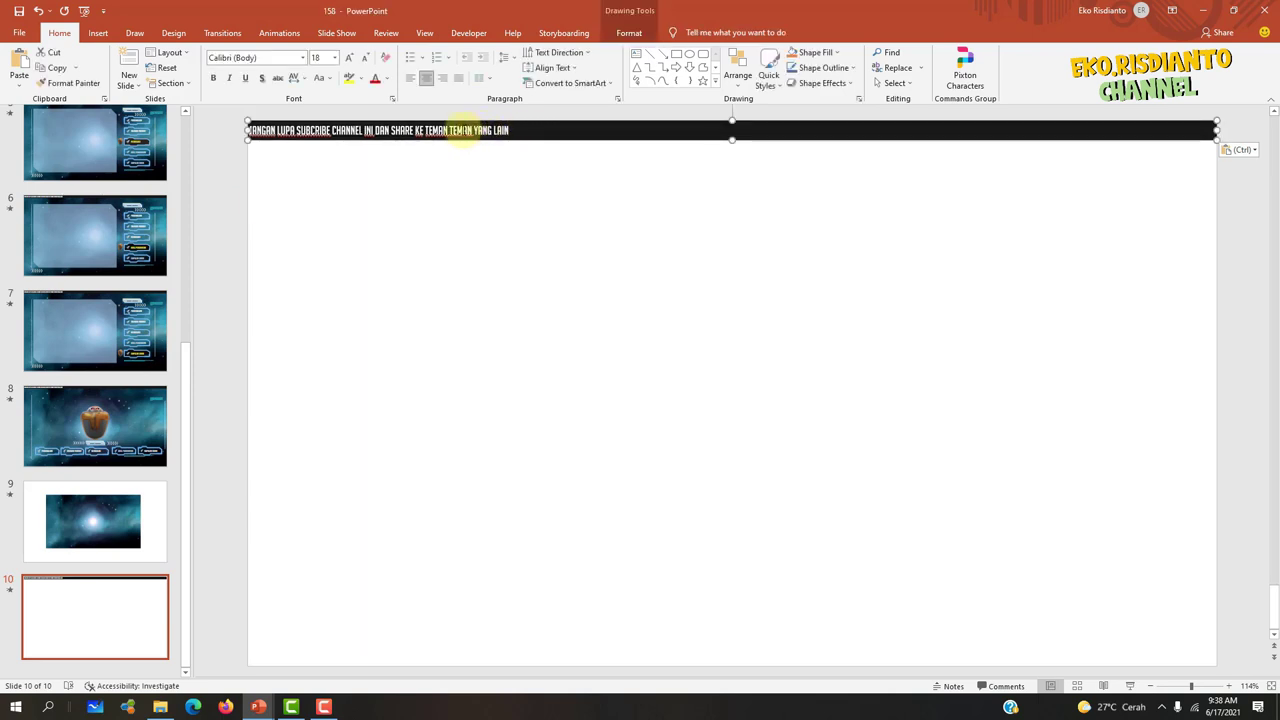
pyautogui.click(462, 130)
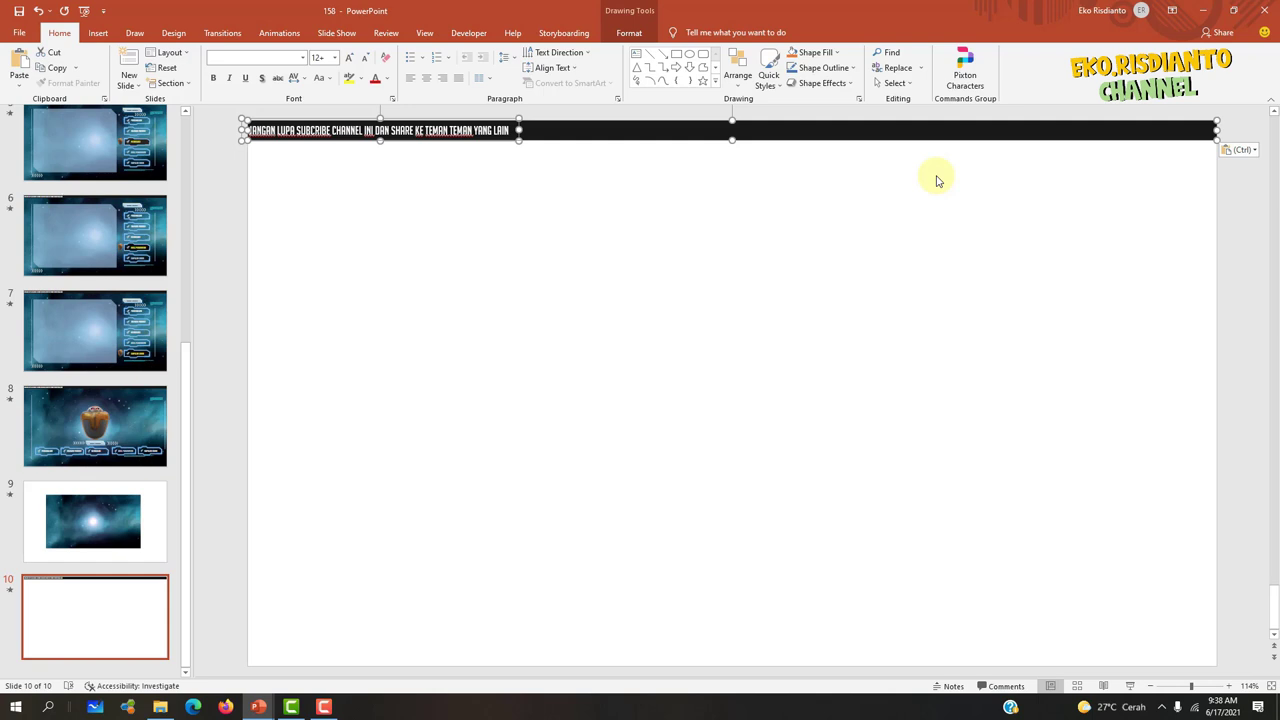
pyautogui.press('Escape')
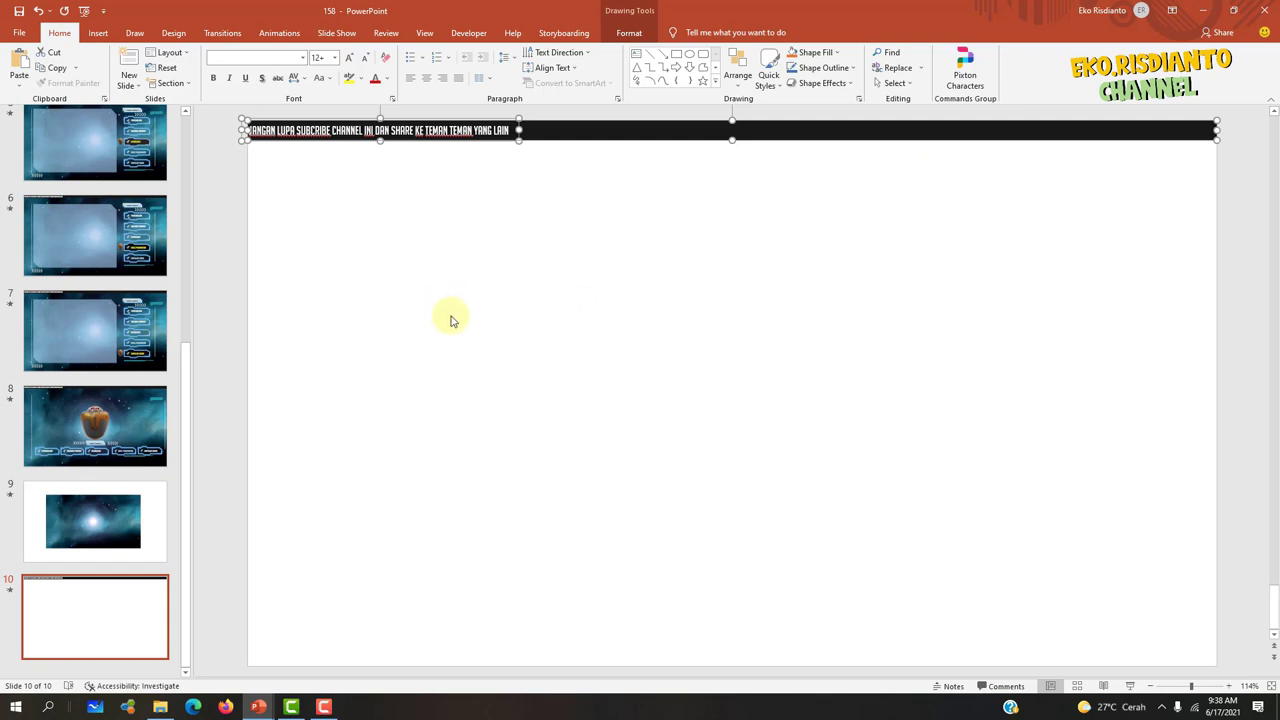
pyautogui.scroll(3, 128, 150)
# - Paste the subscribe banner across slide 2's top and preview its scrolling text in the show
pyautogui.scroll(2, 127, 145)
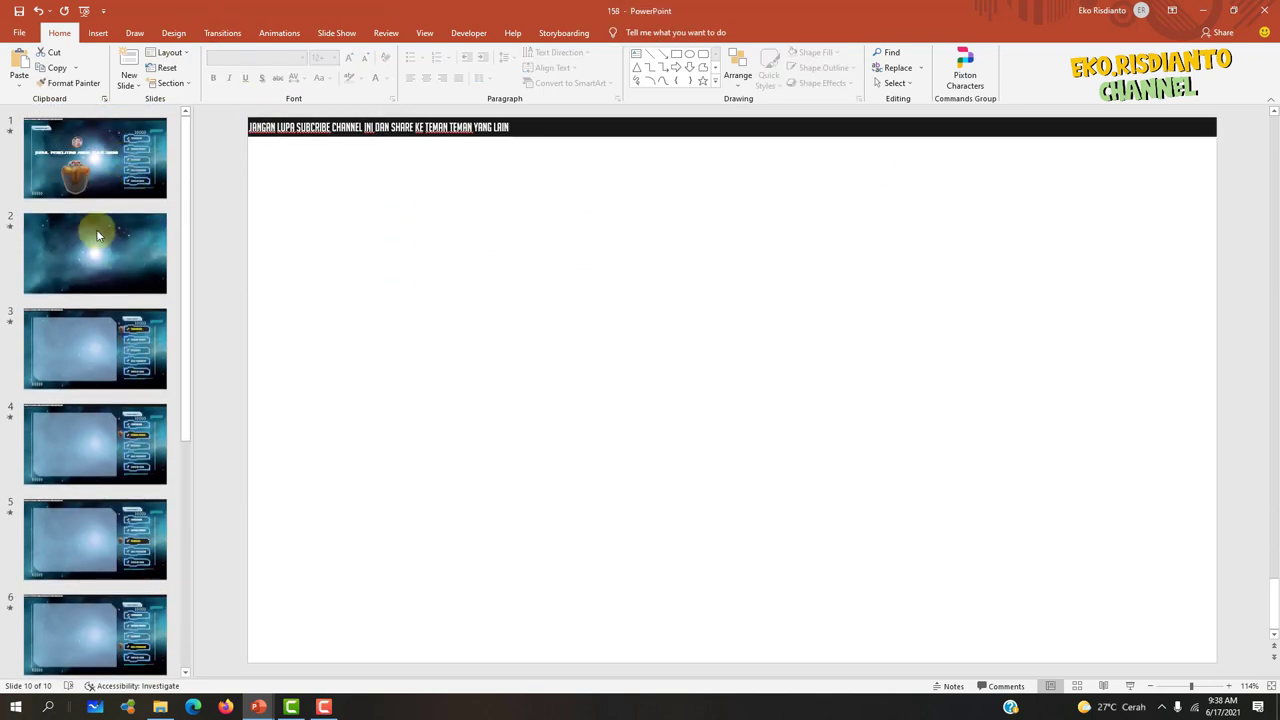
pyautogui.click(100, 240)
pyautogui.click(237, 207)
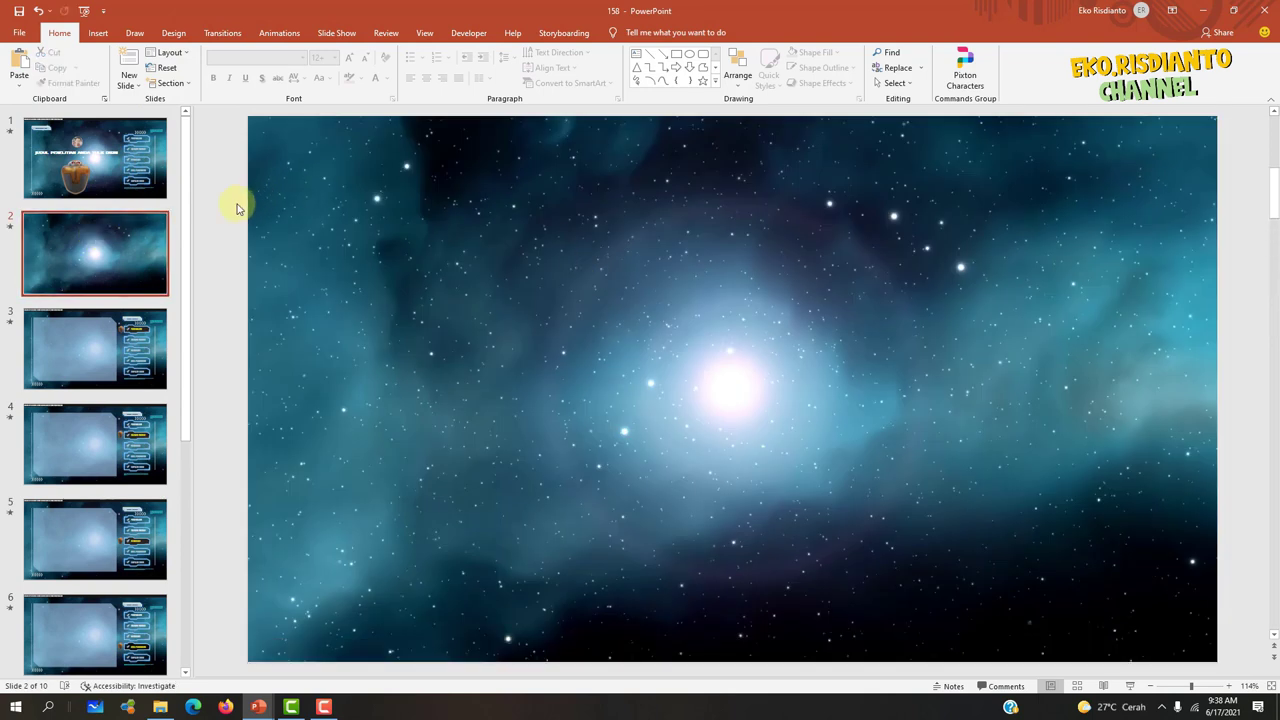
pyautogui.hotkey('ctrl', 'v')
pyautogui.click(224, 210)
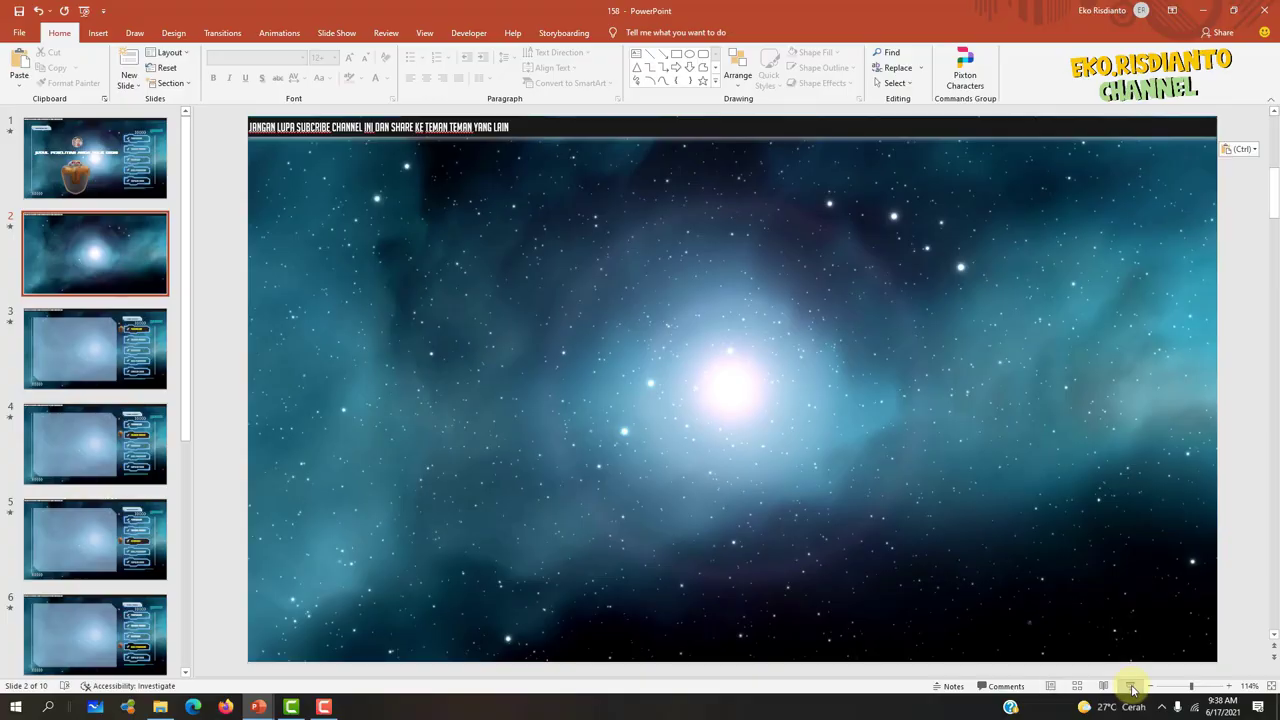
pyautogui.click(1131, 687)
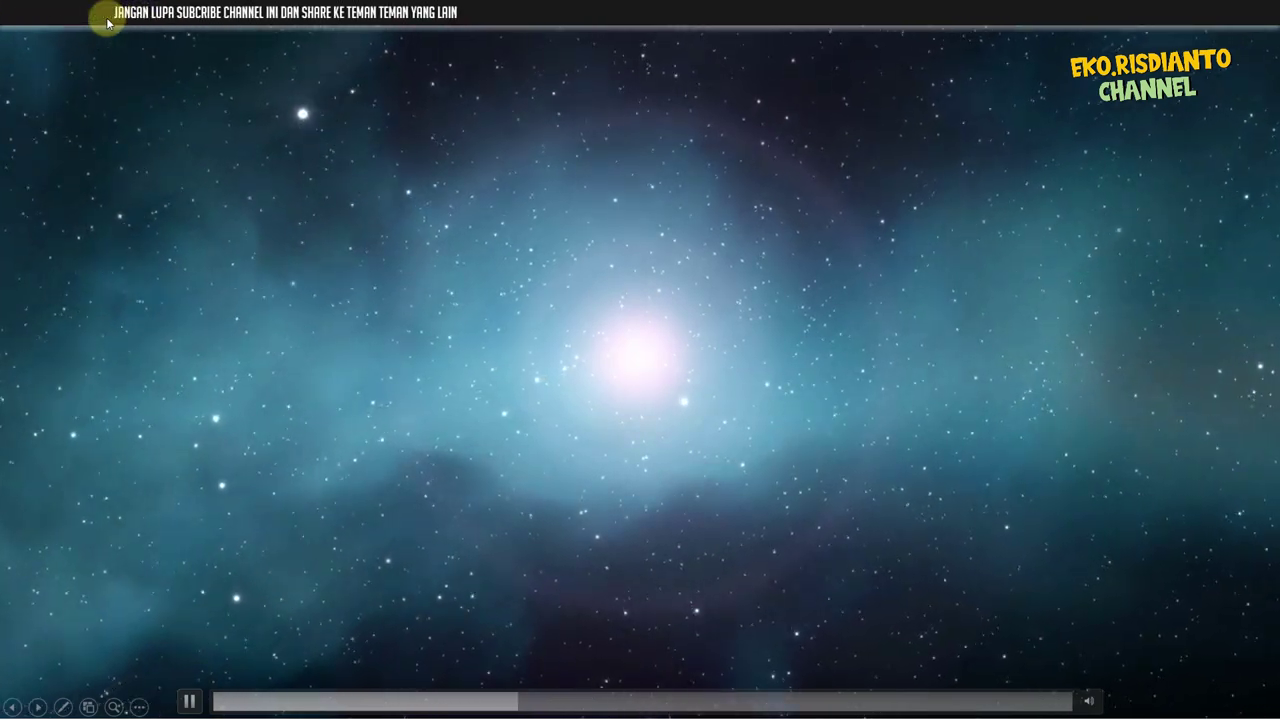
pyautogui.press('Escape')
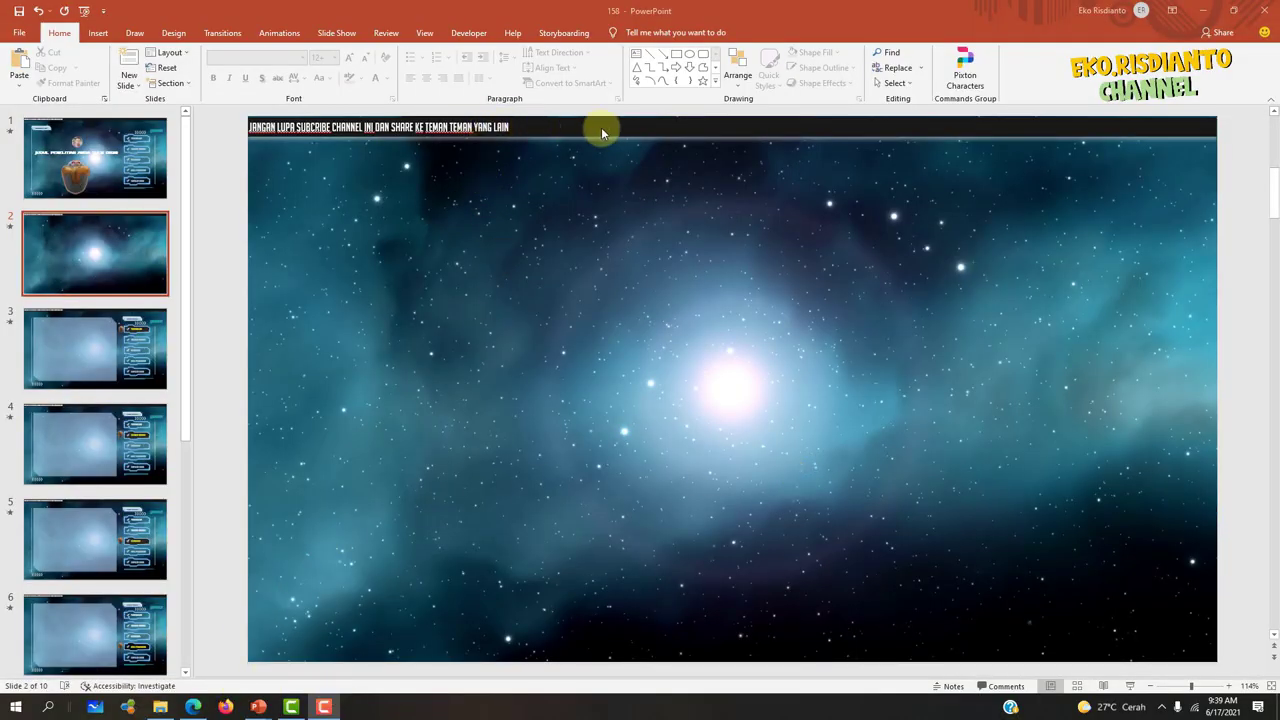
pyautogui.click(200, 711)
pyautogui.click(428, 67)
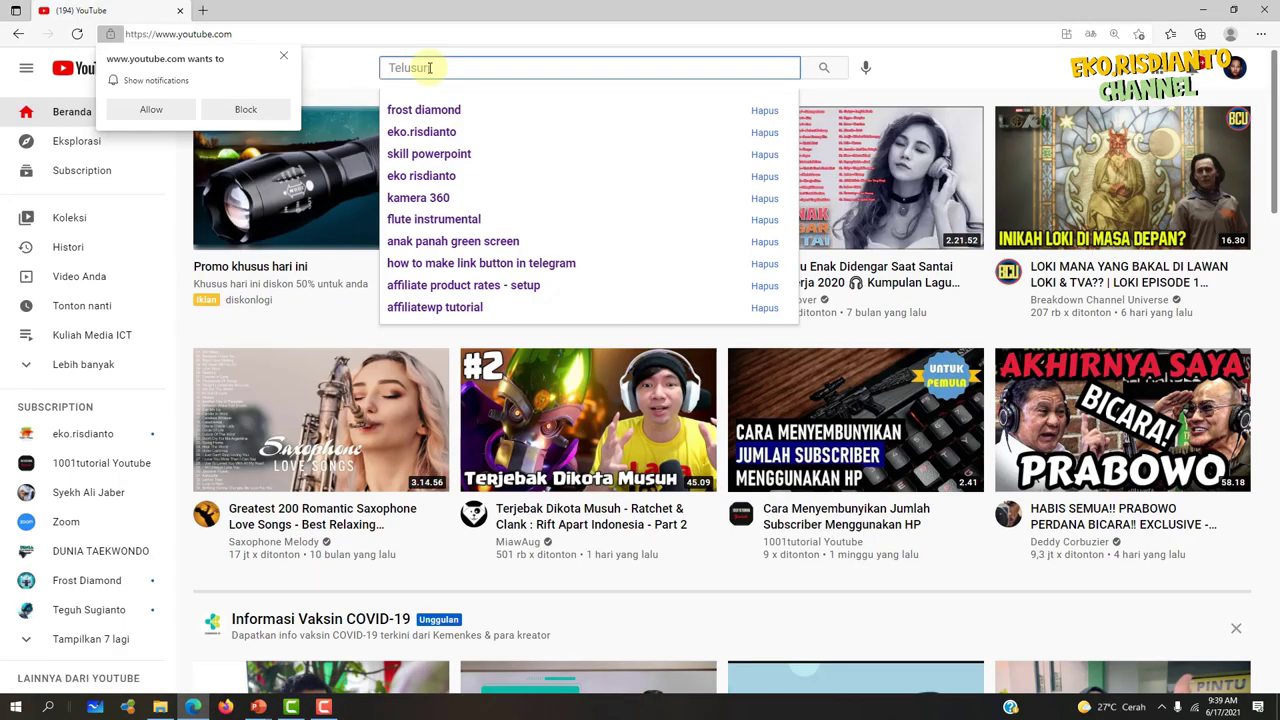
pyautogui.write('eko.risdianto')
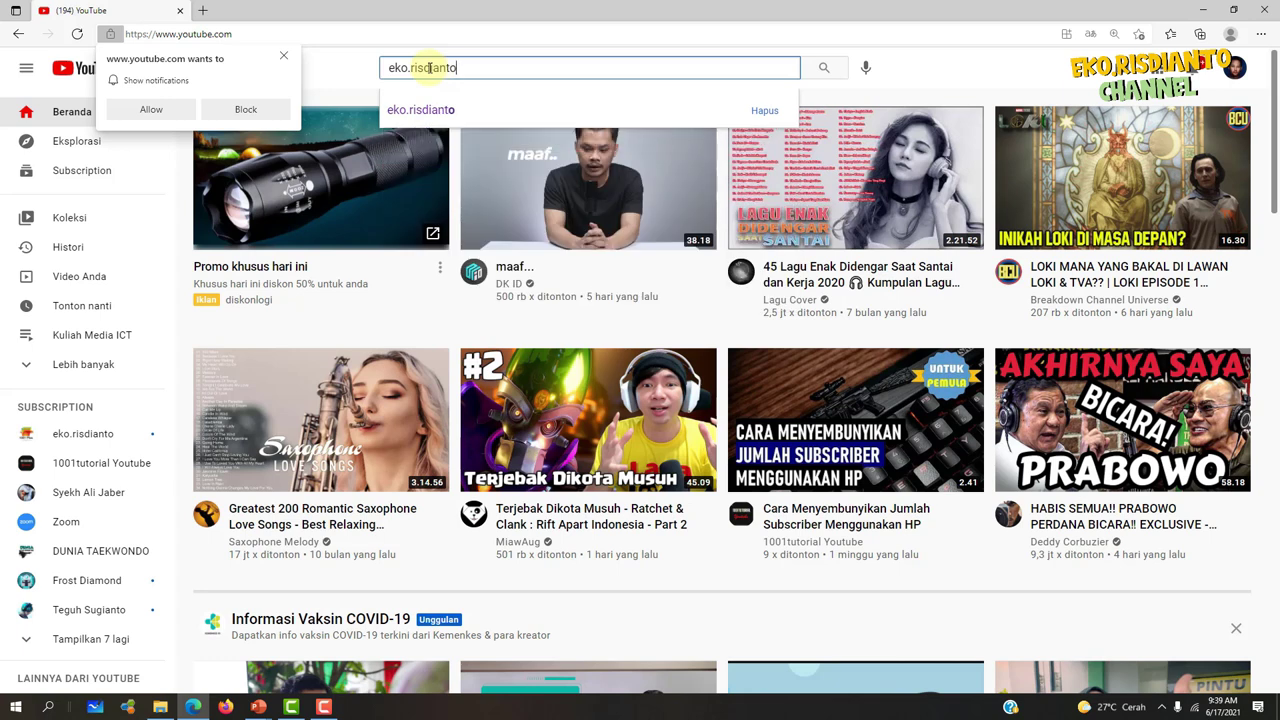
pyautogui.press('Return')
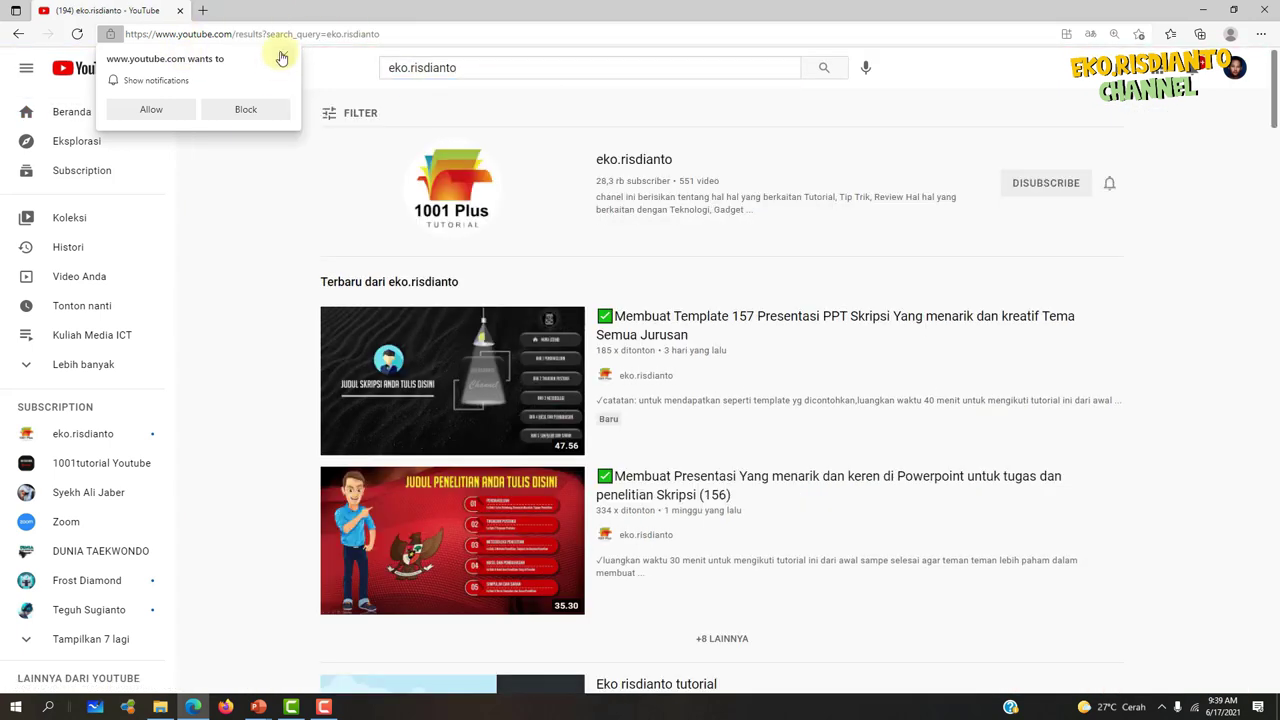
pyautogui.click(640, 162)
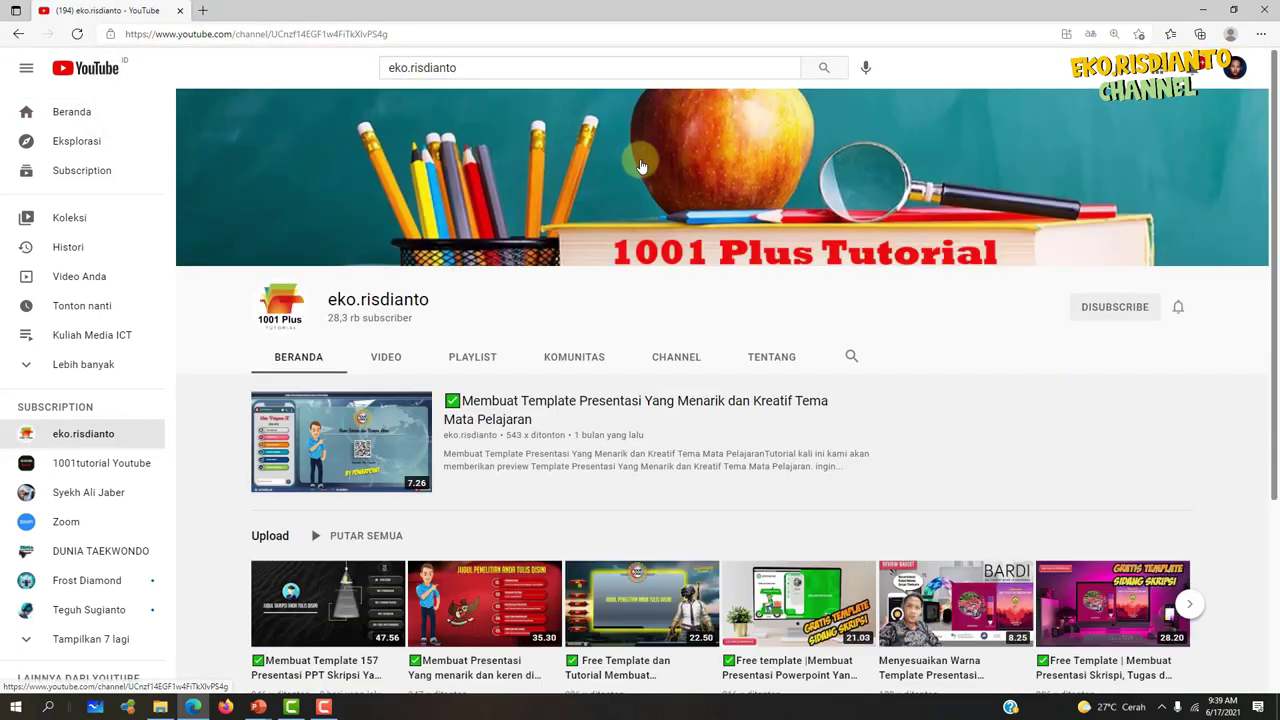
pyautogui.click(390, 360)
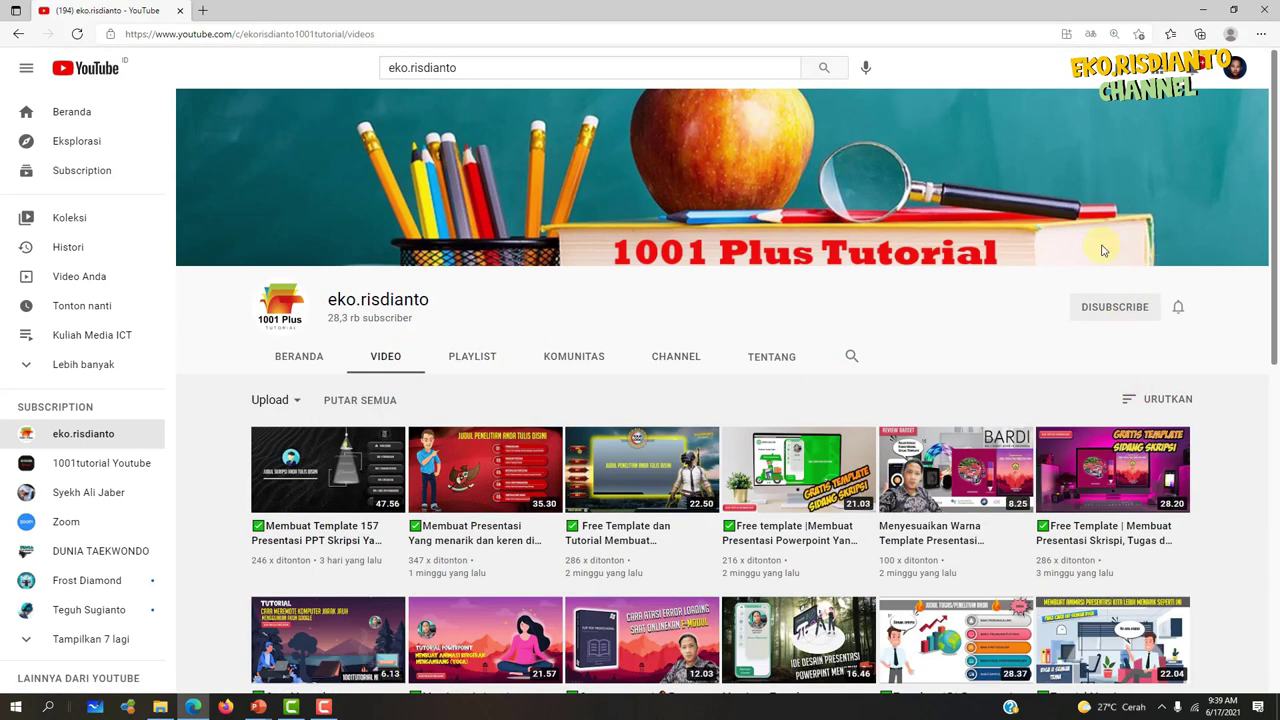
pyautogui.scroll(-1, 1020, 353)
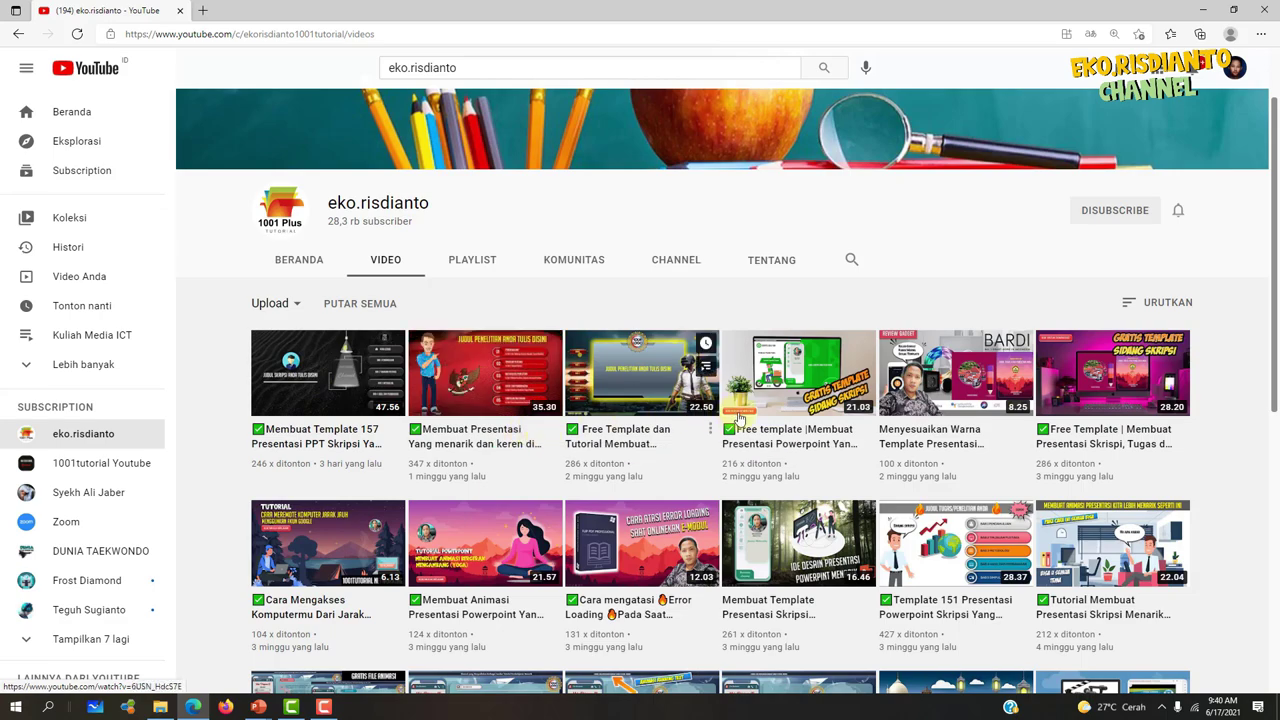
pyautogui.scroll(-1, 680, 380)
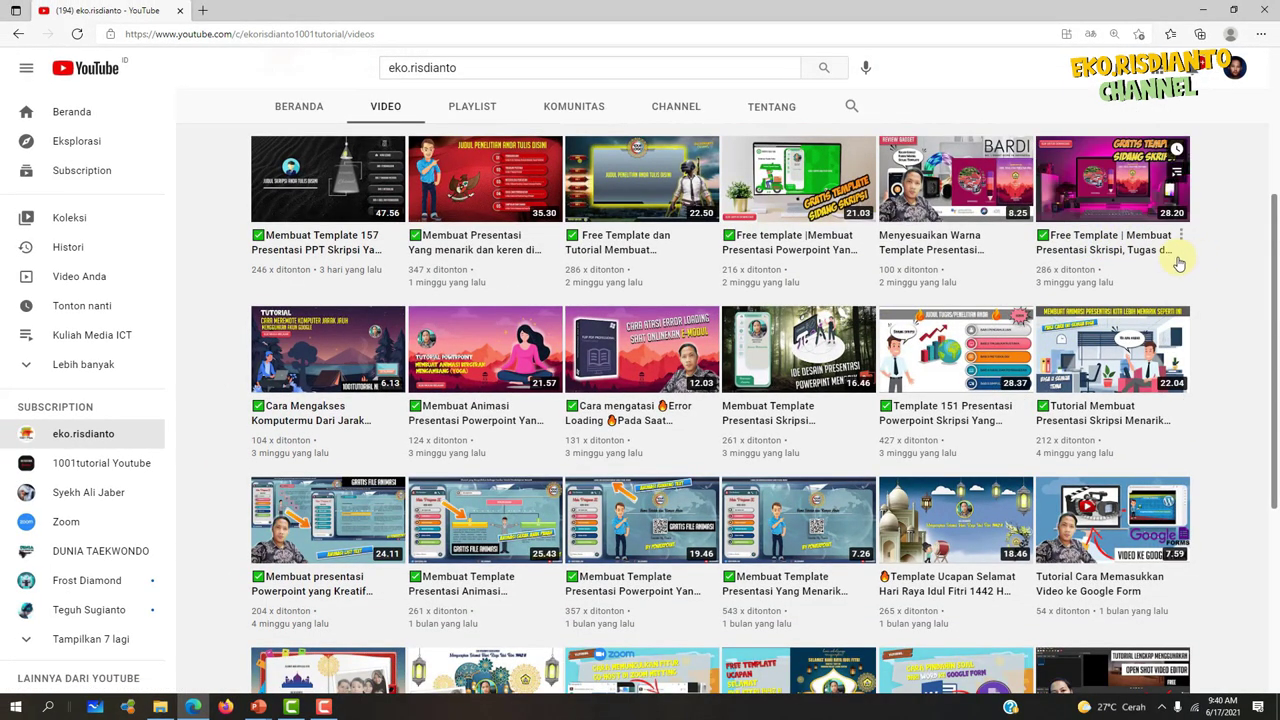
pyautogui.scroll(-2, 495, 392)
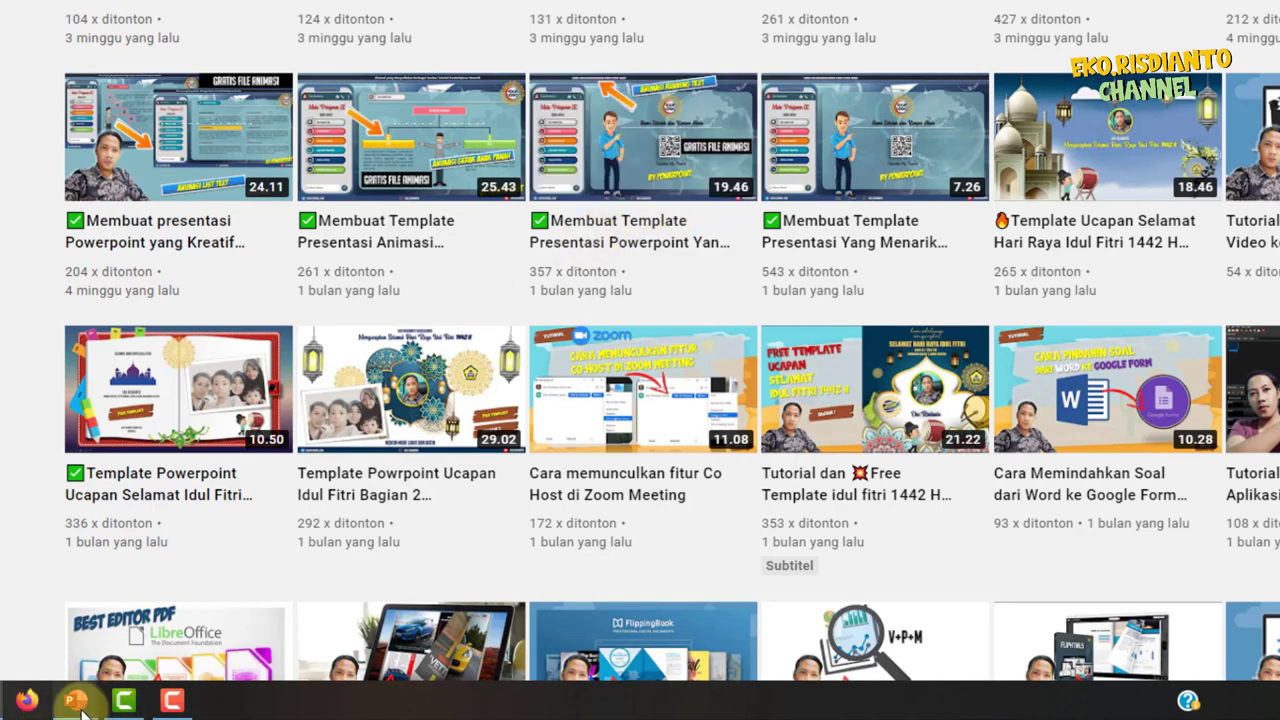
# - Return to the 158 presentation, check the robot on slide 1, then select slide 2
pyautogui.moveTo(78, 700)
pyautogui.click(60, 620)
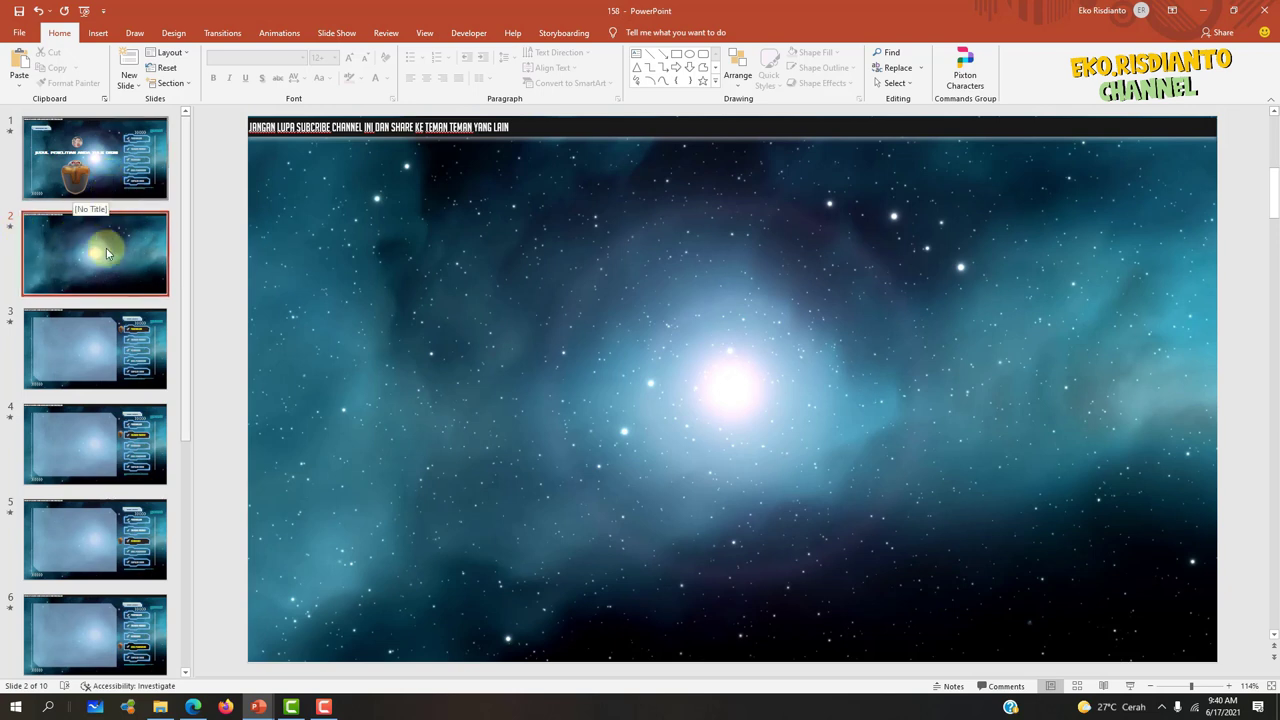
pyautogui.click(104, 183)
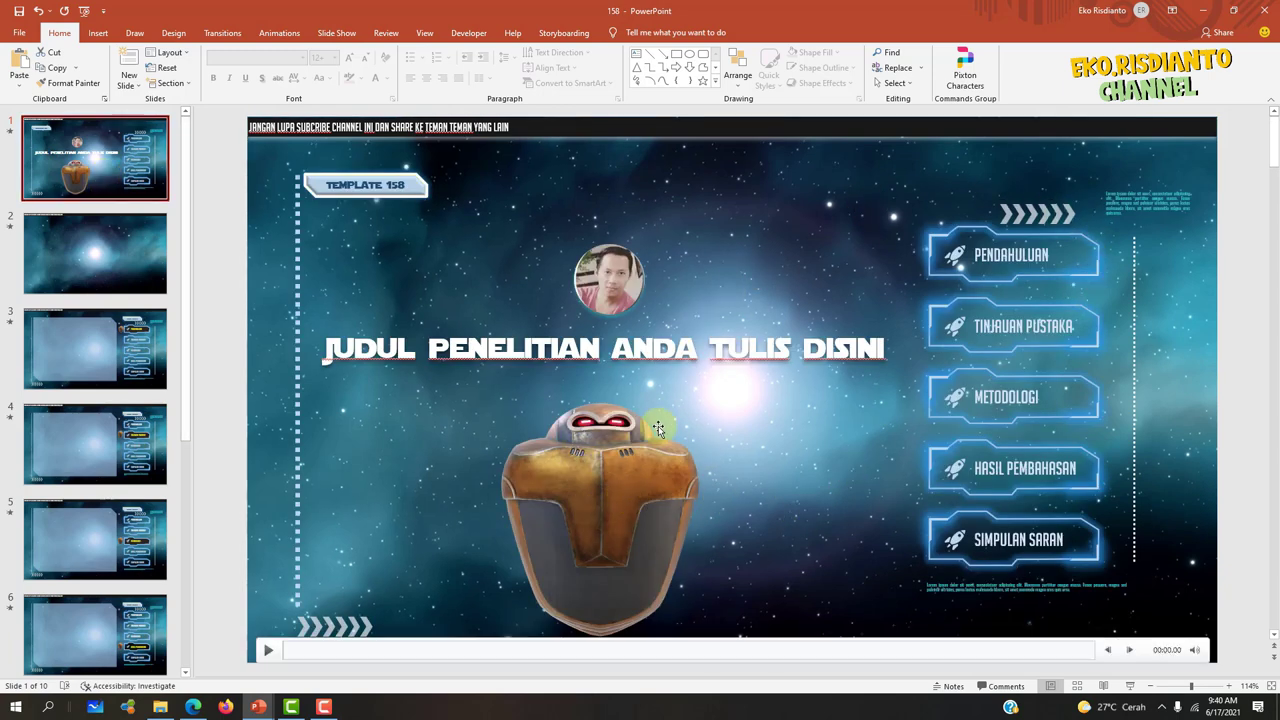
pyautogui.click(595, 472)
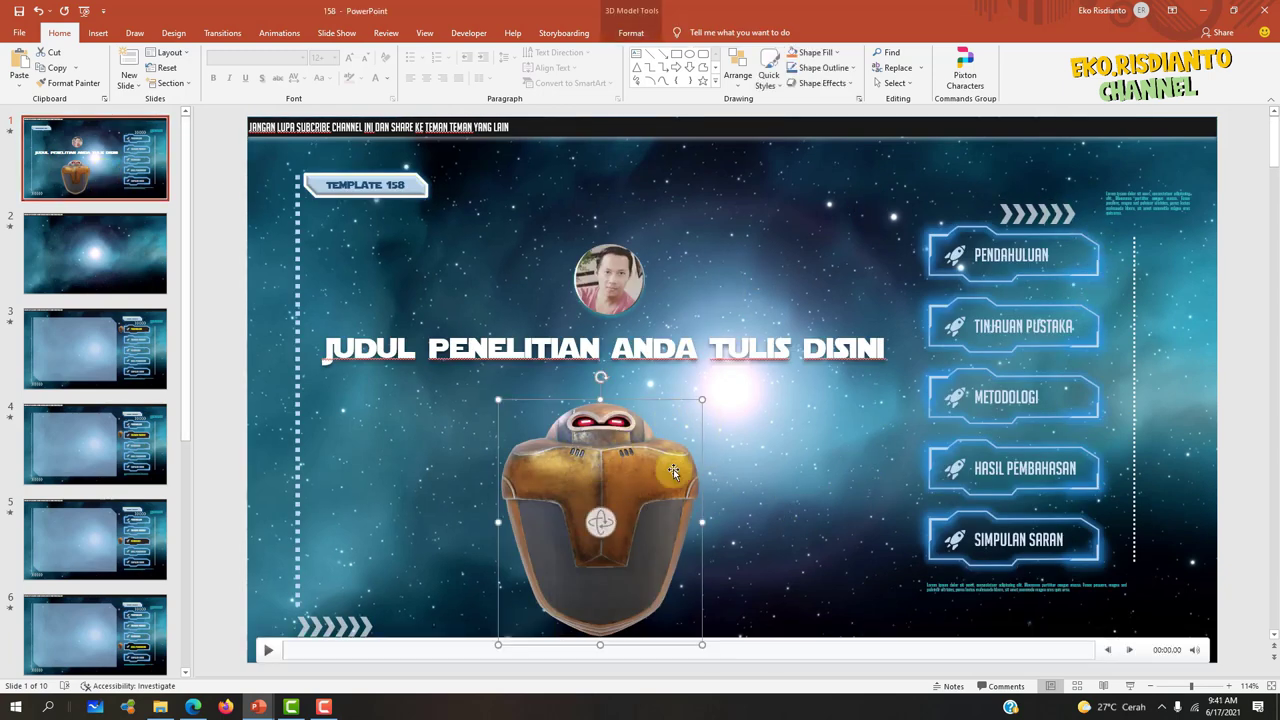
pyautogui.click(135, 282)
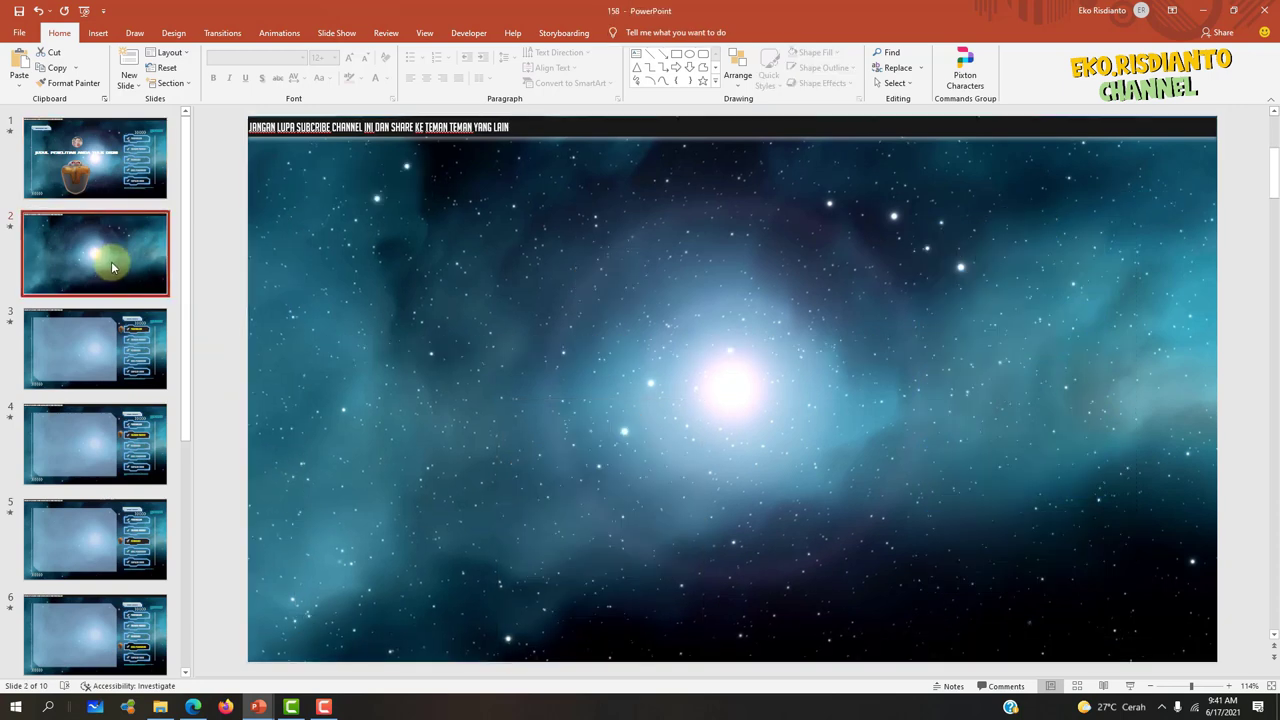
pyautogui.click(97, 33)
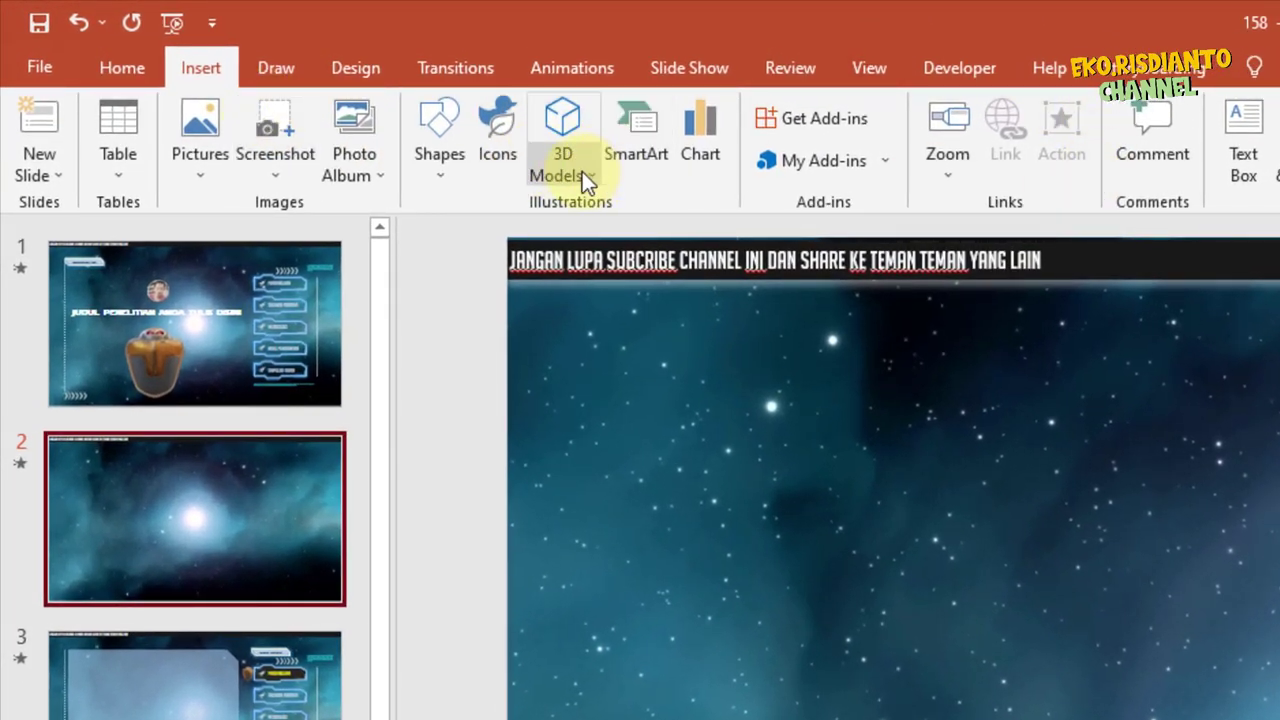
# - Open the Stock 3D Models library from the 3D Models menu
pyautogui.click(589, 180)
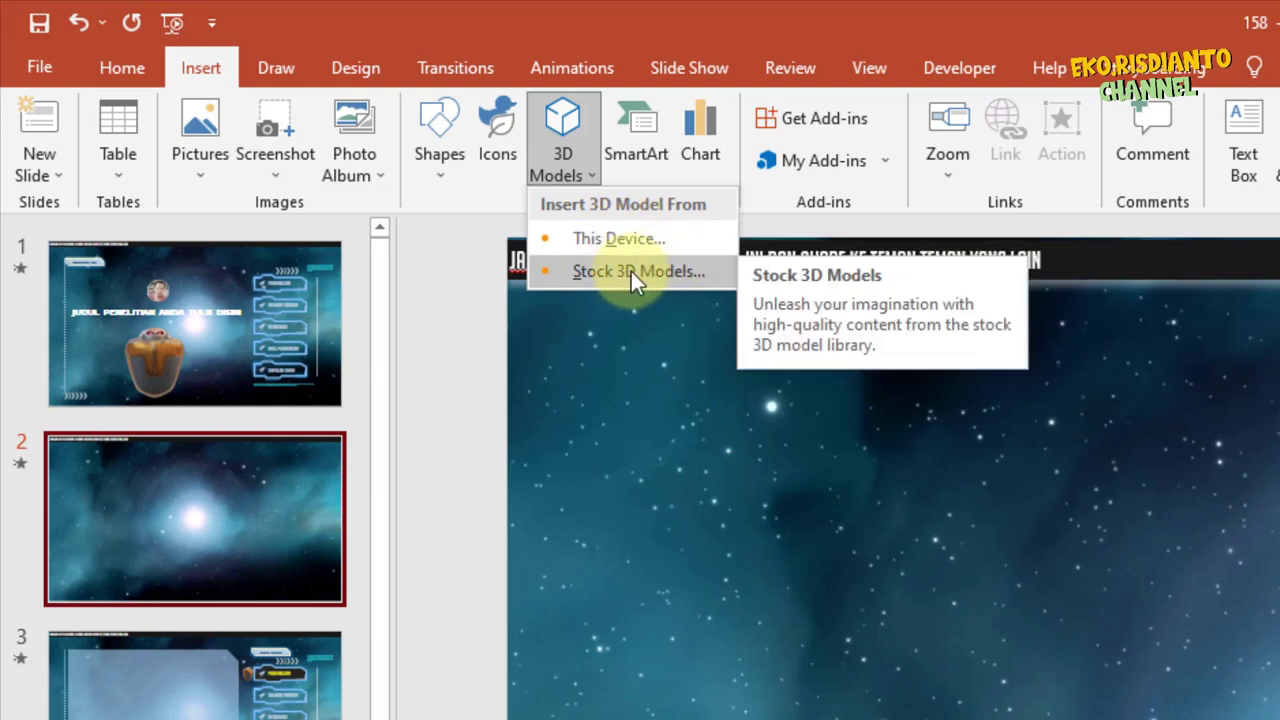
pyautogui.click(640, 272)
pyautogui.write('robo')
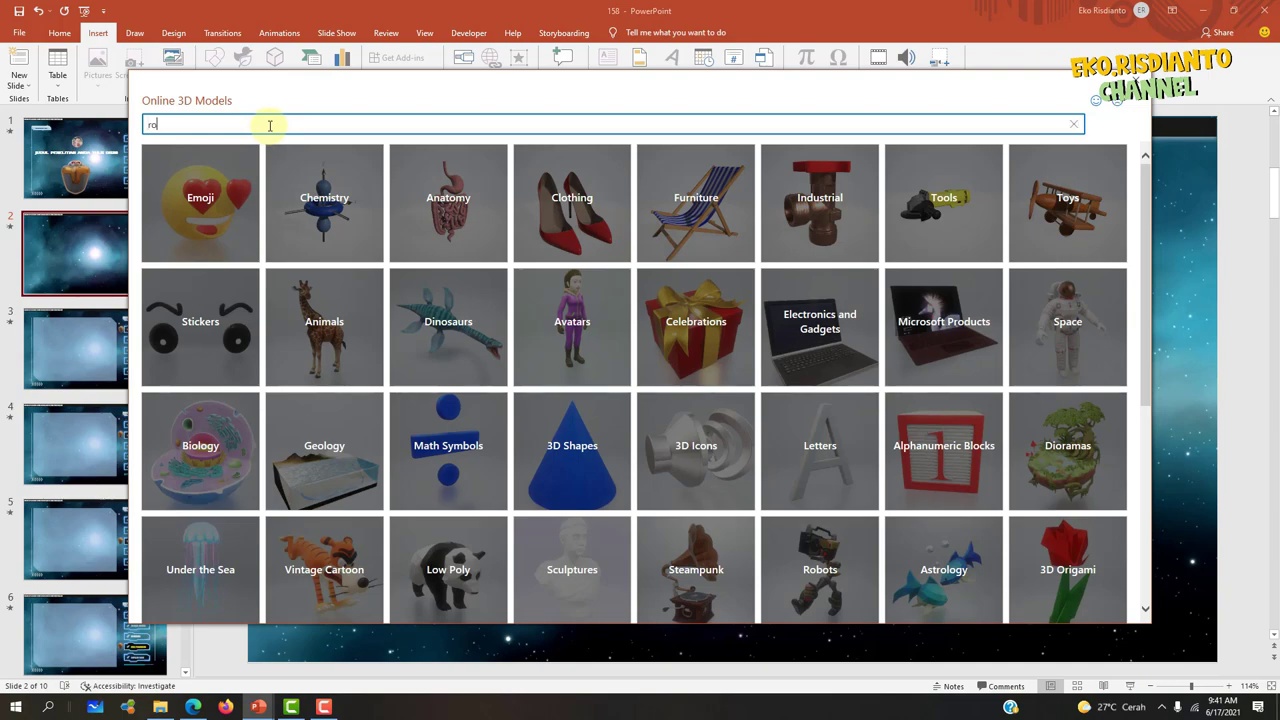
# - Search Online 3D Models for 'robot' and insert only the pink robot, not the spider robot
pyautogui.write('t')
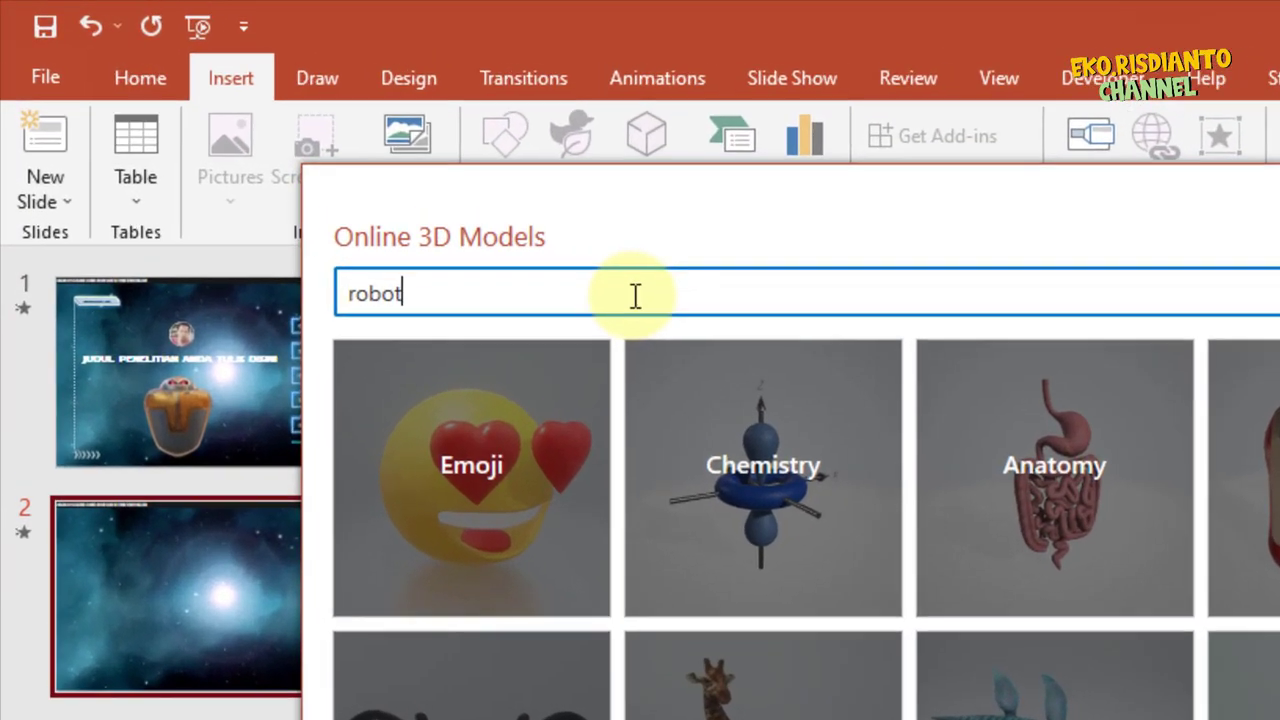
pyautogui.press('Return')
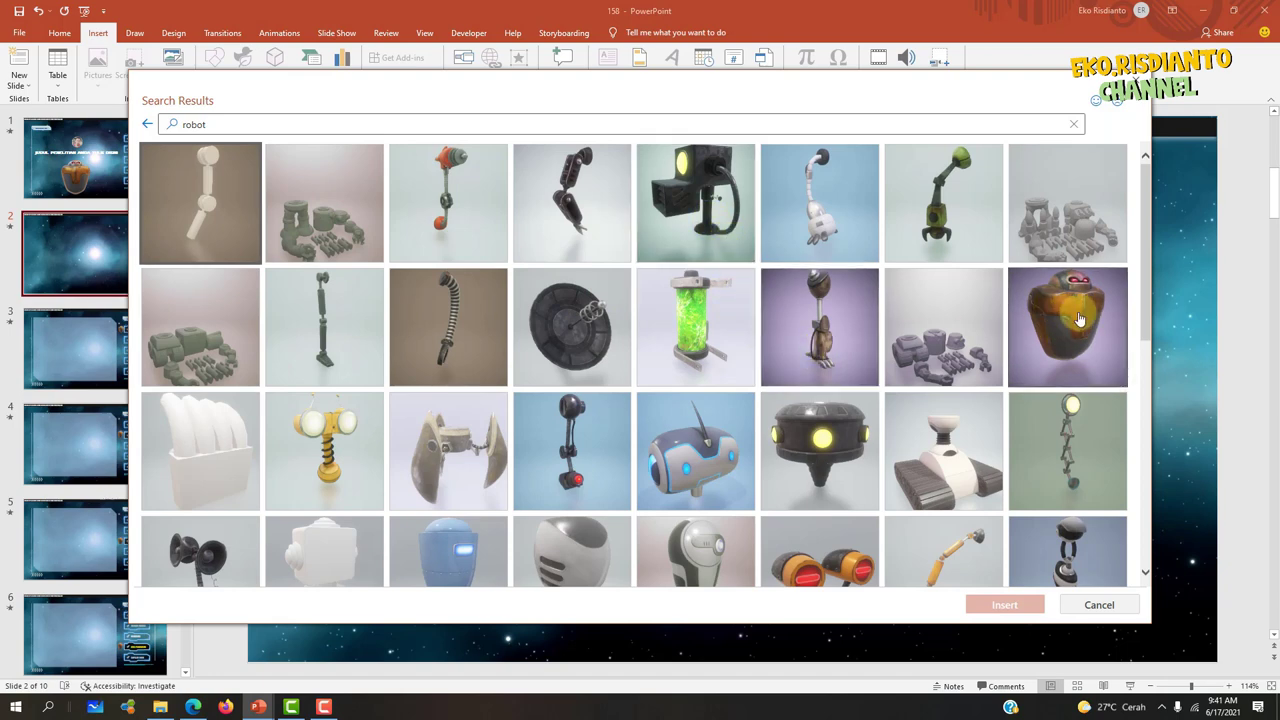
pyautogui.scroll(-2, 1000, 330)
pyautogui.scroll(-2, 890, 340)
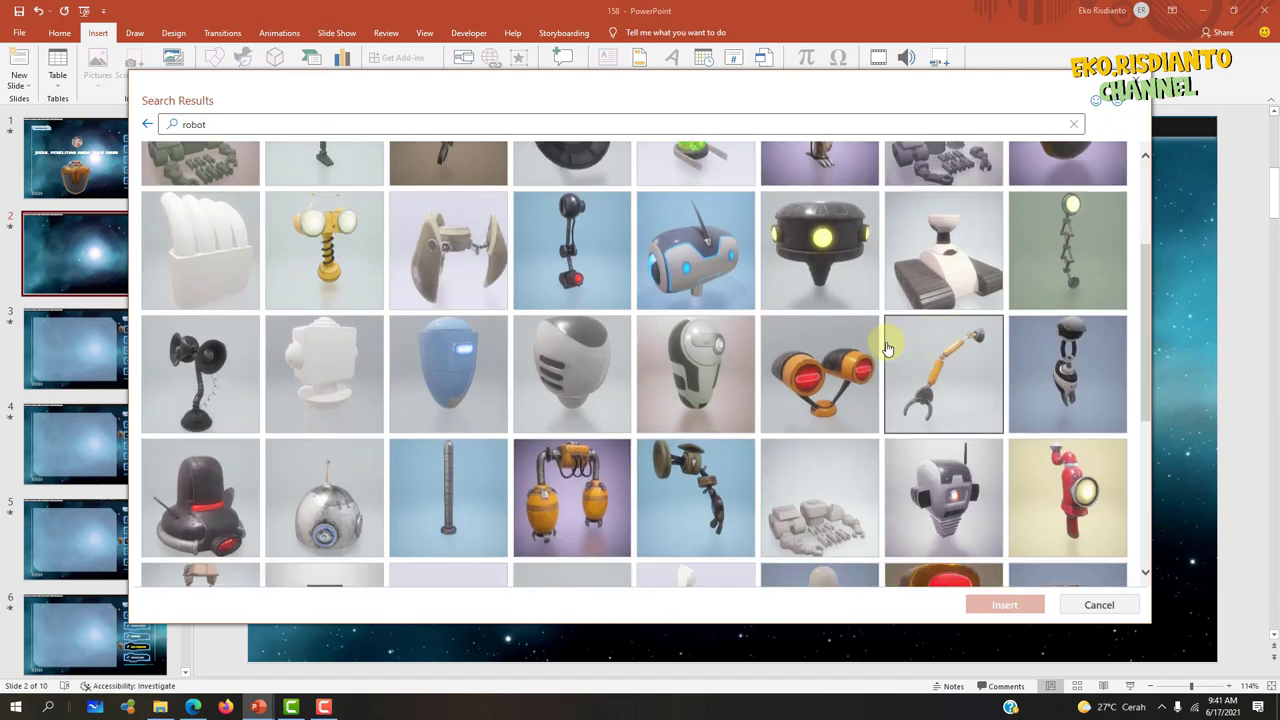
pyautogui.scroll(-3, 850, 340)
pyautogui.scroll(-2, 836, 340)
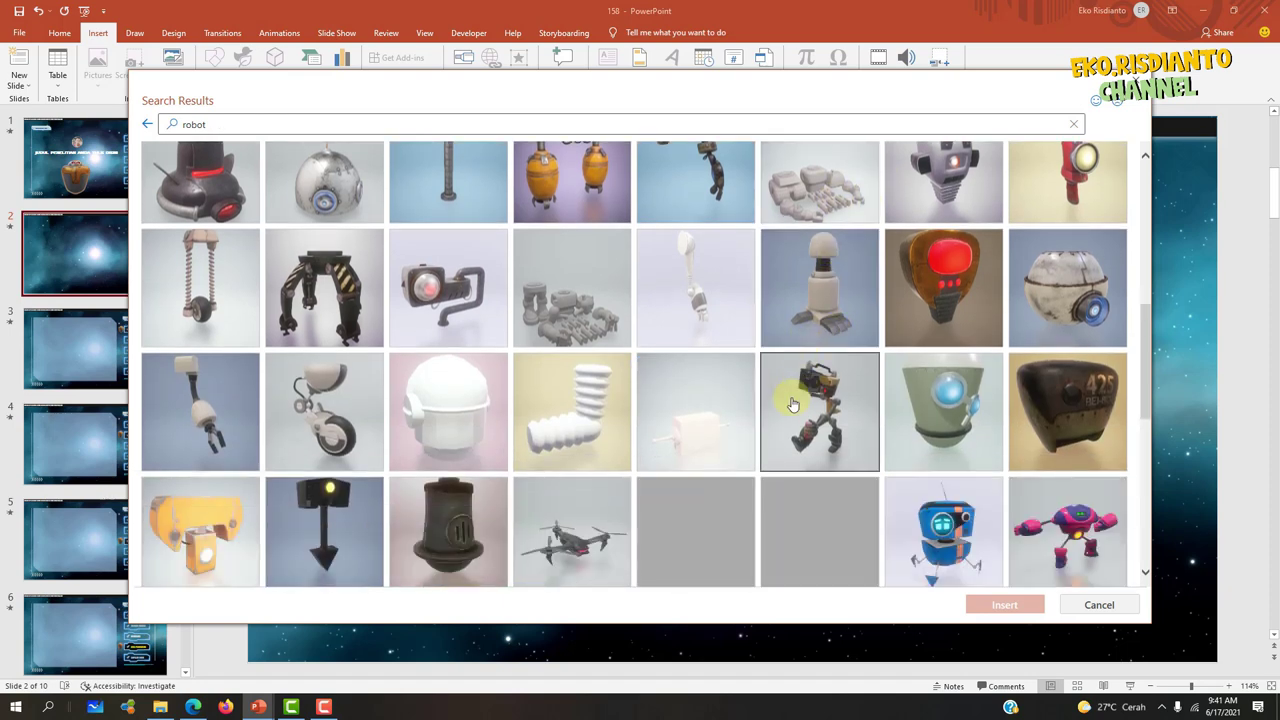
pyautogui.scroll(-1, 1080, 515)
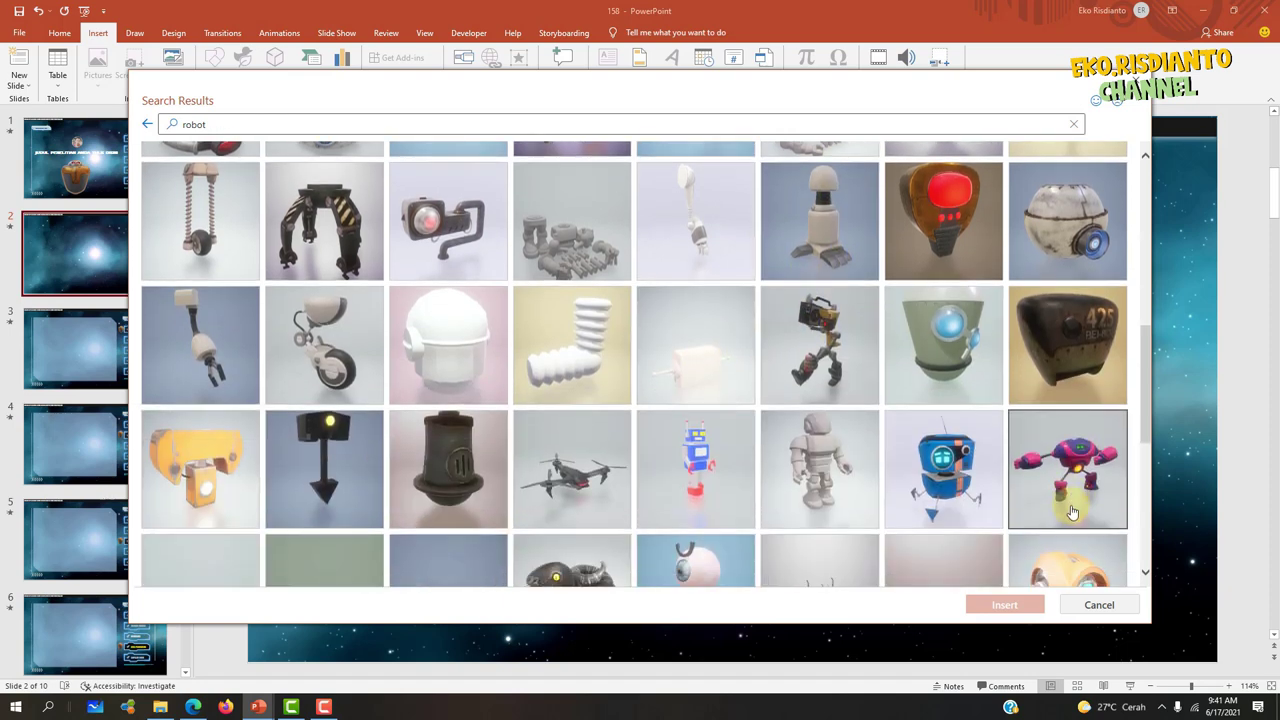
pyautogui.scroll(-1, 1070, 480)
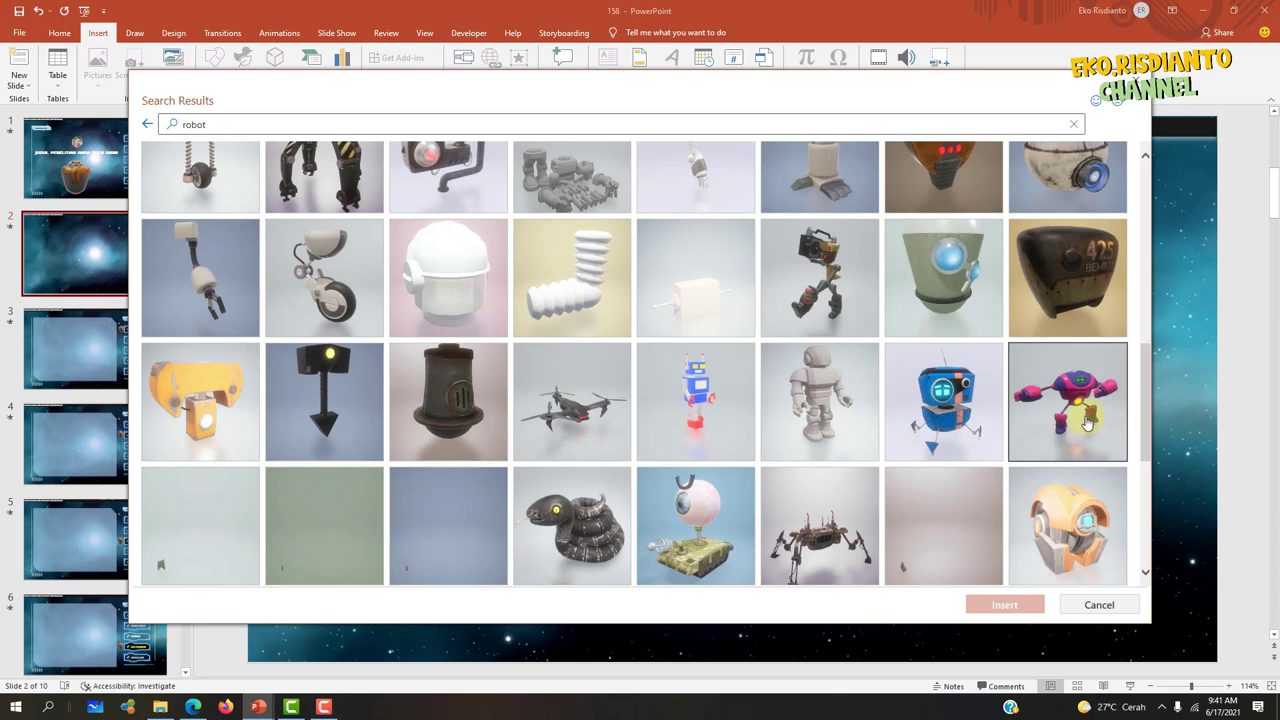
pyautogui.click(1083, 405)
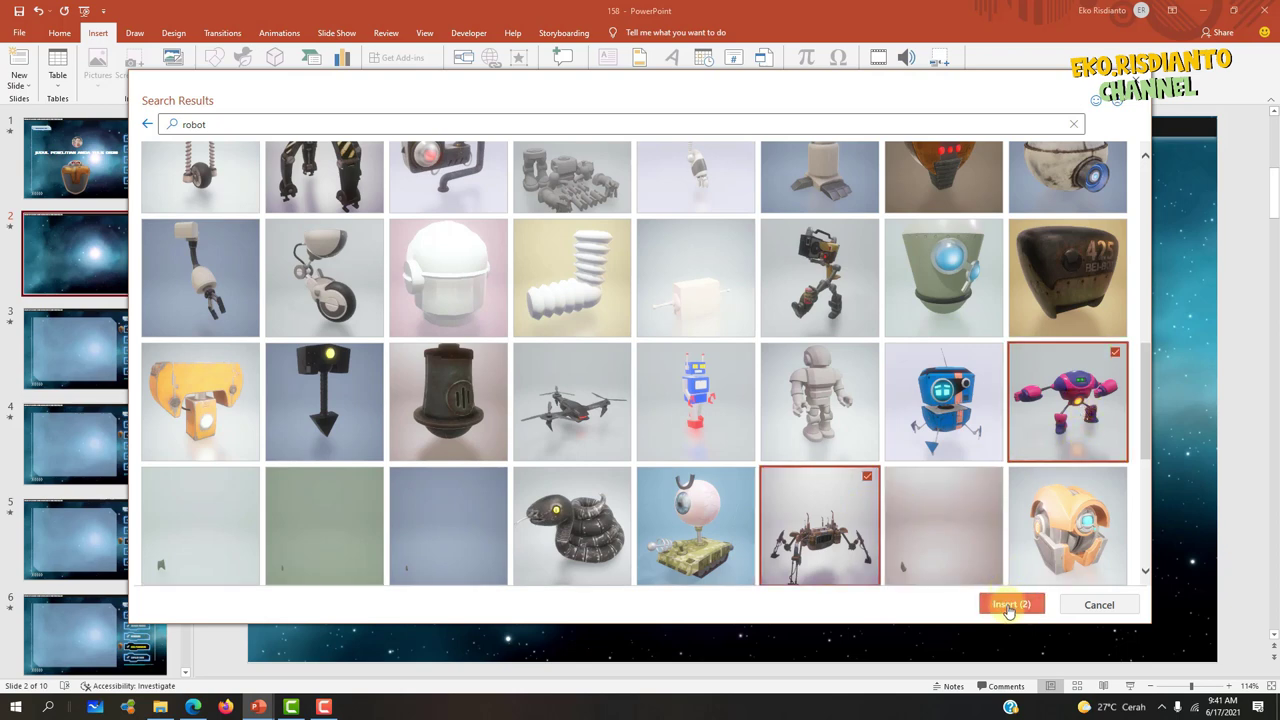
pyautogui.click(867, 479)
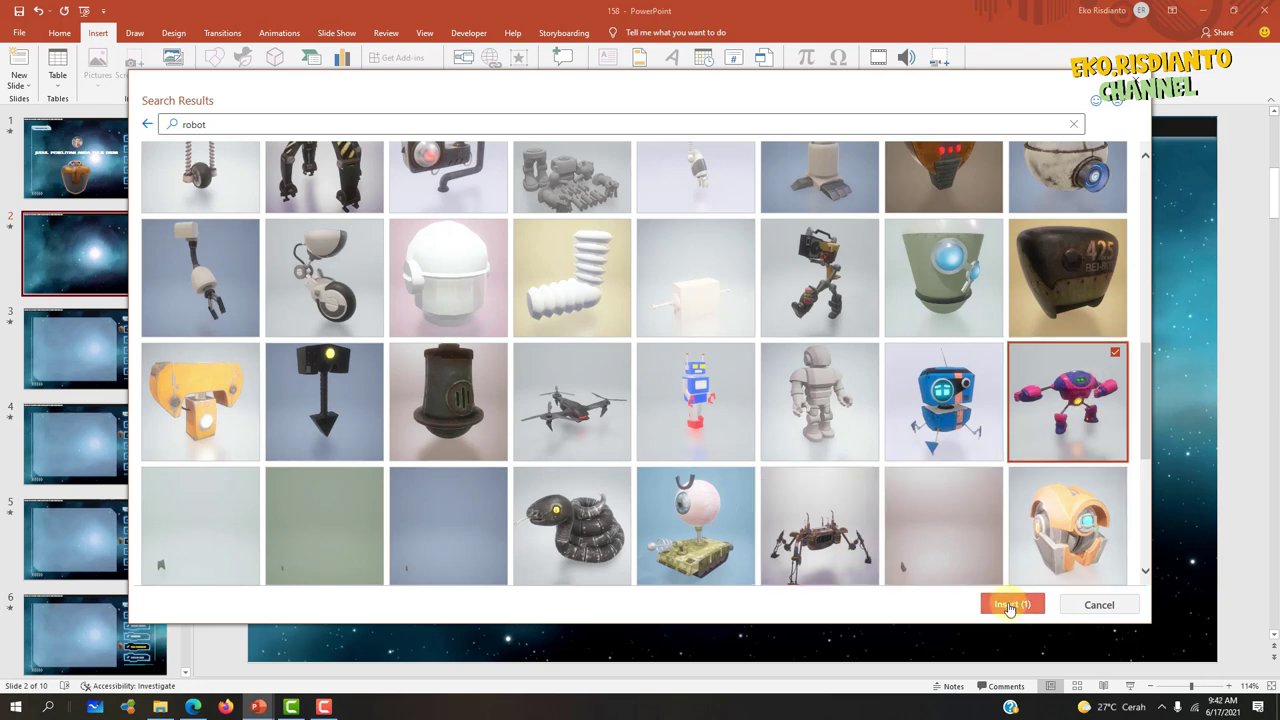
pyautogui.click(1010, 605)
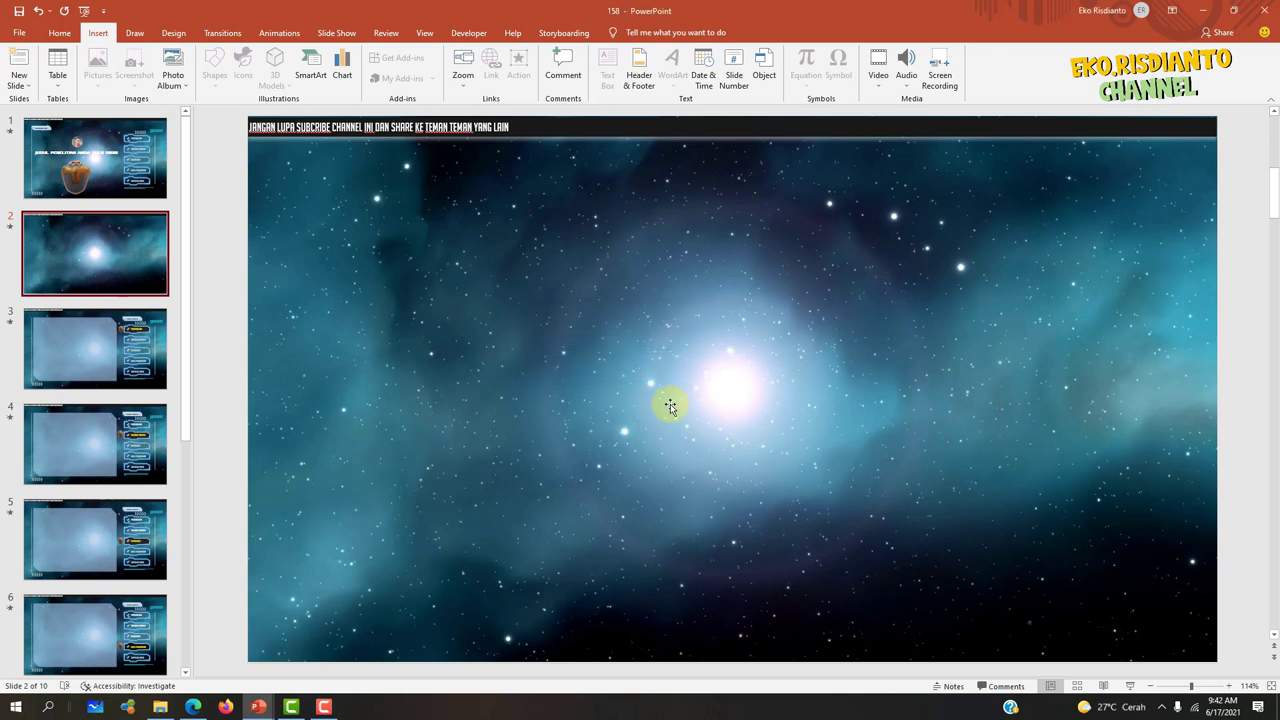
# - Rotate the pink robot in 3D so it faces a different angle
pyautogui.moveTo(733, 385)
pyautogui.mouseDown()
pyautogui.moveTo(560, 418)
pyautogui.moveTo(555, 472)
pyautogui.mouseUp()
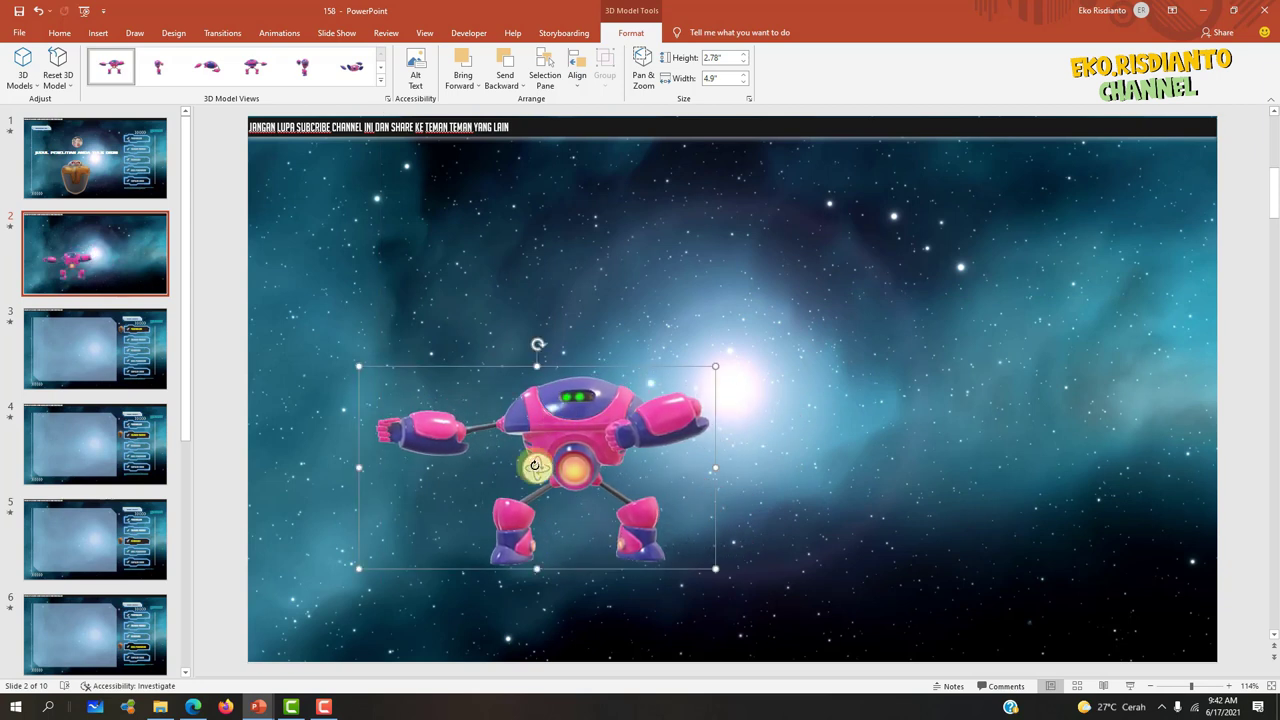
pyautogui.moveTo(536, 470)
pyautogui.mouseDown()
pyautogui.moveTo(773, 468)
pyautogui.moveTo(570, 472)
pyautogui.mouseUp()
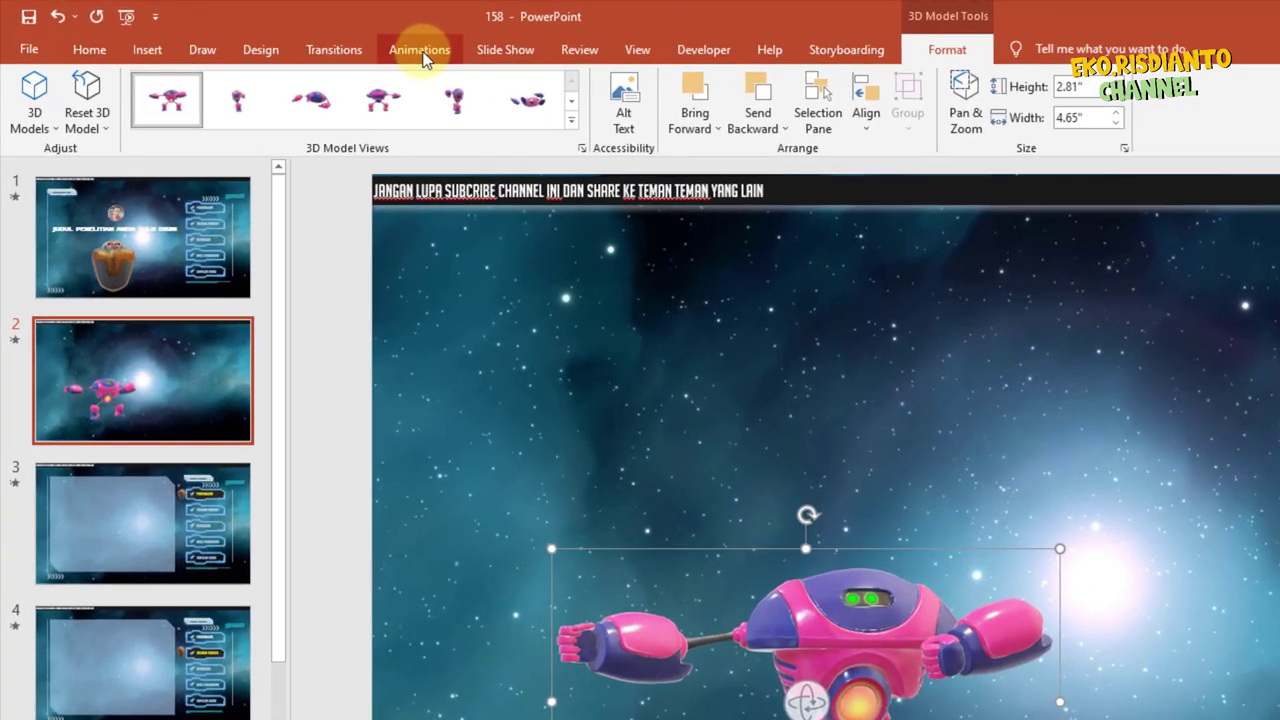
# - Give the pink robot a Jump & Turn animation, then add a Swing animation
pyautogui.click(280, 33)
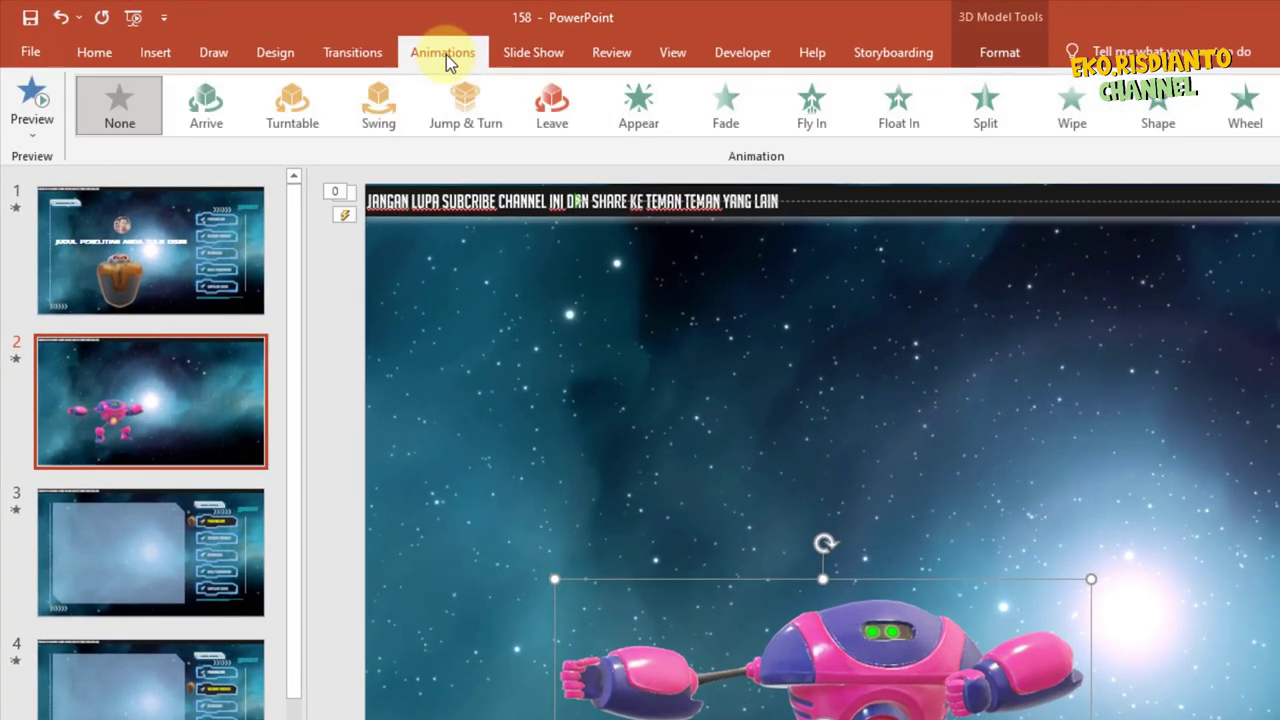
pyautogui.click(112, 62)
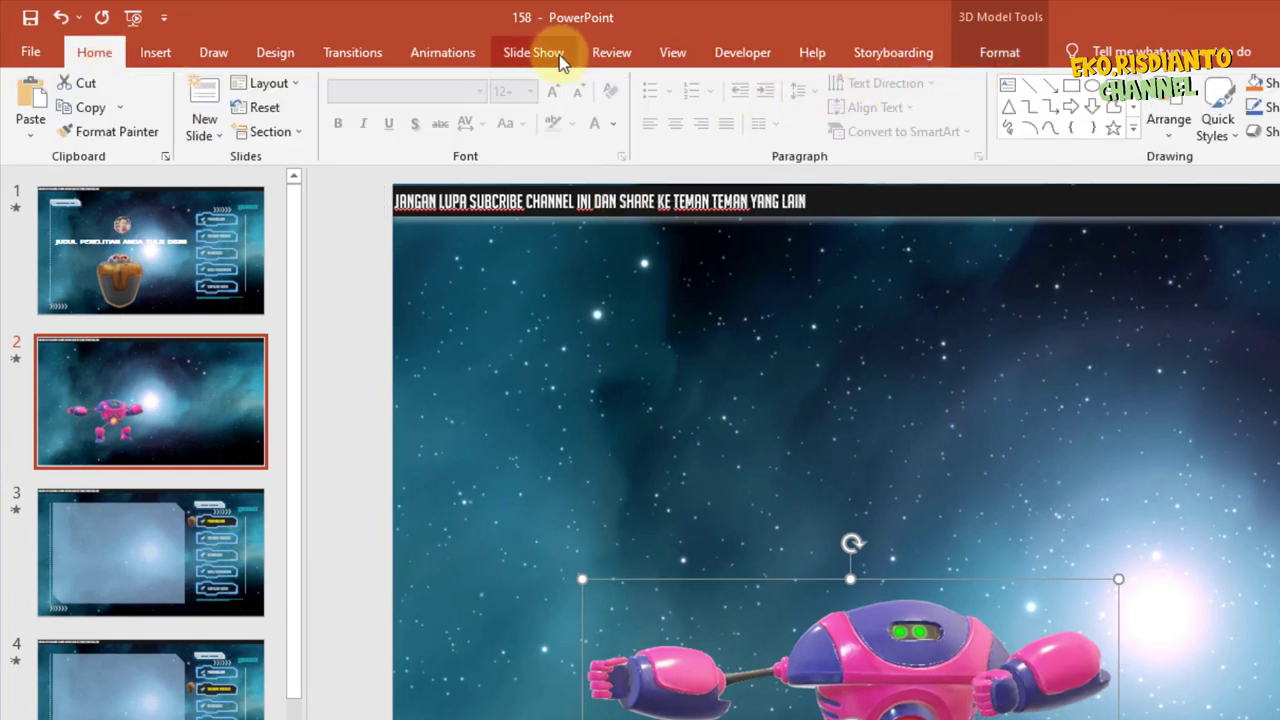
pyautogui.click(461, 63)
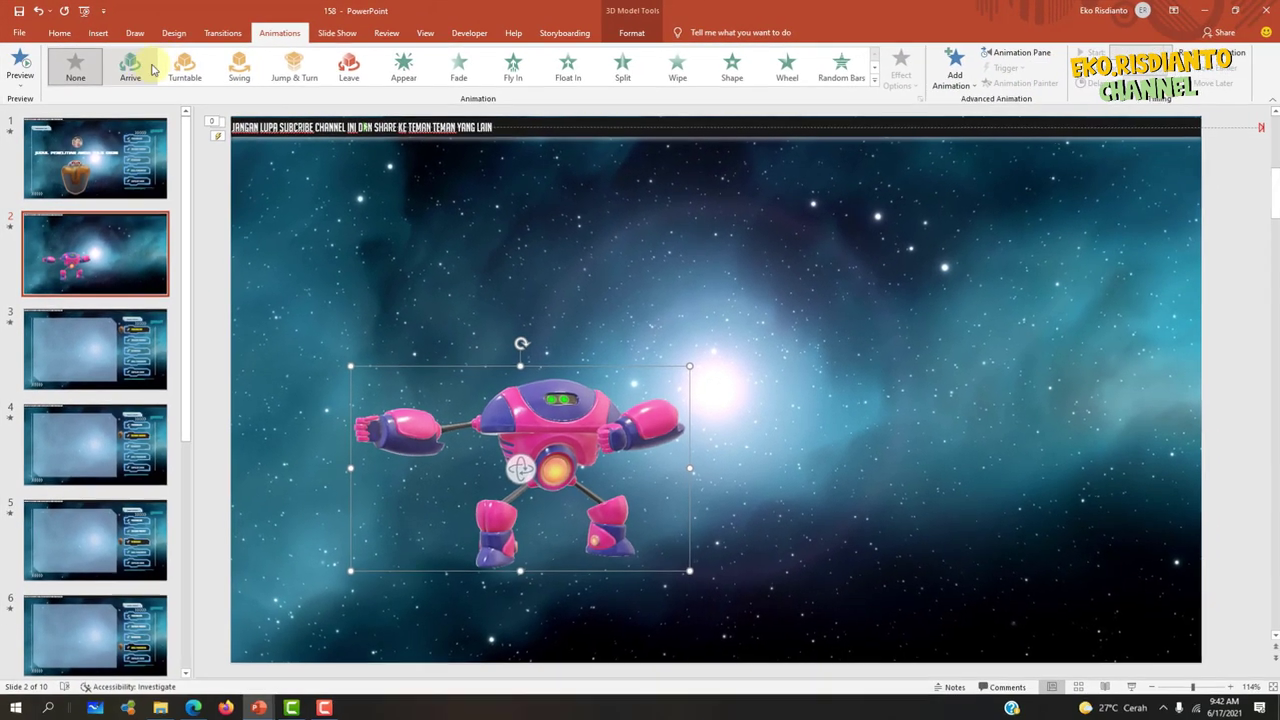
pyautogui.click(292, 68)
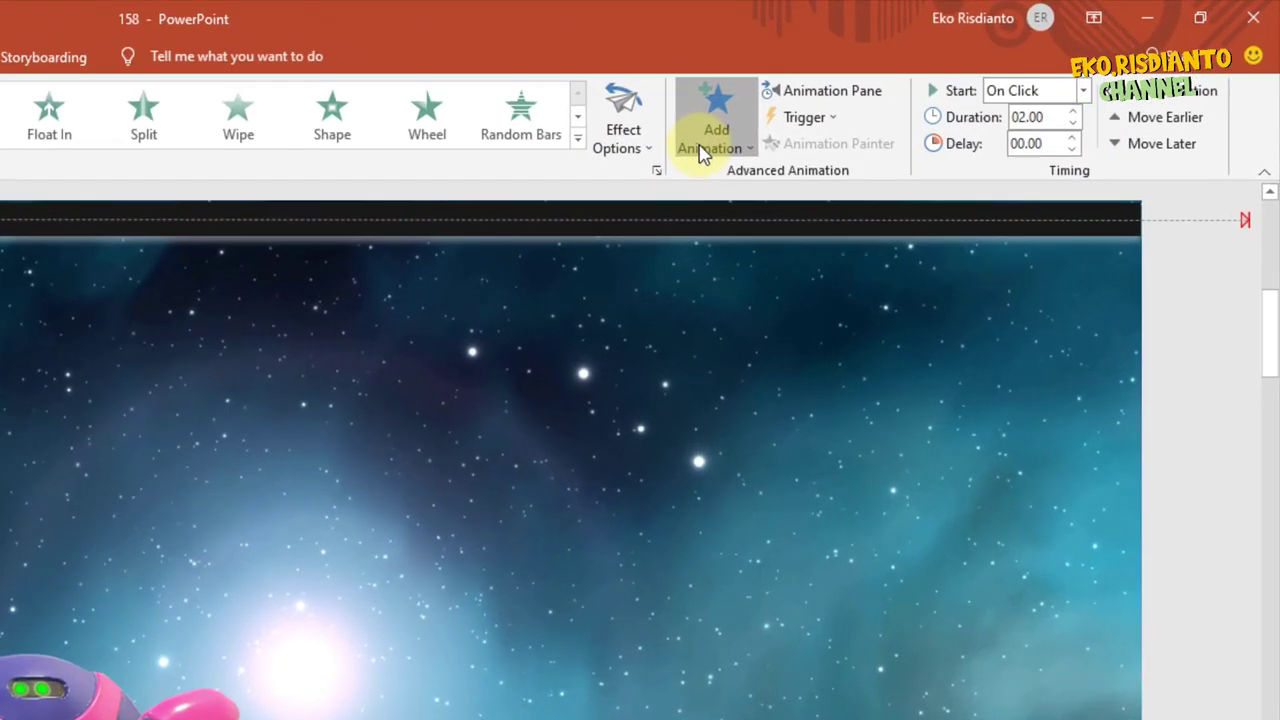
pyautogui.click(949, 86)
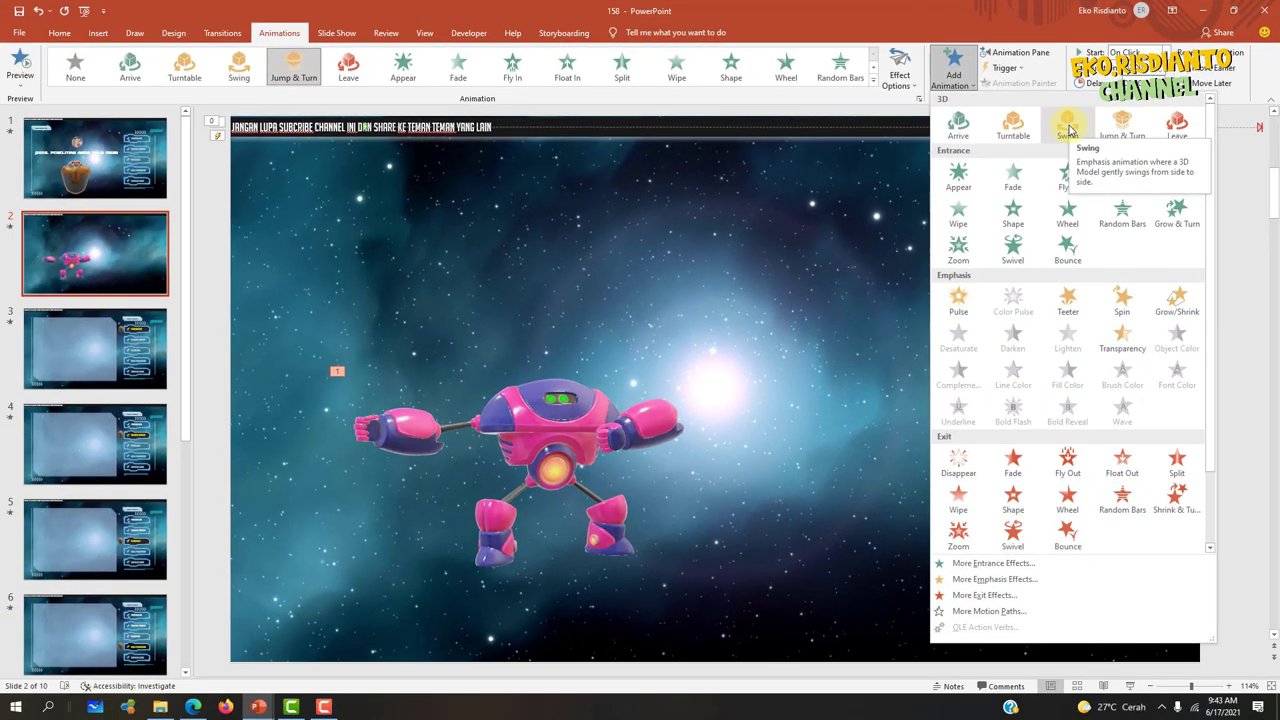
pyautogui.click(1068, 130)
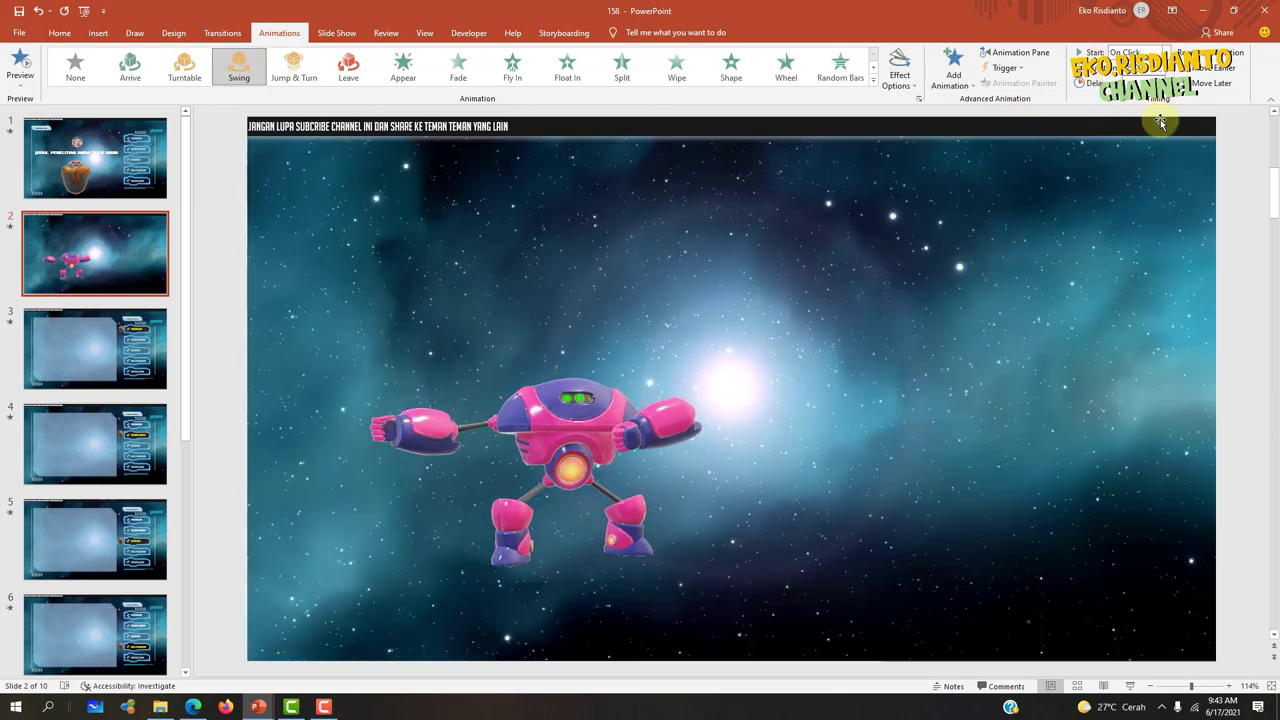
# - Remove the robot's second 3D Model 6 animation in the Animation Pane
pyautogui.click(1028, 55)
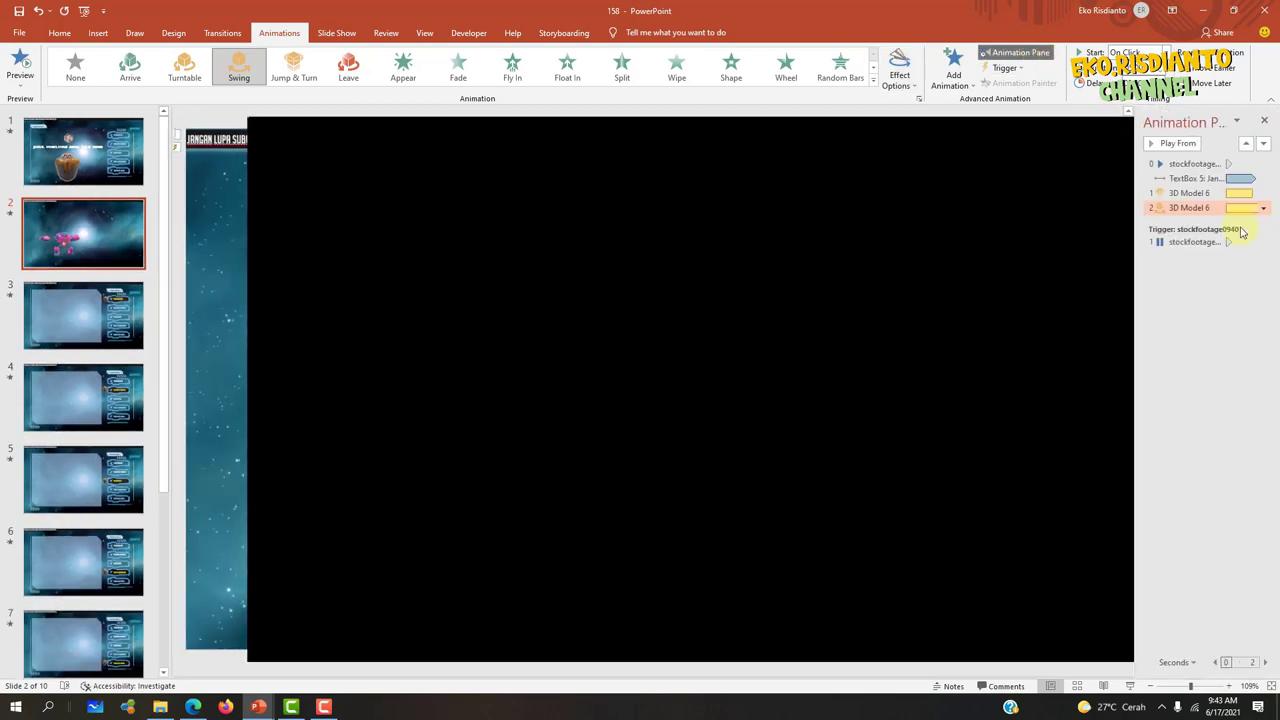
pyautogui.click(1262, 208)
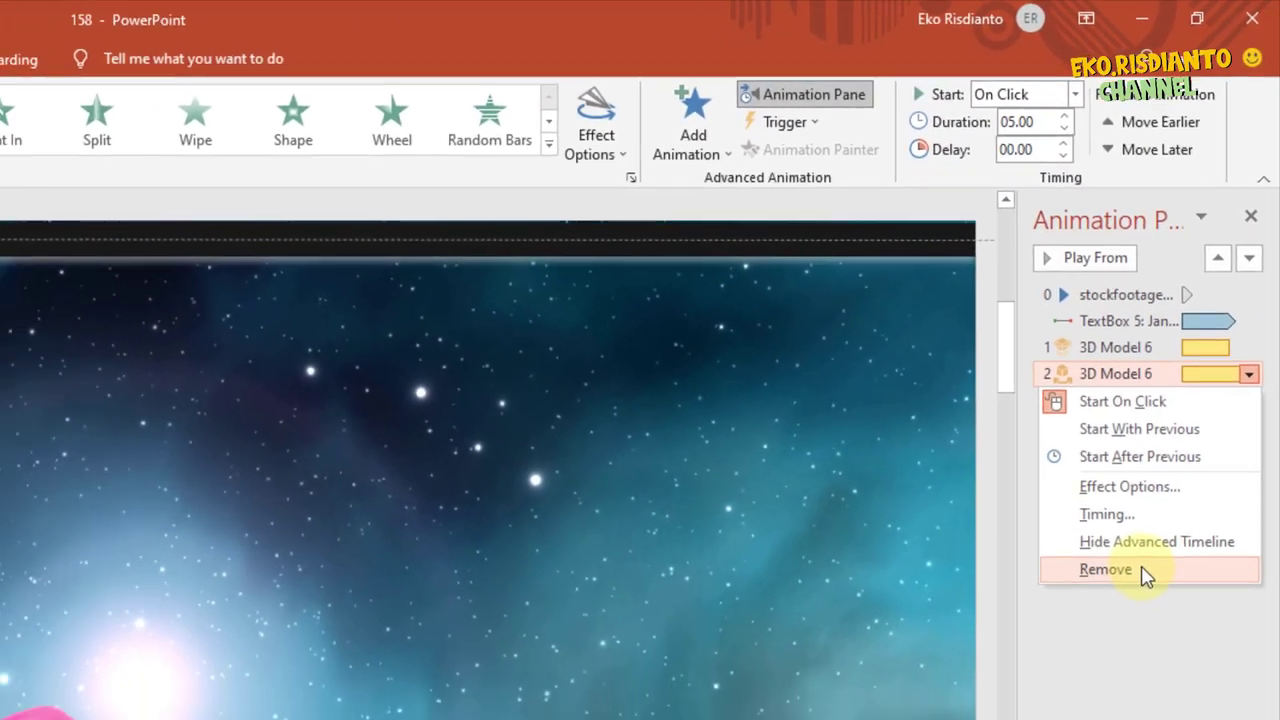
pyautogui.click(1140, 556)
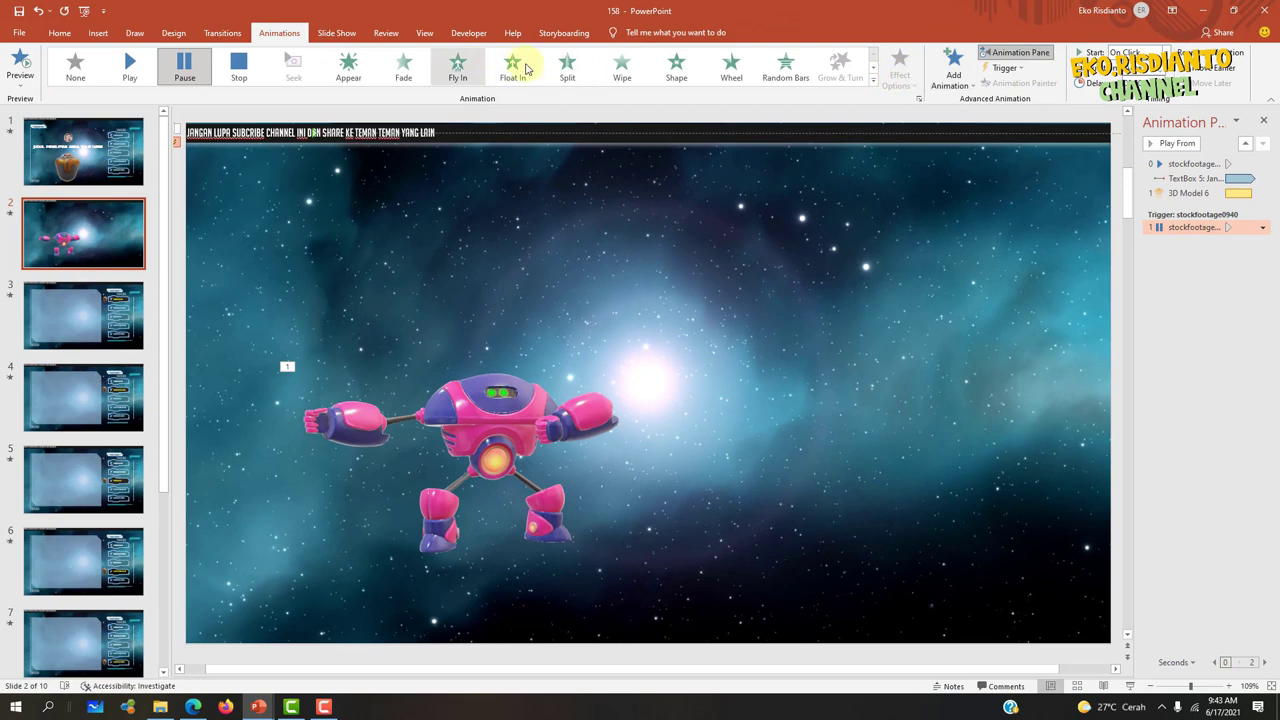
# - Try an Arrive 3D animation on the robot, then remove it again
pyautogui.click(962, 82)
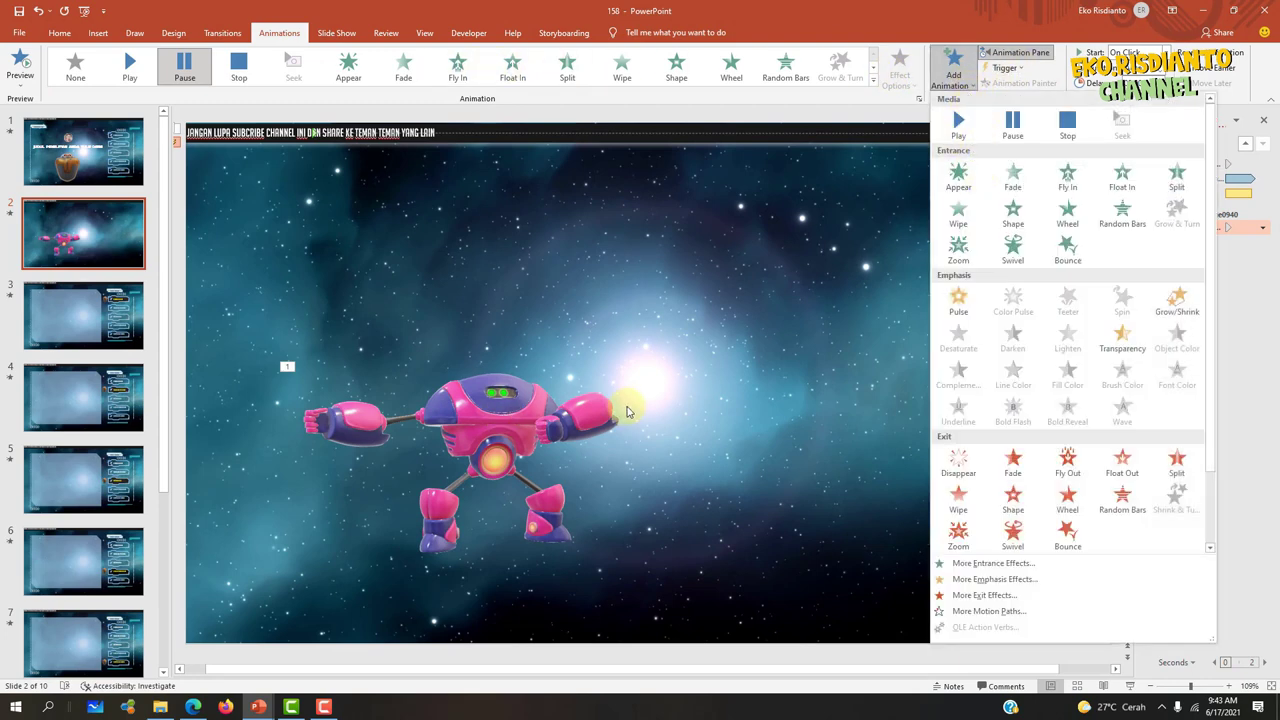
pyautogui.scroll(1, 757, 223)
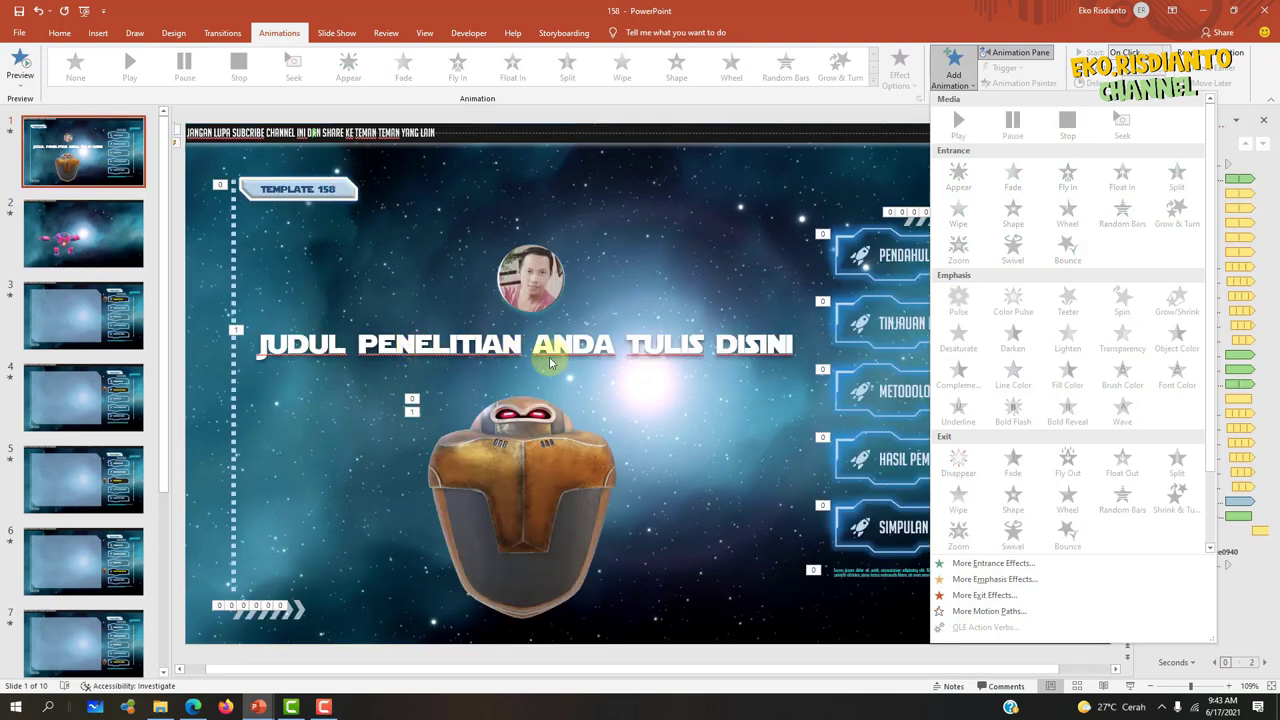
pyautogui.click(468, 388)
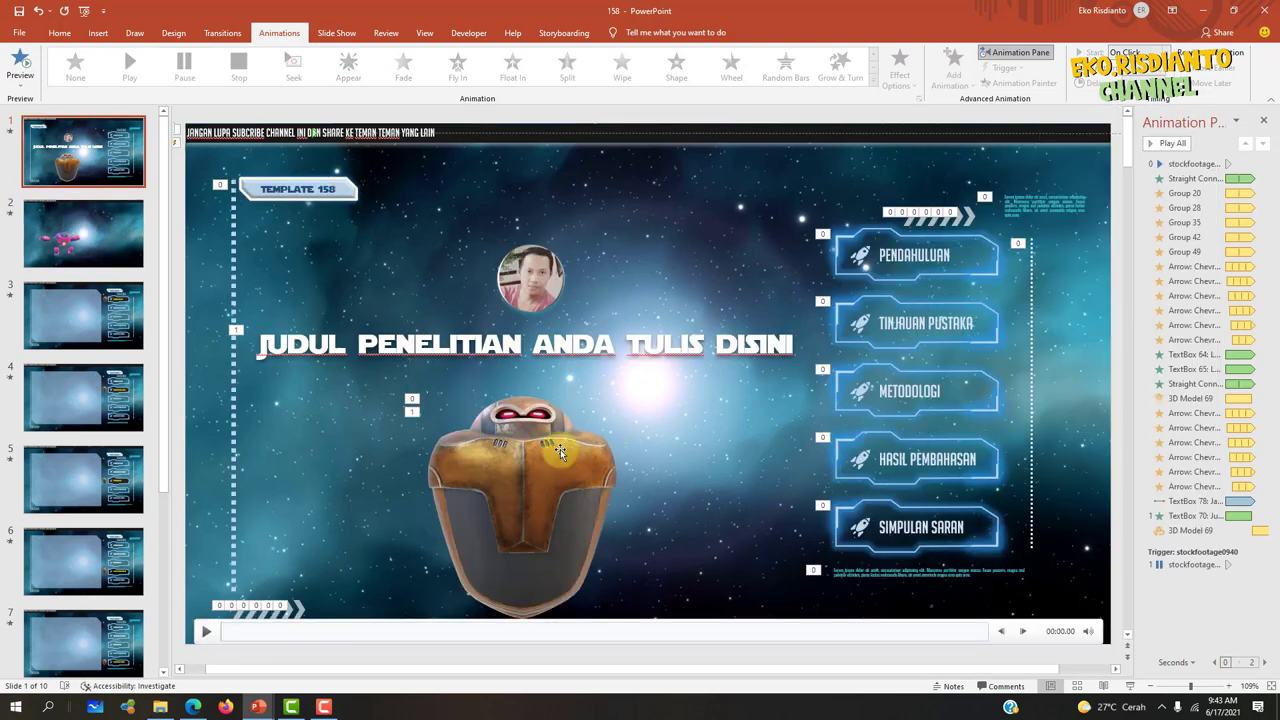
pyautogui.scroll(-1, 560, 452)
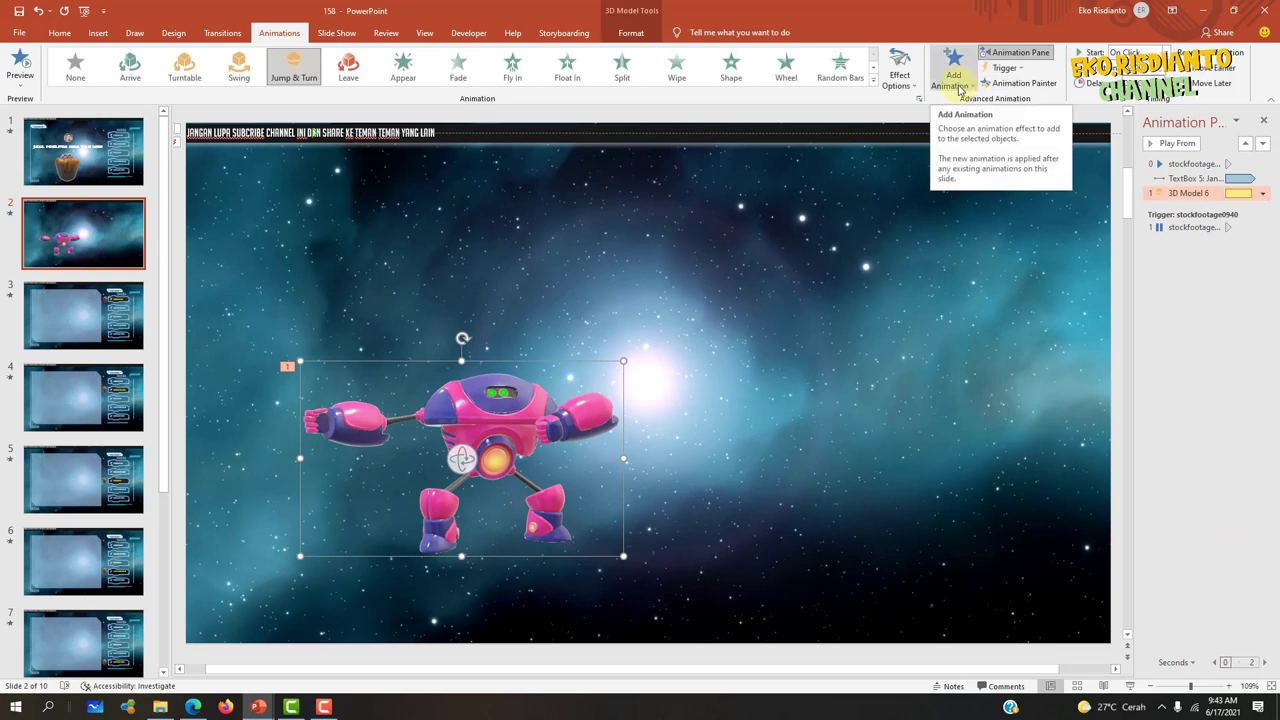
pyautogui.click(953, 80)
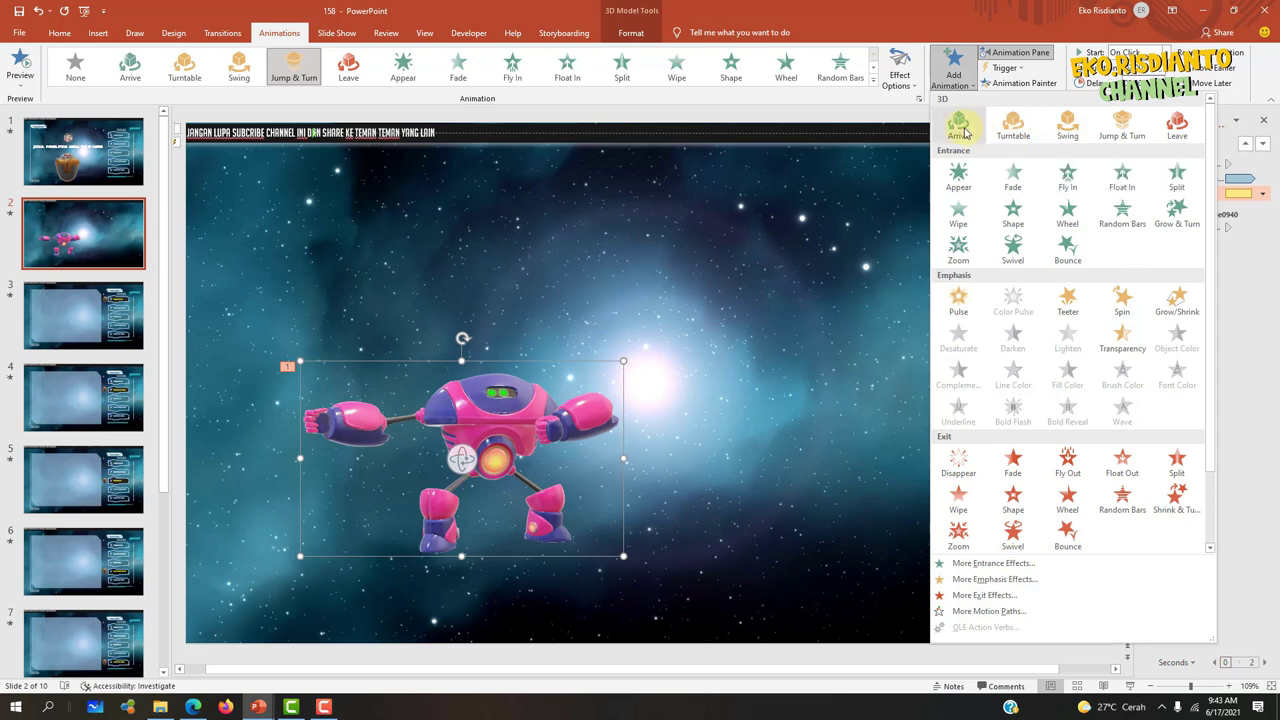
pyautogui.click(963, 130)
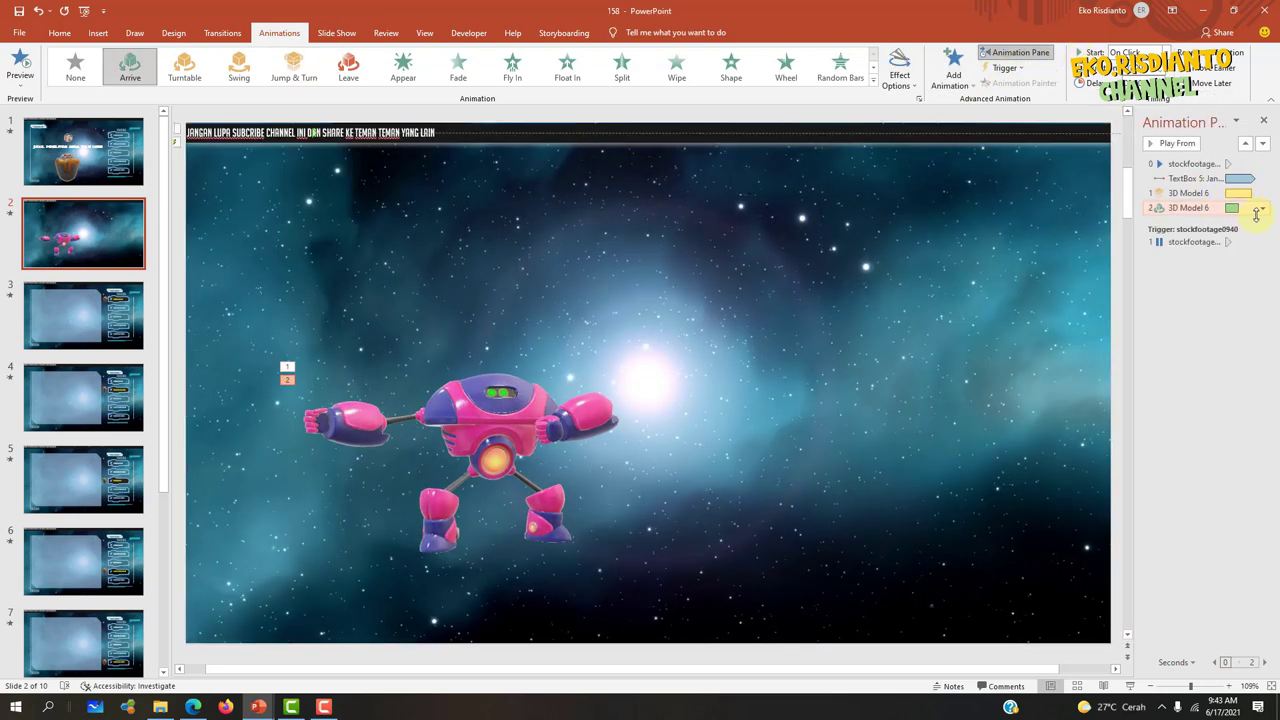
pyautogui.click(1208, 316)
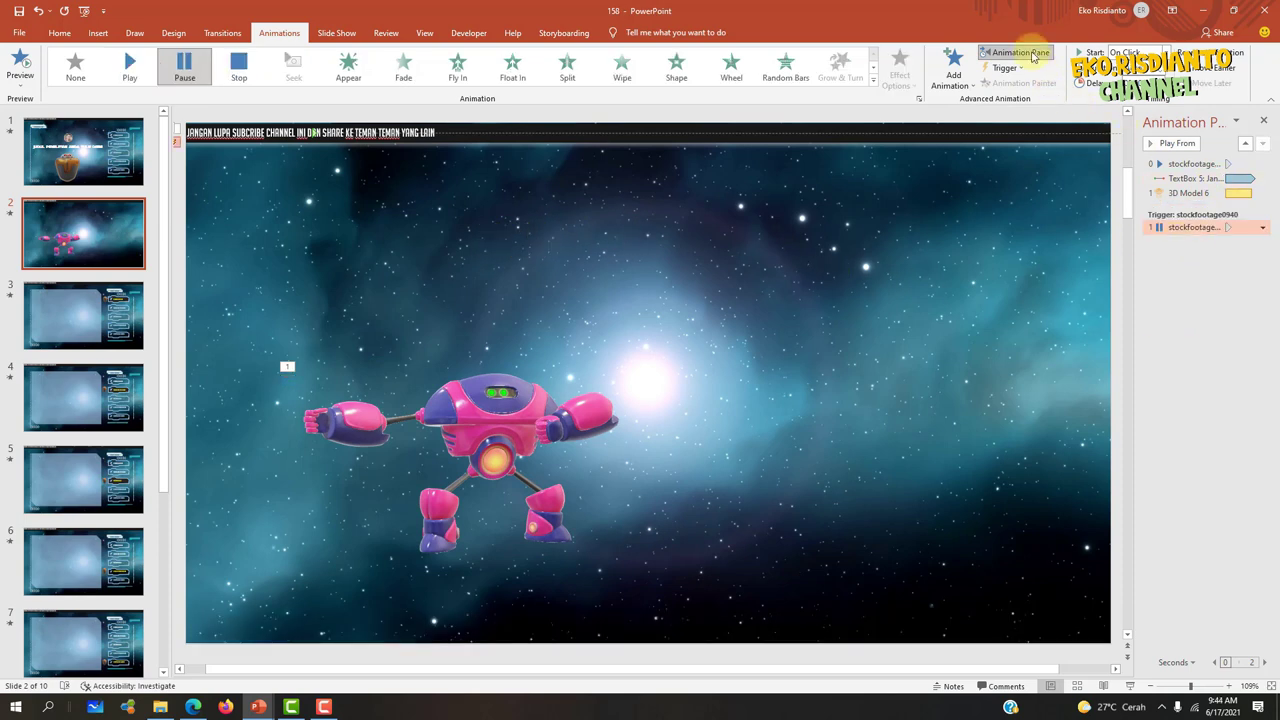
pyautogui.click(953, 72)
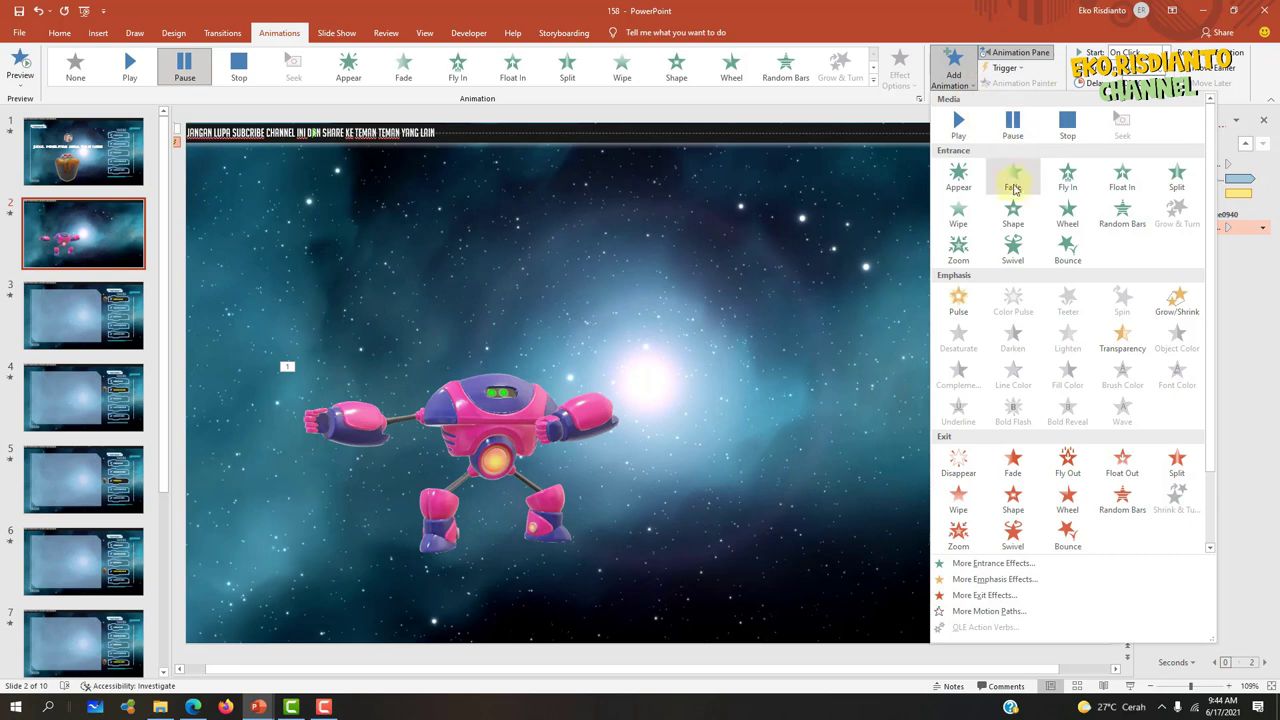
pyautogui.click(587, 362)
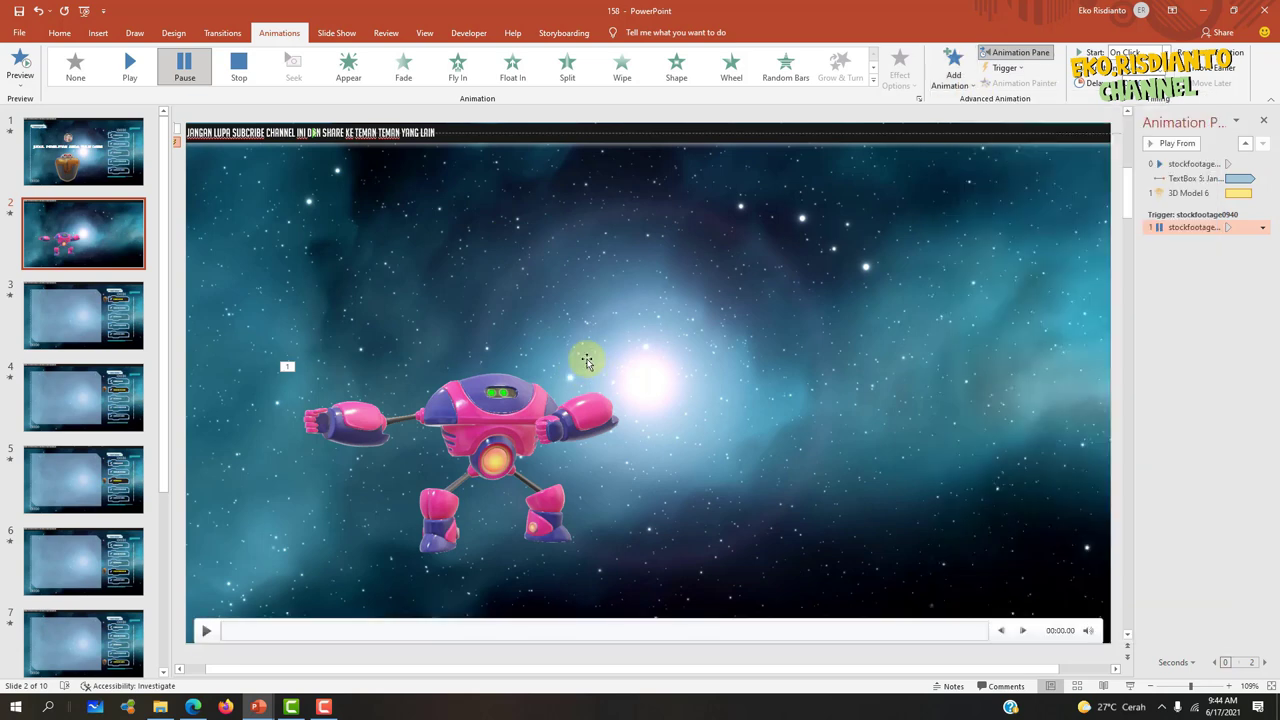
# - Add a Turntable animation to the robot starting After Previous, then play the slide show
pyautogui.click(483, 419)
pyautogui.click(953, 72)
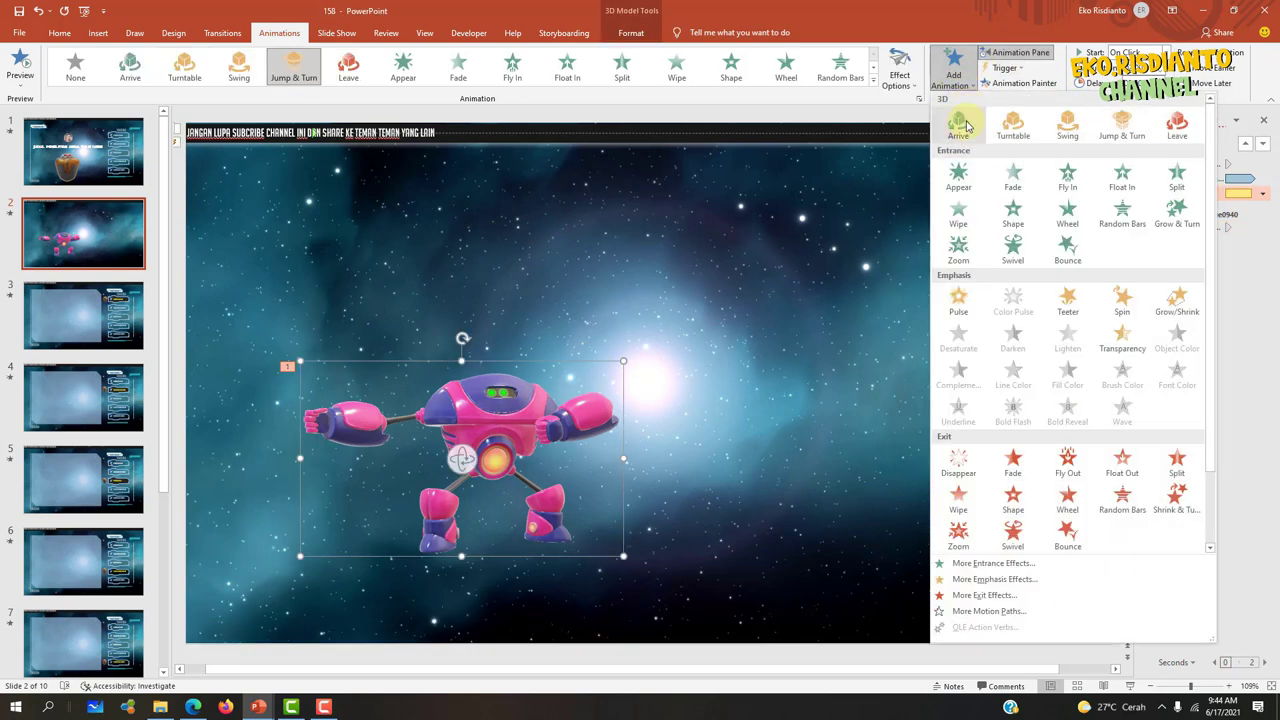
pyautogui.click(1008, 130)
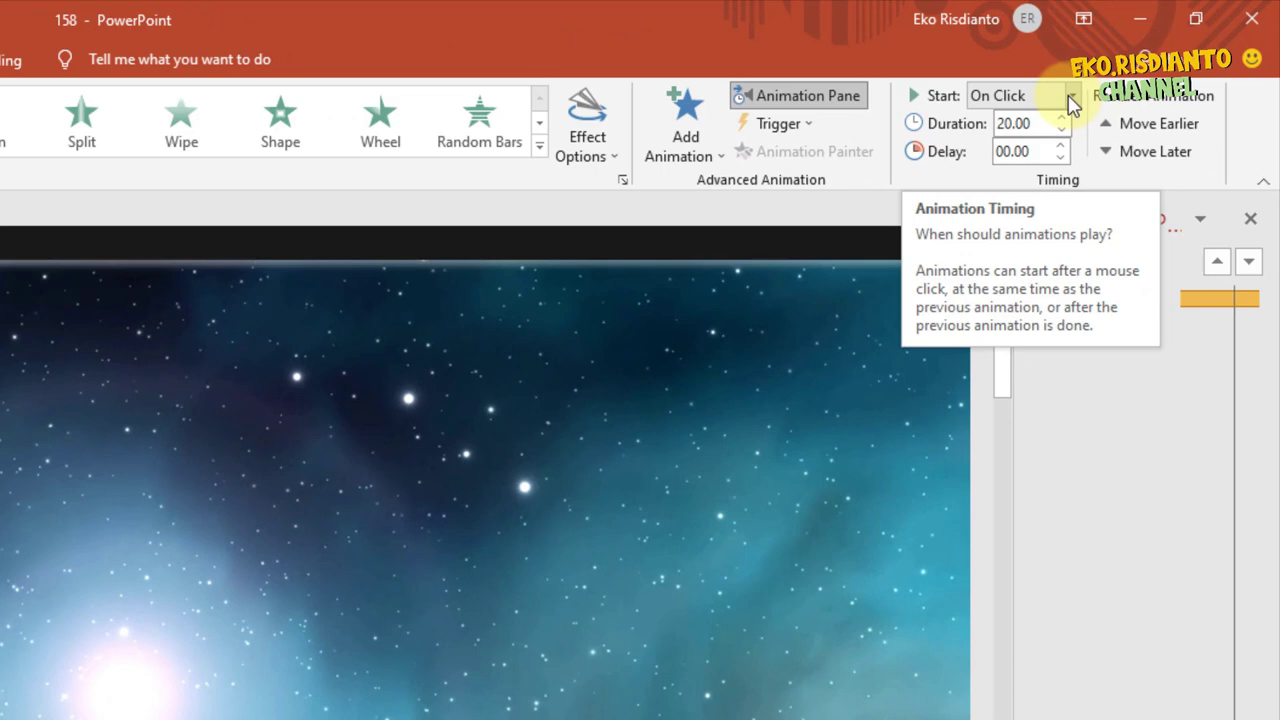
pyautogui.click(1070, 97)
pyautogui.click(1035, 168)
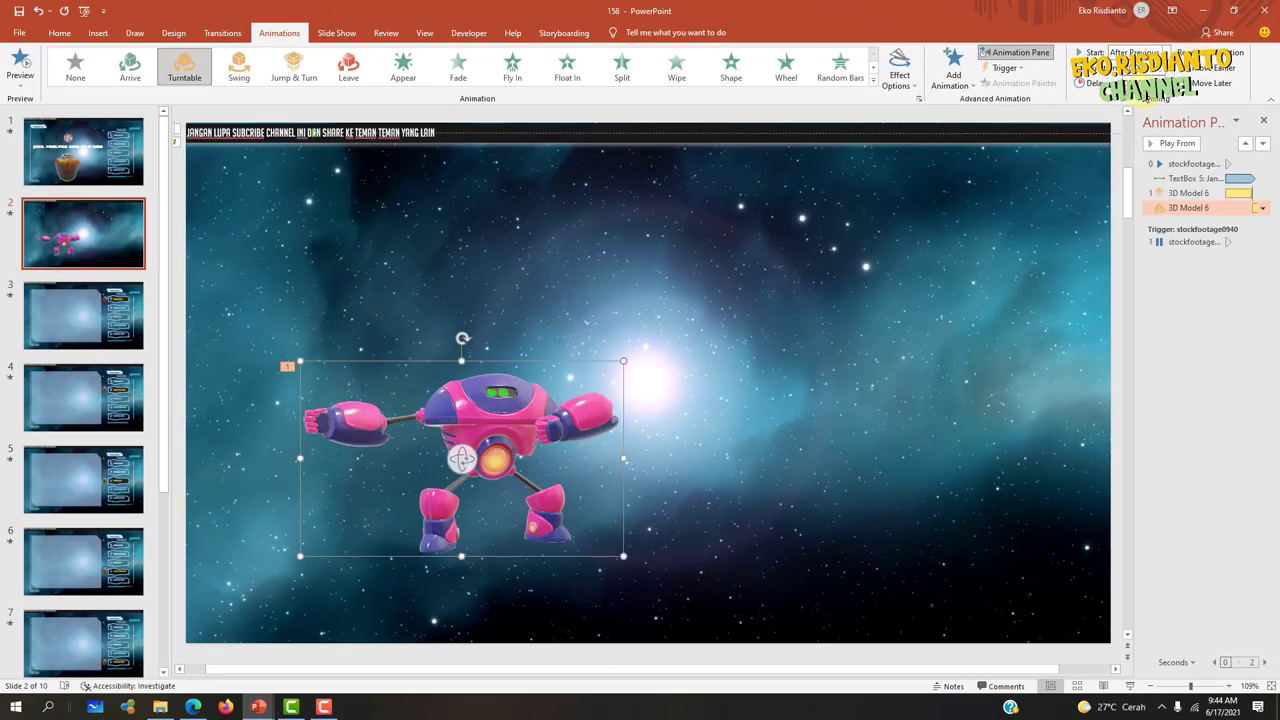
pyautogui.click(855, 278)
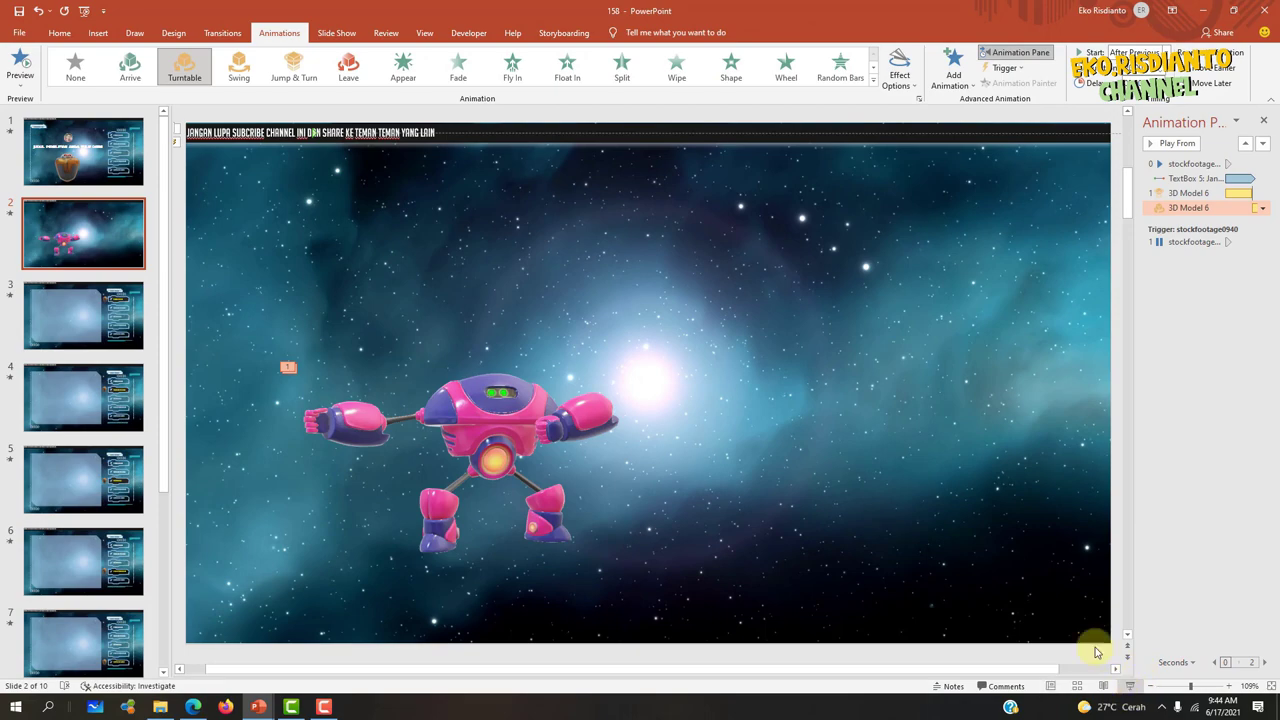
pyautogui.click(1130, 686)
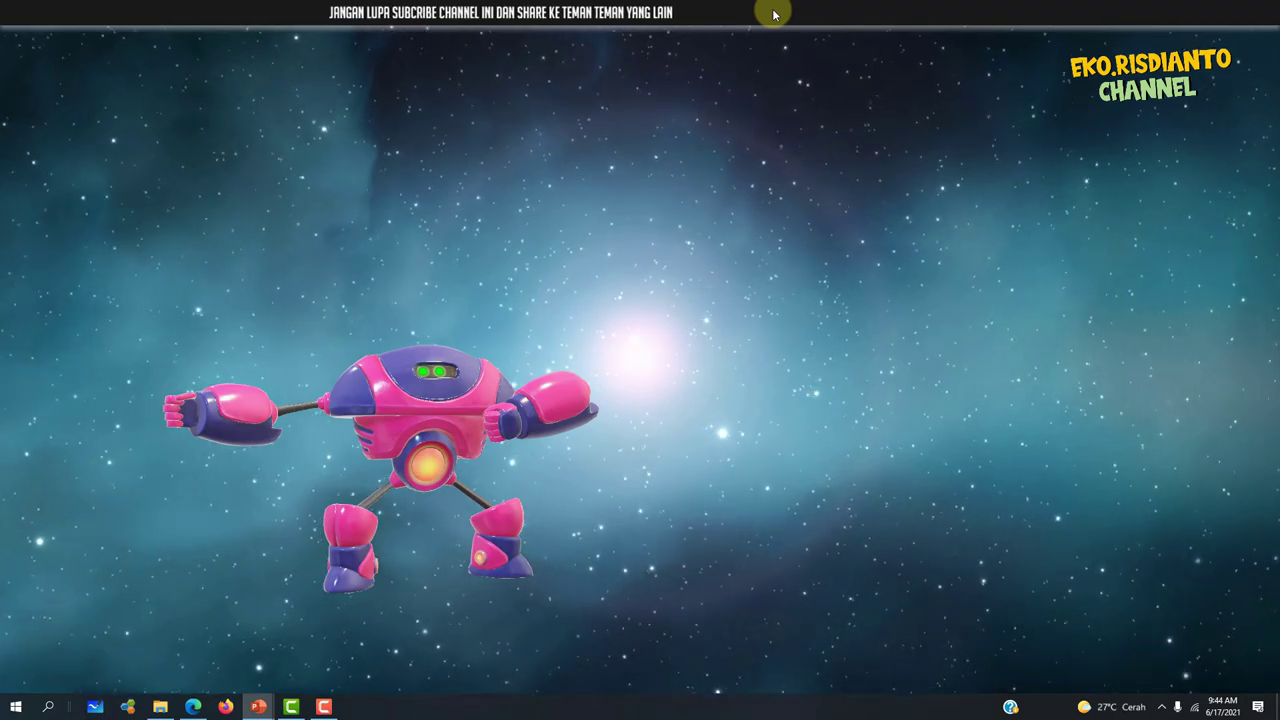
# - Watch the robot turn in the slide show, then exit with Esc
pyautogui.press('Escape')
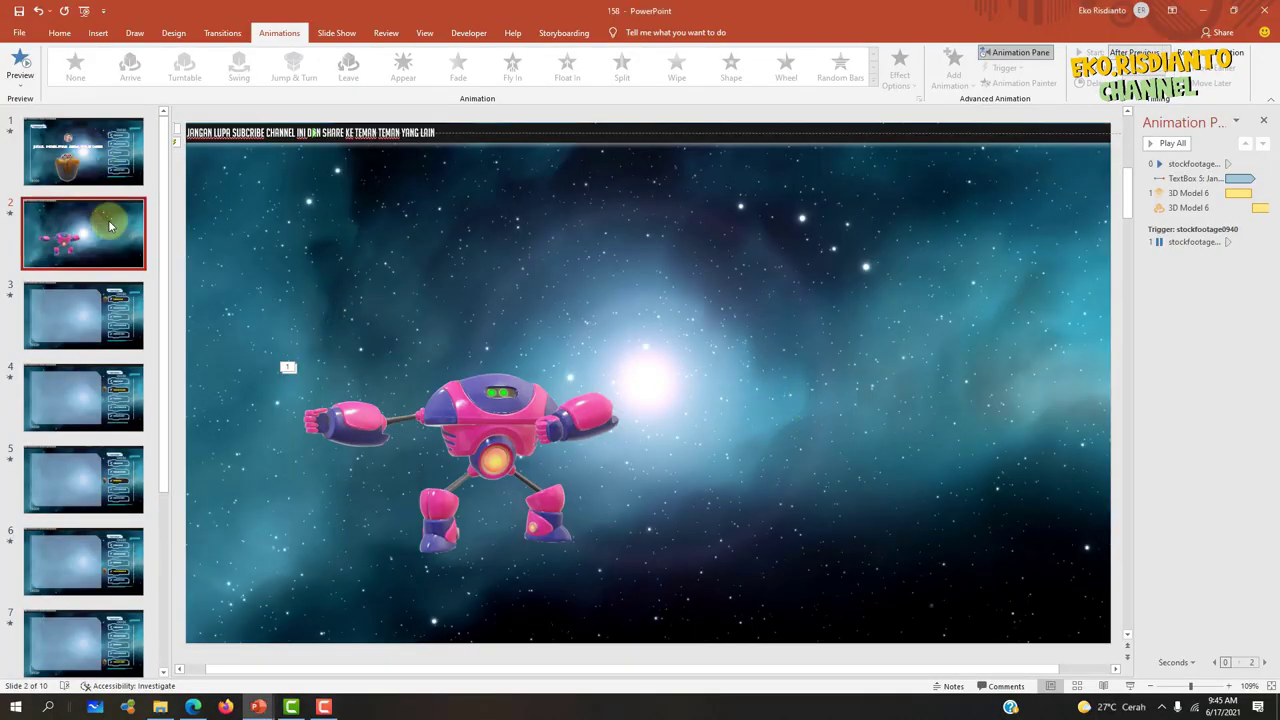
# - Check slide 1, return to slide 2, and turn on Gridlines from the View tab
pyautogui.click(50, 150)
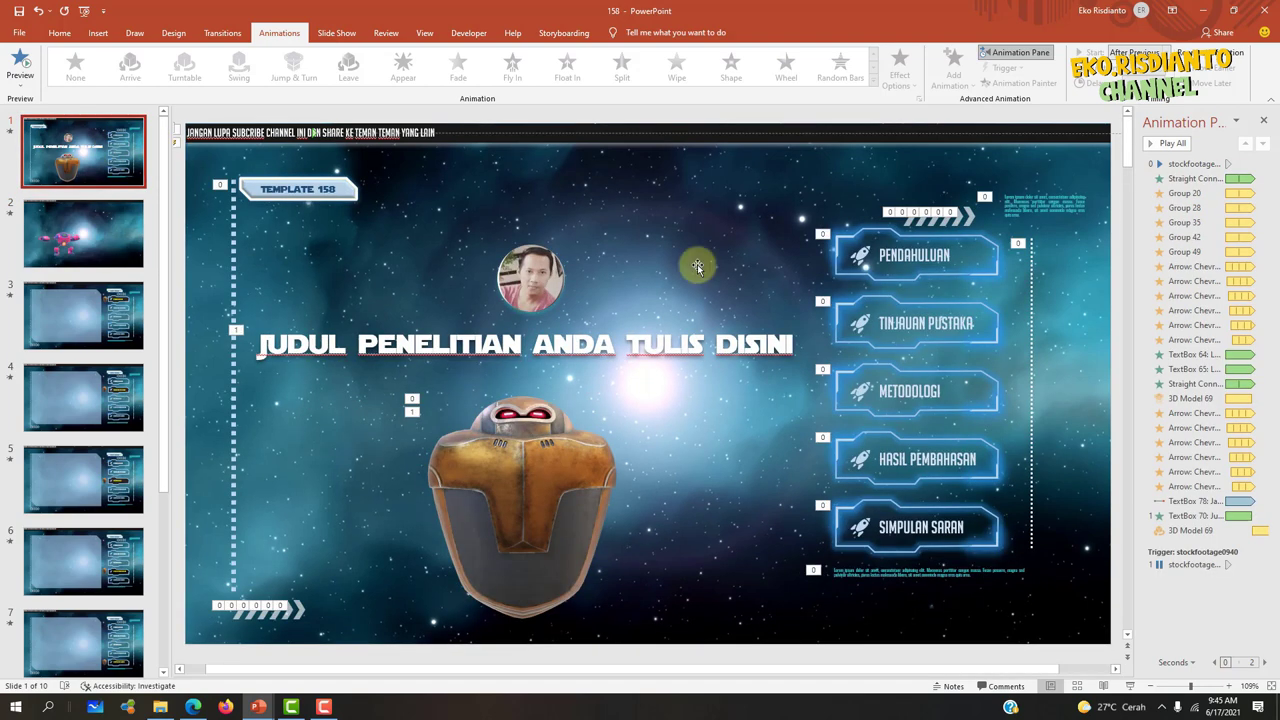
pyautogui.moveTo(697, 267)
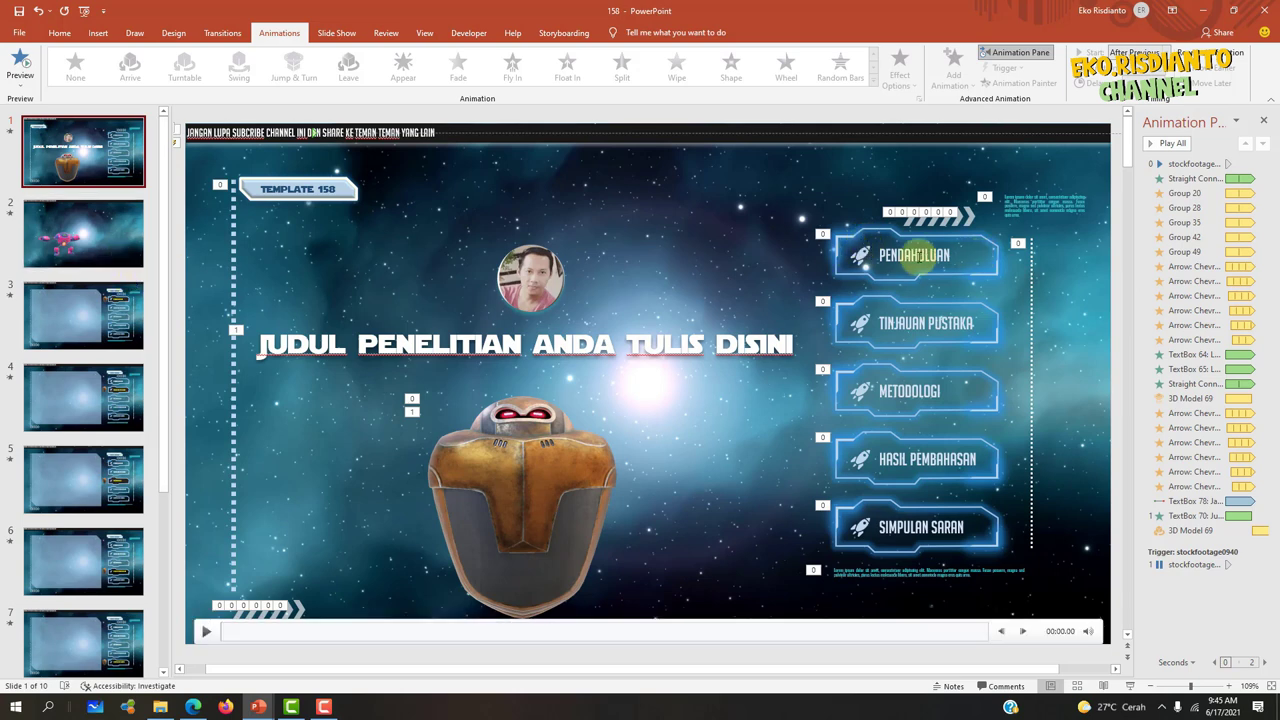
pyautogui.click(100, 248)
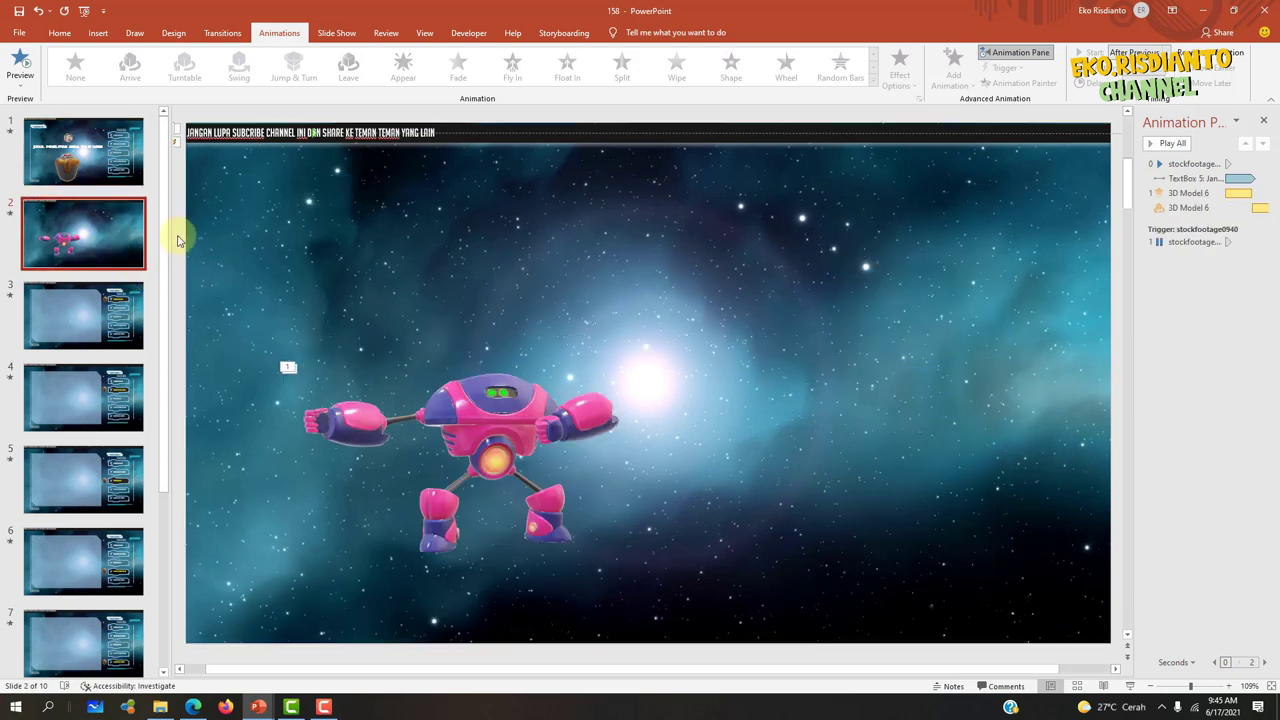
pyautogui.click(422, 30)
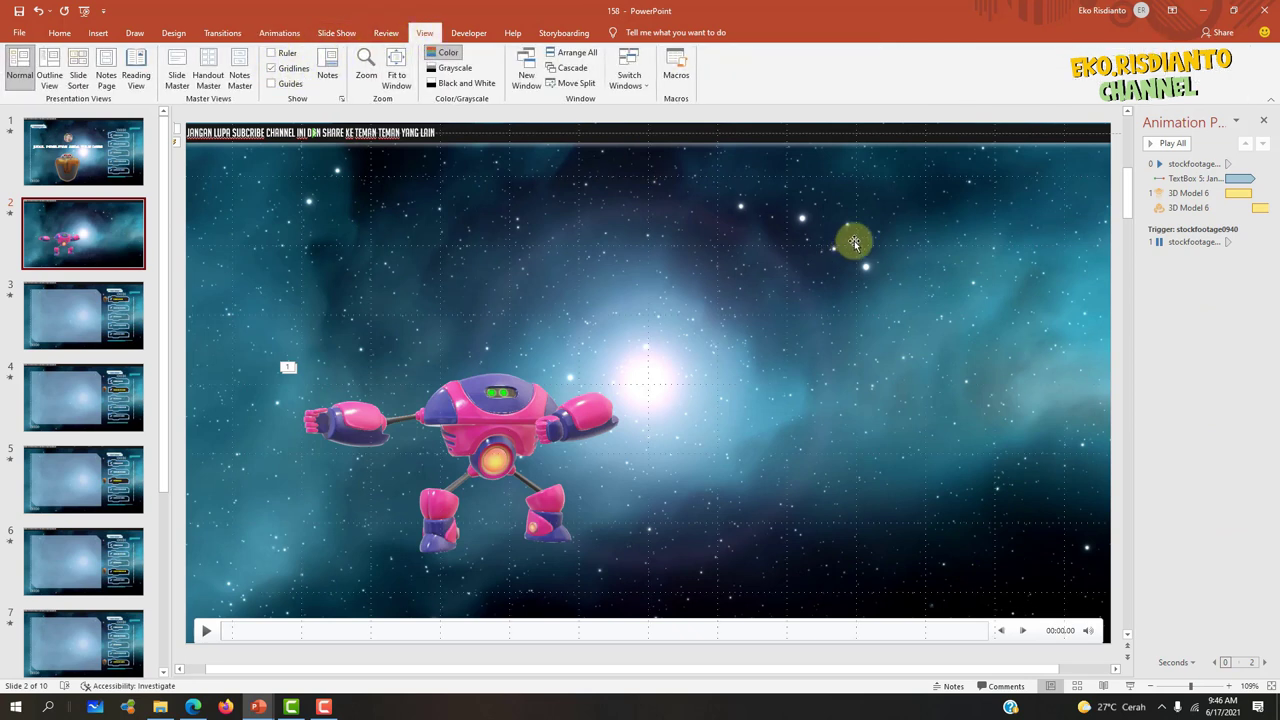
# - Draw a freeform tech-frame shape in the upper right of slide 2
pyautogui.click(96, 32)
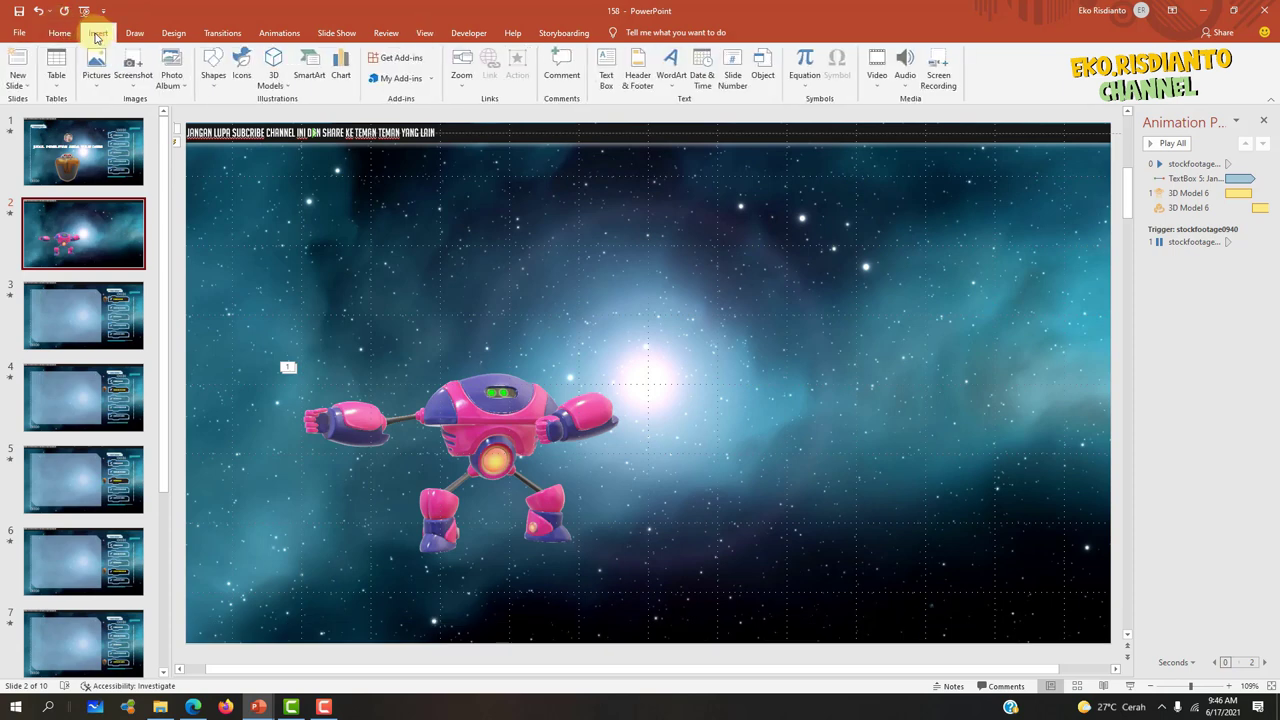
pyautogui.click(216, 80)
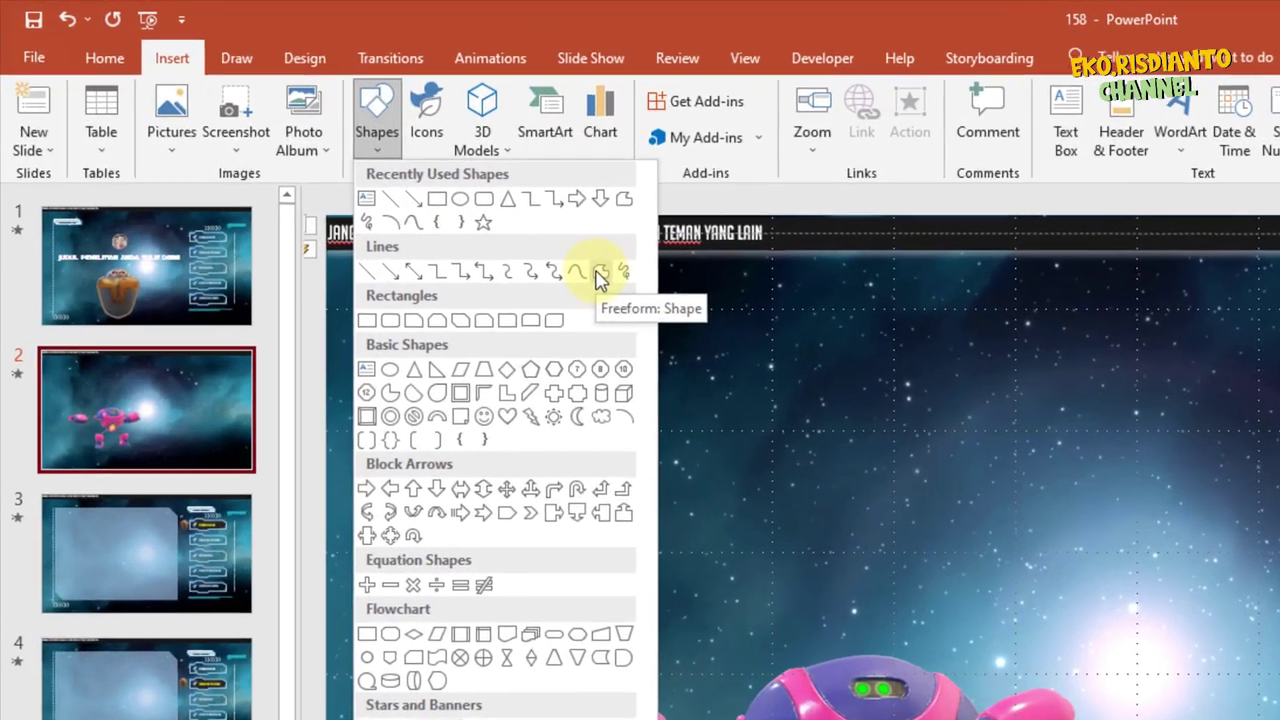
pyautogui.click(341, 157)
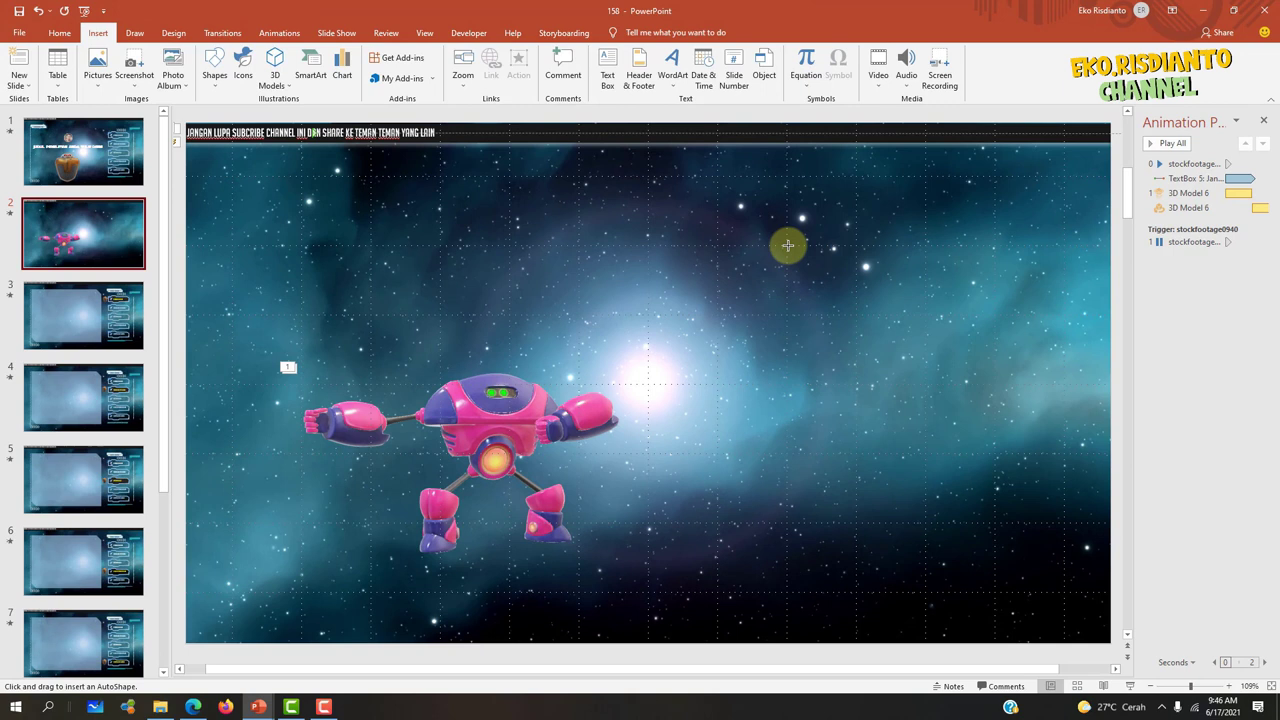
pyautogui.click(850, 240)
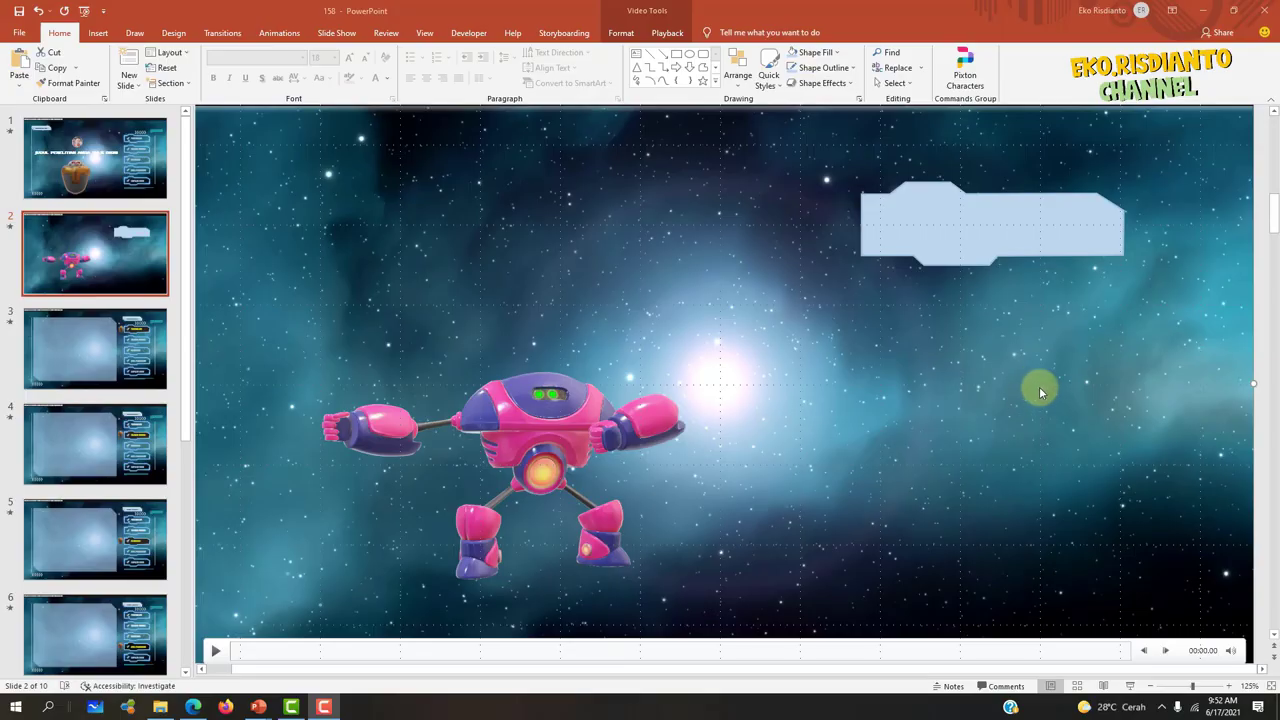
# - Select the pale blue tech-frame shape and undo an accidental widening
pyautogui.click(922, 211)
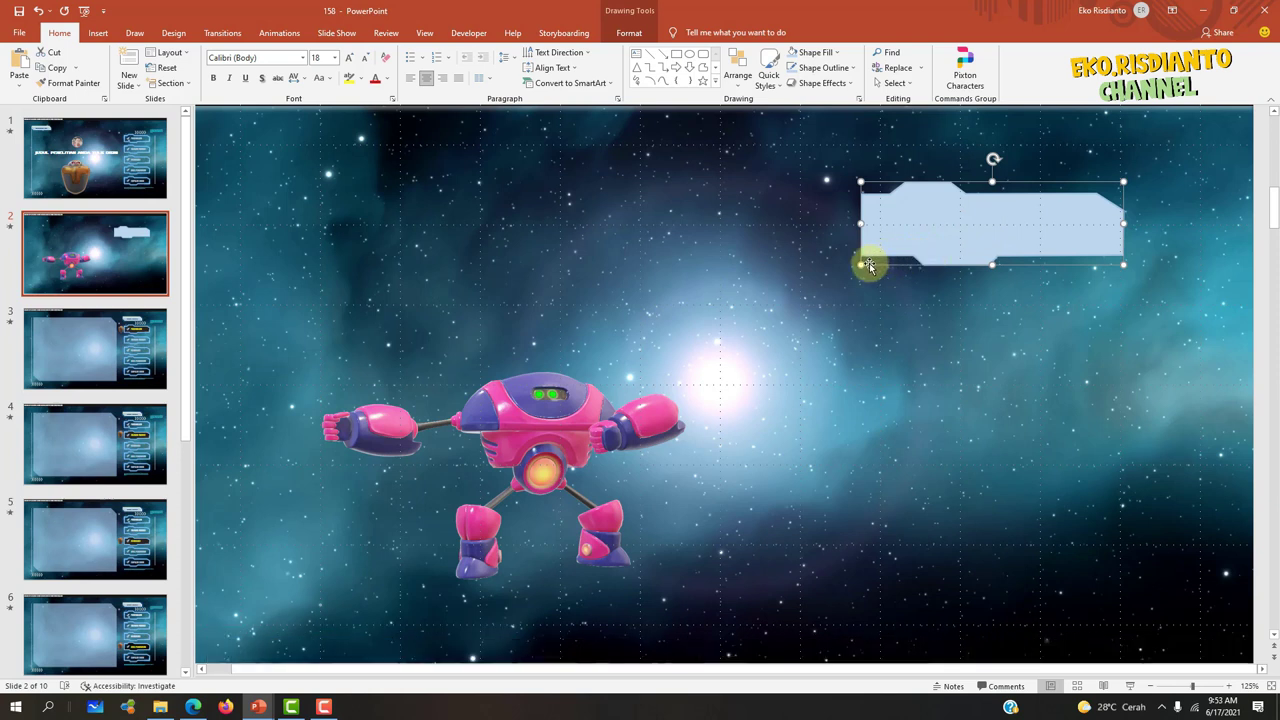
pyautogui.moveTo(861, 264)
pyautogui.mouseDown()
pyautogui.moveTo(746, 273)
pyautogui.moveTo(817, 266)
pyautogui.mouseUp()
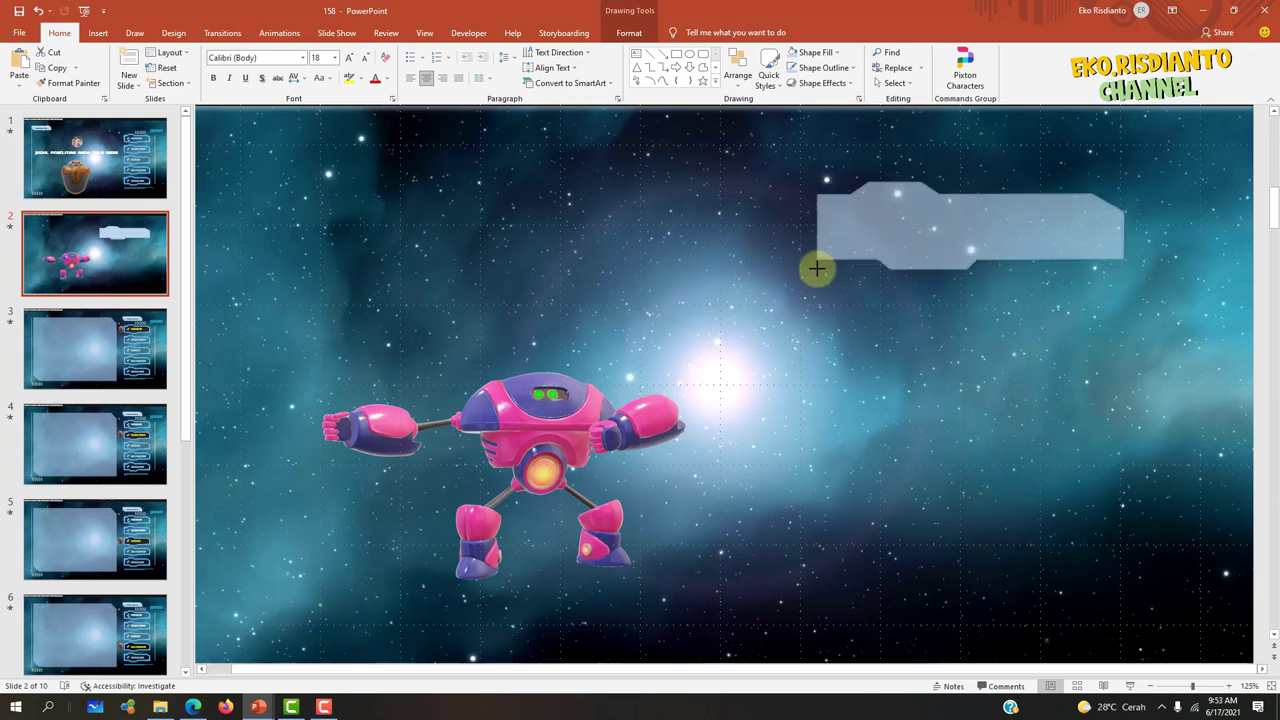
pyautogui.hotkey('ctrl', 'z')
pyautogui.hotkey('ctrl', 'z')
pyautogui.scroll(-1, 900, 291)
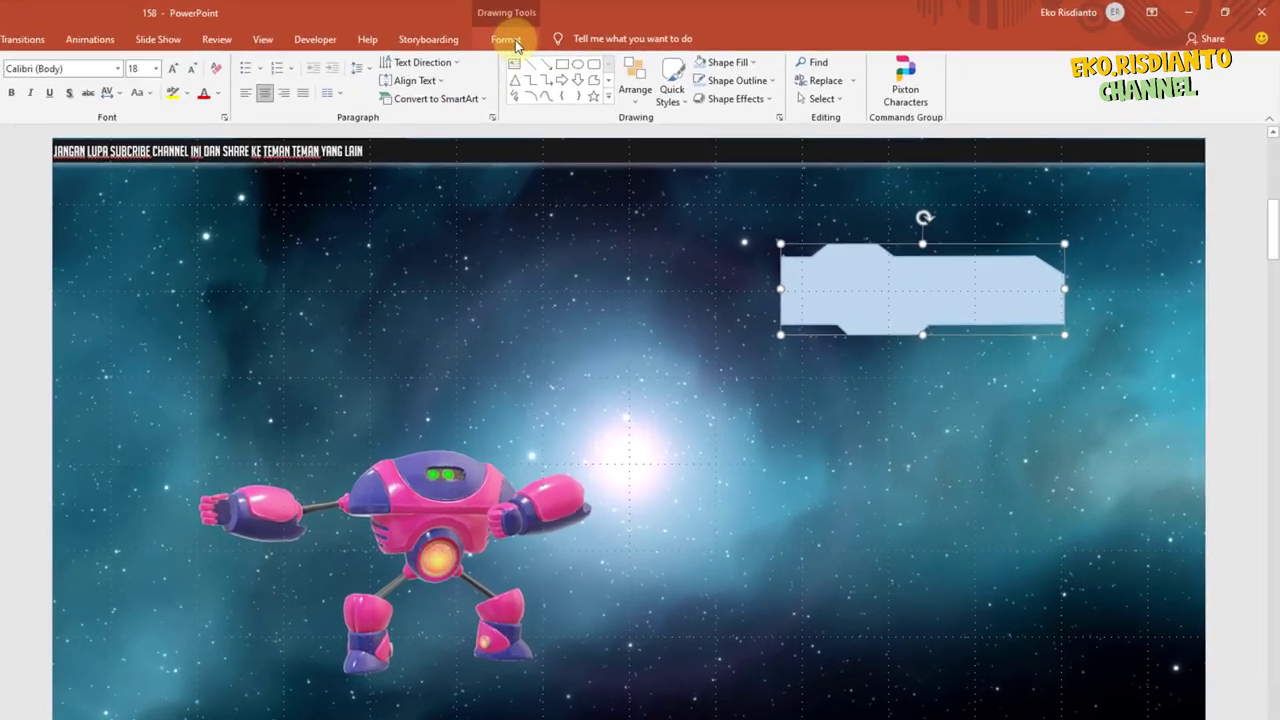
# - Set the shape's outline colour, then open Format Shape from its right-click menu
pyautogui.click(629, 32)
pyautogui.click(181, 98)
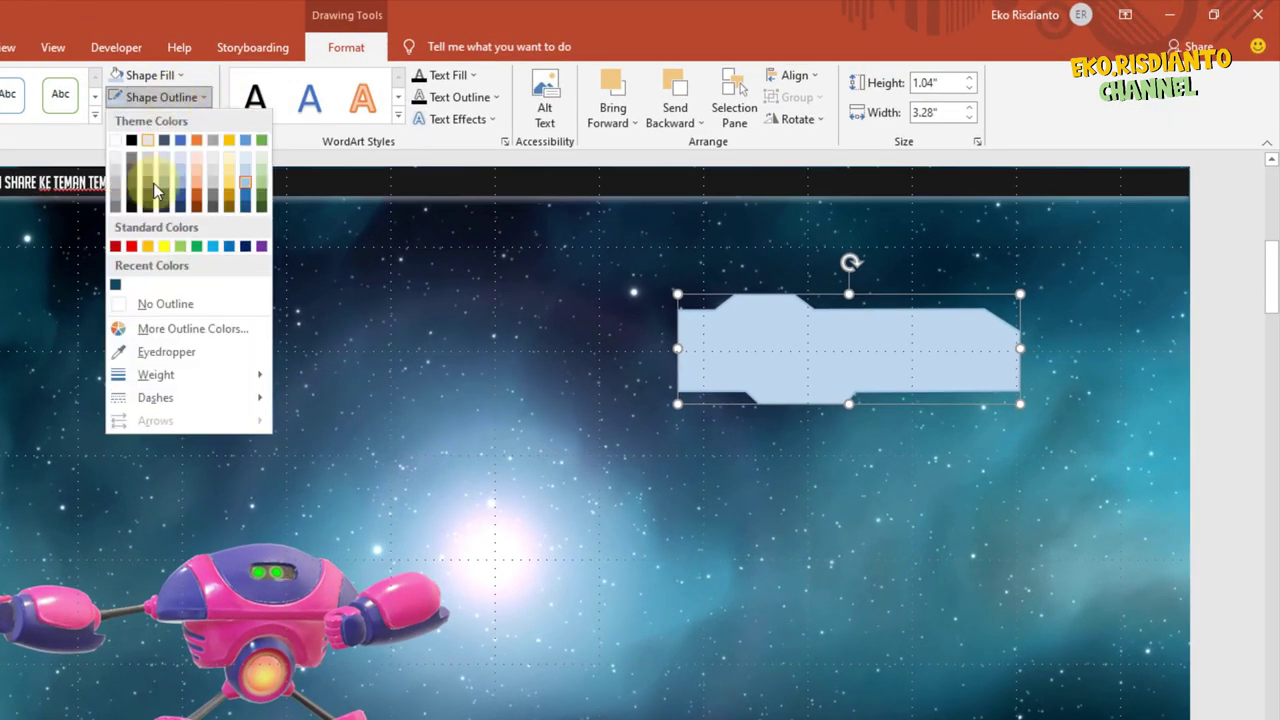
pyautogui.click(251, 171)
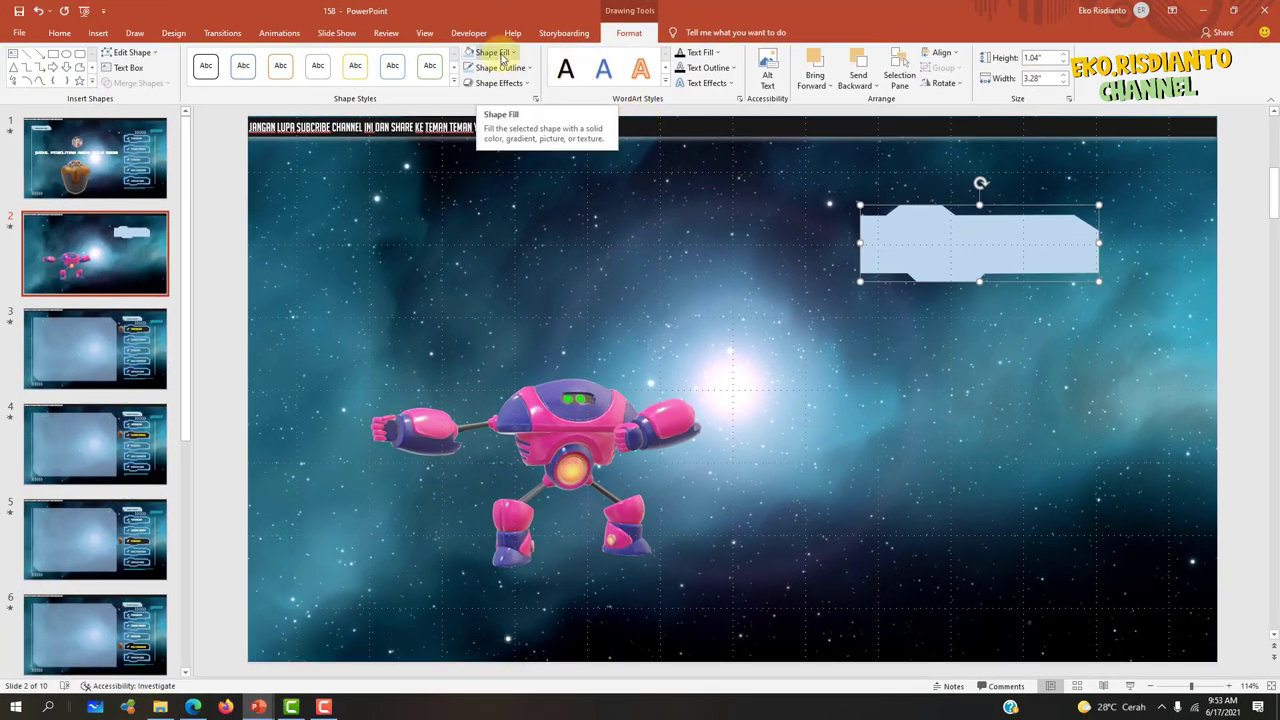
pyautogui.click(503, 58)
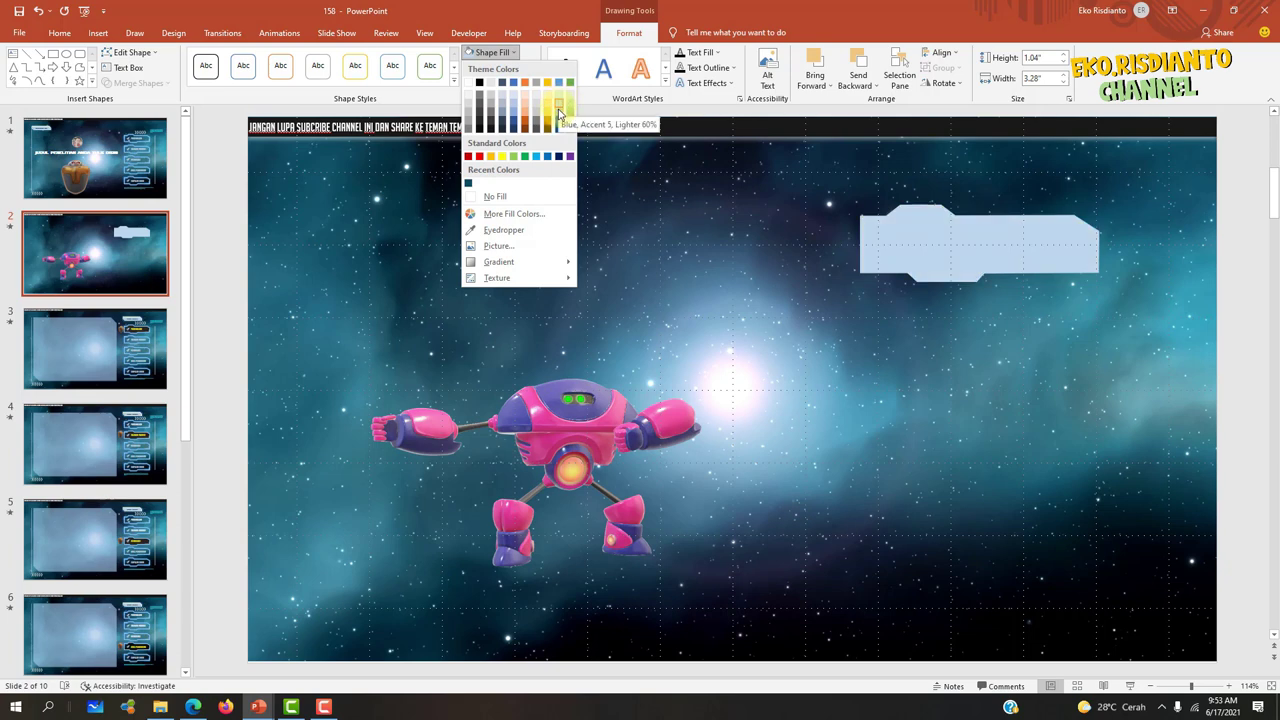
pyautogui.press('Escape')
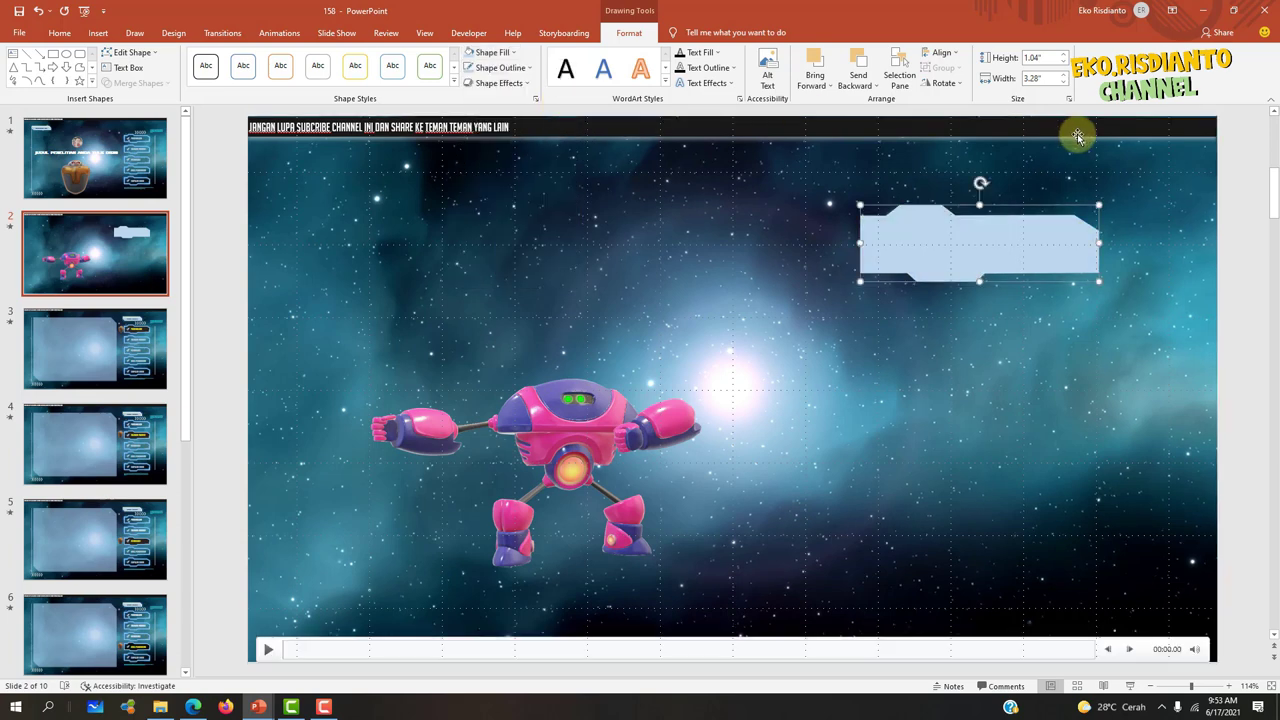
pyautogui.rightClick(957, 249)
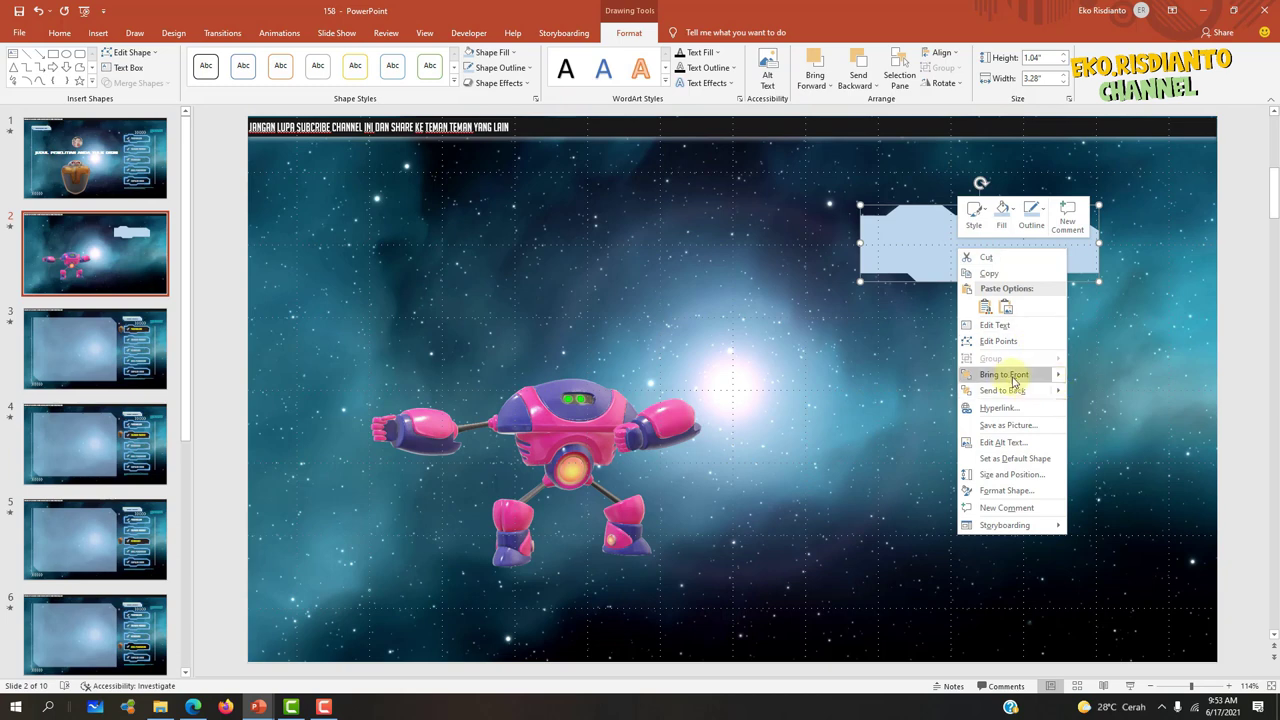
pyautogui.click(1006, 491)
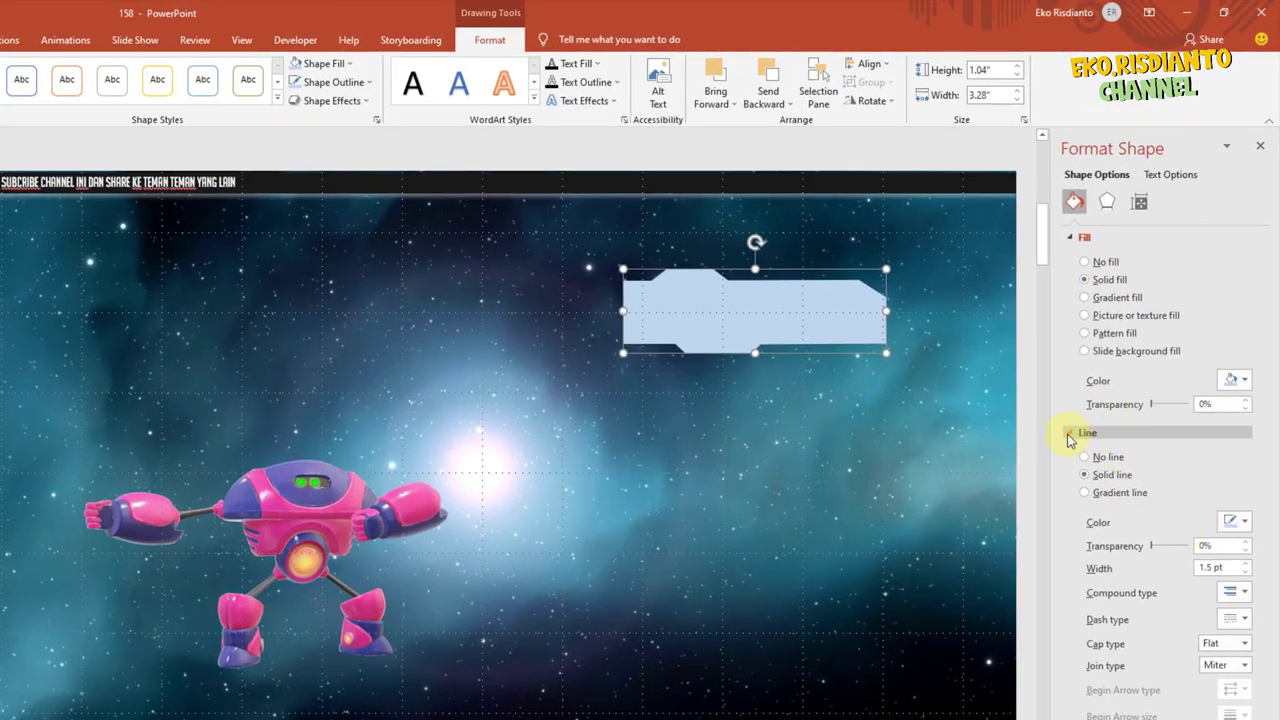
# - Give the shape an 8 pt glow with 60% transparency in the Effects settings
pyautogui.click(1068, 433)
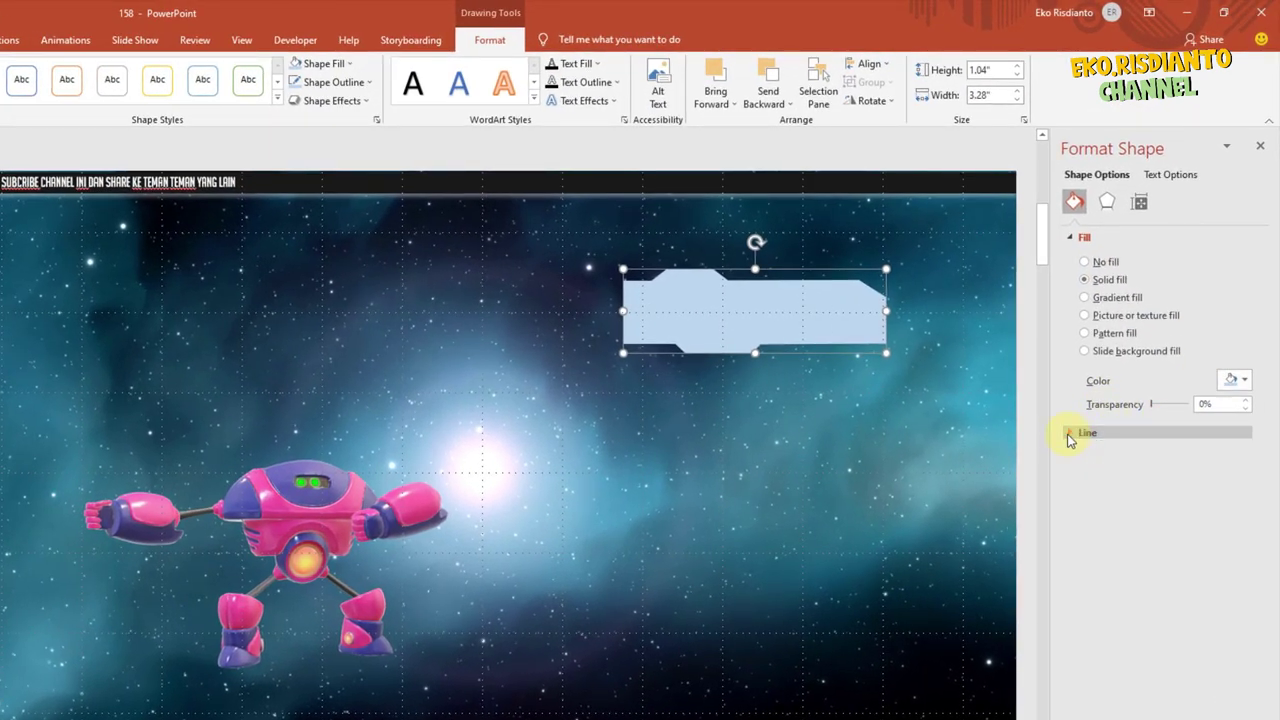
pyautogui.click(1076, 239)
pyautogui.click(1106, 203)
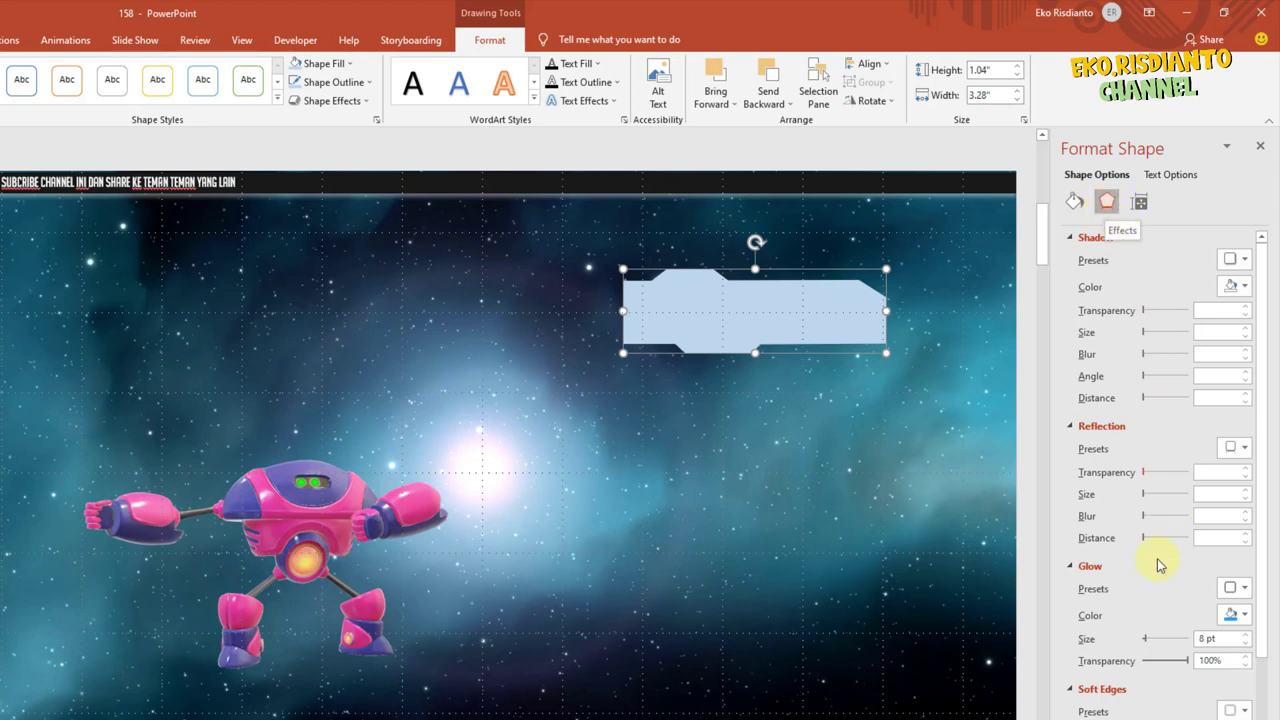
pyautogui.scroll(-3, 1108, 569)
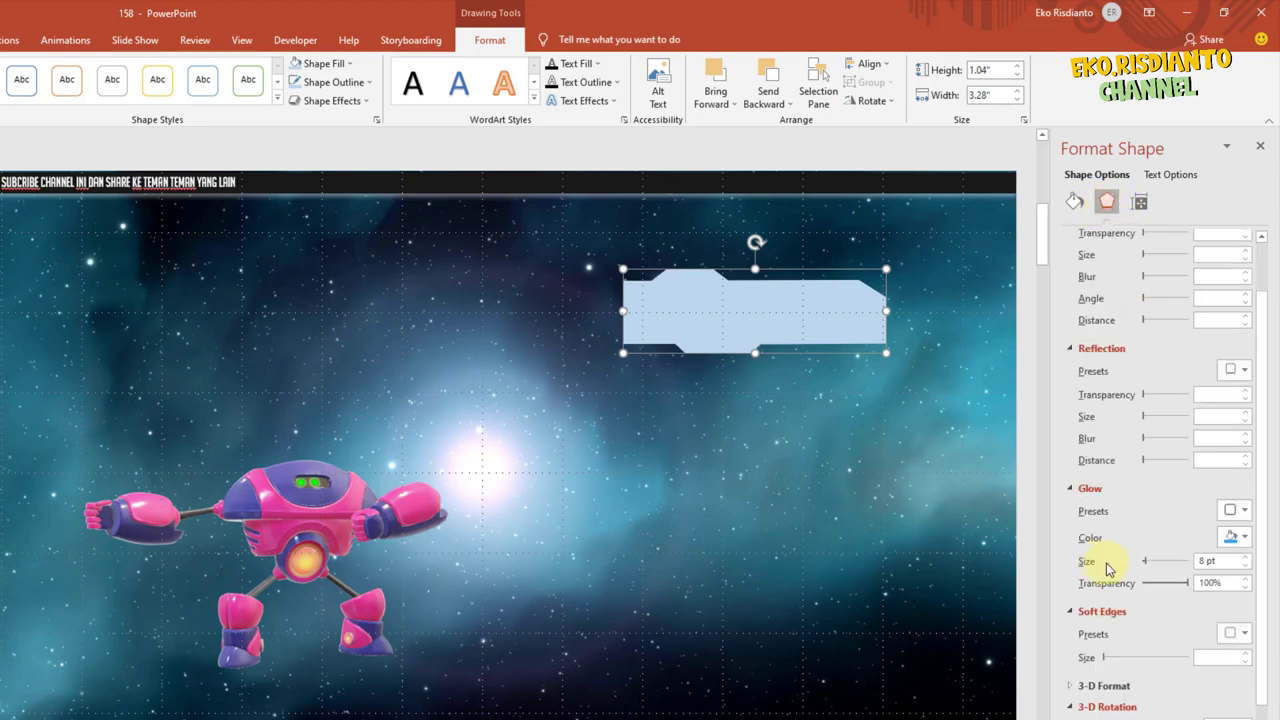
pyautogui.click(1070, 490)
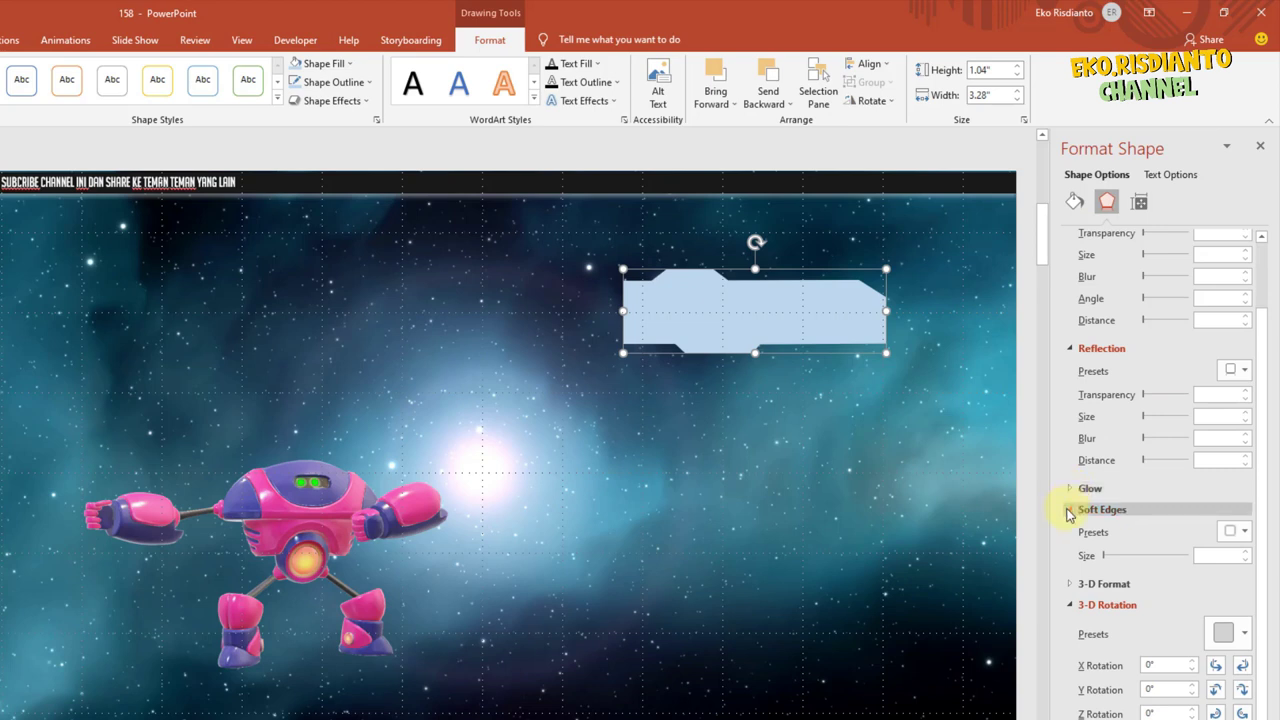
pyautogui.click(1070, 509)
pyautogui.click(1070, 594)
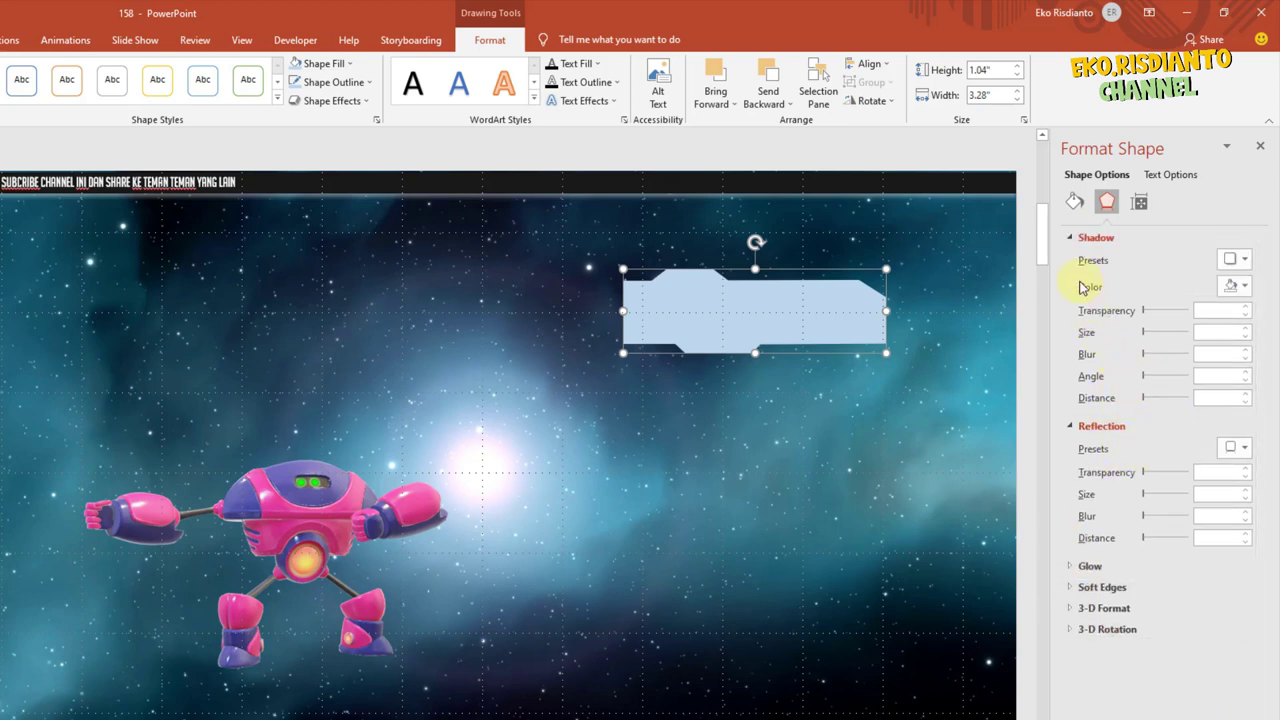
pyautogui.click(1075, 566)
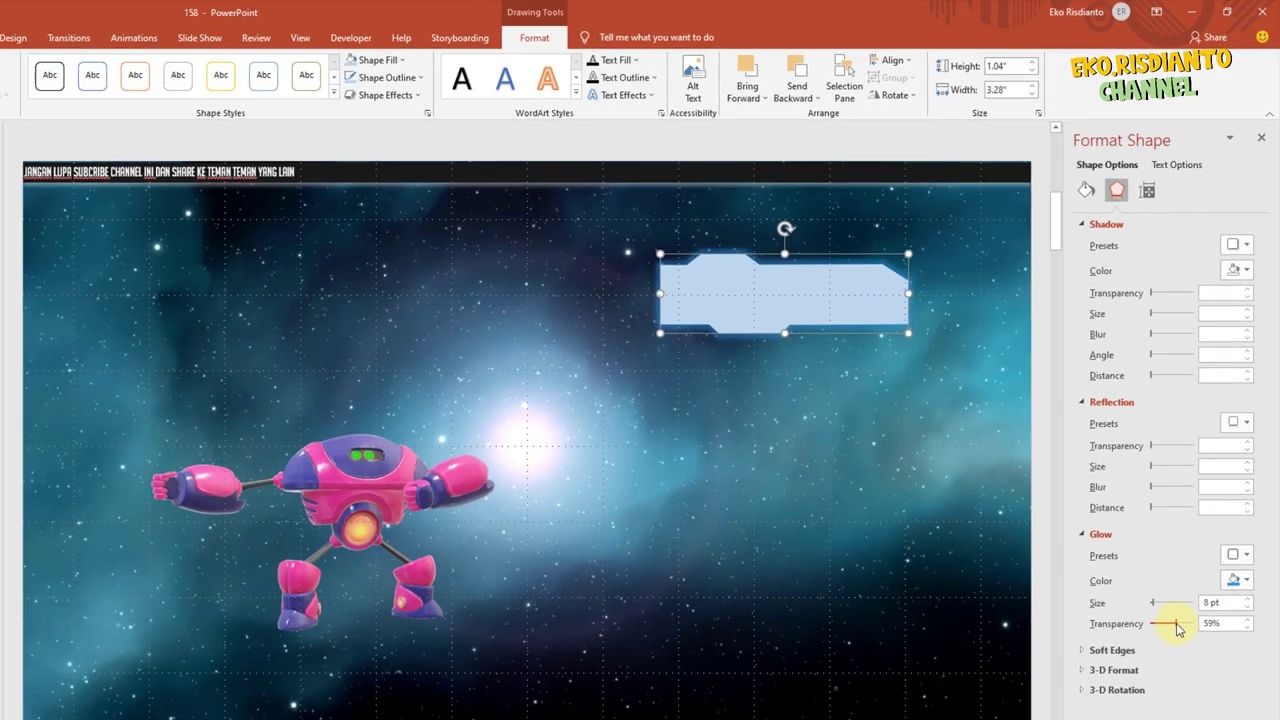
pyautogui.moveTo(1173, 667); pyautogui.dragTo(1190, 550)
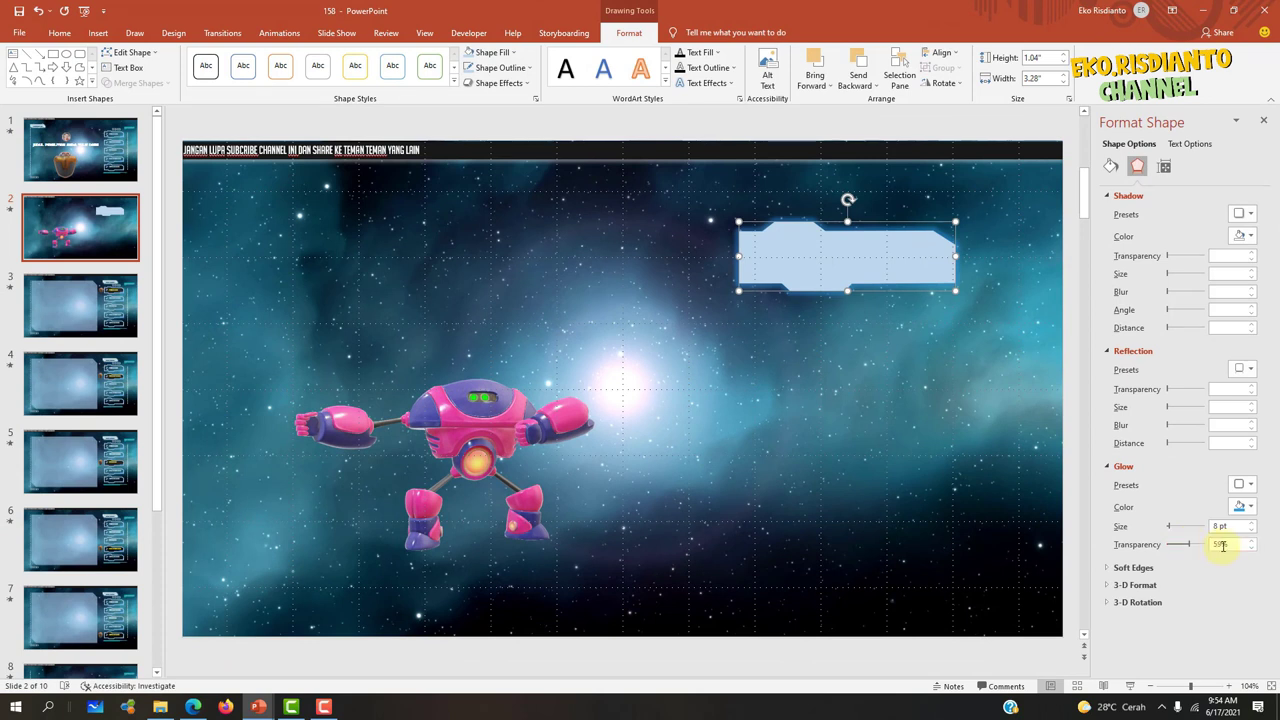
pyautogui.write('0')
pyautogui.press('Return')
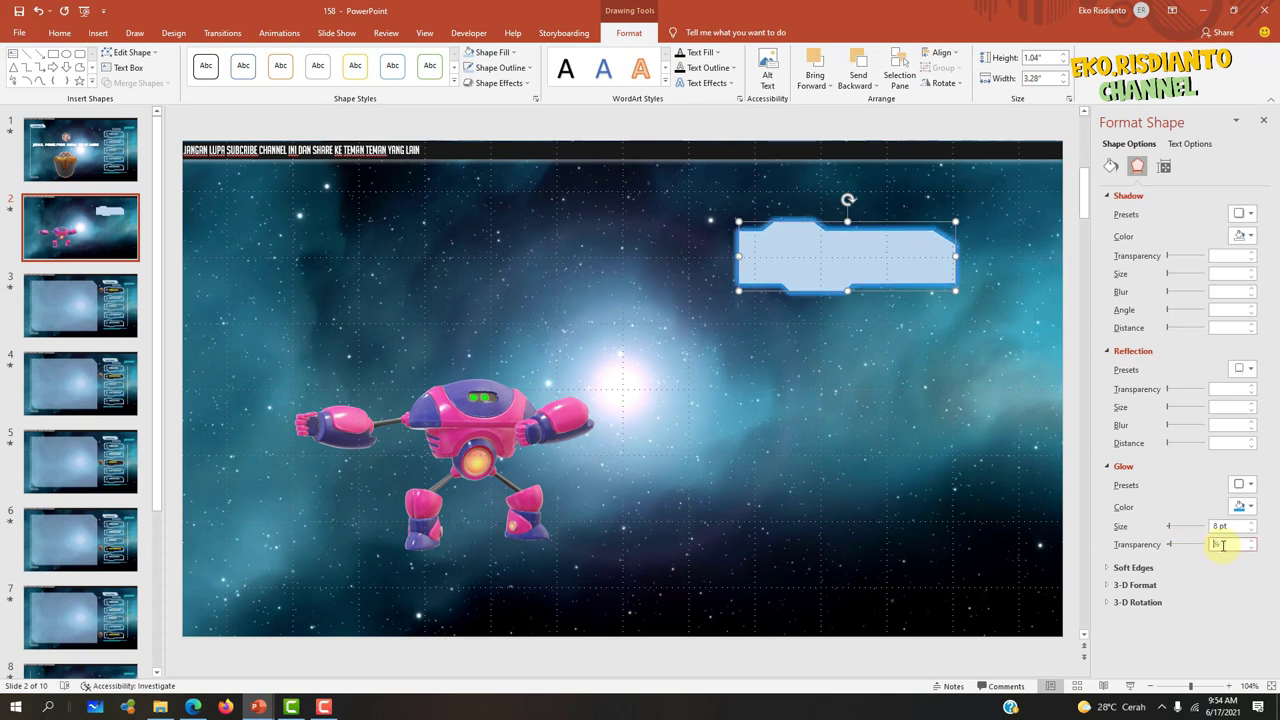
pyautogui.write('60')
pyautogui.press('Return')
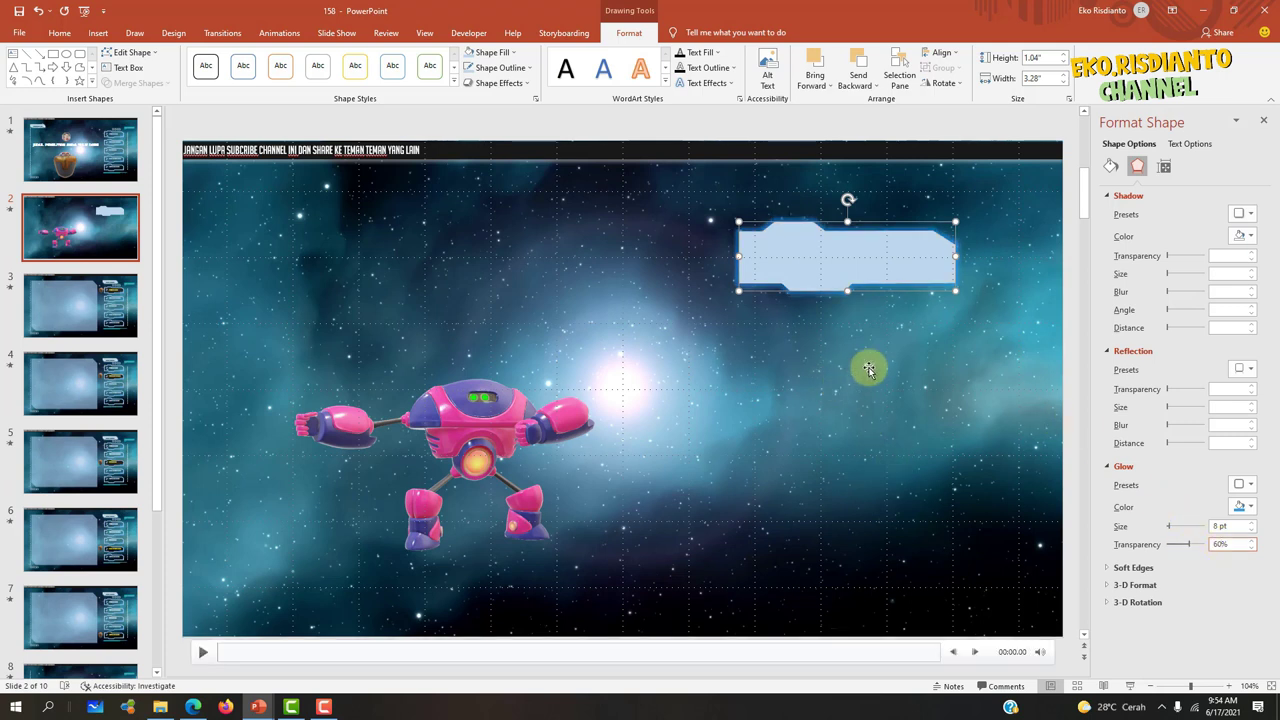
# - Make the shape's fill 44% transparent and check it over the background video
pyautogui.click(1113, 168)
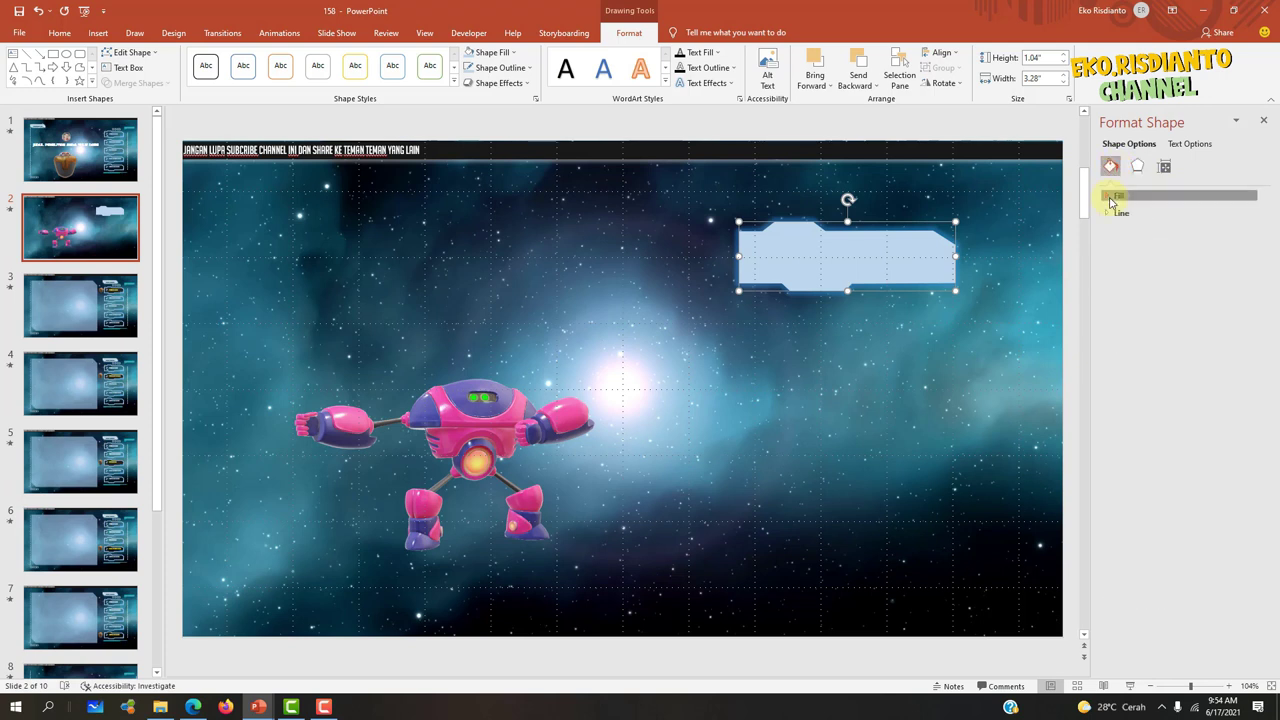
pyautogui.click(1112, 195)
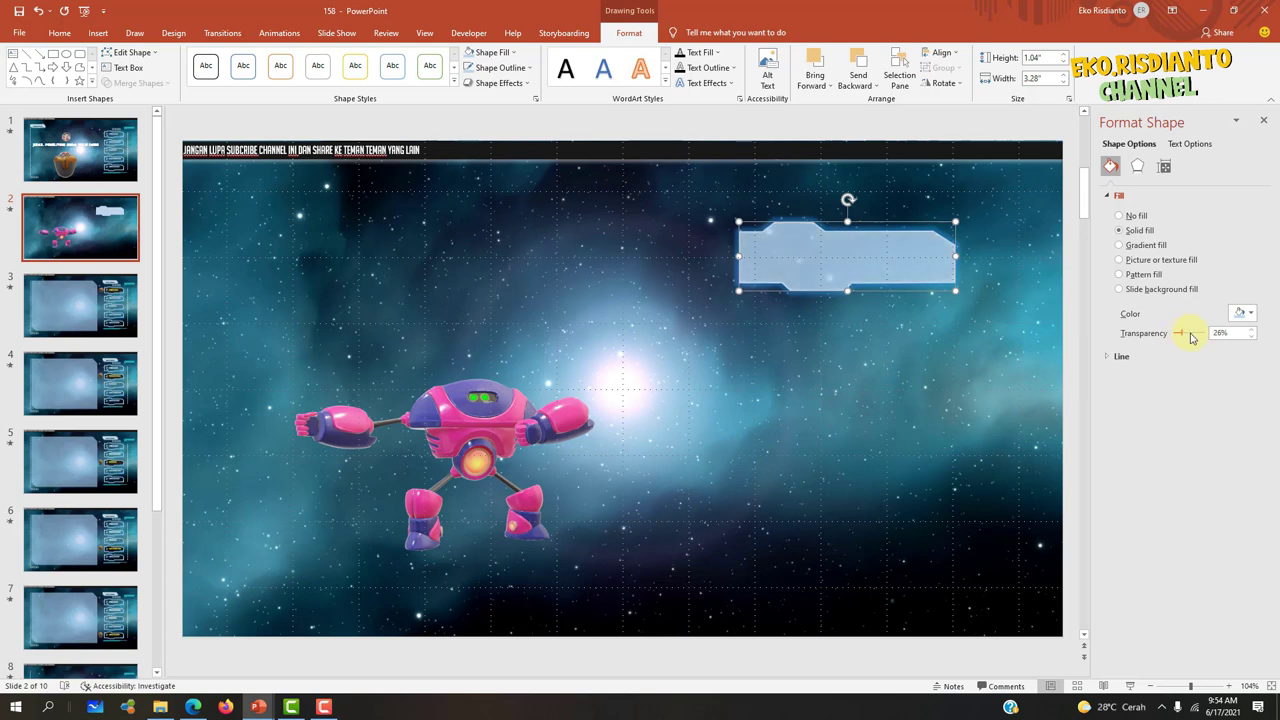
pyautogui.click(1000, 223)
pyautogui.click(901, 252)
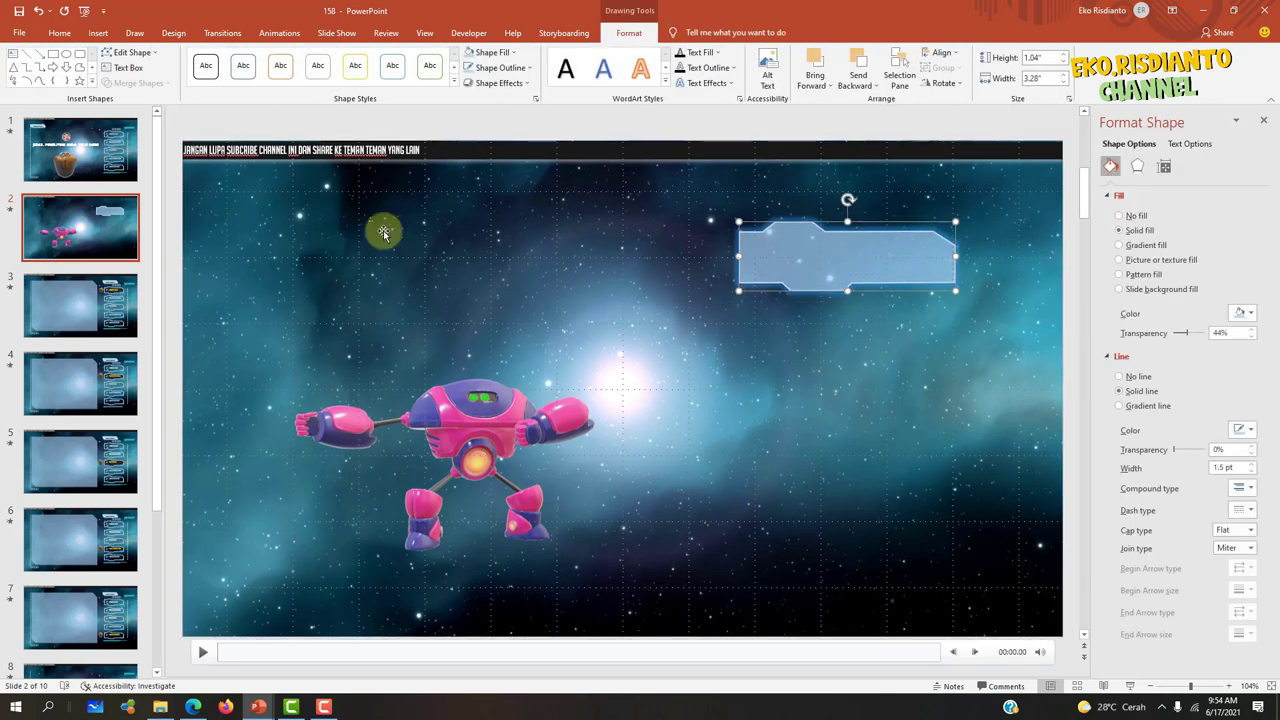
pyautogui.click(1006, 278)
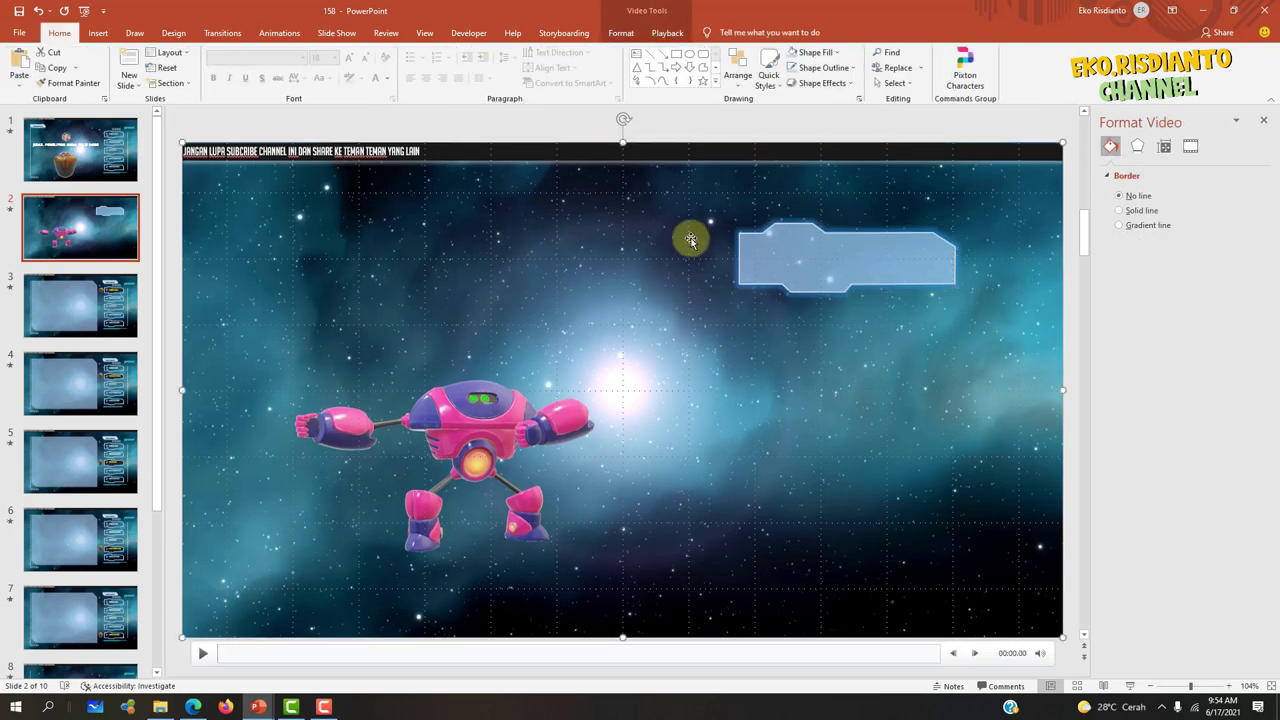
# - Review the banner over the background, glance at slide 1, and return to slide 2
pyautogui.click(820, 259)
pyautogui.click(803, 194)
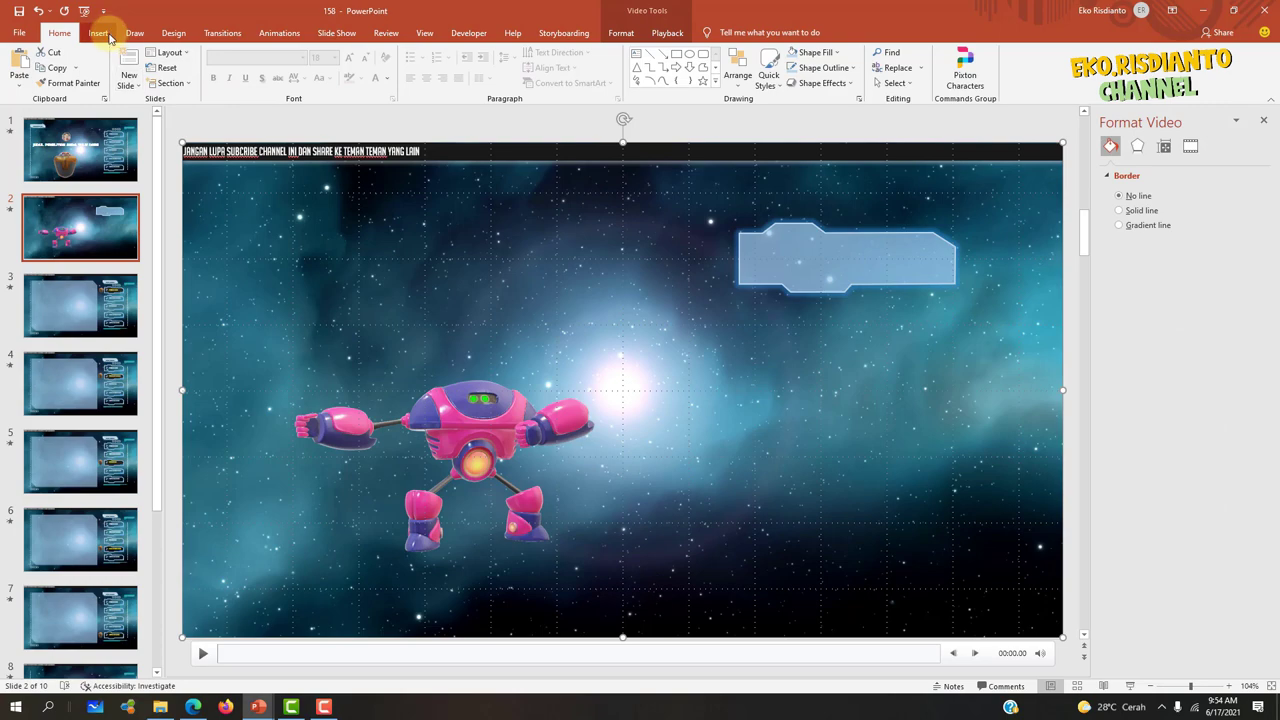
pyautogui.click(114, 152)
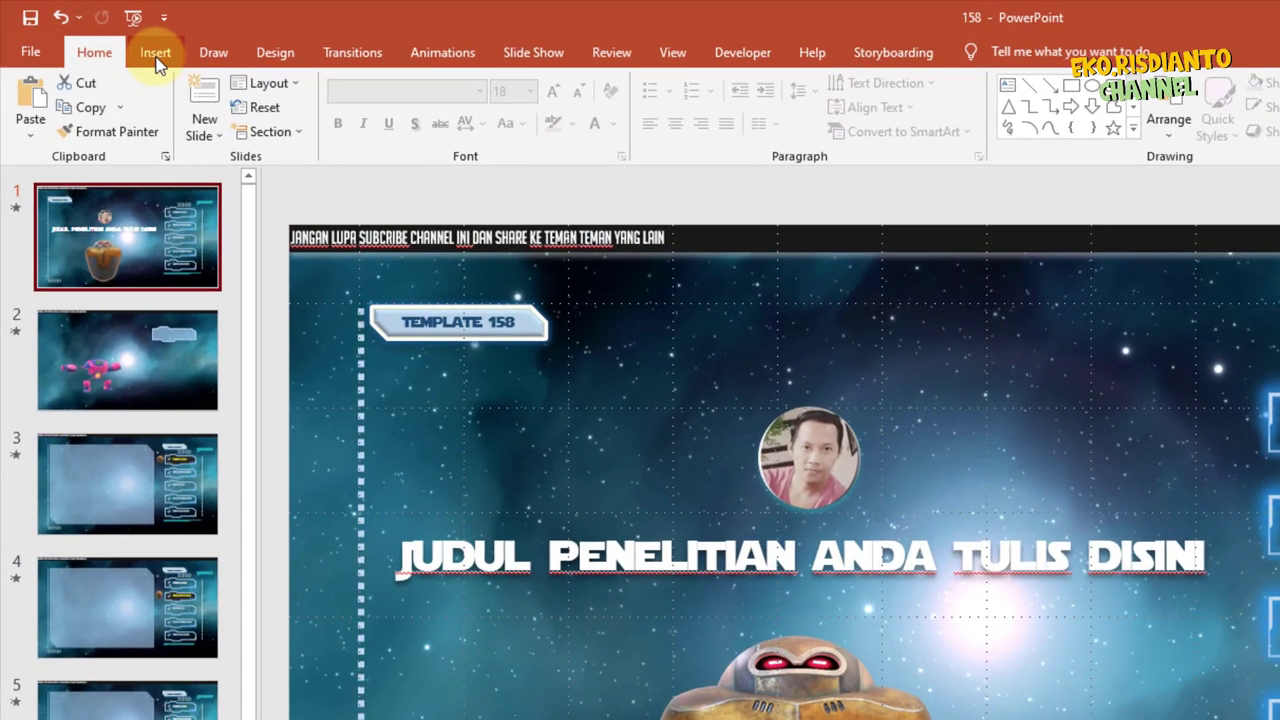
pyautogui.click(98, 34)
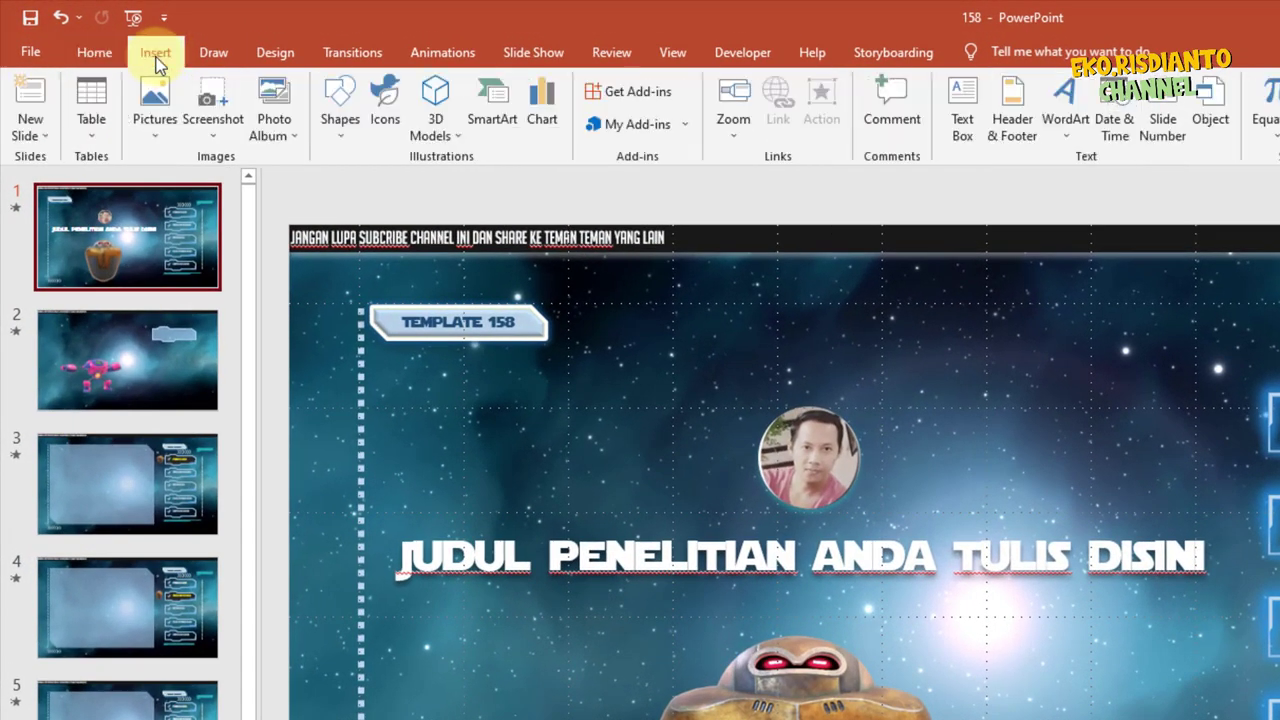
pyautogui.click(962, 110)
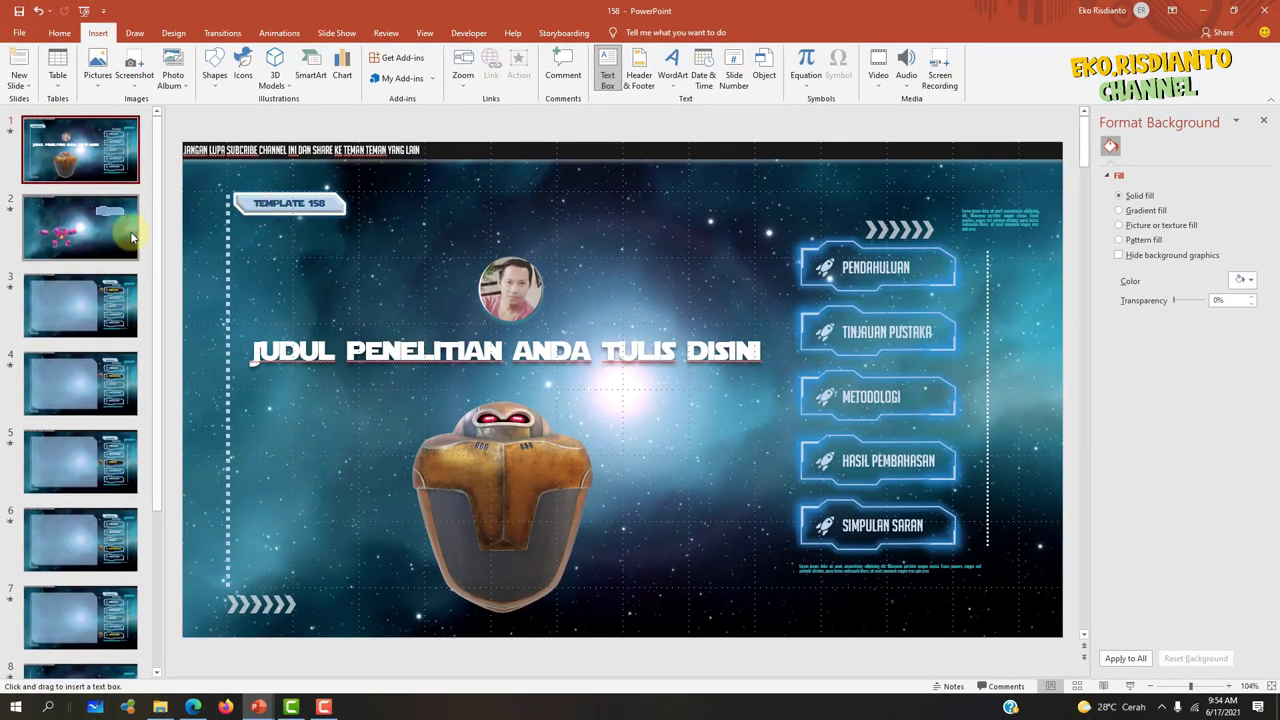
pyautogui.press('pagedown')
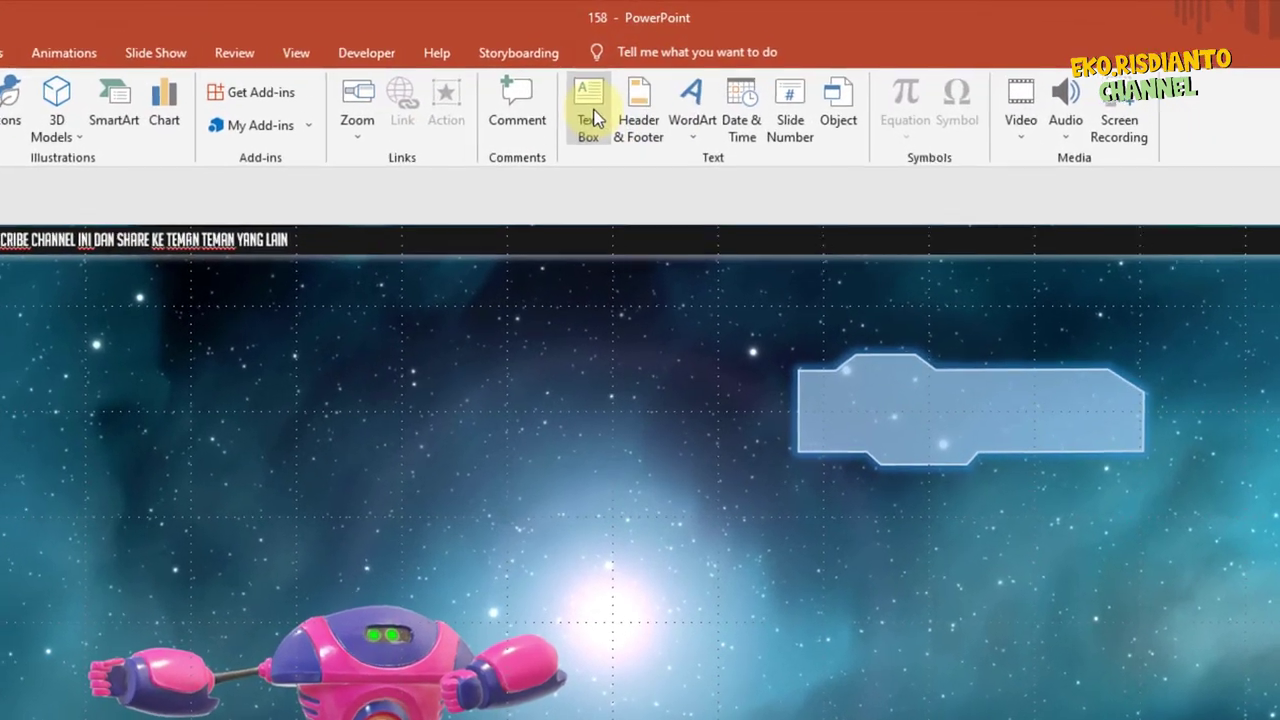
# - Add a text box reading PENDAHULUAN and move it into the blue banner
pyautogui.click(591, 112)
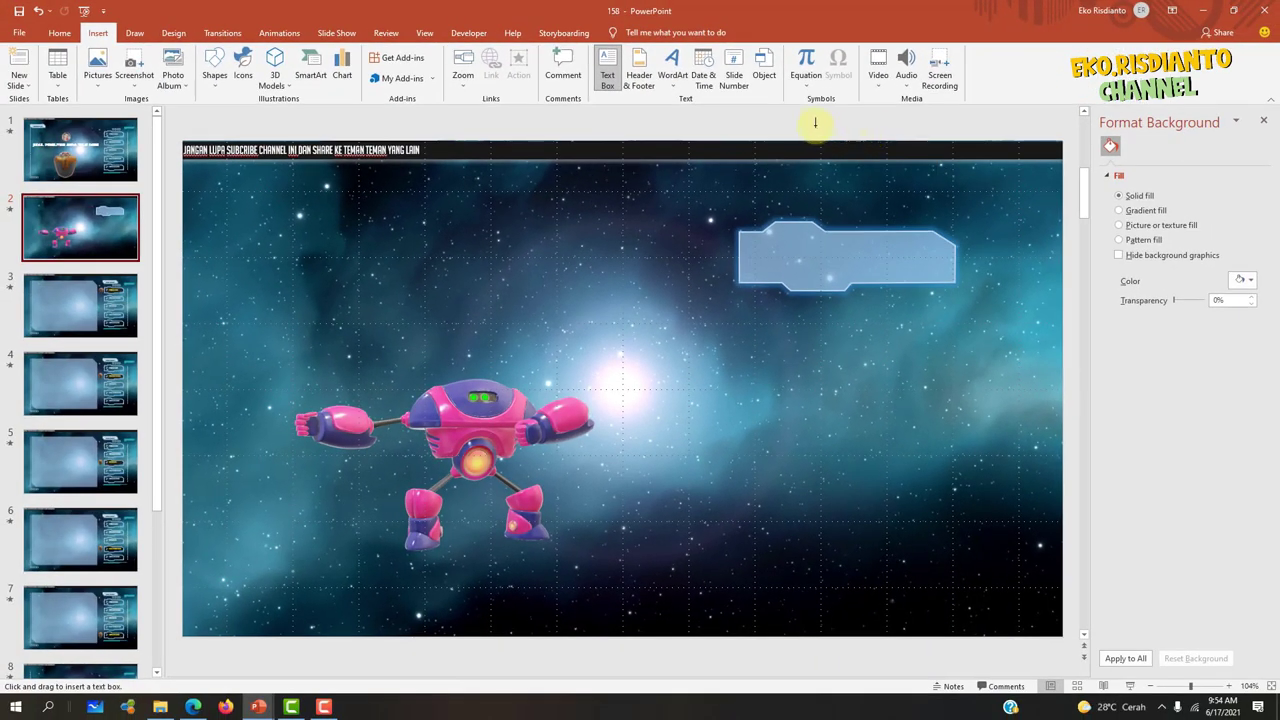
pyautogui.click(759, 122)
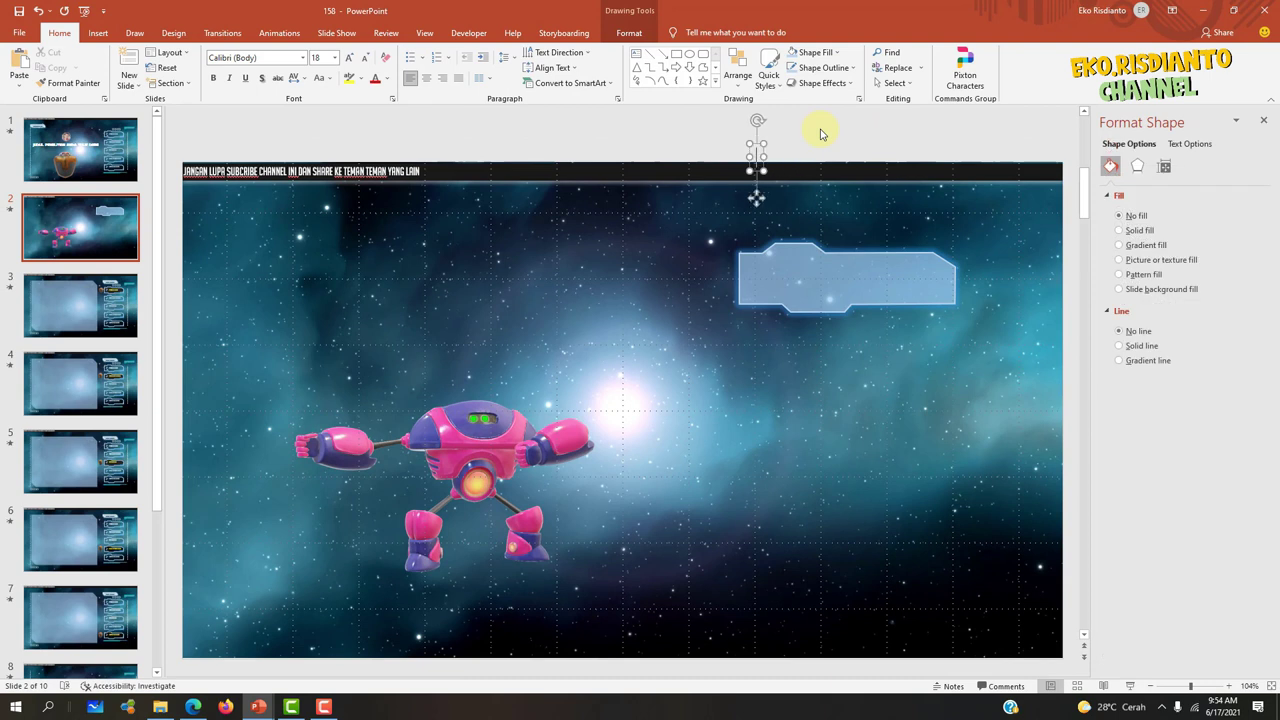
pyautogui.write('PENDAHULUAN')
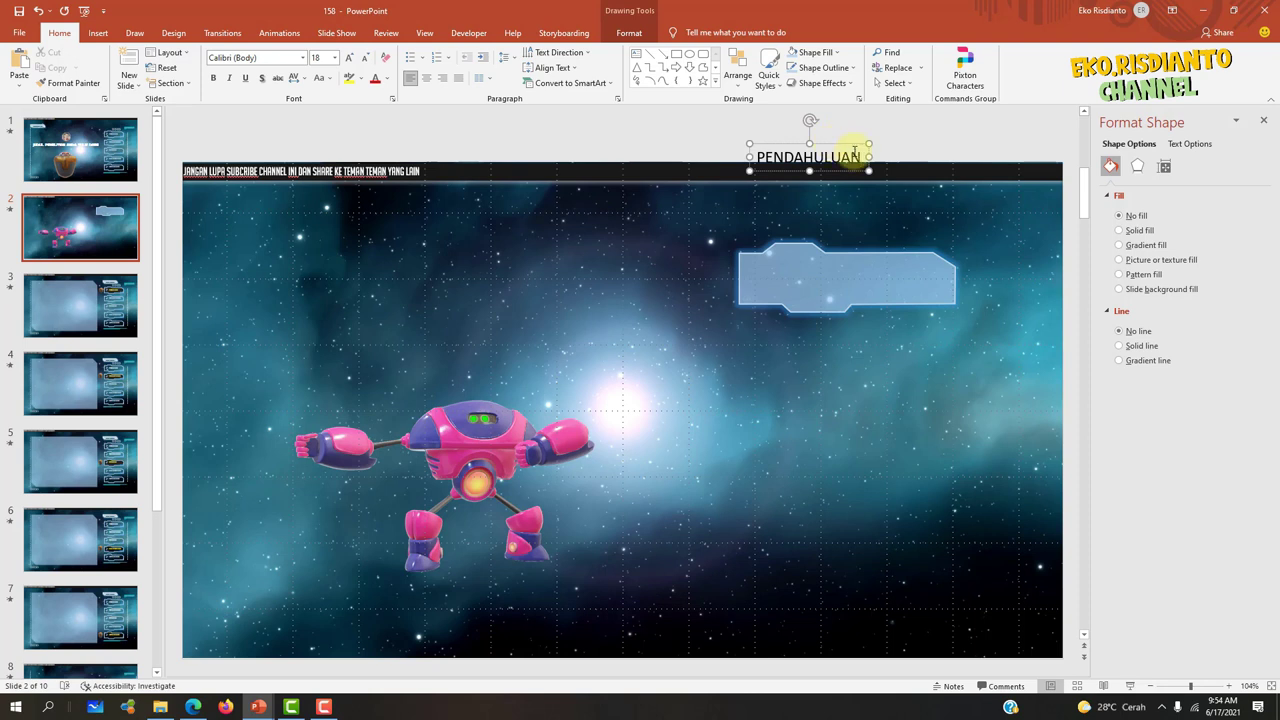
pyautogui.moveTo(854, 143); pyautogui.dragTo(883, 241)
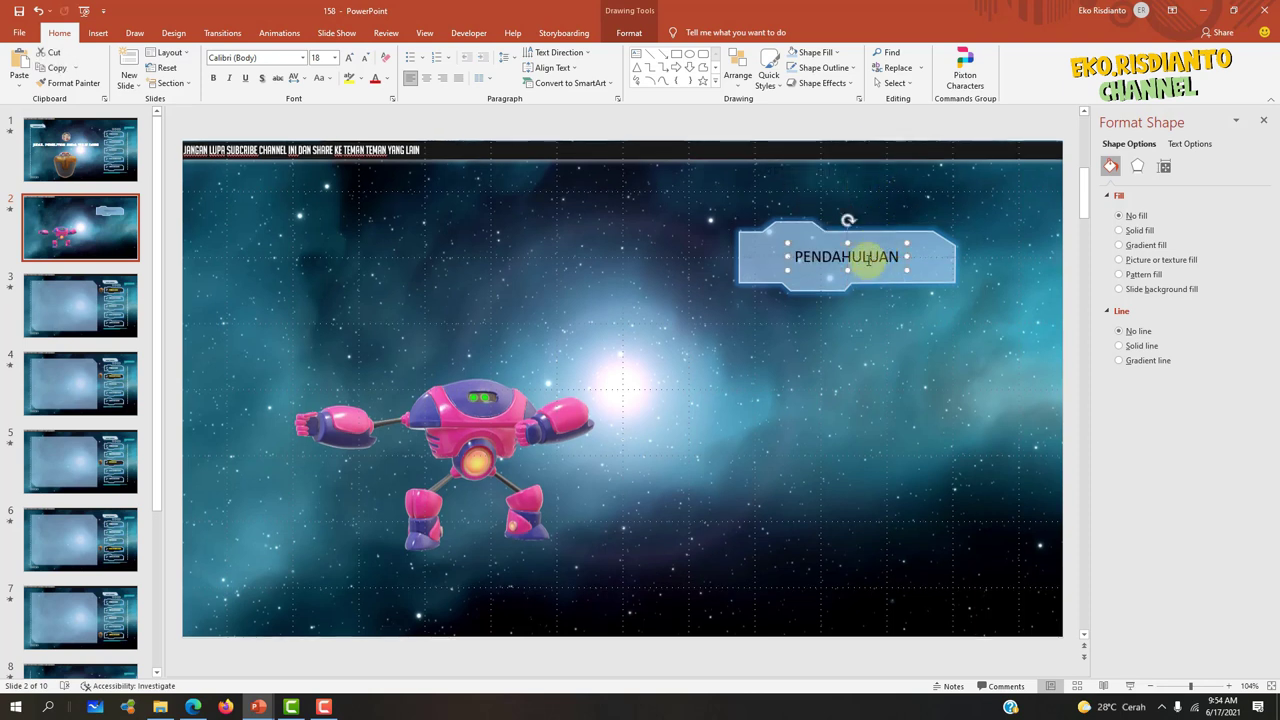
# - Set PENDAHULUAN in BigNoodleTitling at 24 pt and re-centre its box in the banner
pyautogui.doubleClick(868, 257)
pyautogui.click(268, 58)
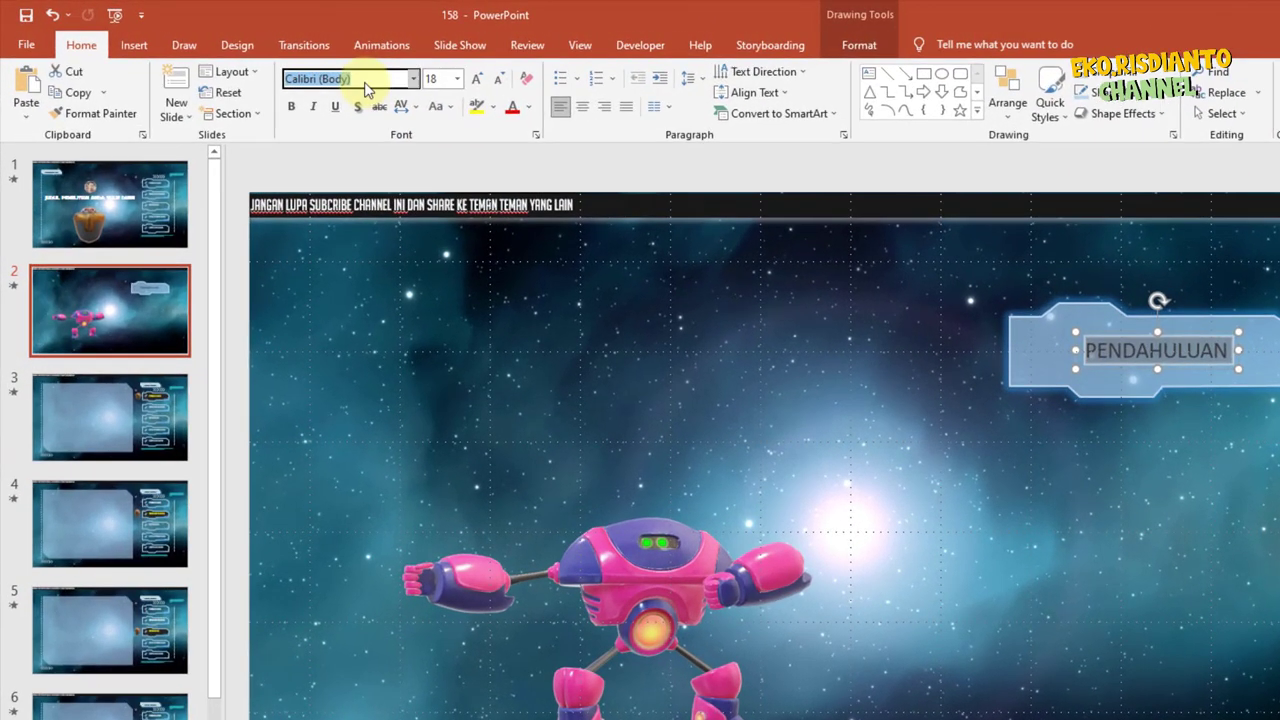
pyautogui.write('BigNoodleTitling')
pyautogui.press('Return')
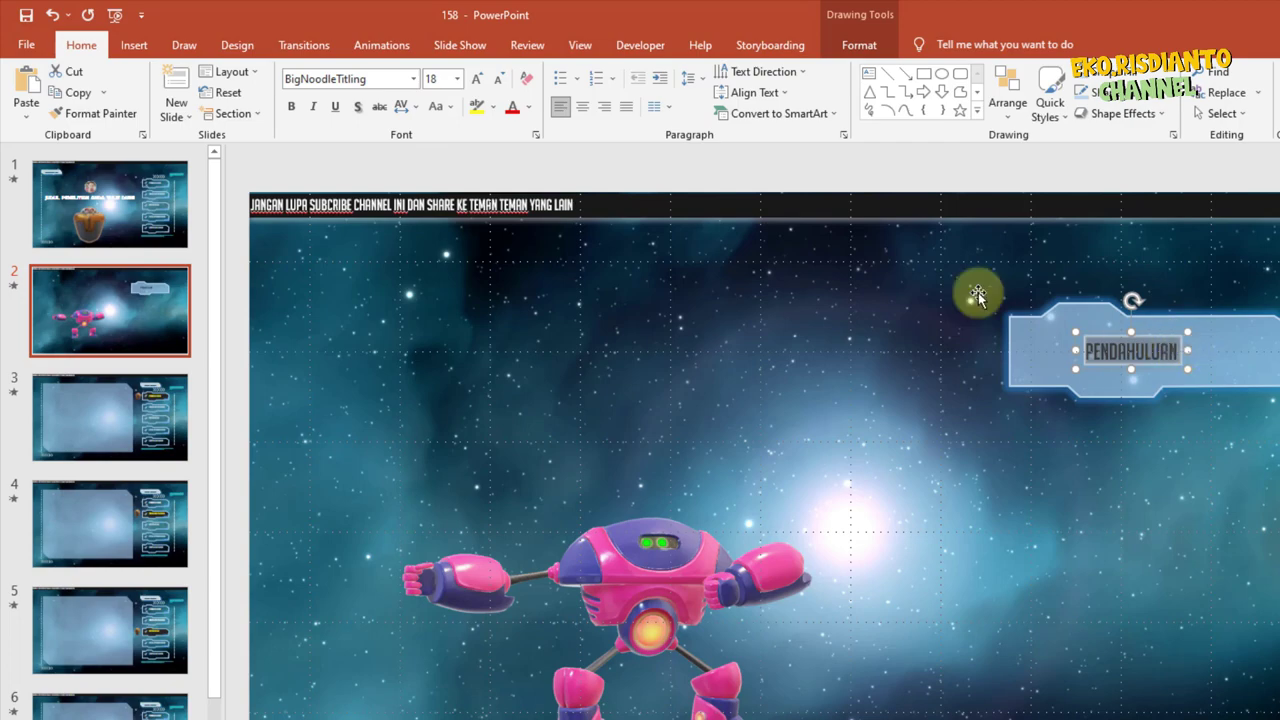
pyautogui.click(476, 78)
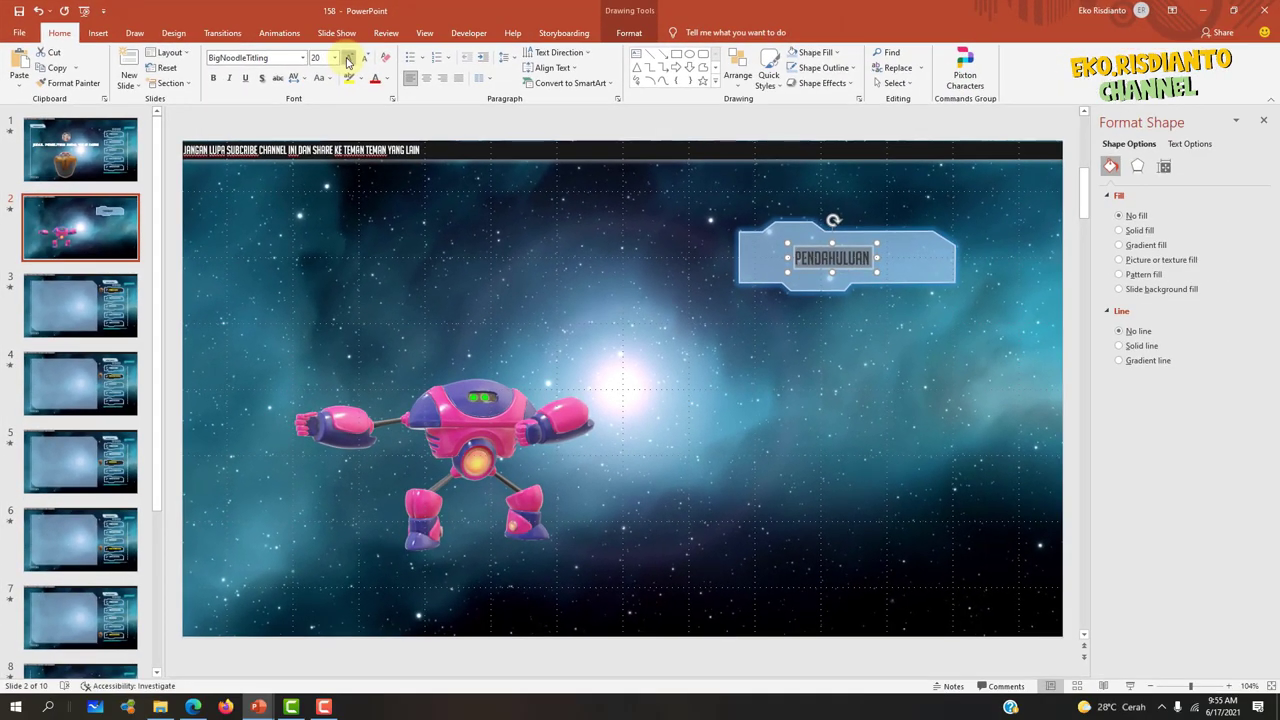
pyautogui.click(348, 59)
pyautogui.click(348, 59)
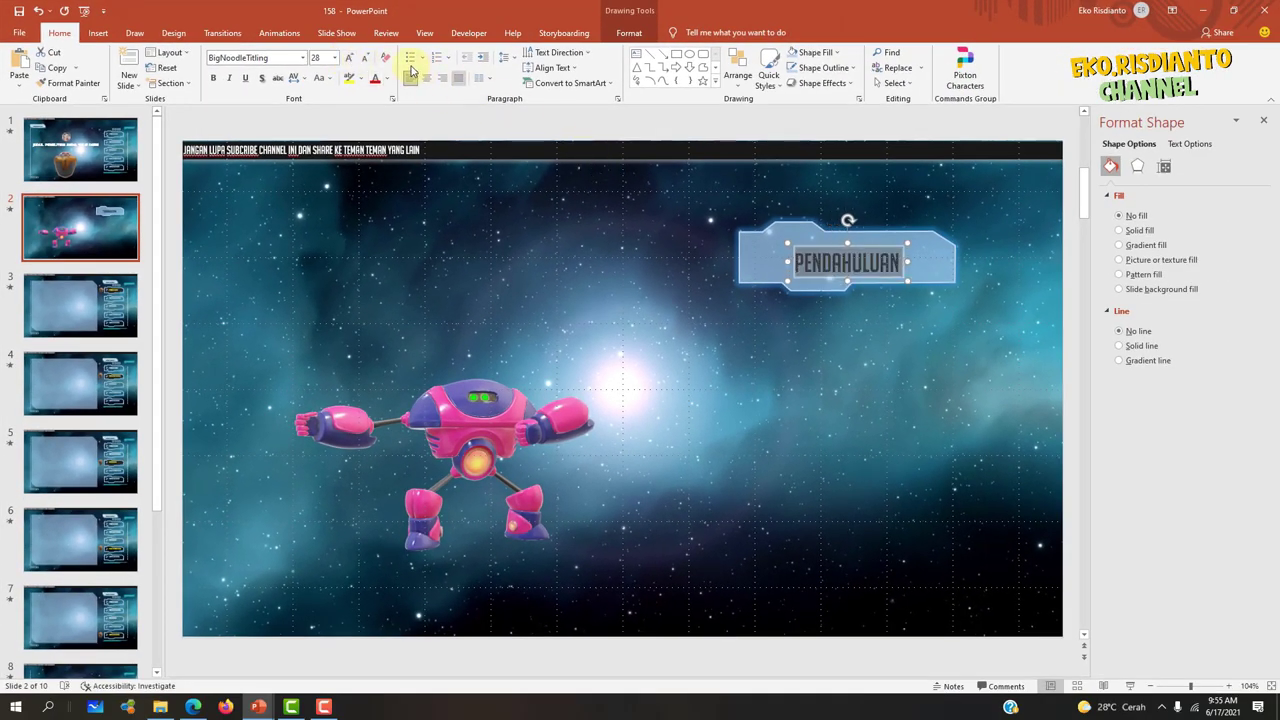
pyautogui.click(366, 58)
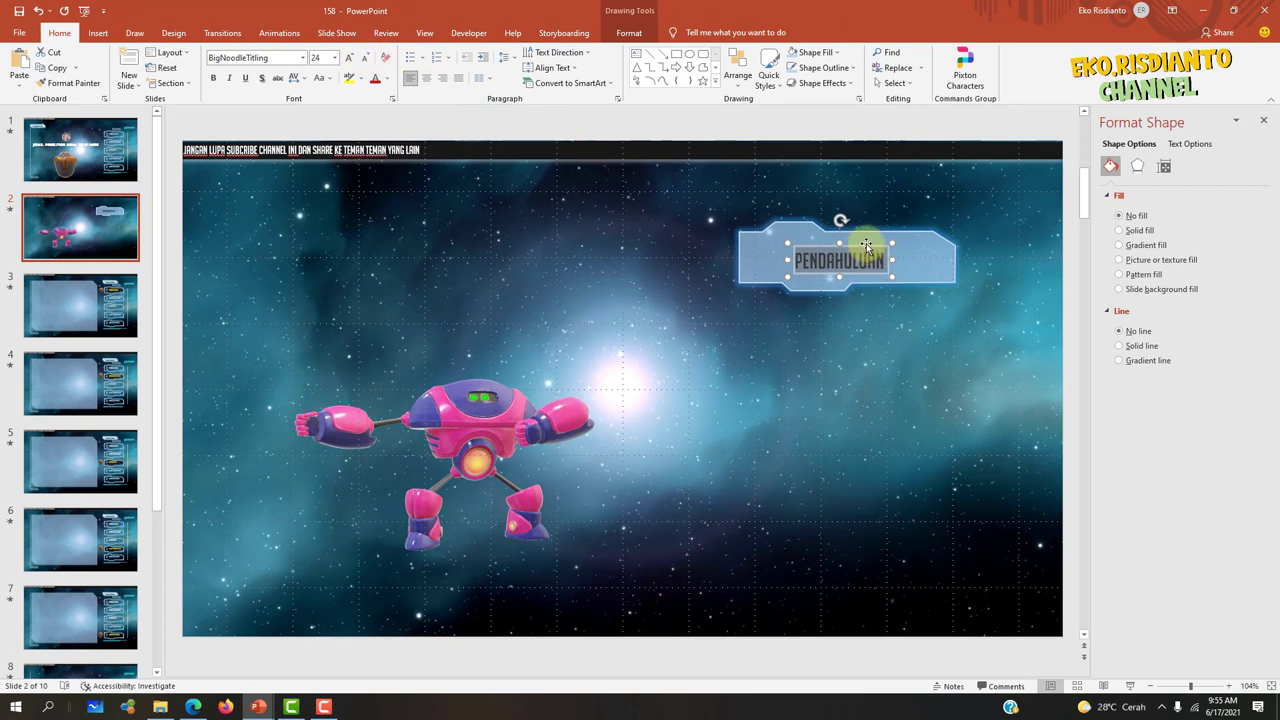
pyautogui.moveTo(866, 246); pyautogui.dragTo(883, 237)
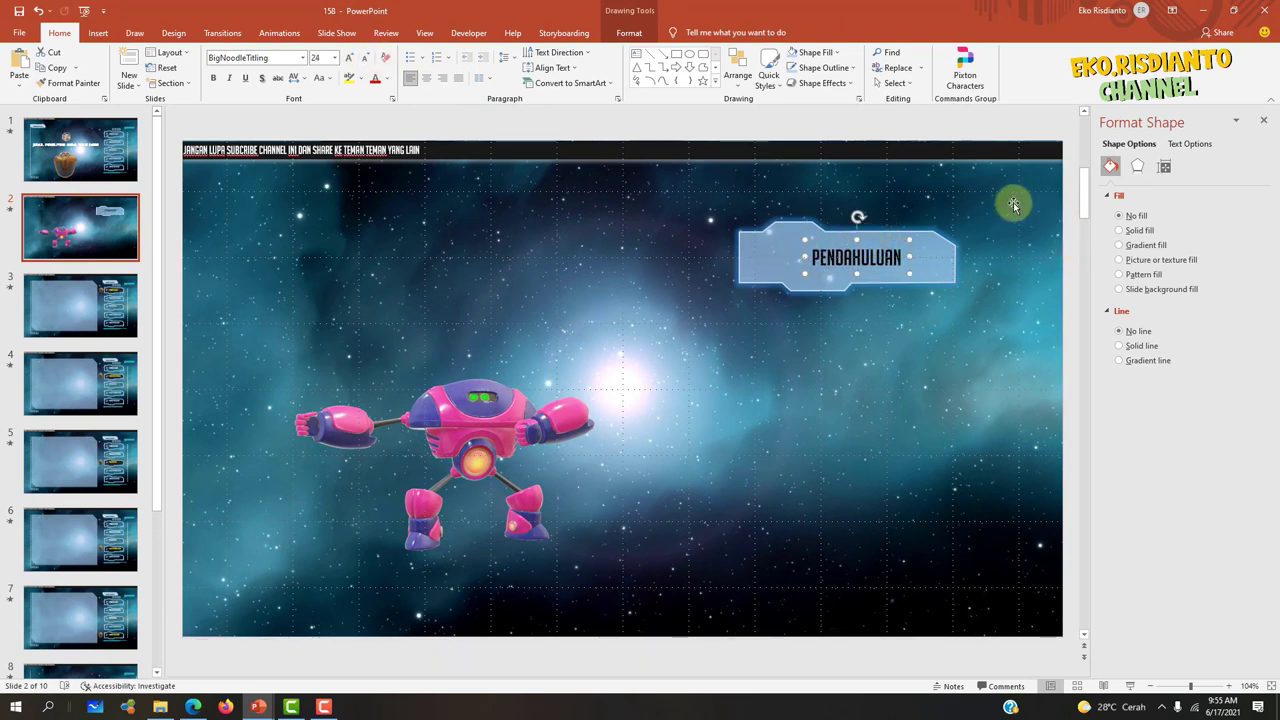
# - Give the PENDAHULUAN text a new font colour and check the result
pyautogui.click(868, 261)
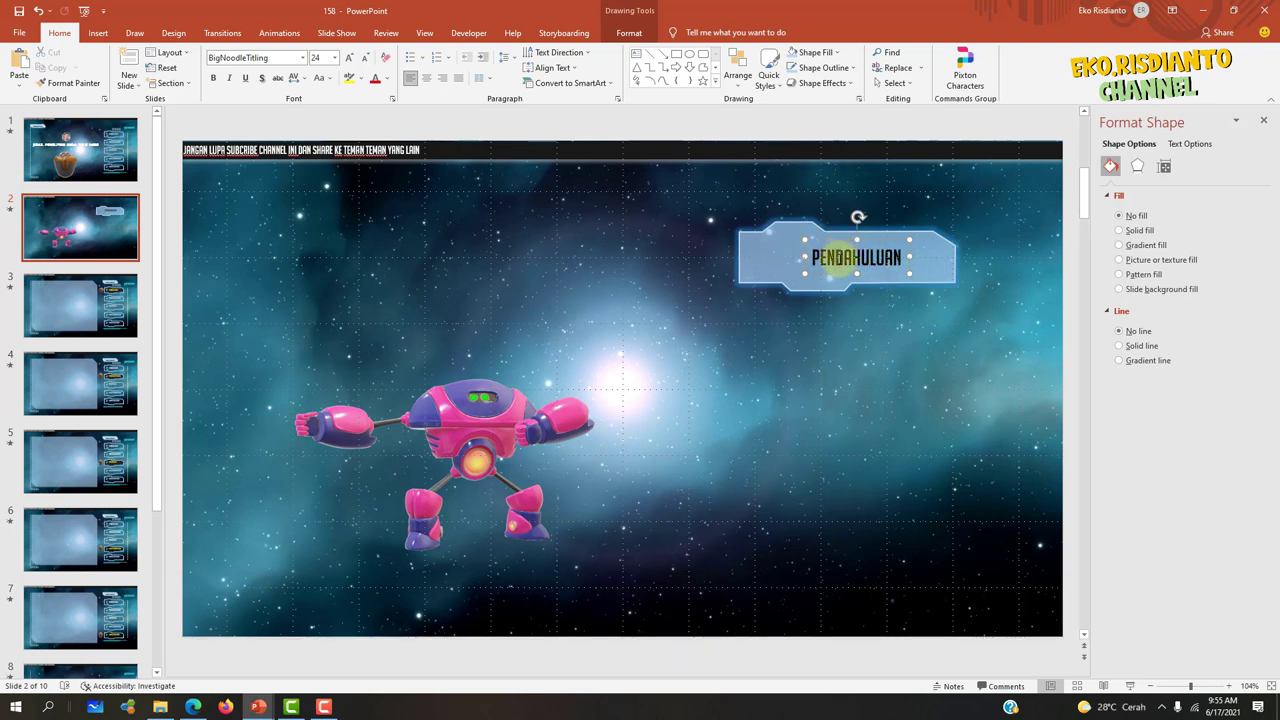
pyautogui.doubleClick(838, 258)
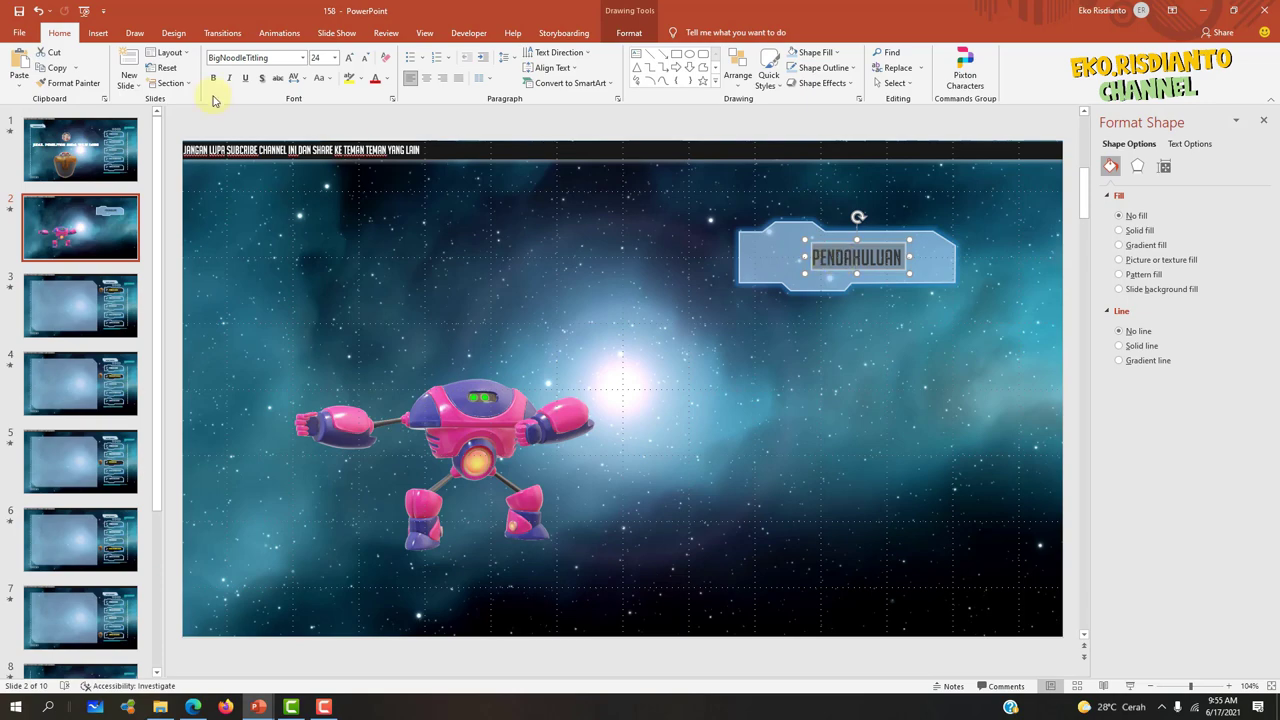
pyautogui.click(386, 82)
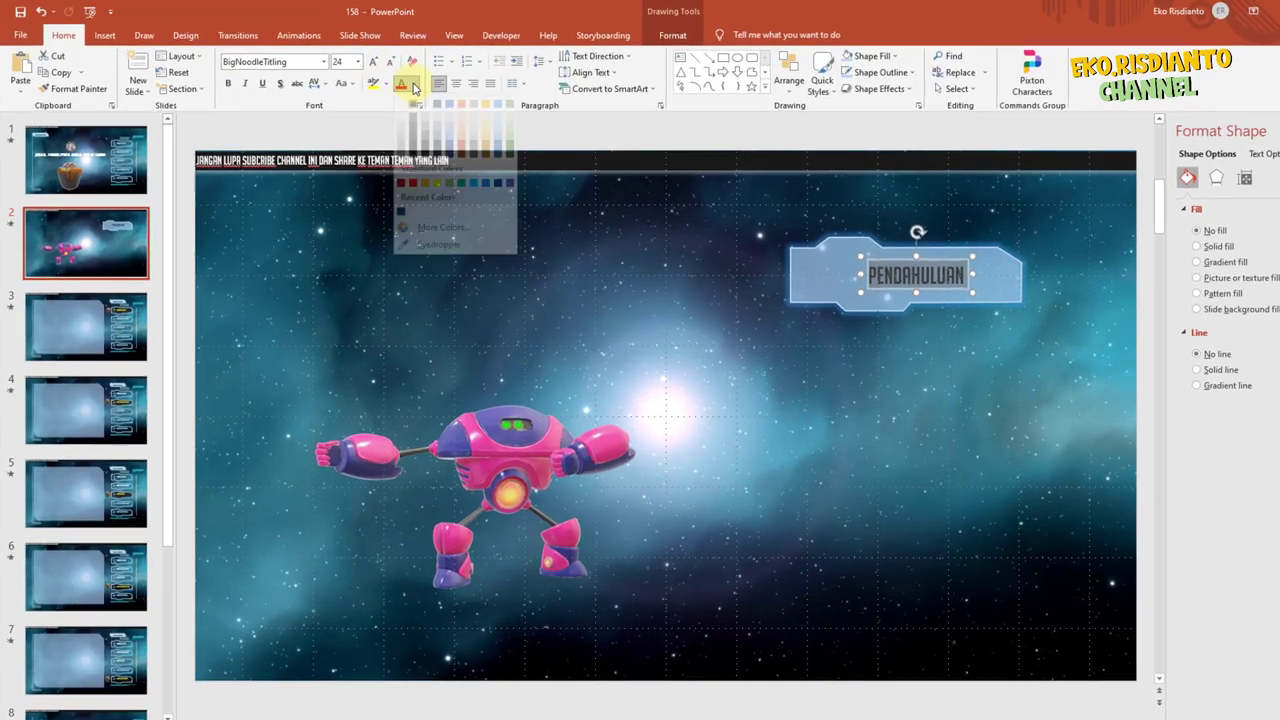
pyautogui.click(376, 111)
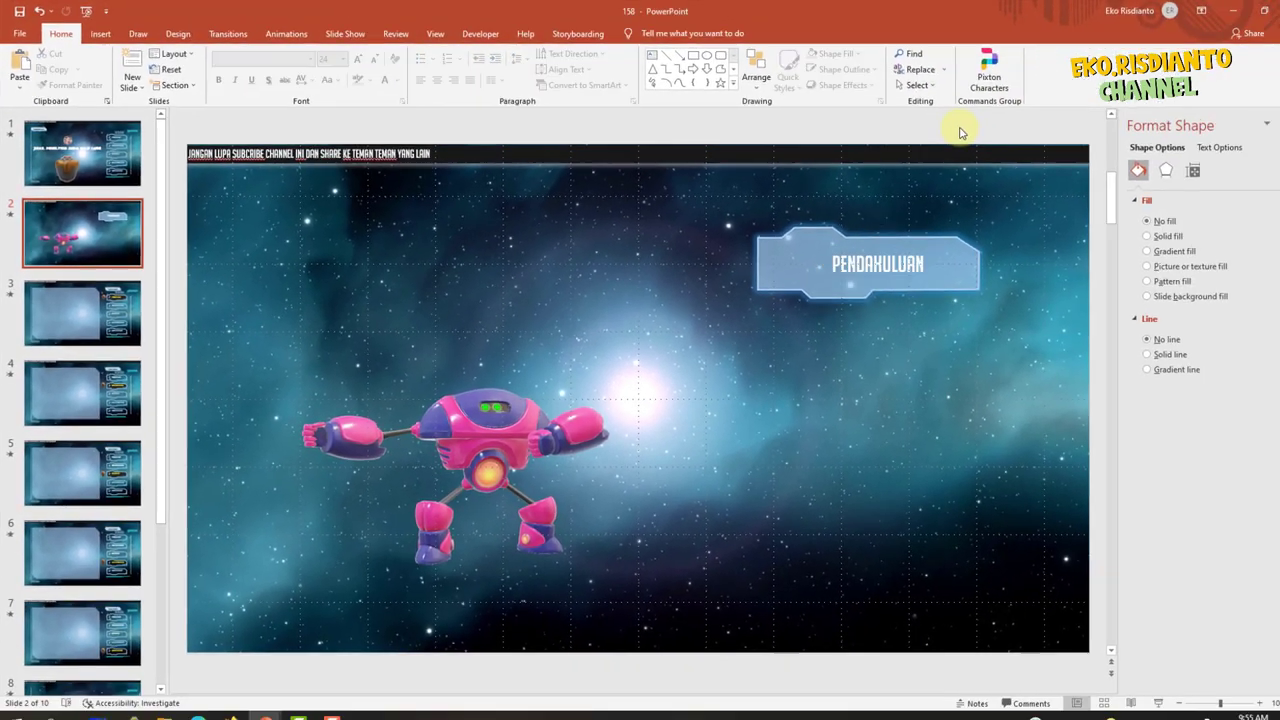
pyautogui.click(843, 271)
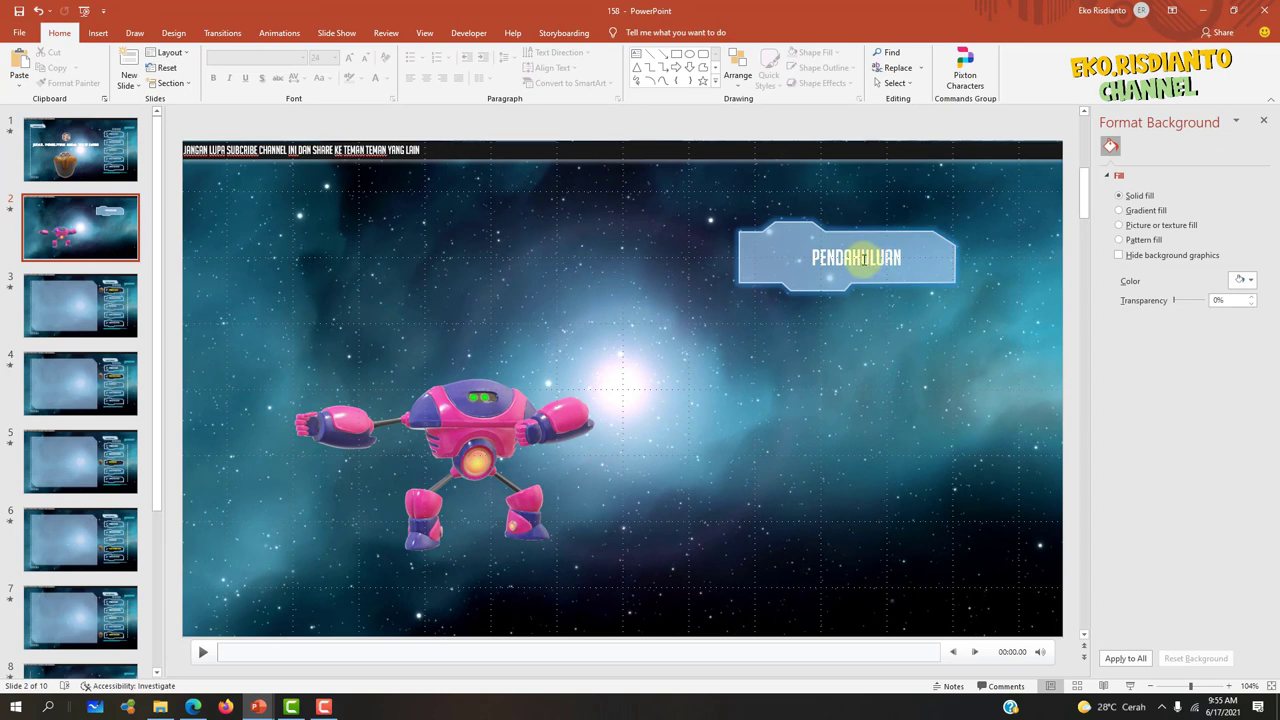
pyautogui.click(860, 258)
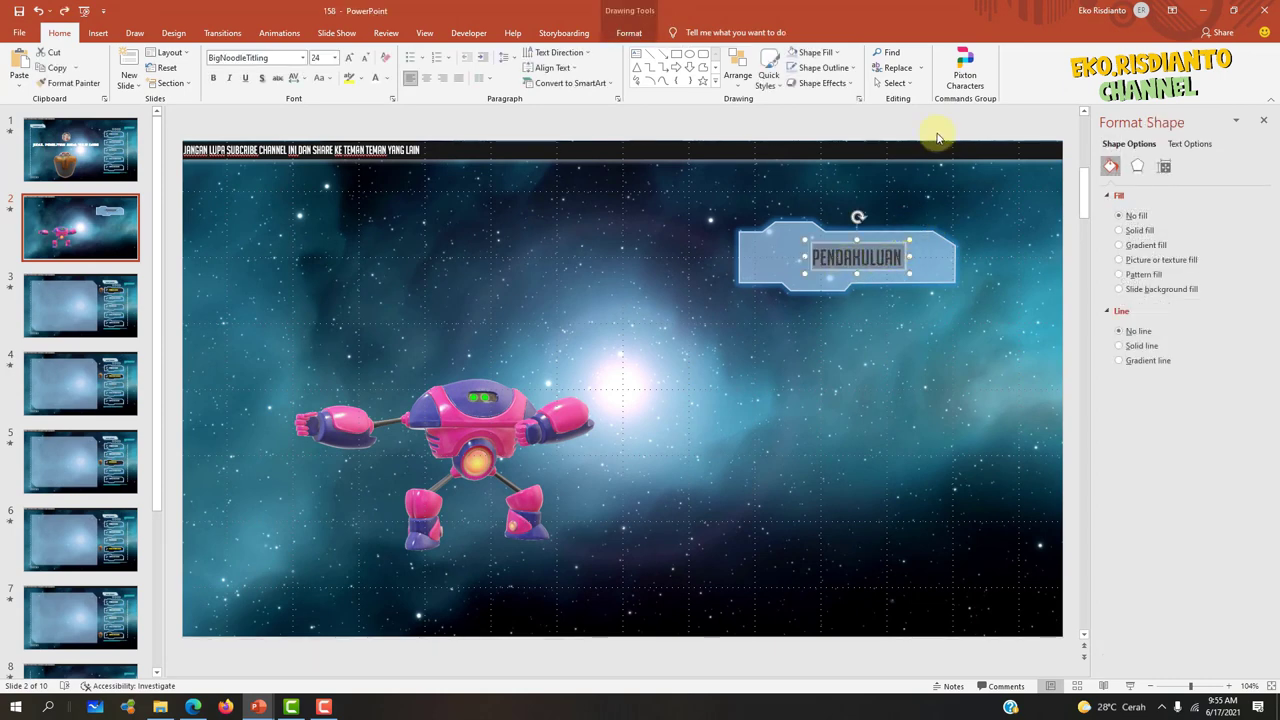
pyautogui.click(935, 128)
# - Compare slide 2 against slide 1, then open the Icons library from Insert
pyautogui.click(130, 130)
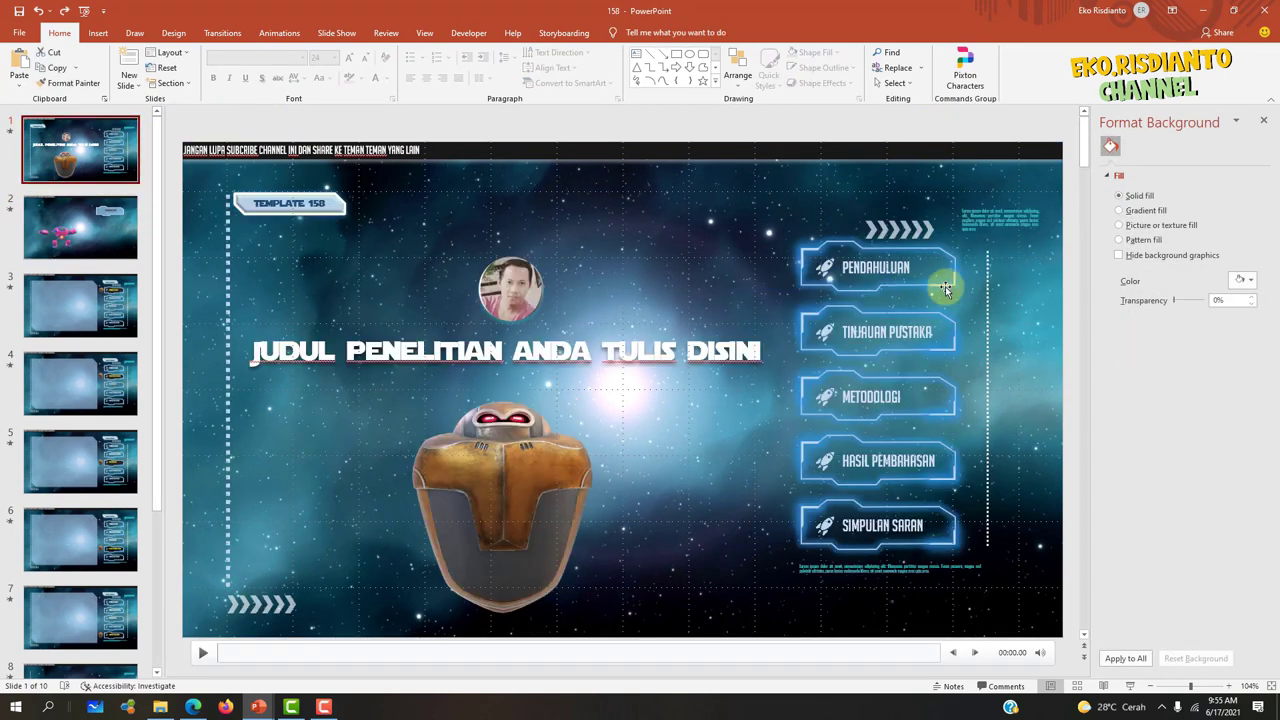
pyautogui.click(104, 232)
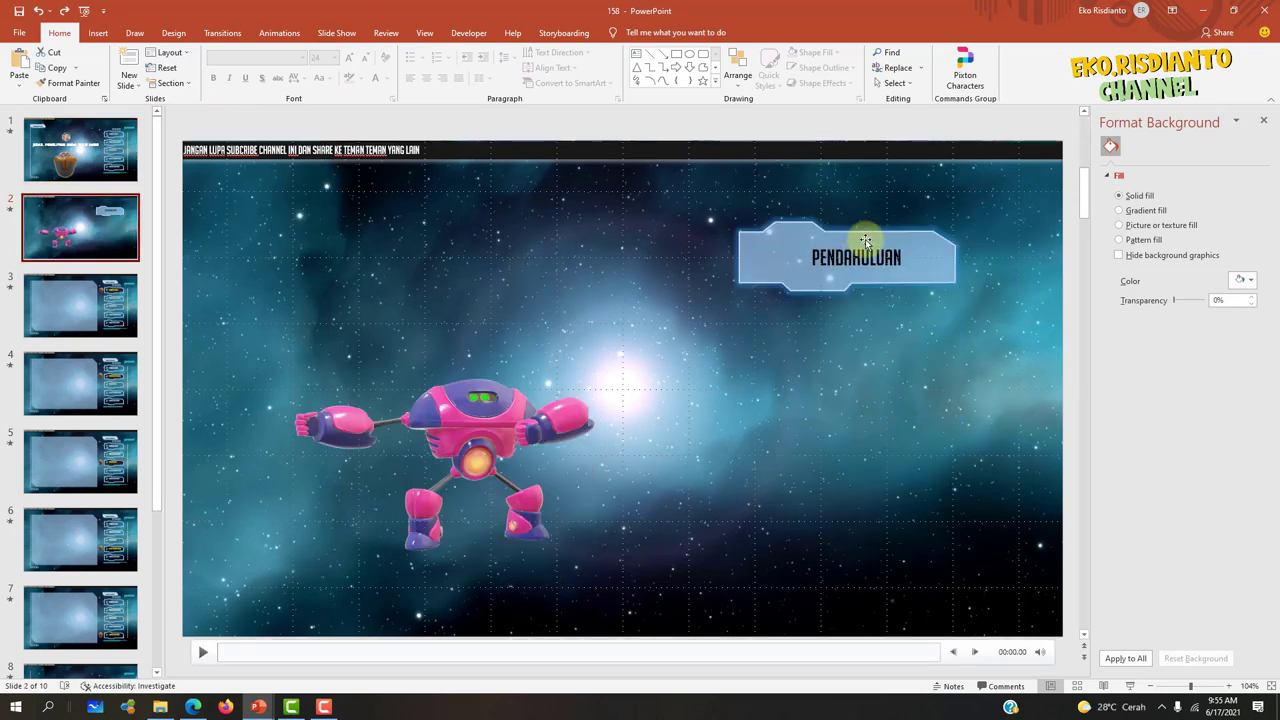
pyautogui.click(105, 135)
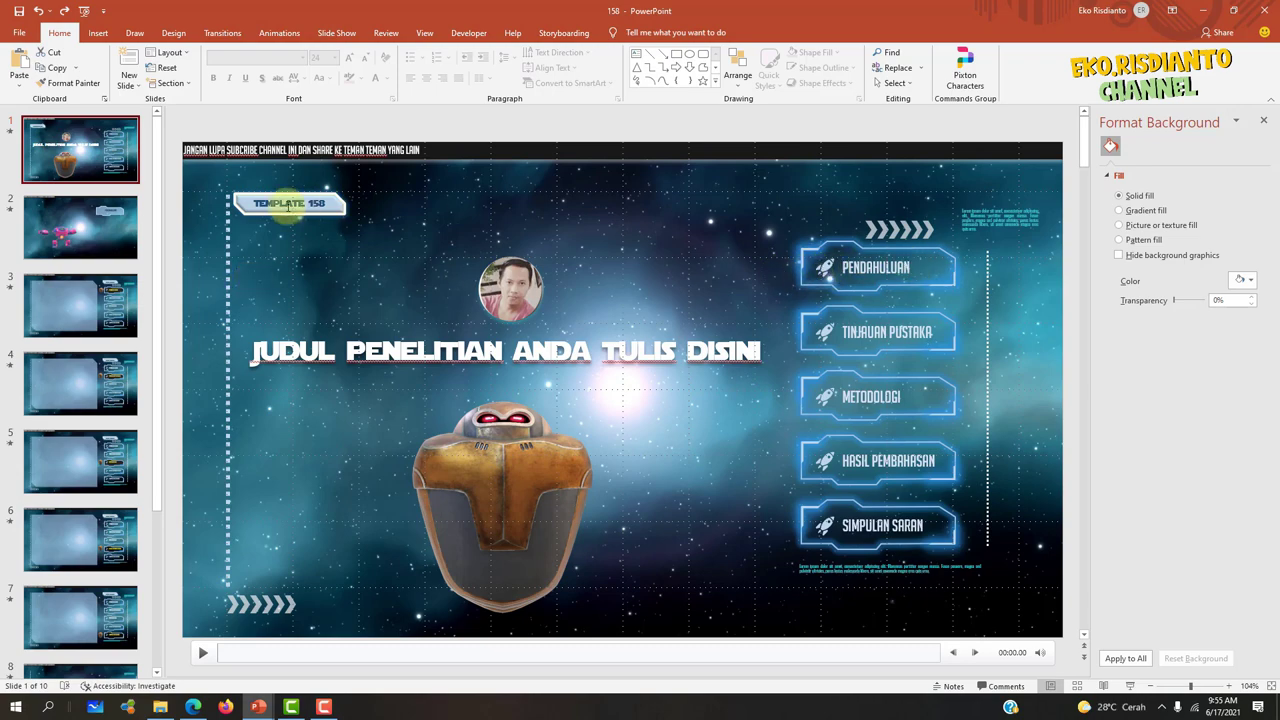
pyautogui.click(112, 238)
pyautogui.click(98, 32)
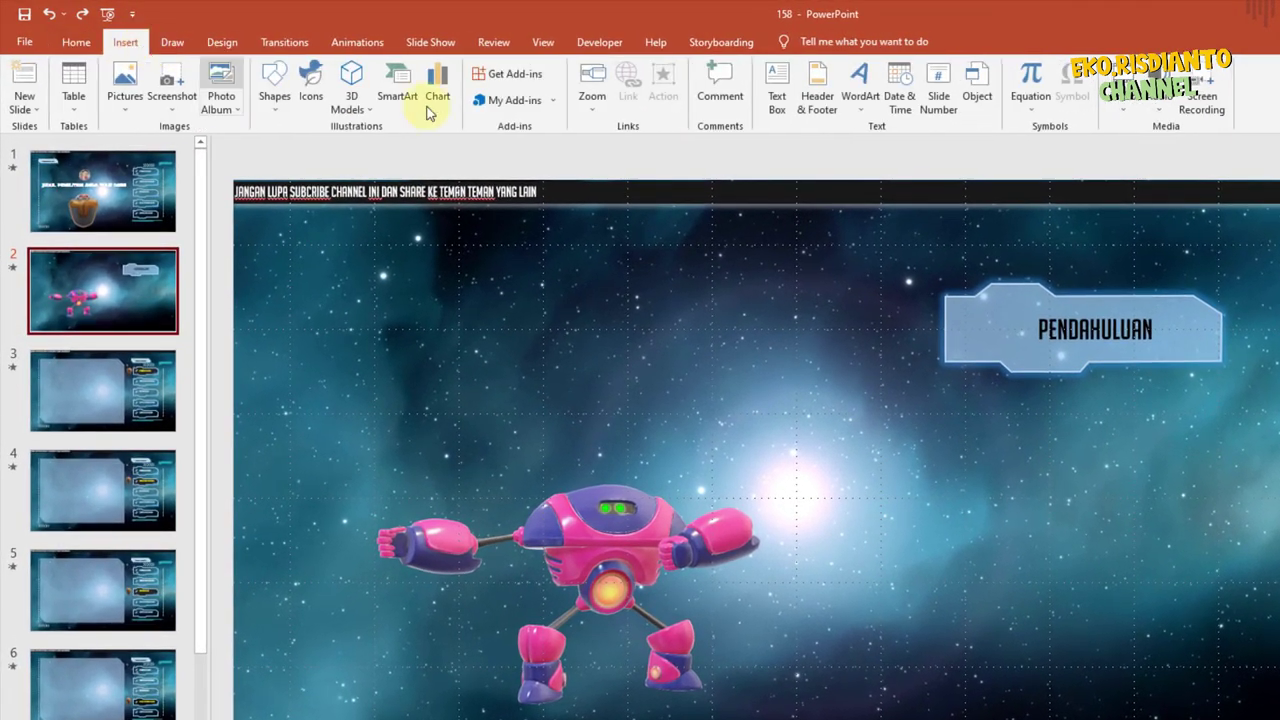
pyautogui.click(310, 88)
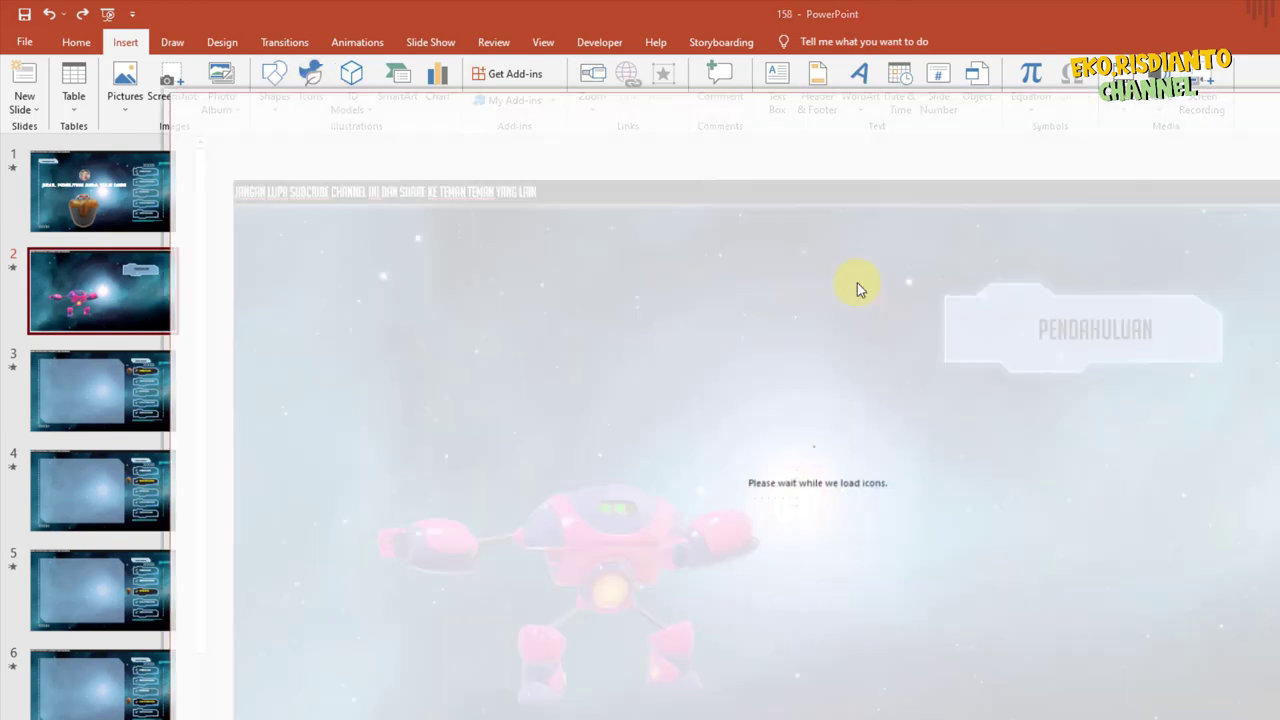
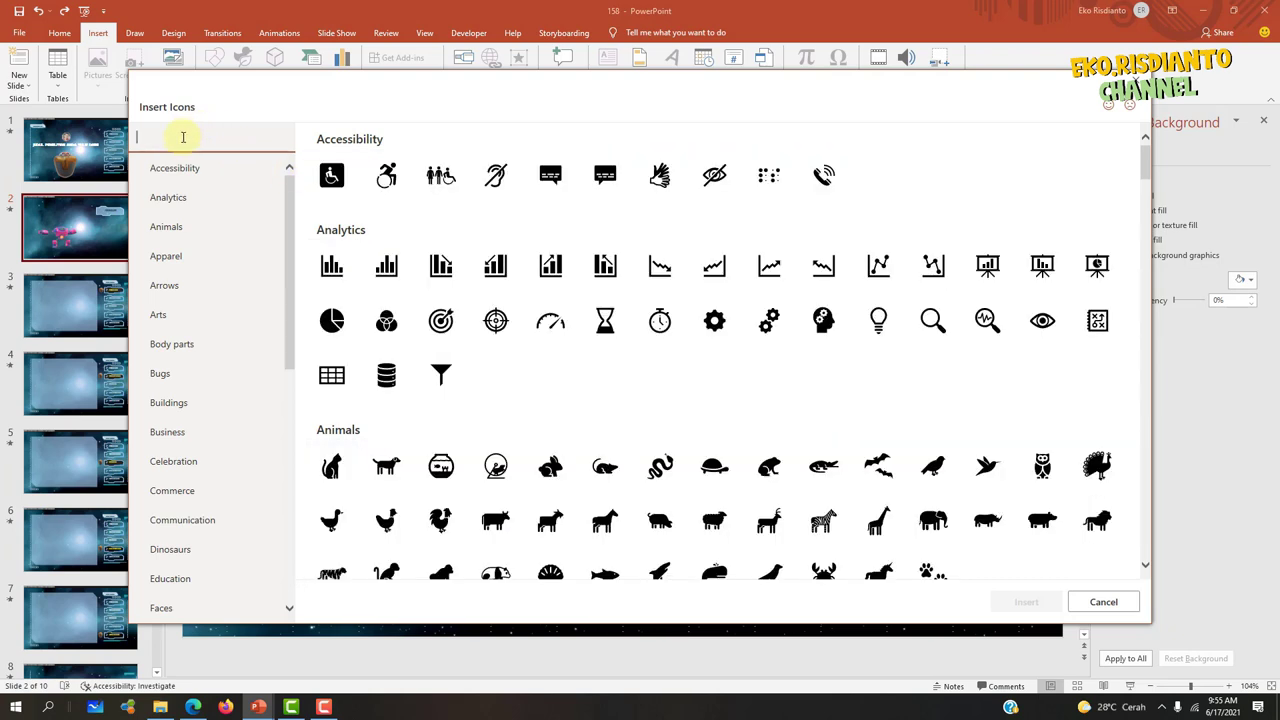
# - Search icons for 'RO' and insert the rocket icon onto slide 2 beside the robot
pyautogui.write('R')
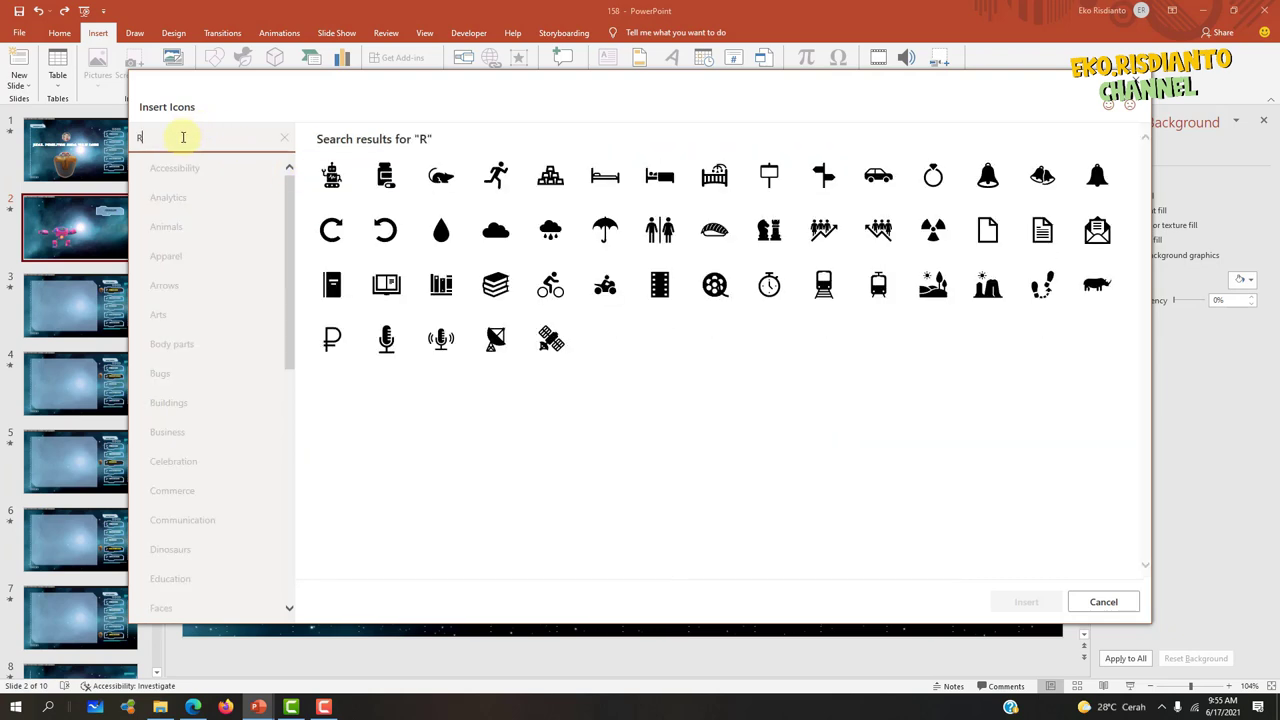
pyautogui.write('O')
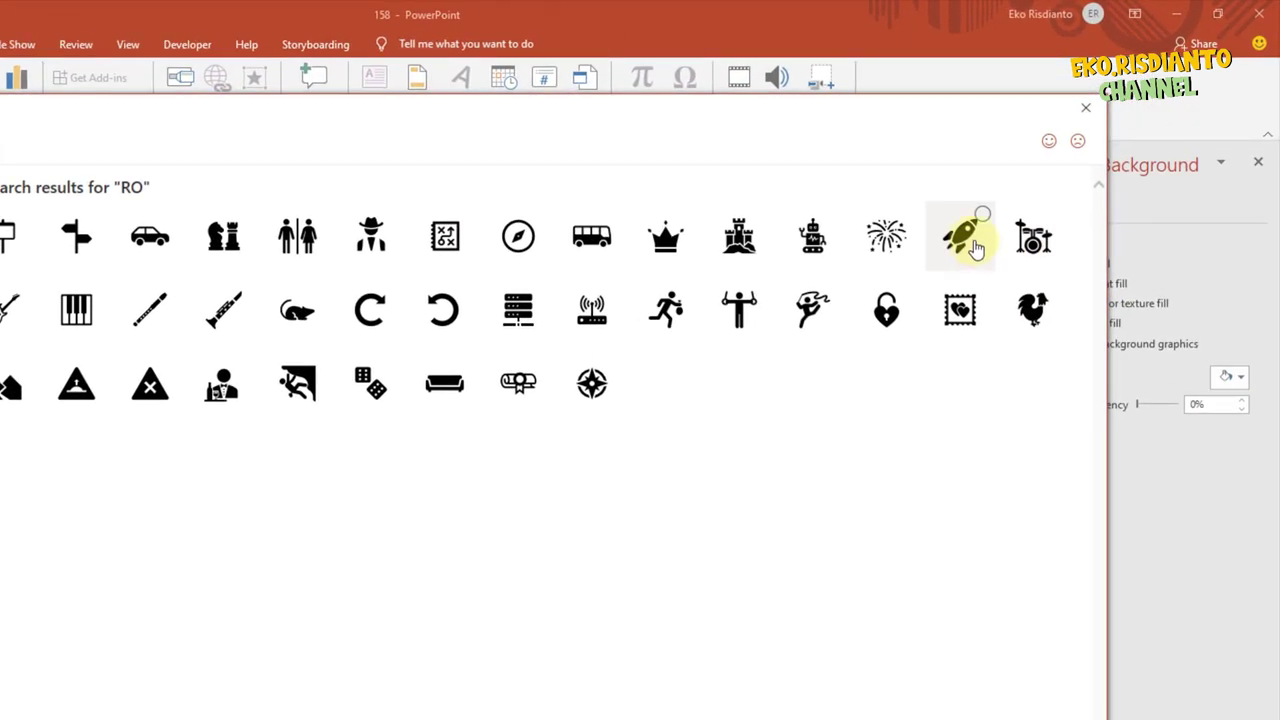
pyautogui.click(975, 248)
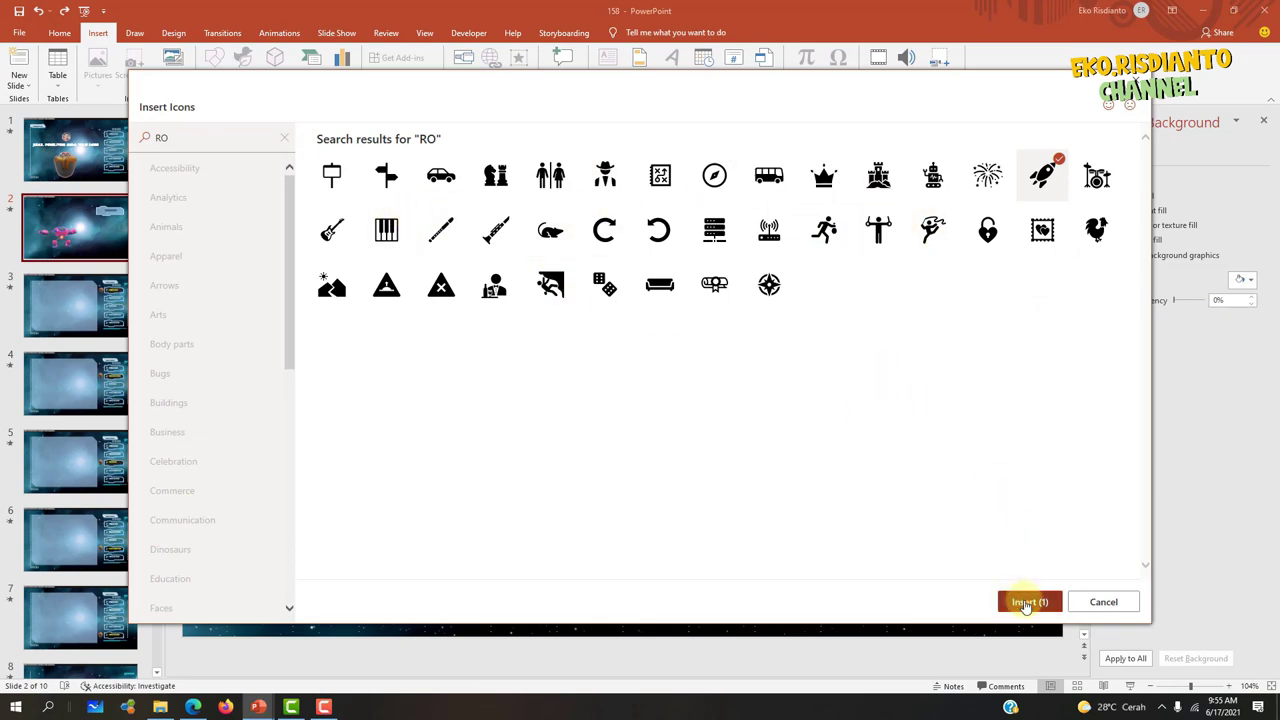
pyautogui.click(1025, 603)
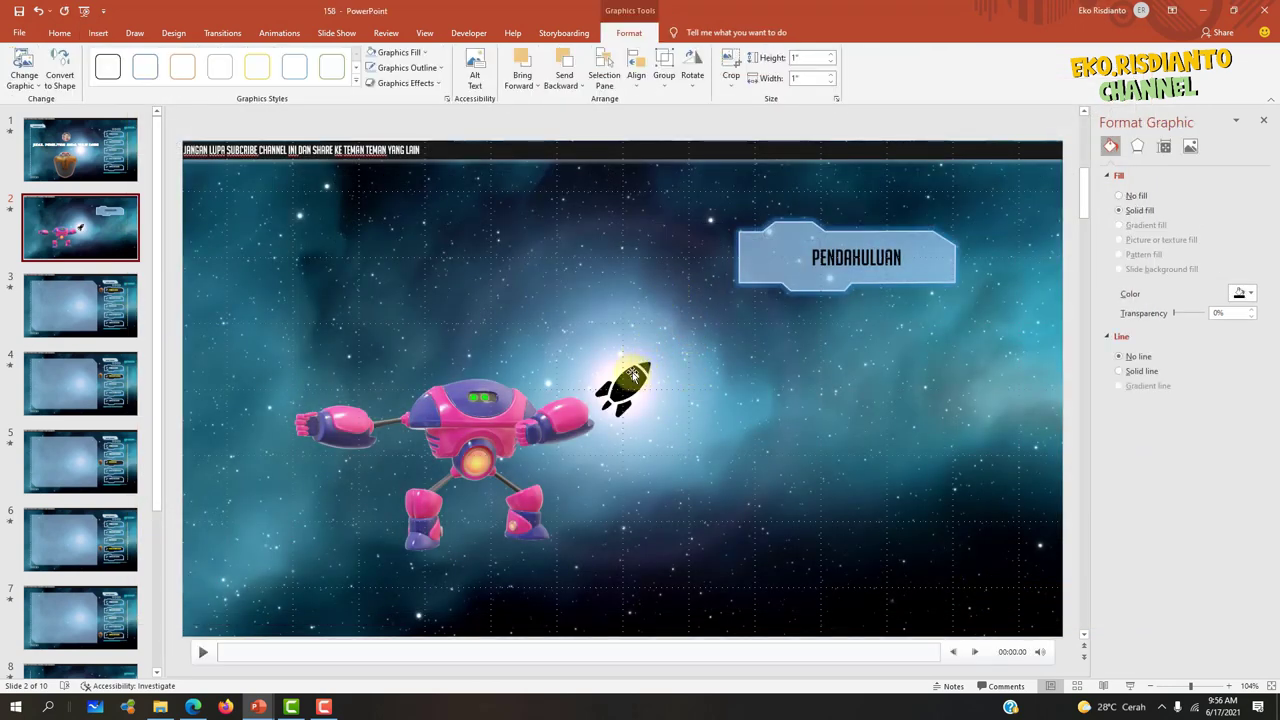
pyautogui.click(632, 375)
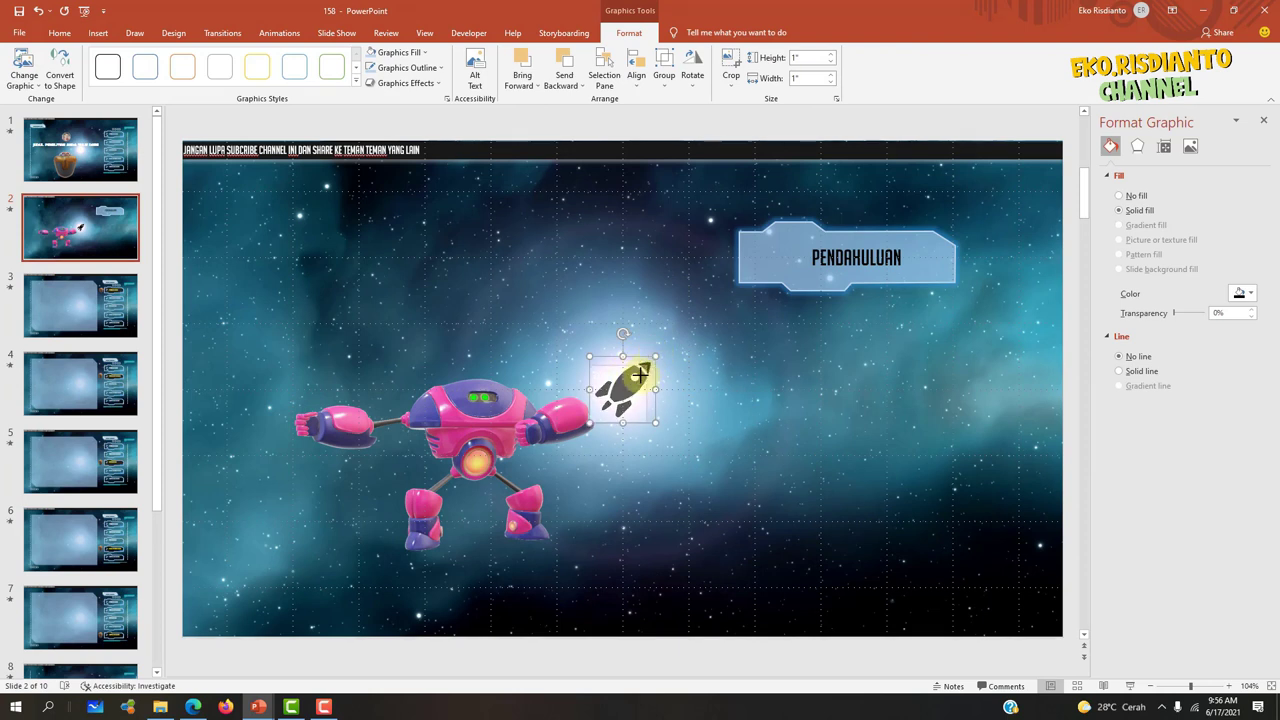
# - Resize the rocket icon to 0.51 inches and set it at the PENDAHULUAN banner's left end
pyautogui.moveTo(655, 356)
pyautogui.mouseDown()
pyautogui.moveTo(631, 380)
pyautogui.moveTo(773, 264)
pyautogui.mouseUp()
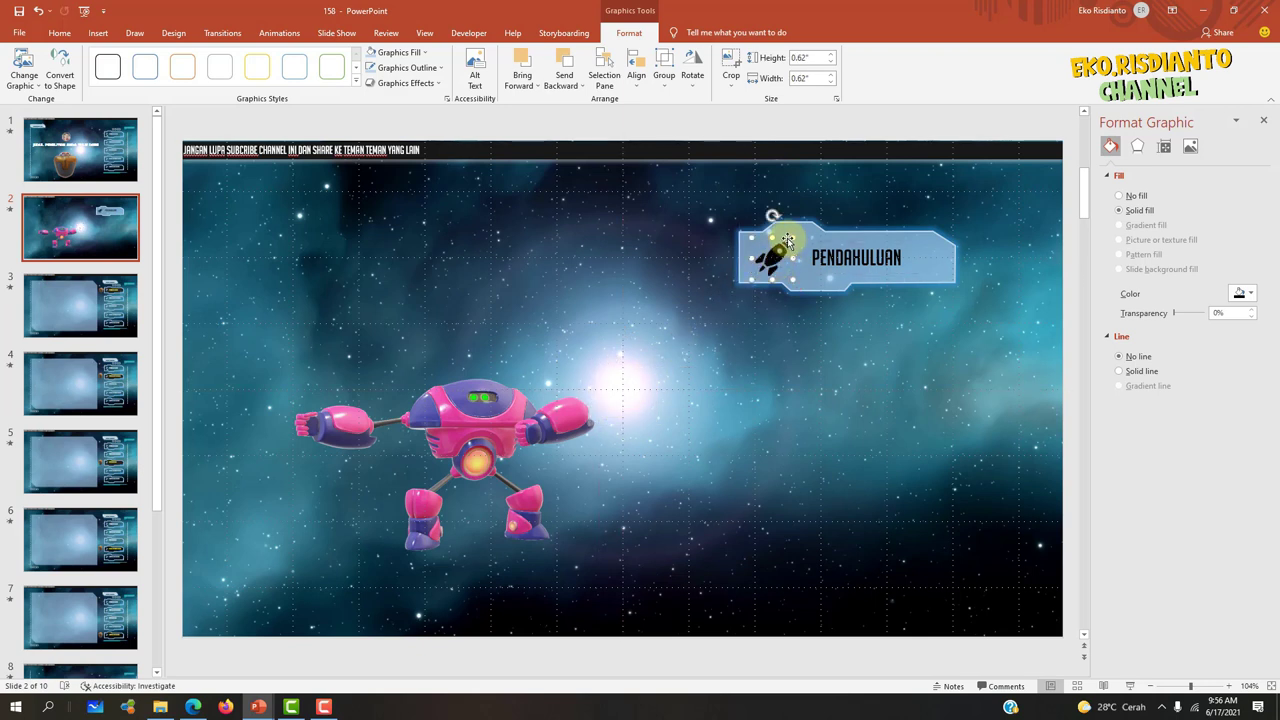
pyautogui.moveTo(789, 239); pyautogui.dragTo(784, 246)
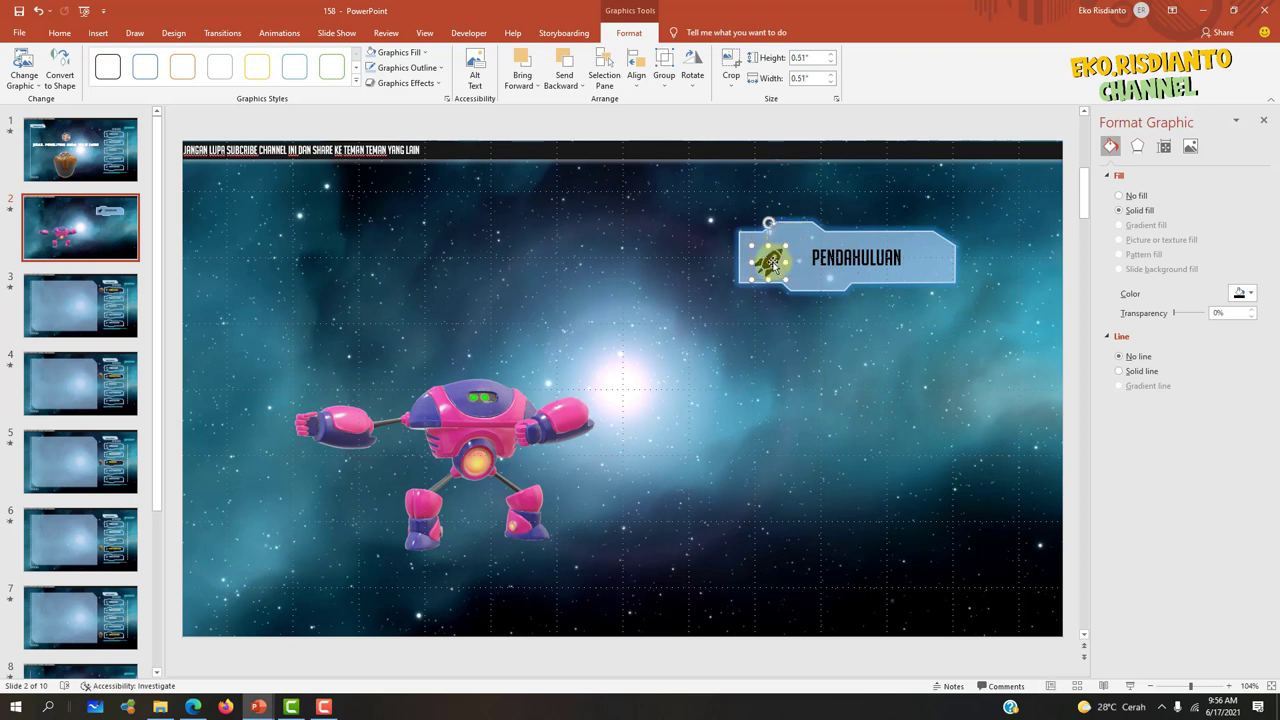
pyautogui.click(777, 252)
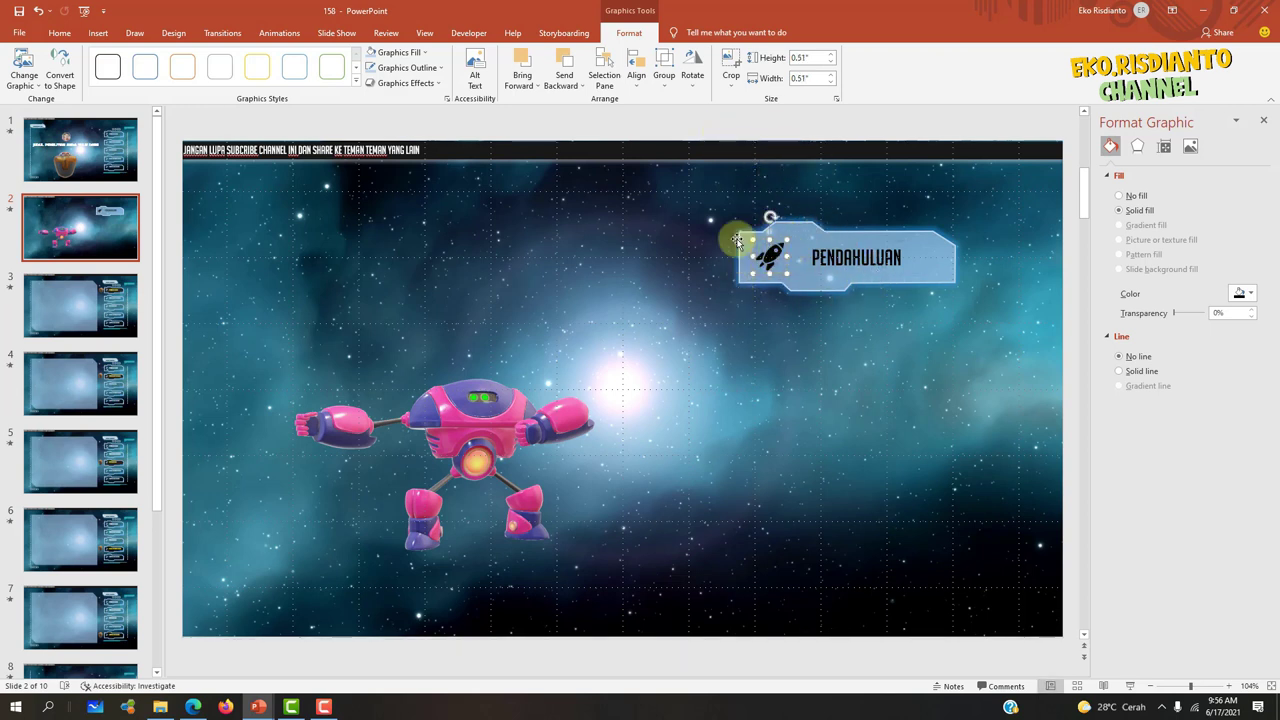
pyautogui.click(80, 150)
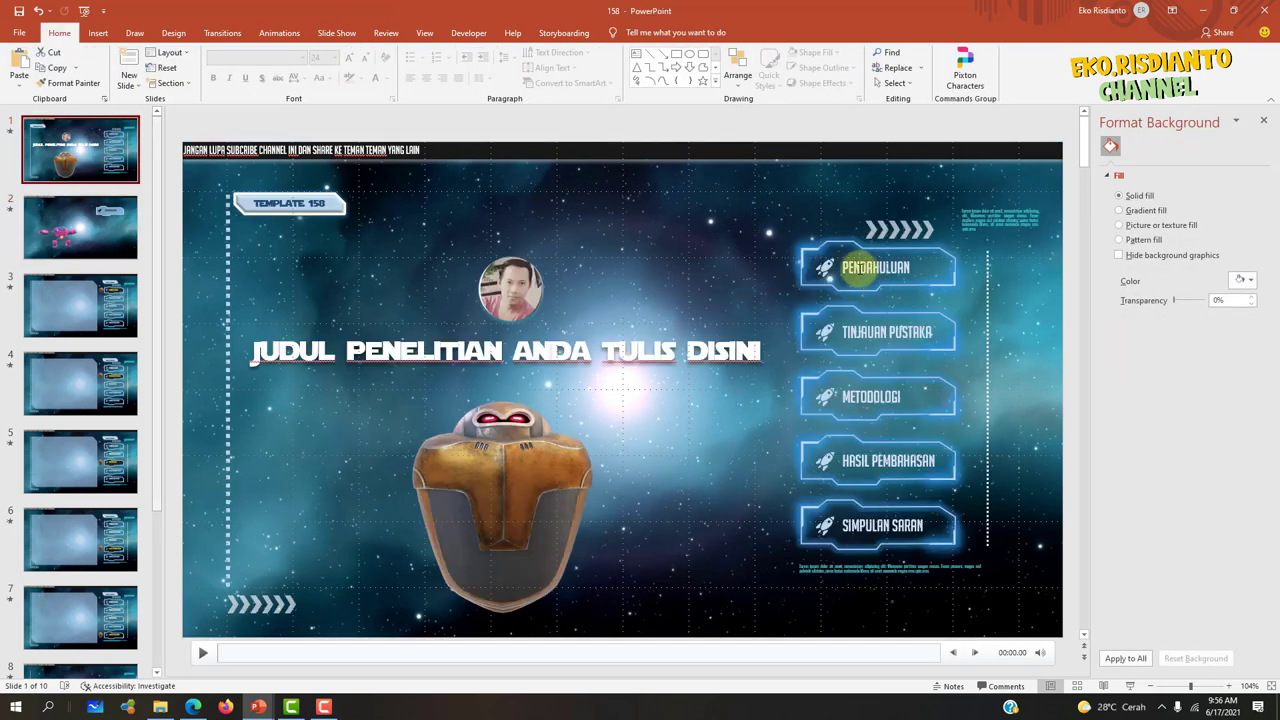
pyautogui.click(133, 215)
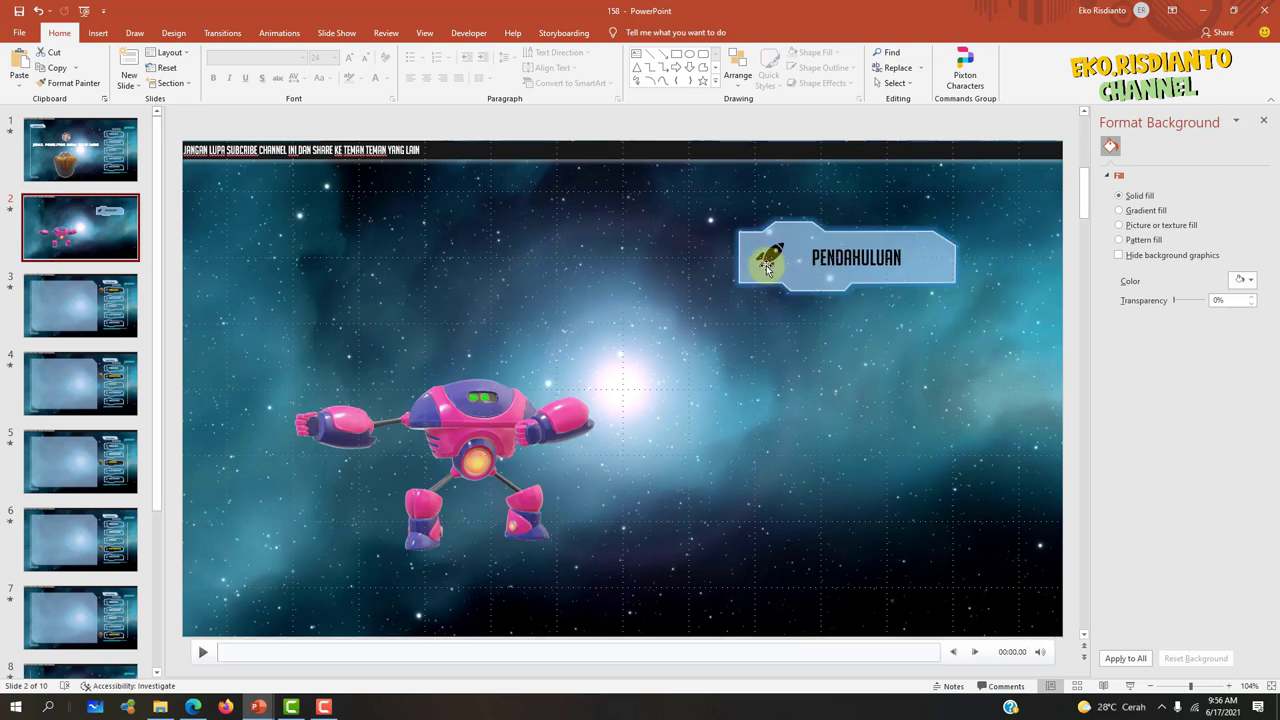
pyautogui.click(768, 262)
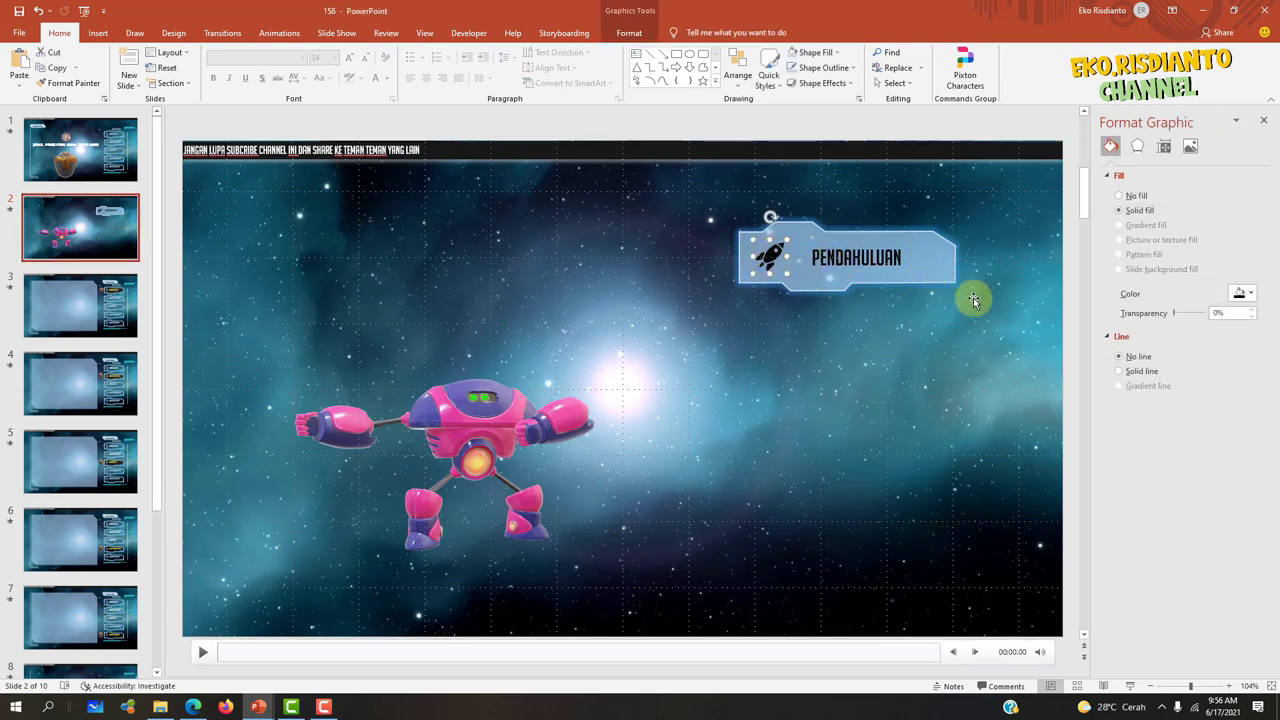
# - Shorten the PENDAHULUAN banner slightly by dragging its right end inward
pyautogui.click(908, 266)
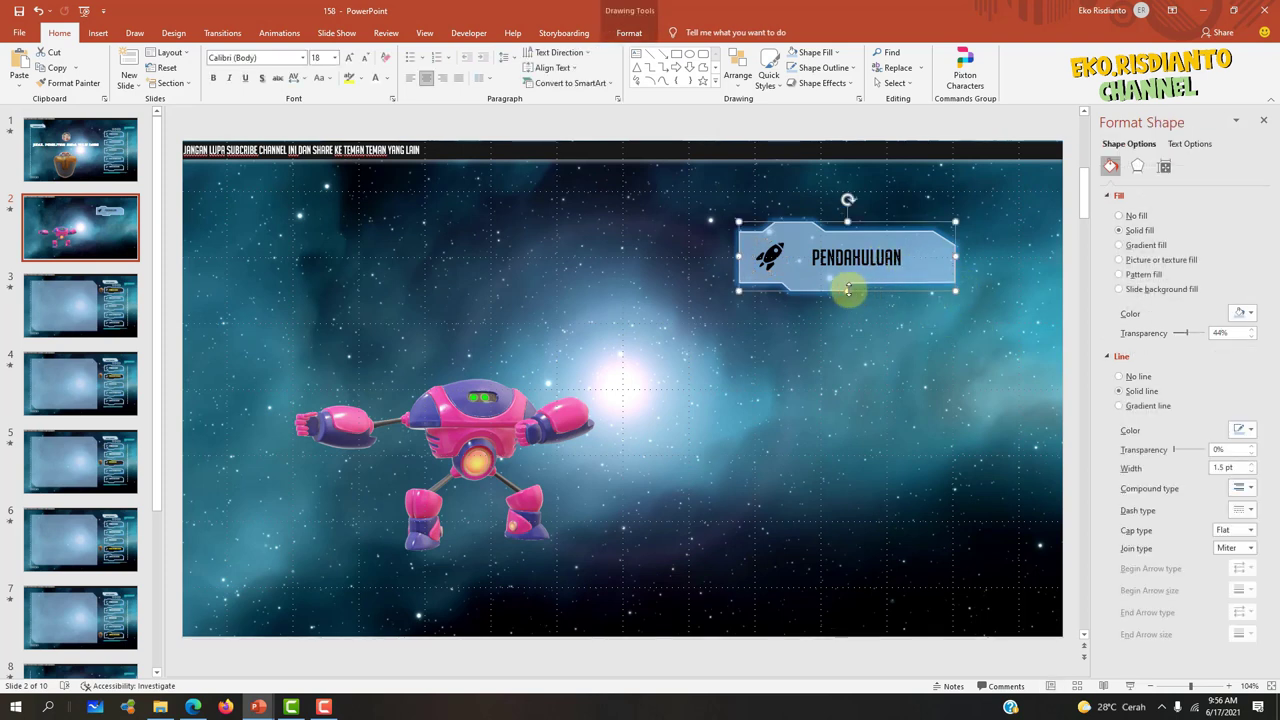
pyautogui.press('Delete')
pyautogui.hotkey('ctrl', 'z')
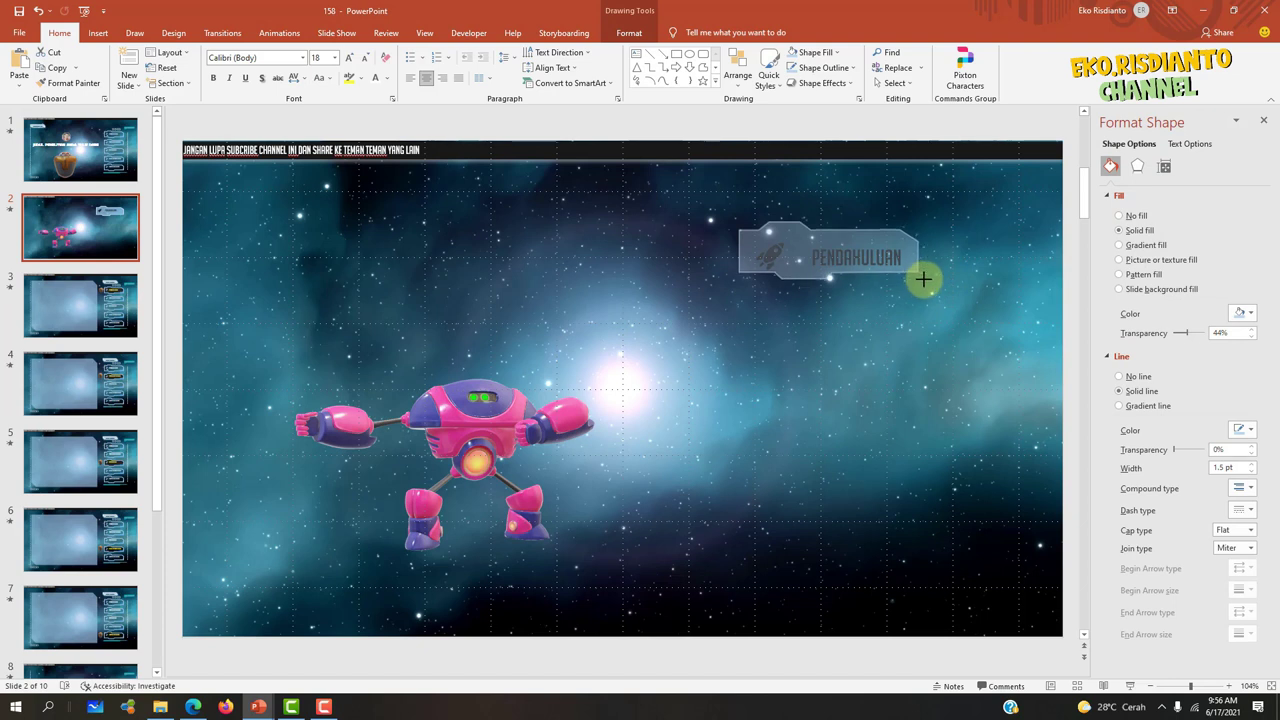
pyautogui.moveTo(923, 279); pyautogui.dragTo(894, 237)
pyautogui.click(886, 263)
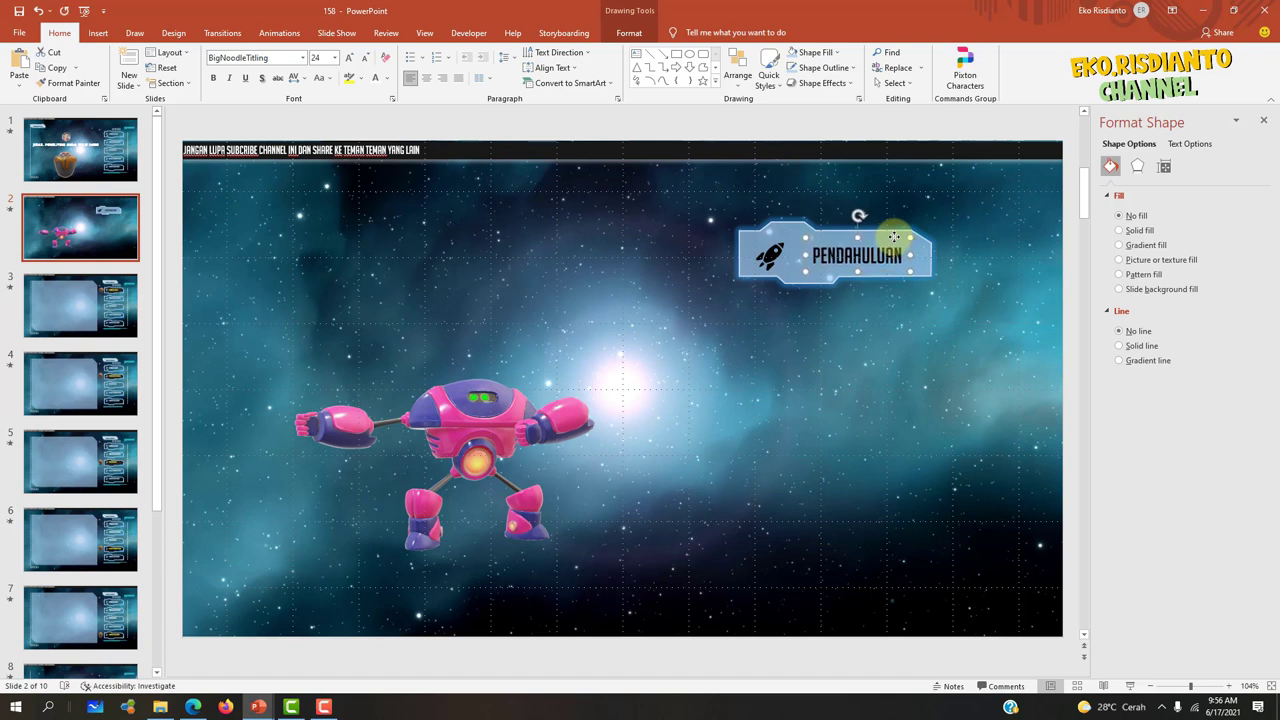
pyautogui.click(770, 255)
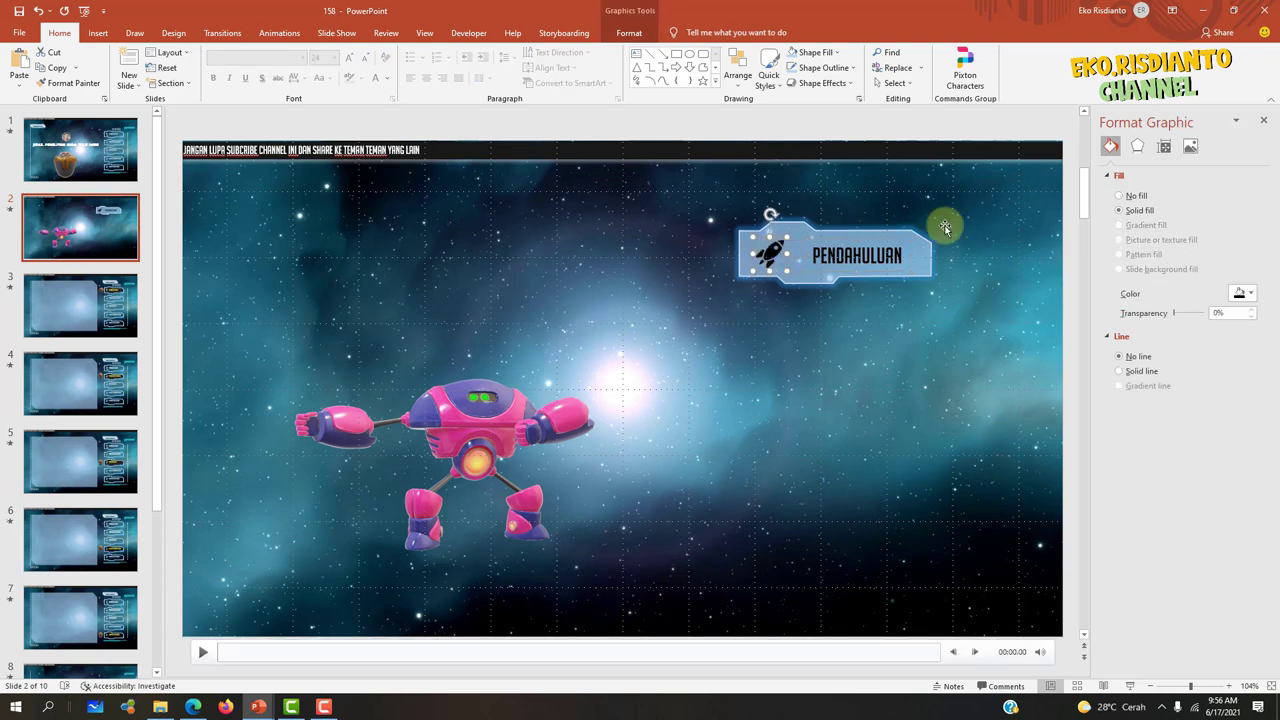
# - Increase the banner's glow to 11 pt using a larger glow preset
pyautogui.click(908, 243)
pyautogui.click(850, 140)
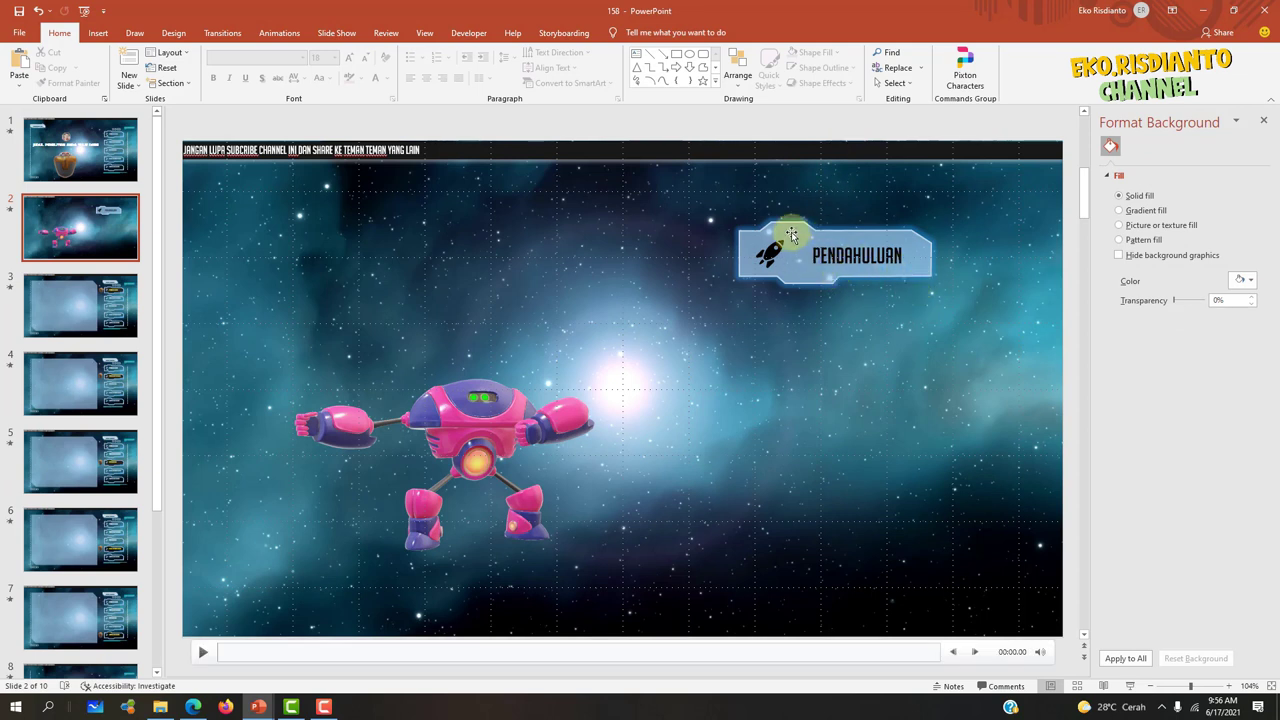
pyautogui.click(791, 234)
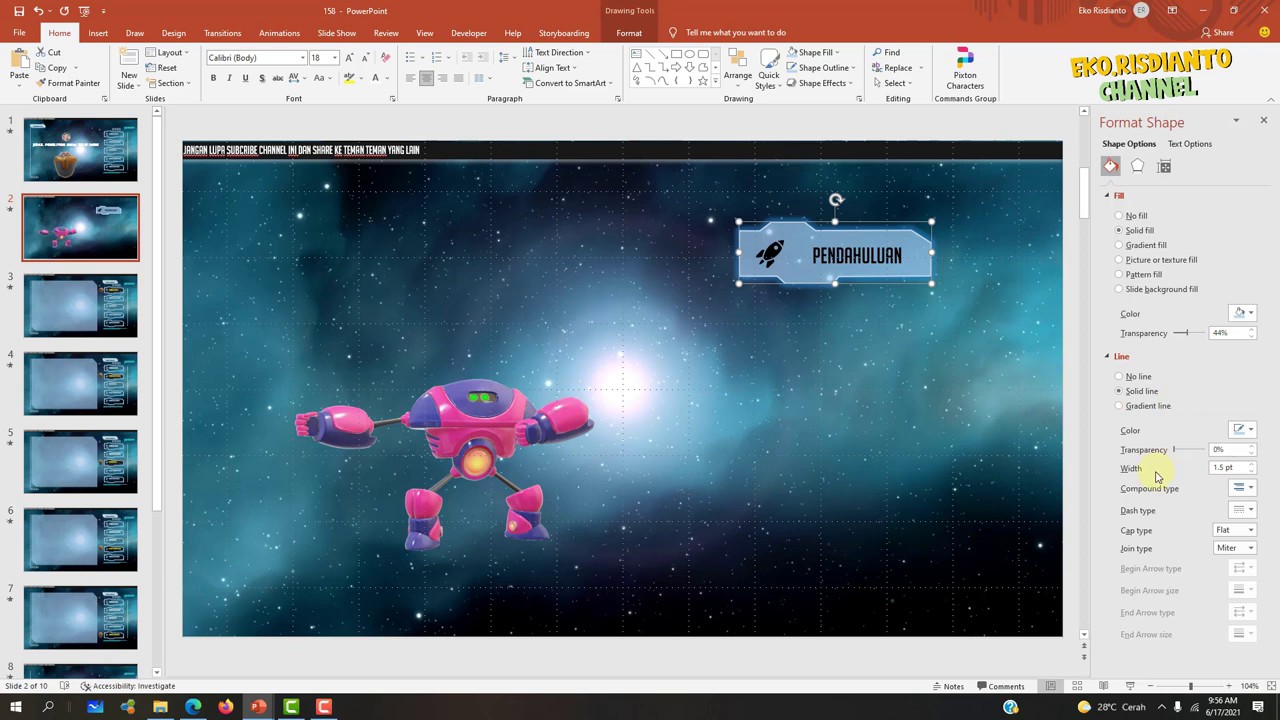
pyautogui.click(1137, 166)
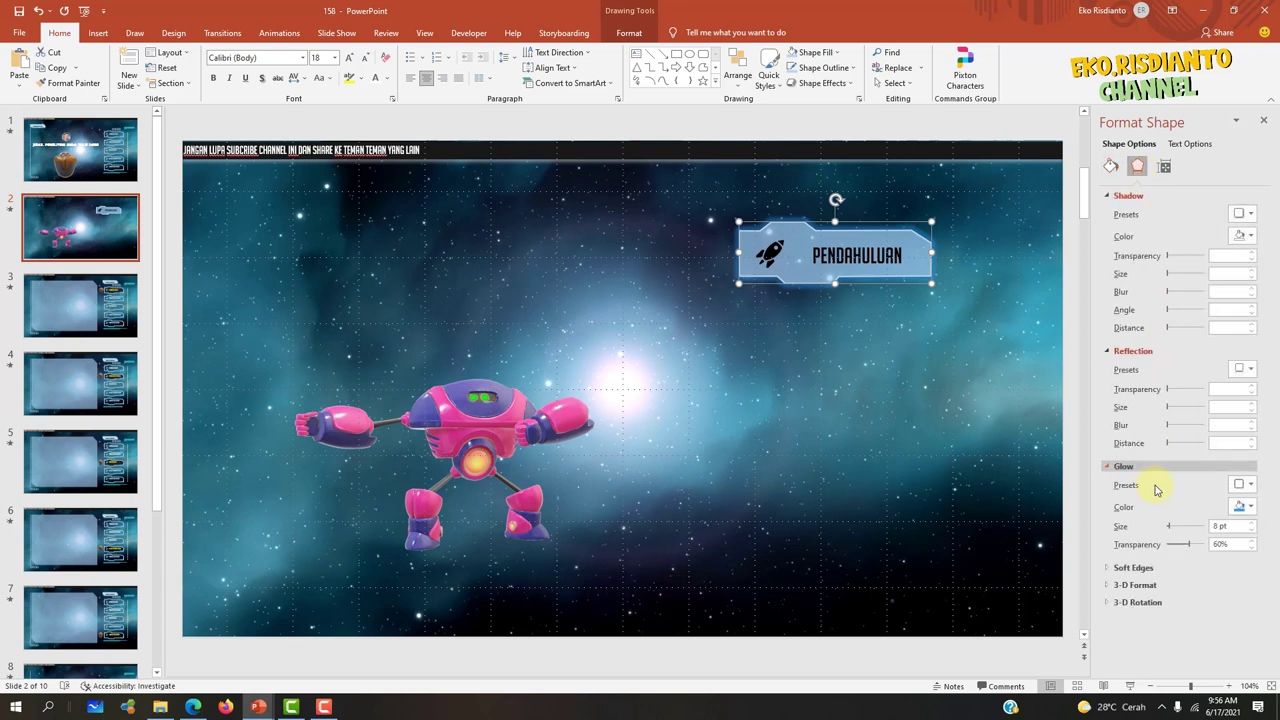
pyautogui.click(1242, 487)
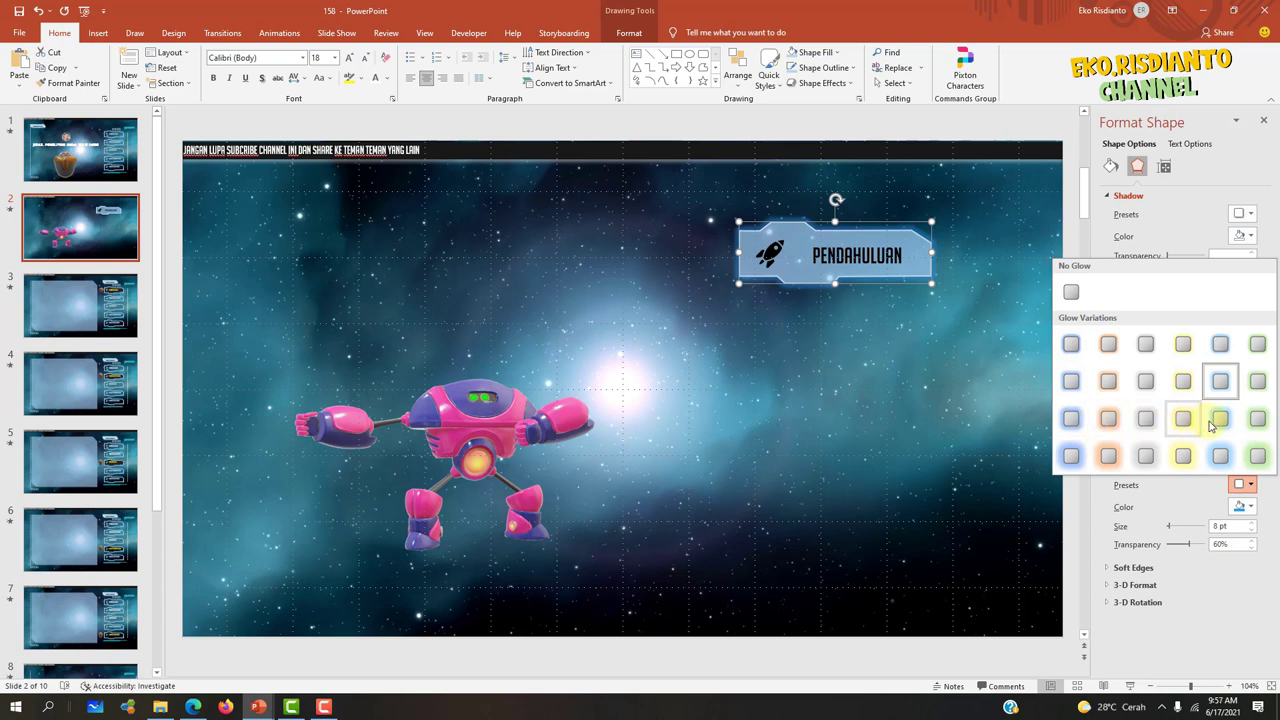
pyautogui.click(1213, 426)
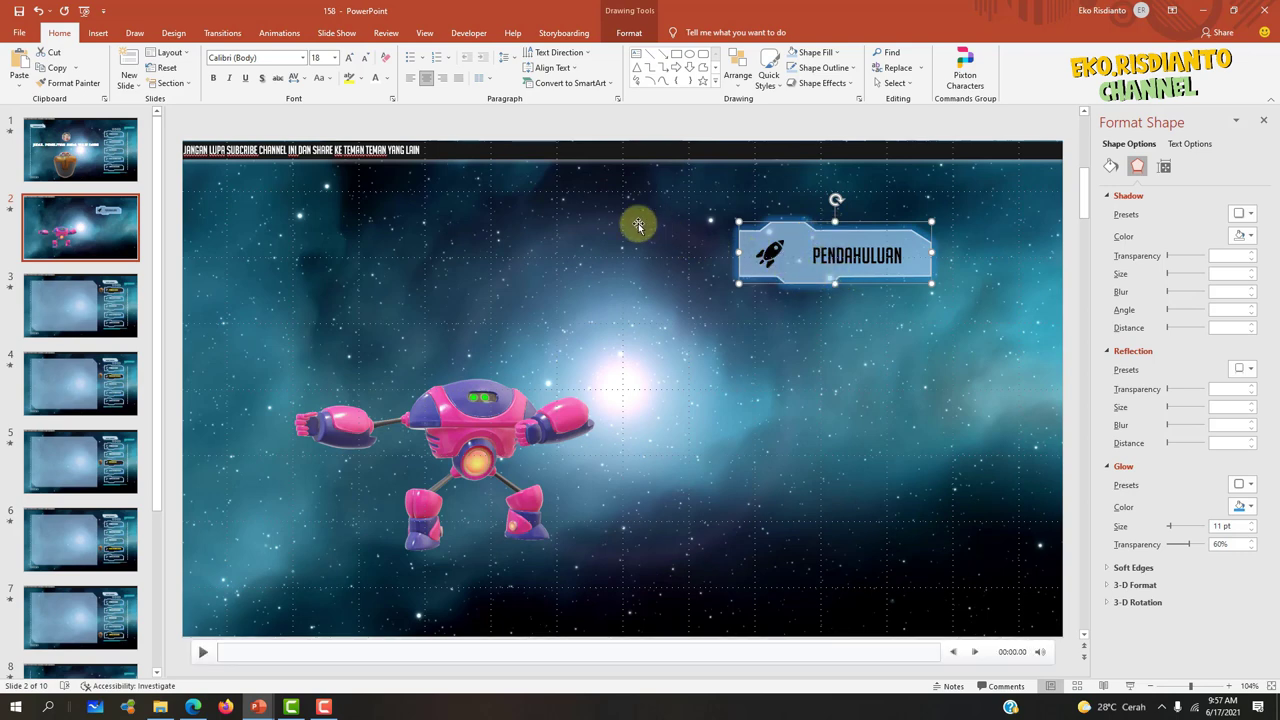
# - Draw a small Half Frame shape below the banner and adjust its size
pyautogui.click(98, 33)
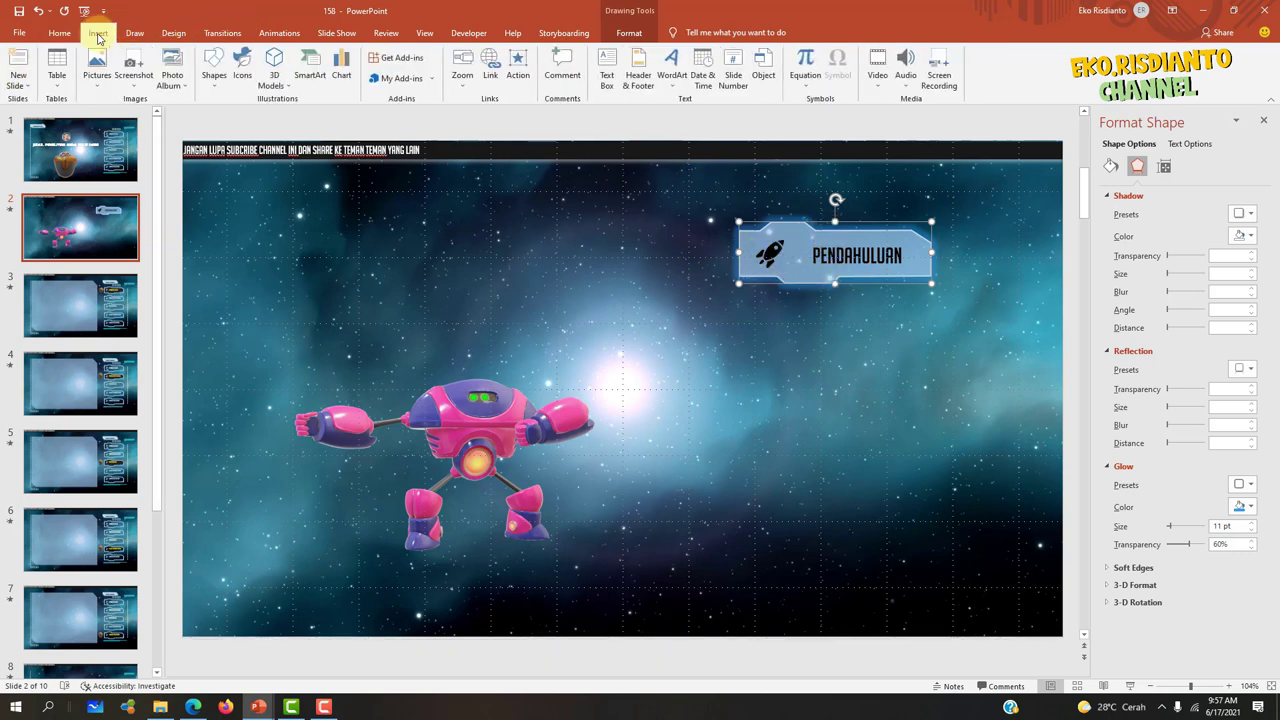
pyautogui.click(214, 68)
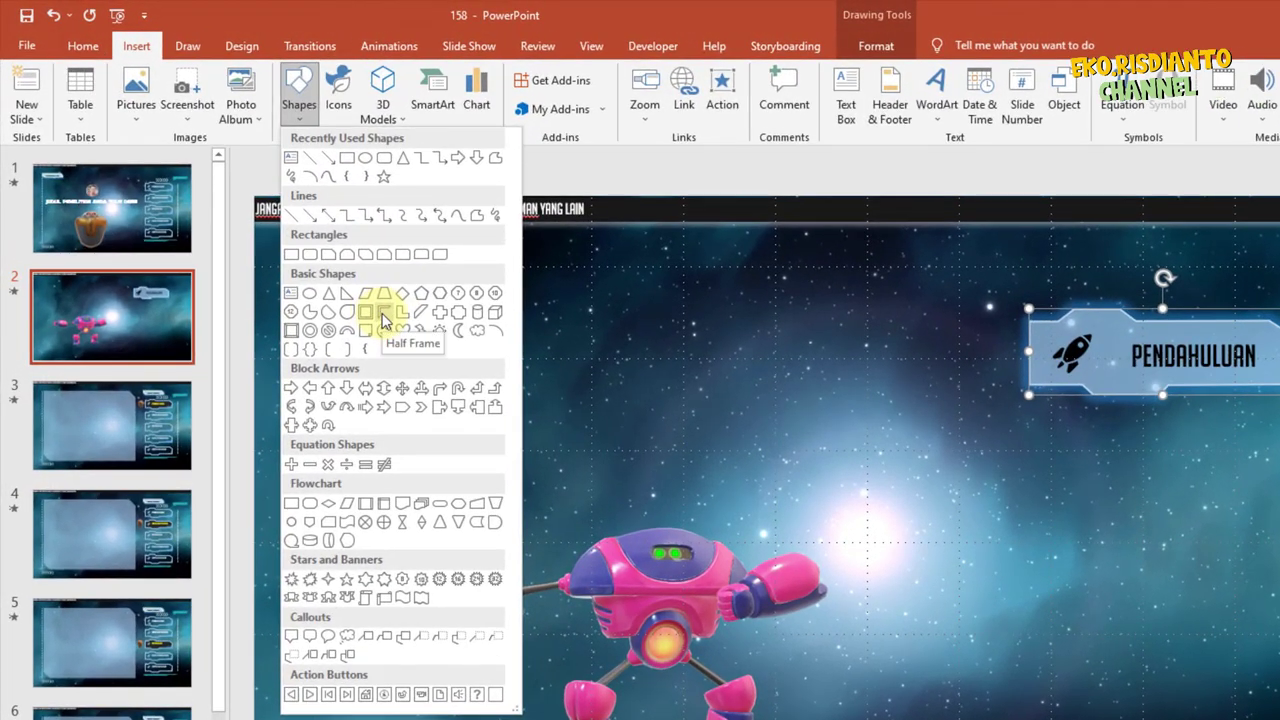
pyautogui.click(383, 318)
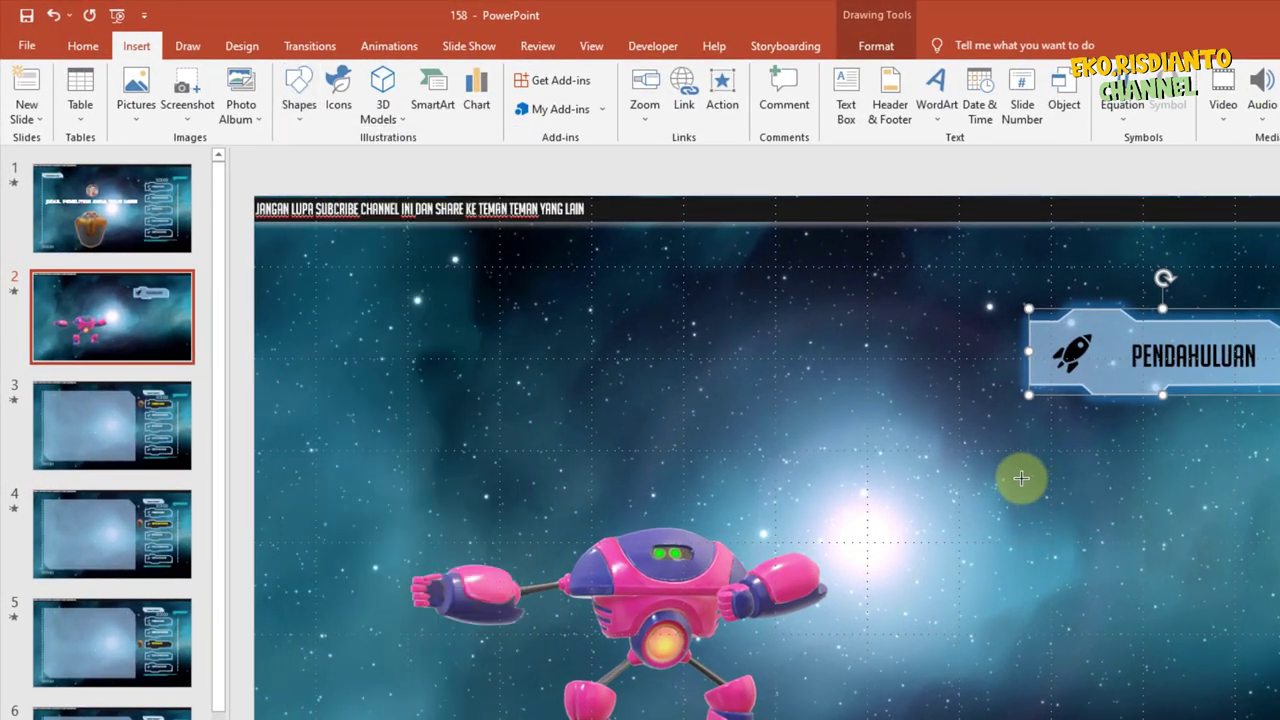
pyautogui.moveTo(1024, 487); pyautogui.dragTo(1083, 541)
pyautogui.hotkey('ctrl', 'z')
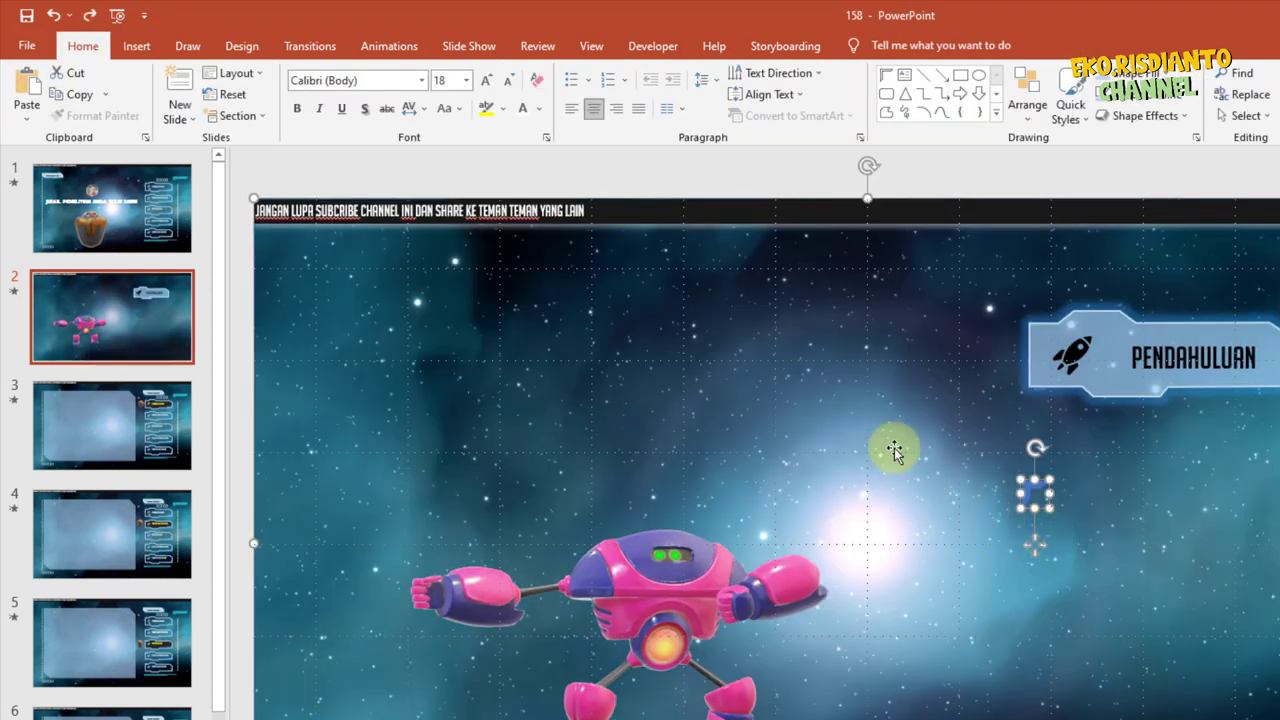
pyautogui.hotkey('ctrl', 'z')
pyautogui.click(1036, 493)
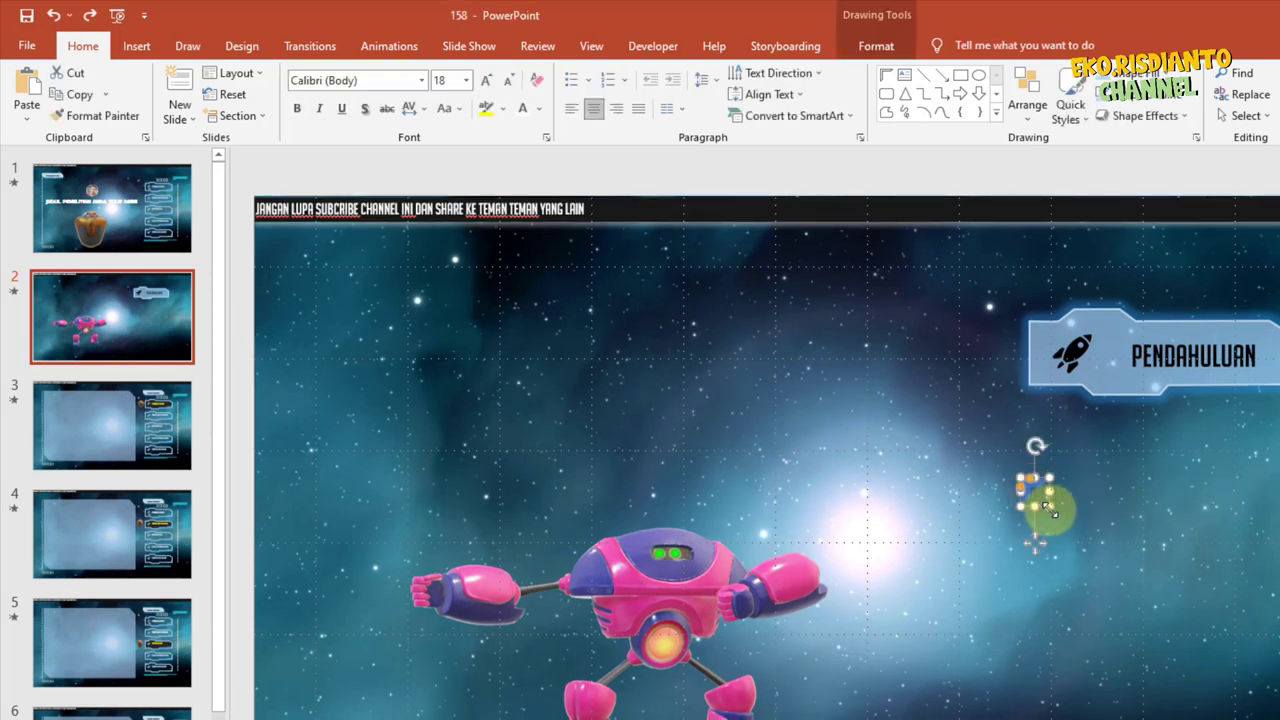
pyautogui.moveTo(1050, 510)
pyautogui.mouseDown()
pyautogui.moveTo(1133, 590)
pyautogui.moveTo(1060, 484)
pyautogui.moveTo(1020, 498)
pyautogui.moveTo(1028, 518)
pyautogui.mouseUp()
pyautogui.moveTo(1133, 586); pyautogui.dragTo(1064, 523)
# - Replace it with a new small half frame and thin its arms
pyautogui.press('Delete')
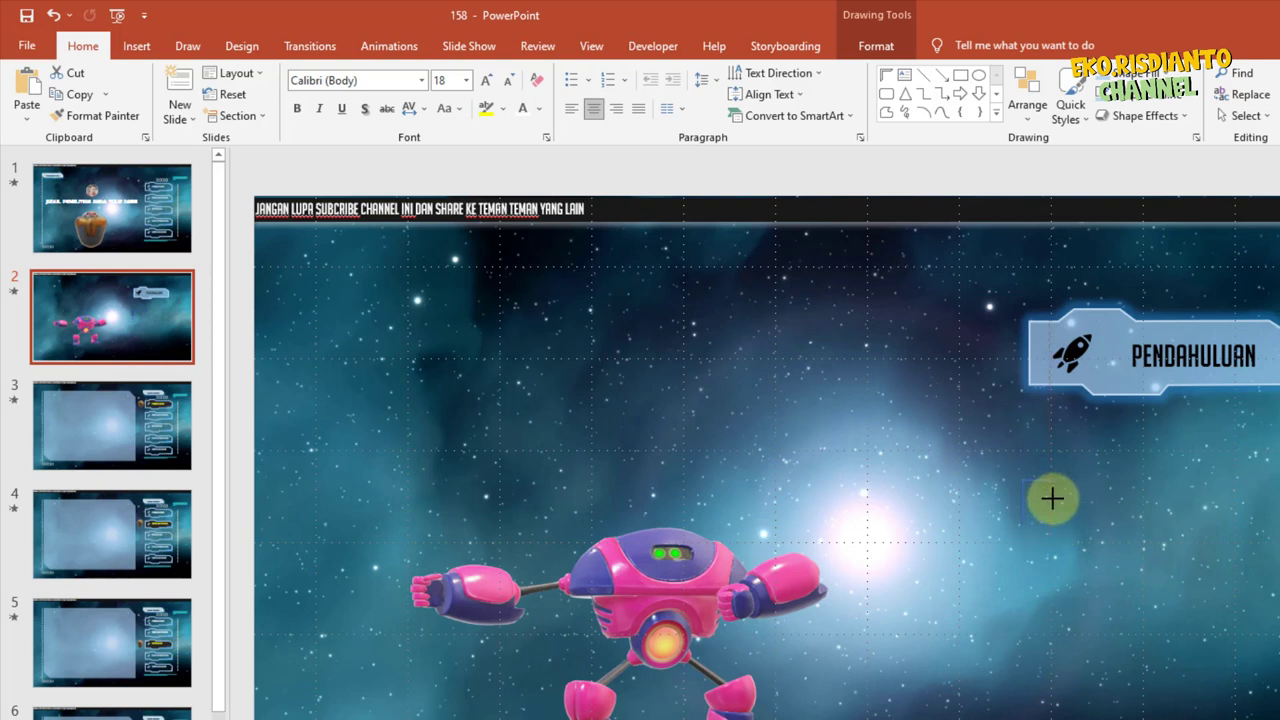
pyautogui.moveTo(1021, 479); pyautogui.dragTo(1050, 523)
pyautogui.click(1027, 486)
pyautogui.scroll(5, 1067, 529)
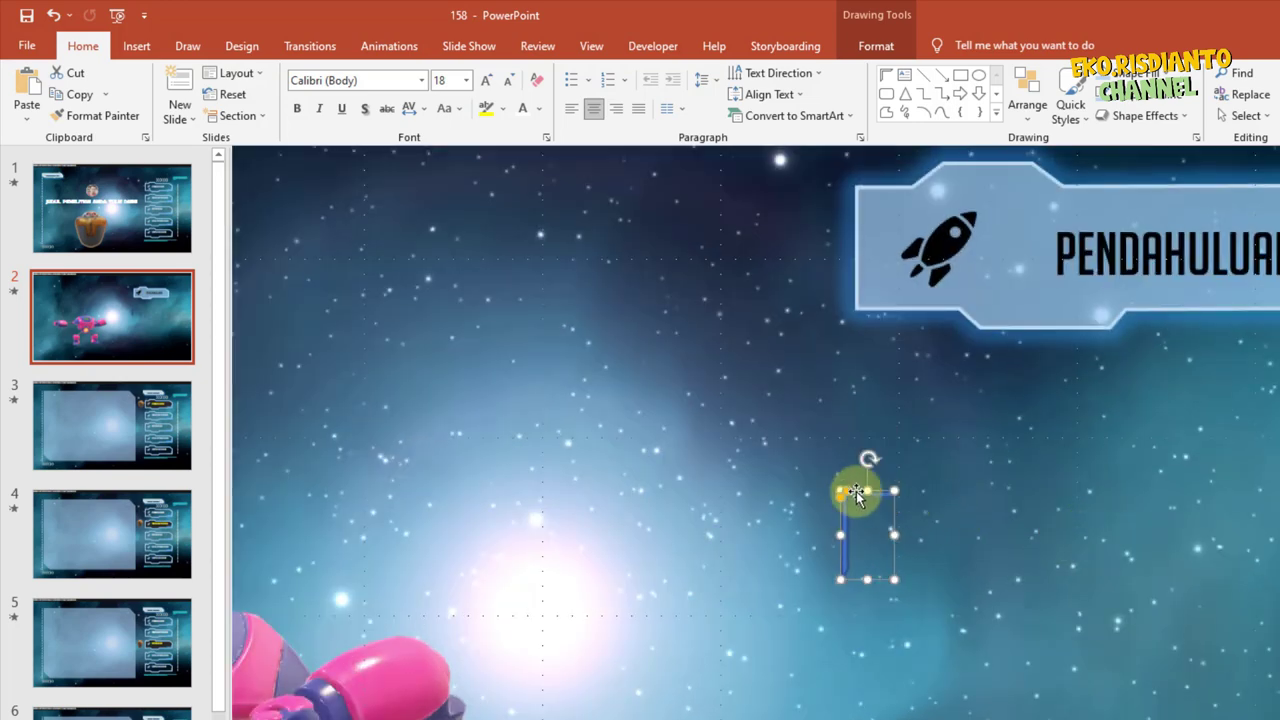
pyautogui.moveTo(853, 494); pyautogui.dragTo(843, 503)
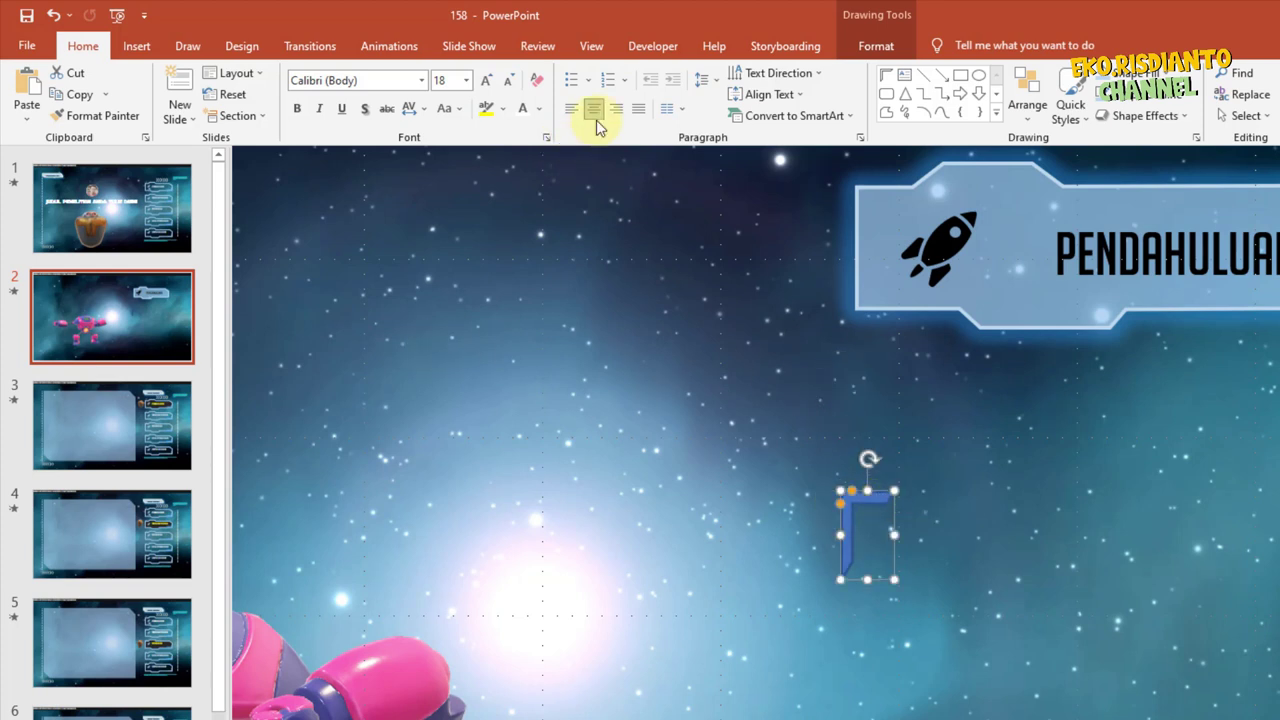
# - Remove the half frame's outline and fill it with white
pyautogui.click(873, 46)
pyautogui.click(678, 96)
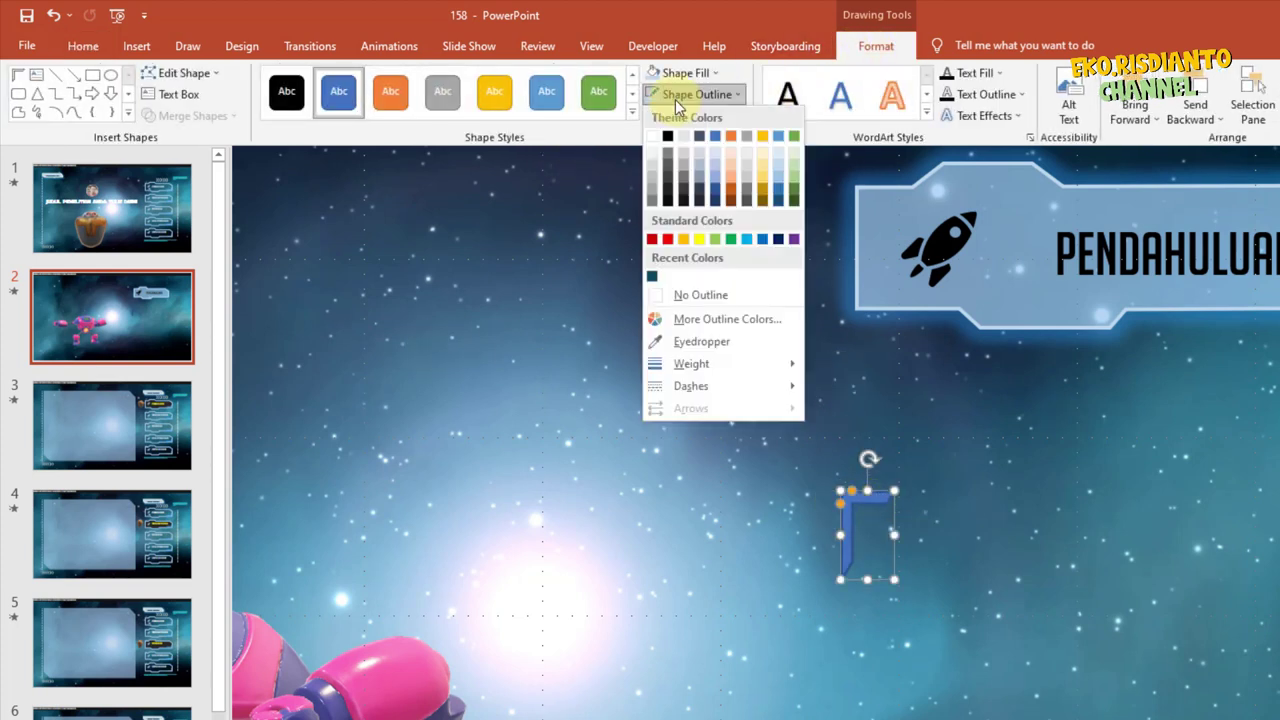
pyautogui.click(700, 294)
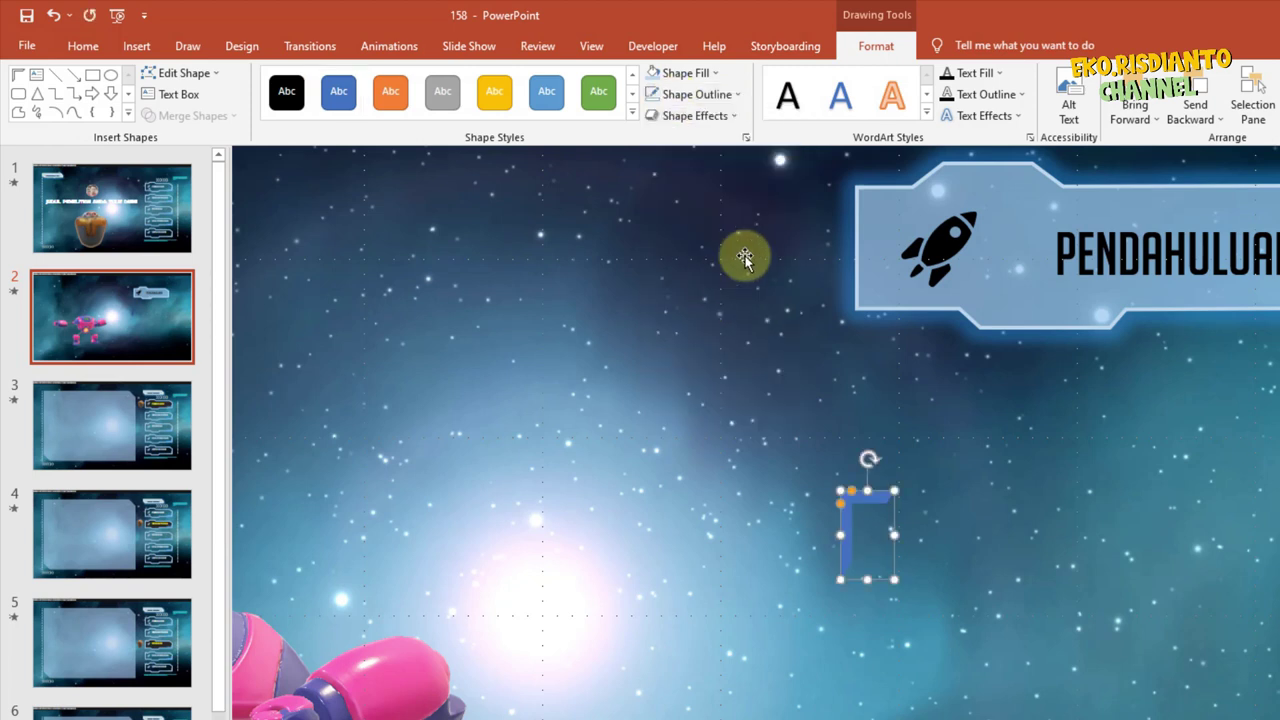
pyautogui.click(688, 73)
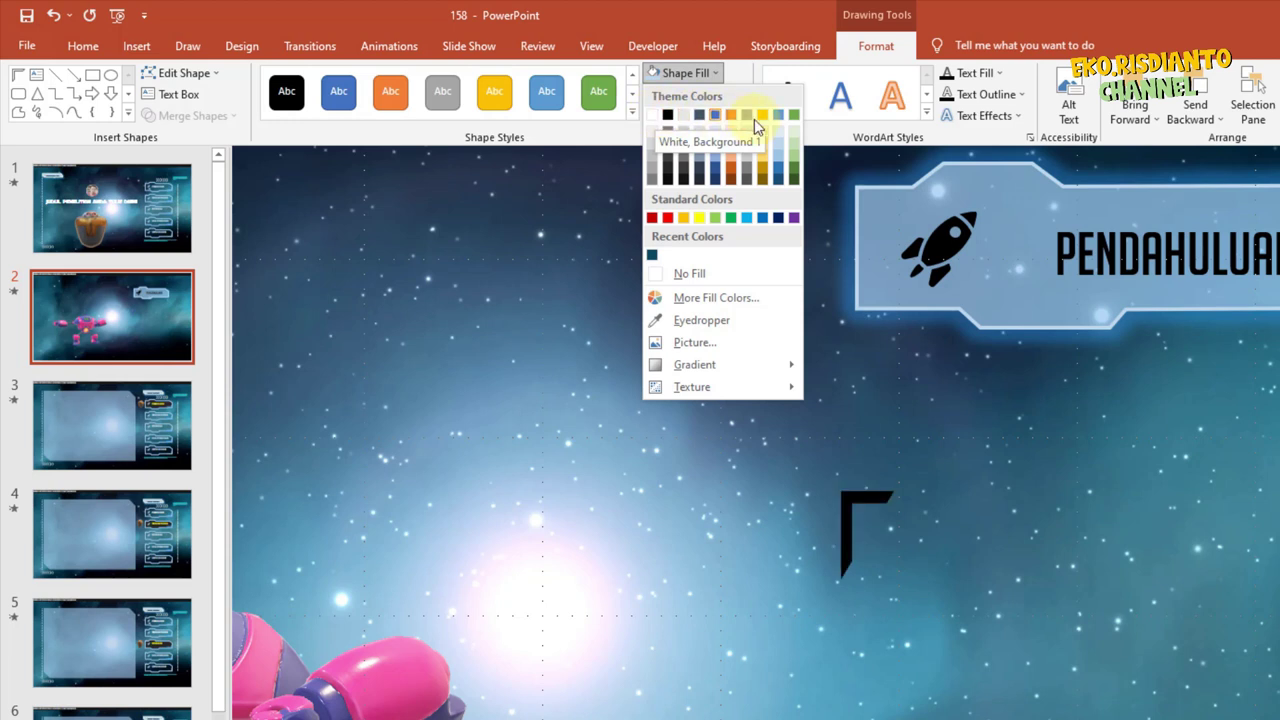
pyautogui.click(655, 118)
# - Move and enlarge the white bracket at the banner's top-left corner
pyautogui.moveTo(847, 514); pyautogui.dragTo(858, 205)
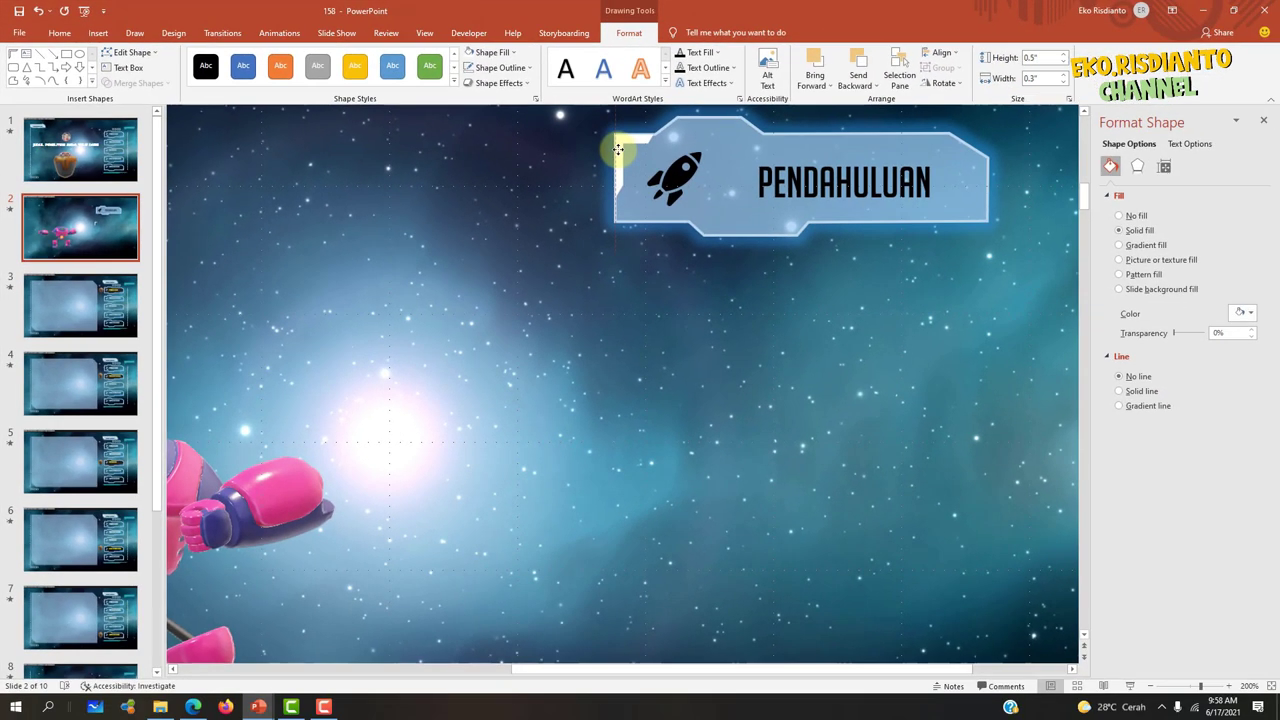
pyautogui.click(620, 152)
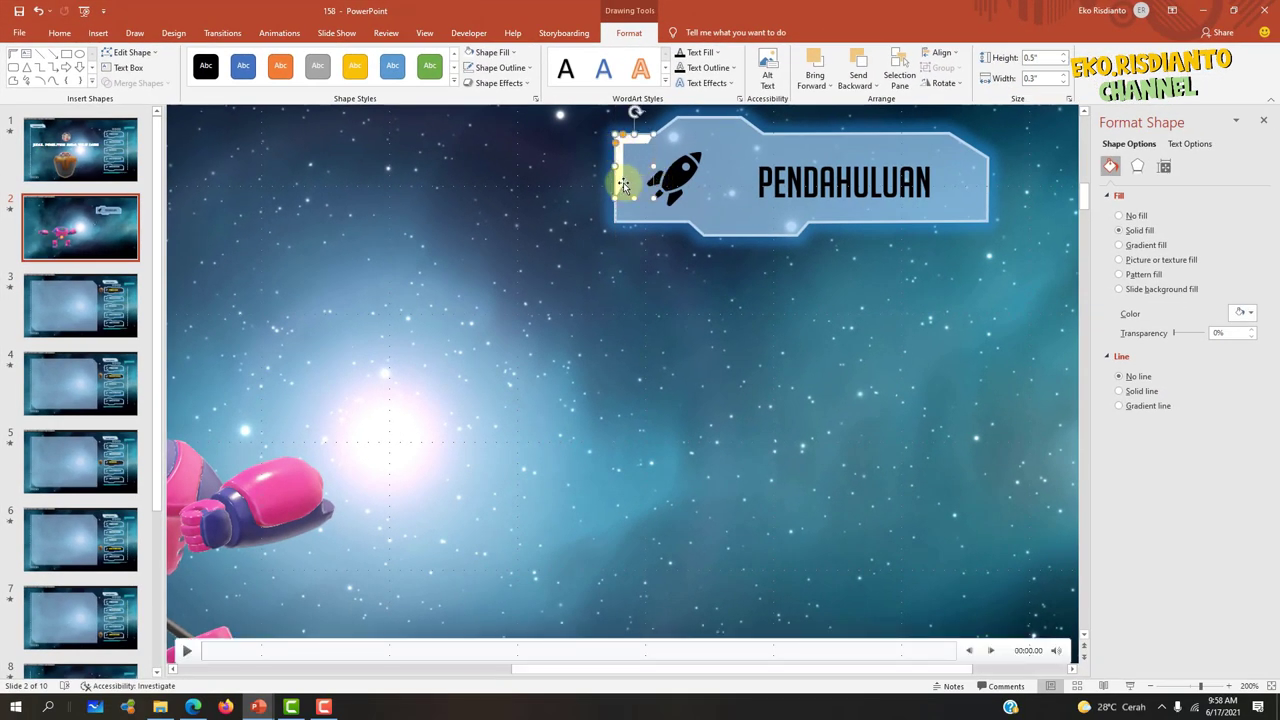
pyautogui.moveTo(623, 185); pyautogui.dragTo(948, 192)
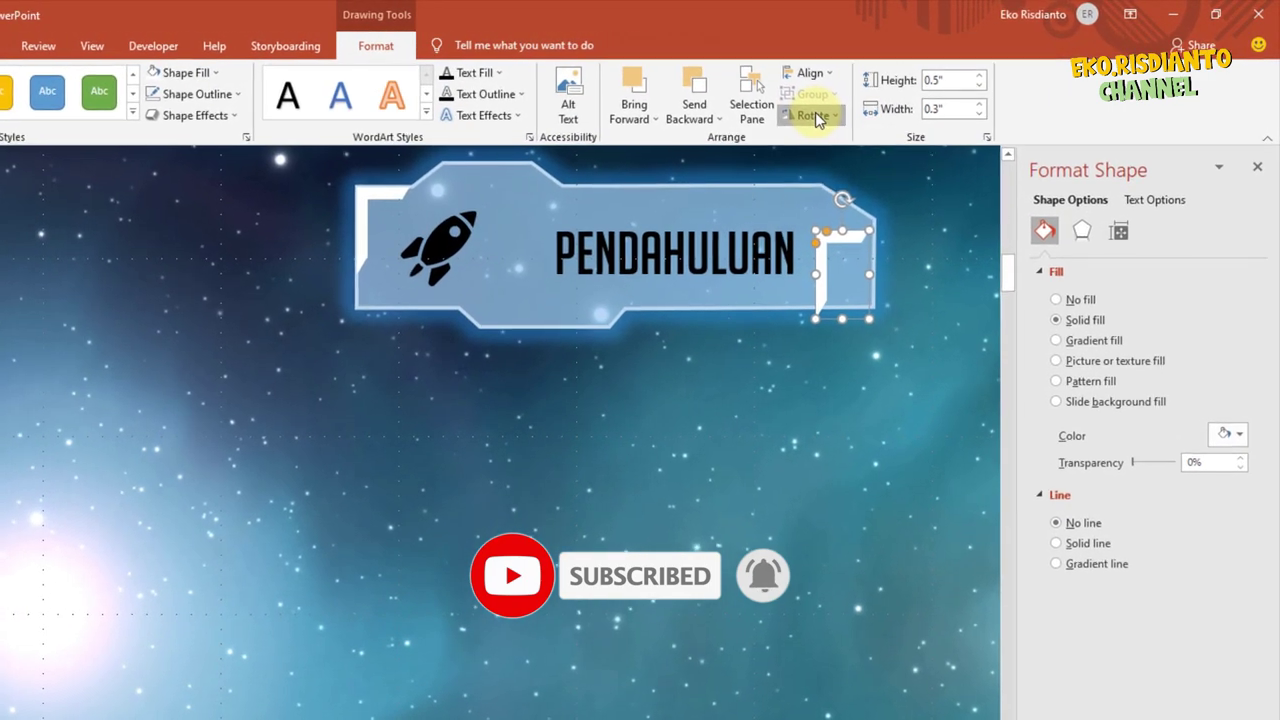
# - Rotate and vertically flip a bracket, then snap it into the banner's bottom-right corner
pyautogui.click(944, 83)
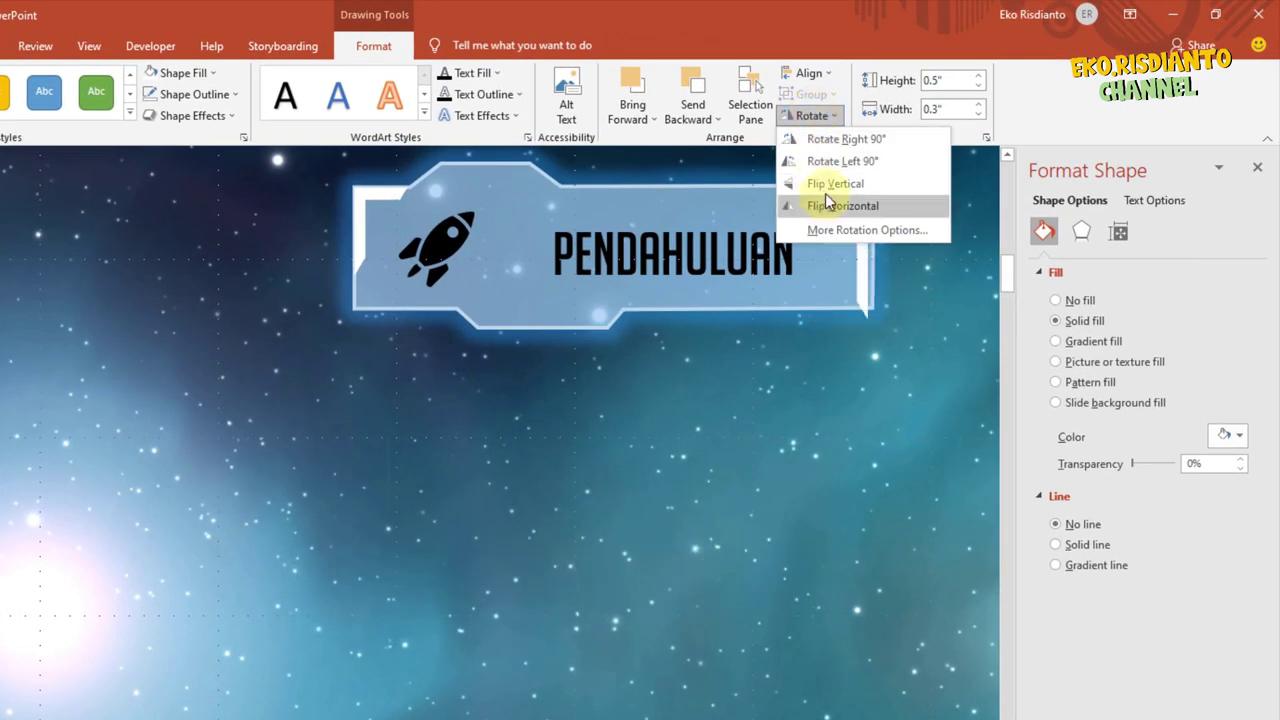
pyautogui.click(848, 143)
pyautogui.click(811, 78)
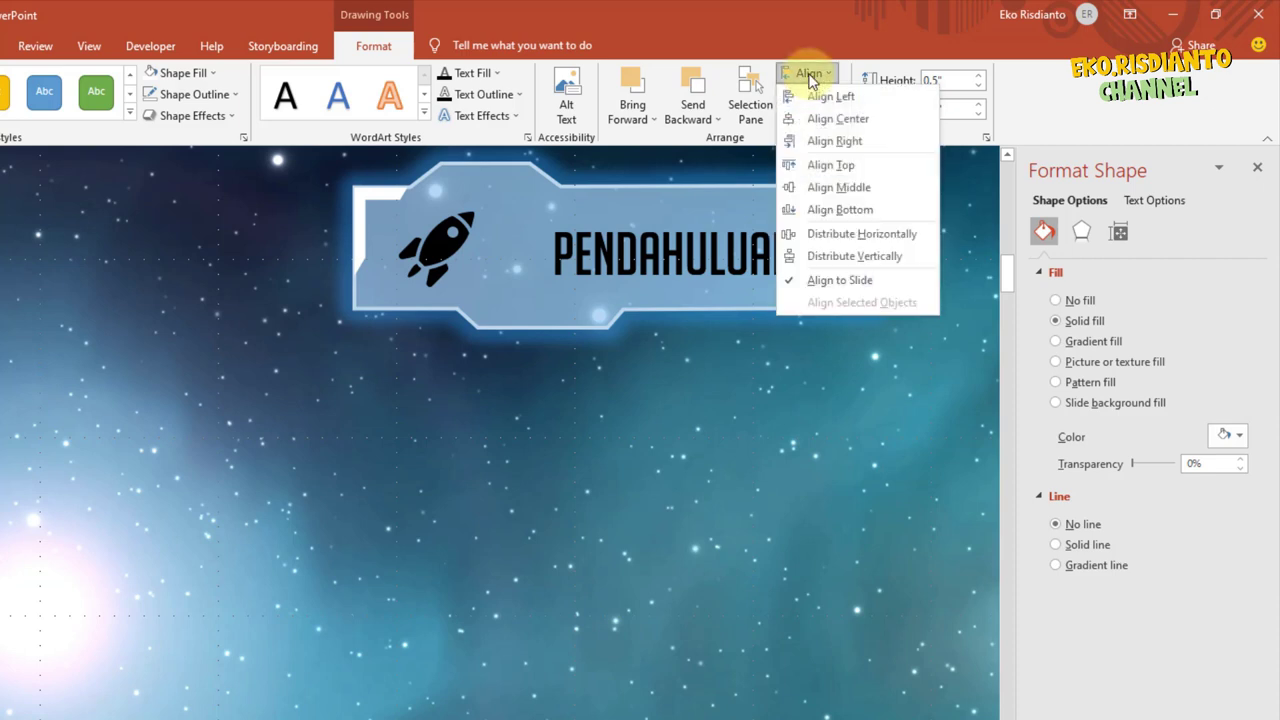
pyautogui.click(811, 78)
pyautogui.click(811, 115)
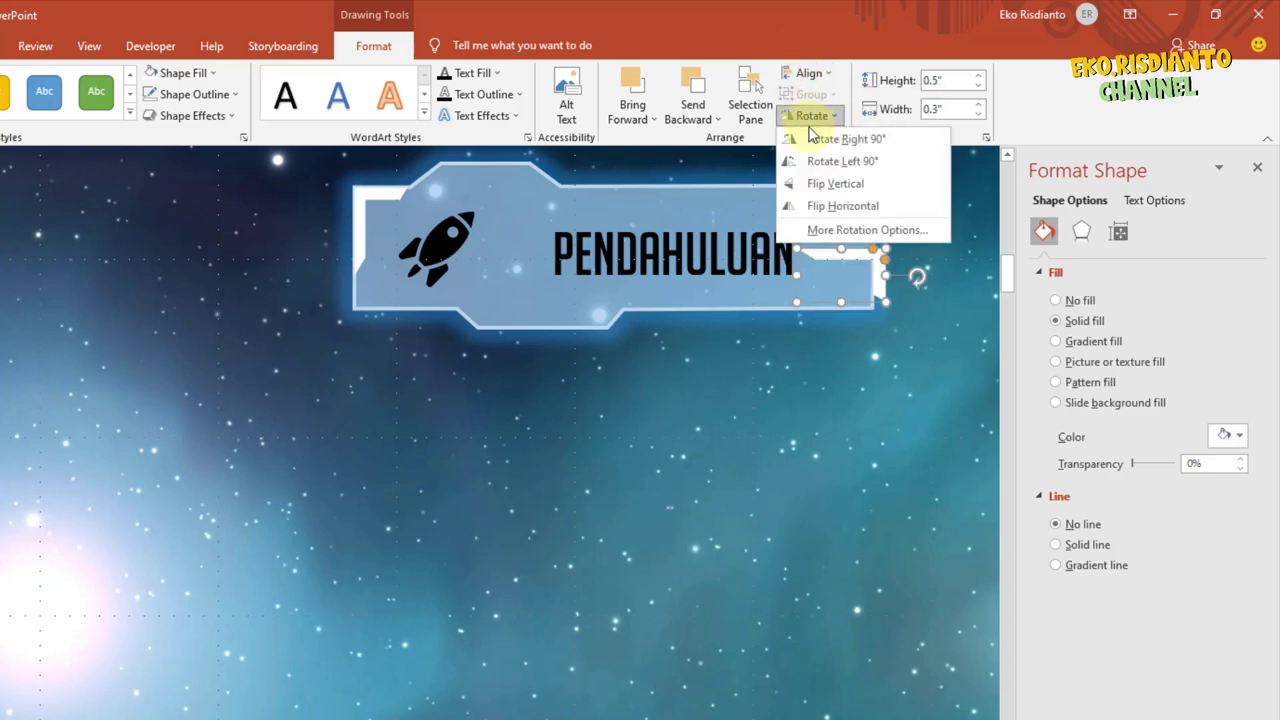
pyautogui.click(812, 184)
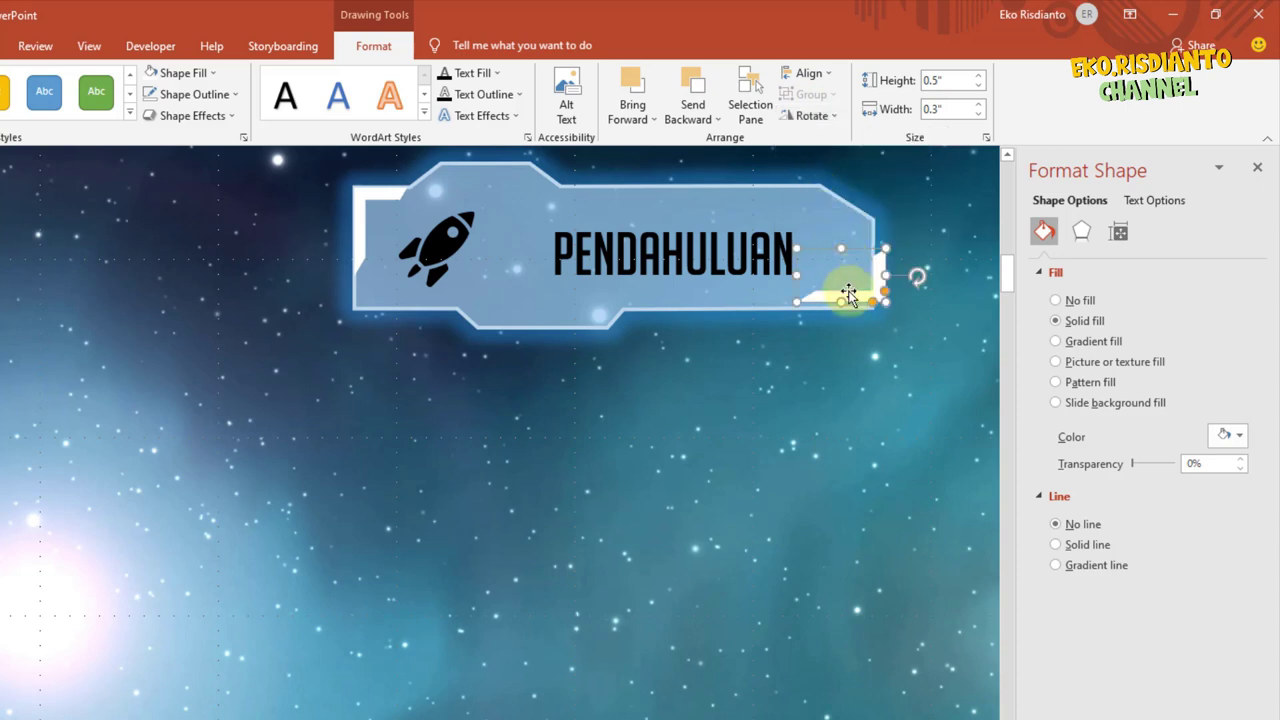
pyautogui.moveTo(822, 298); pyautogui.dragTo(809, 306)
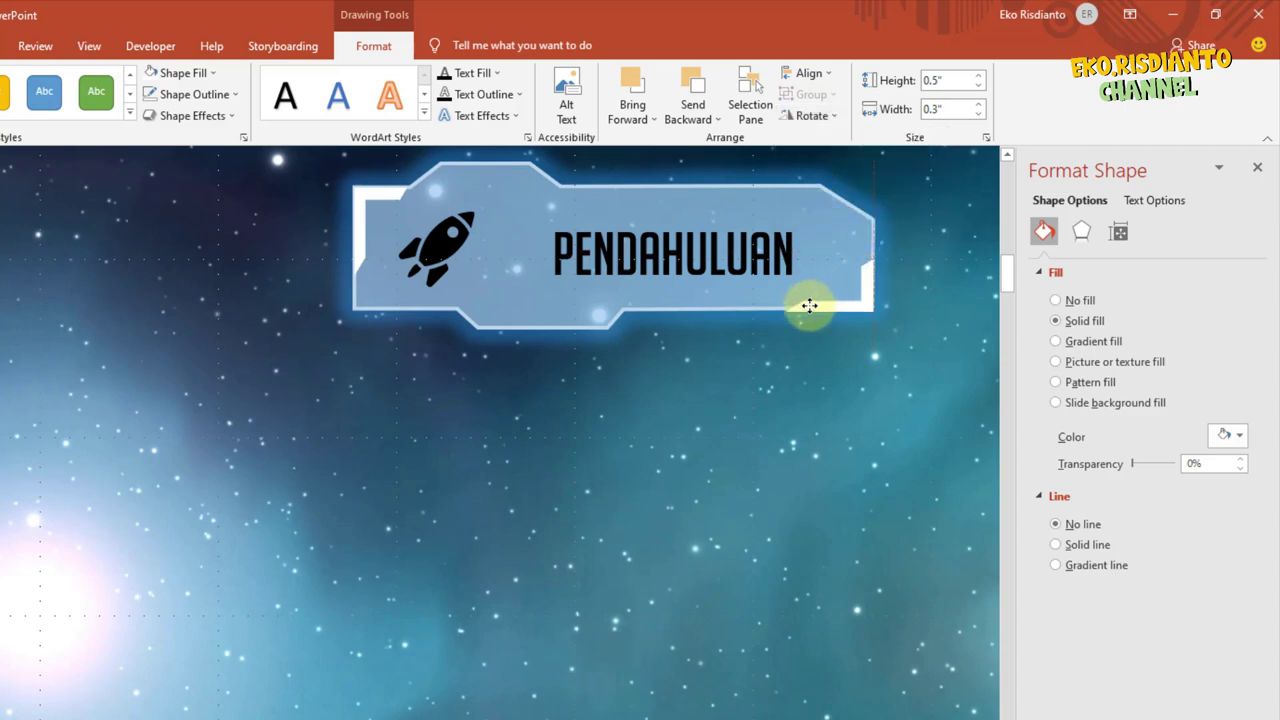
pyautogui.click(886, 329)
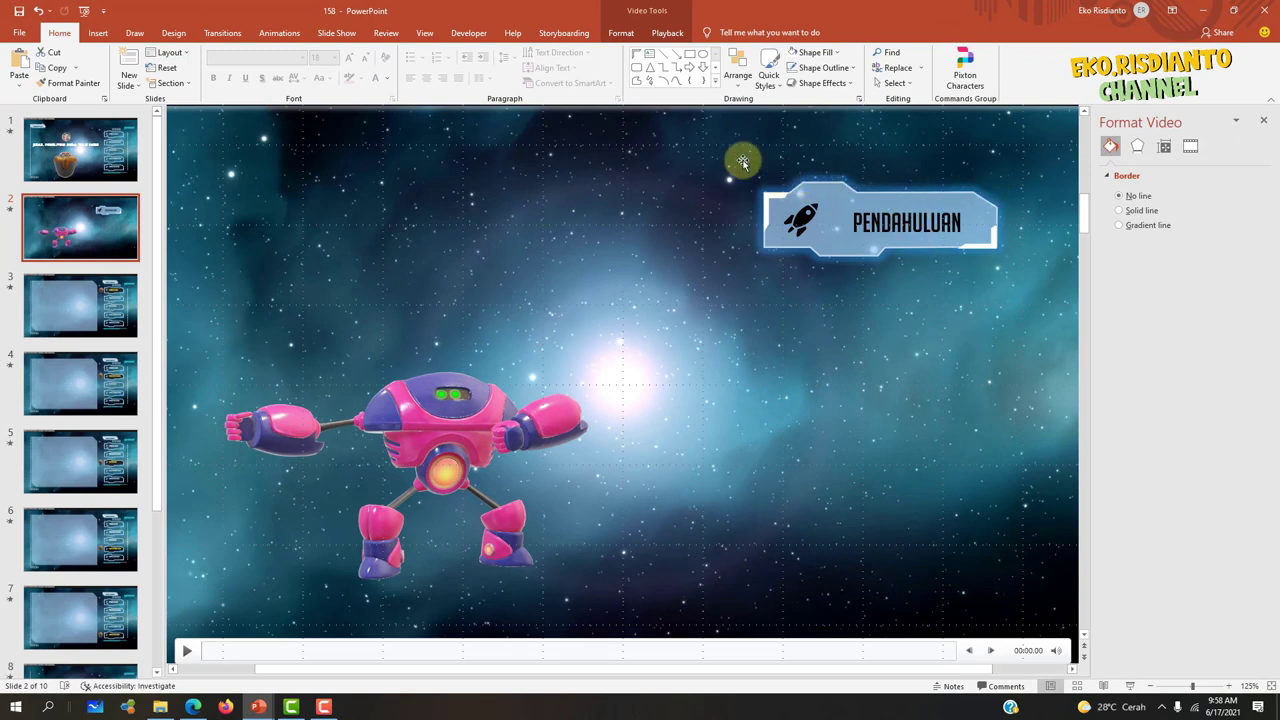
# - Select the banner with its rocket and brackets and move it slightly right and down
pyautogui.keyDown('ctrl'); pyautogui.scroll(-2, 1012, 183); pyautogui.keyUp('ctrl')
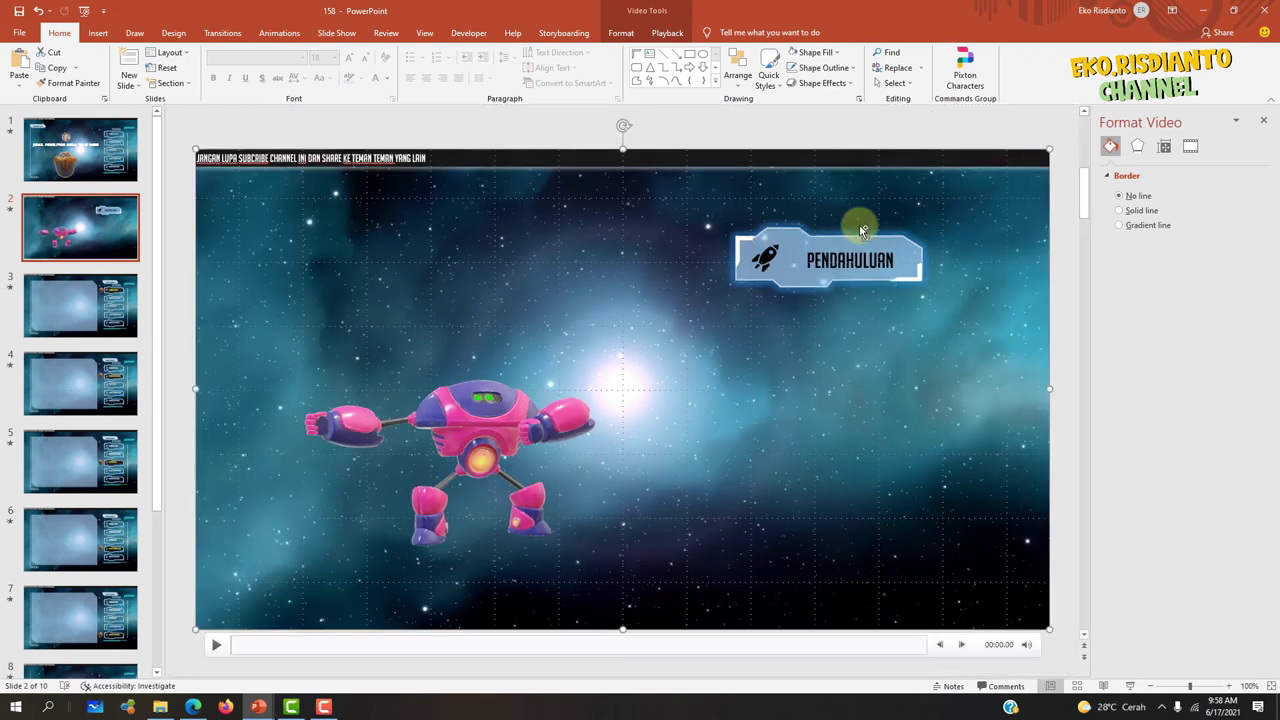
pyautogui.keyDown('ctrl'); pyautogui.scroll(-2, 857, 222); pyautogui.keyUp('ctrl')
pyautogui.moveTo(973, 257); pyautogui.dragTo(685, 342)
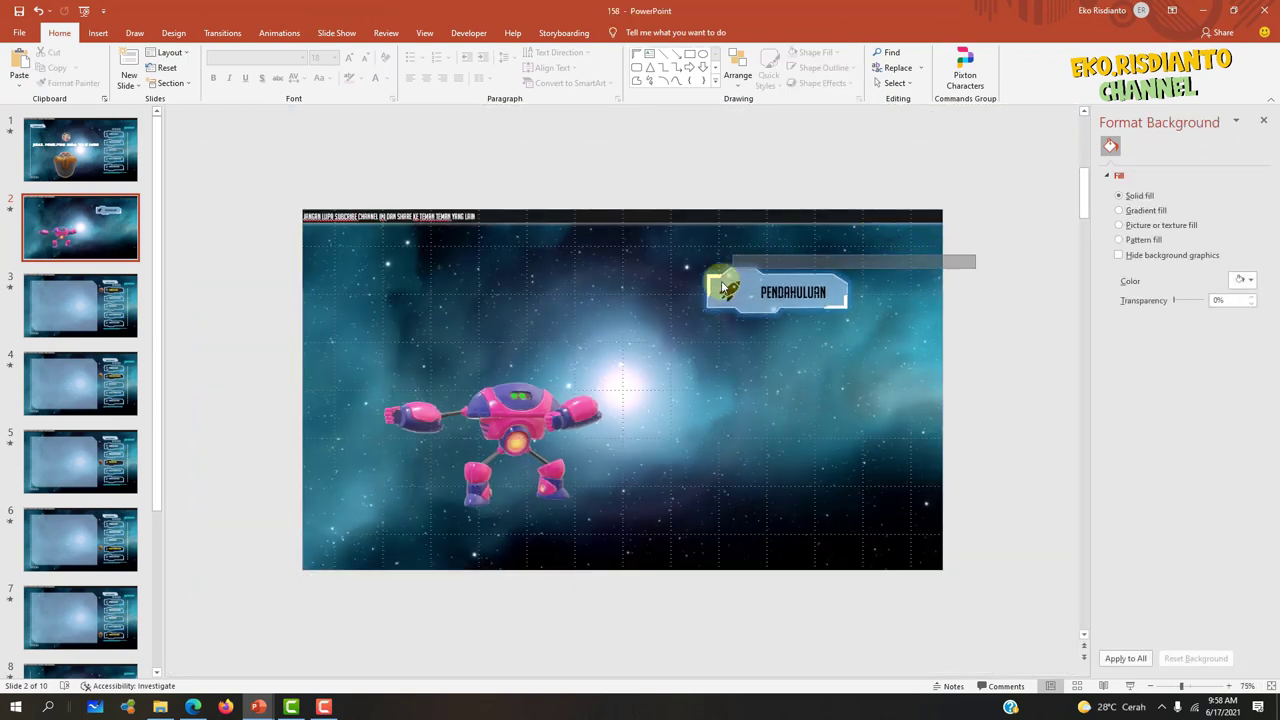
pyautogui.click(720, 328)
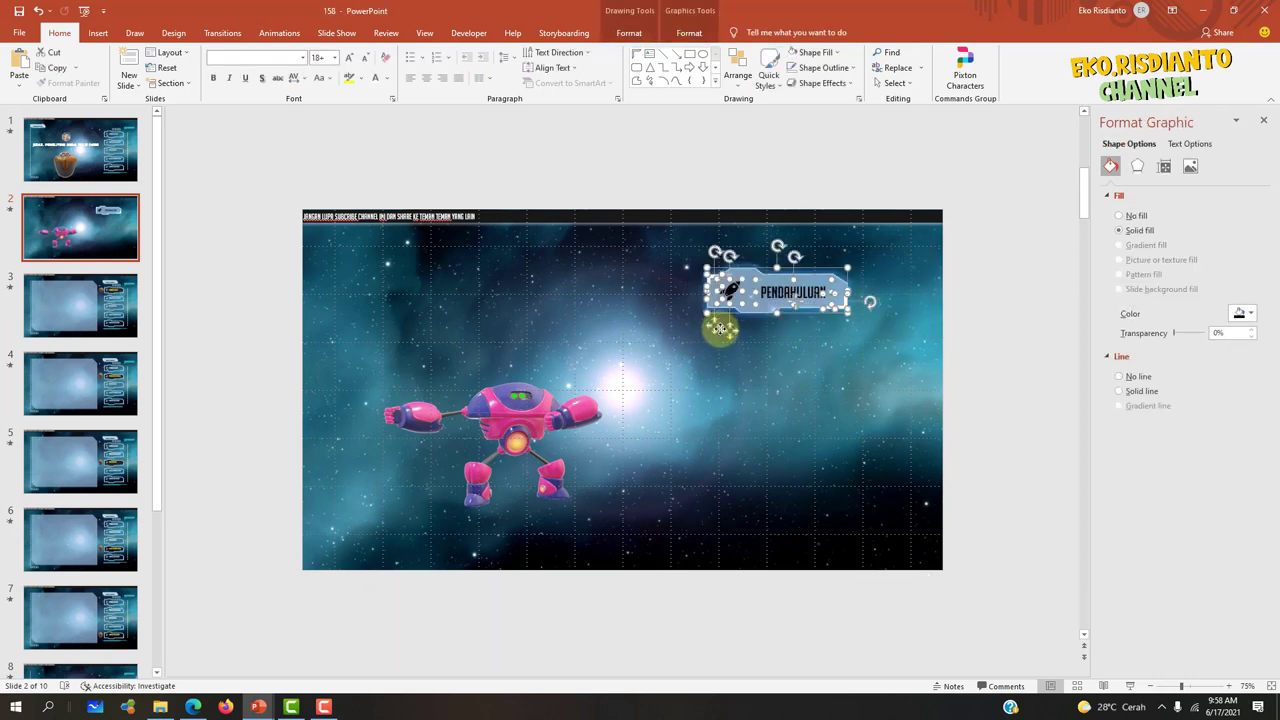
pyautogui.click(793, 292)
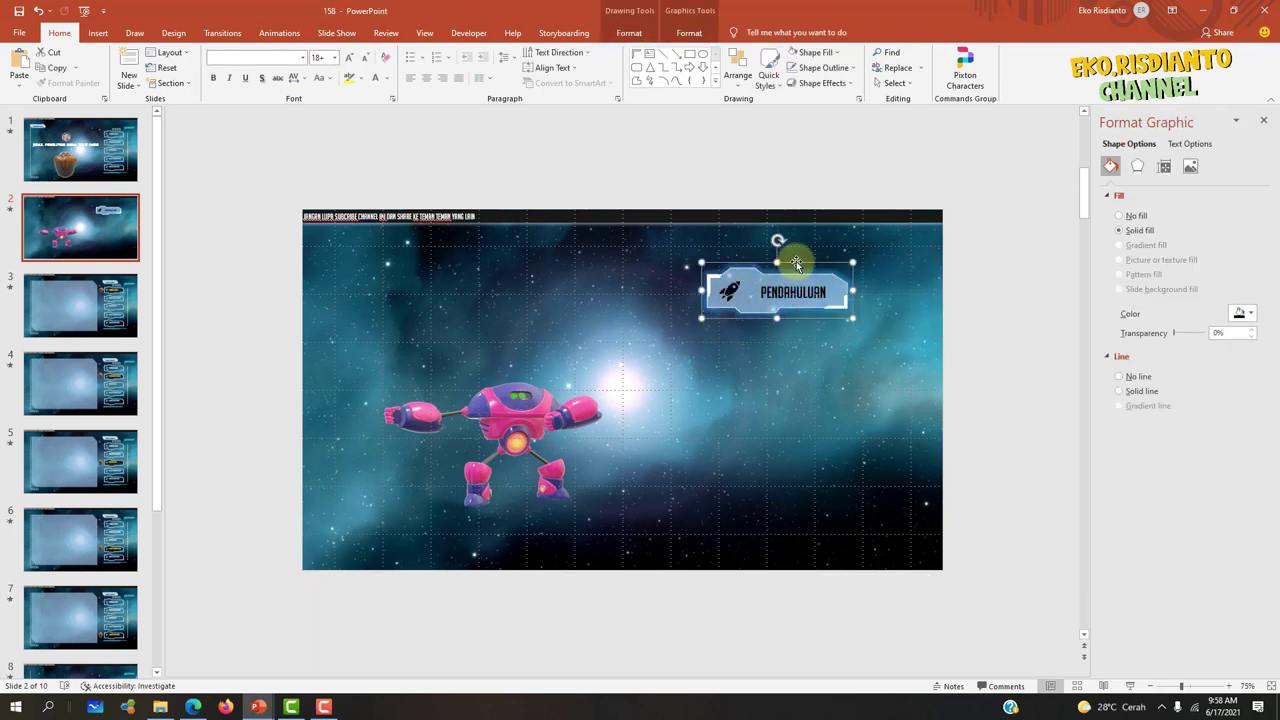
pyautogui.moveTo(800, 264); pyautogui.dragTo(838, 272)
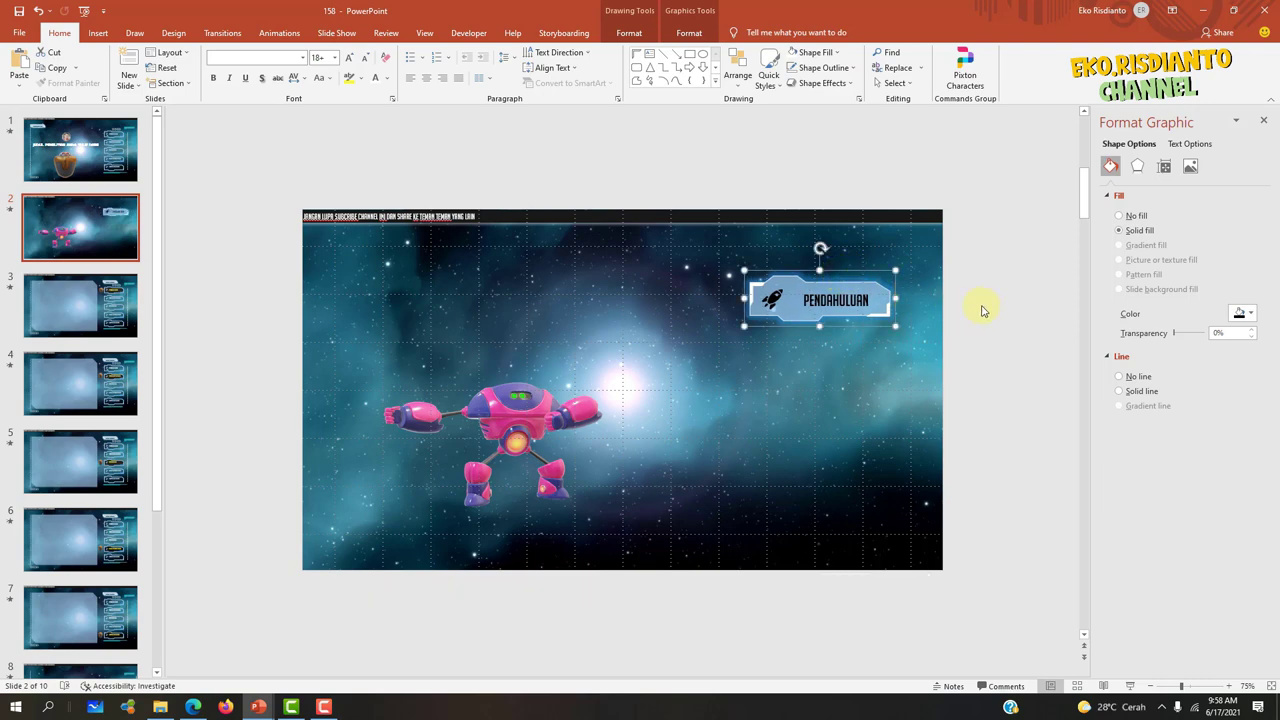
pyautogui.scroll(3, 981, 310)
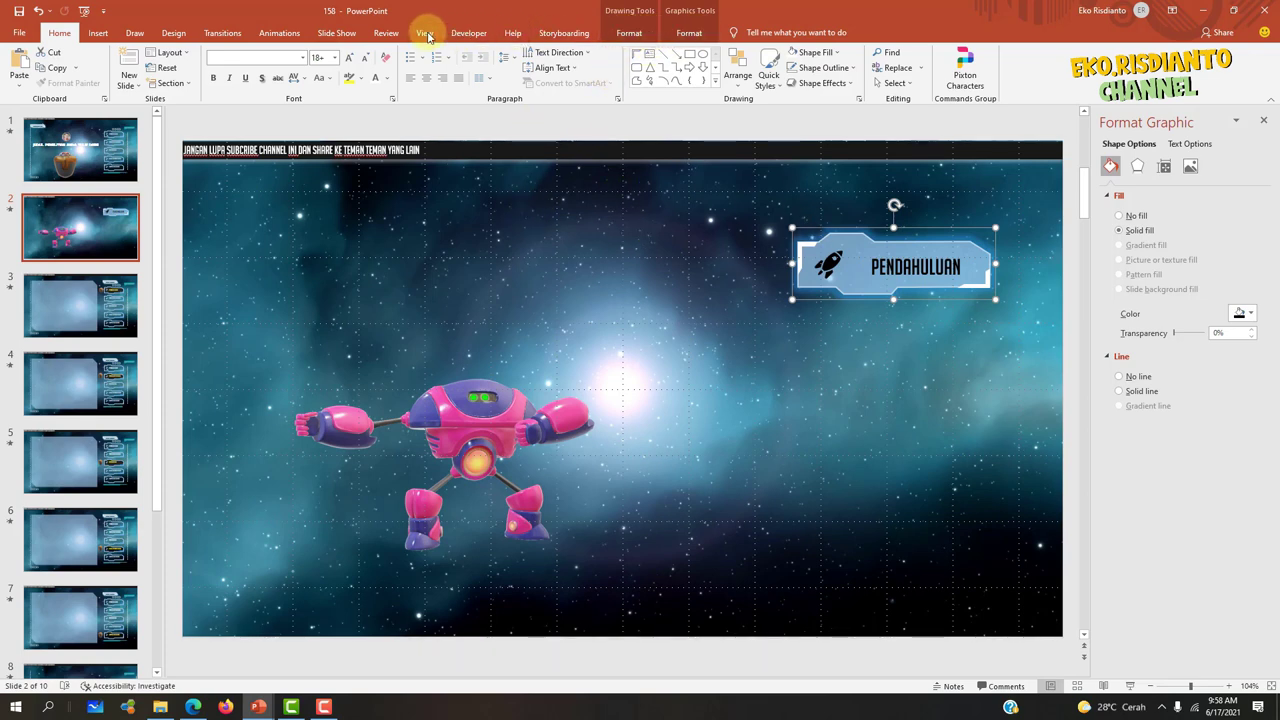
pyautogui.click(424, 33)
# - Nudge the PENDAHULUAN banner into its starting spot on the right side
pyautogui.moveTo(1006, 274)
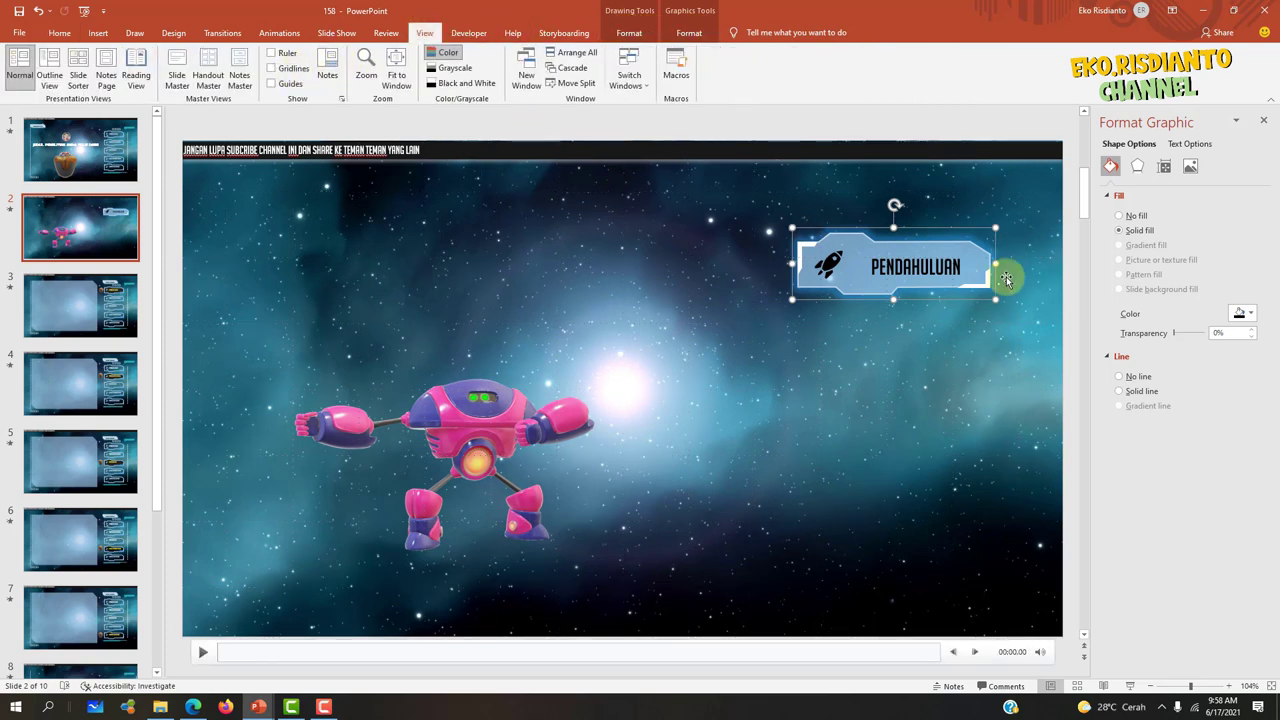
pyautogui.moveTo(945, 253); pyautogui.dragTo(892, 245)
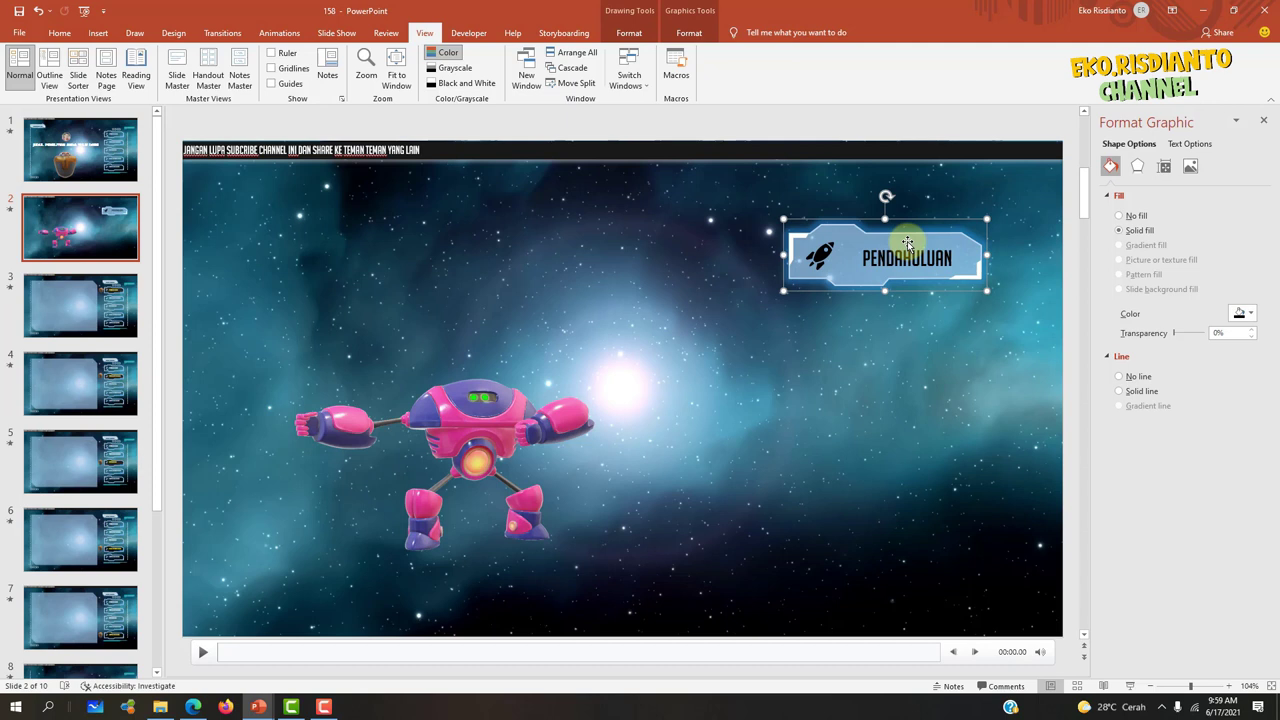
pyautogui.moveTo(907, 243)
pyautogui.mouseDown()
pyautogui.moveTo(950, 255)
pyautogui.moveTo(848, 268)
pyautogui.moveTo(826, 332)
pyautogui.mouseUp()
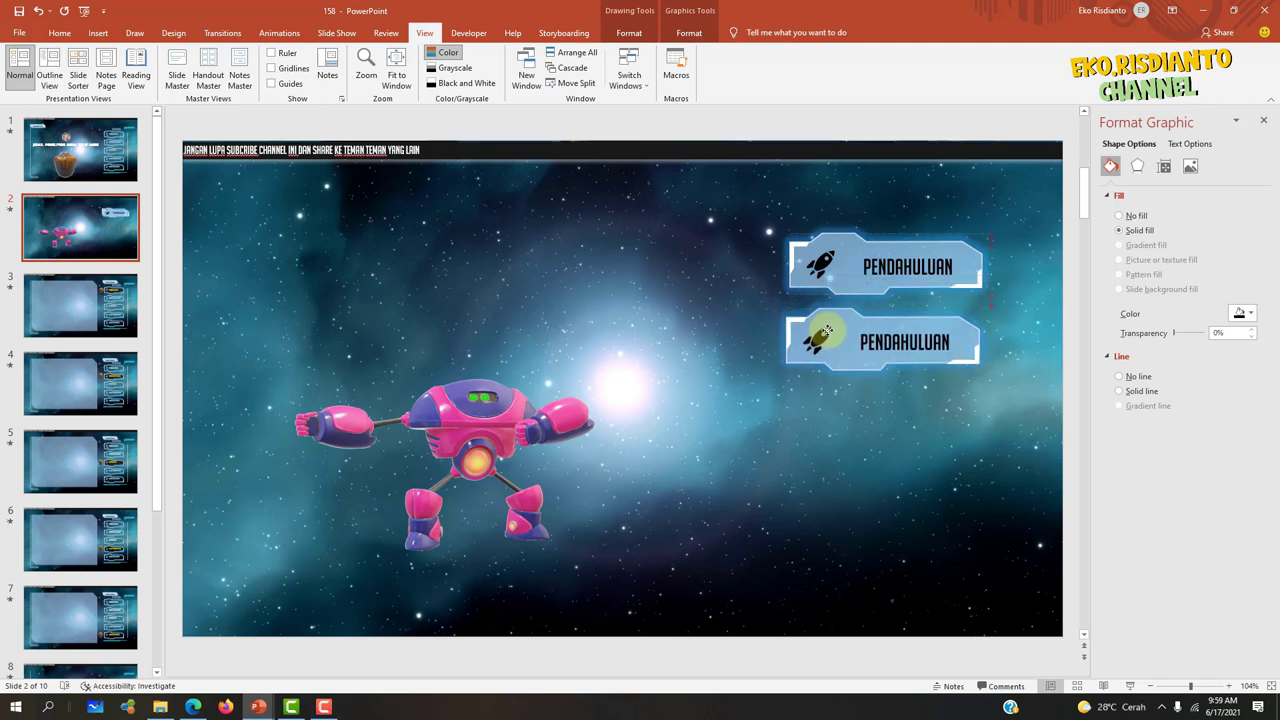
# - Duplicate the banner downward with Ctrl+D into five stacked copies, then select all five
pyautogui.moveTo(827, 331); pyautogui.dragTo(827, 331)
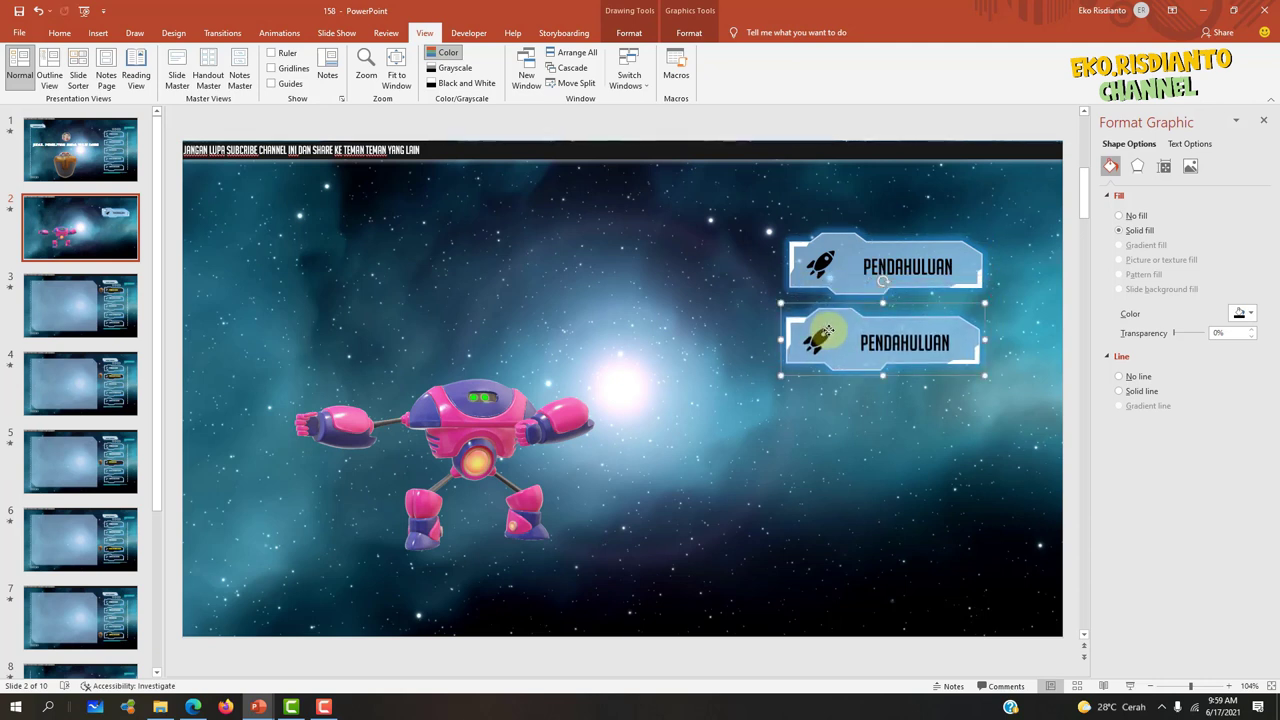
pyautogui.hotkey('ctrl', 'd')
pyautogui.hotkey('ctrl', 'd')
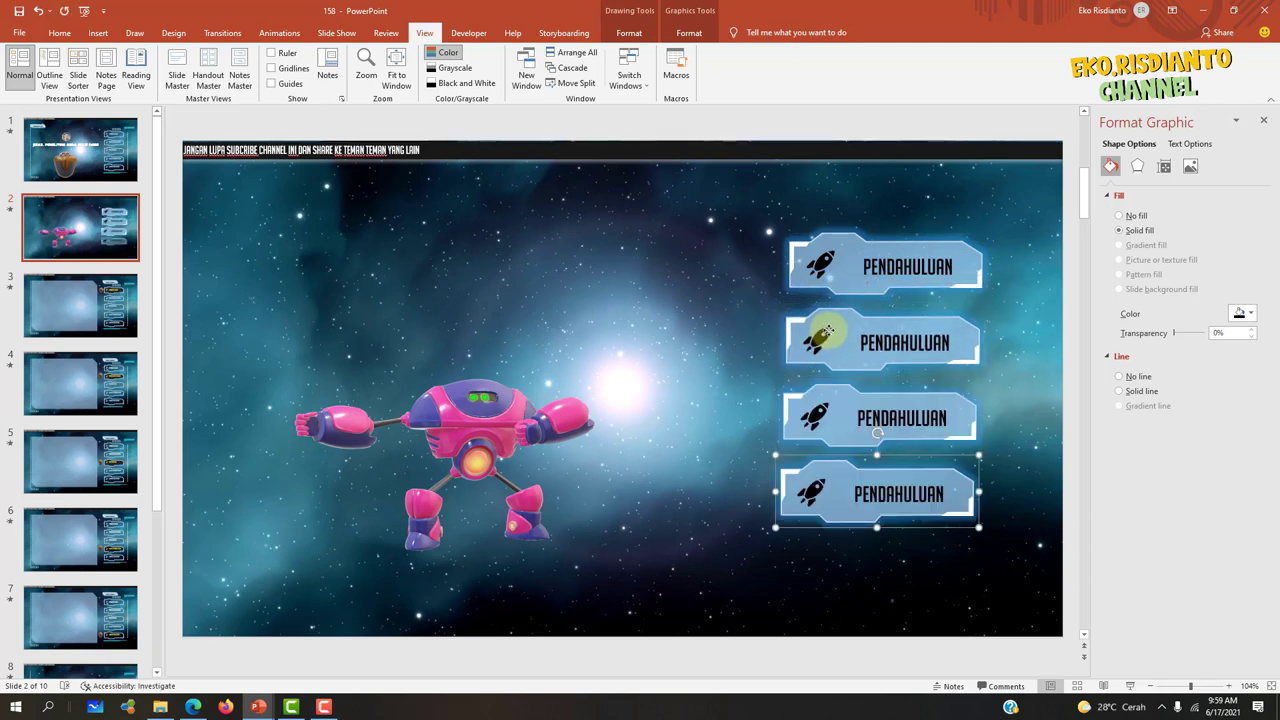
pyautogui.hotkey('ctrl', 'd')
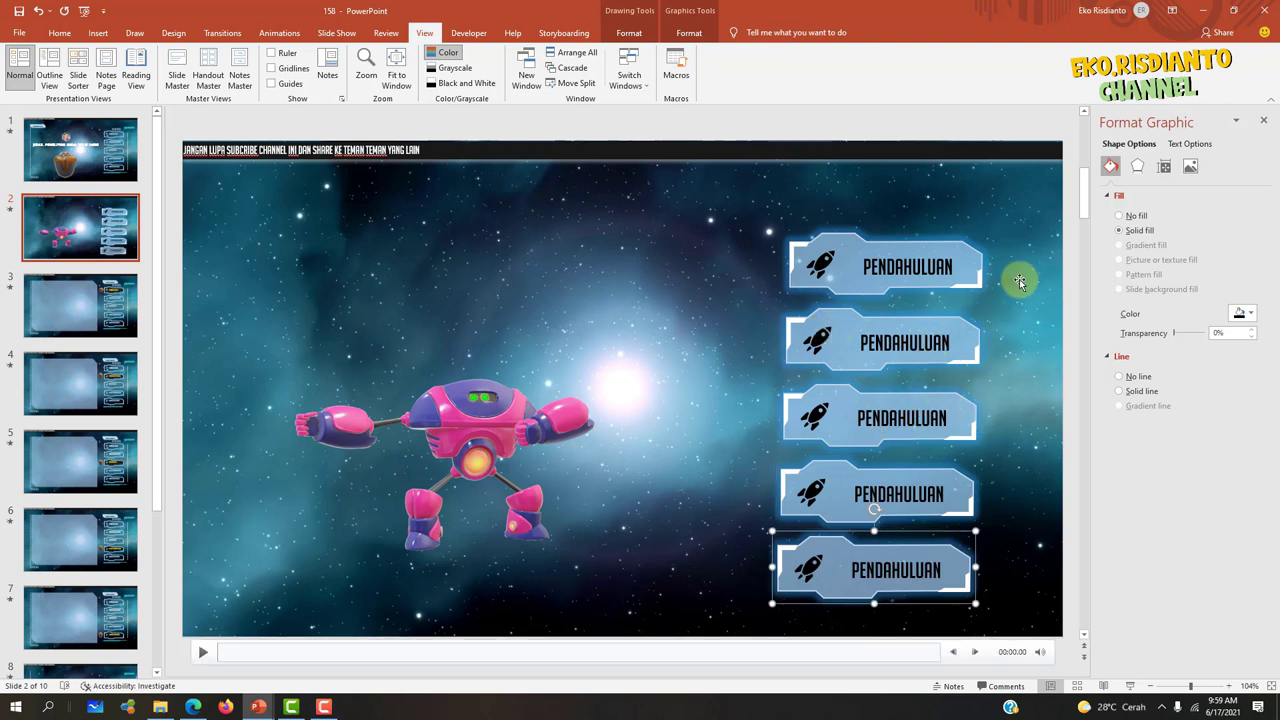
pyautogui.click(988, 236)
pyautogui.moveTo(1068, 218); pyautogui.dragTo(737, 616)
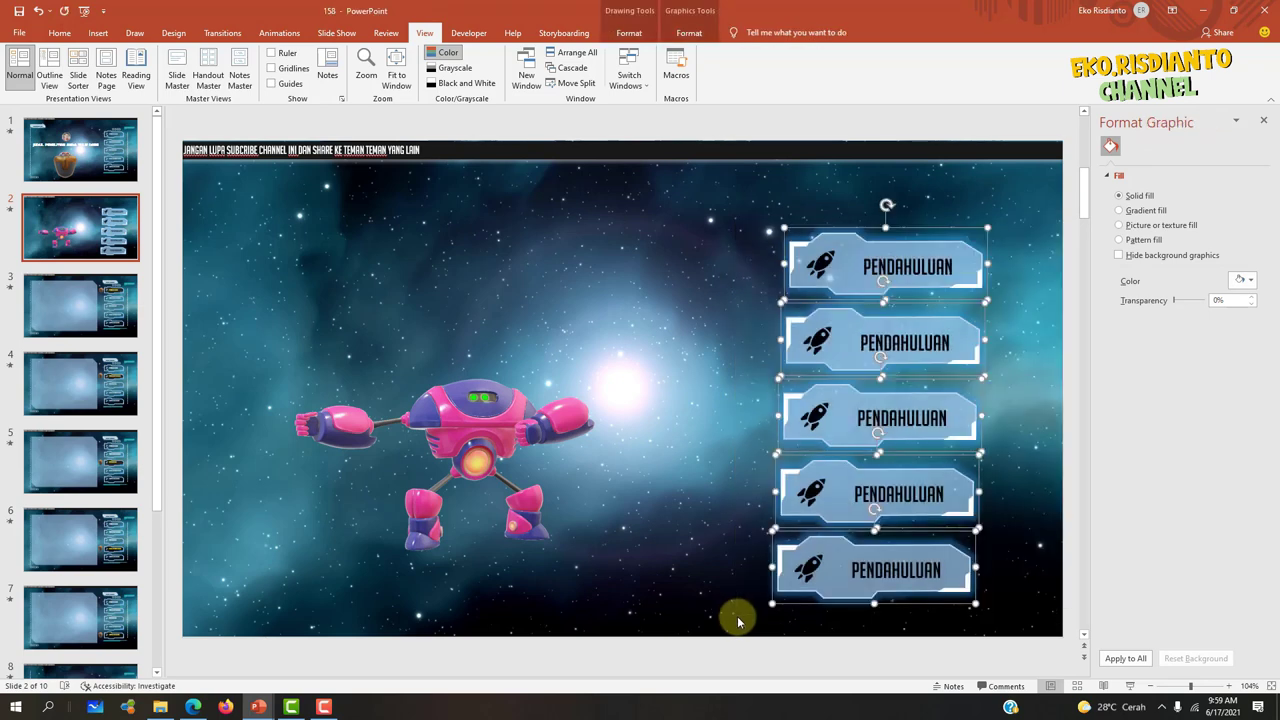
# - Align the five banners left, distribute them vertically, and reposition the column
pyautogui.click(687, 36)
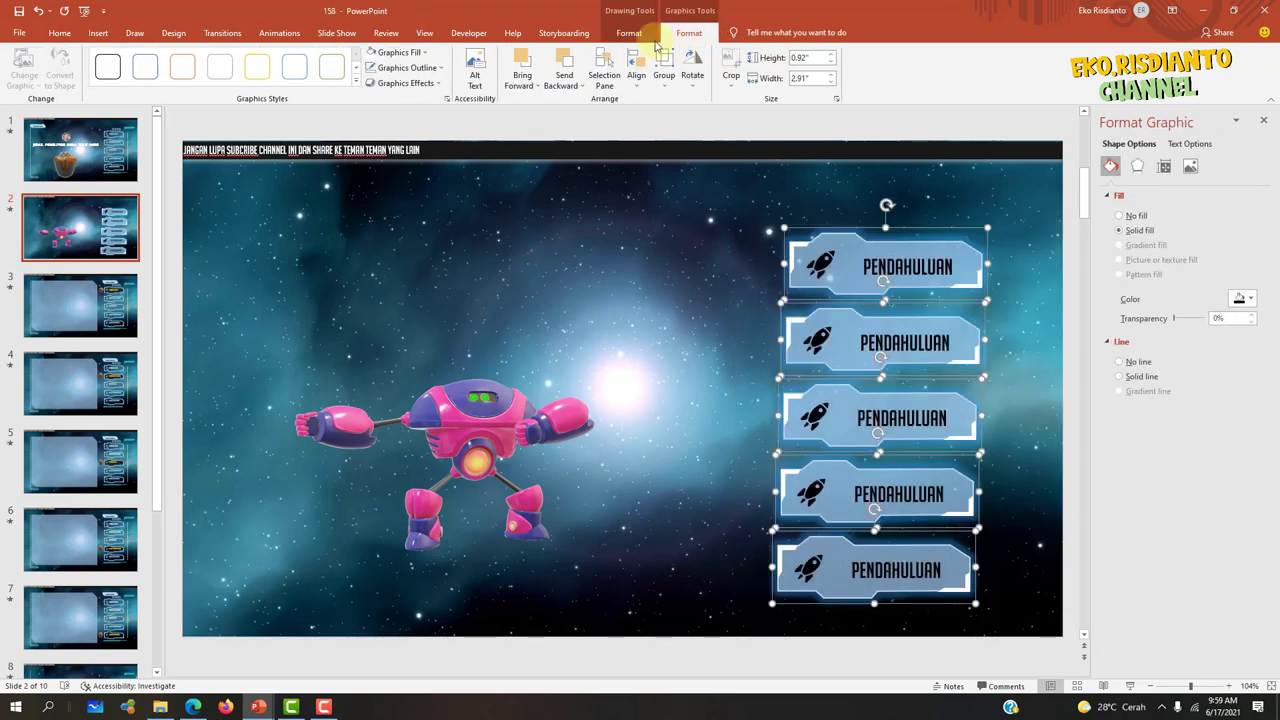
pyautogui.click(637, 36)
pyautogui.click(941, 53)
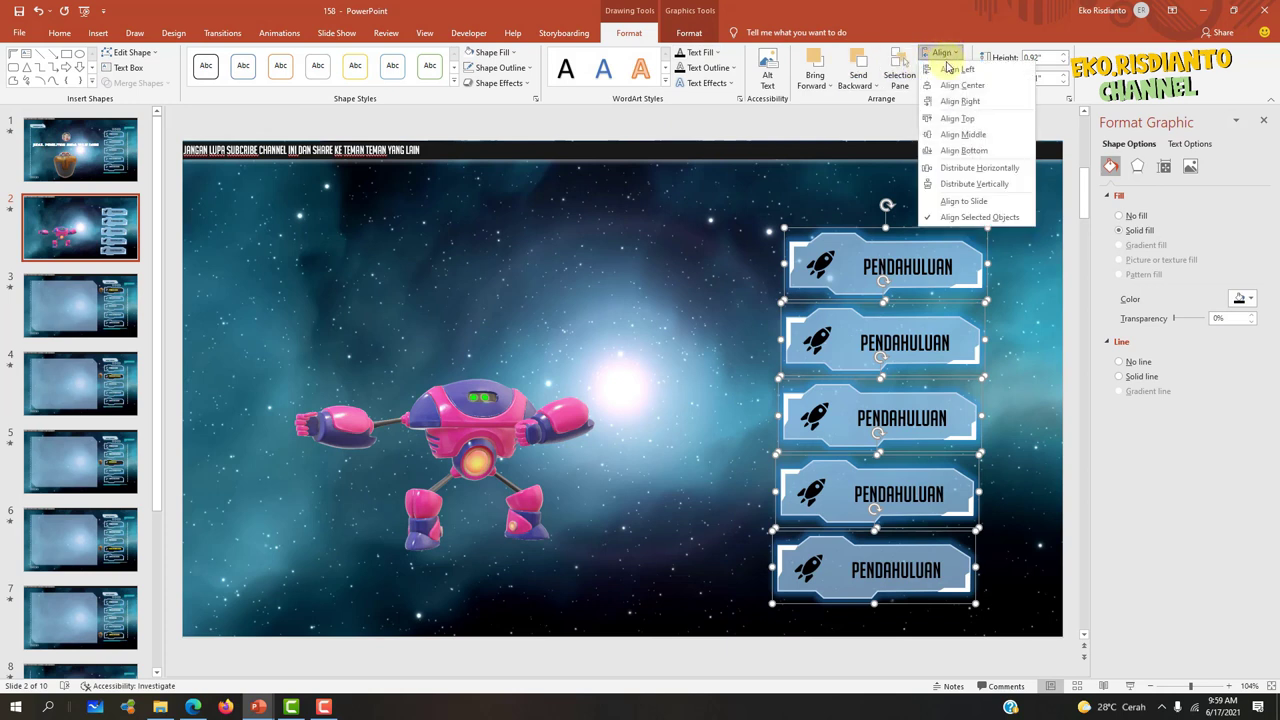
pyautogui.click(948, 71)
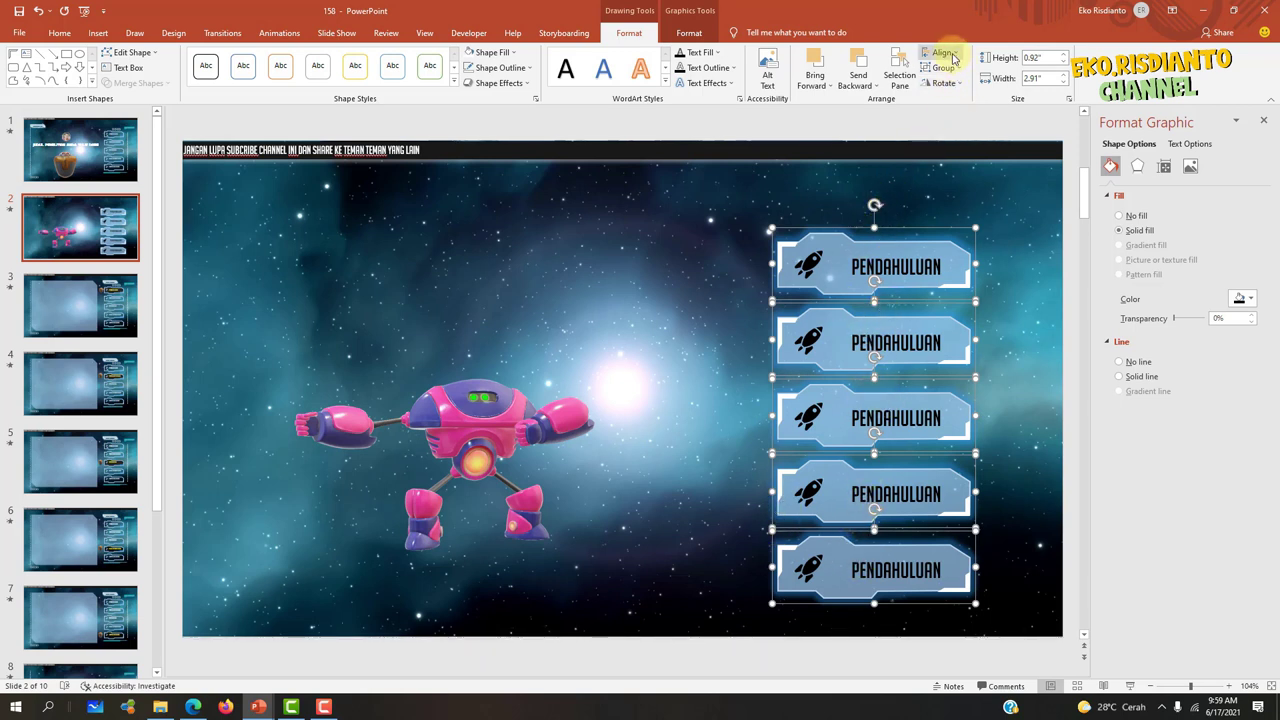
pyautogui.click(943, 53)
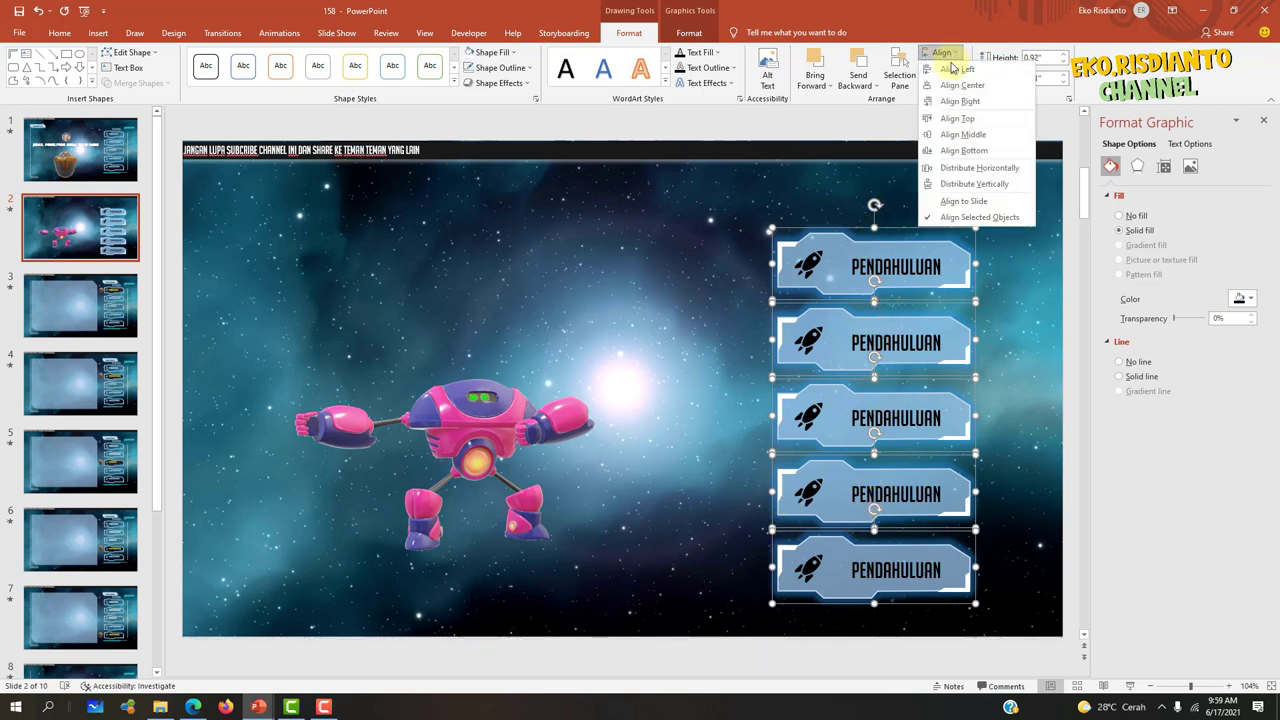
pyautogui.click(953, 194)
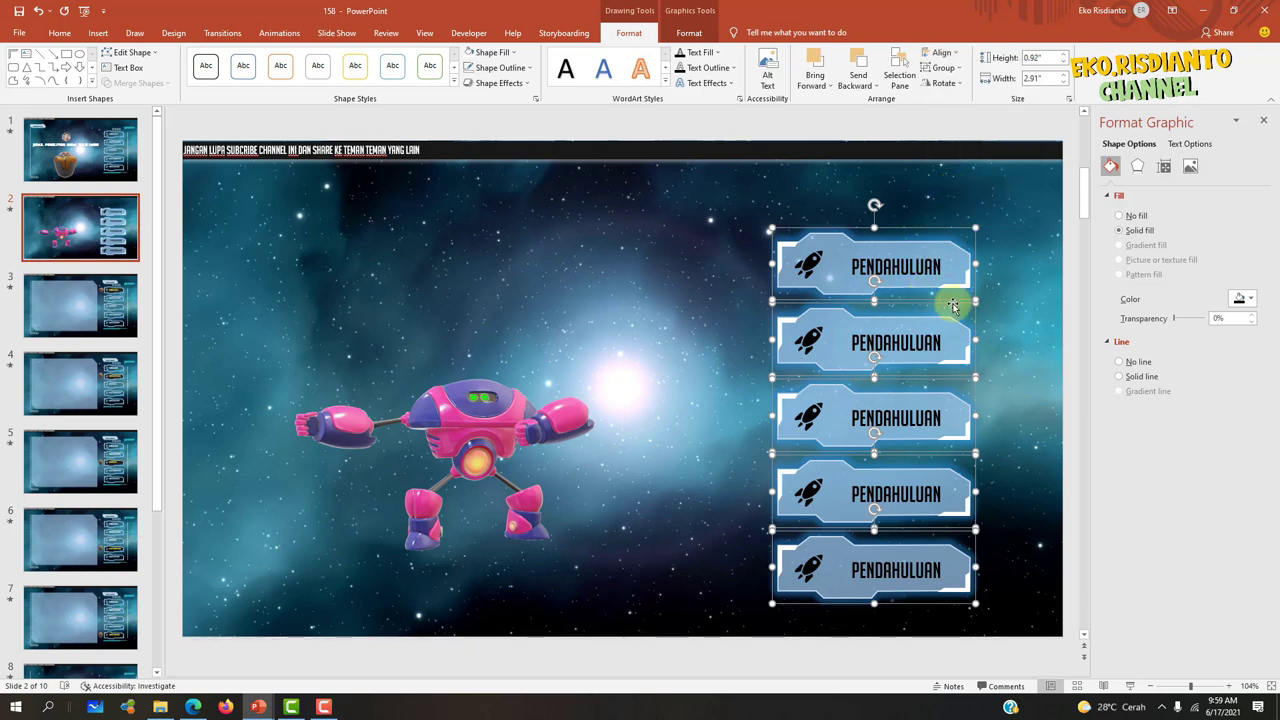
pyautogui.press('Escape')
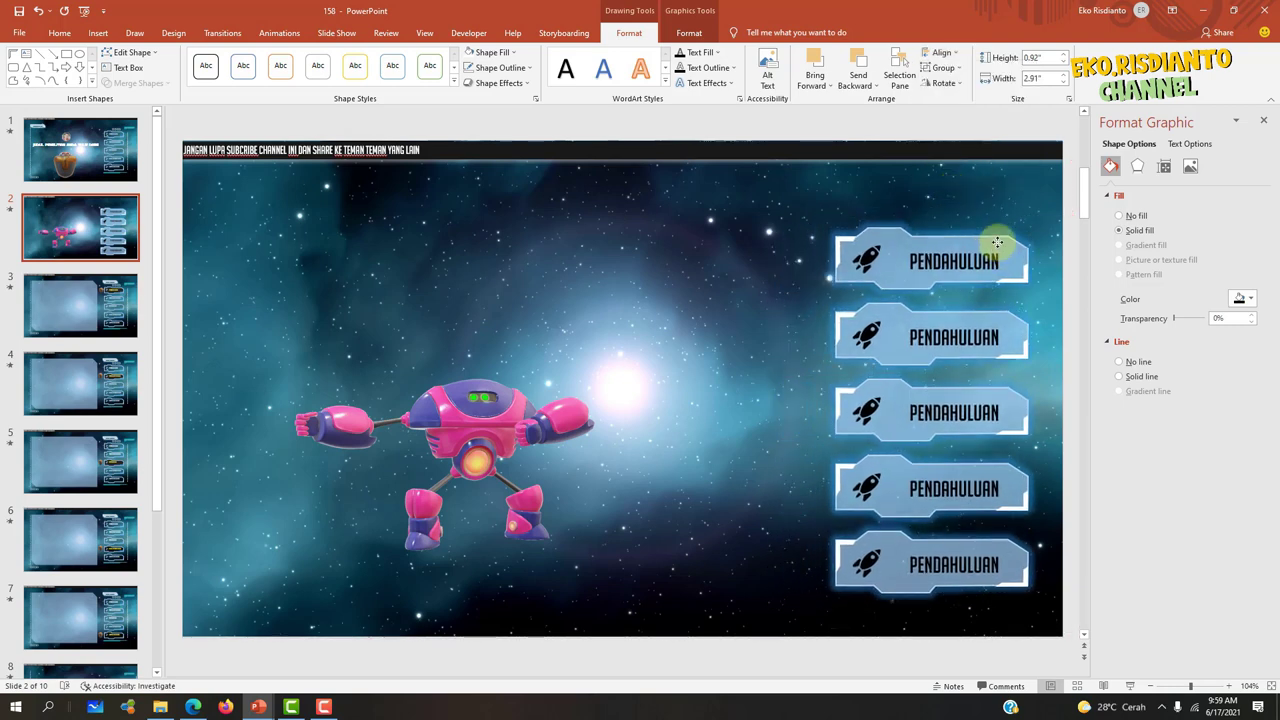
pyautogui.moveTo(949, 235); pyautogui.dragTo(943, 230)
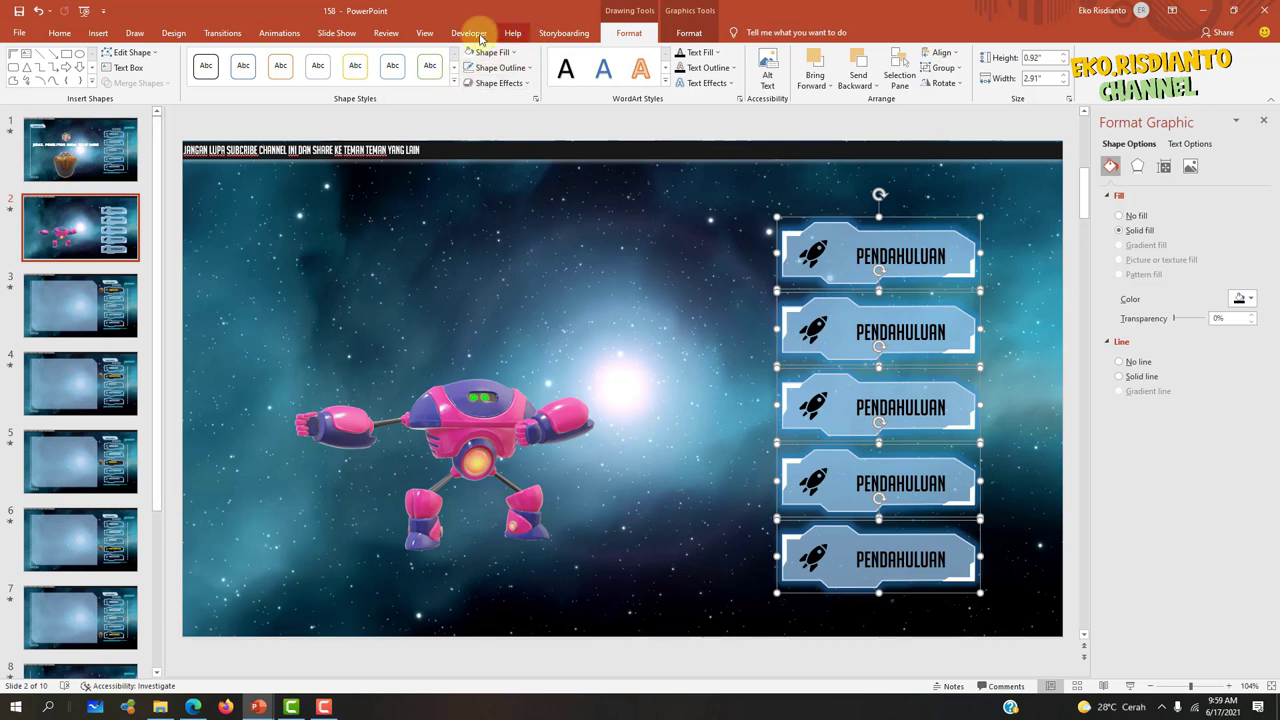
# - Apply the Pulse animation to the banners and show the Animation Pane
pyautogui.click(278, 32)
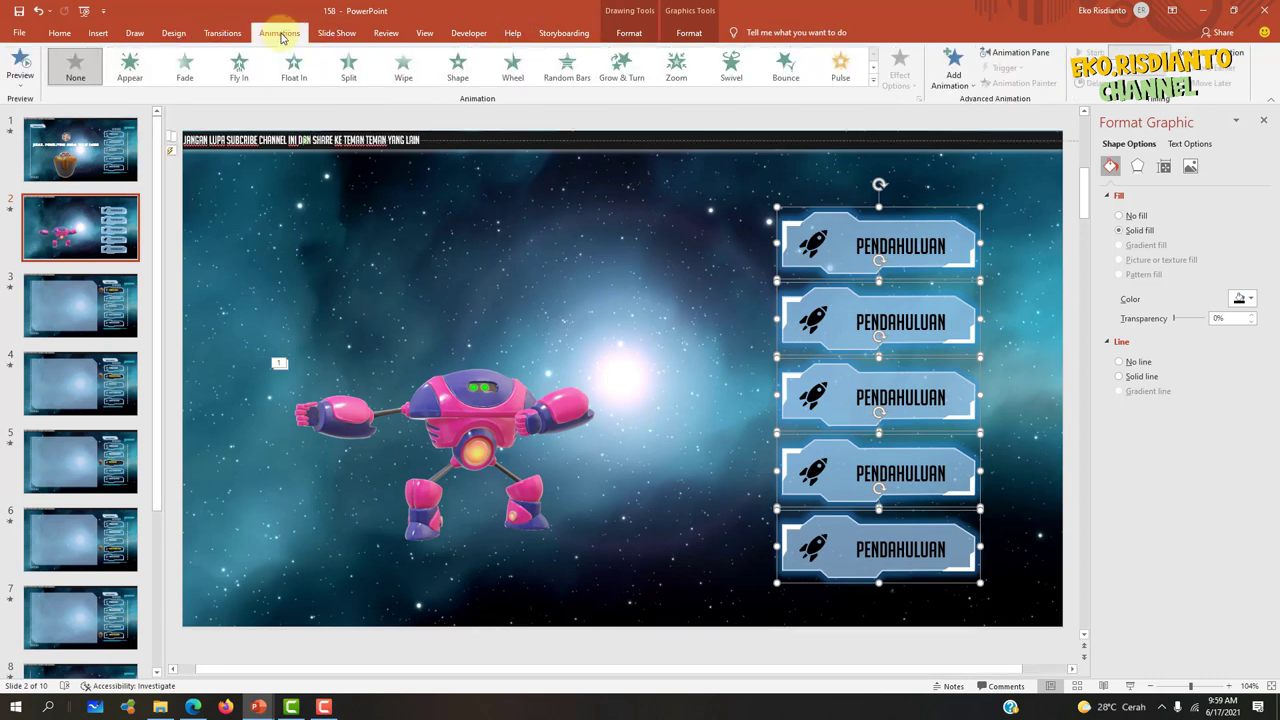
pyautogui.click(846, 79)
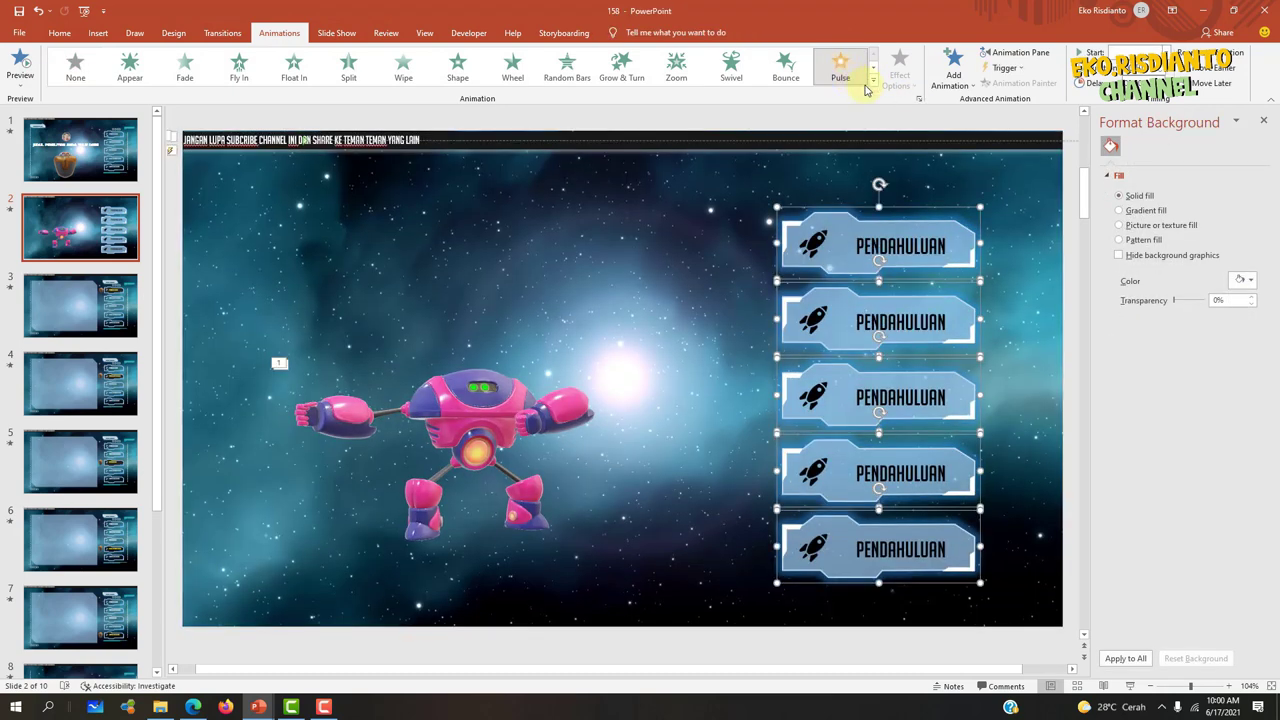
pyautogui.click(1022, 55)
pyautogui.click(1265, 122)
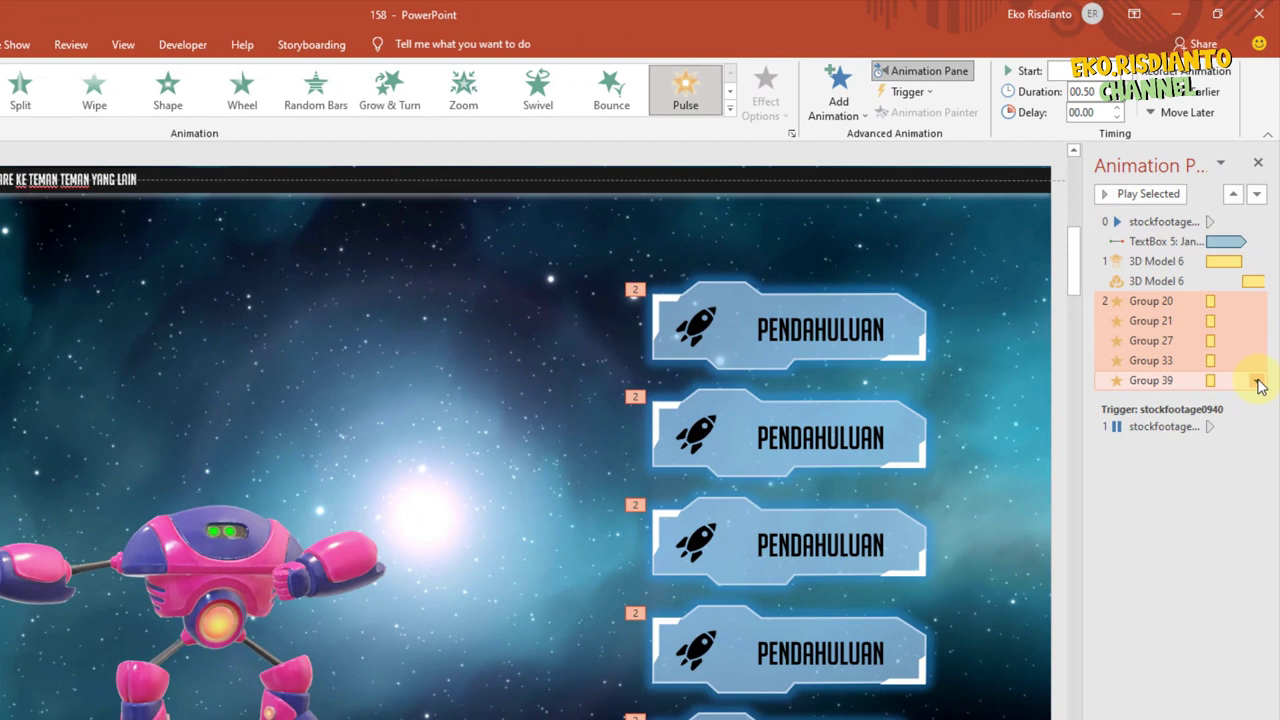
# - Set the pulse timing to 1 second, repeating until the end of the slide
pyautogui.click(1257, 382)
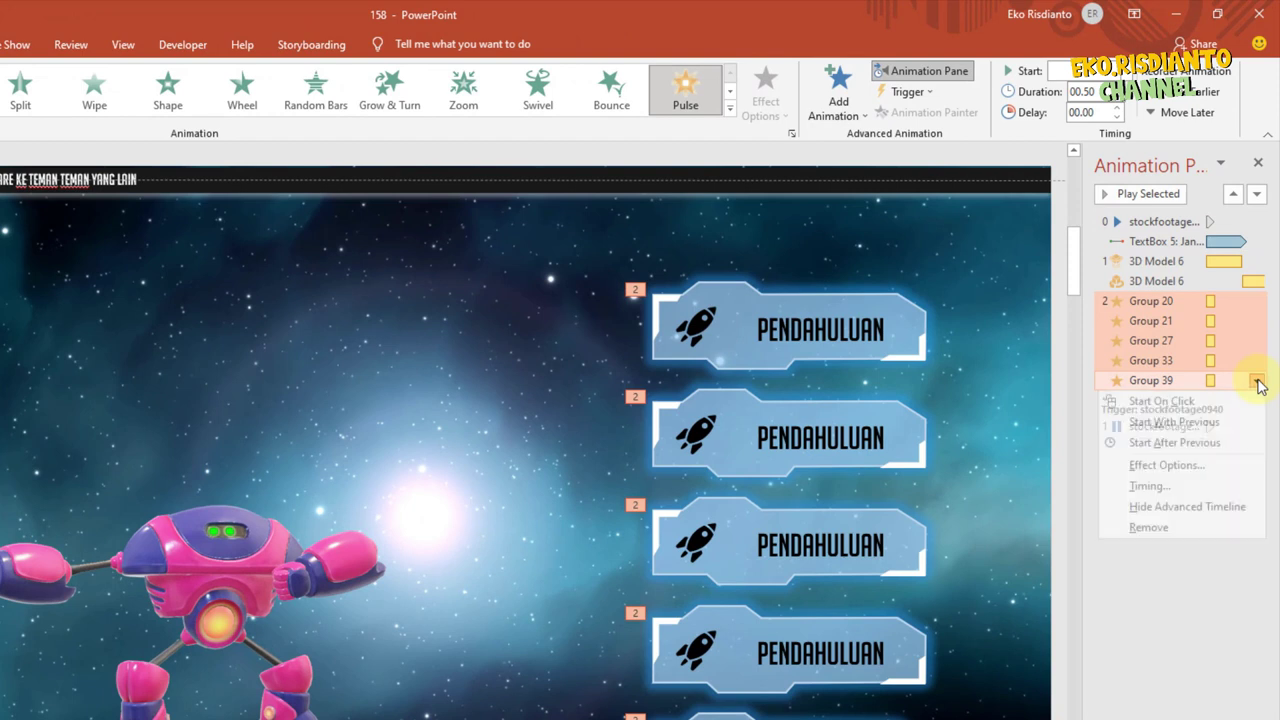
pyautogui.click(1146, 486)
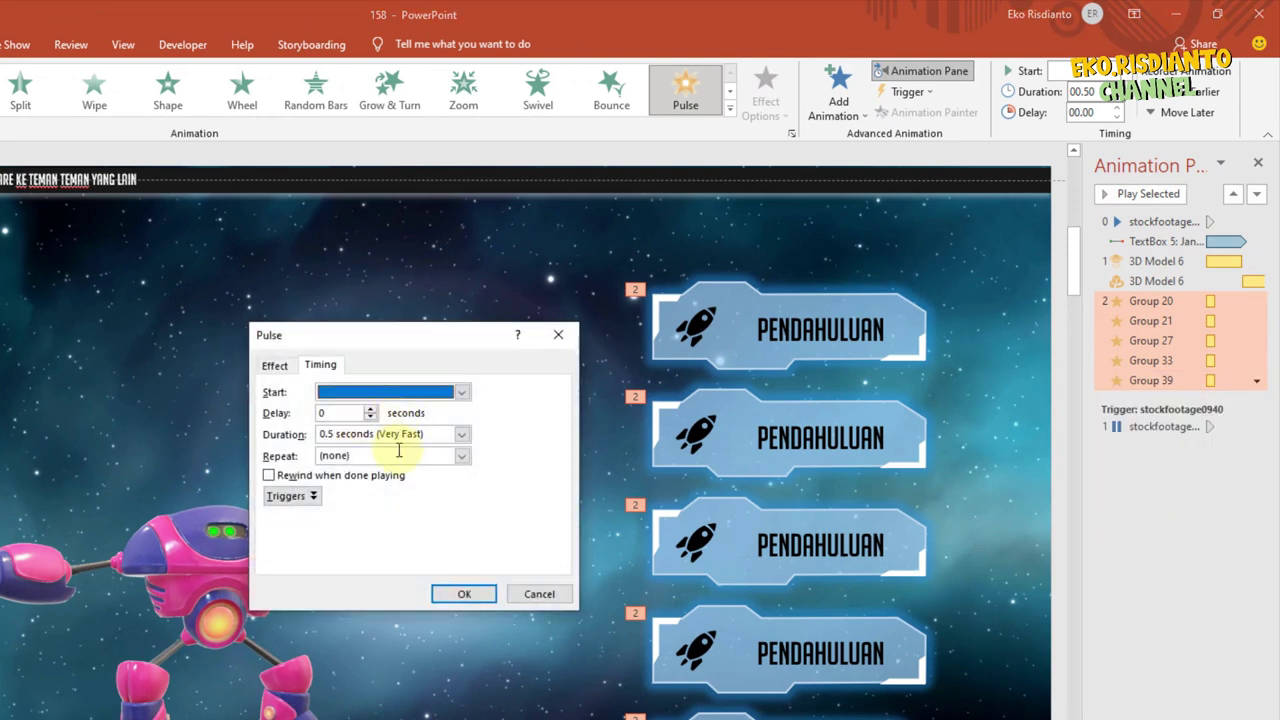
pyautogui.click(466, 437)
pyautogui.click(412, 502)
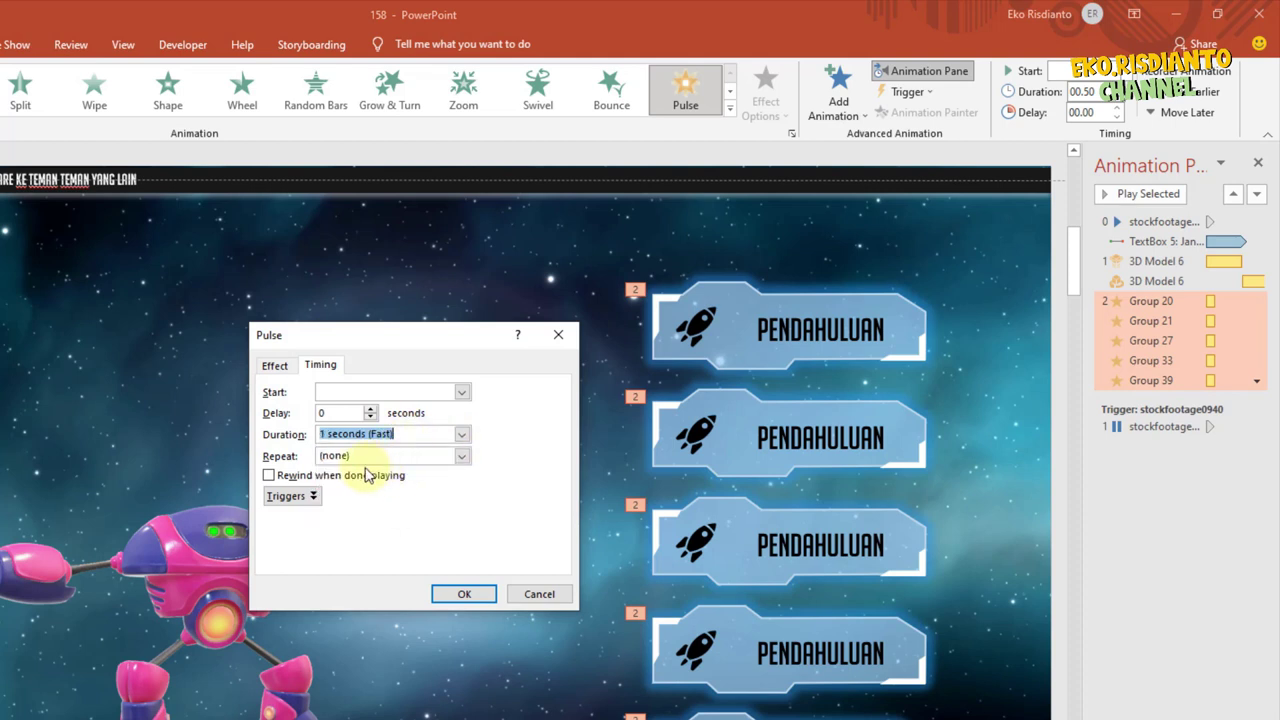
pyautogui.click(461, 458)
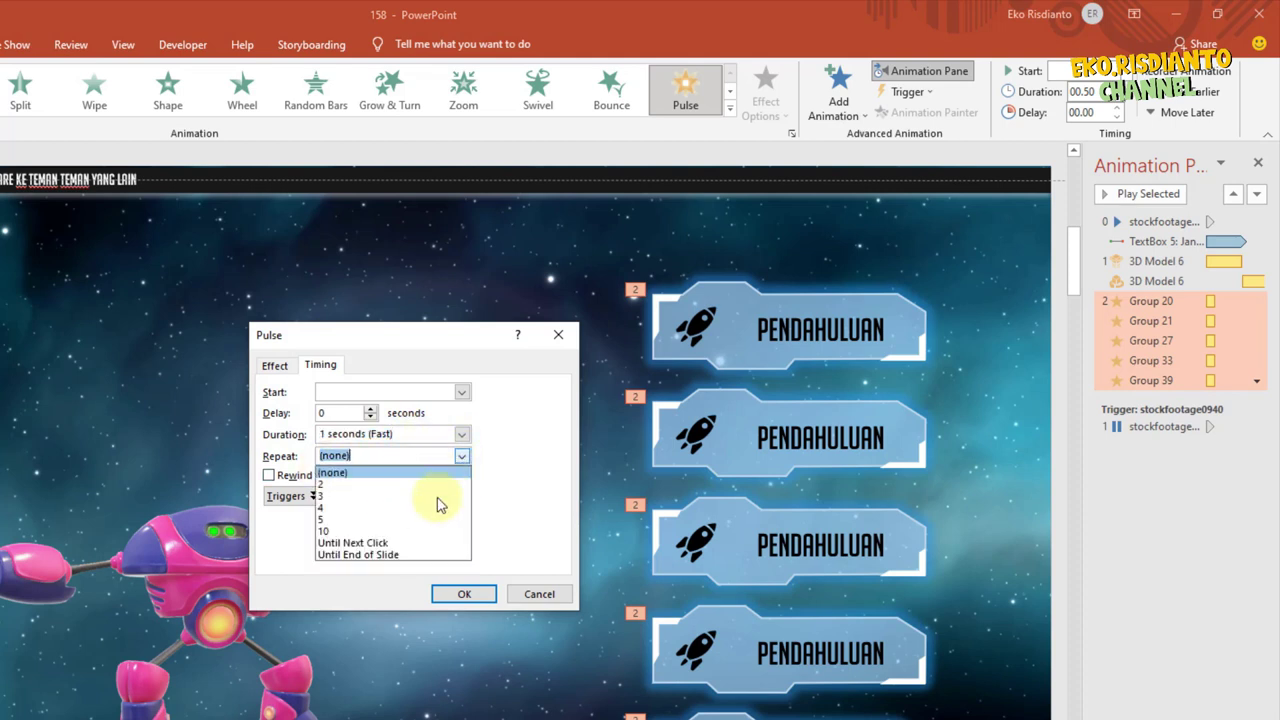
pyautogui.click(396, 556)
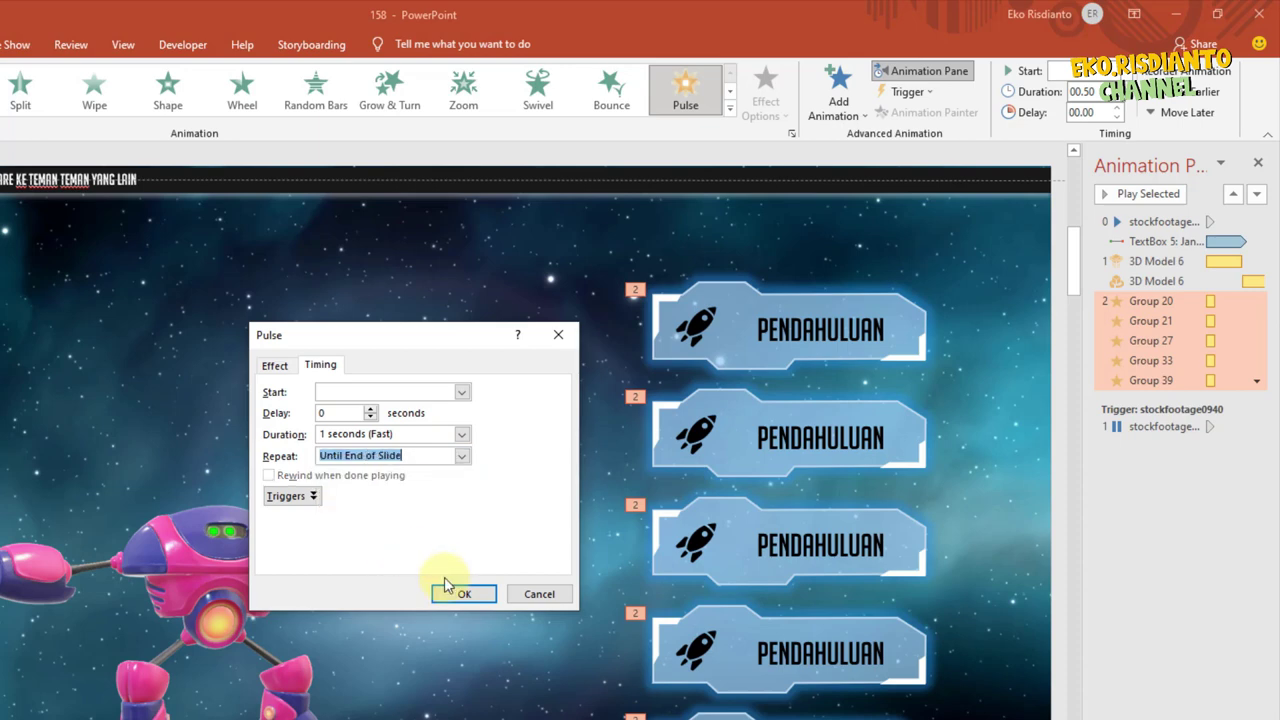
pyautogui.click(464, 594)
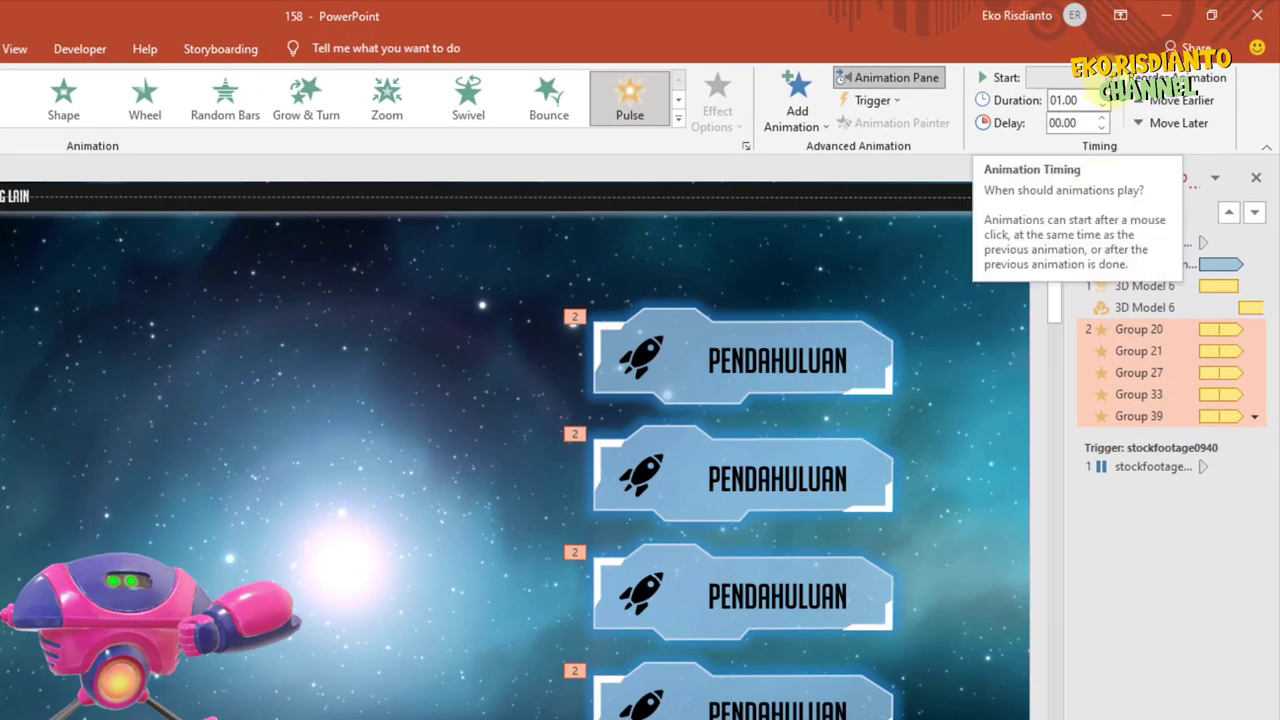
# - Set the pulse to start With Previous and preview slide 2 as a full-screen show
pyautogui.click(1125, 57)
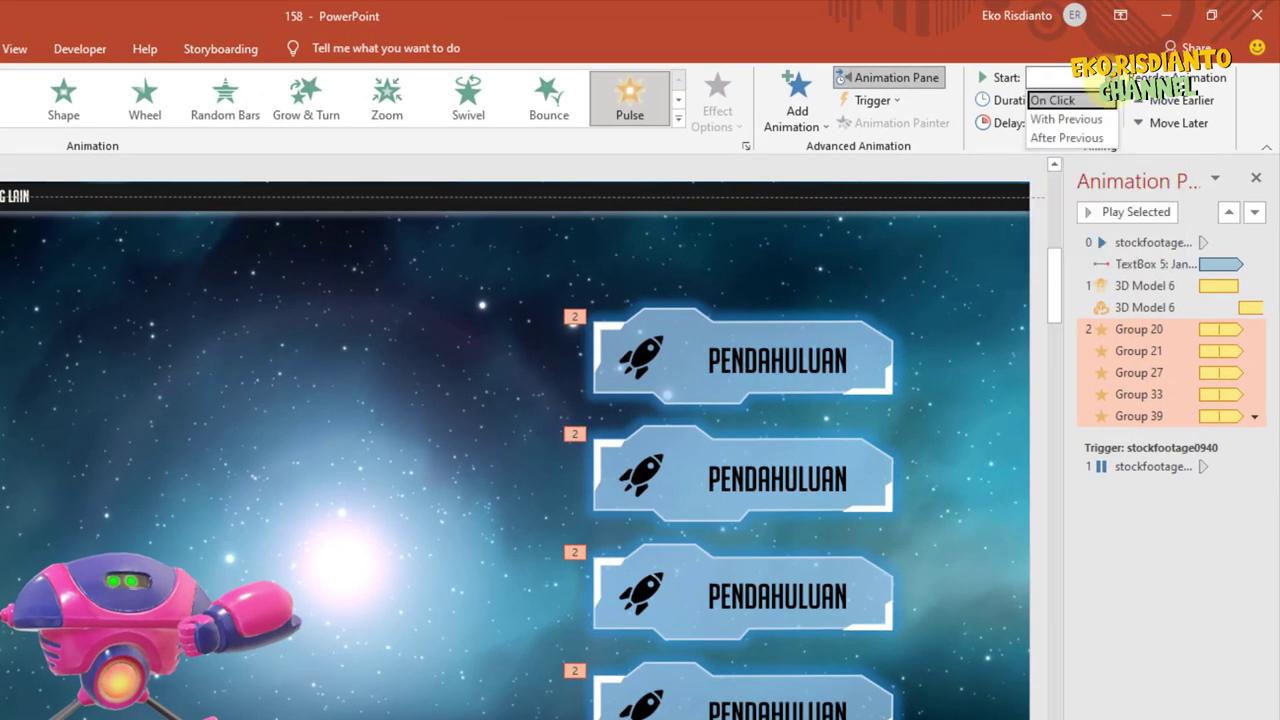
pyautogui.click(1082, 120)
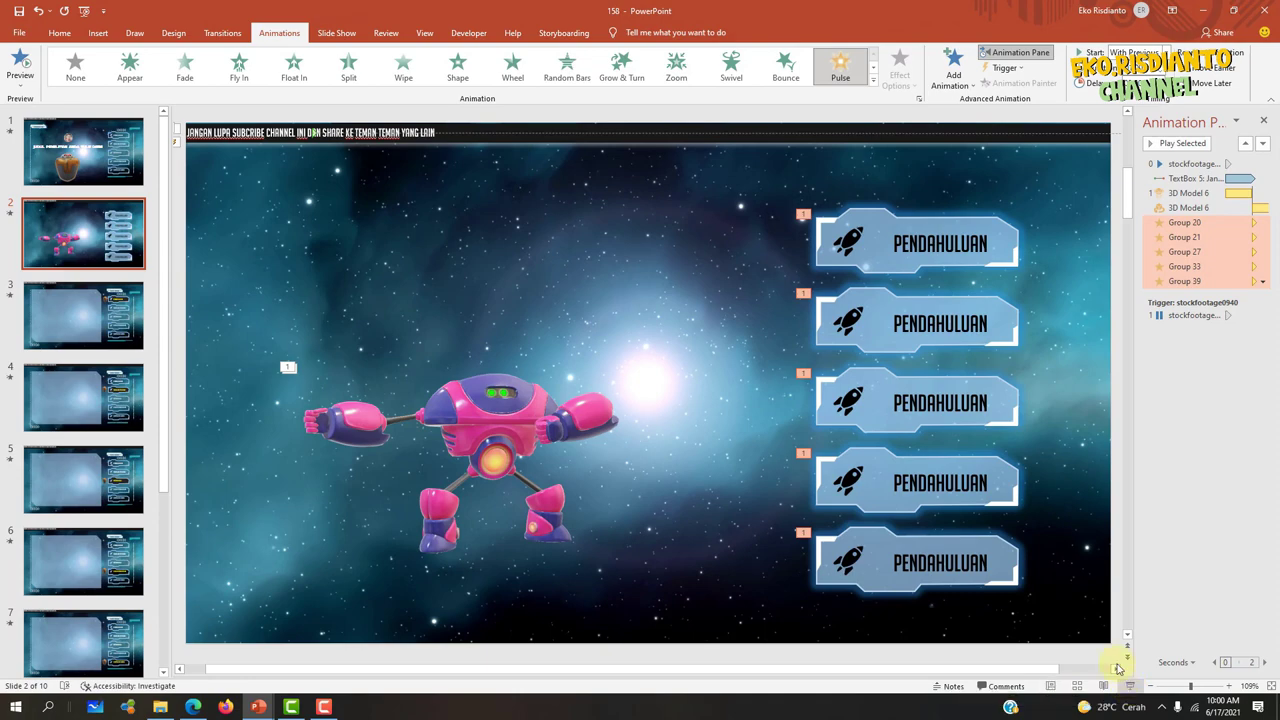
pyautogui.hotkey('shift', 'F5')
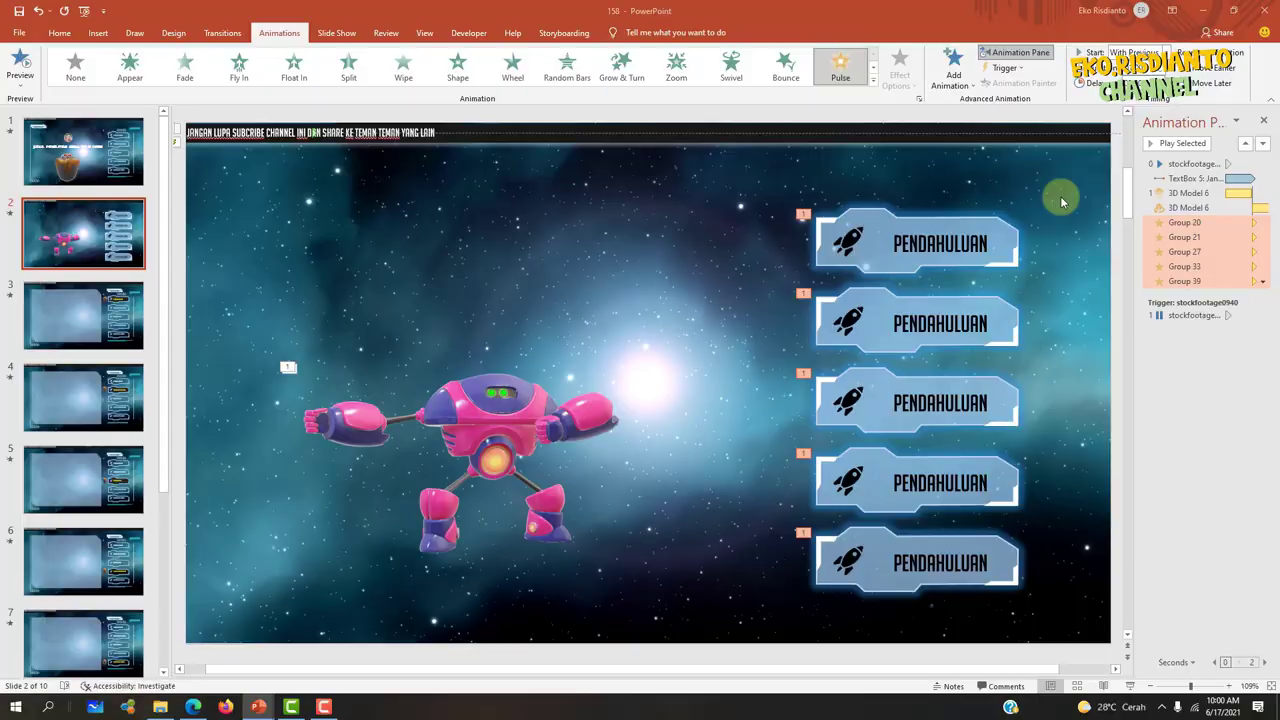
pyautogui.press('Escape')
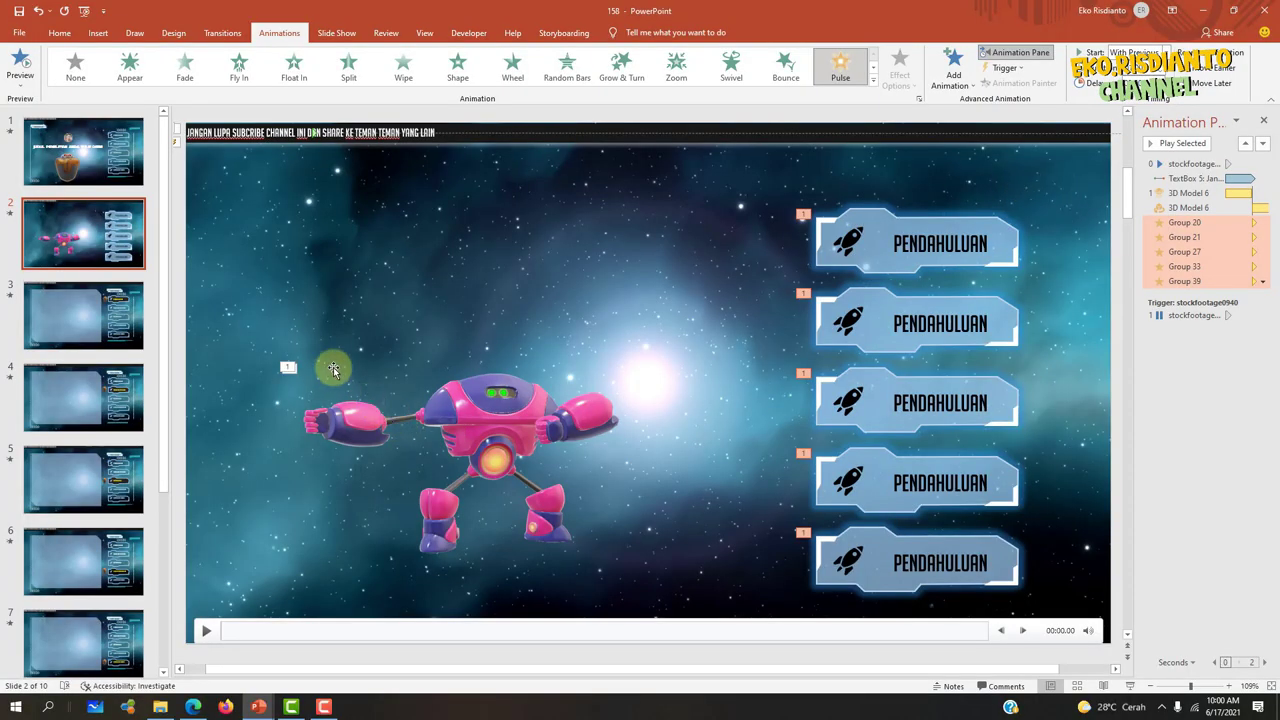
# - Set the robot's second 3D Model 6 animation to start With Previous
pyautogui.click(1201, 193)
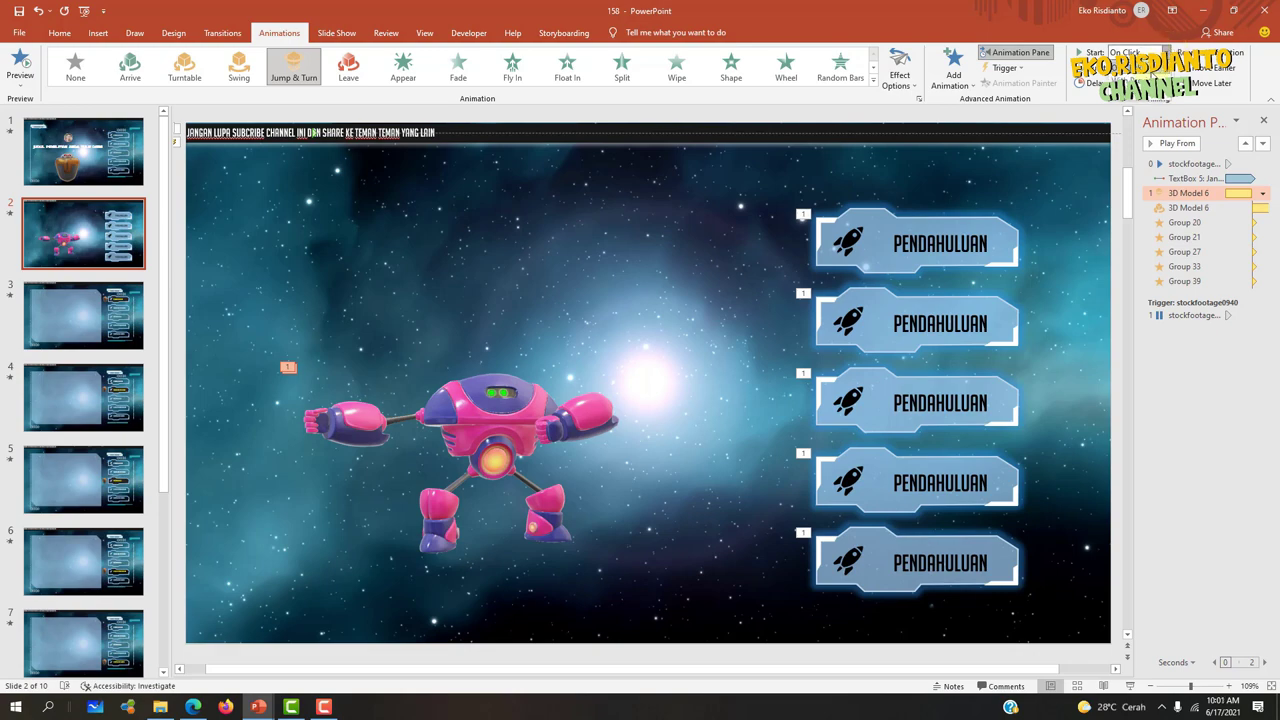
pyautogui.click(1201, 207)
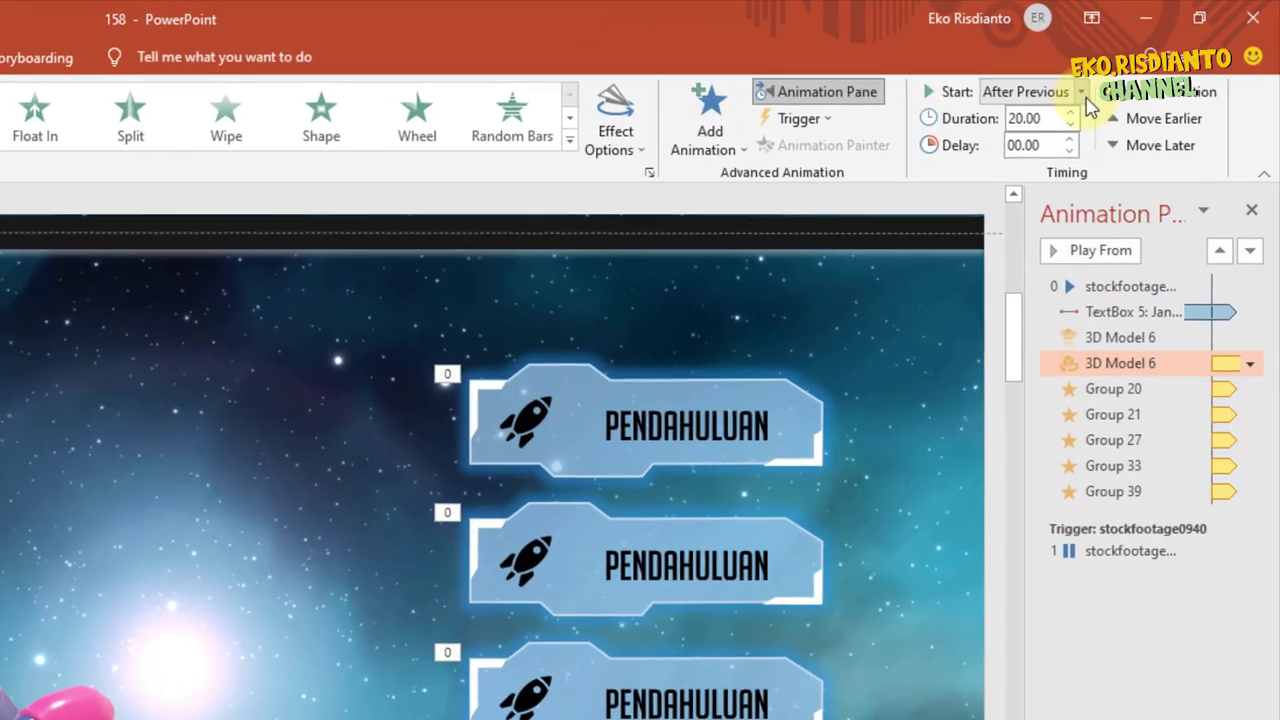
pyautogui.click(1163, 55)
pyautogui.click(1045, 141)
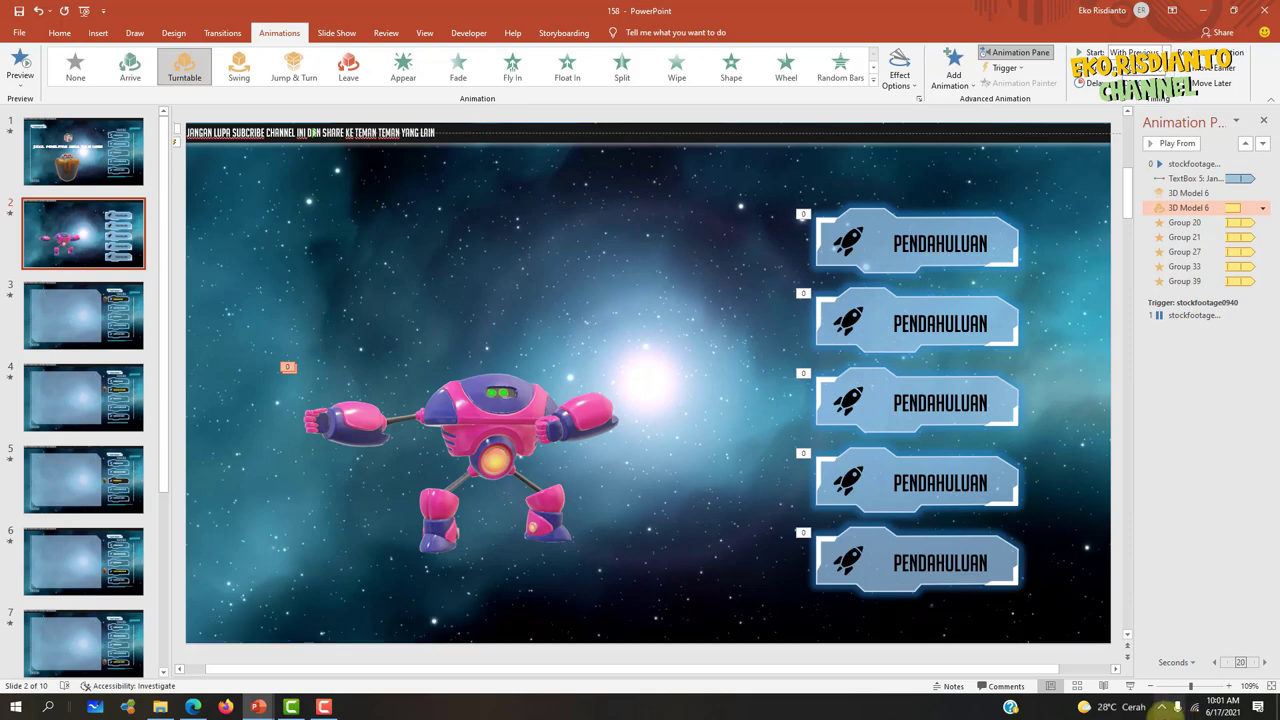
# - Preview slide 2 as a full-screen show, then return to editing
pyautogui.hotkey('shift', 'F5')
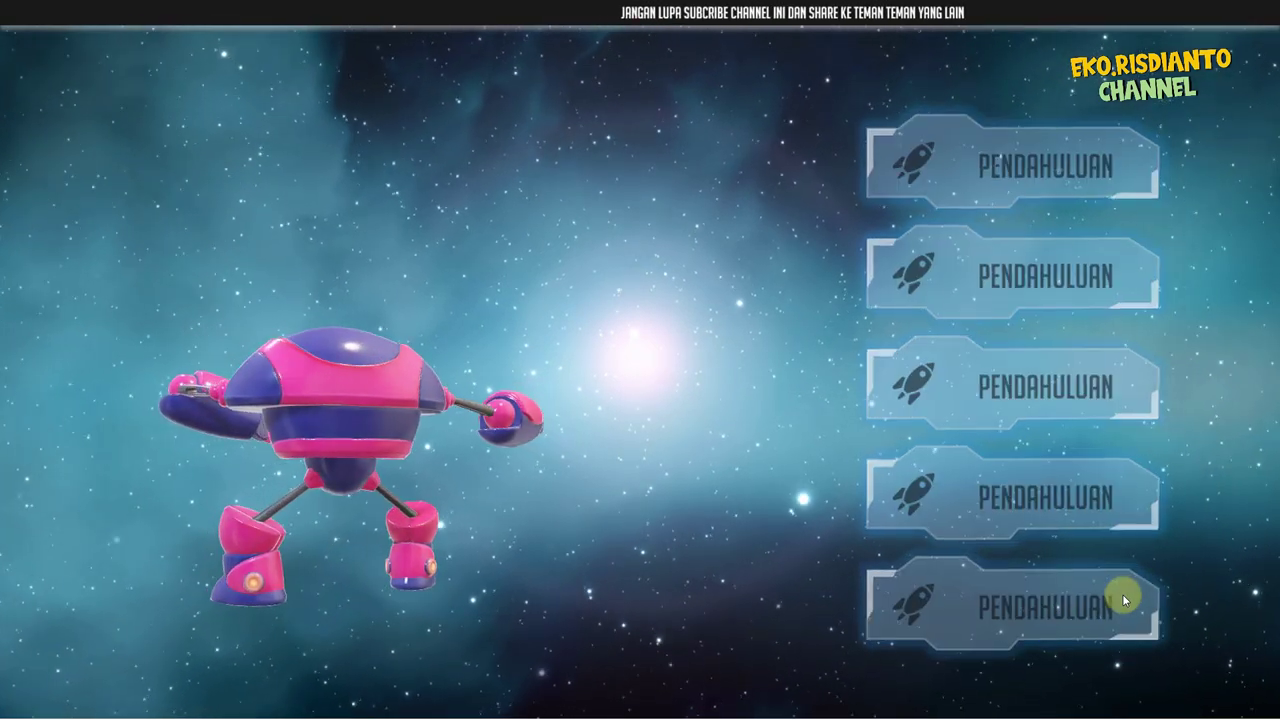
pyautogui.press('Escape')
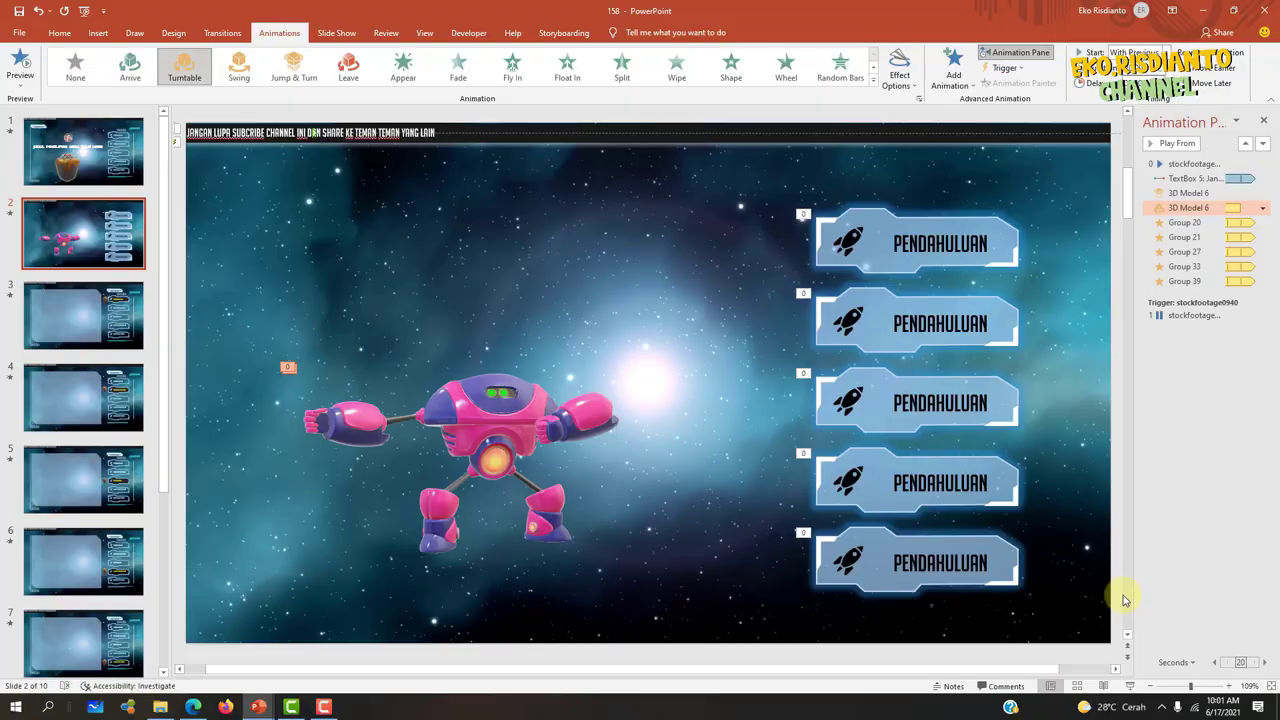
pyautogui.moveTo(980, 568)
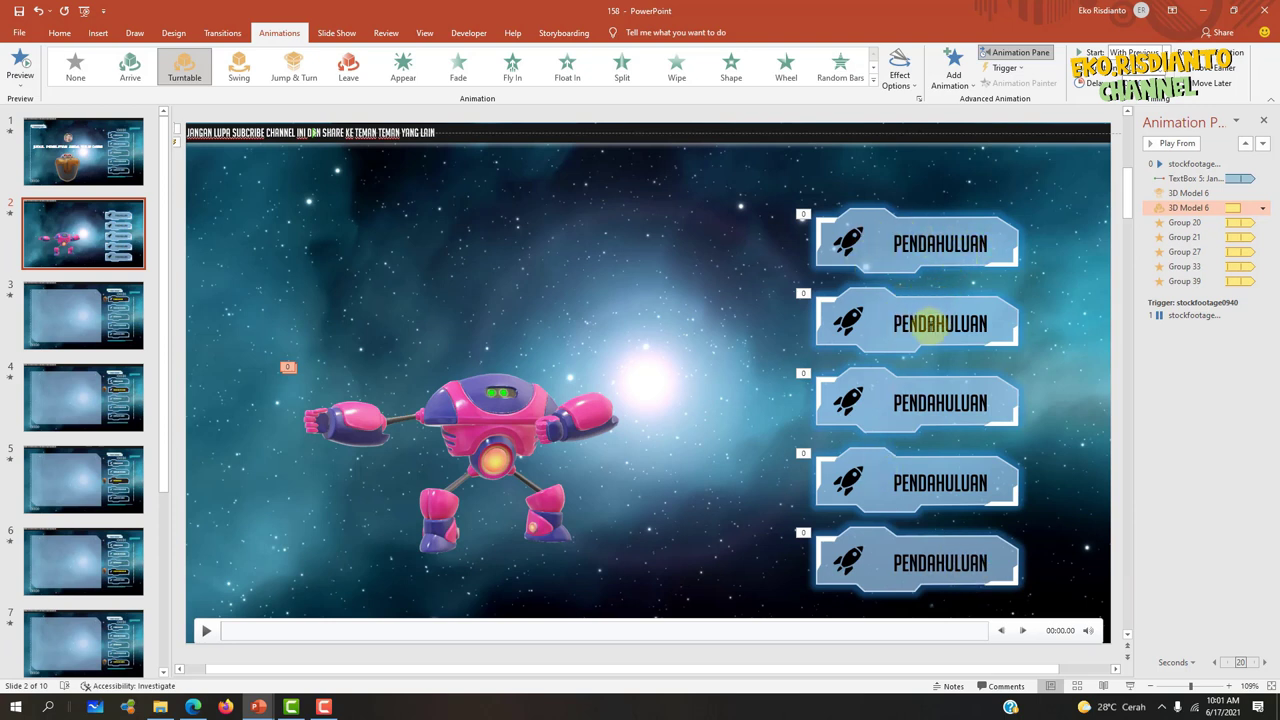
# - Relabel the second button TINJAUAN PUSTAKA in smaller text and nudge it into place
pyautogui.moveTo(895, 323); pyautogui.dragTo(988, 327)
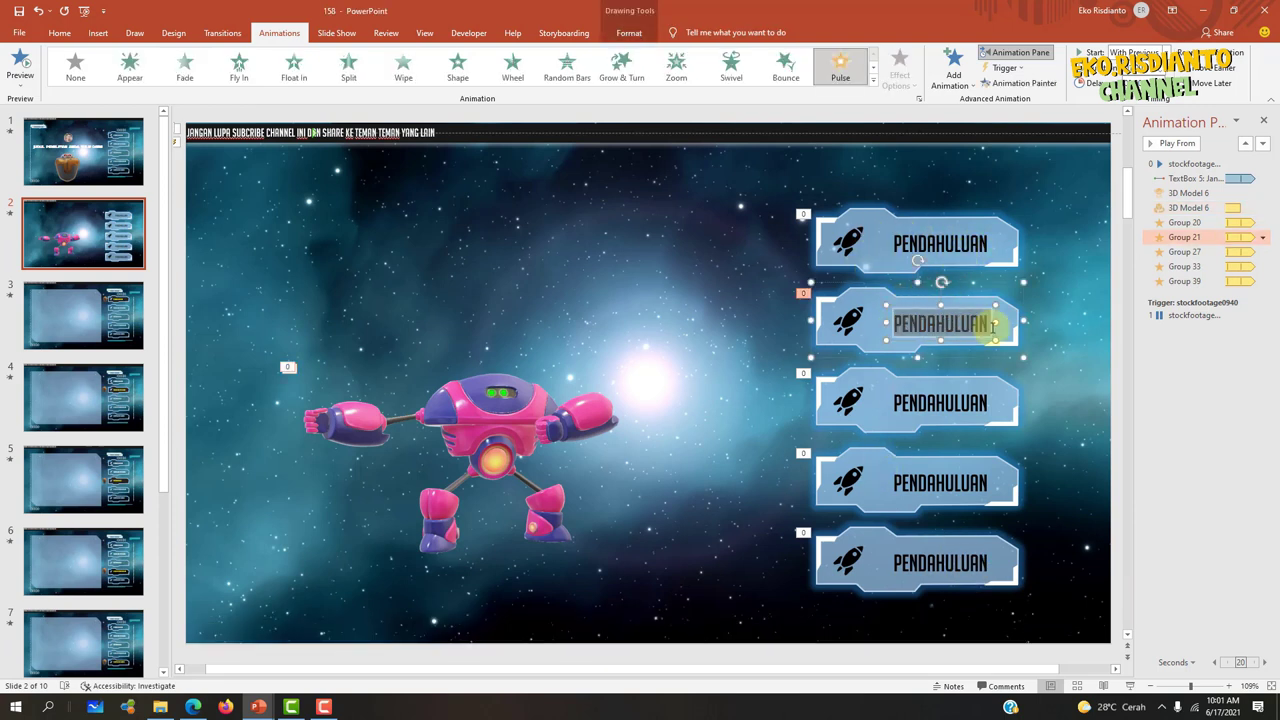
pyautogui.write('TINJAUAN PUSTAKA')
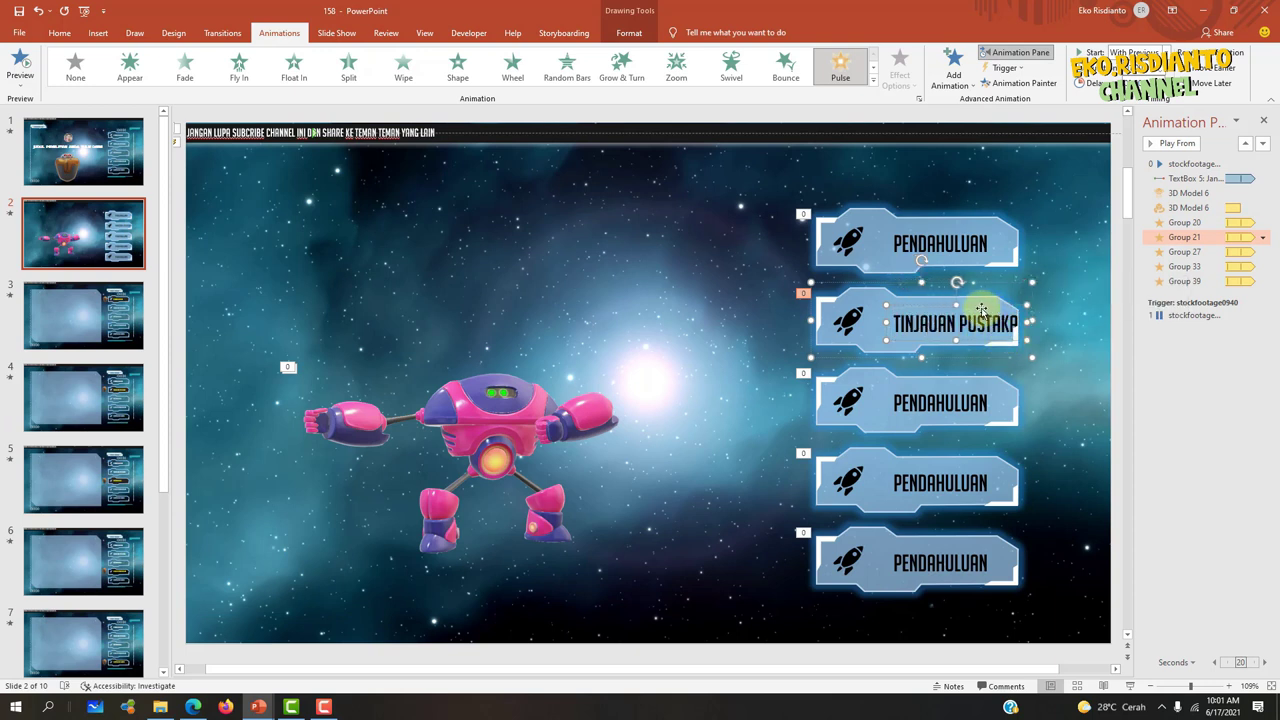
pyautogui.click(62, 33)
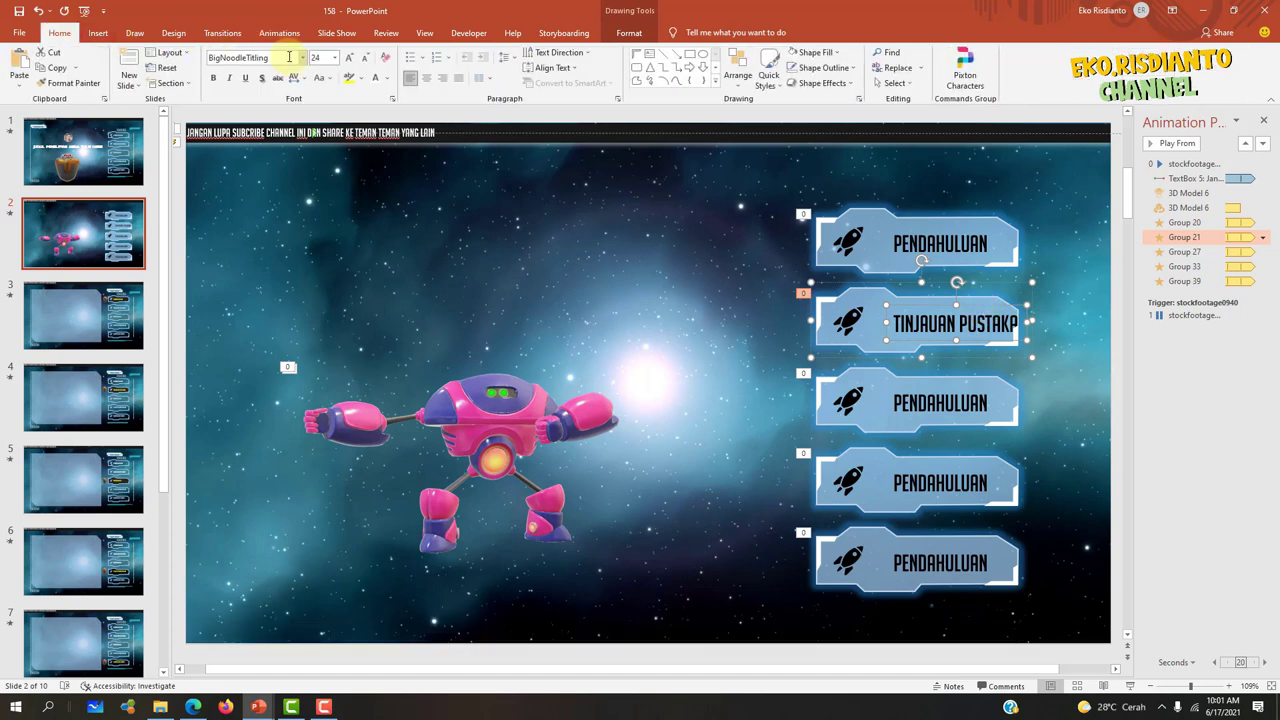
pyautogui.click(365, 60)
pyautogui.click(365, 60)
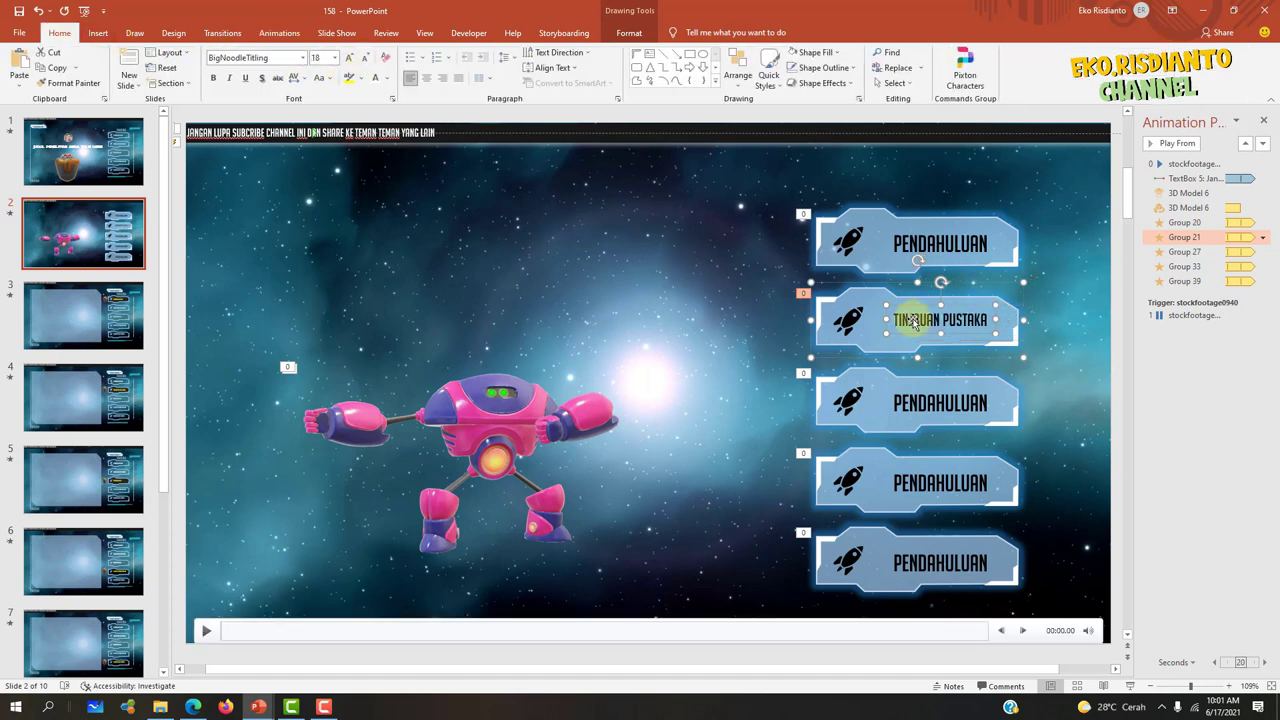
pyautogui.moveTo(954, 308); pyautogui.dragTo(949, 309)
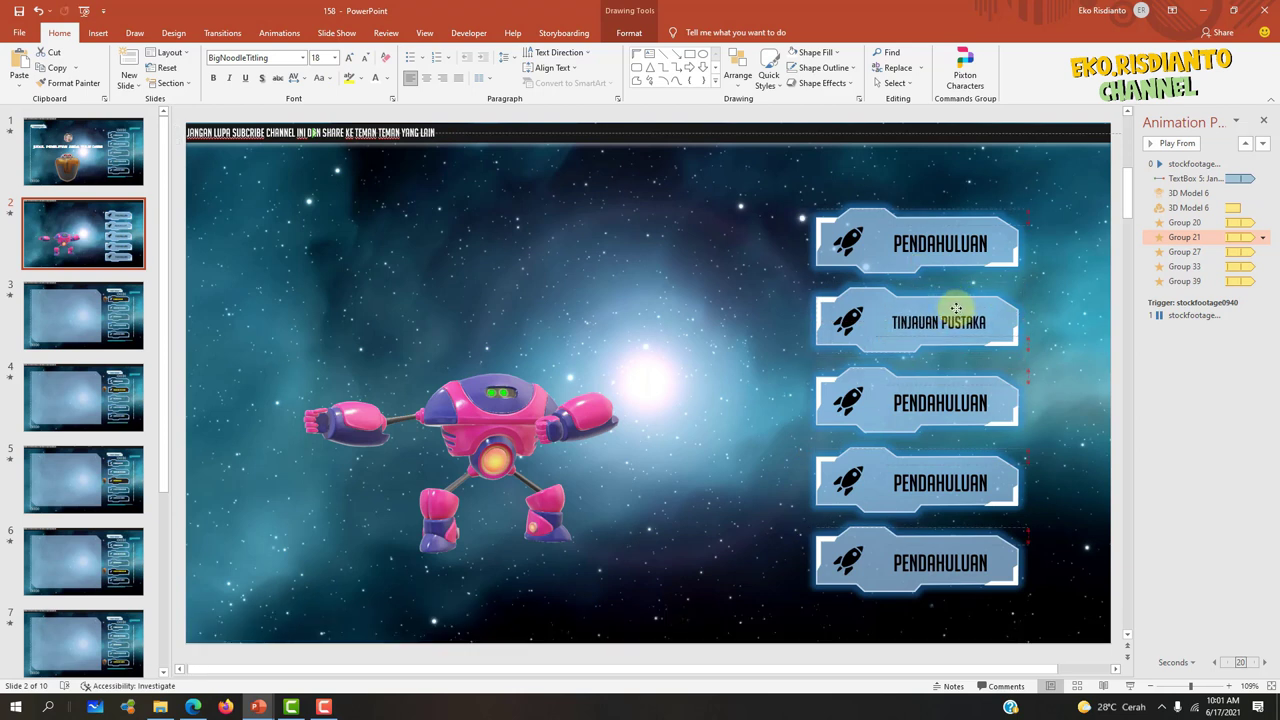
# - Shrink the top button's PENDAHULUAN text to size 18
pyautogui.click(962, 240)
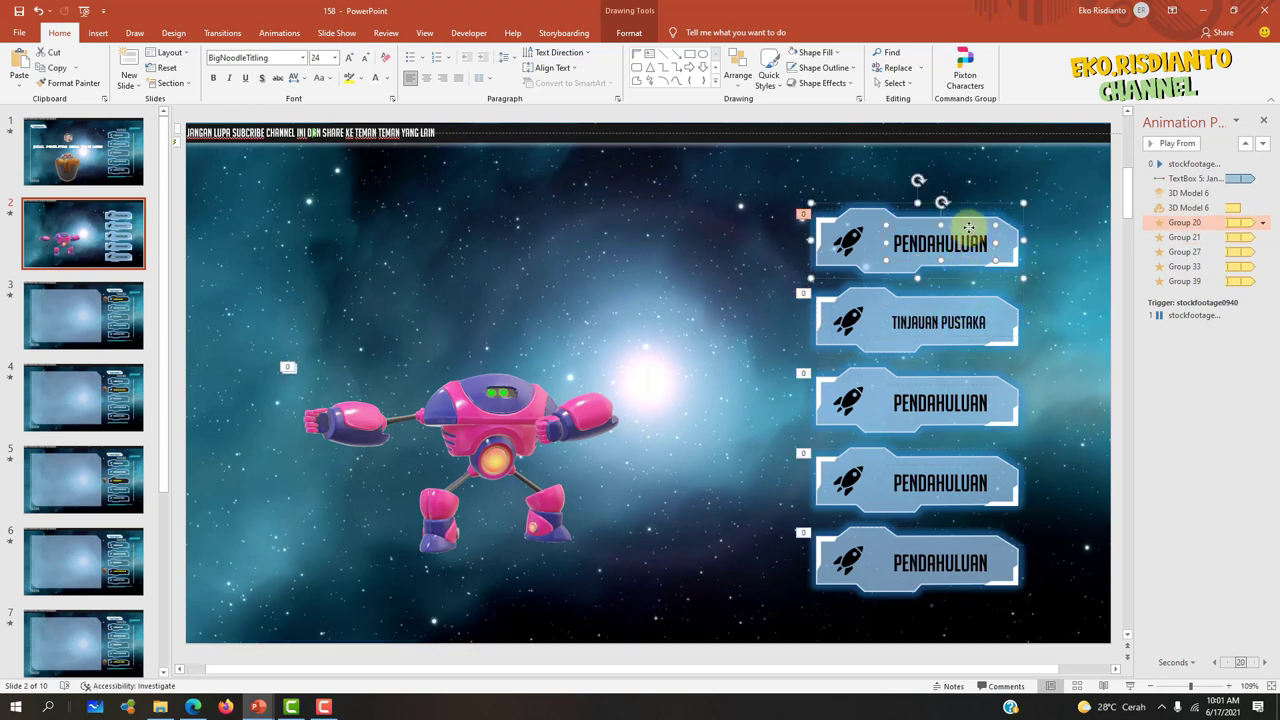
pyautogui.click(366, 60)
pyautogui.click(366, 60)
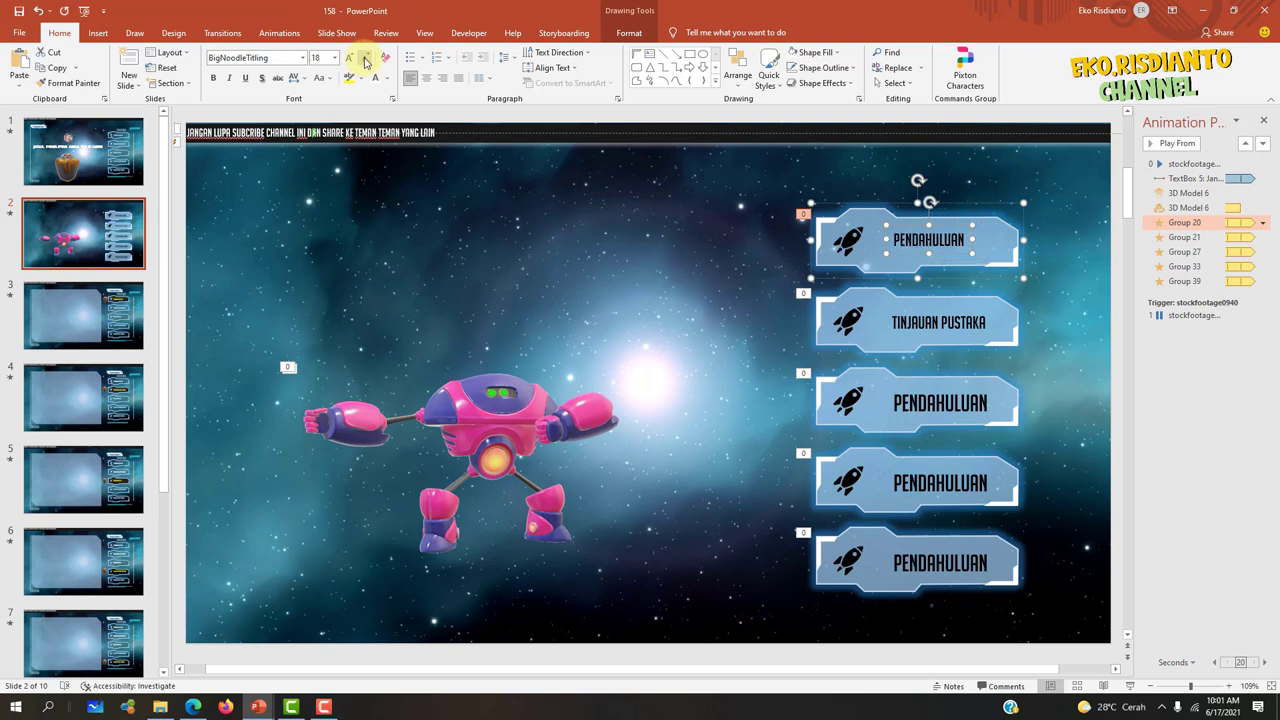
# - Shrink the third button's text to 18 and relabel it METODOLOGI
pyautogui.click(940, 401)
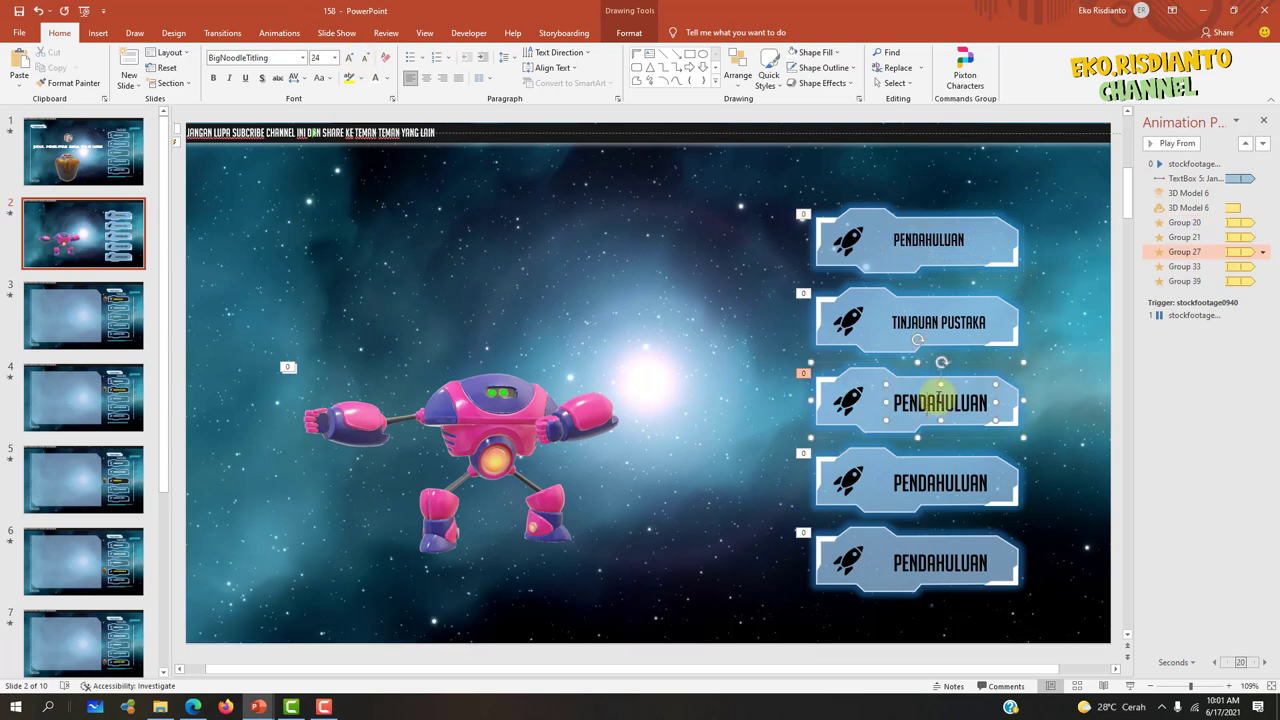
pyautogui.click(365, 60)
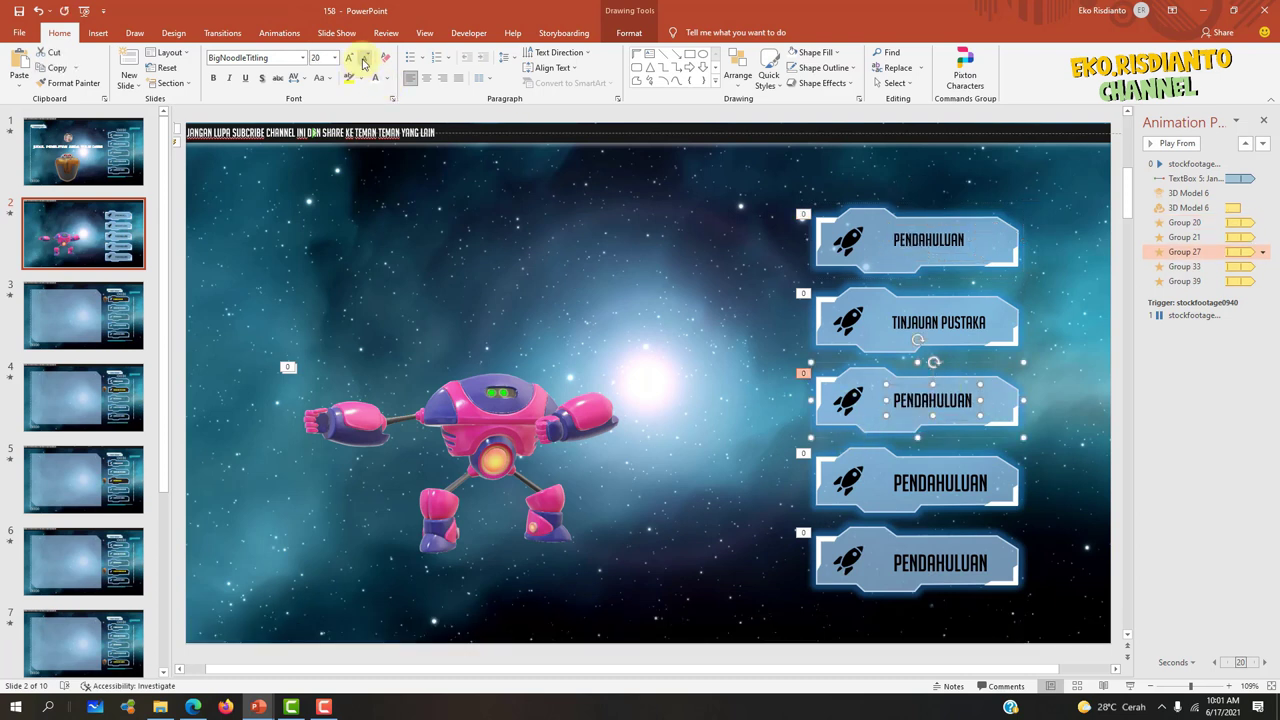
pyautogui.click(365, 60)
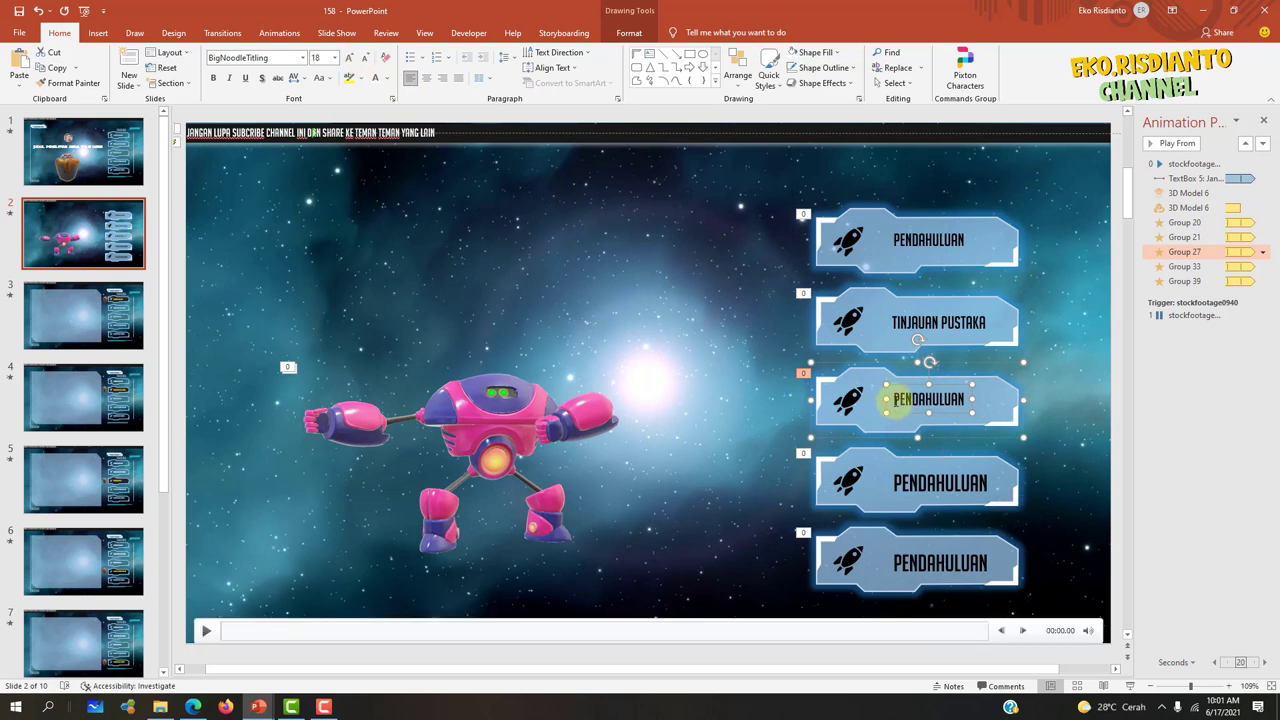
pyautogui.moveTo(893, 400); pyautogui.dragTo(955, 412)
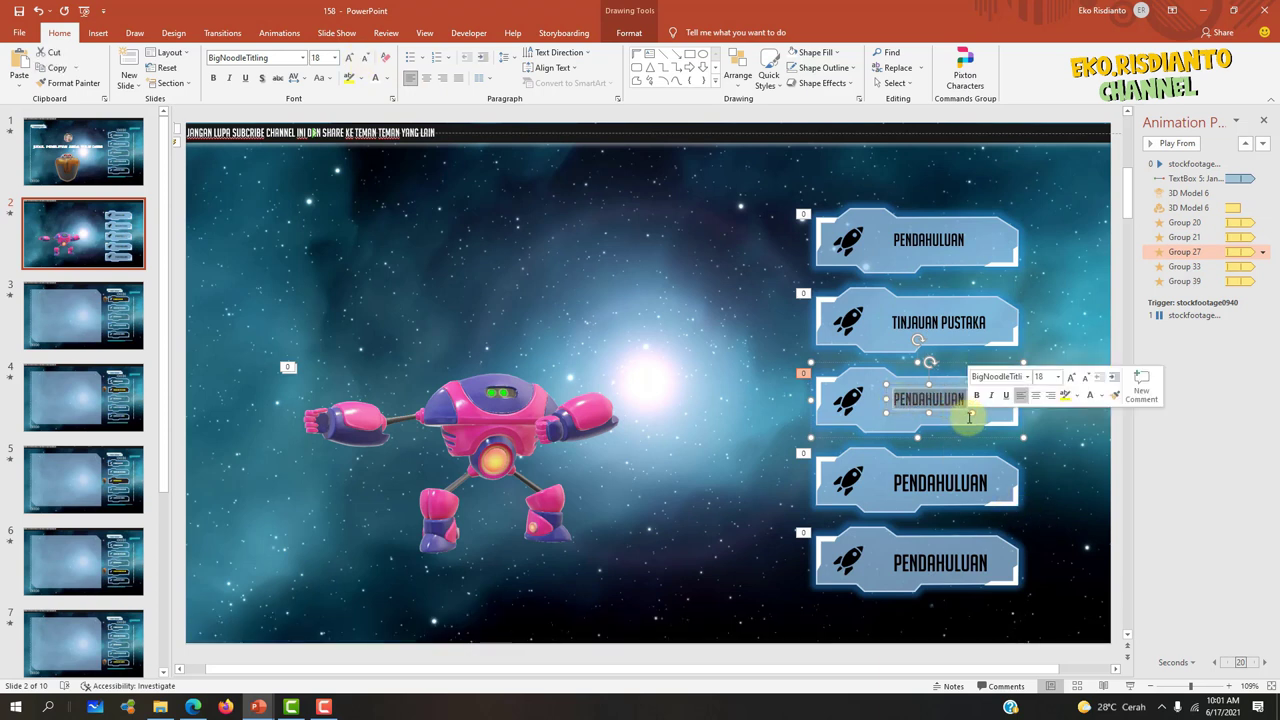
pyautogui.write('METODOLOGI')
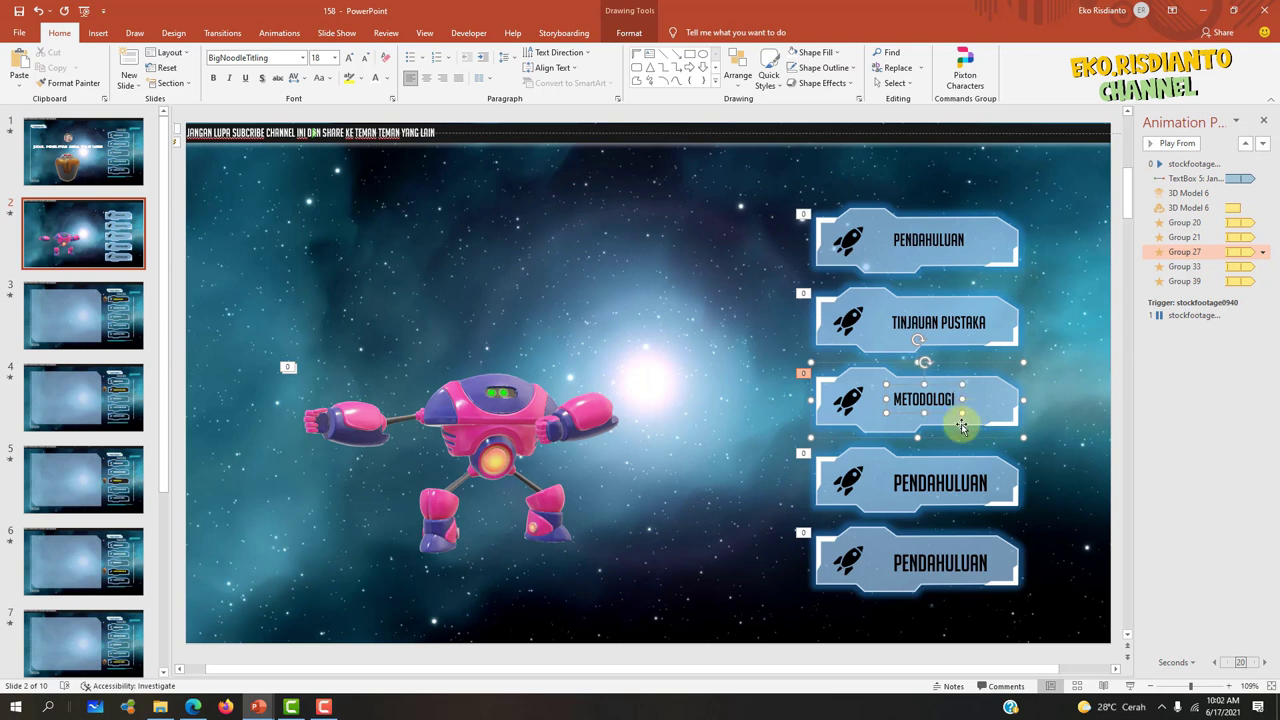
pyautogui.click(943, 388)
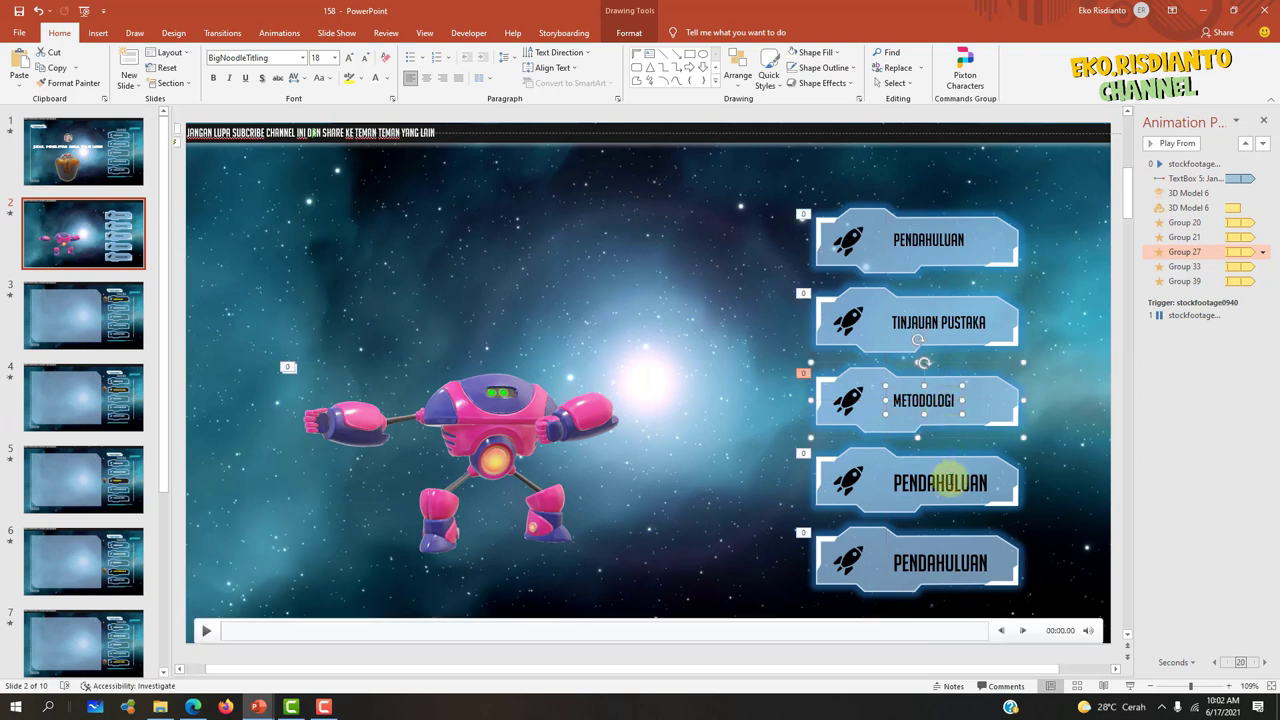
# - Relabel the fourth button HASIL PEMBAHASAN at size 18, centred in its button
pyautogui.click(899, 483)
pyautogui.moveTo(899, 483); pyautogui.dragTo(986, 484)
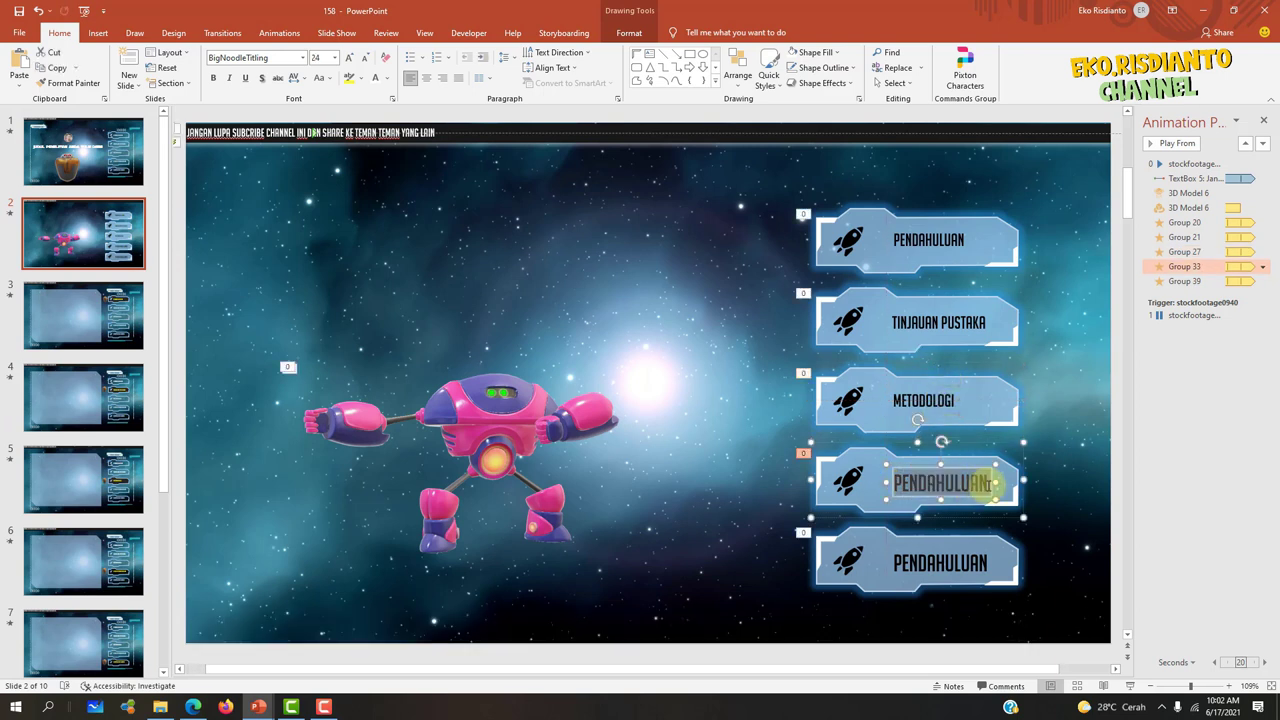
pyautogui.write('HASIL PEMB')
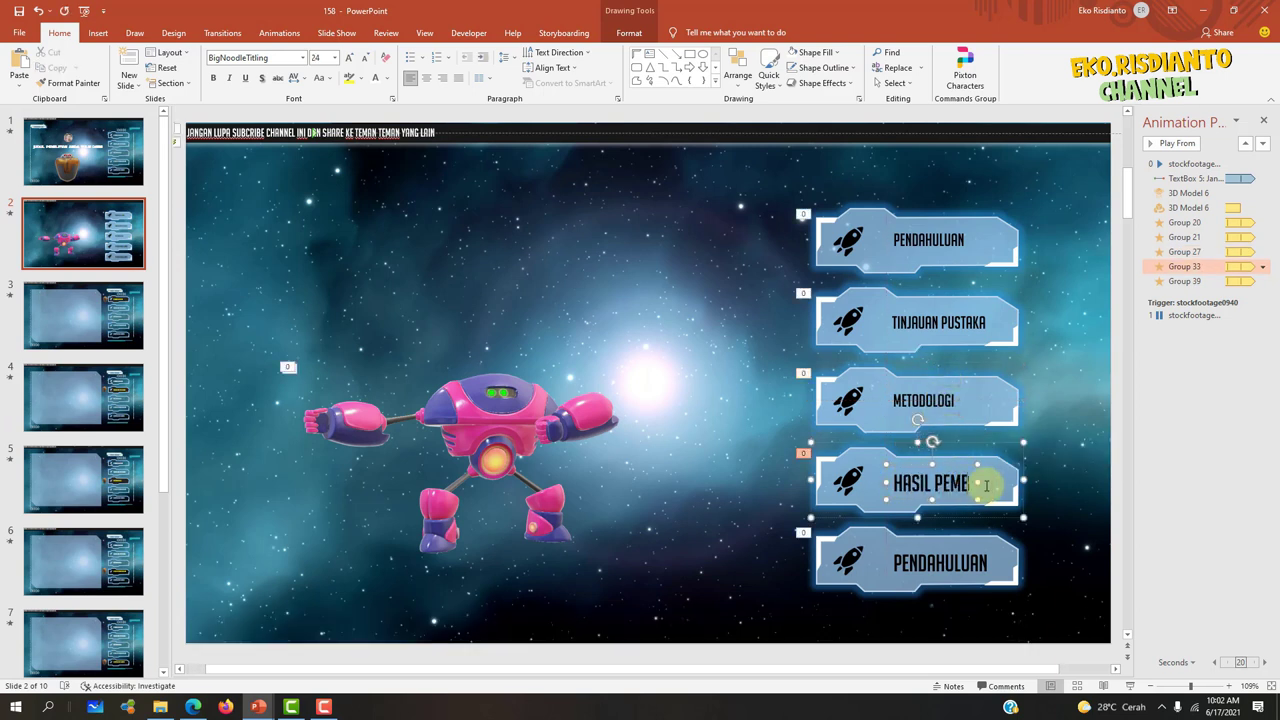
pyautogui.write('AN')
pyautogui.tripleClick(985, 484)
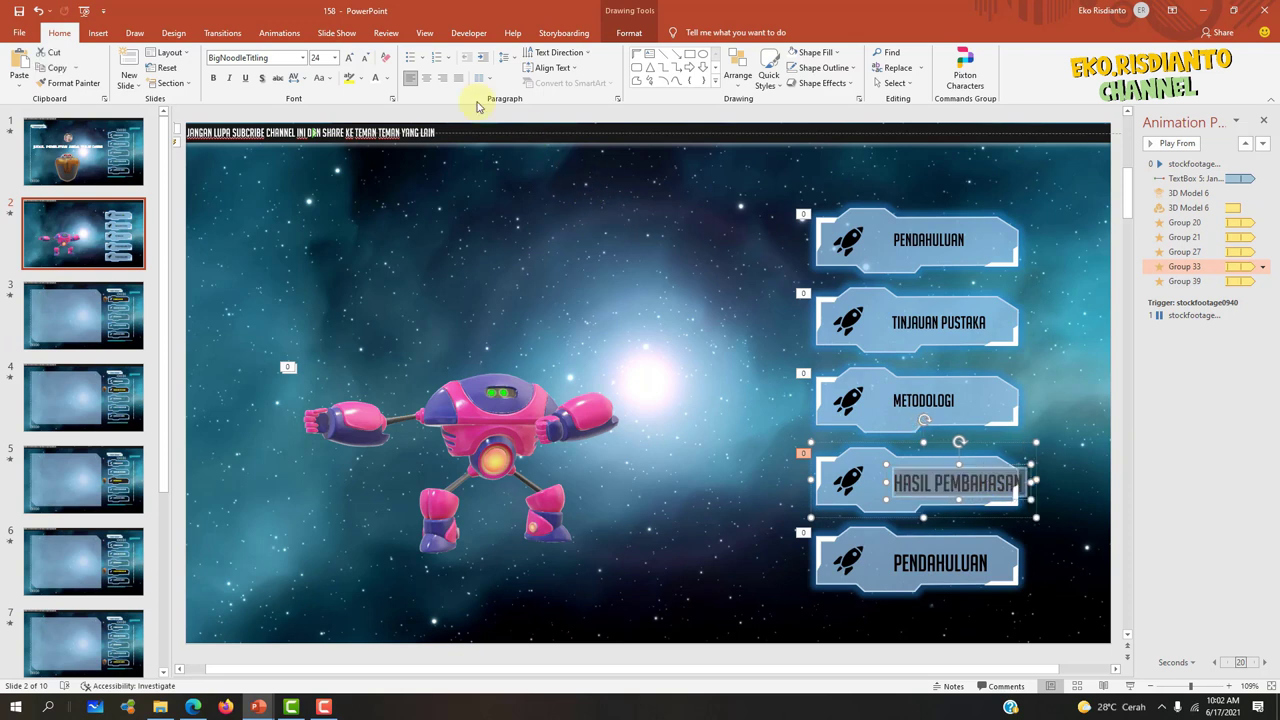
pyautogui.click(365, 62)
pyautogui.click(365, 62)
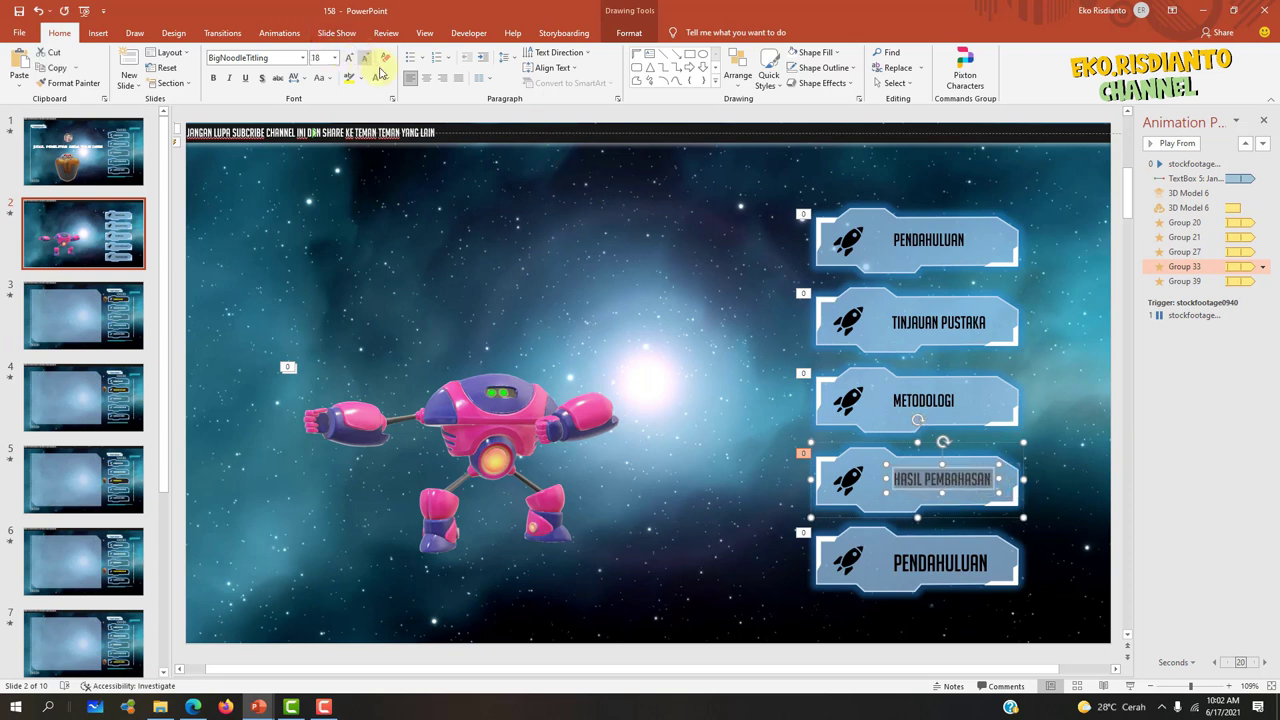
pyautogui.moveTo(906, 440); pyautogui.dragTo(952, 472)
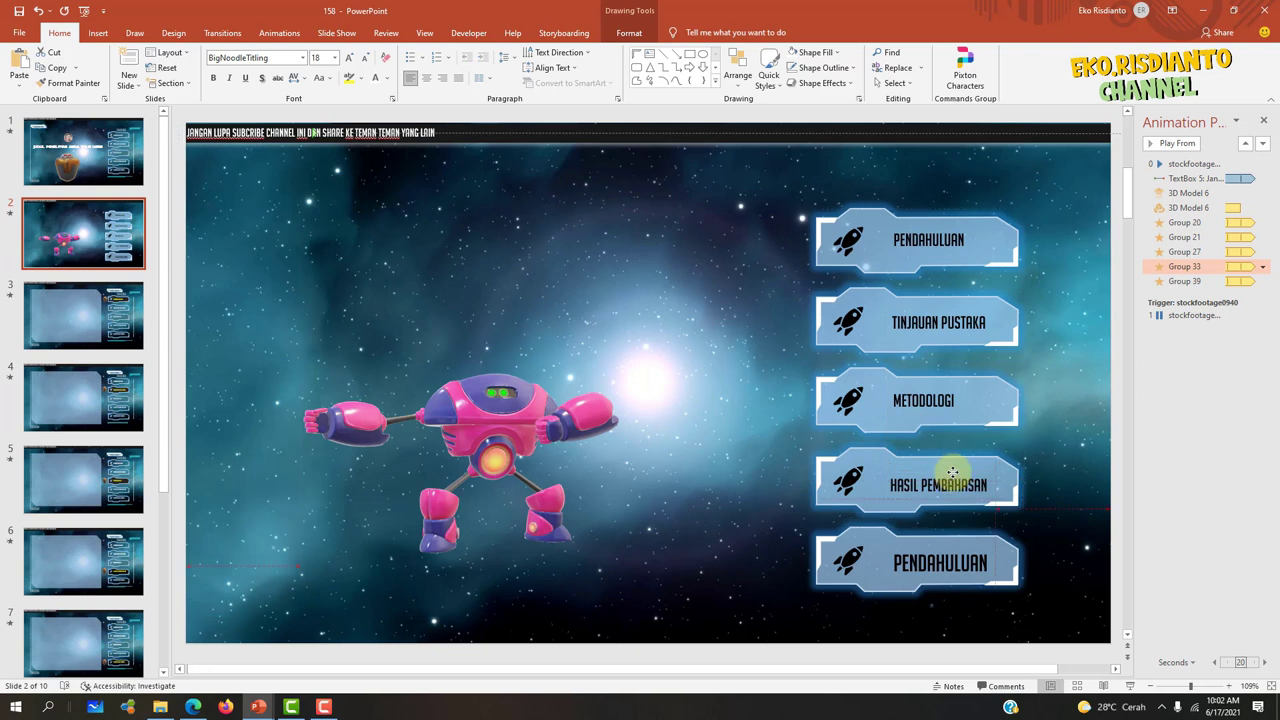
# - Relabel the bottom button SIMPULAN SARAN at size 18, centred in its button
pyautogui.click(941, 560)
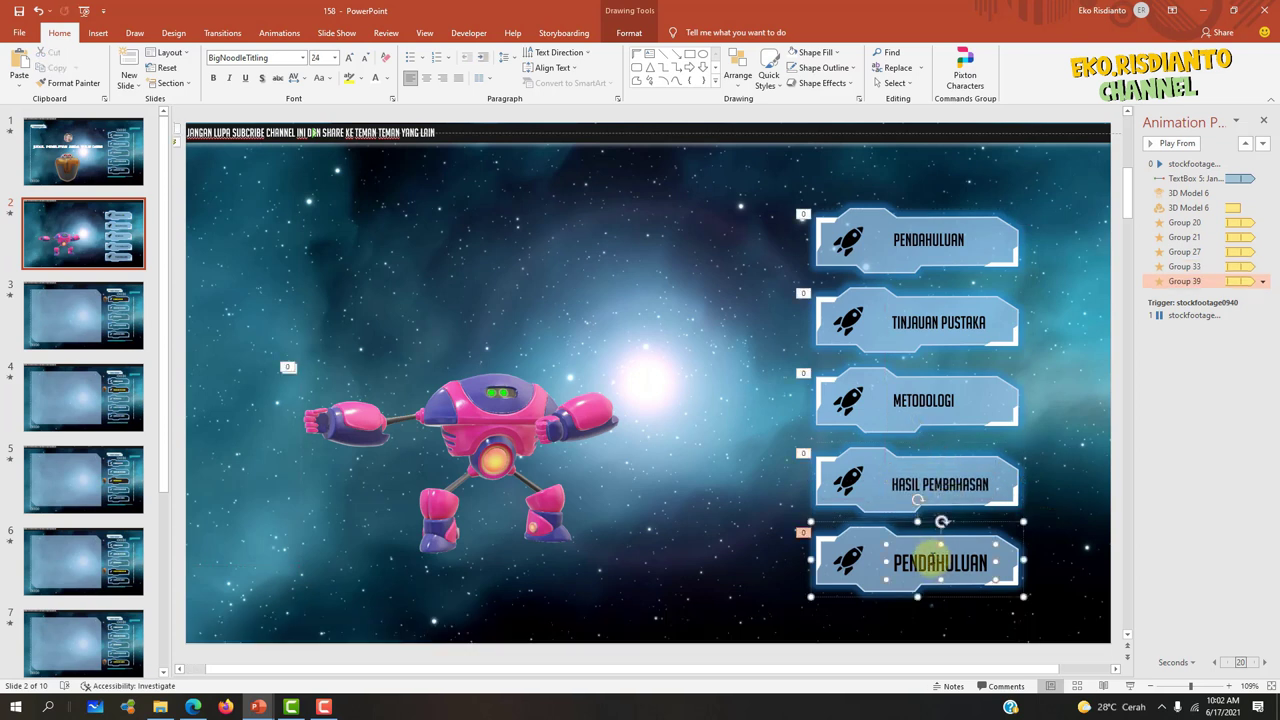
pyautogui.hotkey('ctrl', 'a')
pyautogui.write('SIM')
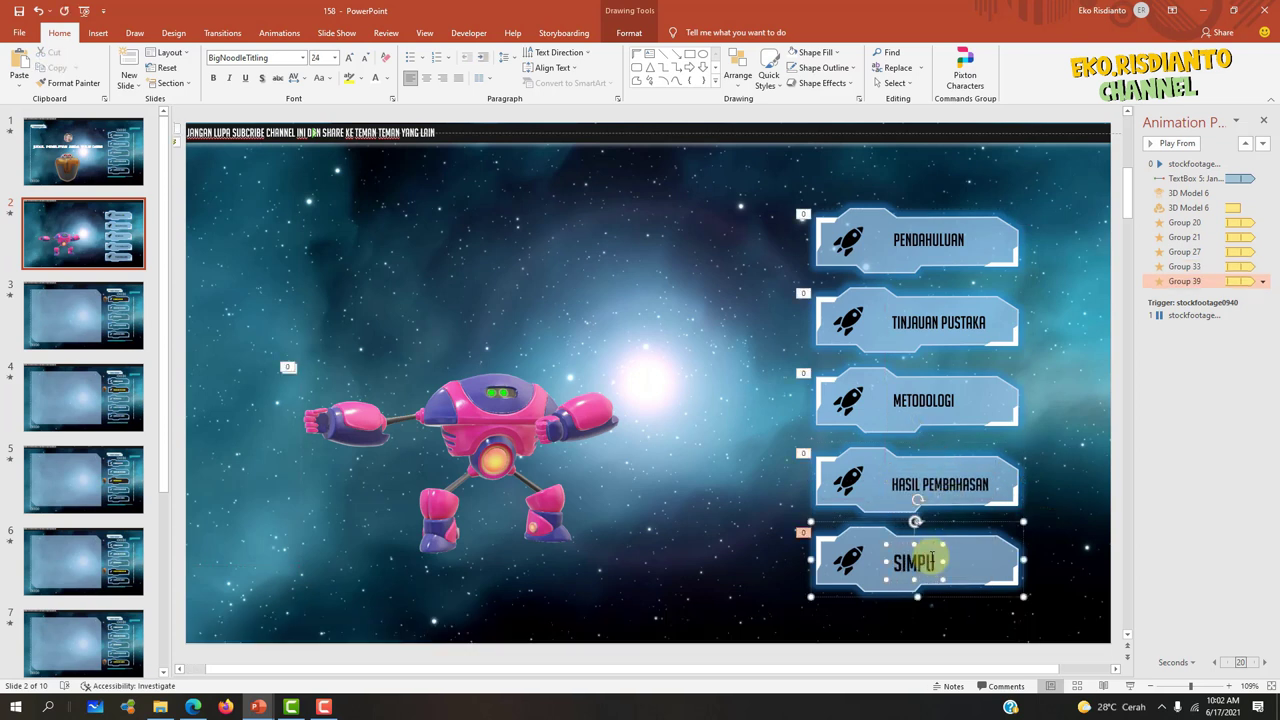
pyautogui.write('P')
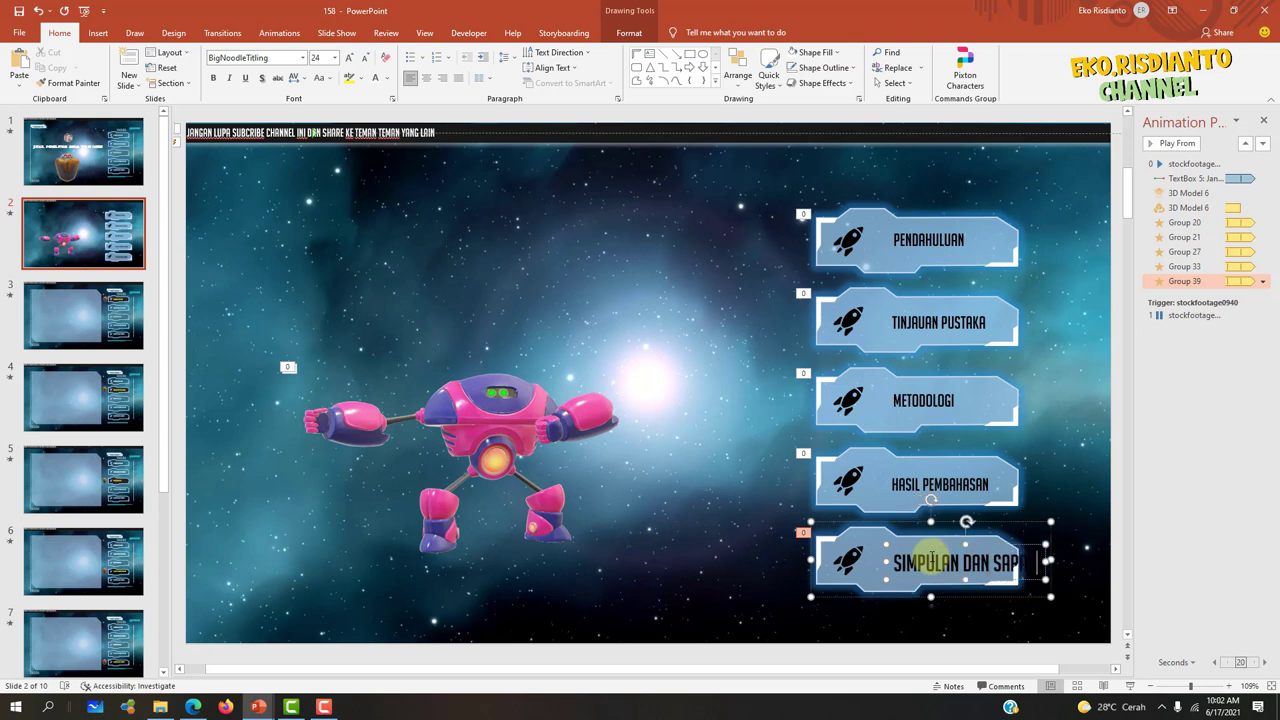
pyautogui.press('BackSpace')
pyautogui.press('BackSpace')
pyautogui.press('BackSpace')
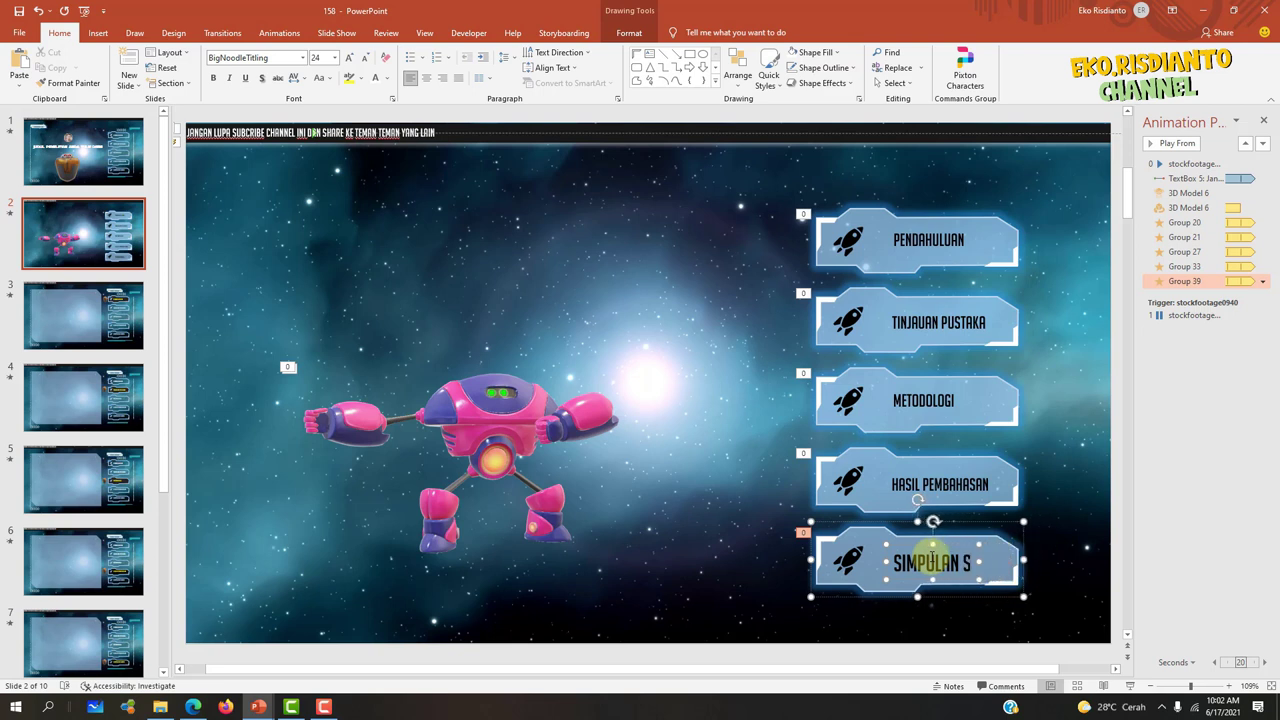
pyautogui.tripleClick(931, 557)
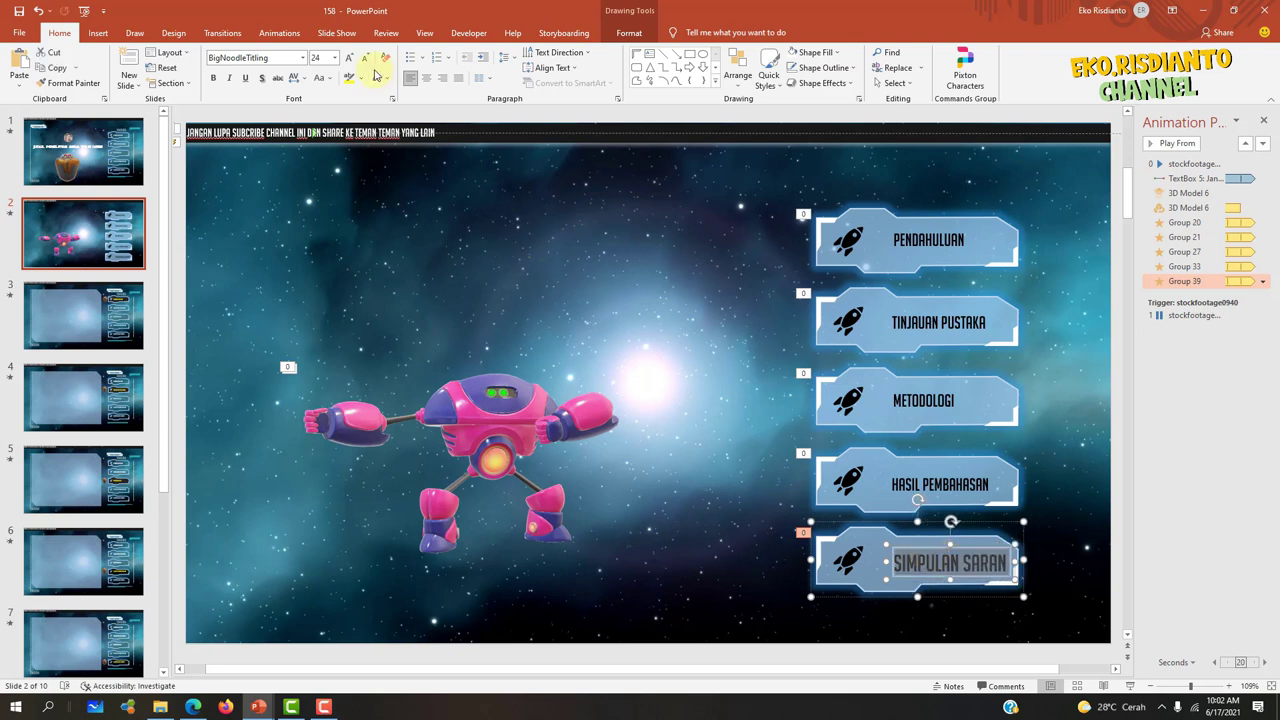
pyautogui.click(367, 60)
pyautogui.click(367, 60)
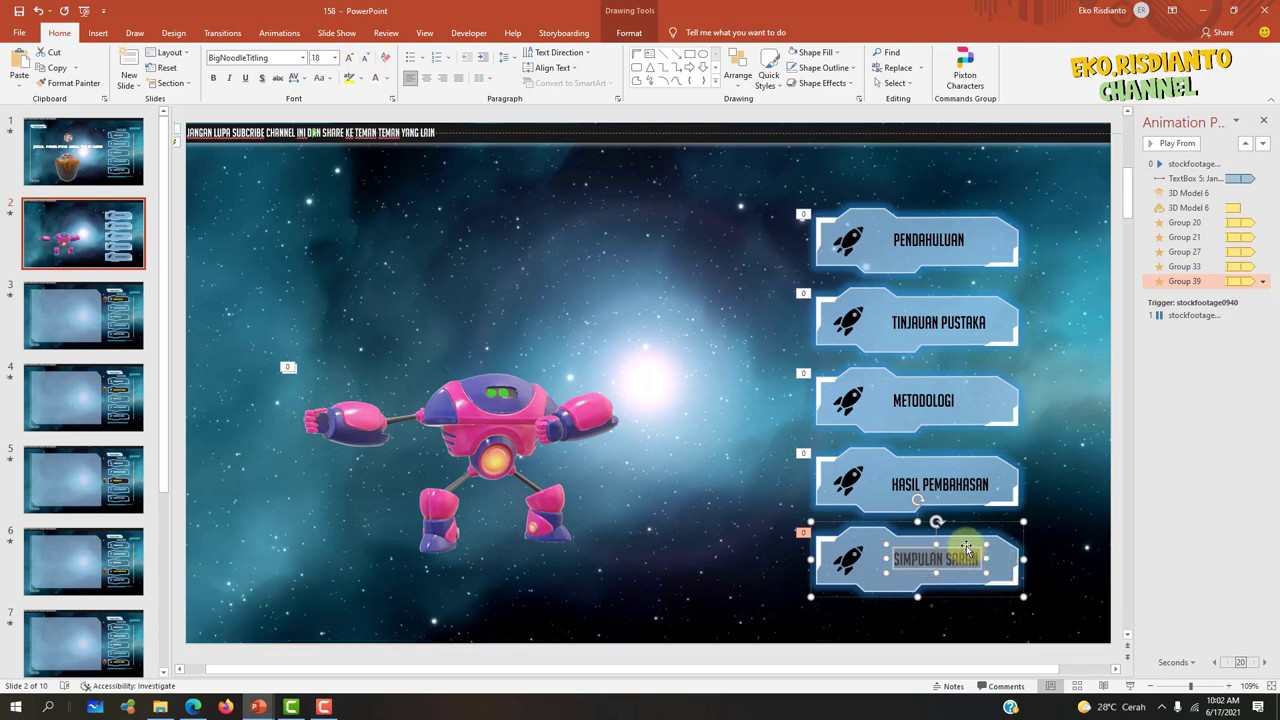
pyautogui.moveTo(968, 552); pyautogui.dragTo(966, 548)
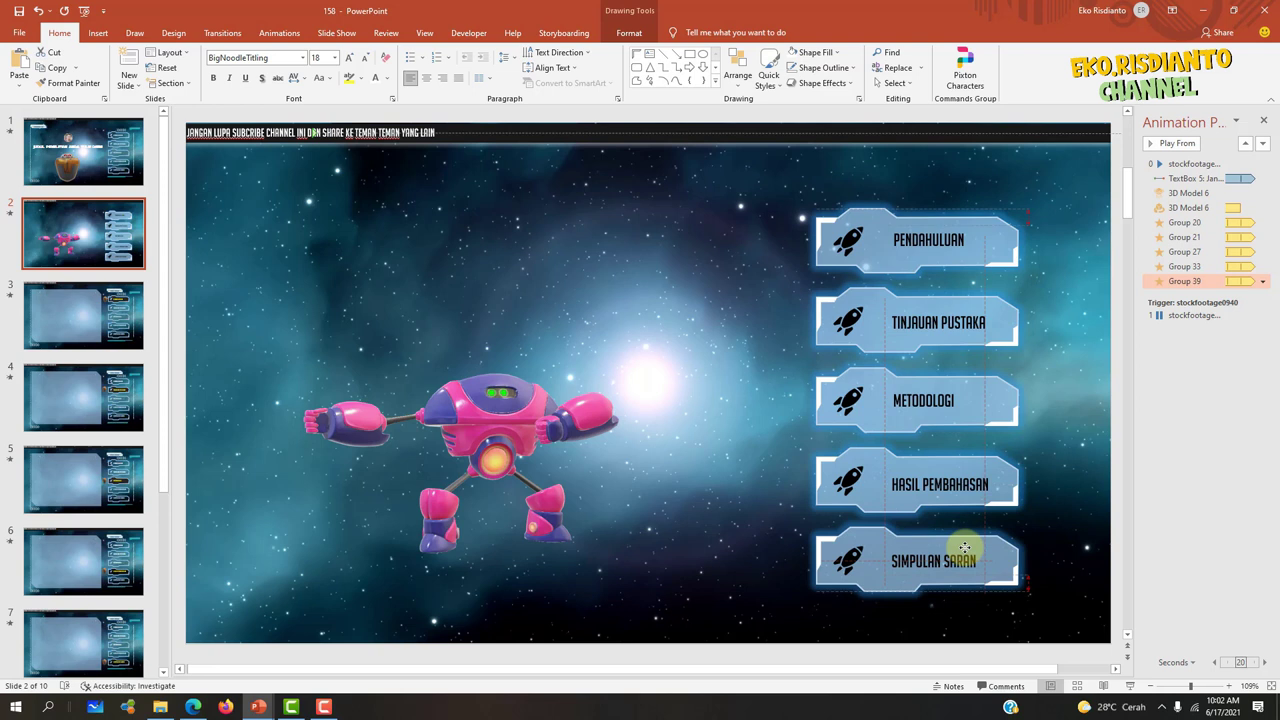
pyautogui.click(1145, 482)
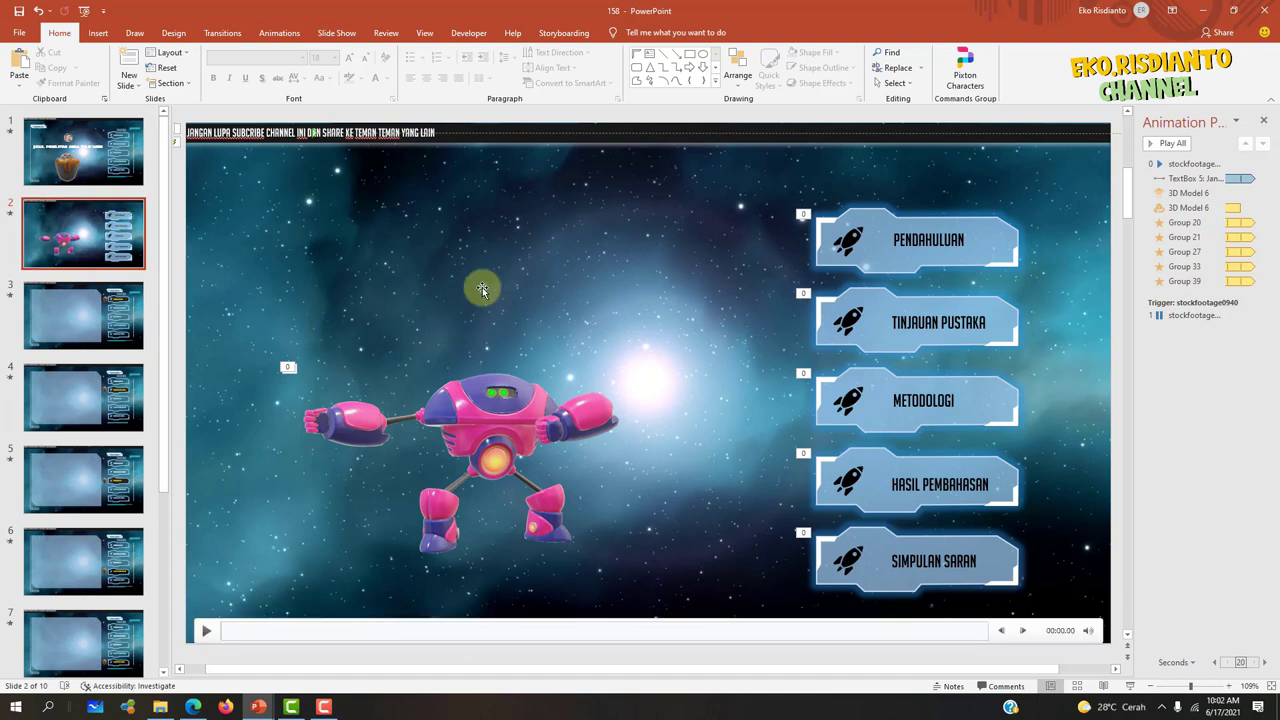
# - Leave slide 2's pink robot and switch to the slide 1 title slide
pyautogui.click(490, 399)
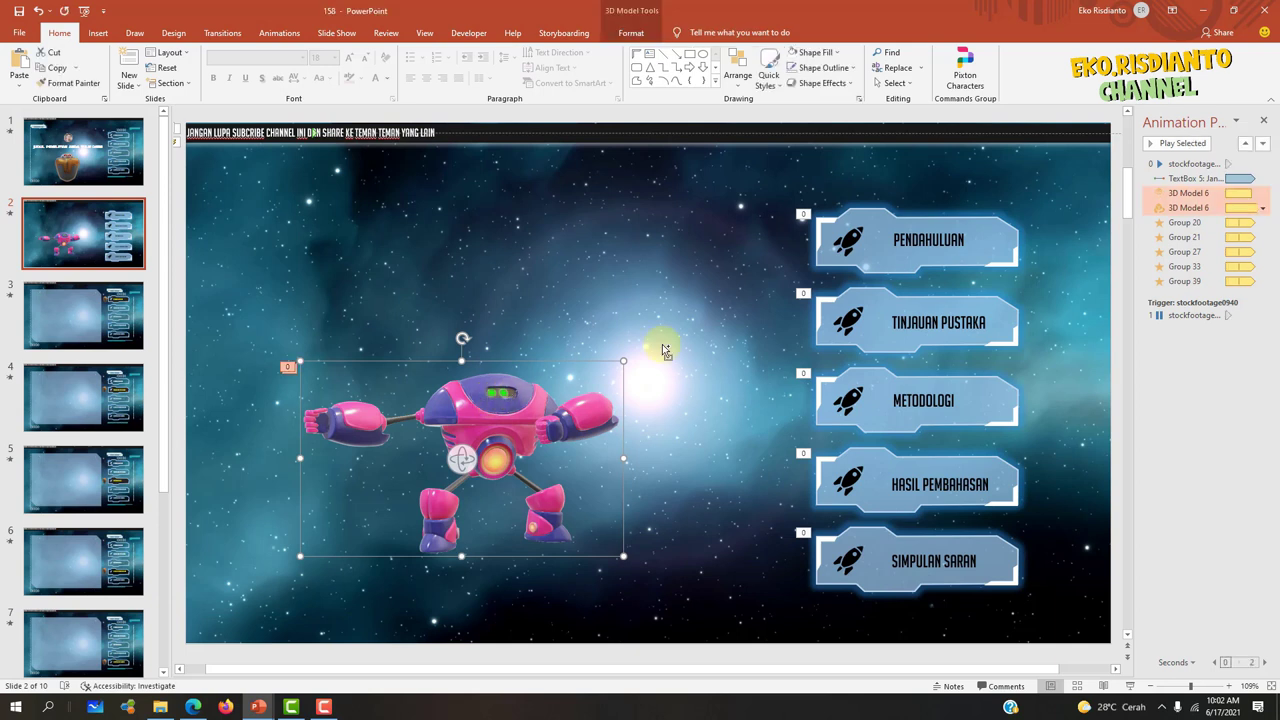
pyautogui.click(97, 236)
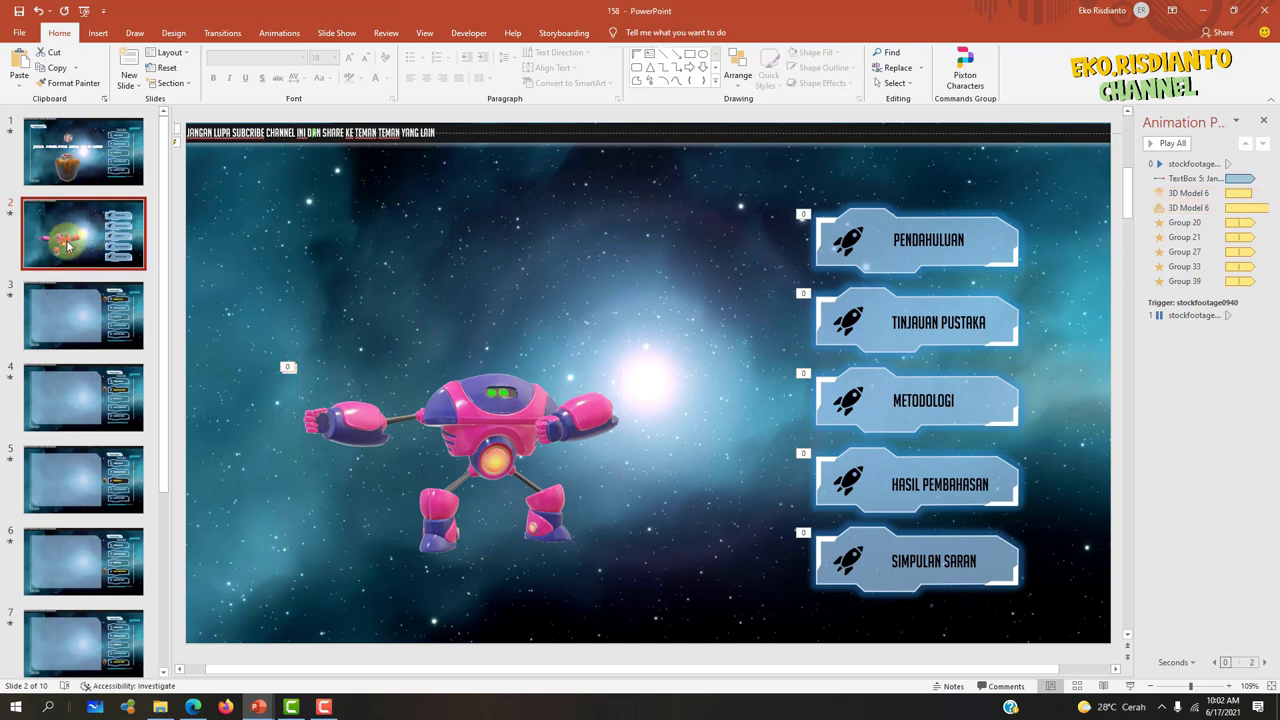
pyautogui.click(102, 150)
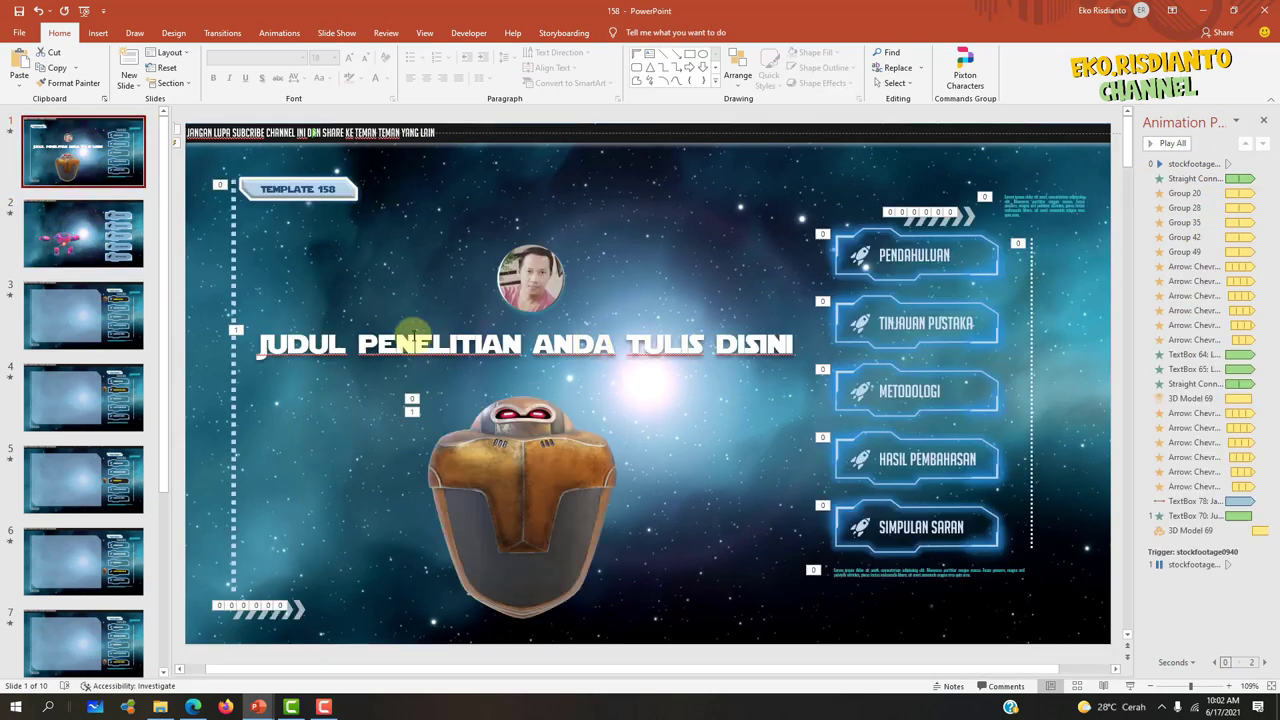
# - Copy slide 1's research title onto slide 2
pyautogui.click(396, 330)
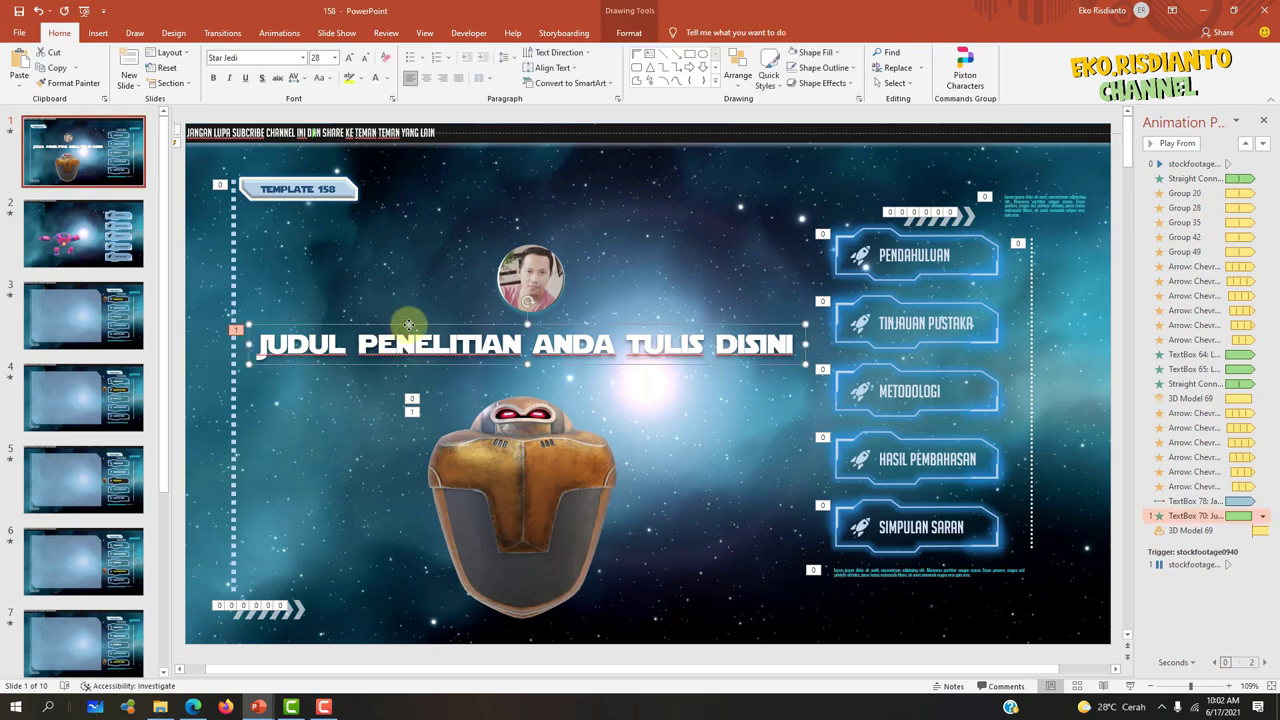
pyautogui.click(80, 222)
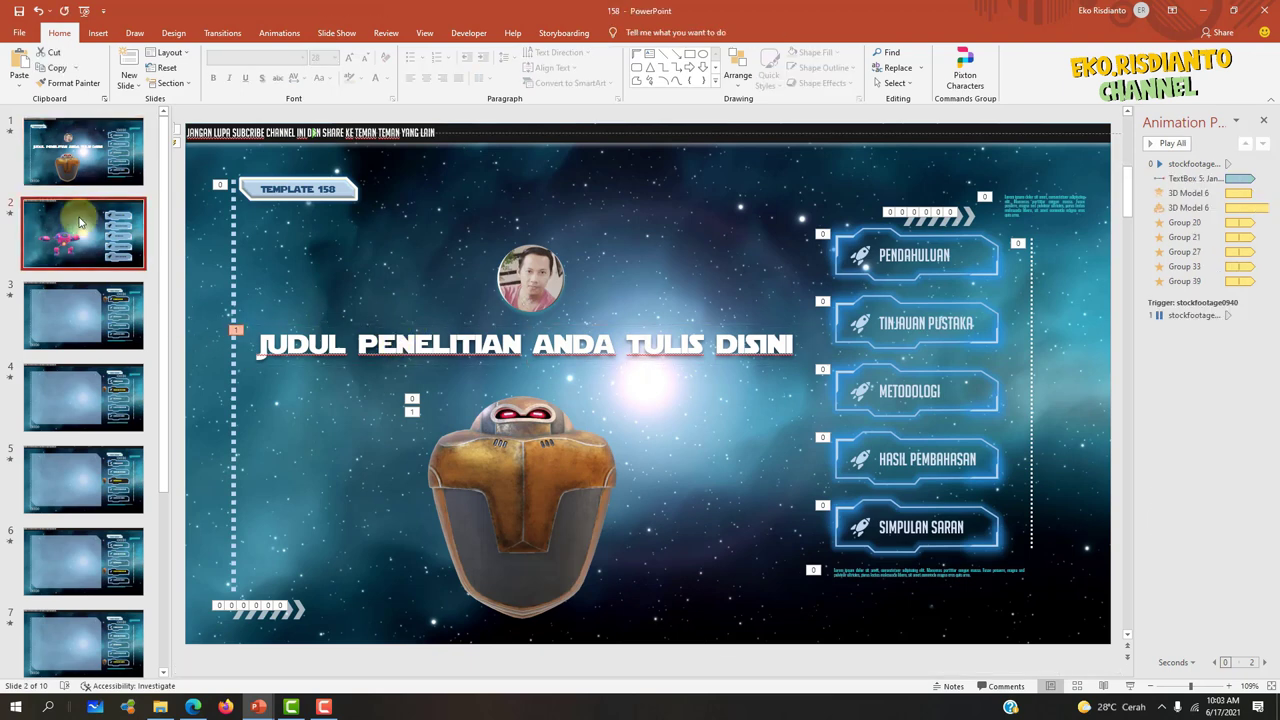
pyautogui.hotkey('ctrl', 'v')
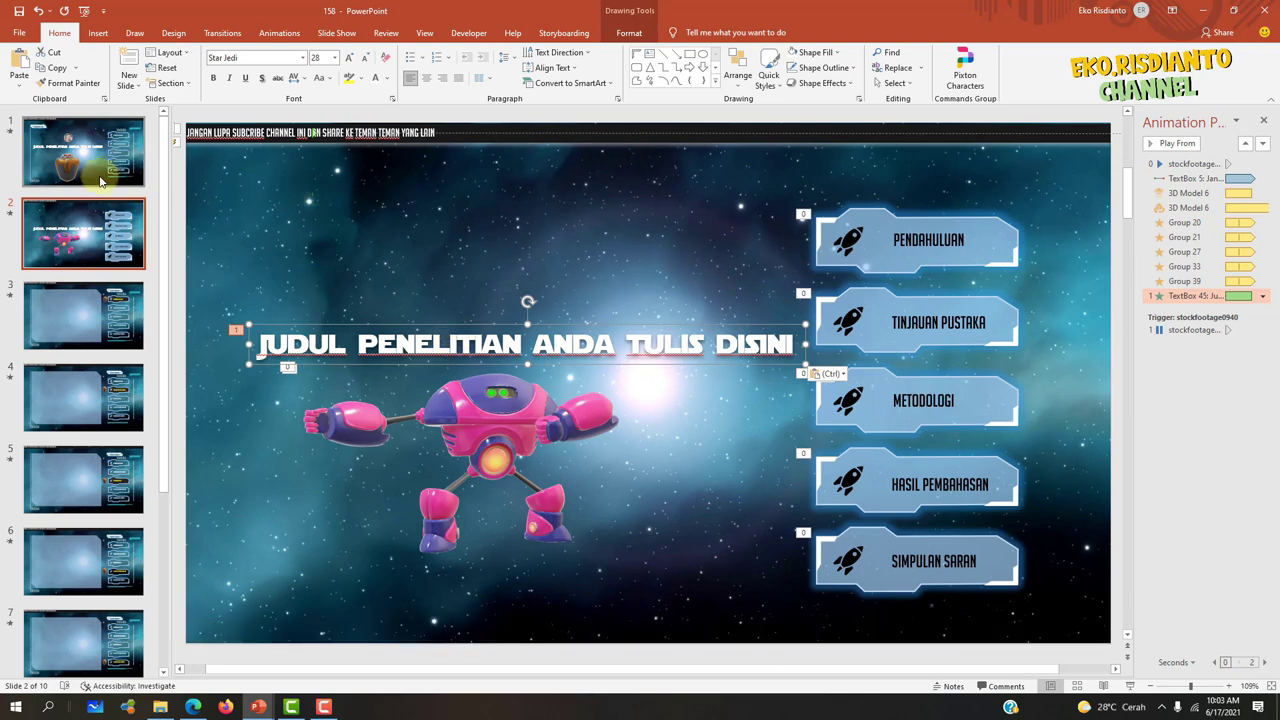
# - Copy slide 1's circular photo onto slide 2 and place it above the title
pyautogui.click(101, 166)
pyautogui.click(548, 280)
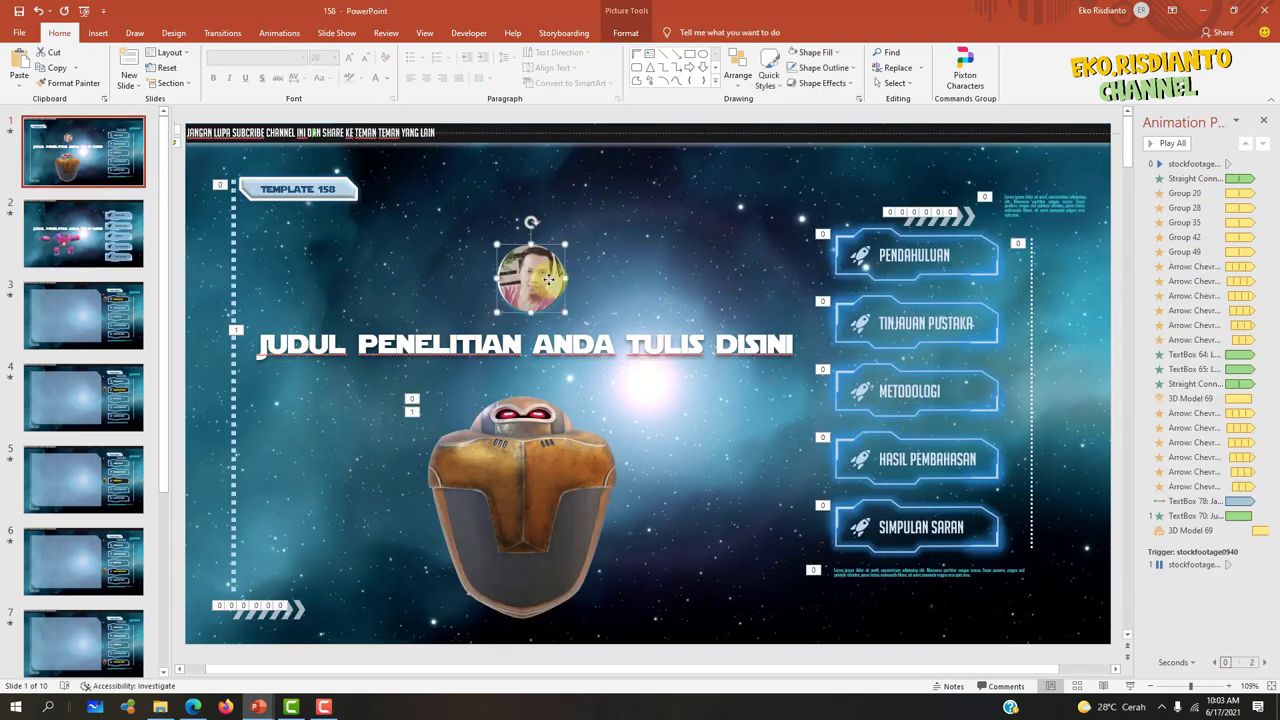
pyautogui.press('pagedown')
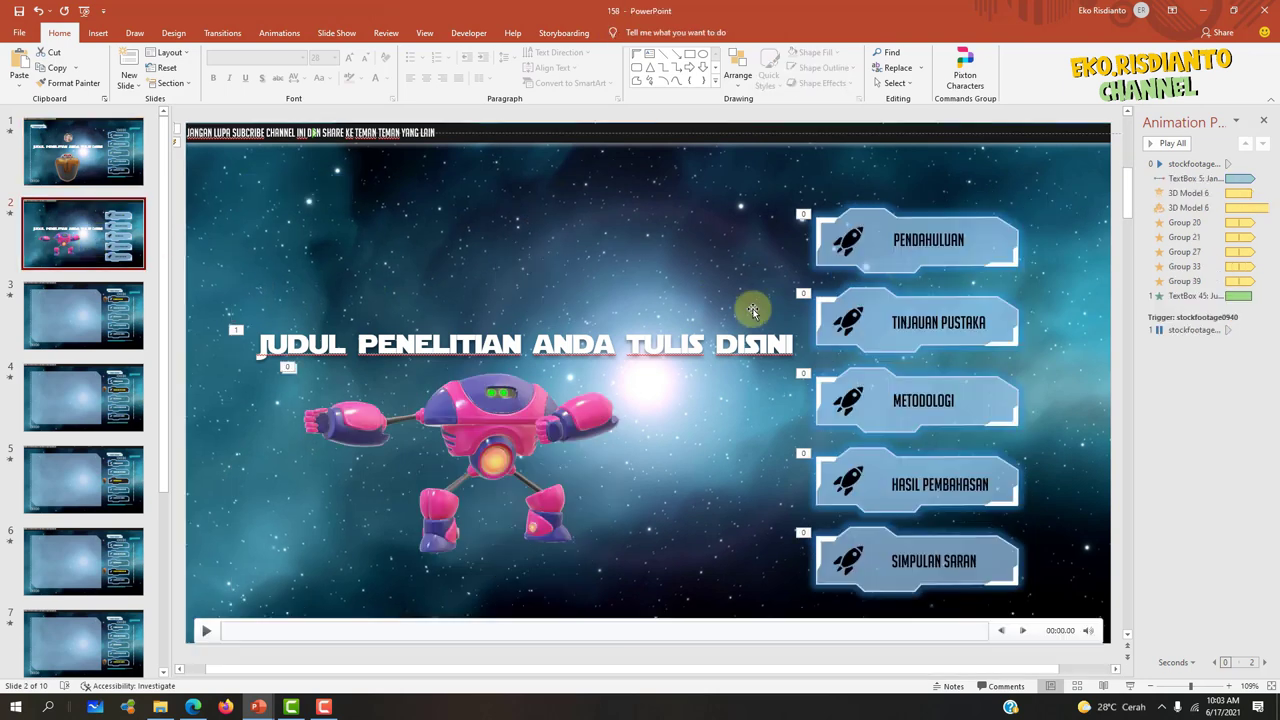
pyautogui.hotkey('ctrl', 'v')
pyautogui.moveTo(545, 283); pyautogui.dragTo(523, 283)
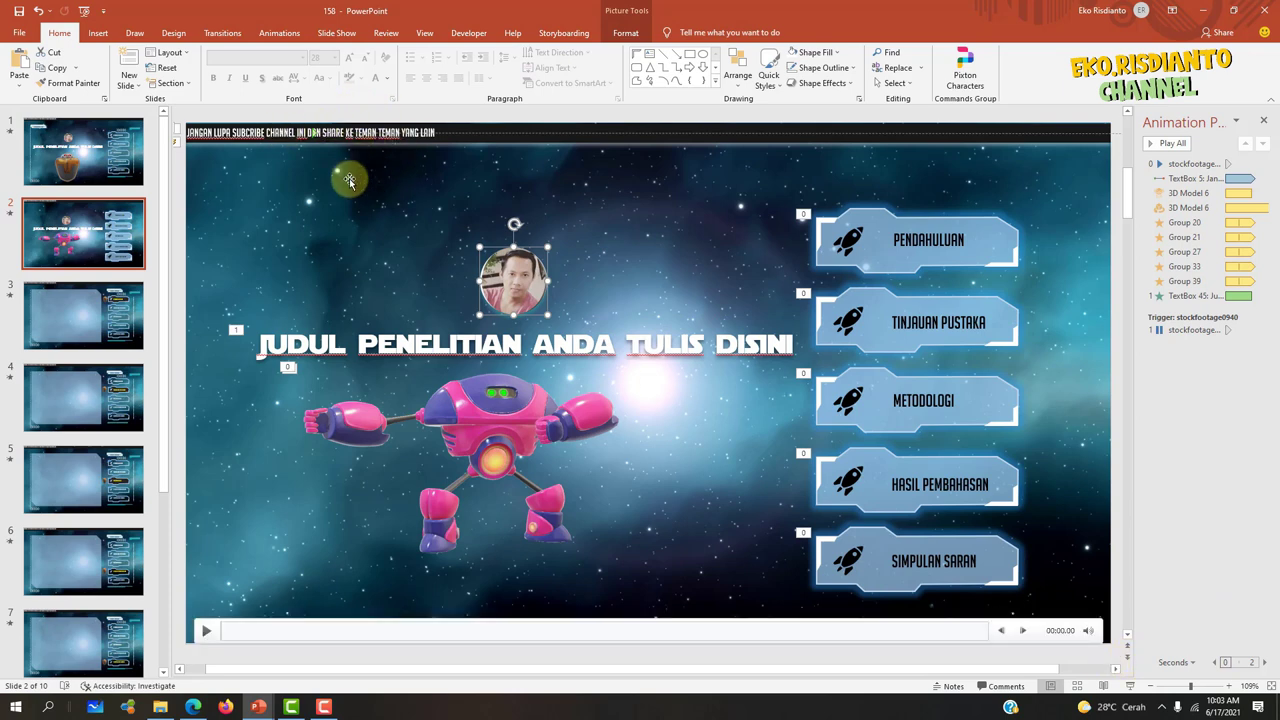
pyautogui.click(157, 176)
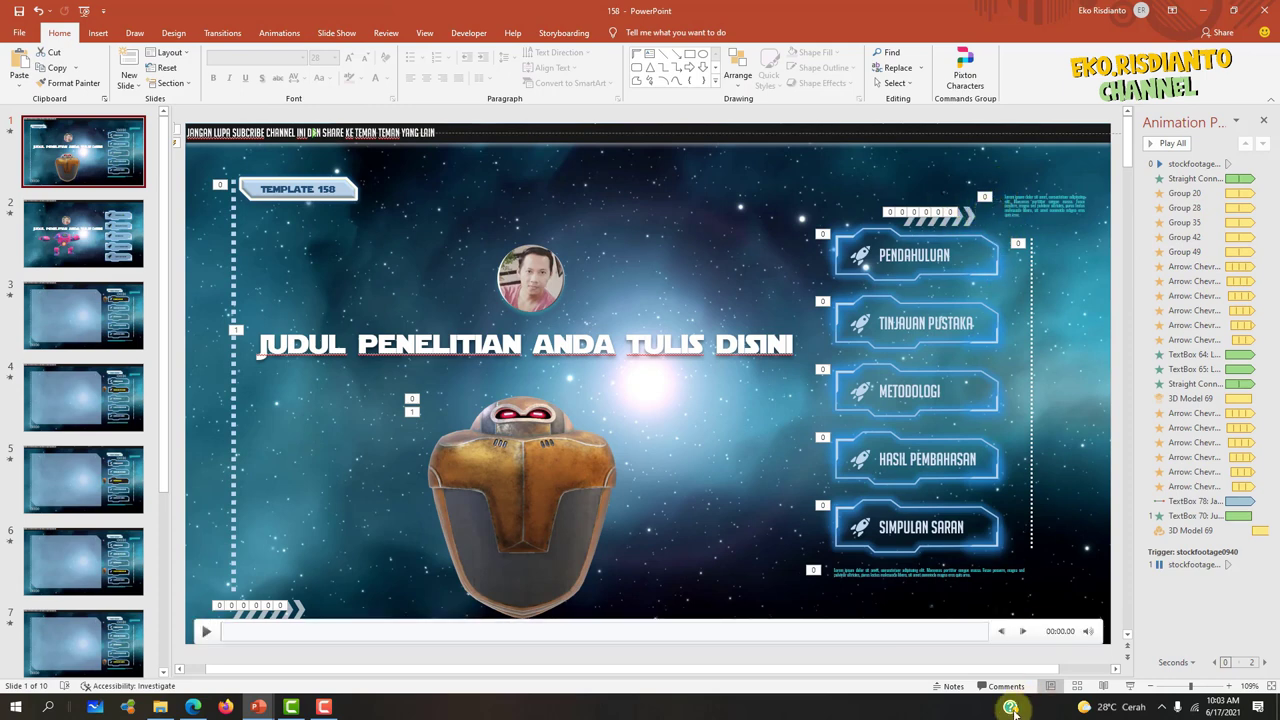
pyautogui.click(1128, 693)
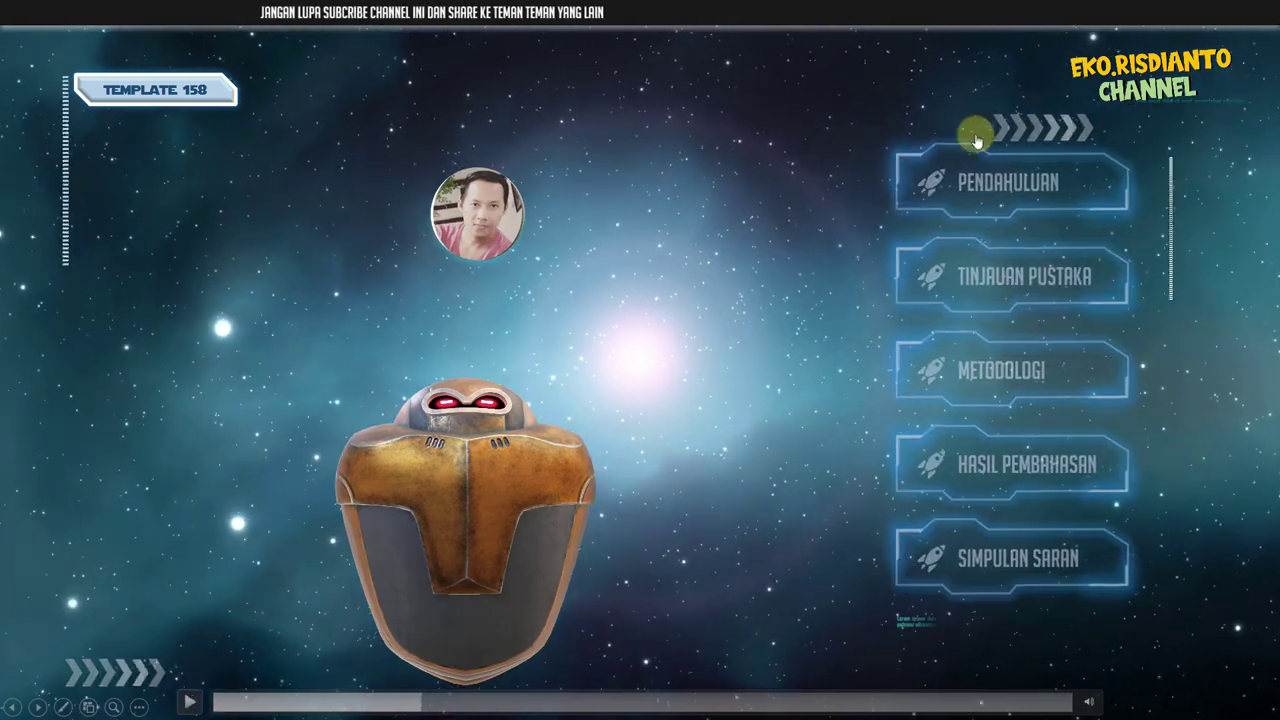
pyautogui.press('Escape')
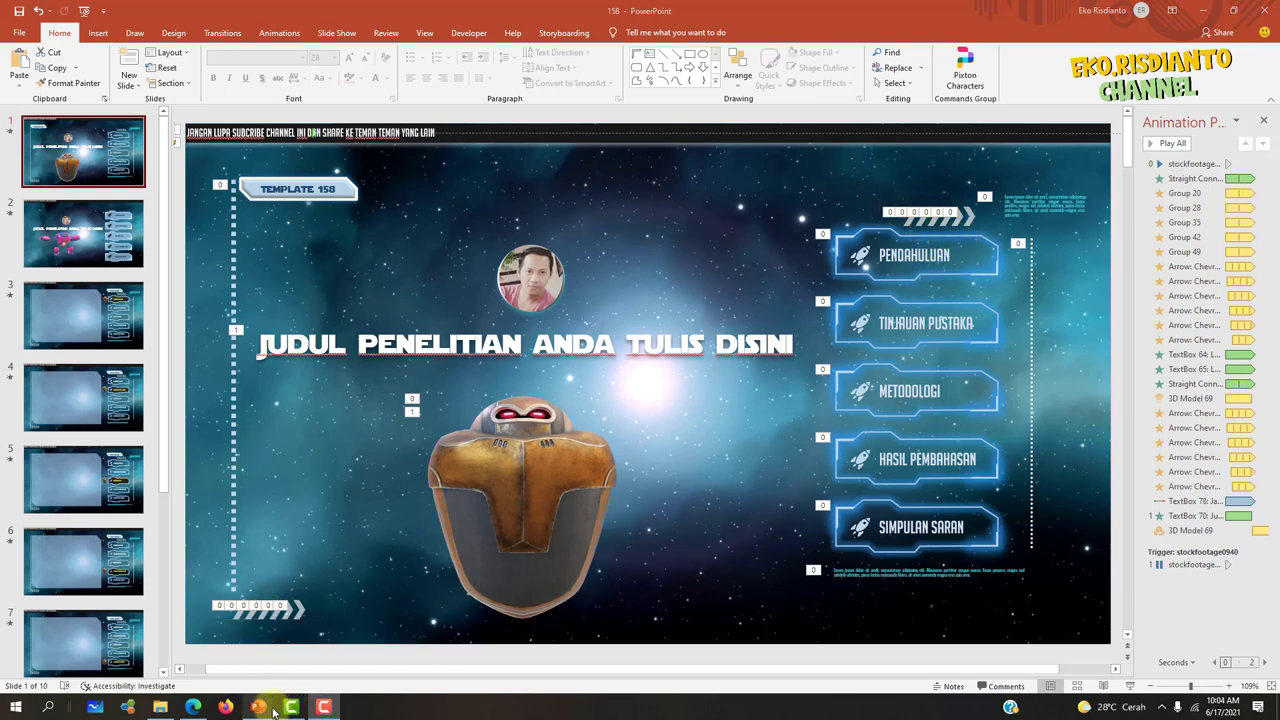
# - Bring presentation 62 forward and preview its slide show, sliding the Menu Utama panel out and back
pyautogui.moveTo(258, 707)
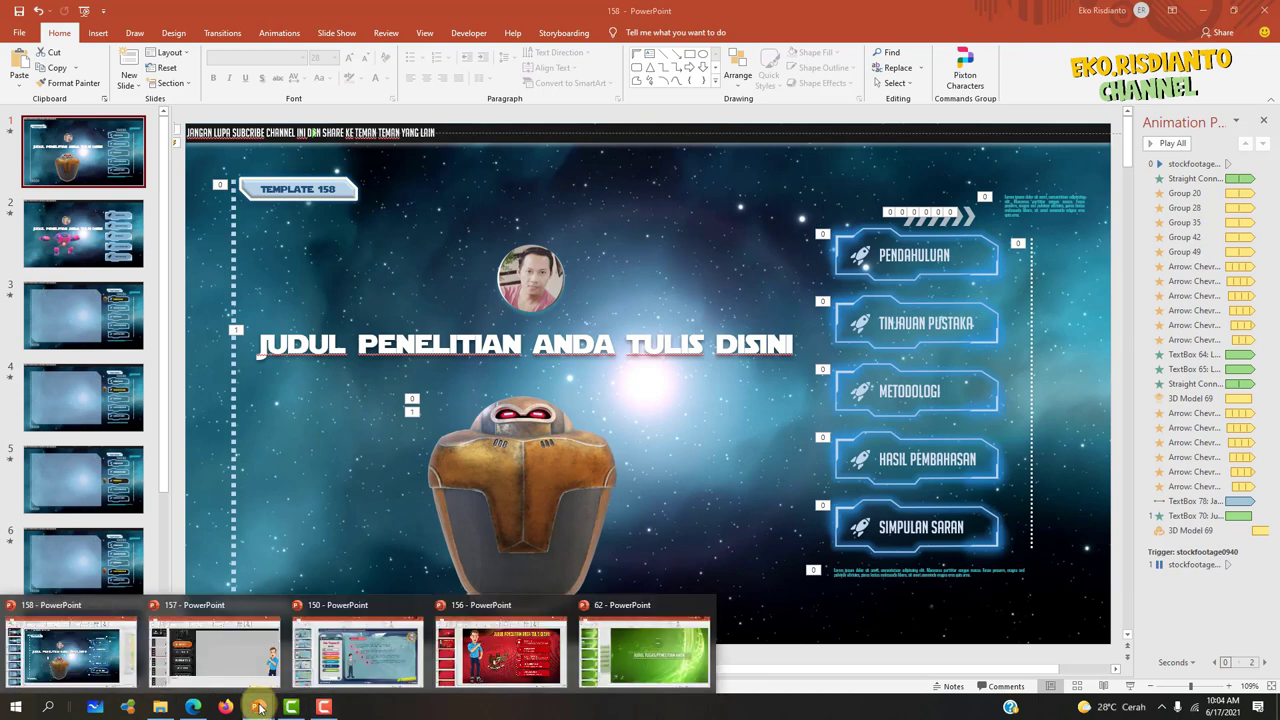
pyautogui.click(631, 669)
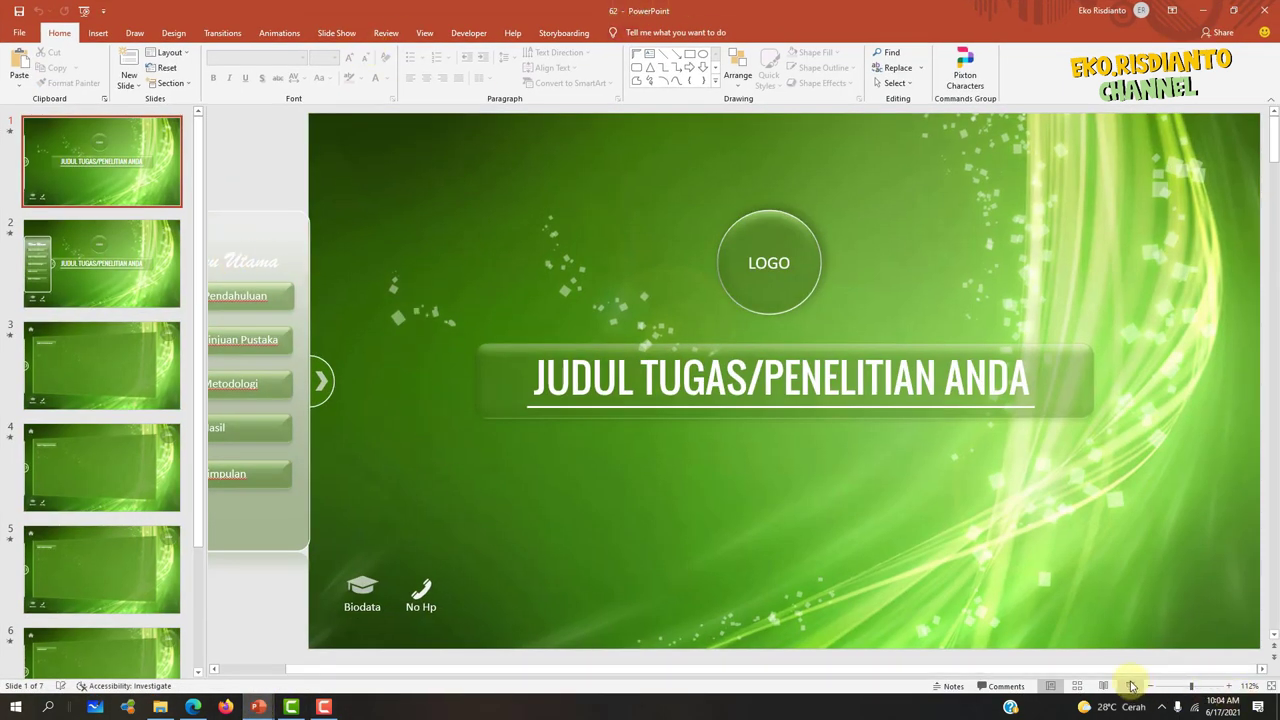
pyautogui.click(1131, 686)
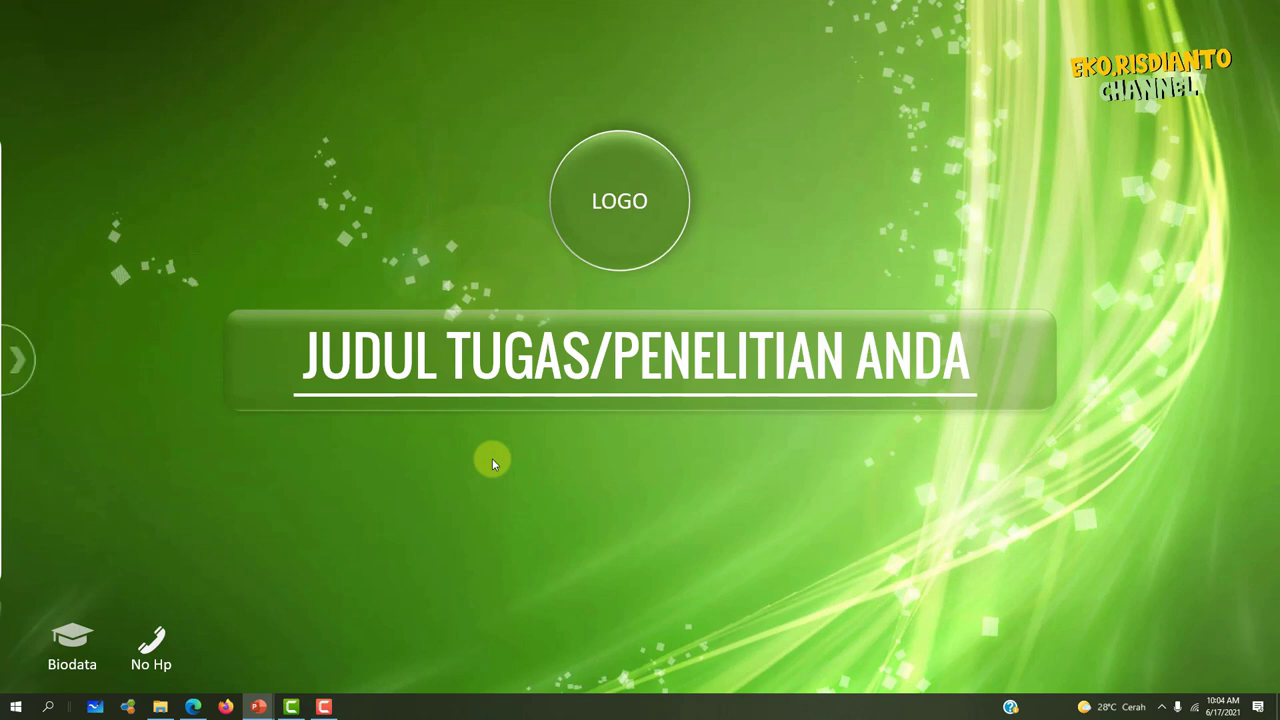
pyautogui.click(25, 365)
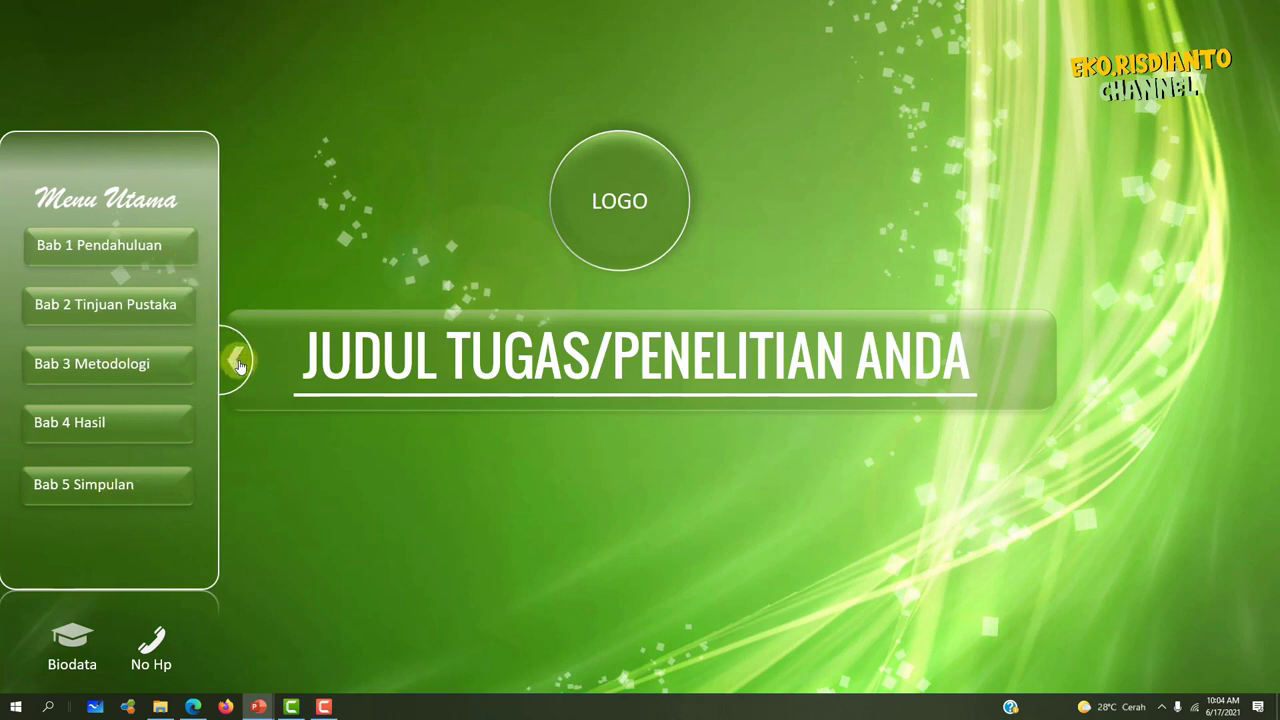
pyautogui.click(240, 366)
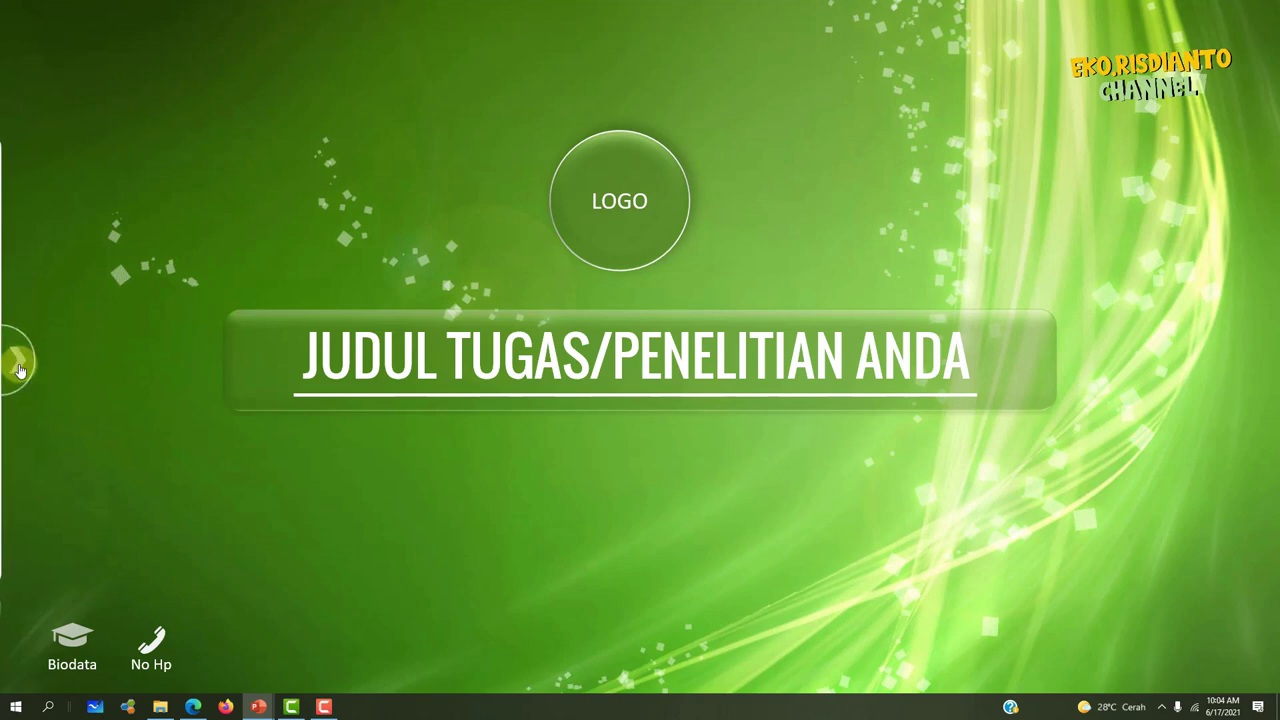
pyautogui.press('Escape')
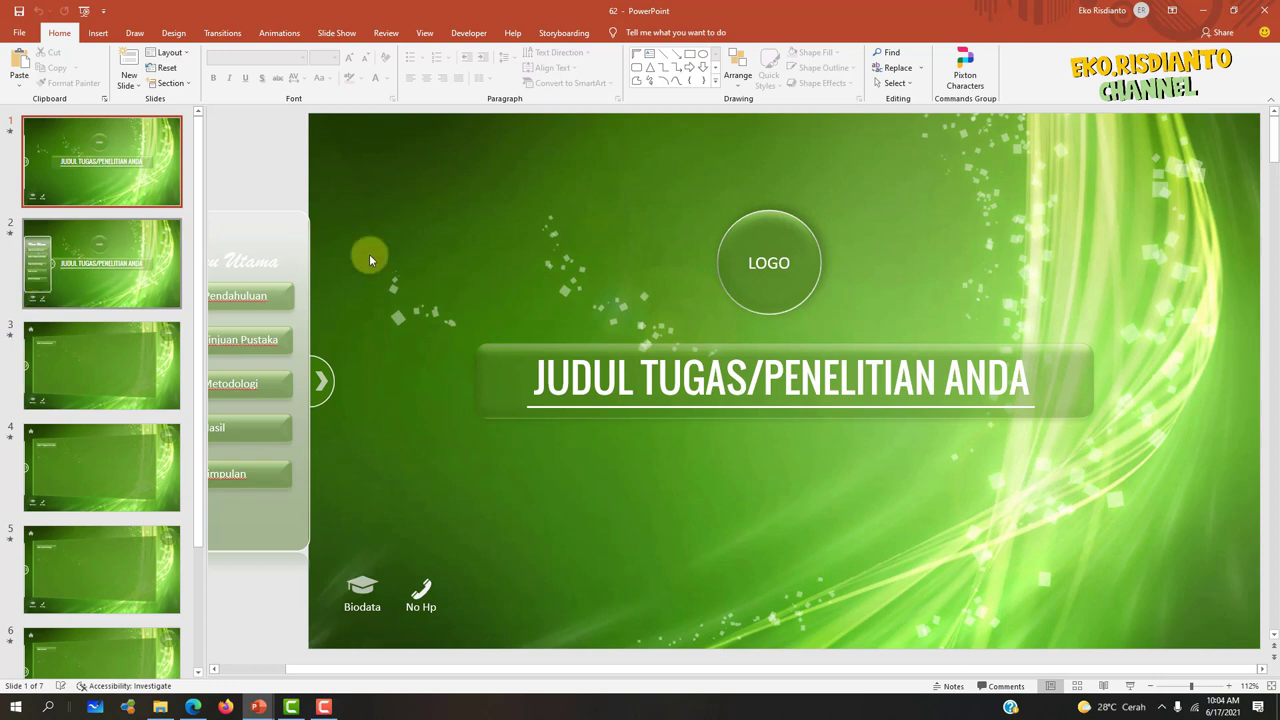
# - Copy the small arrow at the green template slide's left edge
pyautogui.click(323, 384)
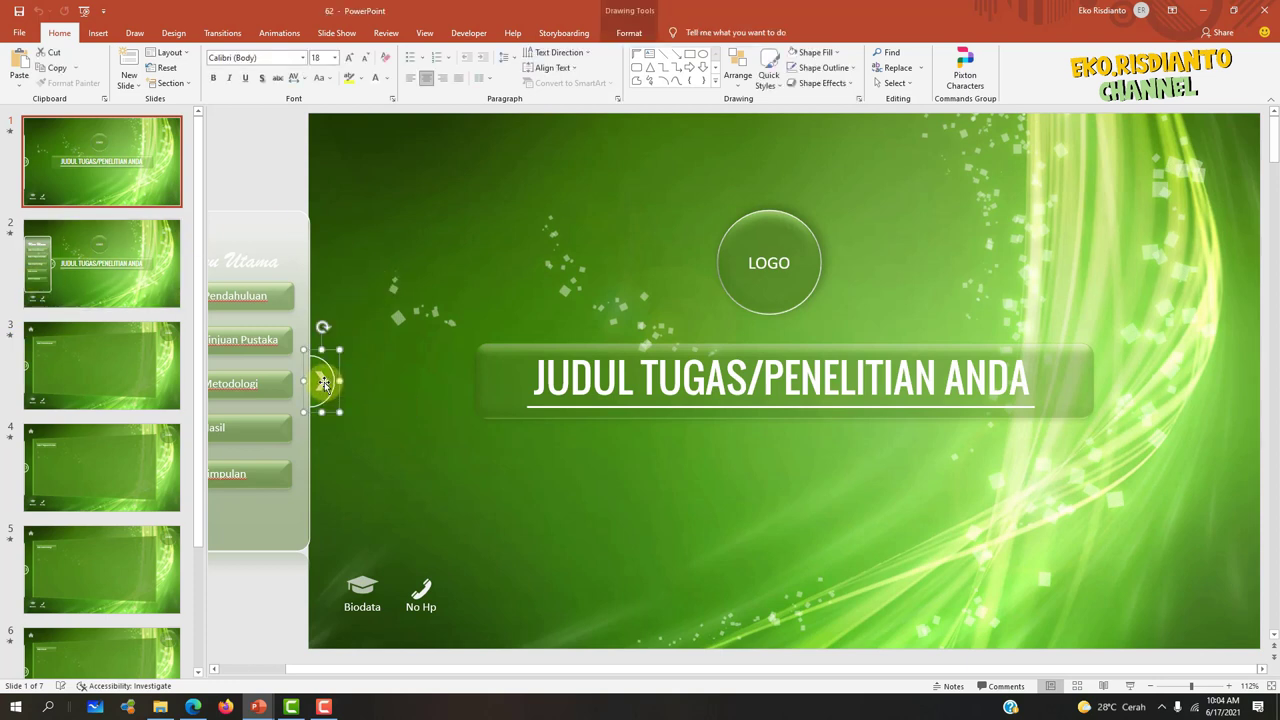
pyautogui.click(323, 381)
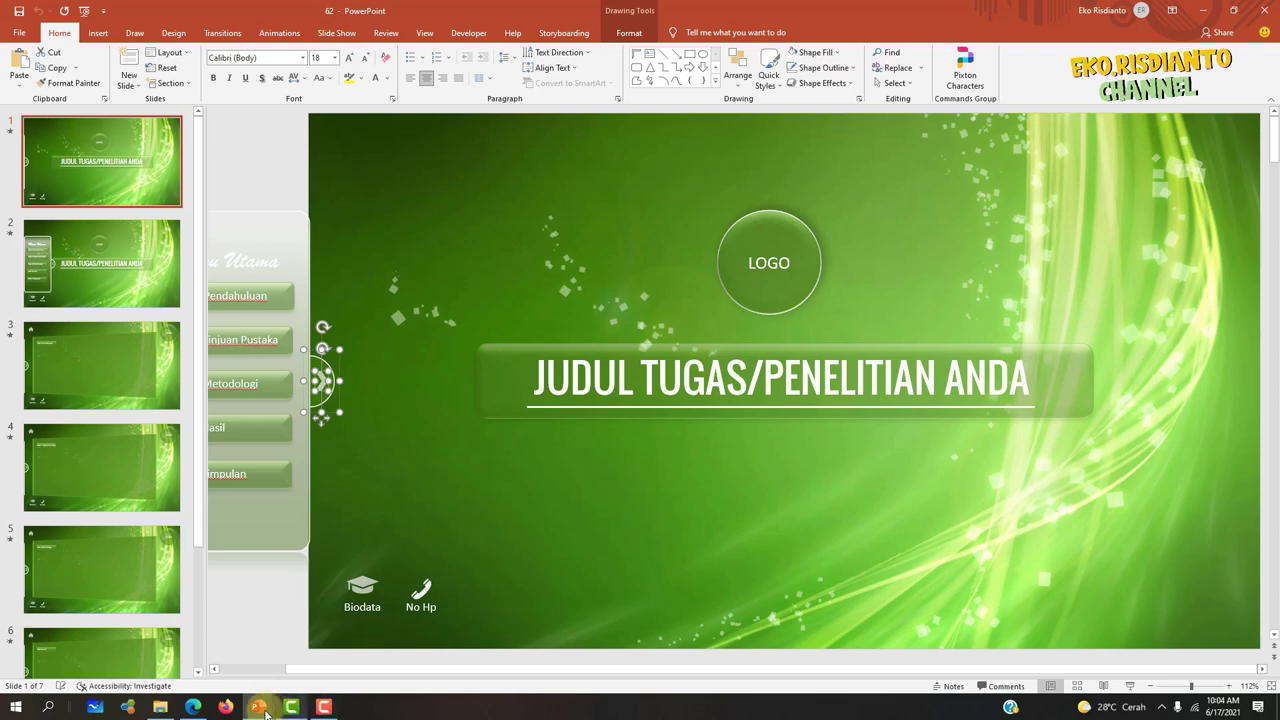
pyautogui.moveTo(261, 710)
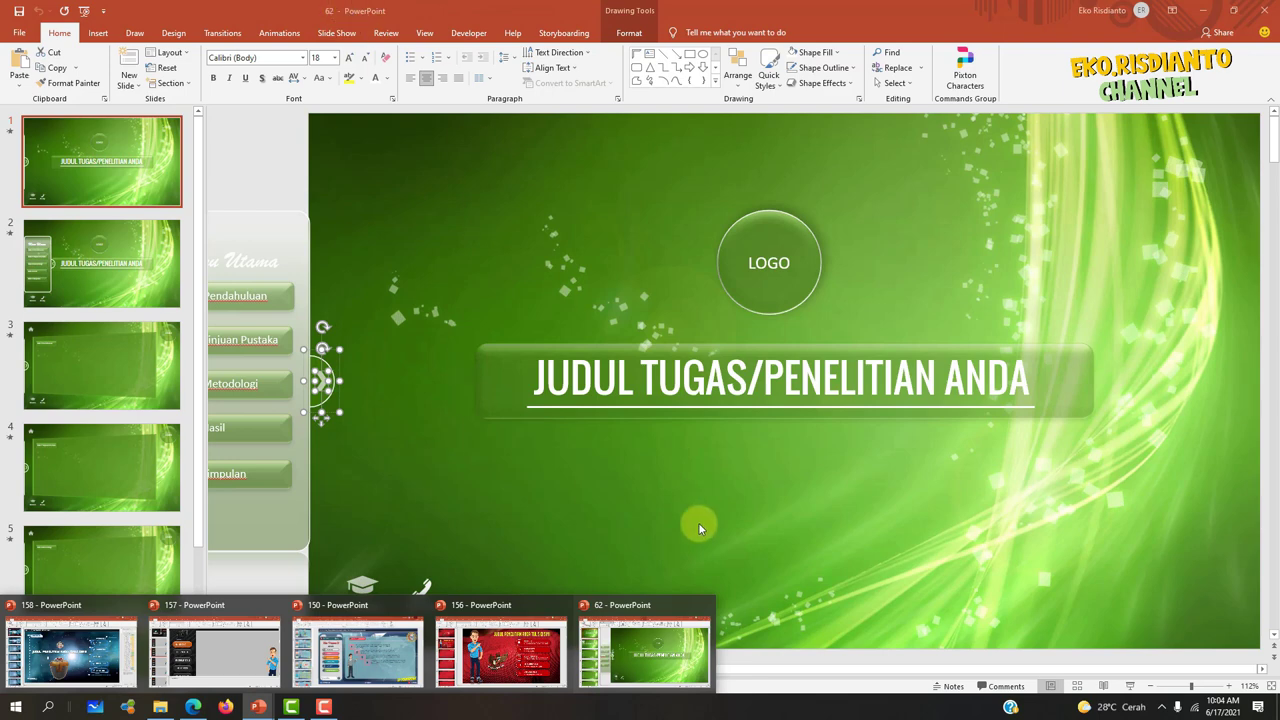
# - Paste the copied arrow onto slide 2 of presentation 158, just above the PENDAHULUAN button
pyautogui.click(70, 652)
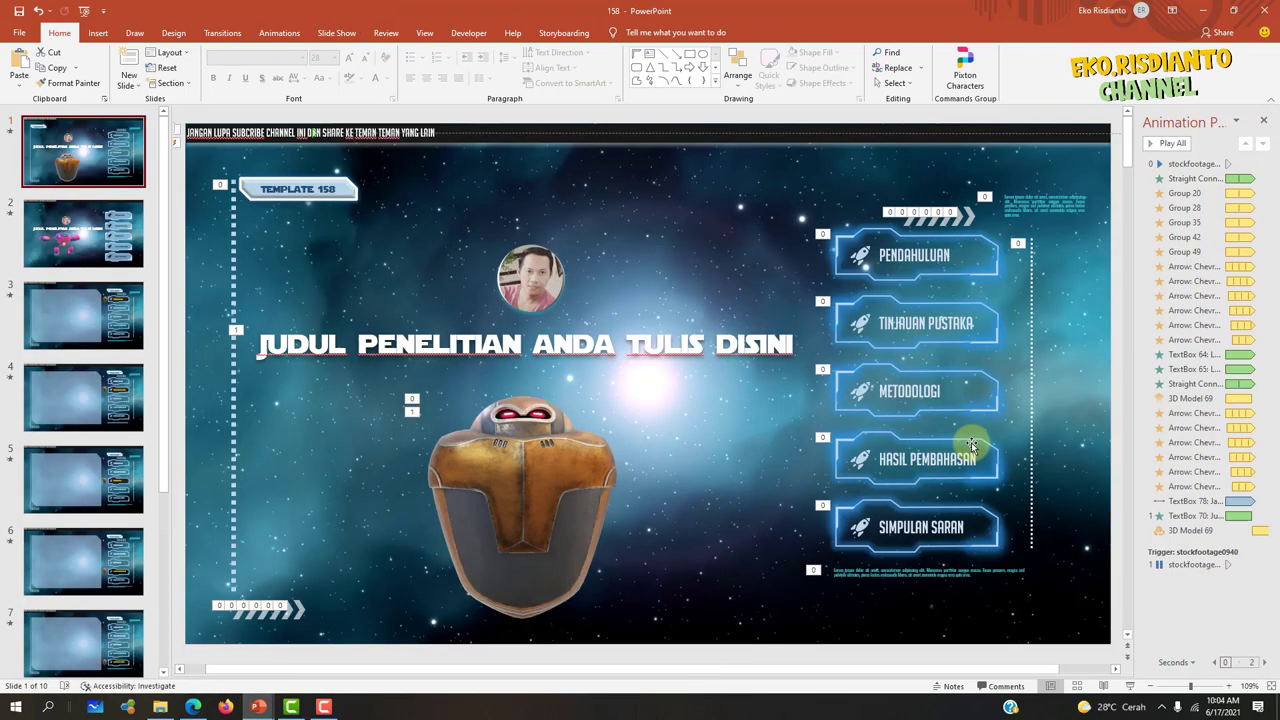
pyautogui.moveTo(963, 444)
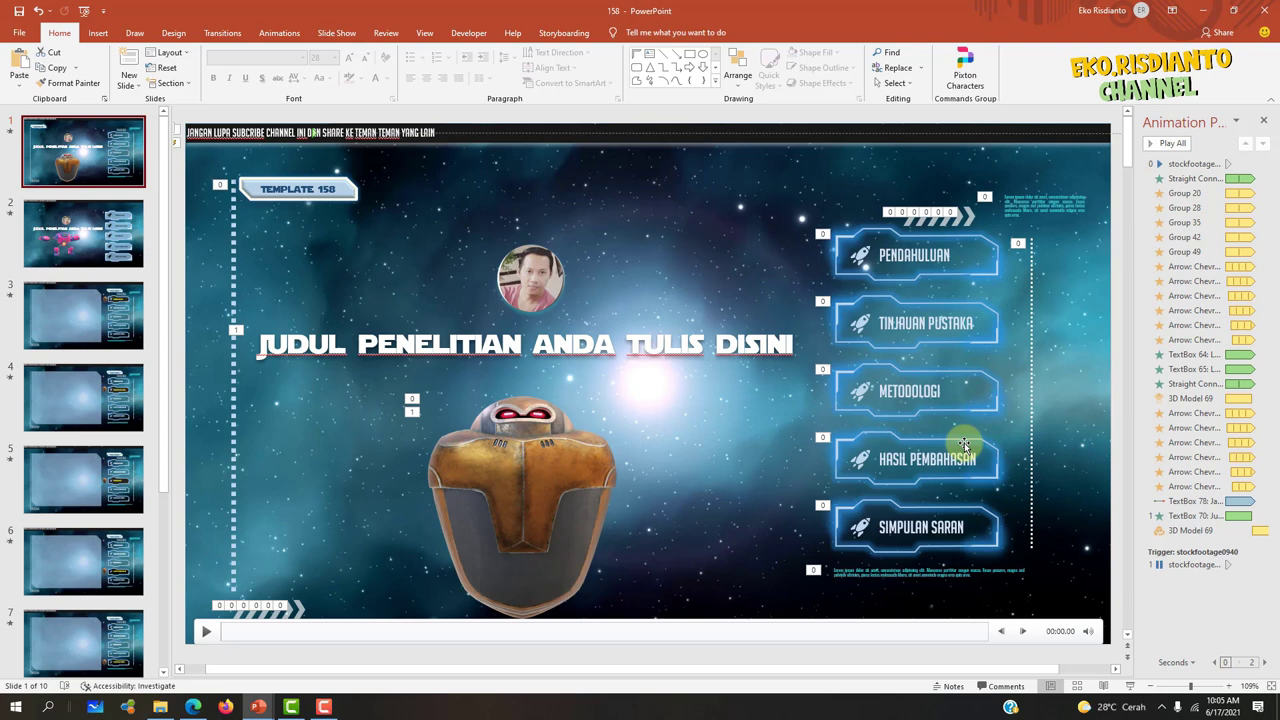
pyautogui.click(70, 215)
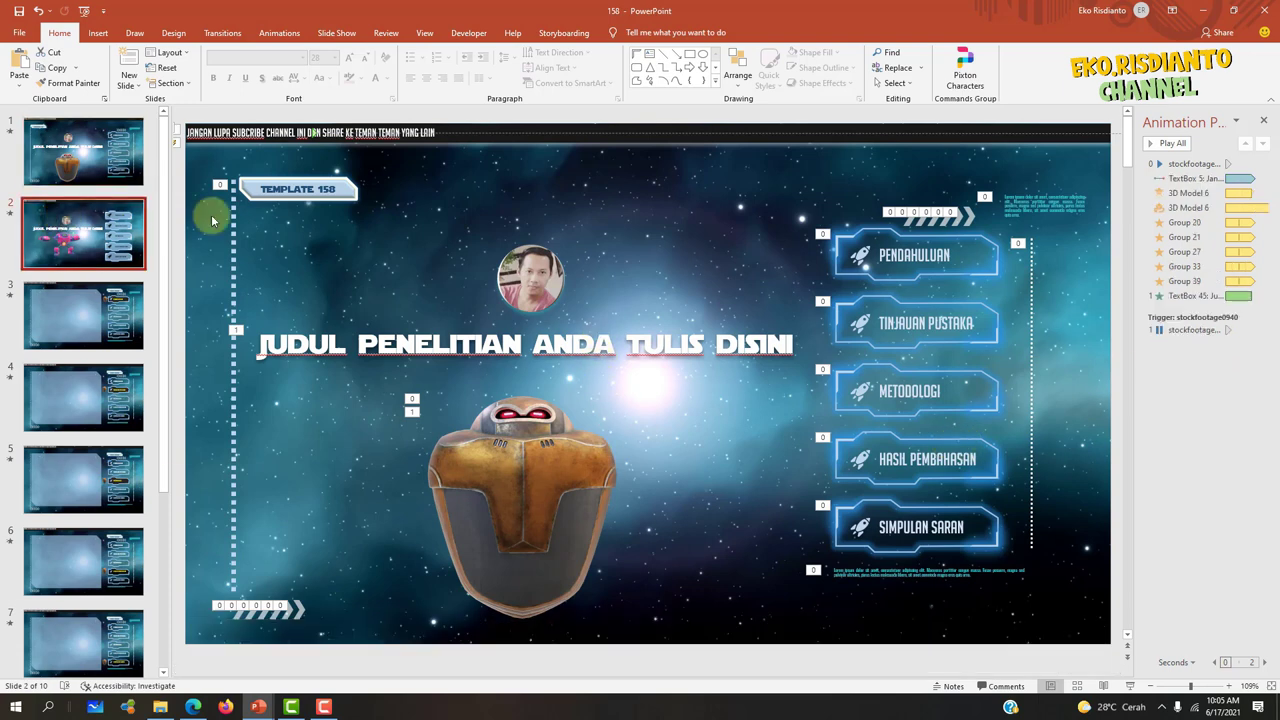
pyautogui.click(847, 236)
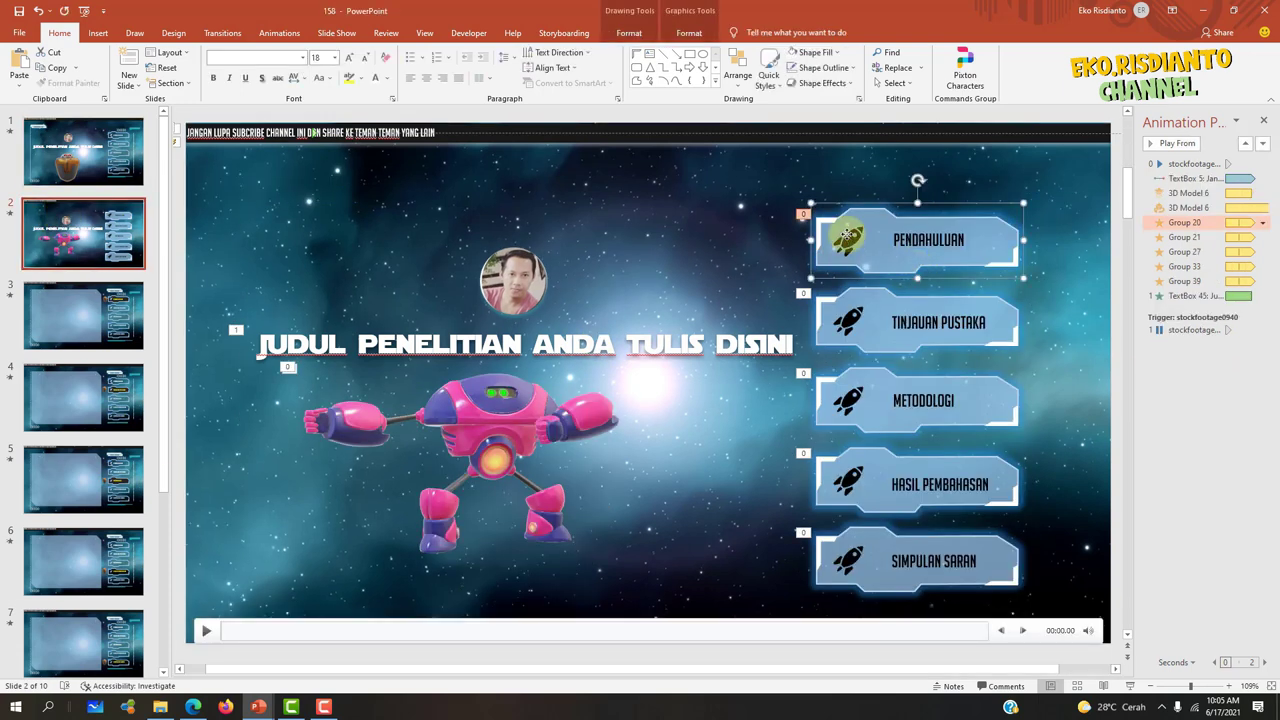
pyautogui.hotkey('ctrl', 'v')
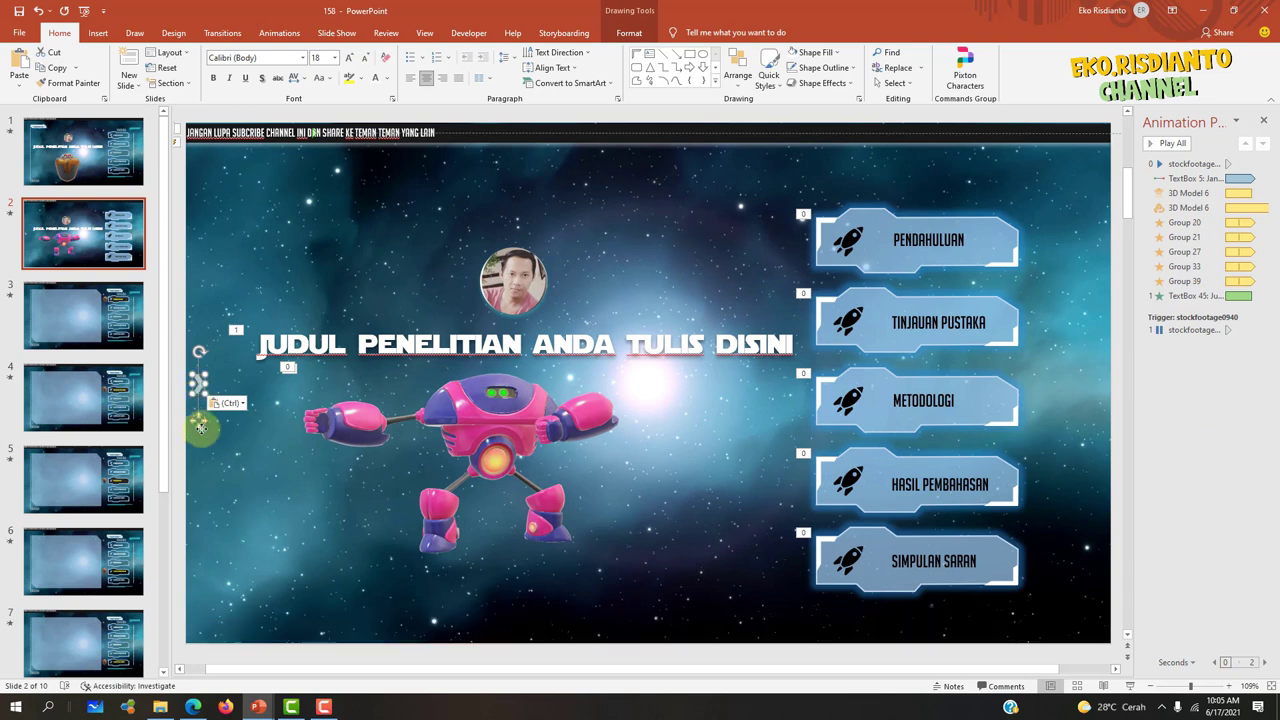
pyautogui.moveTo(199, 424); pyautogui.dragTo(919, 224)
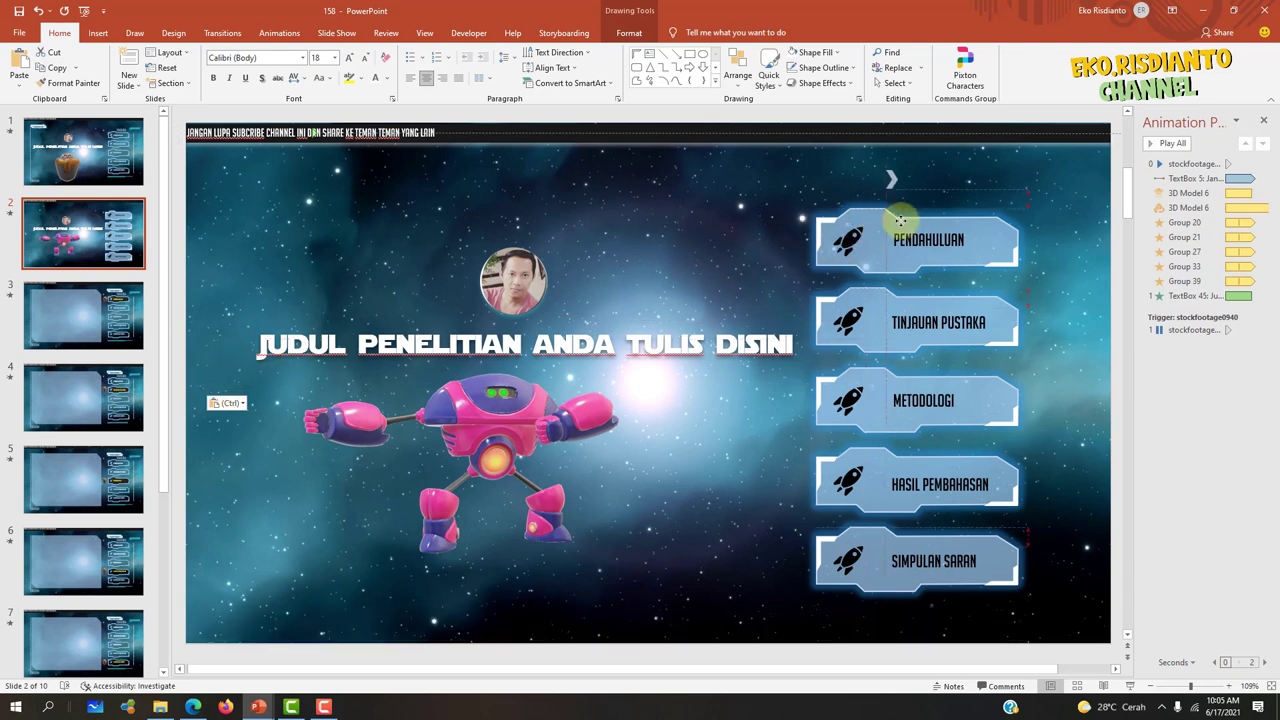
pyautogui.moveTo(916, 226); pyautogui.dragTo(917, 218)
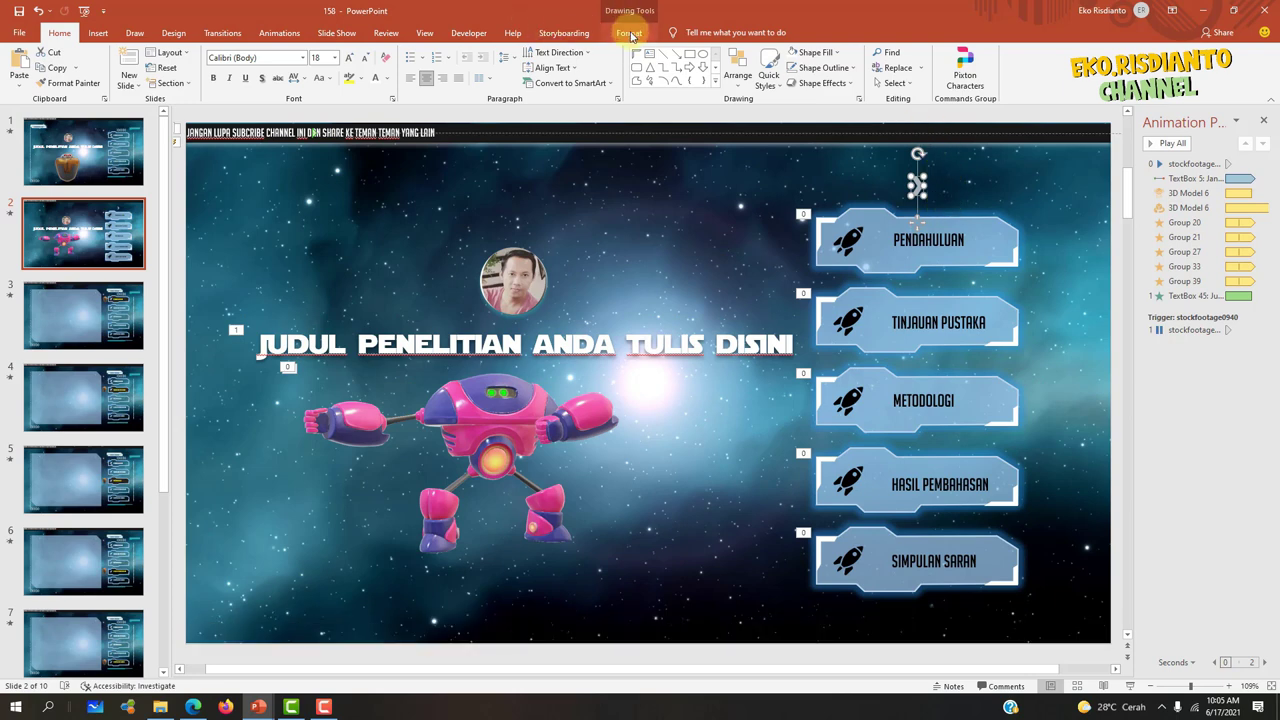
pyautogui.click(279, 33)
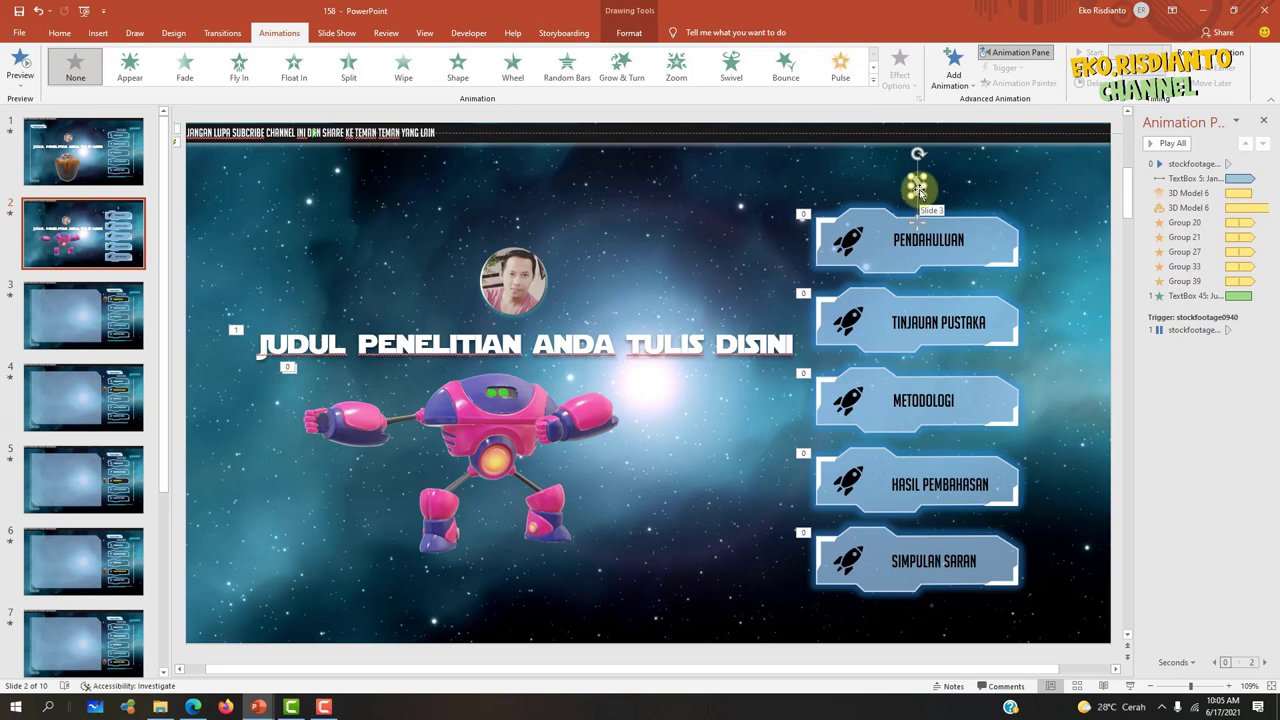
# - Give the arrow above PENDAHULUAN a Pulse animation
pyautogui.click(918, 194)
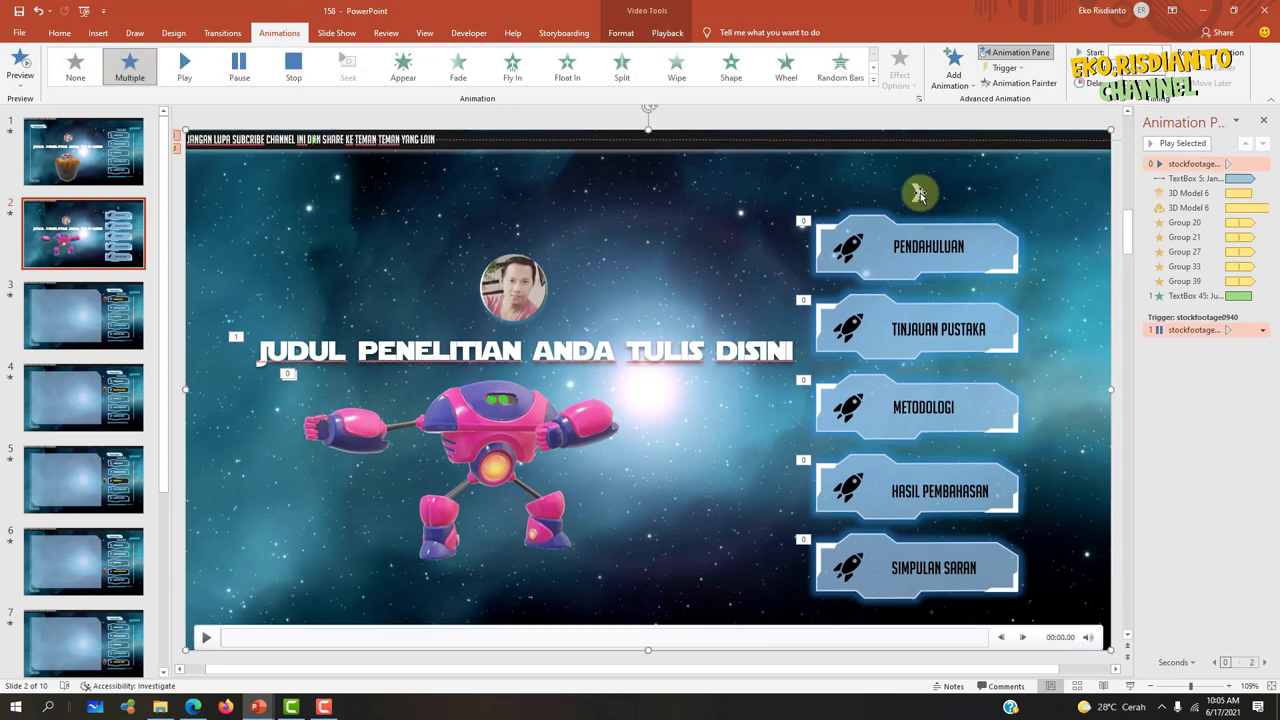
pyautogui.click(918, 194)
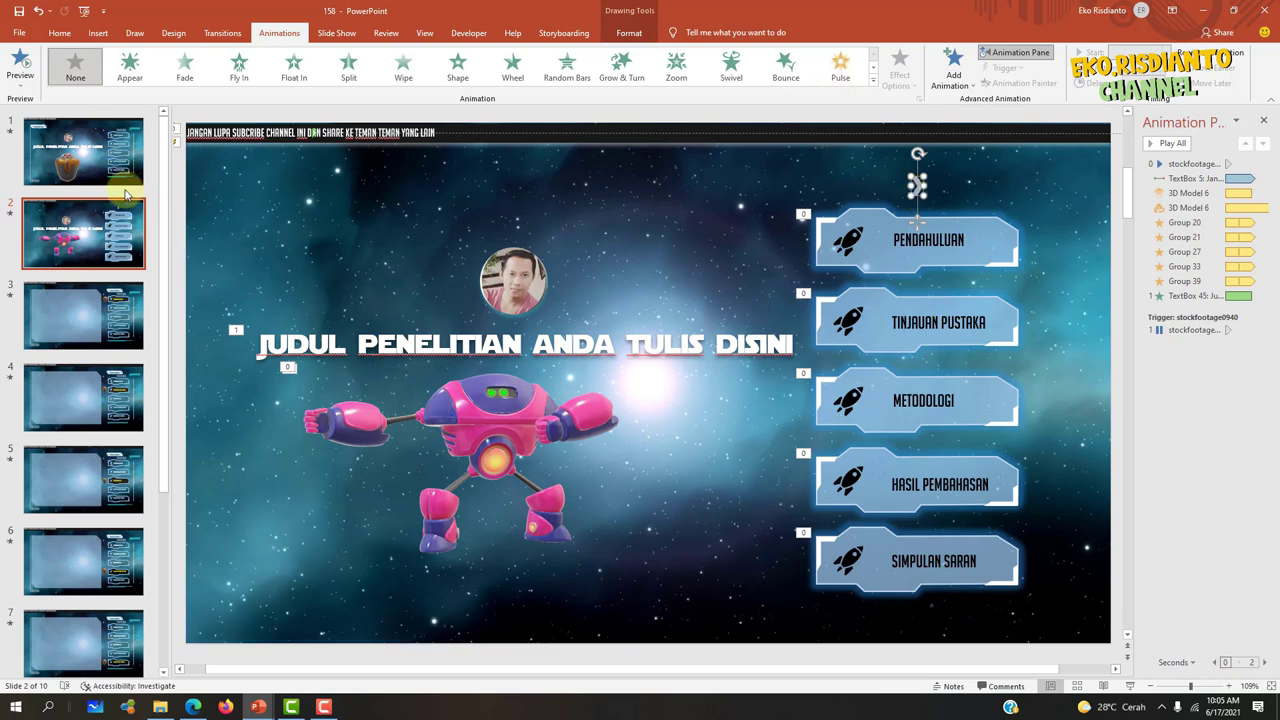
pyautogui.scroll(1, 400, 380)
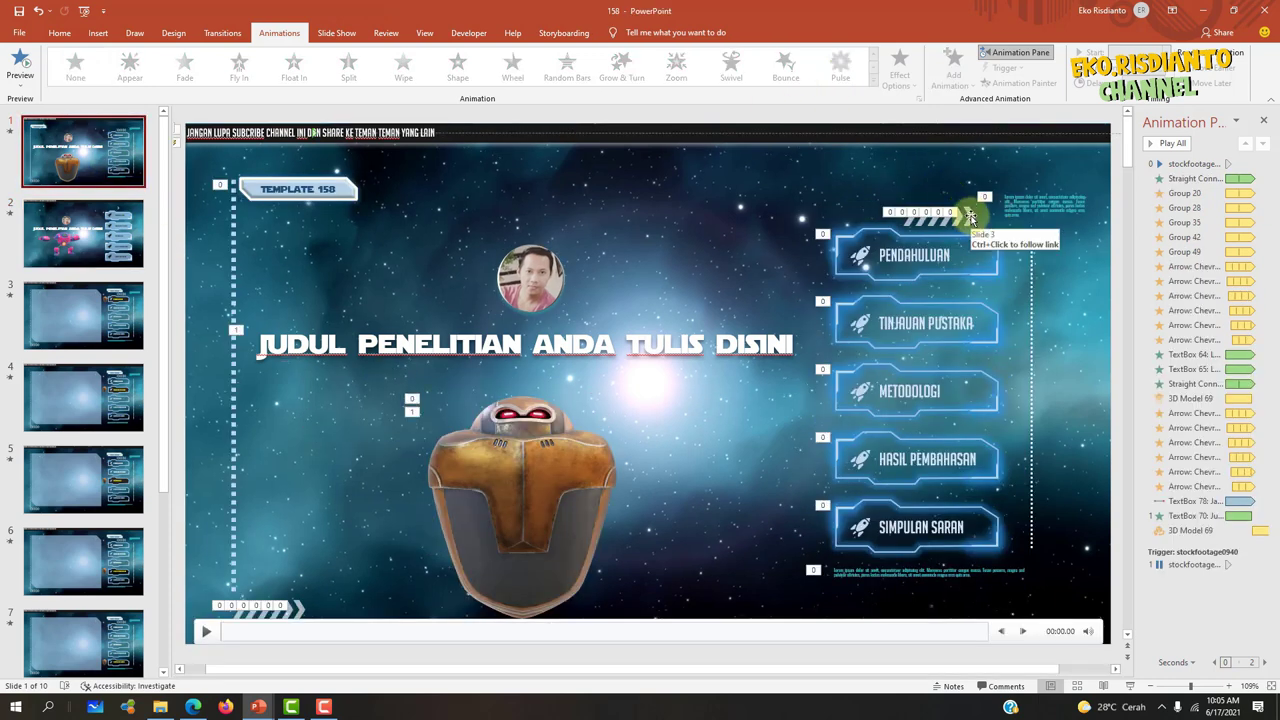
pyautogui.click(968, 214)
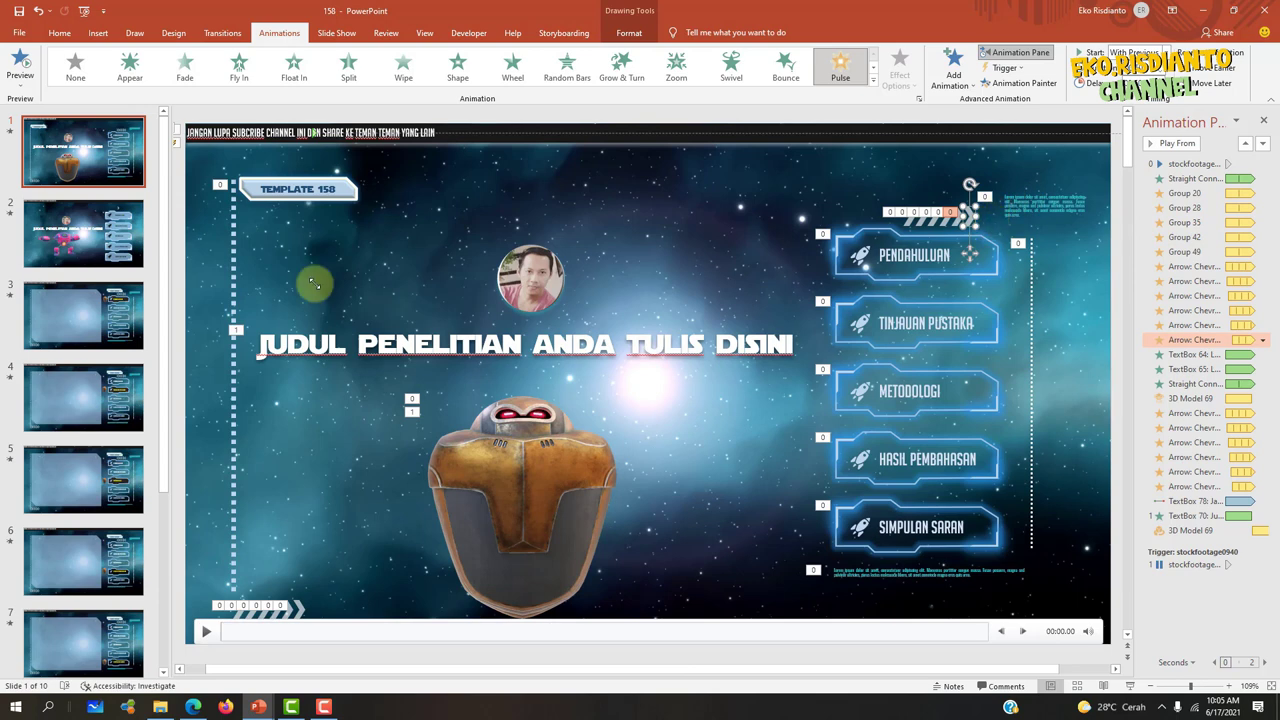
pyautogui.scroll(-1, 992, 220)
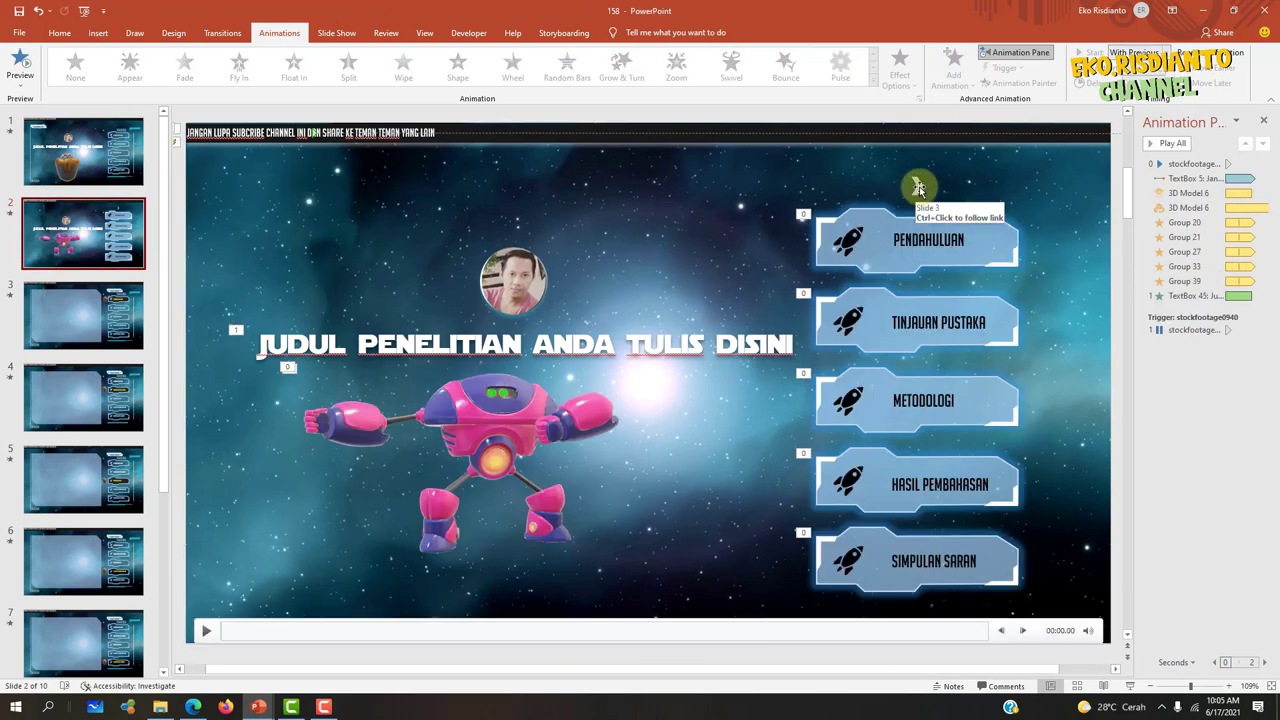
pyautogui.click(917, 185)
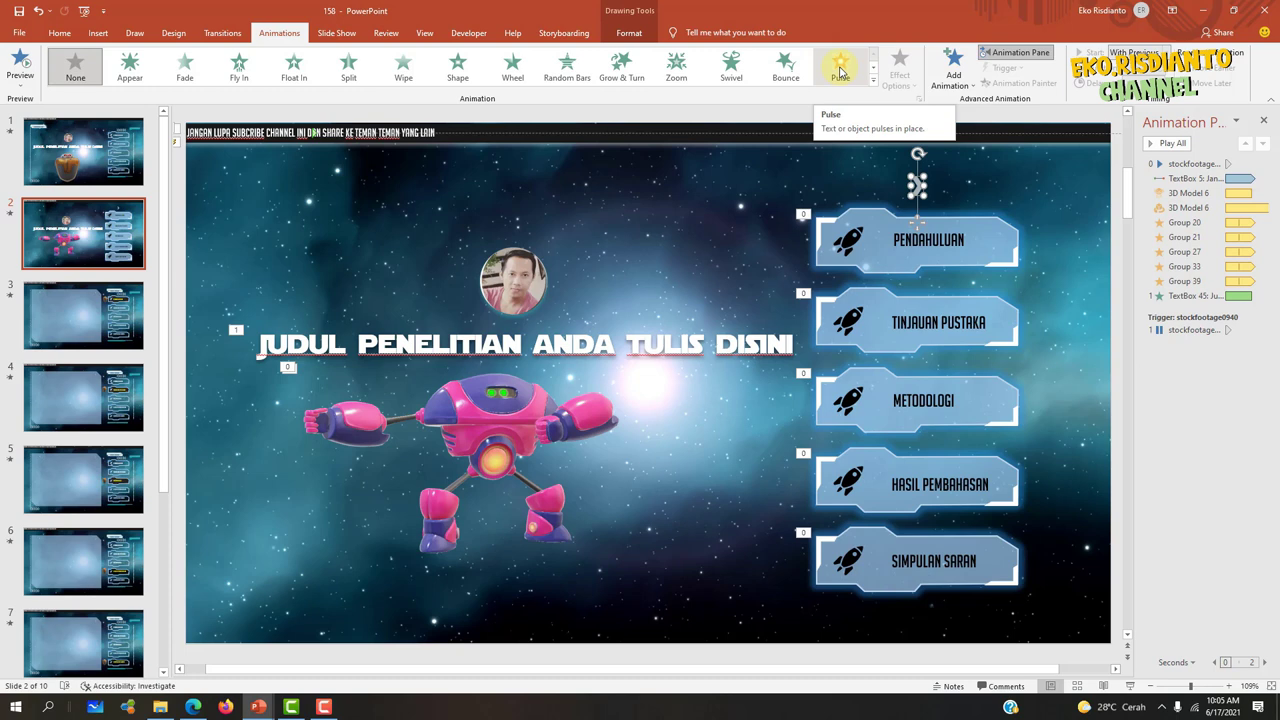
pyautogui.click(841, 70)
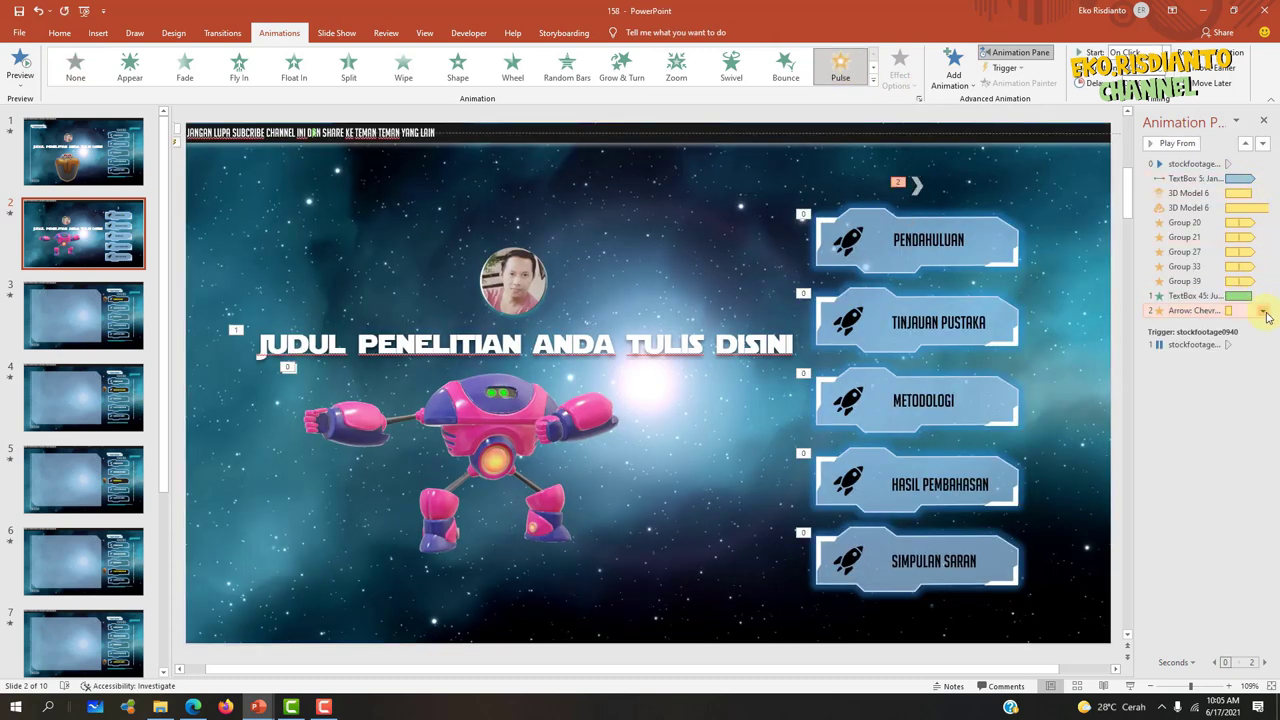
# - Set the arrow's Pulse to repeat Until End of Slide with a 1-second duration
pyautogui.click(1263, 311)
pyautogui.click(1184, 388)
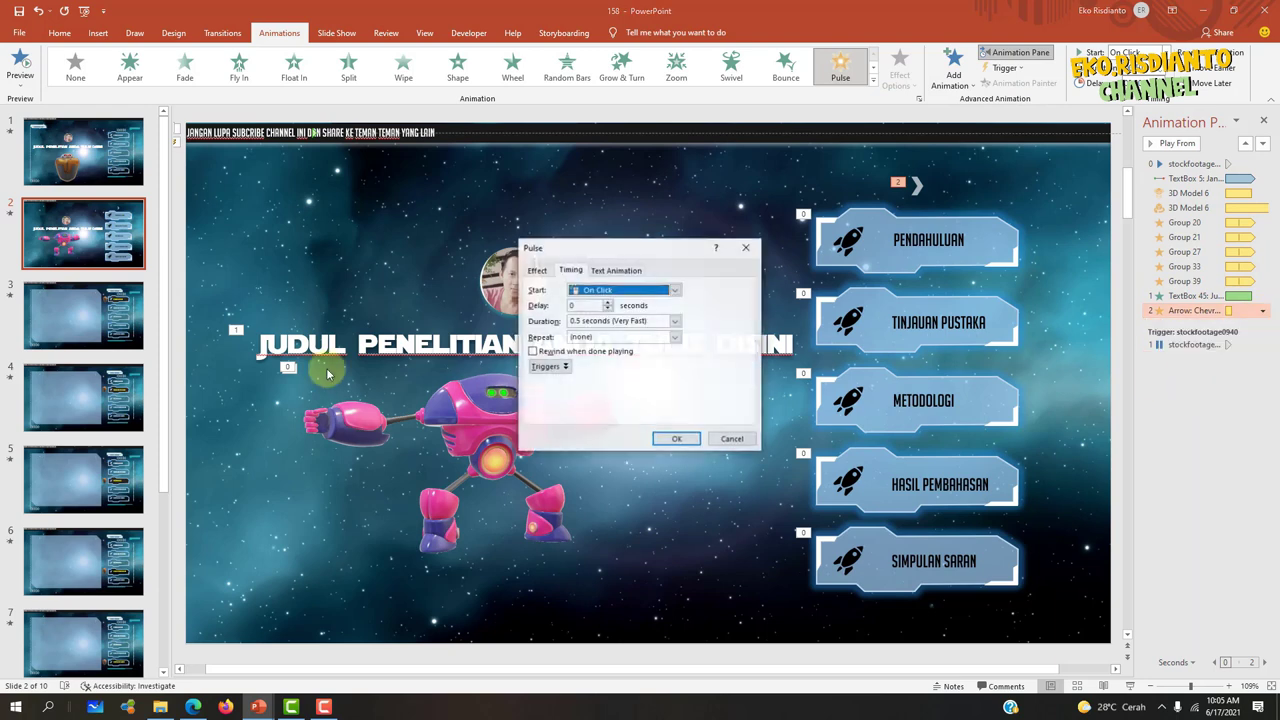
pyautogui.click(676, 339)
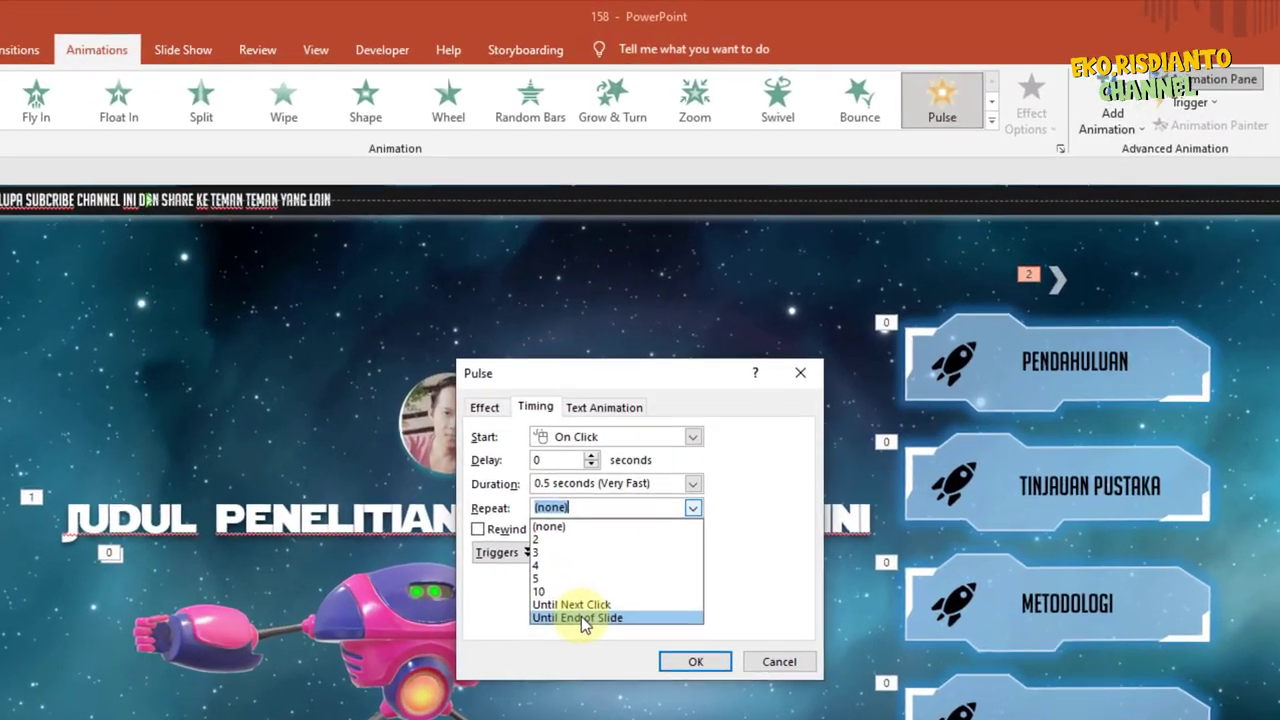
pyautogui.click(600, 409)
pyautogui.click(693, 487)
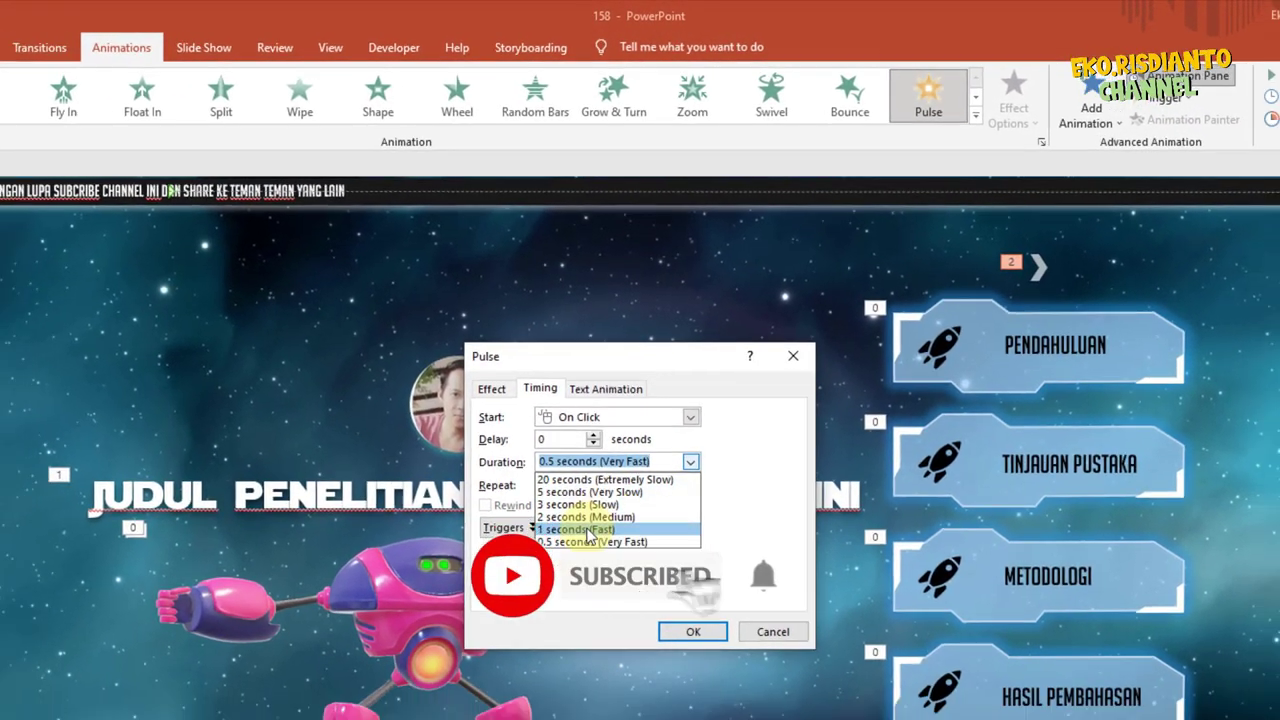
pyautogui.click(588, 530)
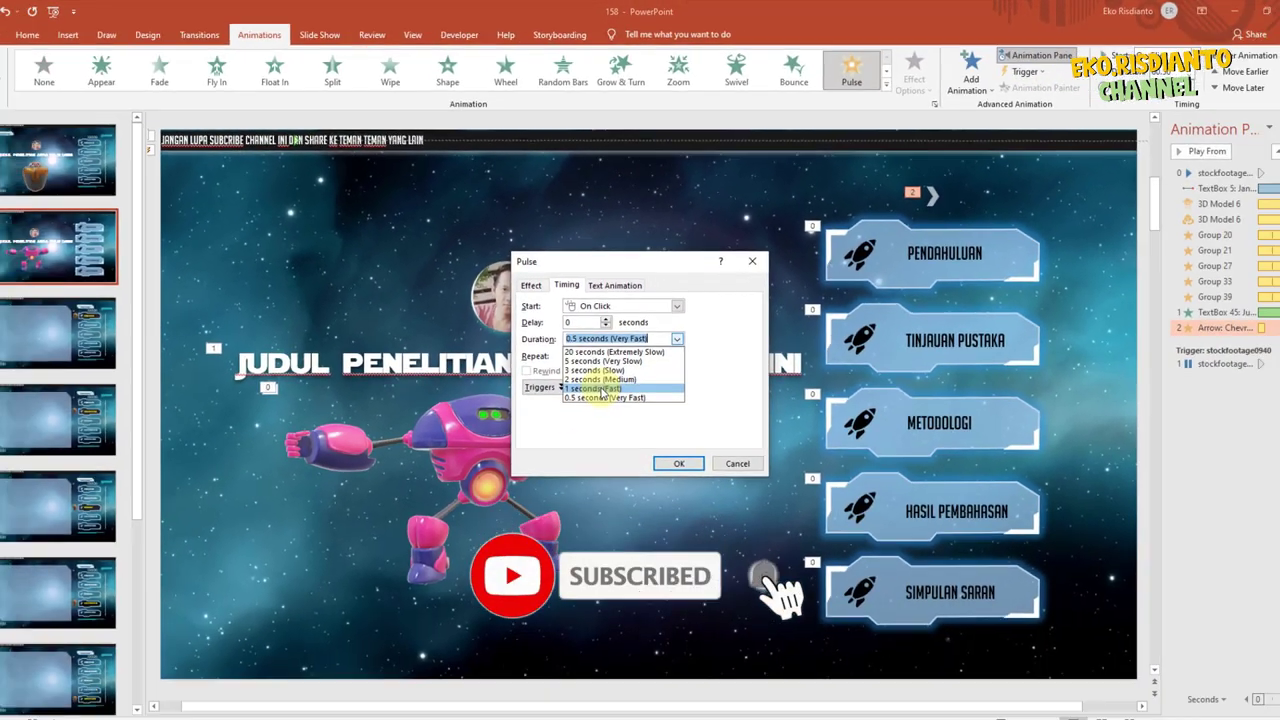
pyautogui.click(677, 441)
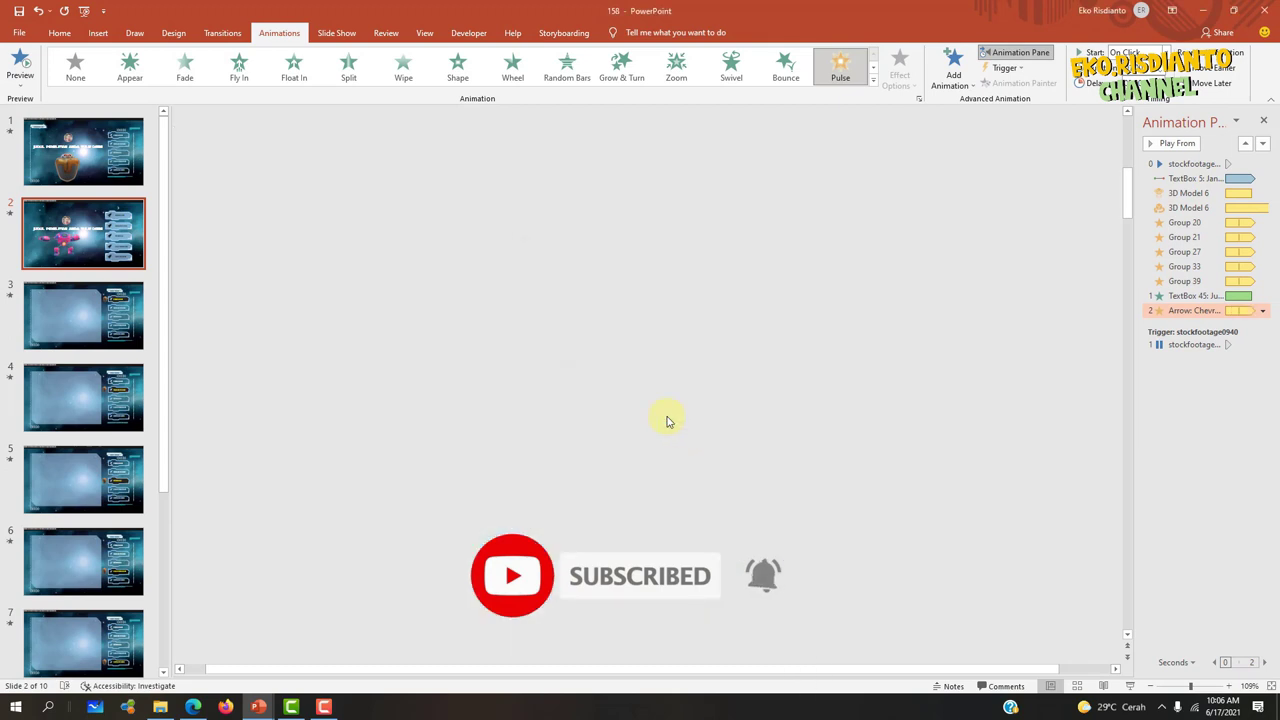
# - Check the timing settings of slide 1's chevron animation without changing them
pyautogui.press('pageup')
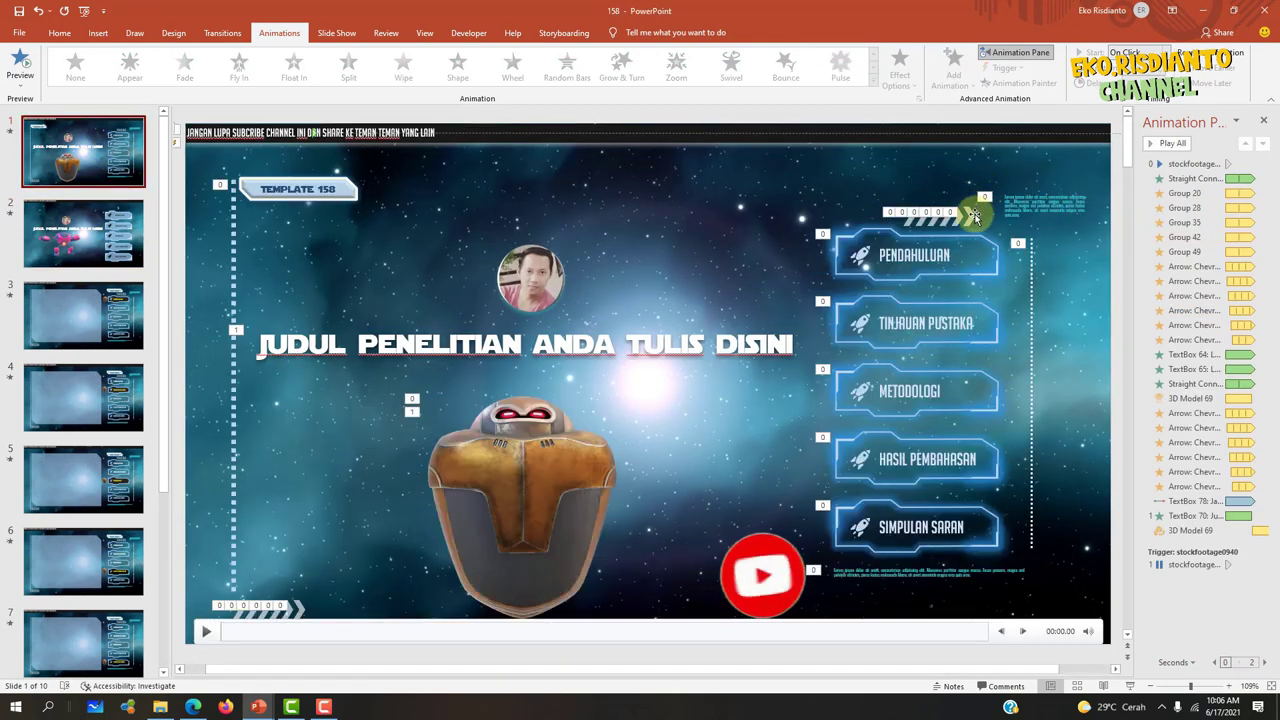
pyautogui.click(973, 214)
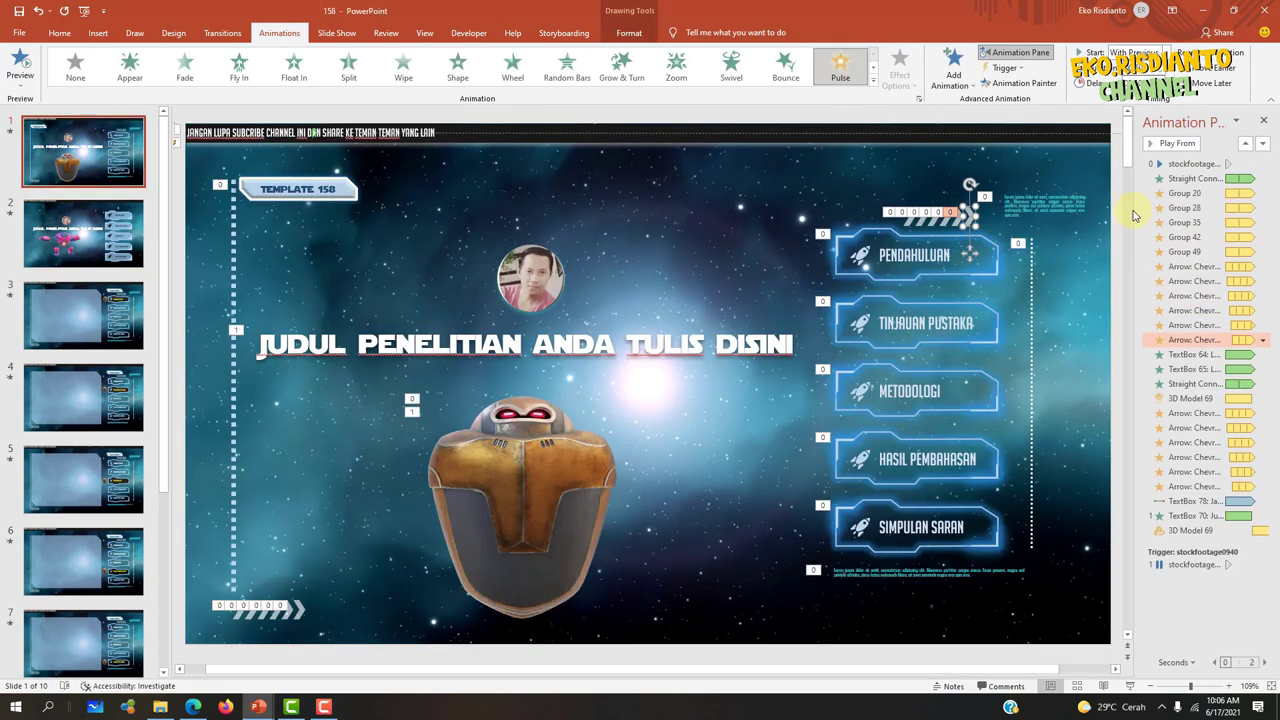
pyautogui.click(1263, 343)
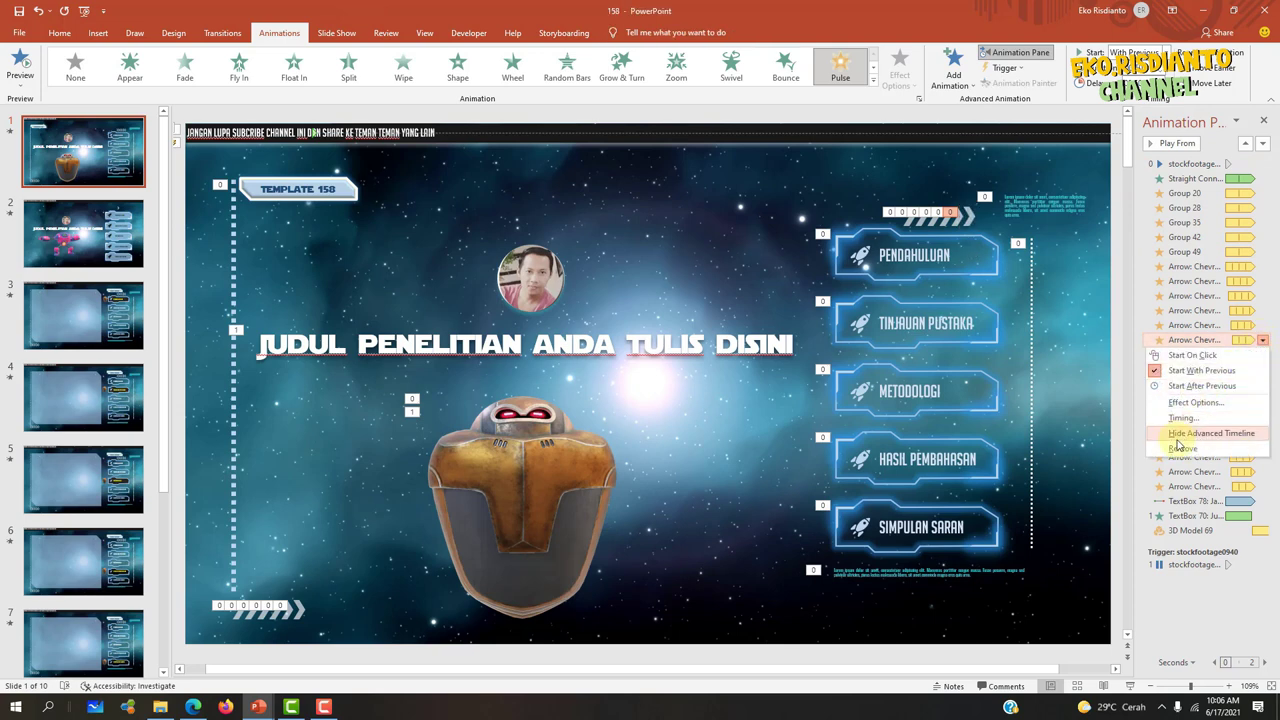
pyautogui.click(800, 345)
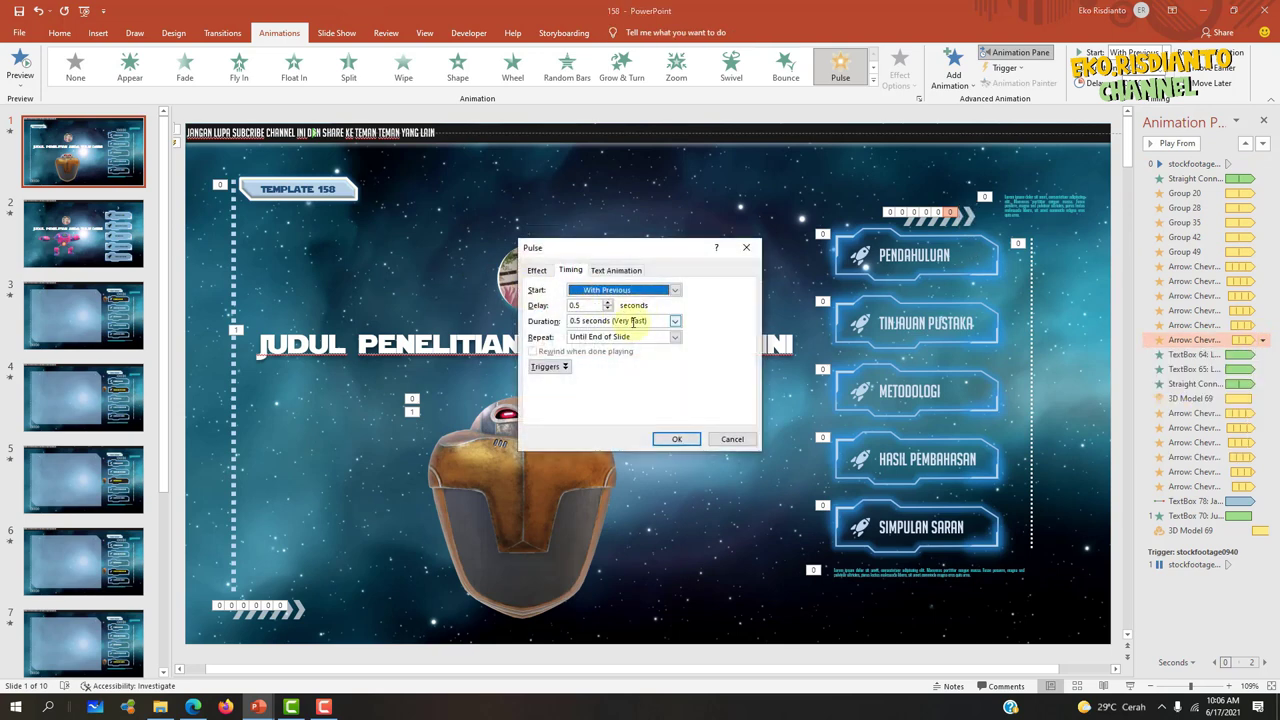
pyautogui.click(730, 439)
pyautogui.scroll(-1, 1040, 240)
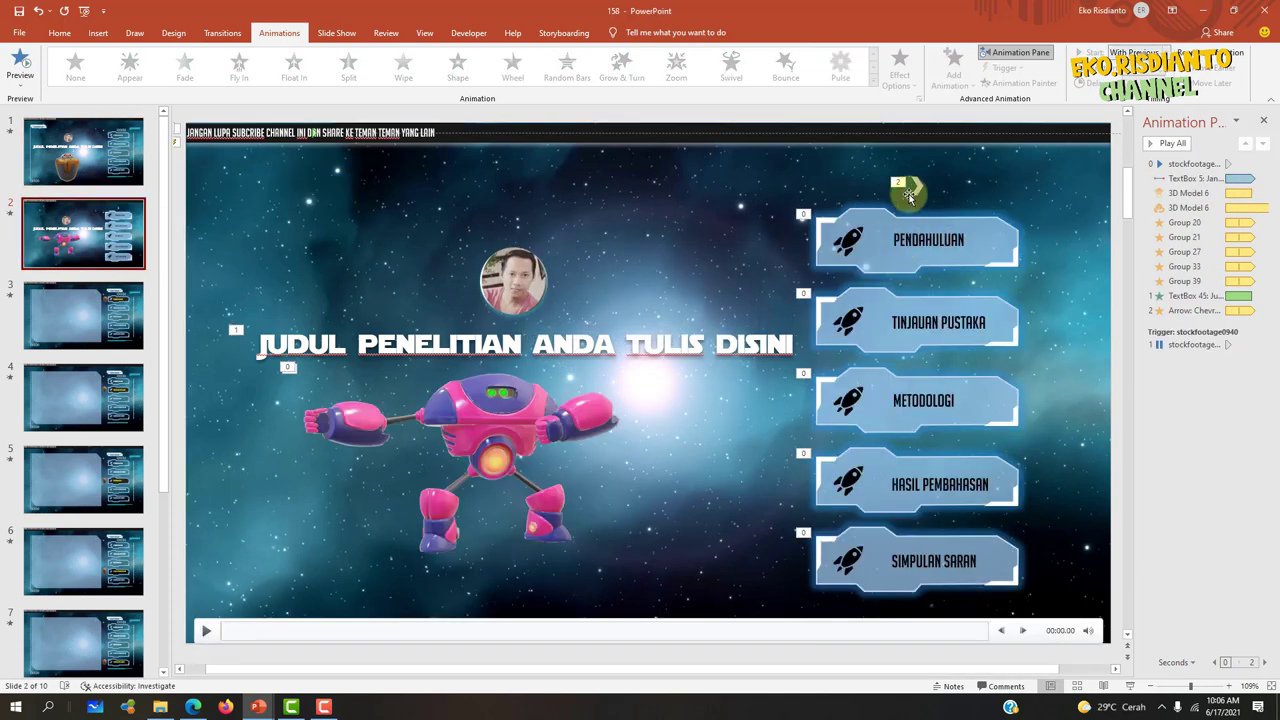
# - Position the chevron above PENDAHULUAN and duplicate it with Ctrl+D into a row
pyautogui.click(912, 186)
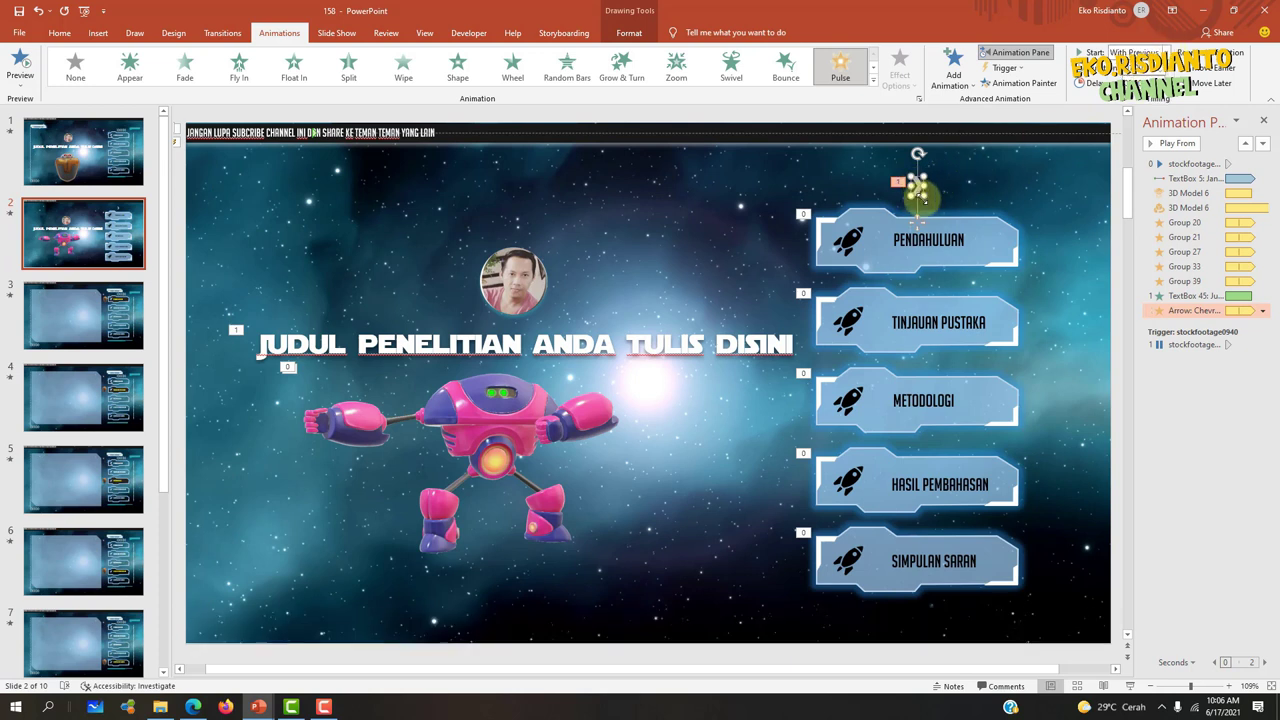
pyautogui.moveTo(914, 206); pyautogui.dragTo(919, 193)
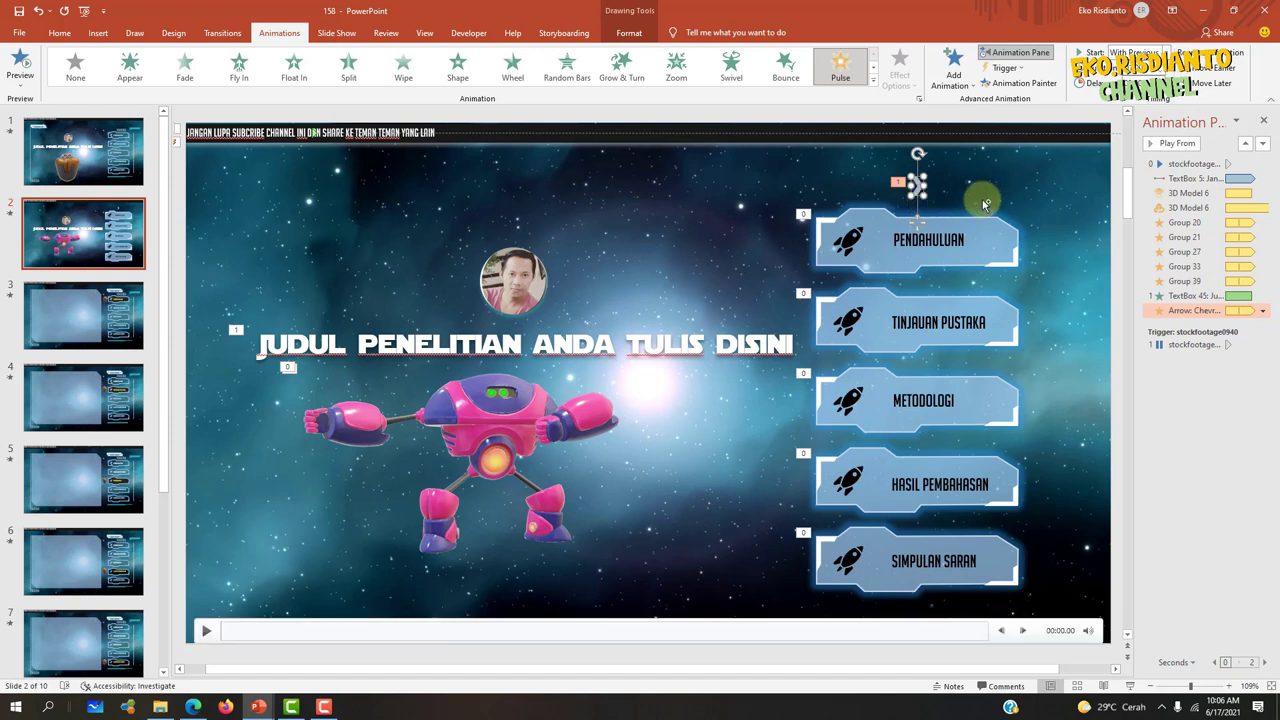
pyautogui.hotkey('ctrl', 'd')
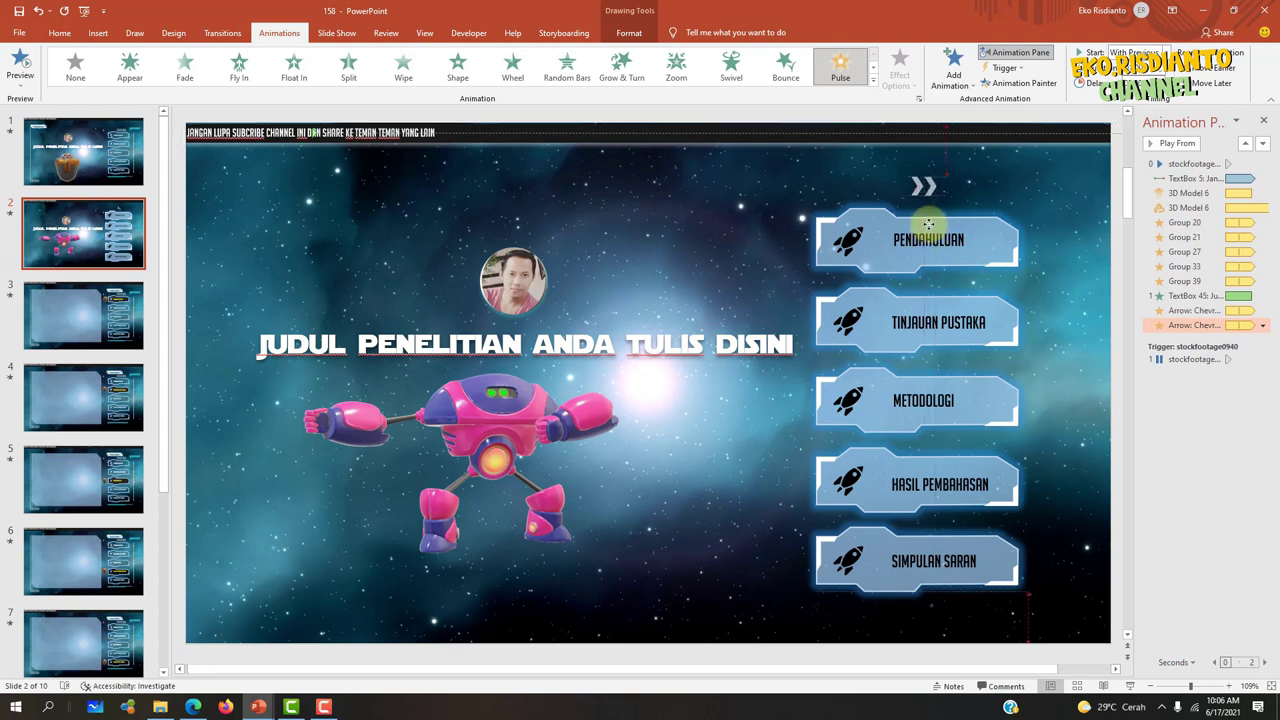
pyautogui.click(924, 192)
pyautogui.scroll(4, 978, 232)
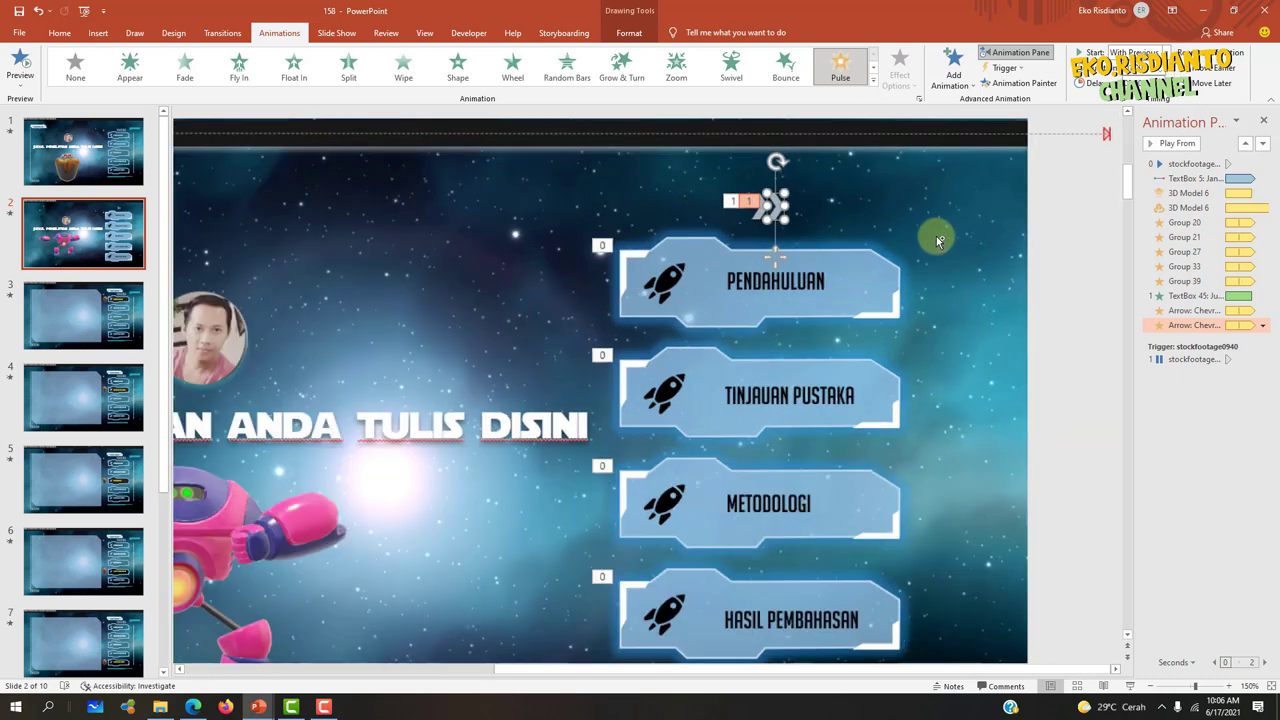
pyautogui.moveTo(775, 243); pyautogui.dragTo(775, 243)
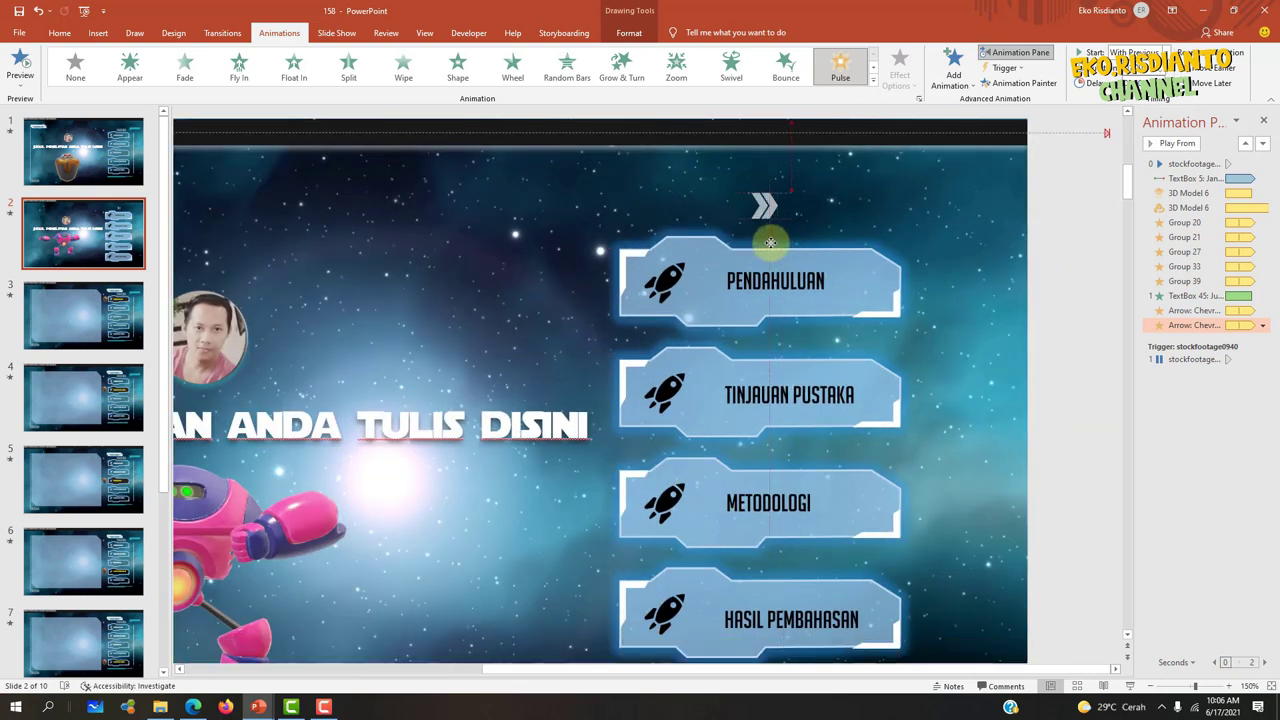
pyautogui.moveTo(771, 243); pyautogui.dragTo(773, 243)
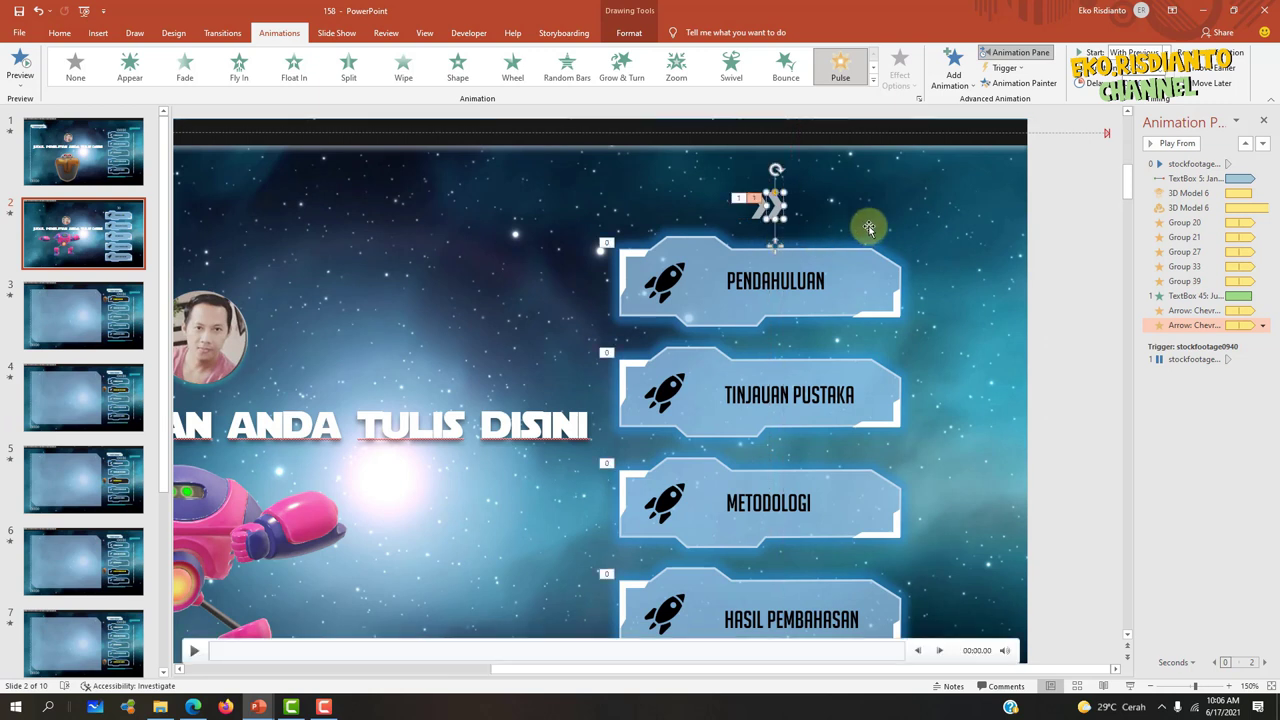
pyautogui.hotkey('ctrl', 'd')
pyautogui.hotkey('ctrl', 'd')
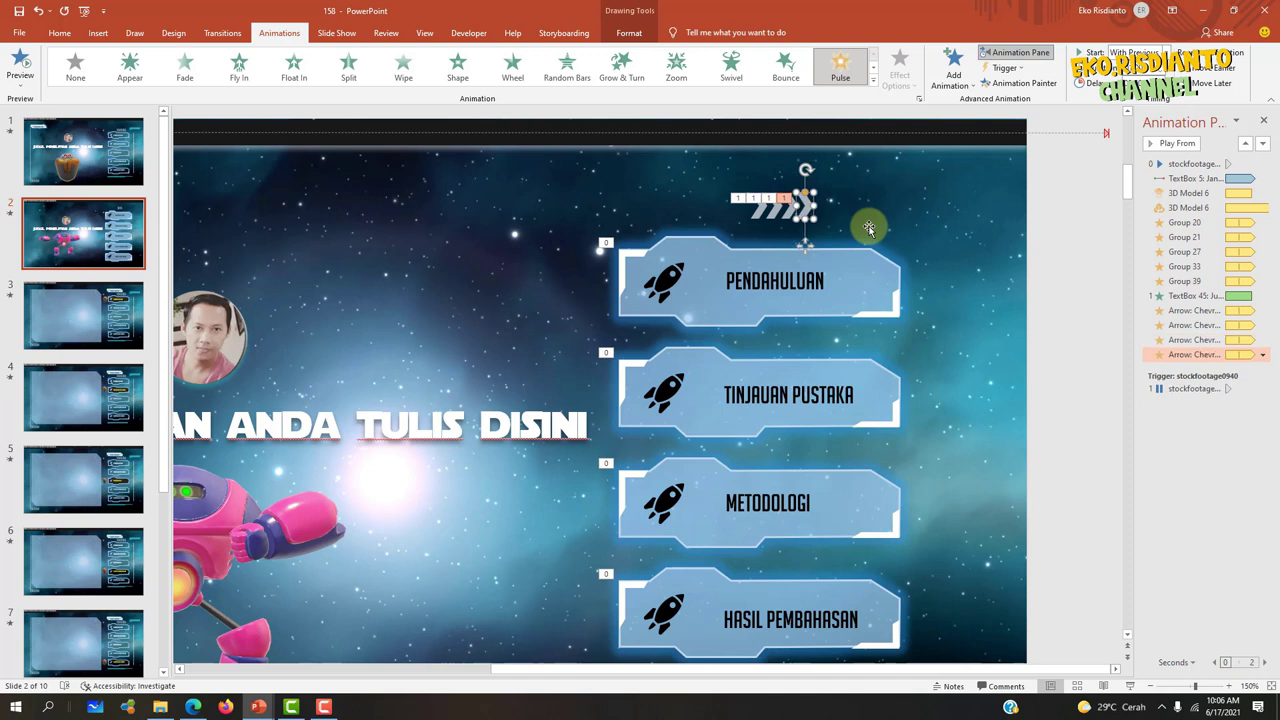
pyautogui.hotkey('ctrl', 'd')
pyautogui.hotkey('ctrl', 'd')
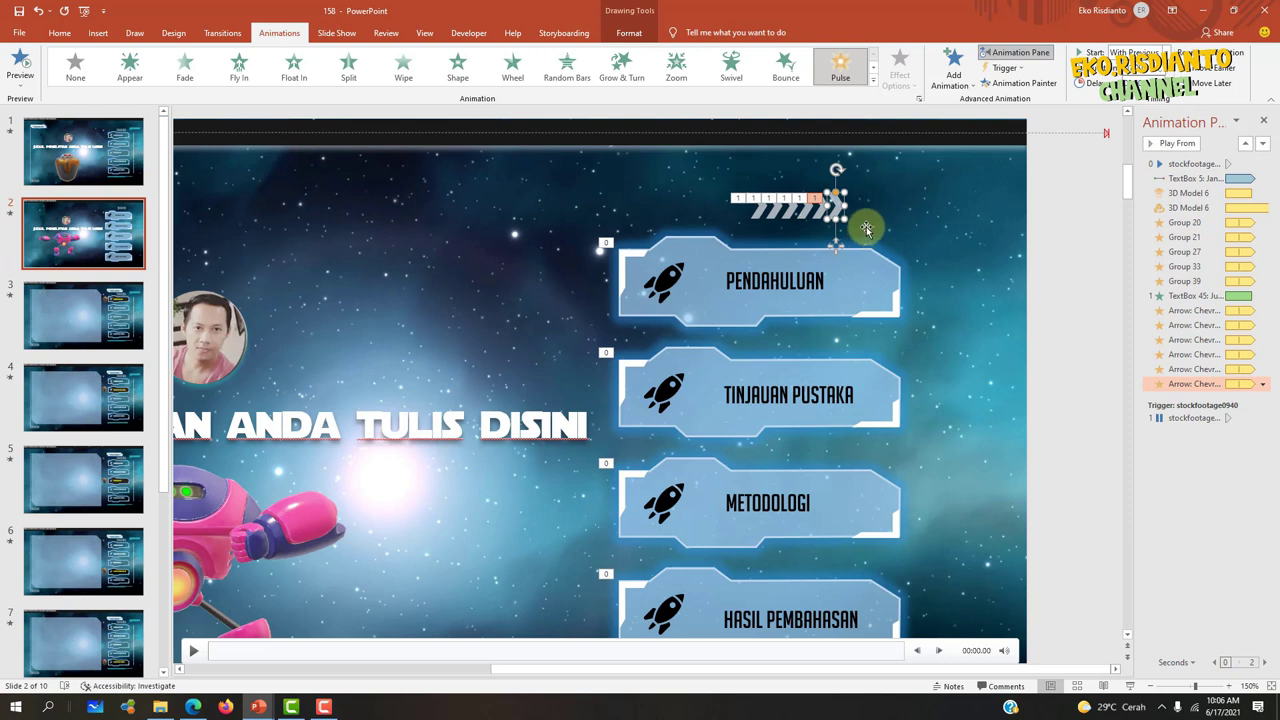
# - Inspect the row's chevrons and the TextBox 45 Fly In animation
pyautogui.click(760, 211)
pyautogui.click(775, 211)
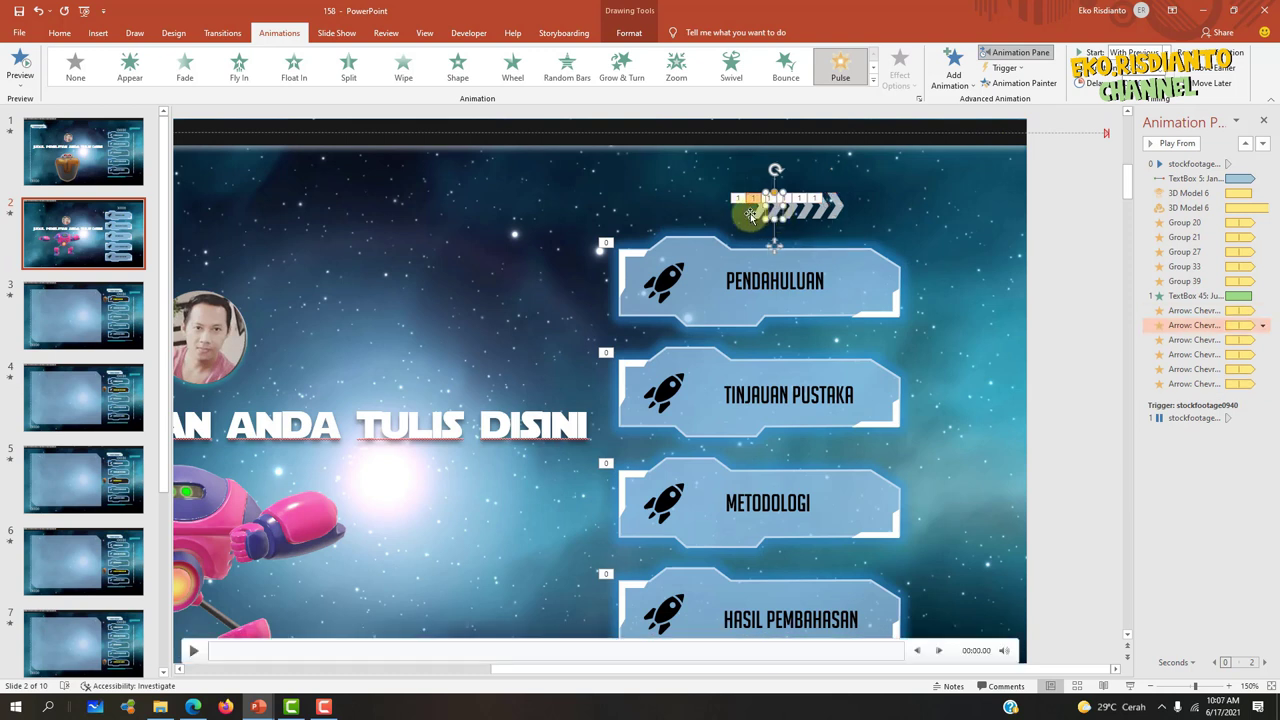
pyautogui.click(760, 212)
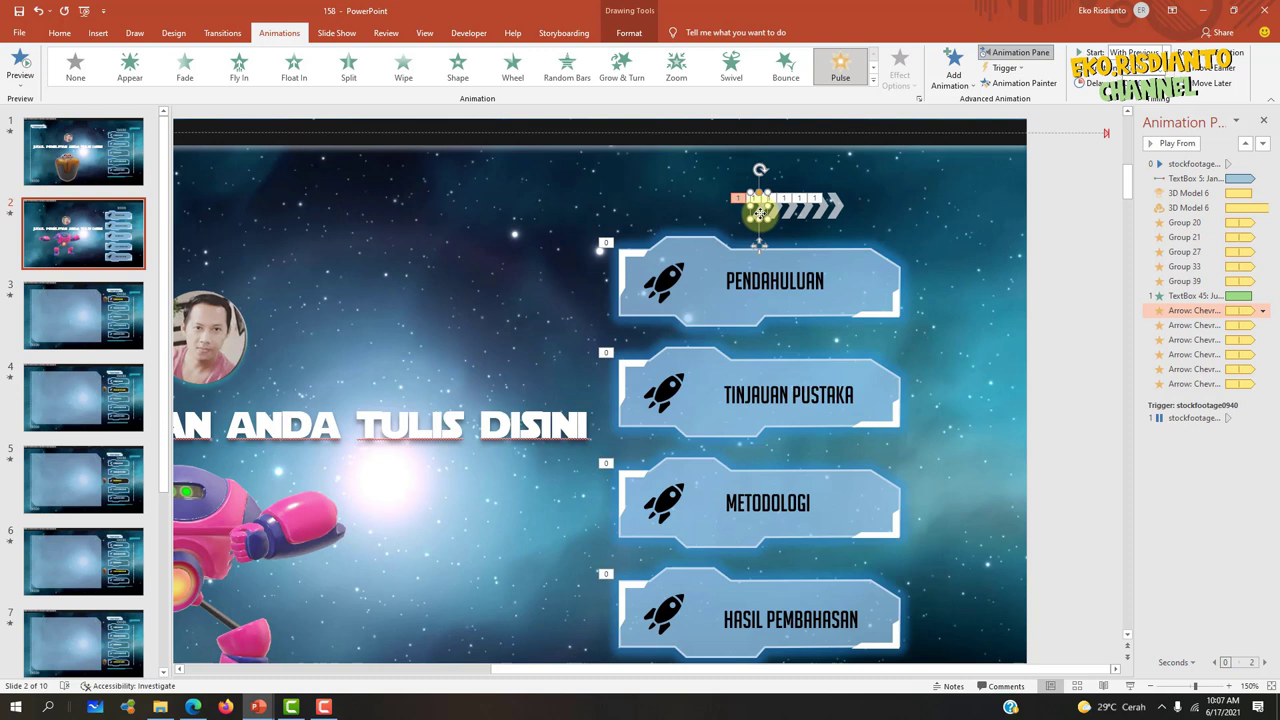
pyautogui.click(1189, 296)
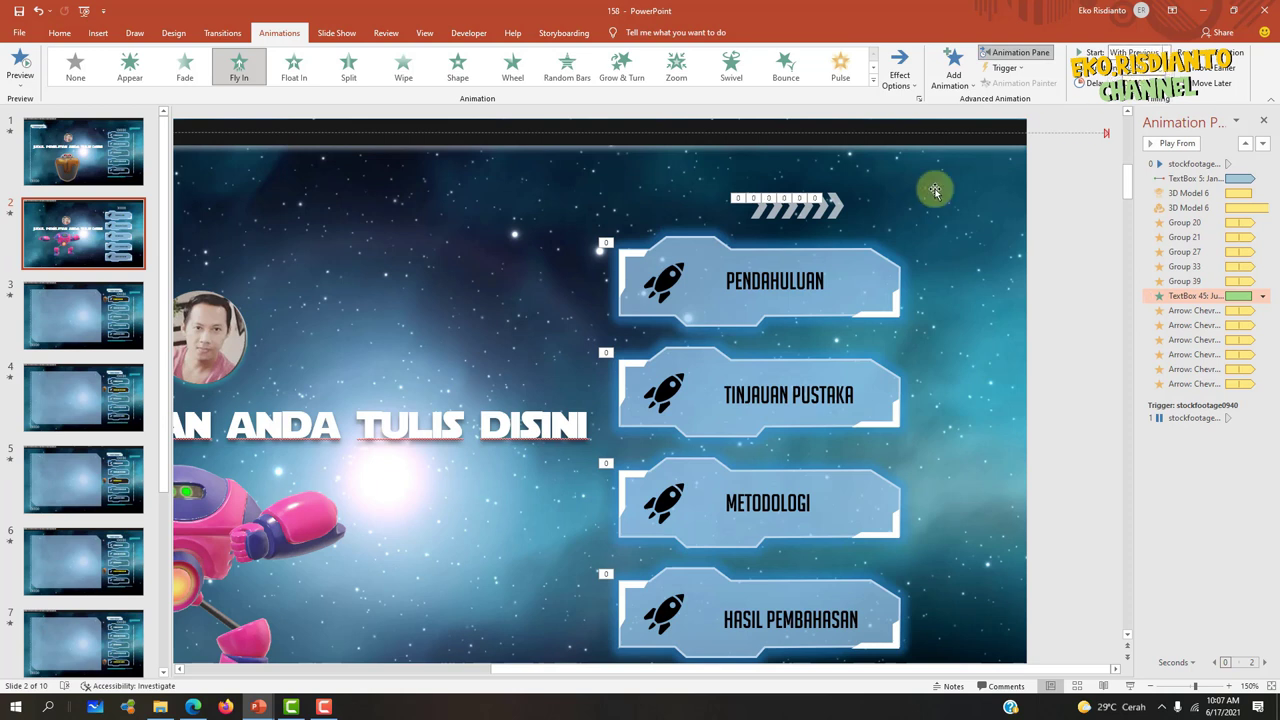
pyautogui.click(758, 202)
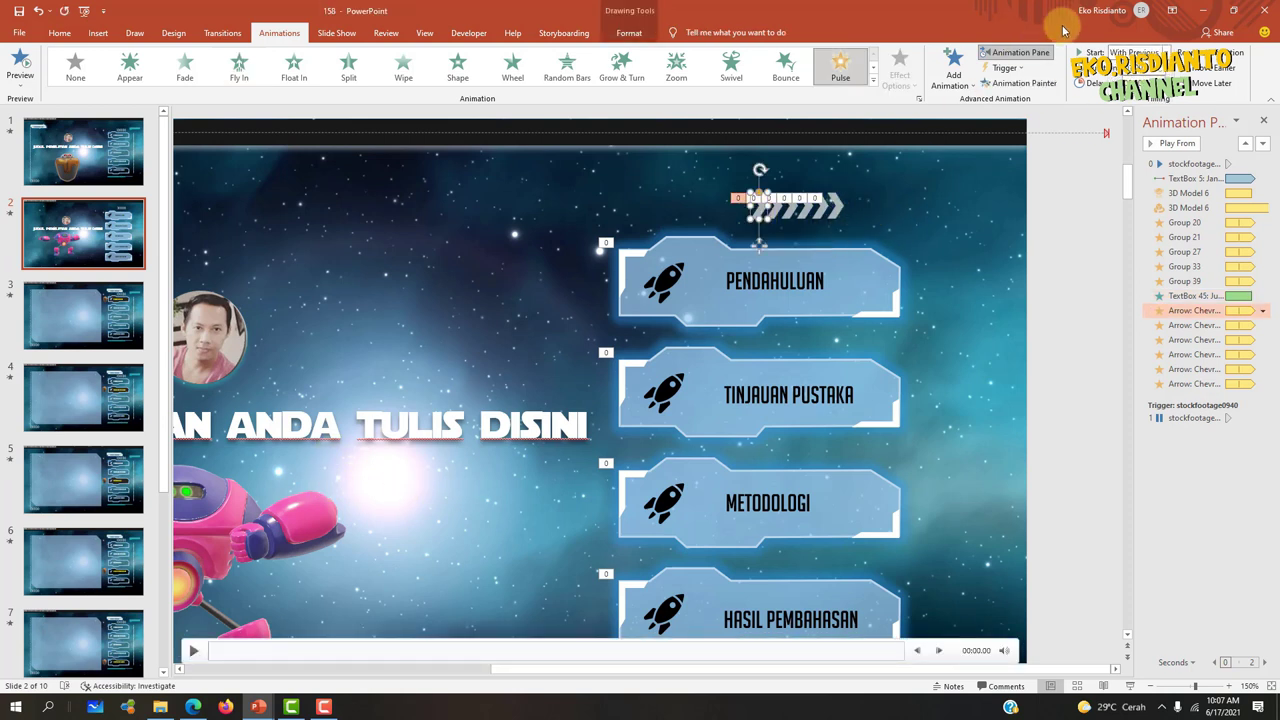
pyautogui.click(773, 211)
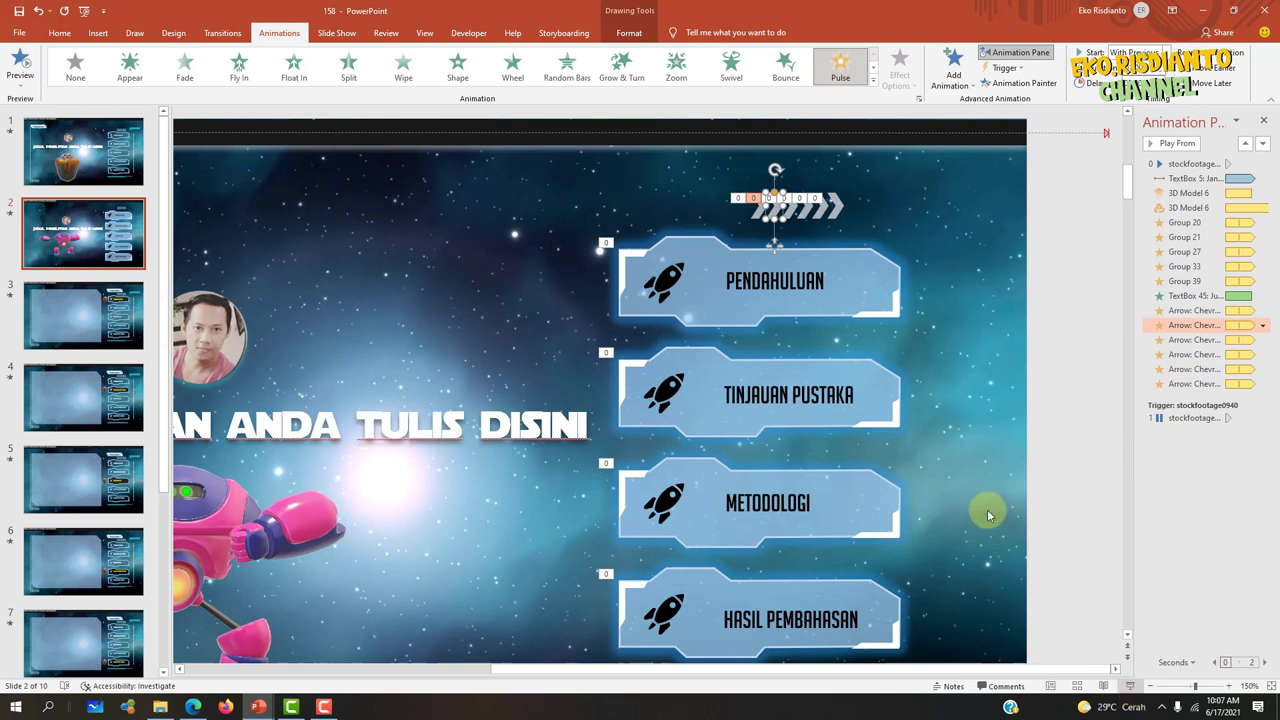
pyautogui.hotkey('shift', 'F5')
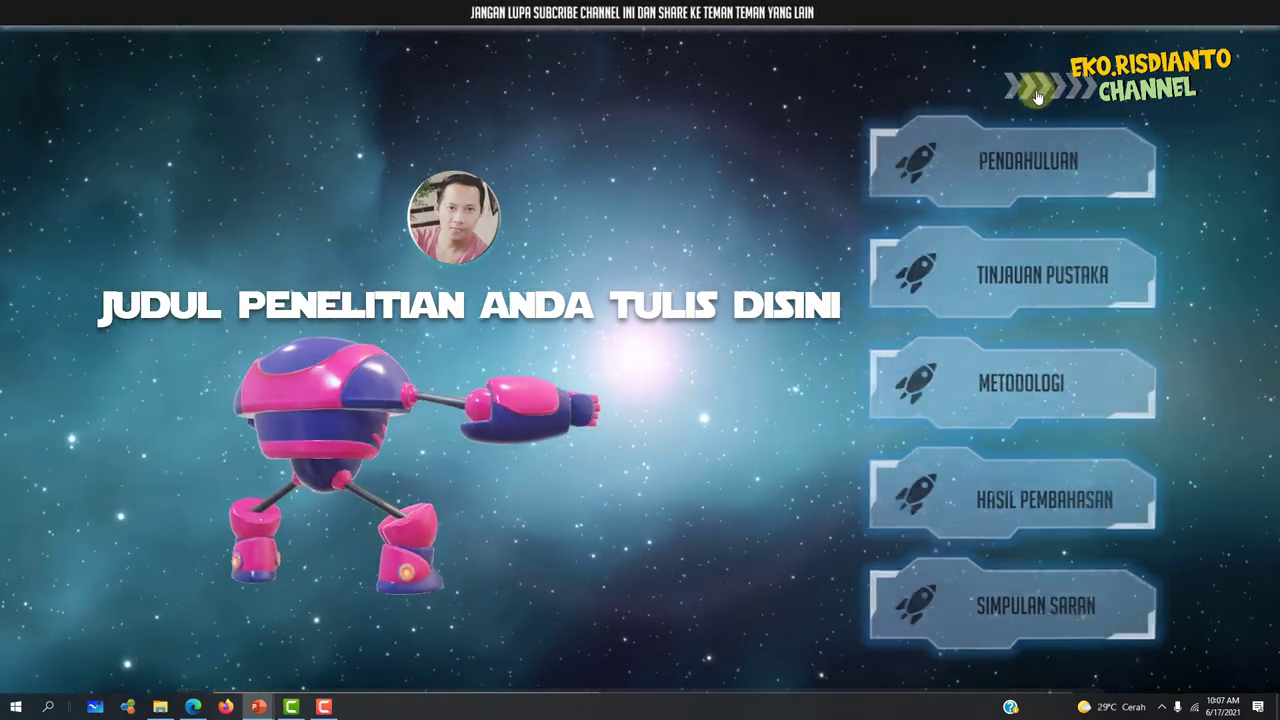
pyautogui.press('Escape')
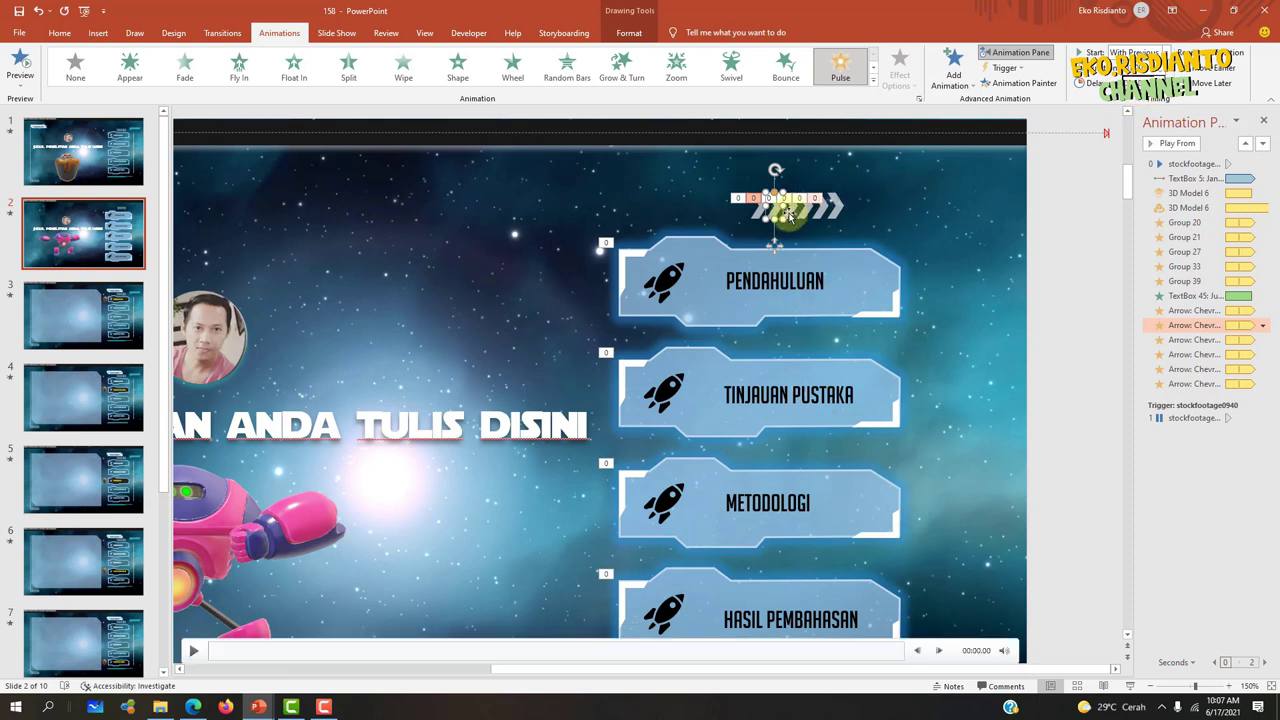
pyautogui.click(790, 207)
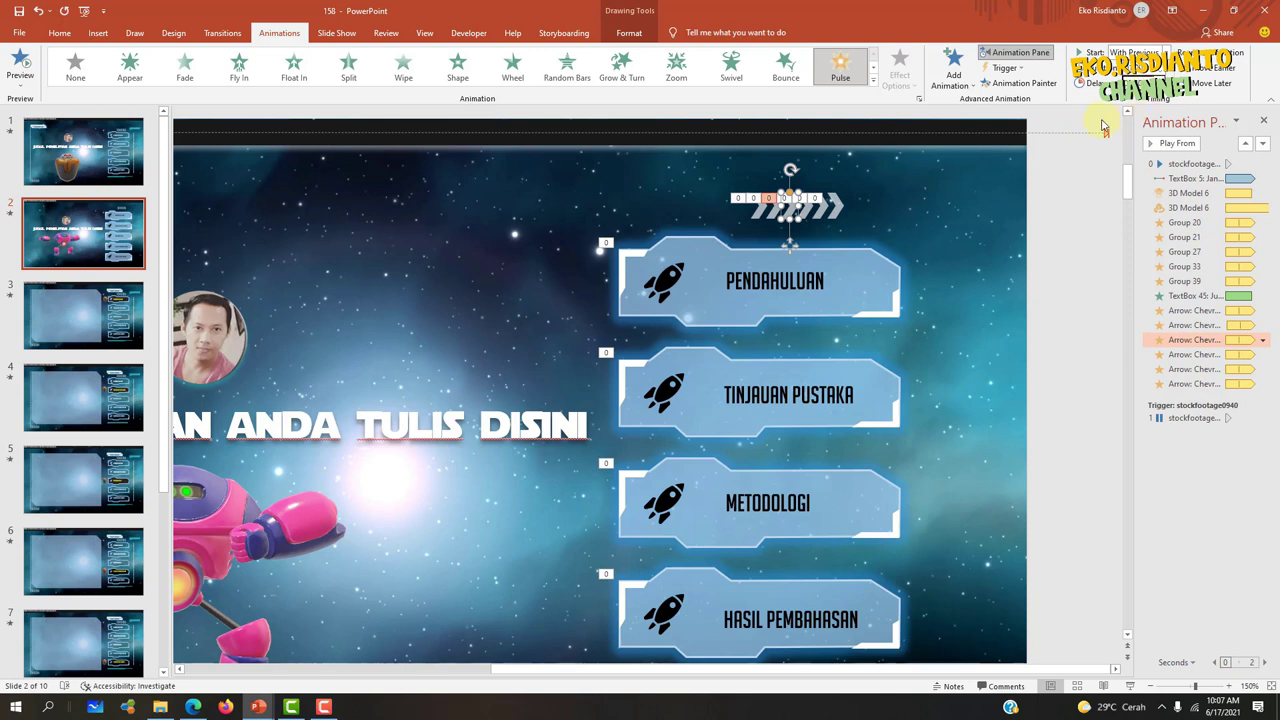
pyautogui.click(806, 205)
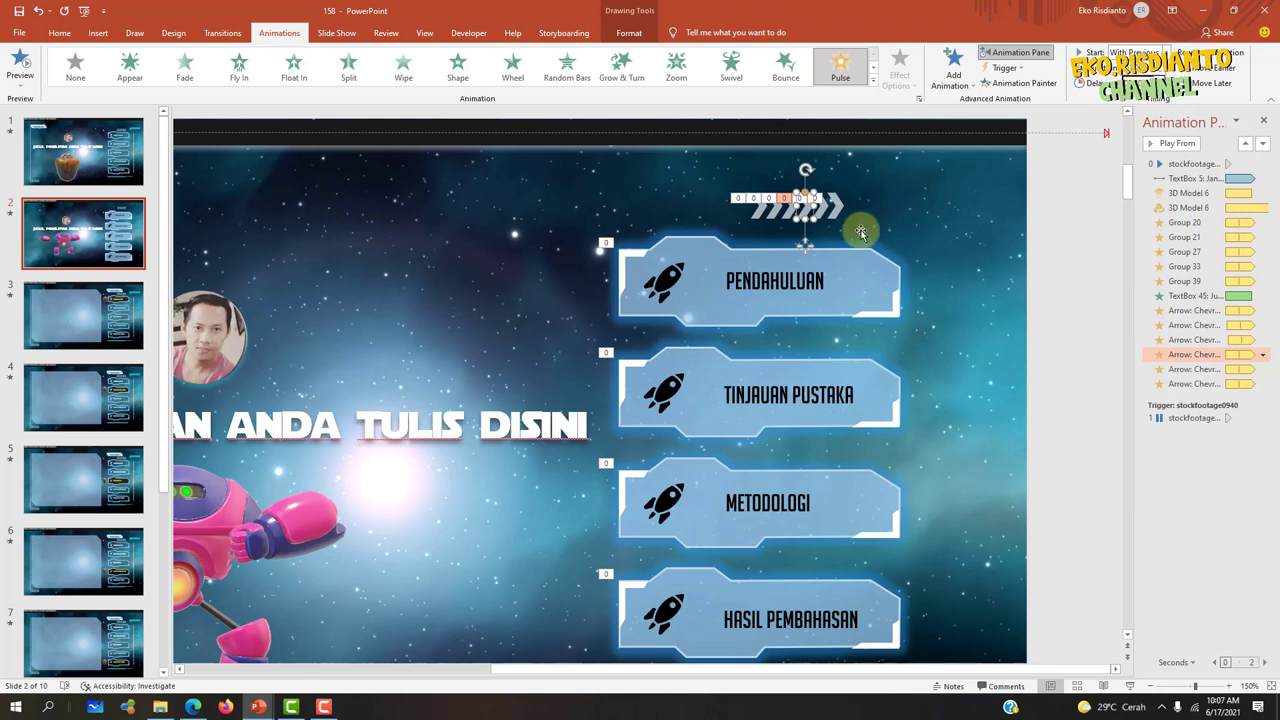
pyautogui.click(820, 205)
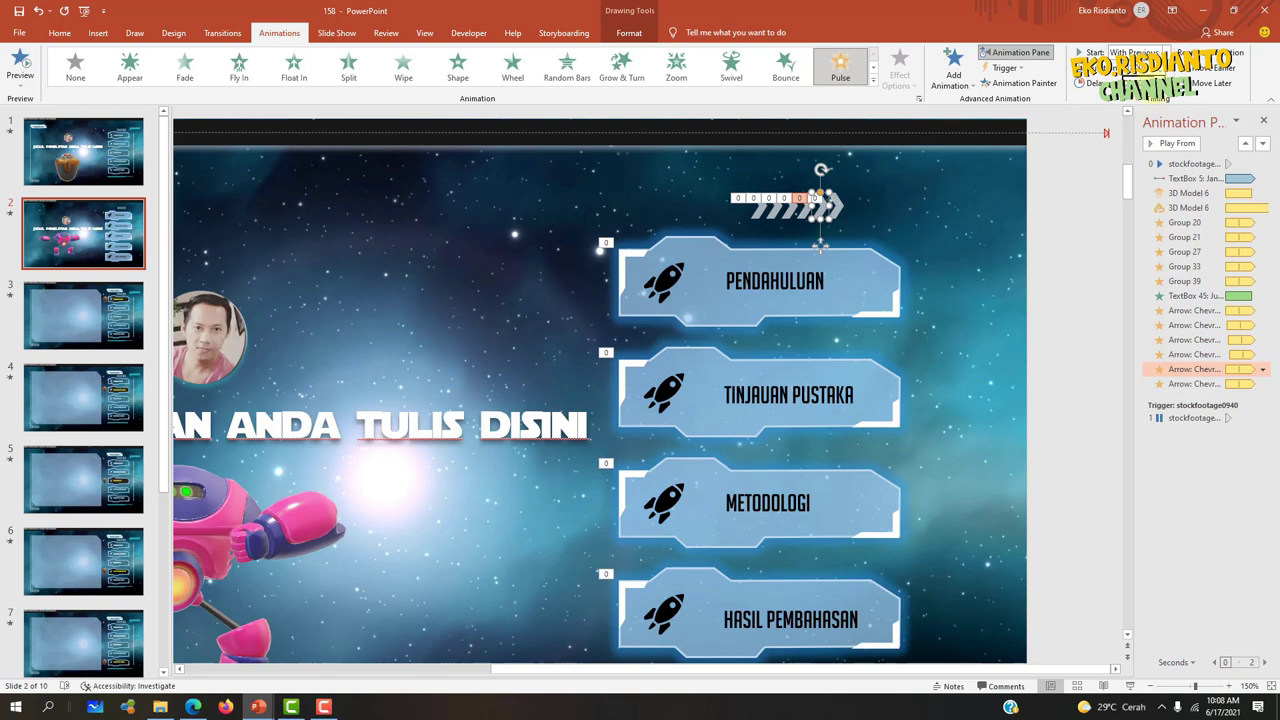
pyautogui.click(837, 205)
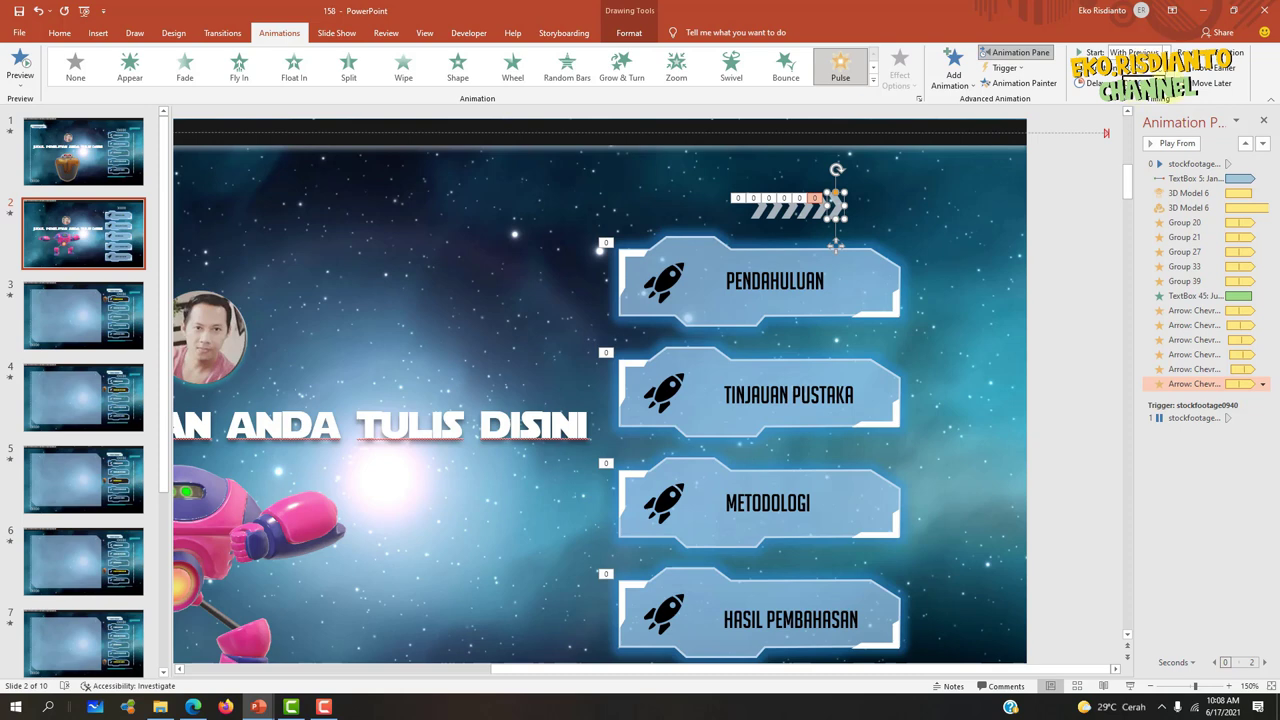
pyautogui.click(1105, 200)
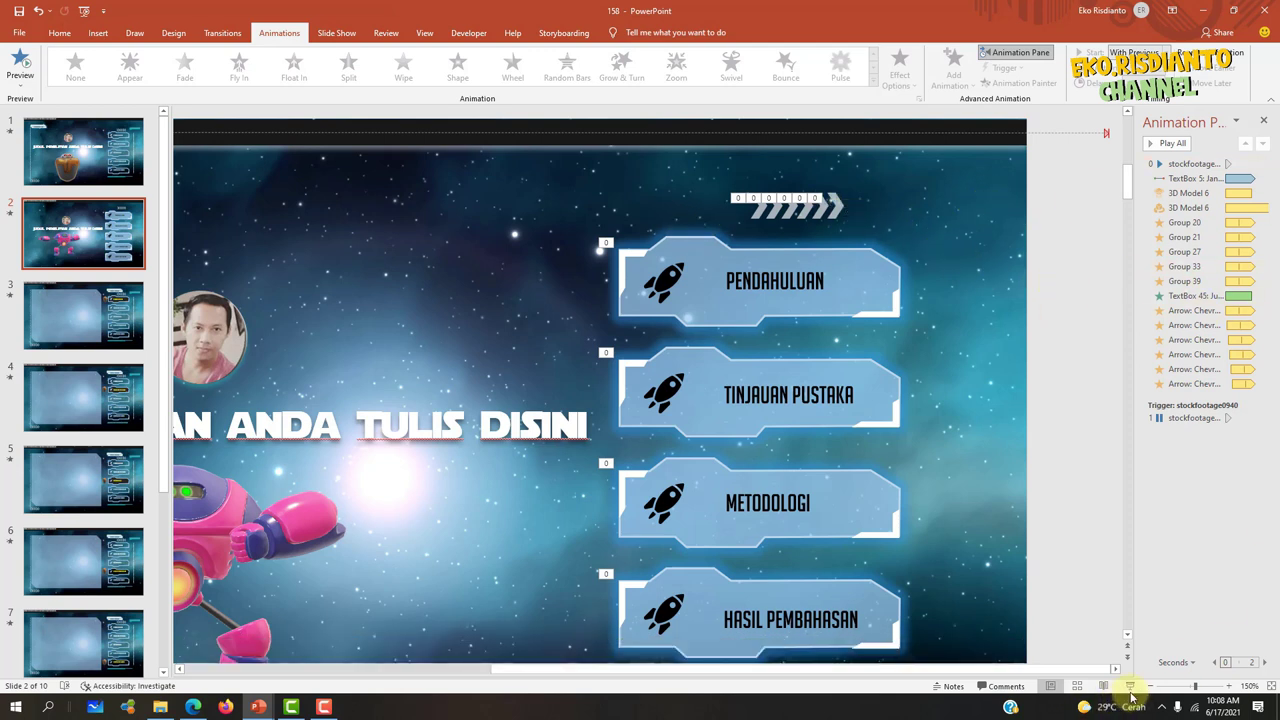
# - Preview slide 2, then copy the six-chevron row to the slide's bottom-left corner
pyautogui.hotkey('shift', 'F5')
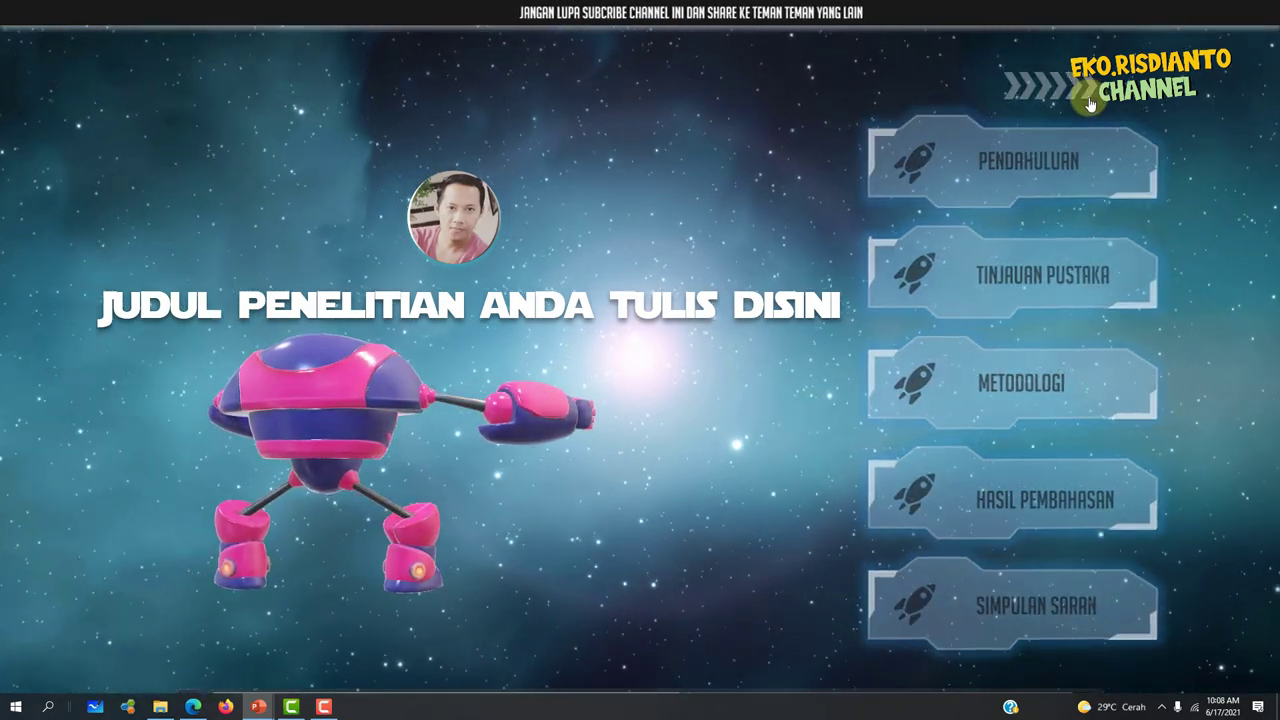
pyautogui.press('Escape')
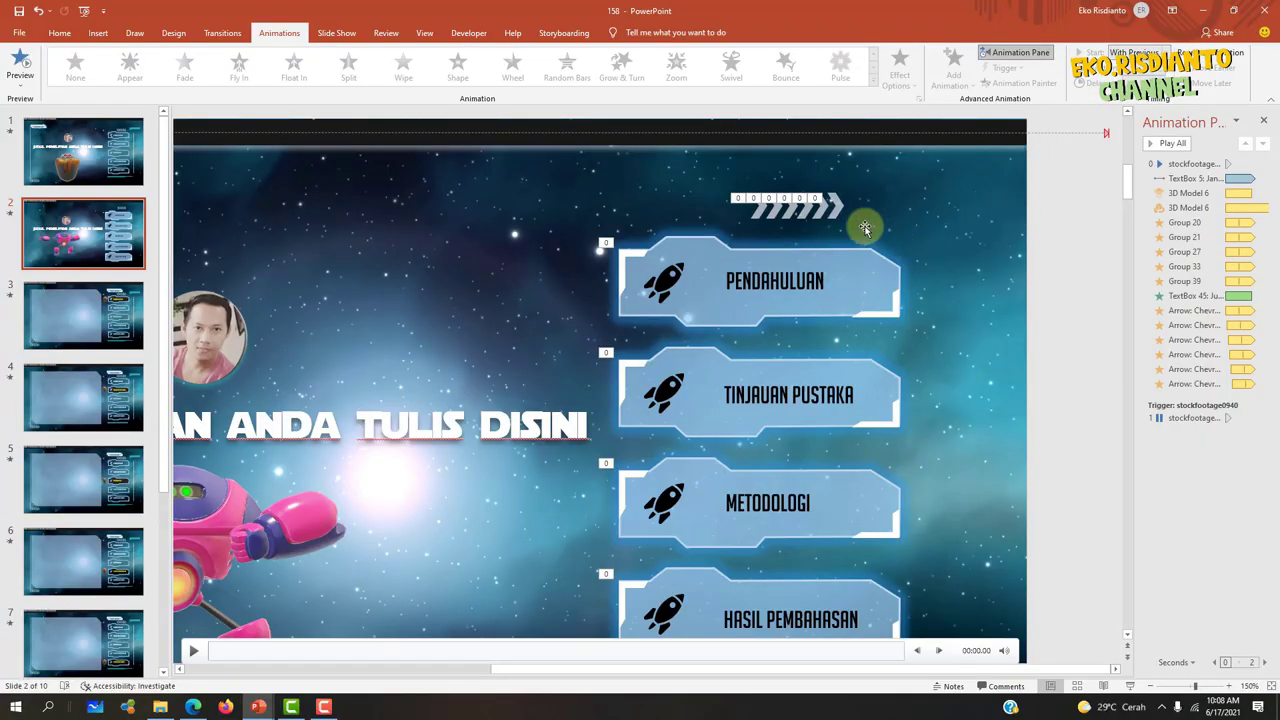
pyautogui.moveTo(1073, 178); pyautogui.dragTo(722, 230)
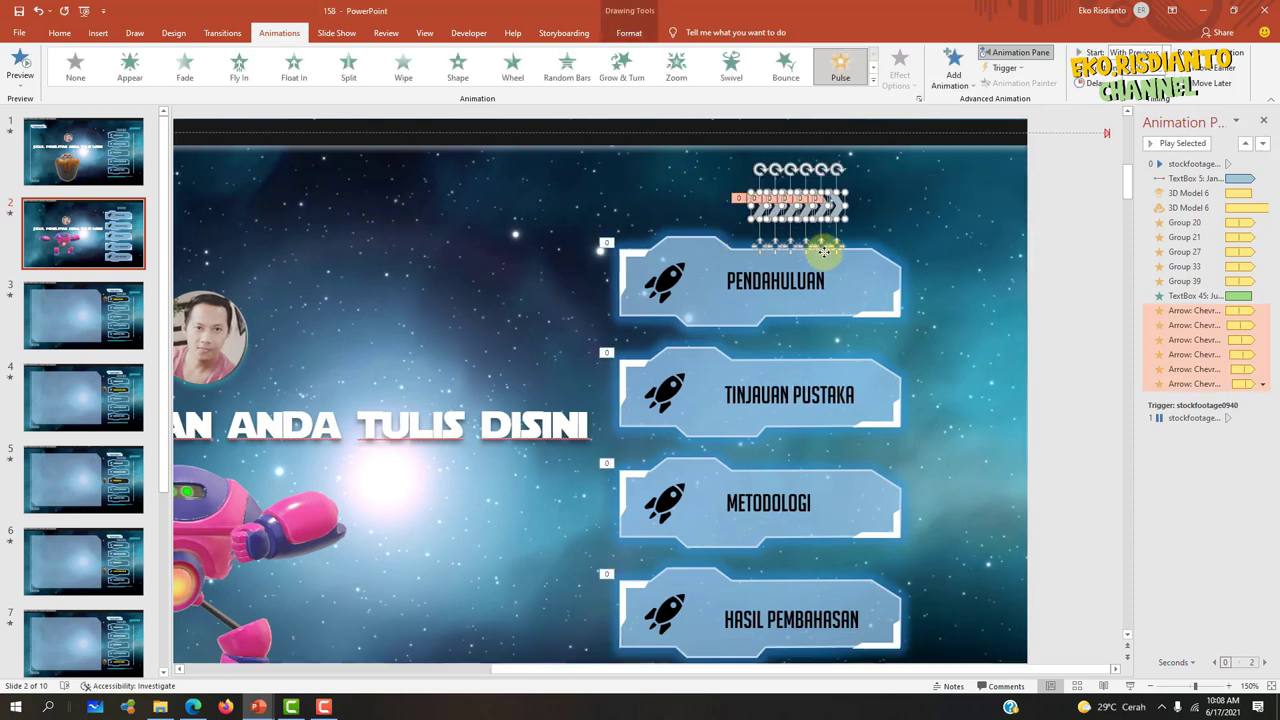
pyautogui.keyDown('ctrl'); pyautogui.scroll(-4, 731, 407); pyautogui.keyUp('ctrl')
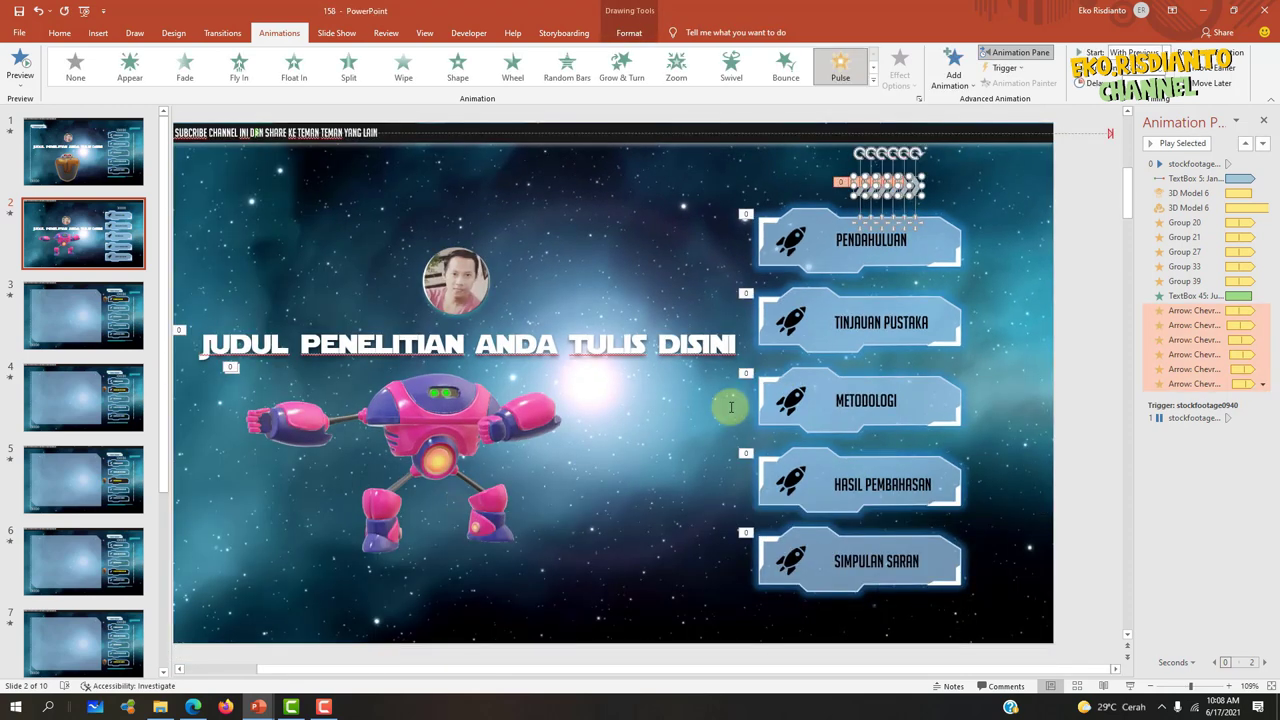
pyautogui.hotkey('ctrl', 'c')
pyautogui.hotkey('ctrl', 'v')
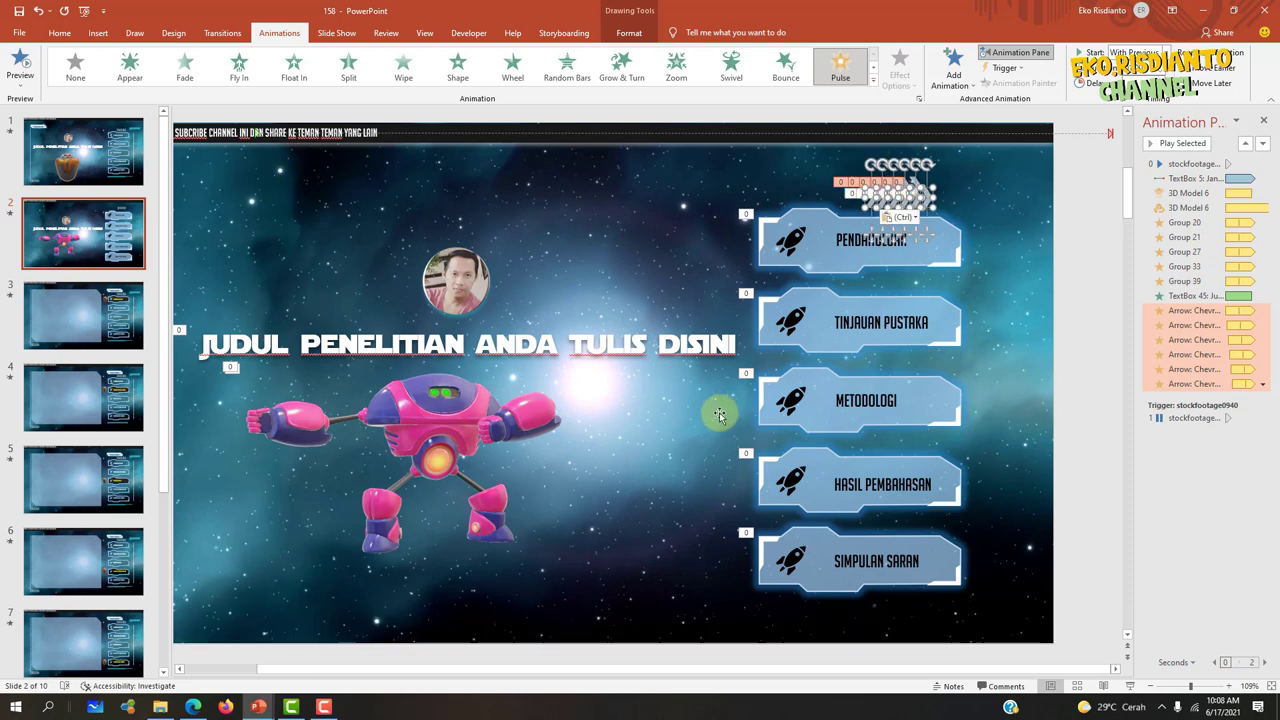
pyautogui.moveTo(928, 236)
pyautogui.mouseDown()
pyautogui.moveTo(250, 619)
pyautogui.moveTo(246, 637)
pyautogui.mouseUp()
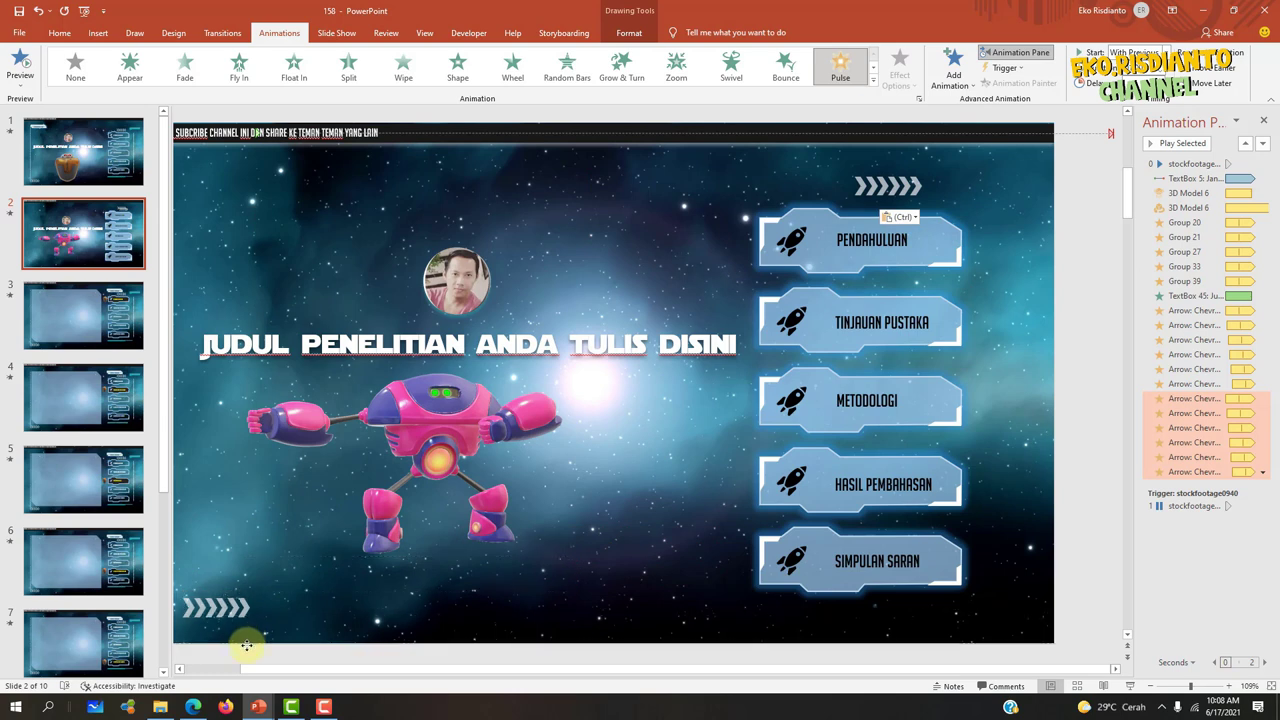
pyautogui.moveTo(246, 645); pyautogui.dragTo(248, 638)
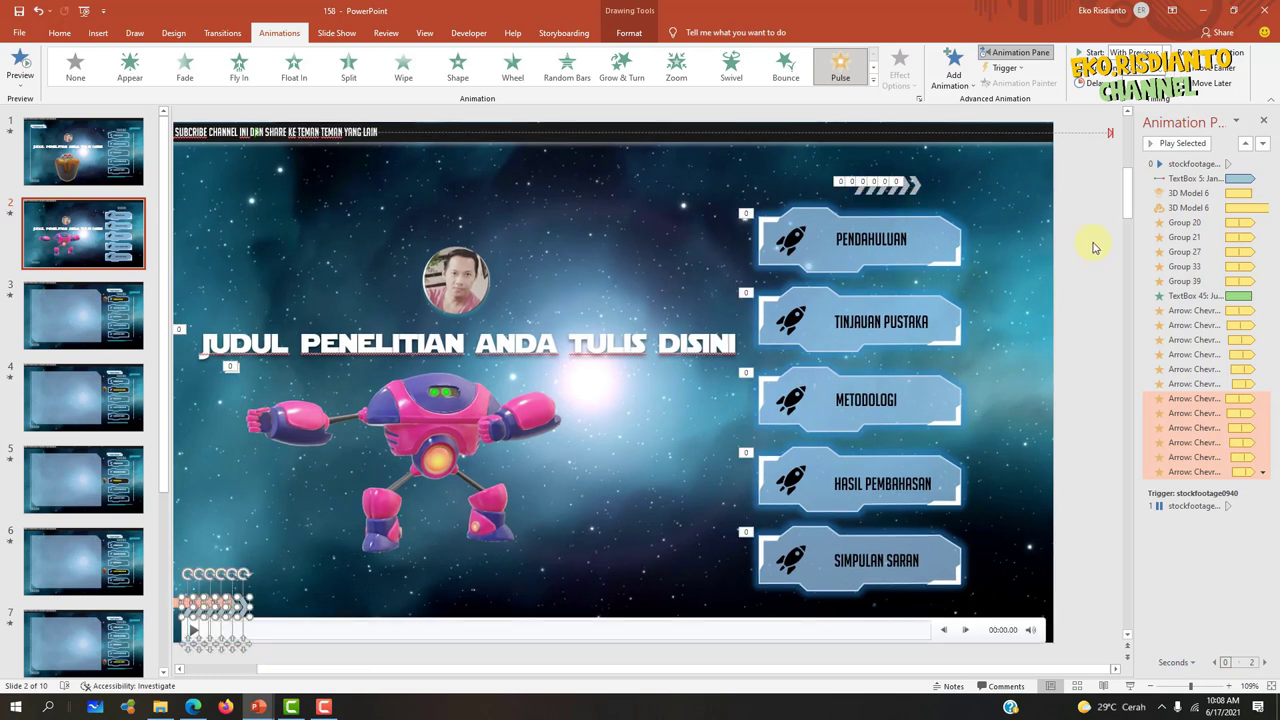
# - Copy slide 1's two small text boxes onto slide 2, placing them top right and below SIMPULAN SARAN
pyautogui.click(118, 162)
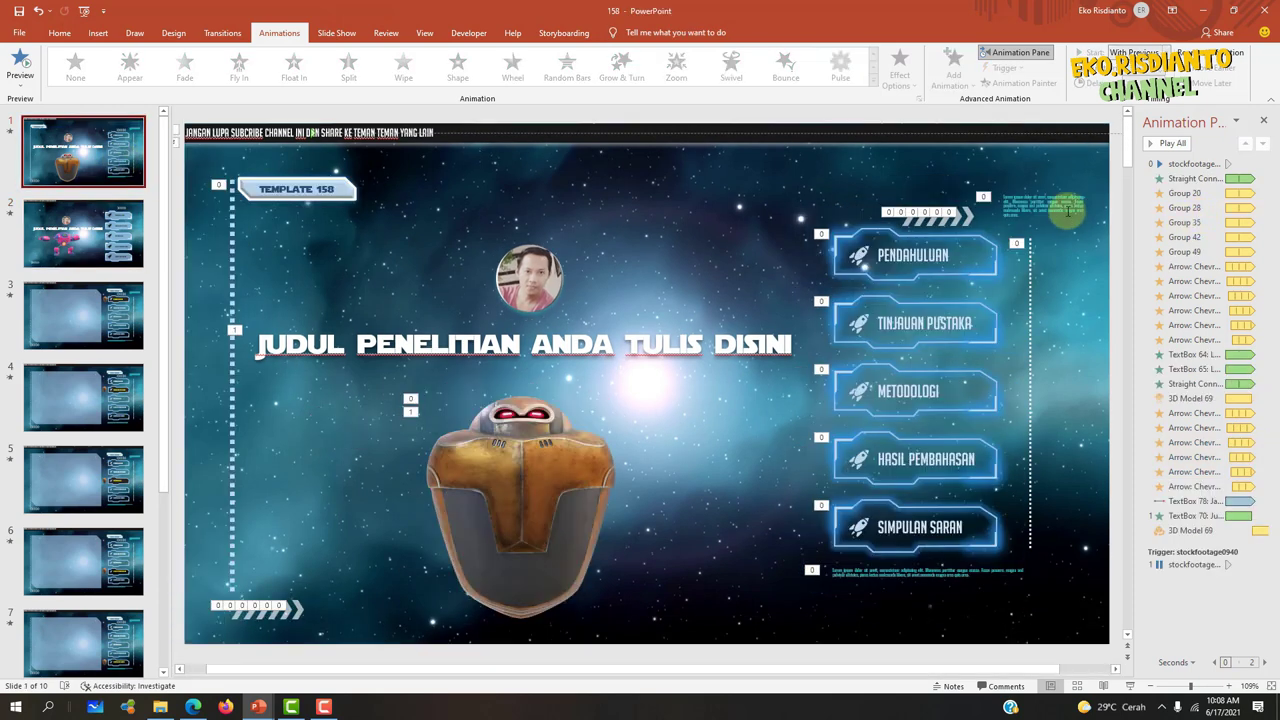
pyautogui.click(1068, 195)
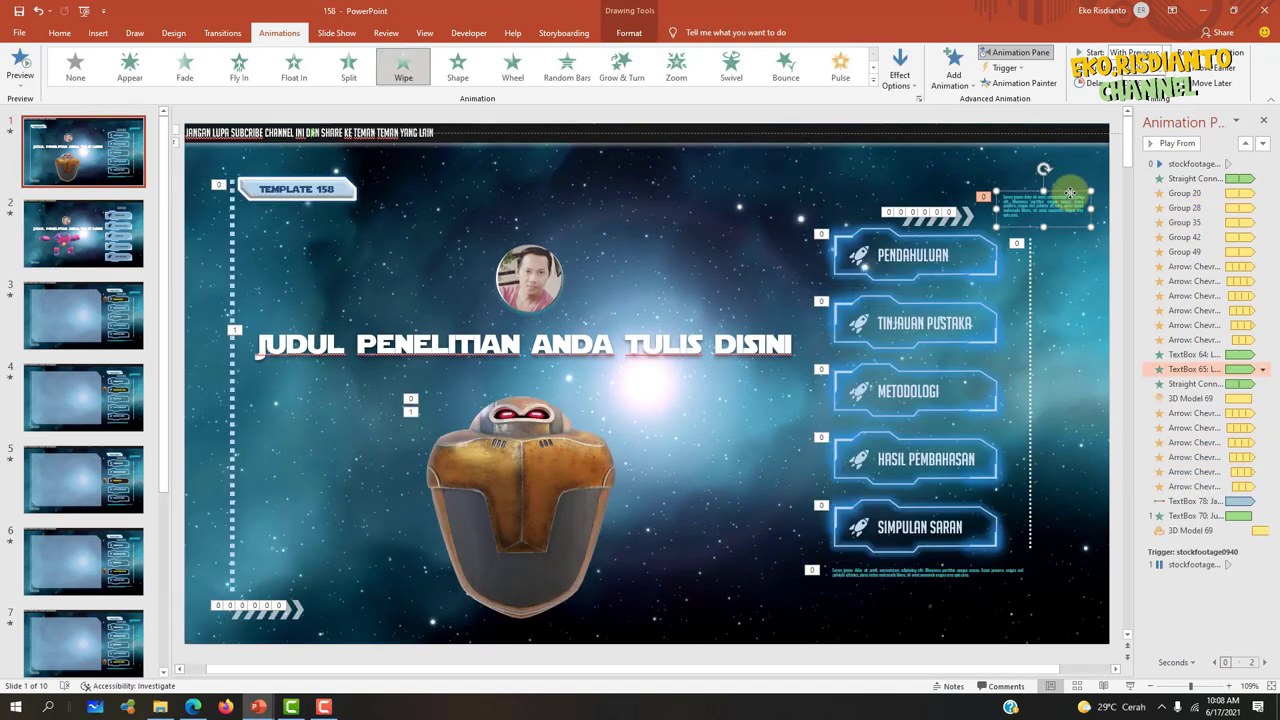
pyautogui.keyDown('shift'); pyautogui.click(933, 575); pyautogui.keyUp('shift')
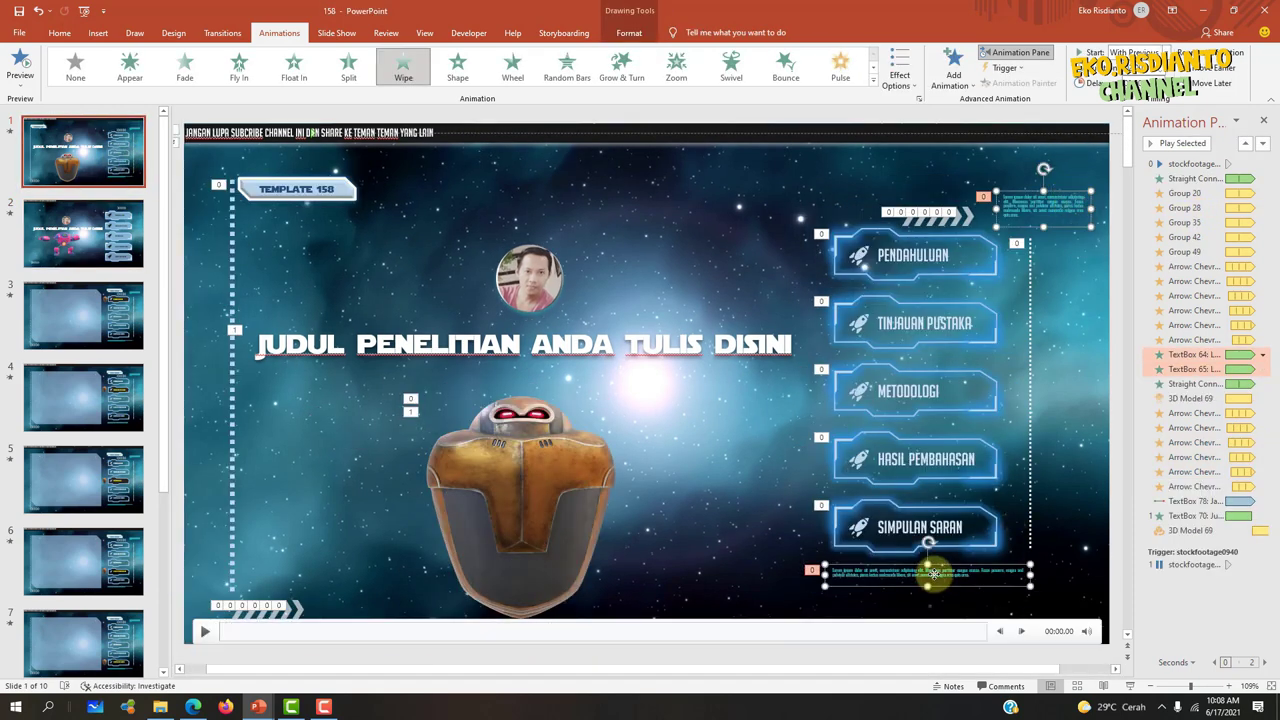
pyautogui.click(126, 255)
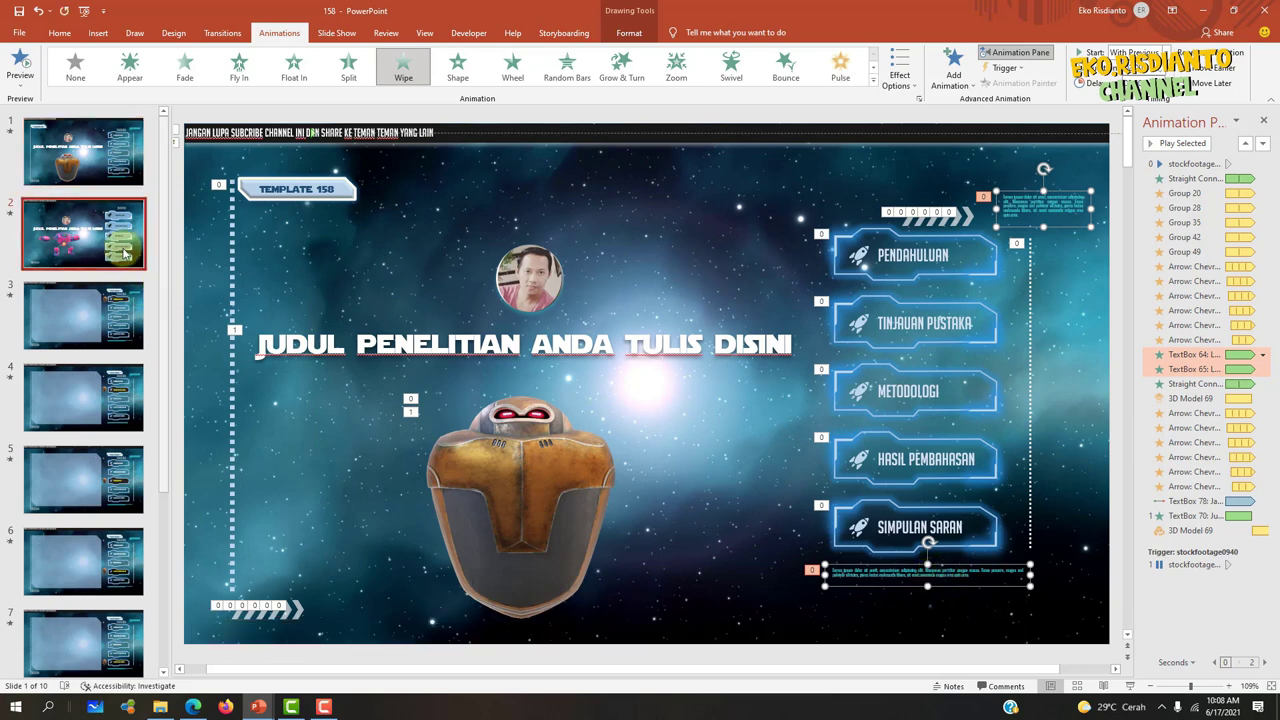
pyautogui.hotkey('ctrl', 'v')
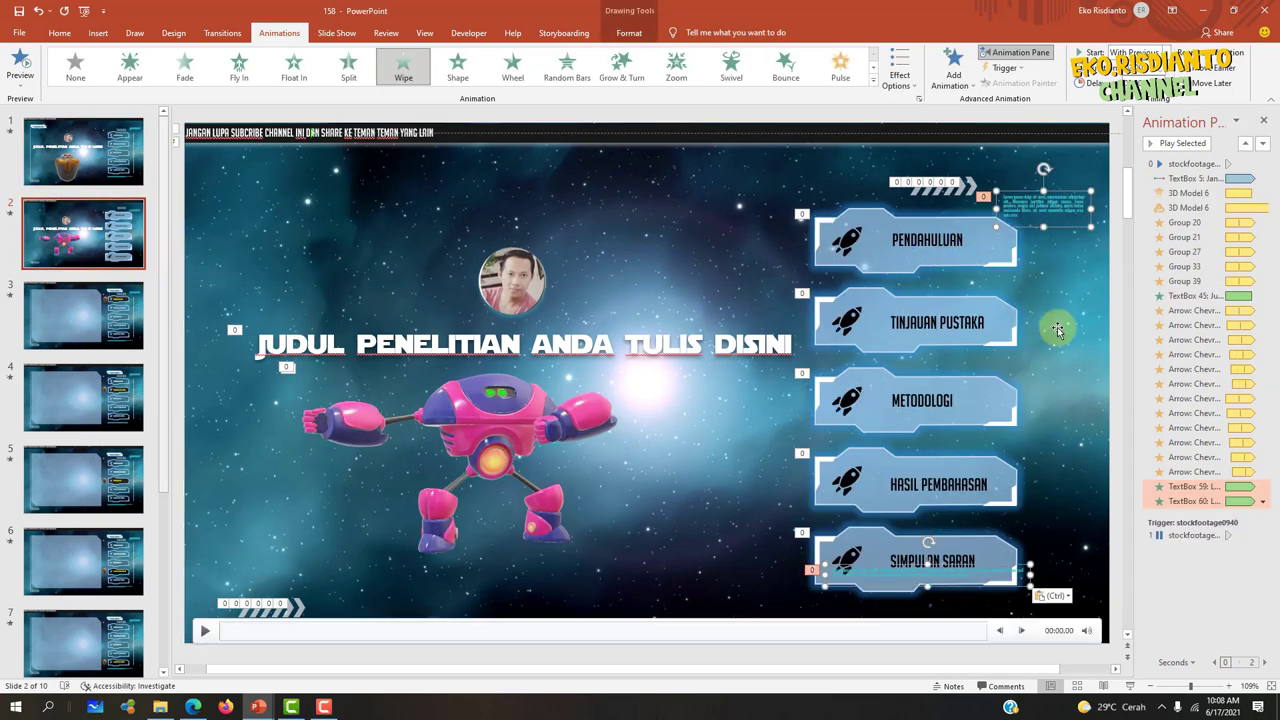
pyautogui.click(1013, 568)
pyautogui.click(1013, 568)
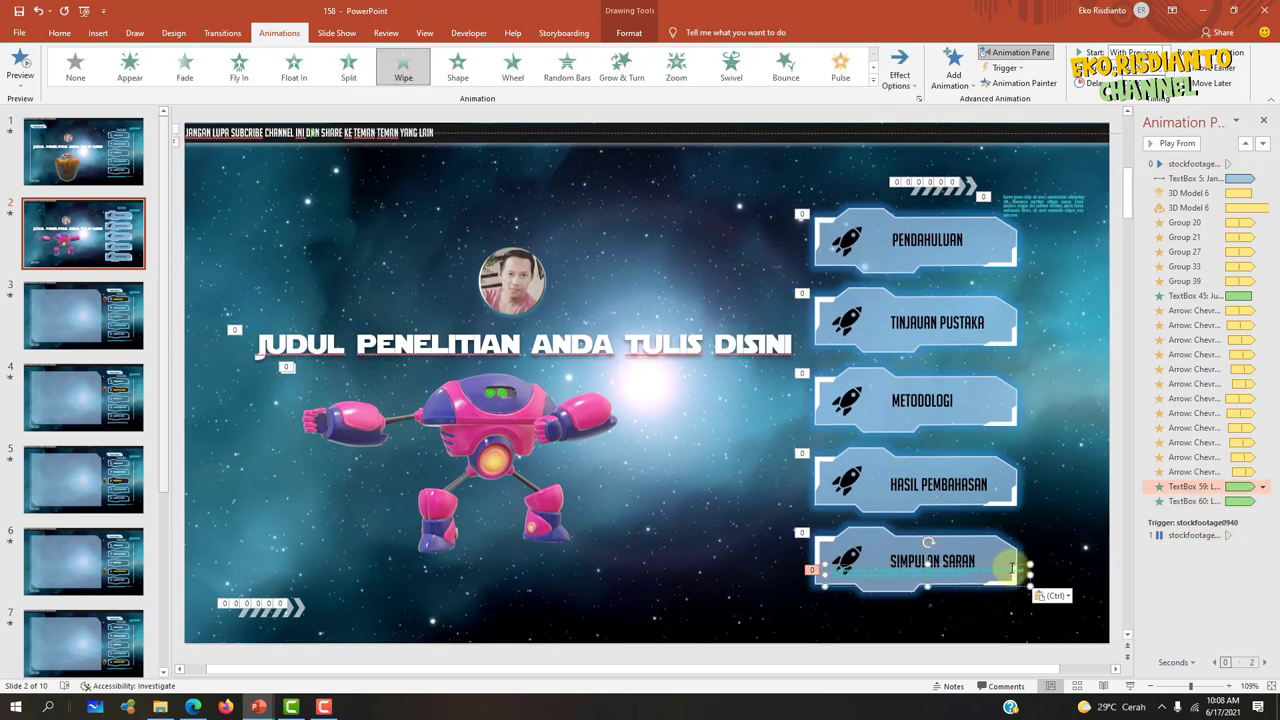
pyautogui.moveTo(1010, 566); pyautogui.dragTo(1000, 602)
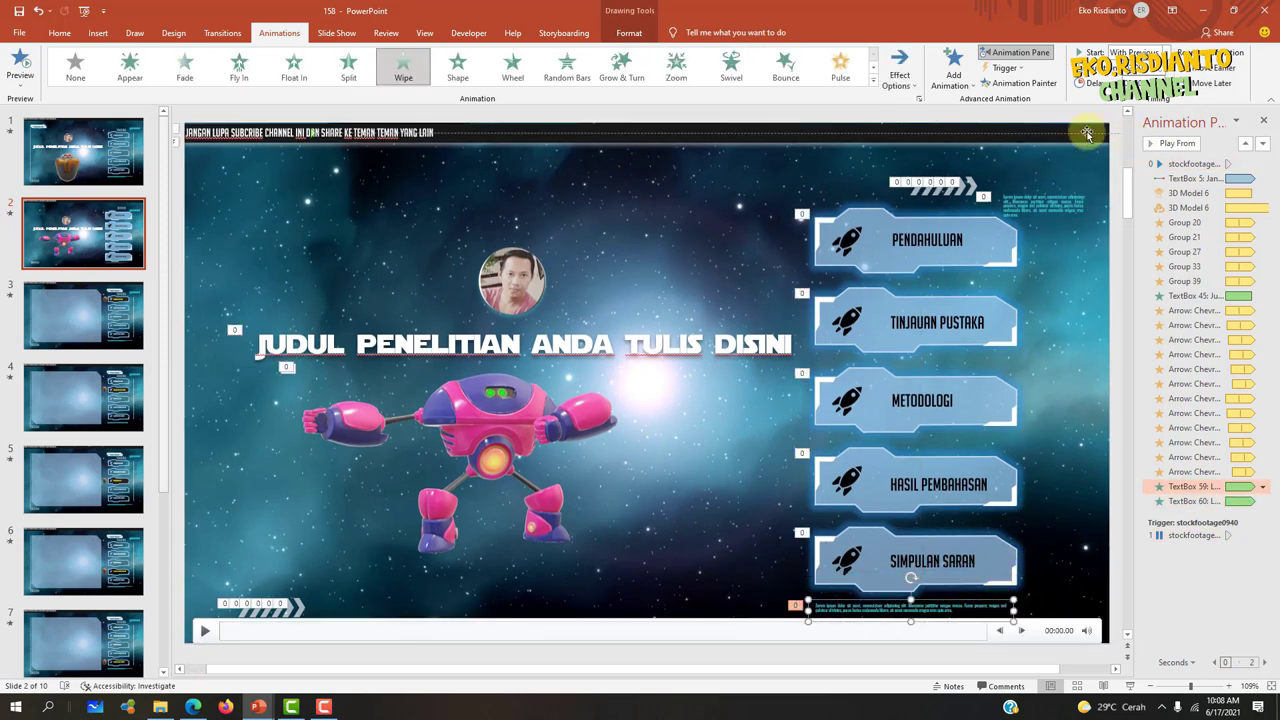
pyautogui.moveTo(1043, 212); pyautogui.dragTo(1064, 173)
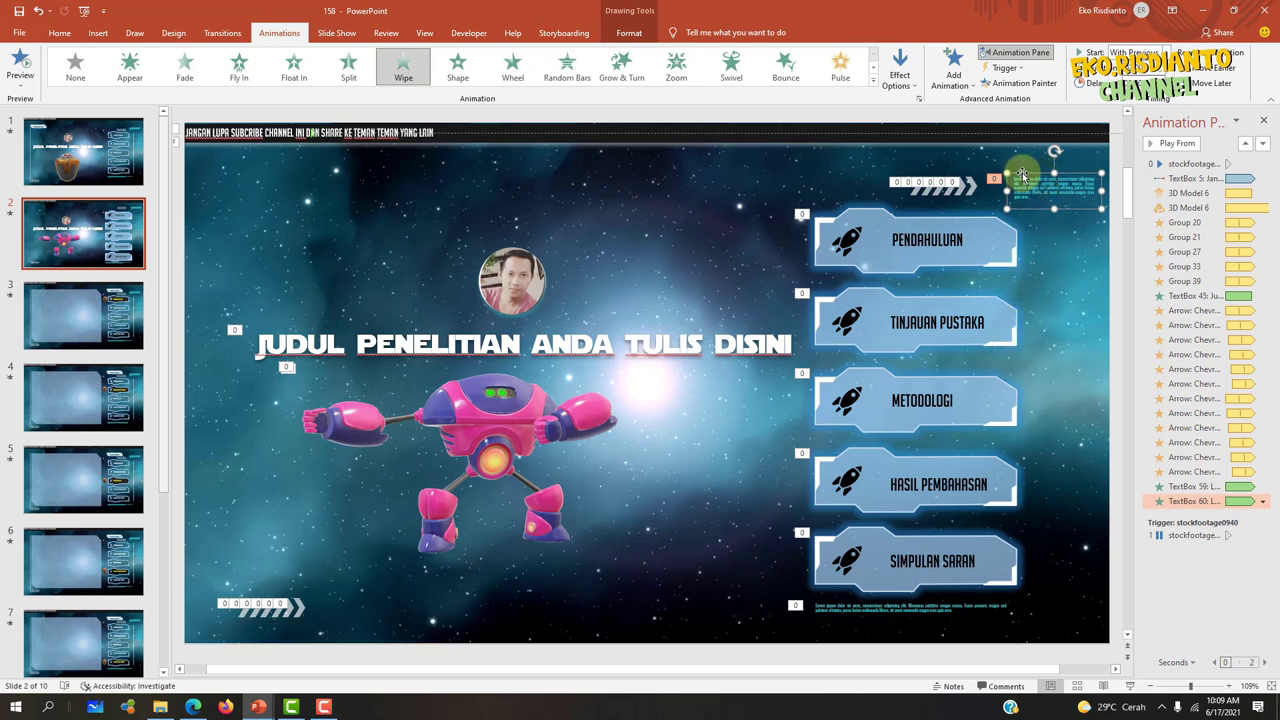
# - Give the top-right text box a Wipe entrance with a chosen direction, then preview slide 2
pyautogui.click(415, 76)
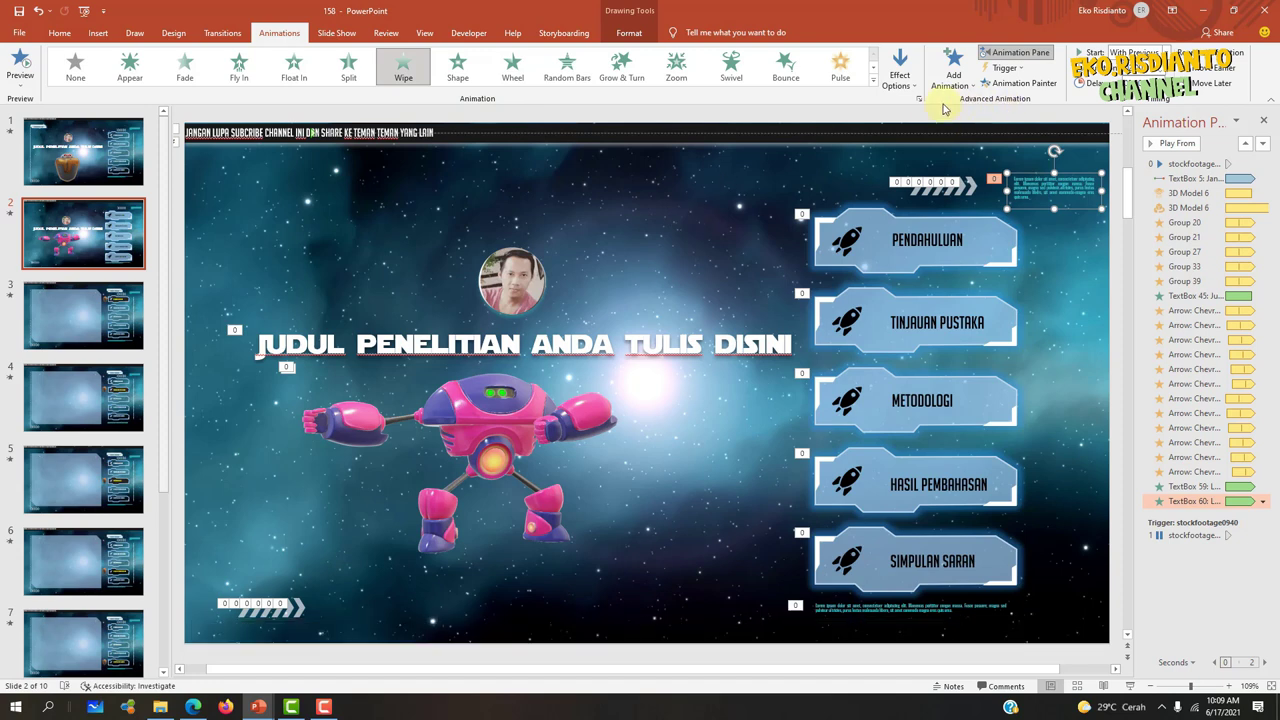
pyautogui.click(906, 80)
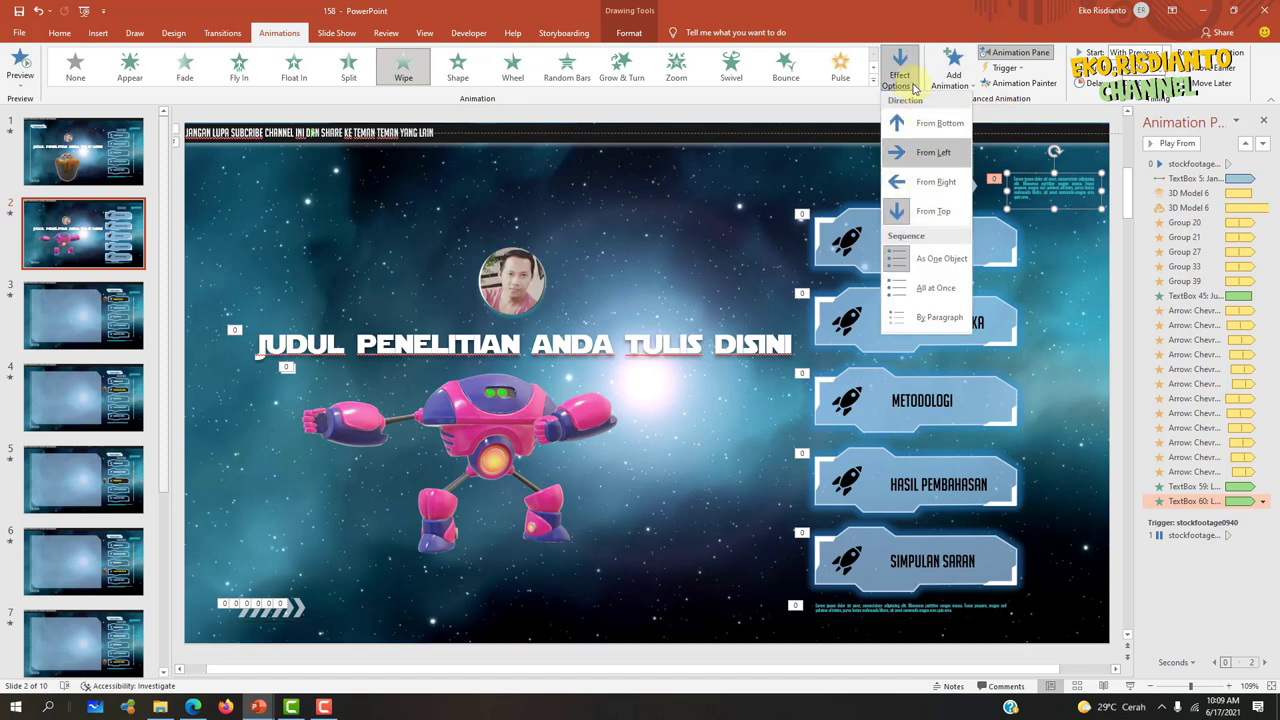
pyautogui.click(887, 21)
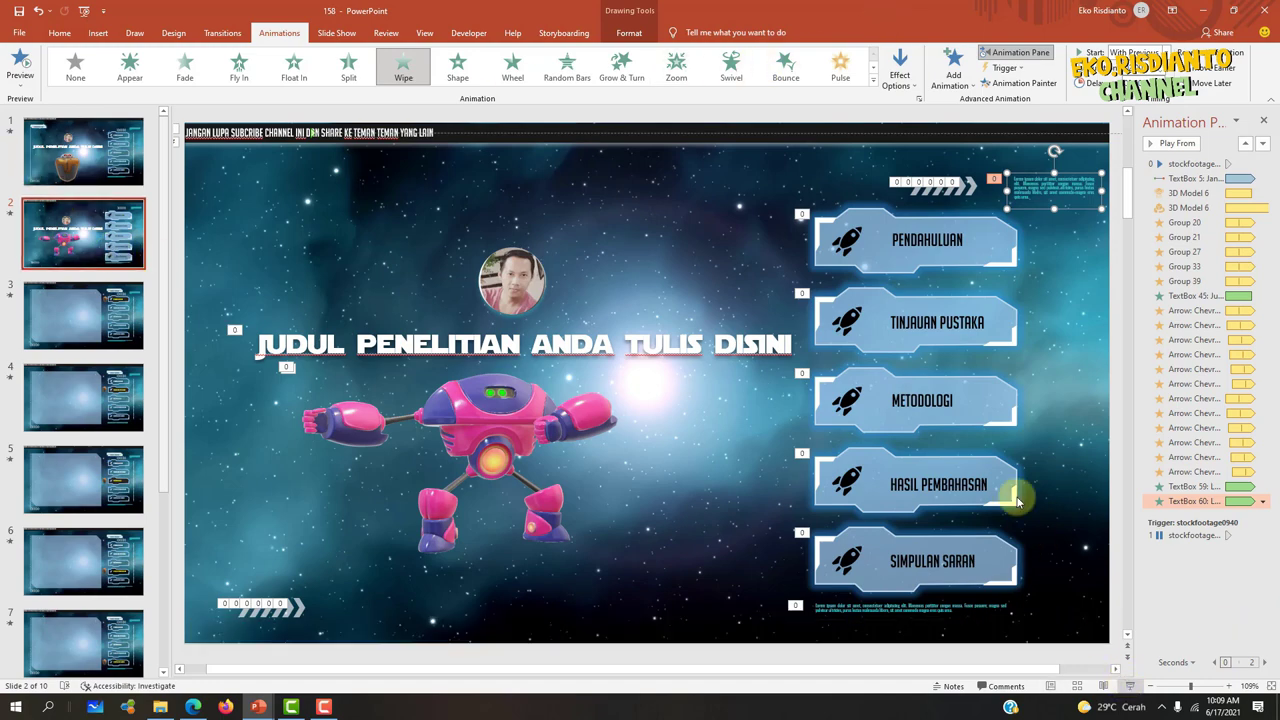
pyautogui.hotkey('shift', 'F5')
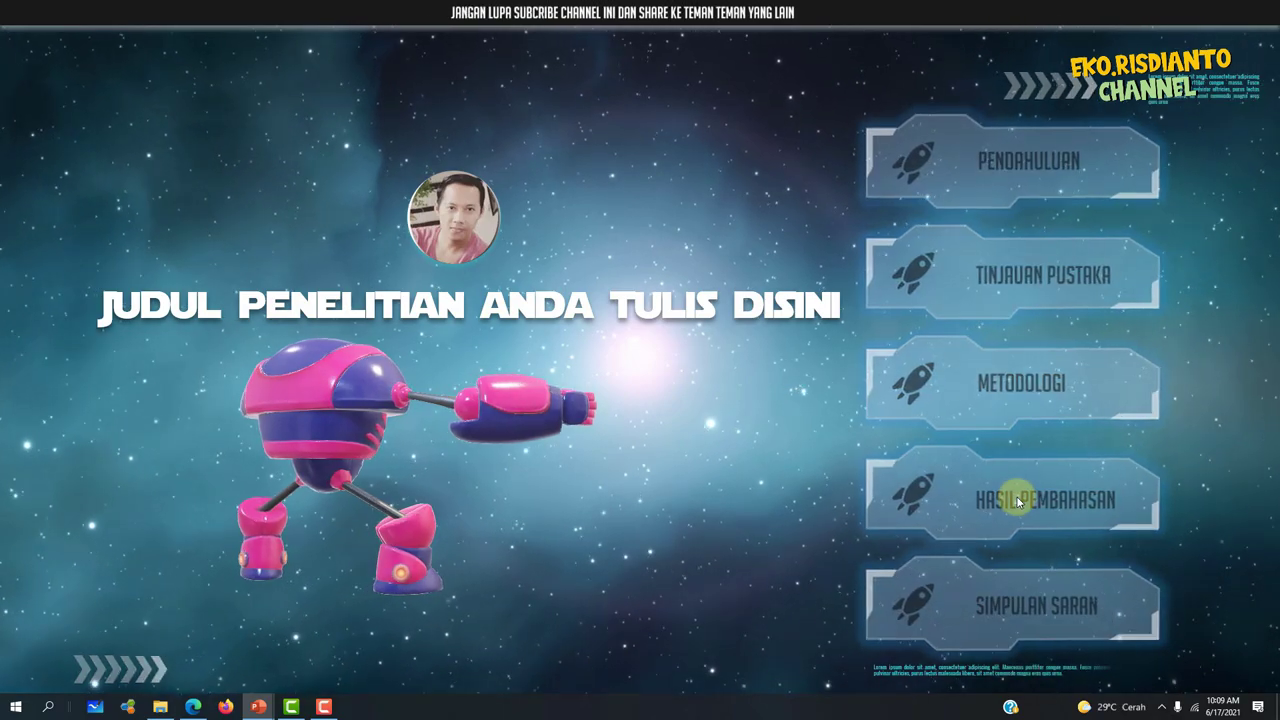
pyautogui.press('Escape')
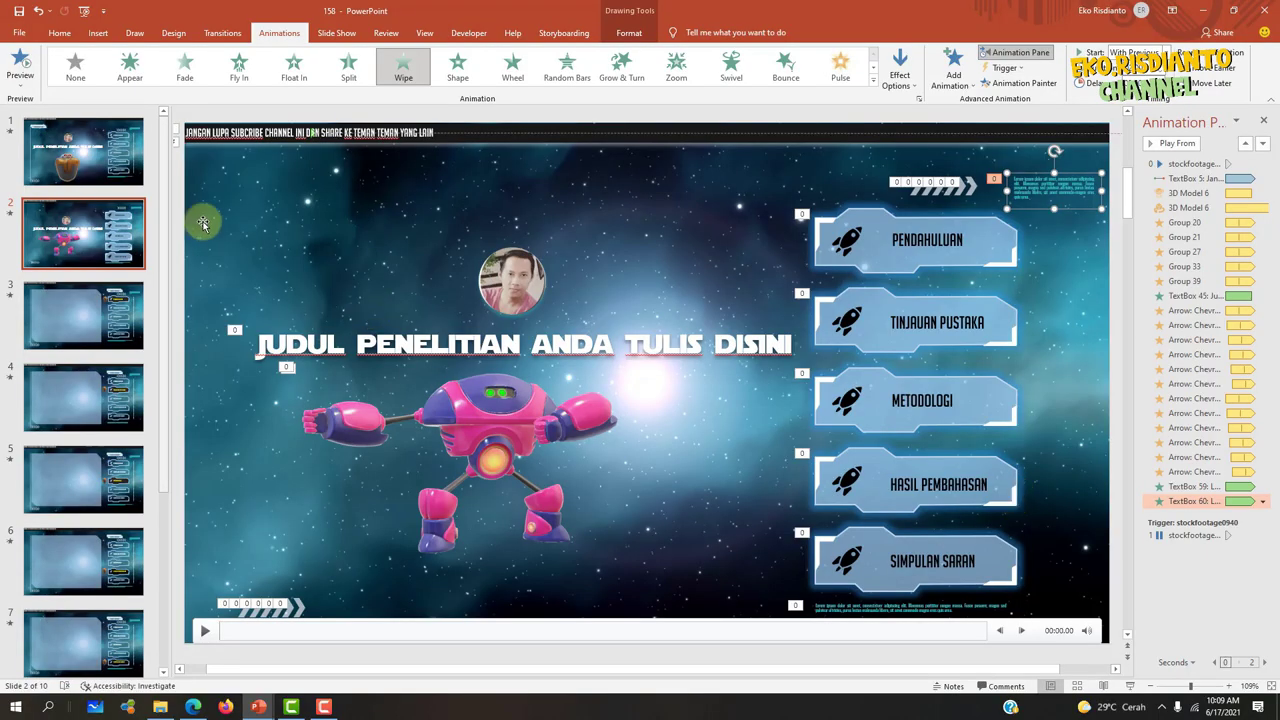
pyautogui.click(104, 165)
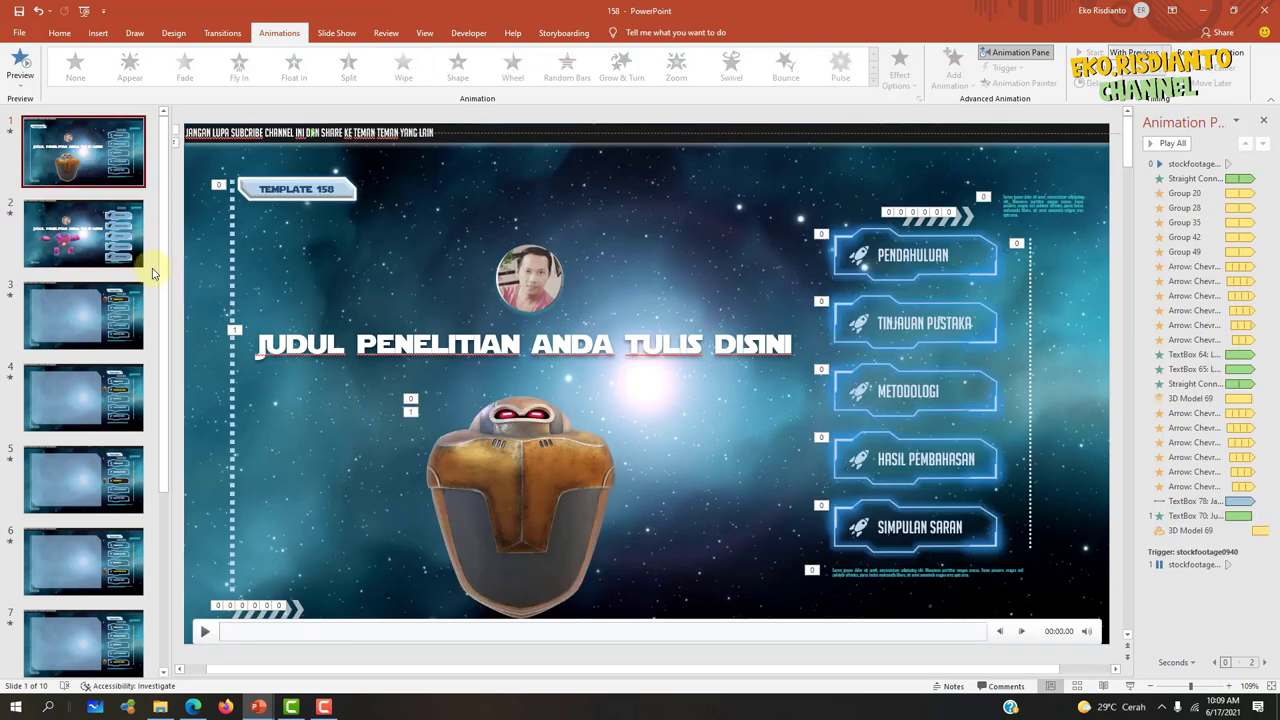
# - Review slides 3 and 2, trying a robot resize on slide 2 and undoing it
pyautogui.click(120, 310)
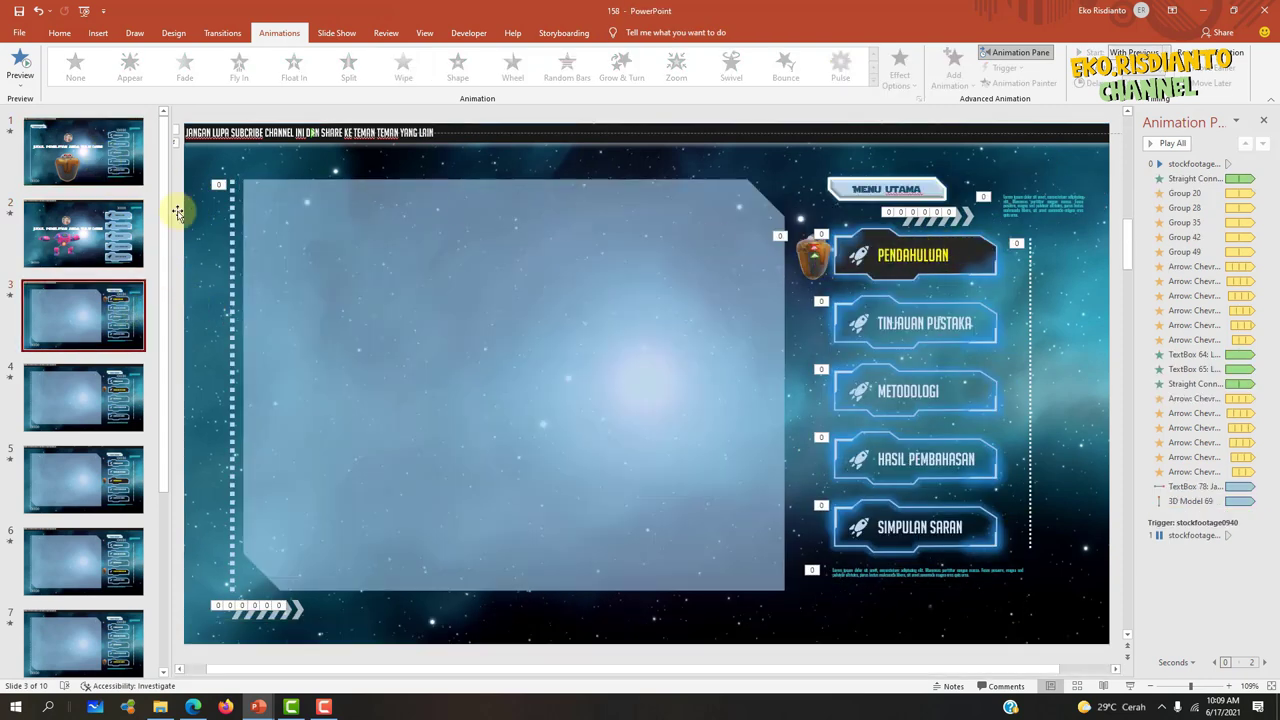
pyautogui.click(126, 234)
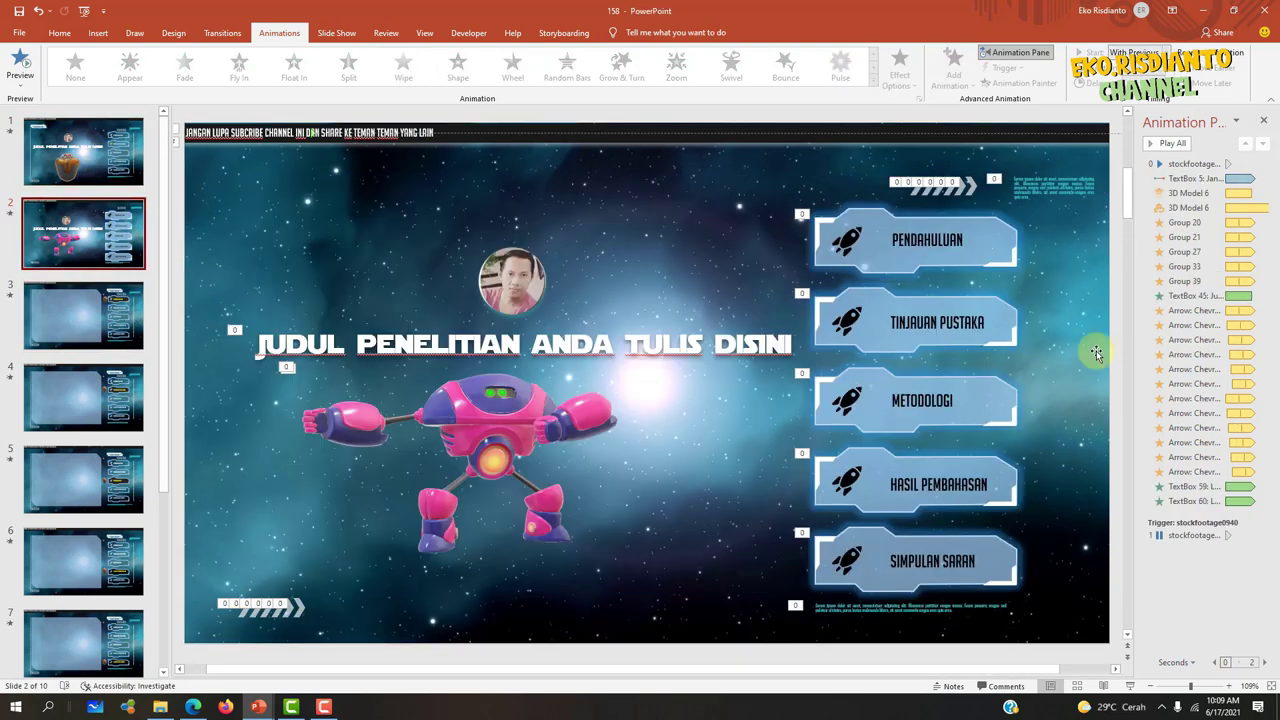
pyautogui.click(467, 421)
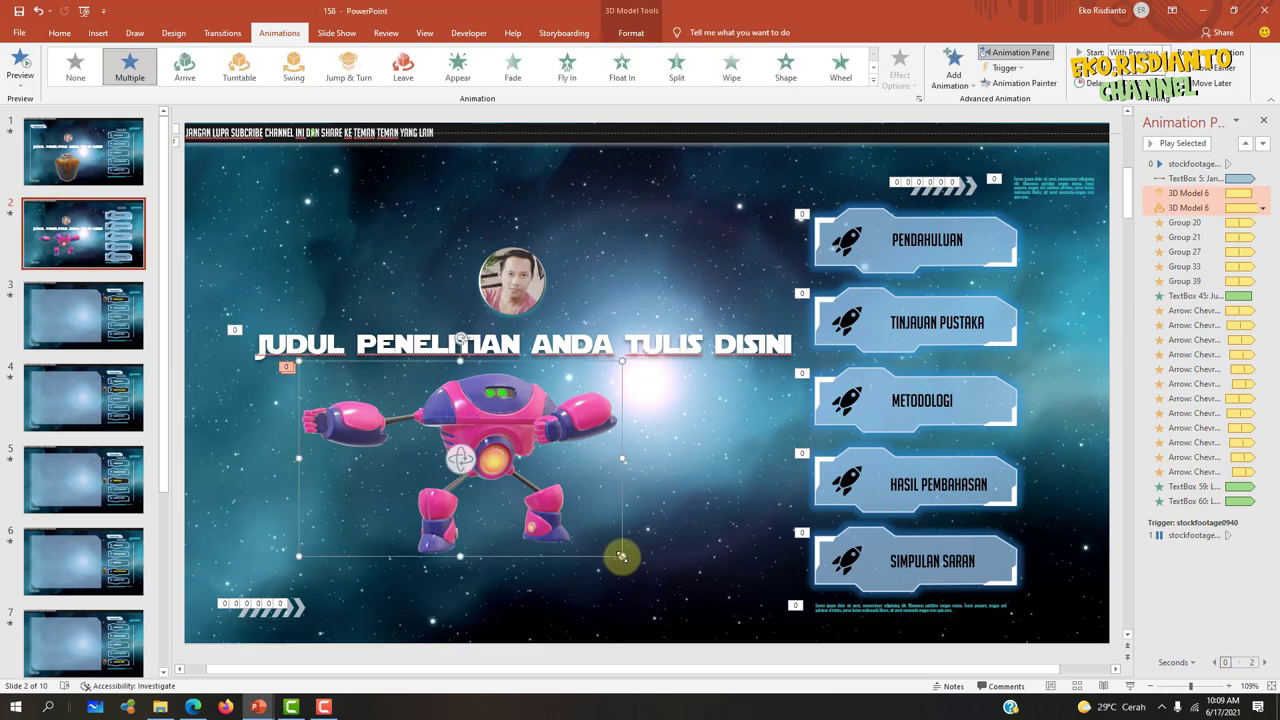
pyautogui.moveTo(621, 556); pyautogui.dragTo(609, 537)
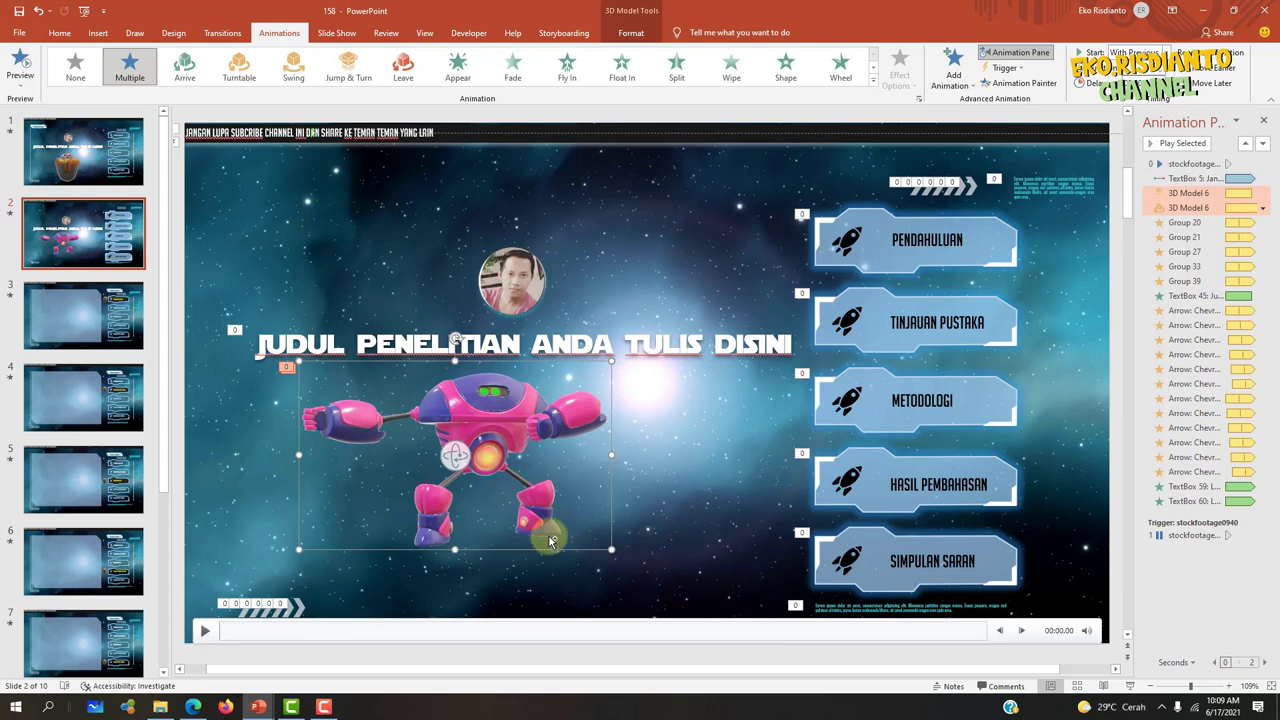
pyautogui.hotkey('ctrl', 'z')
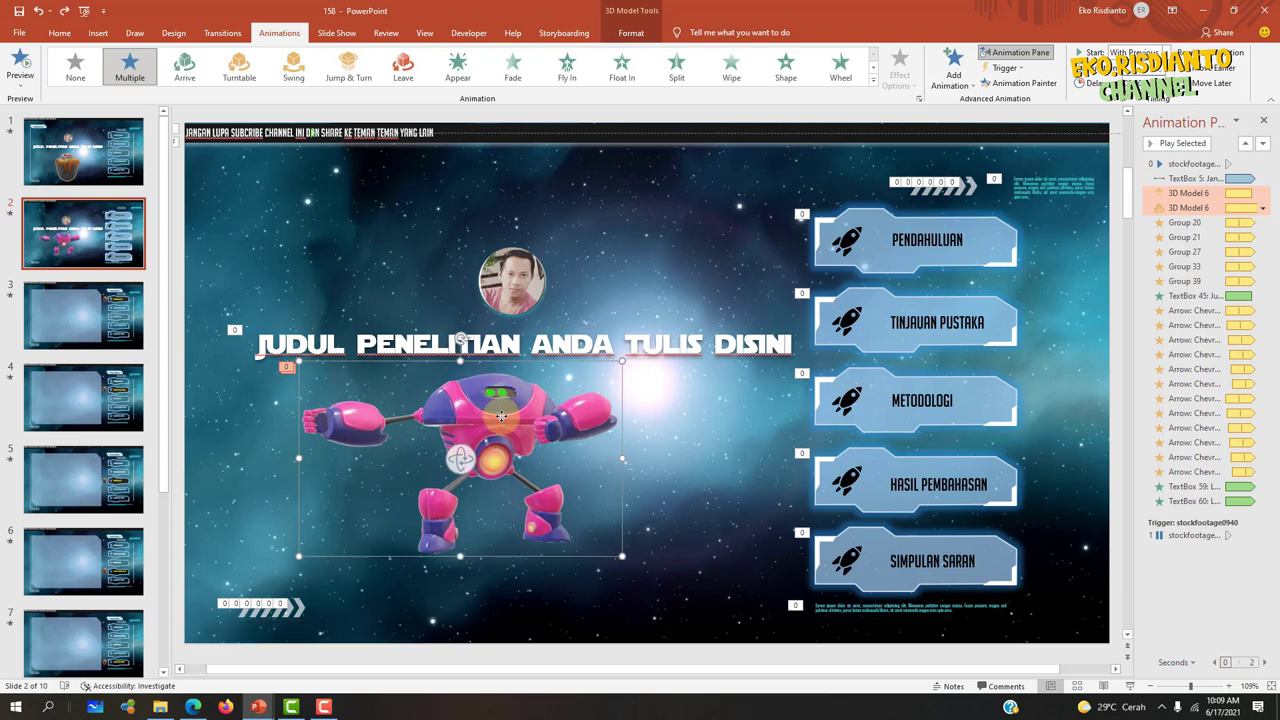
pyautogui.click(49, 211)
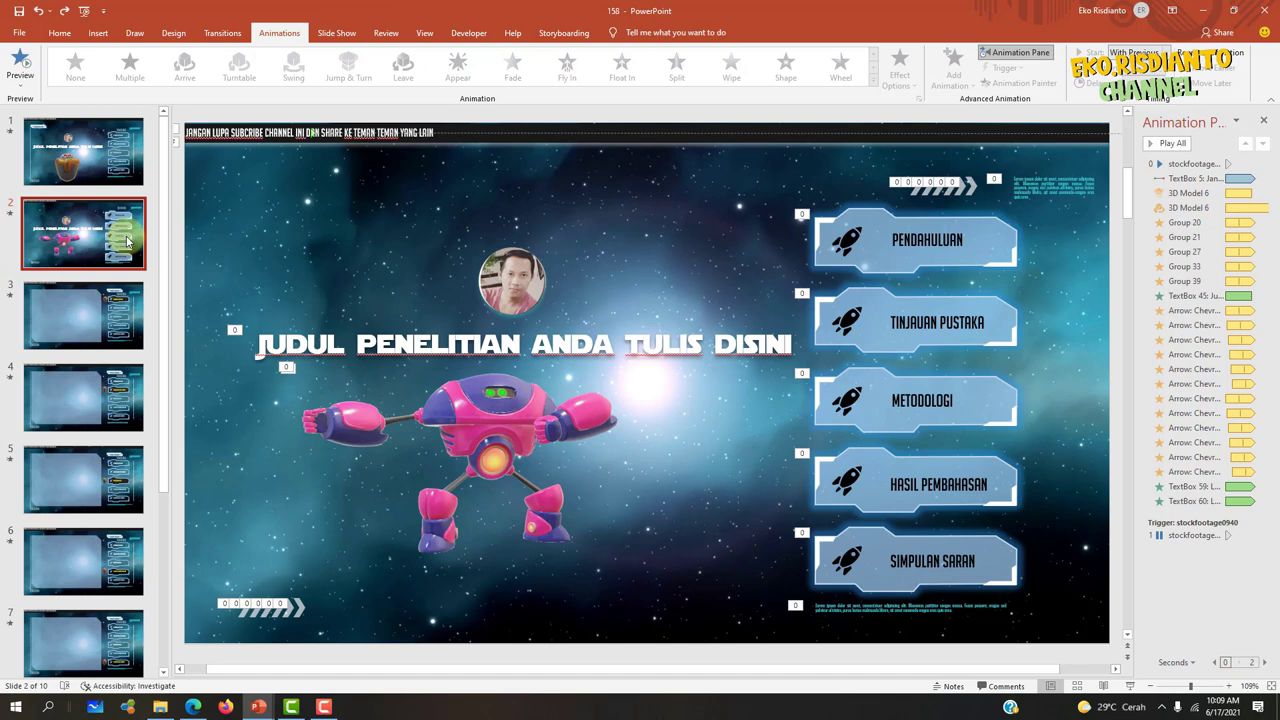
# - Duplicate slide 2 and delete the round photo, title text and robot from the copy
pyautogui.hotkey('ctrl', 'd')
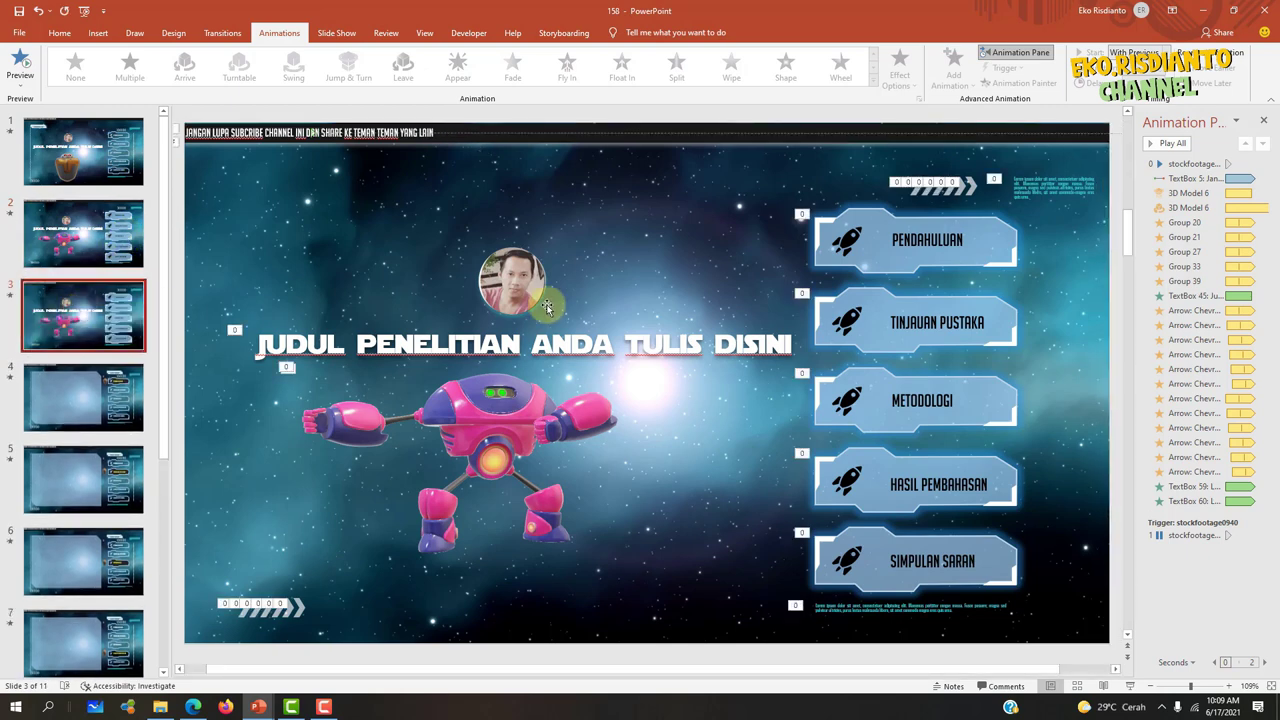
pyautogui.click(519, 279)
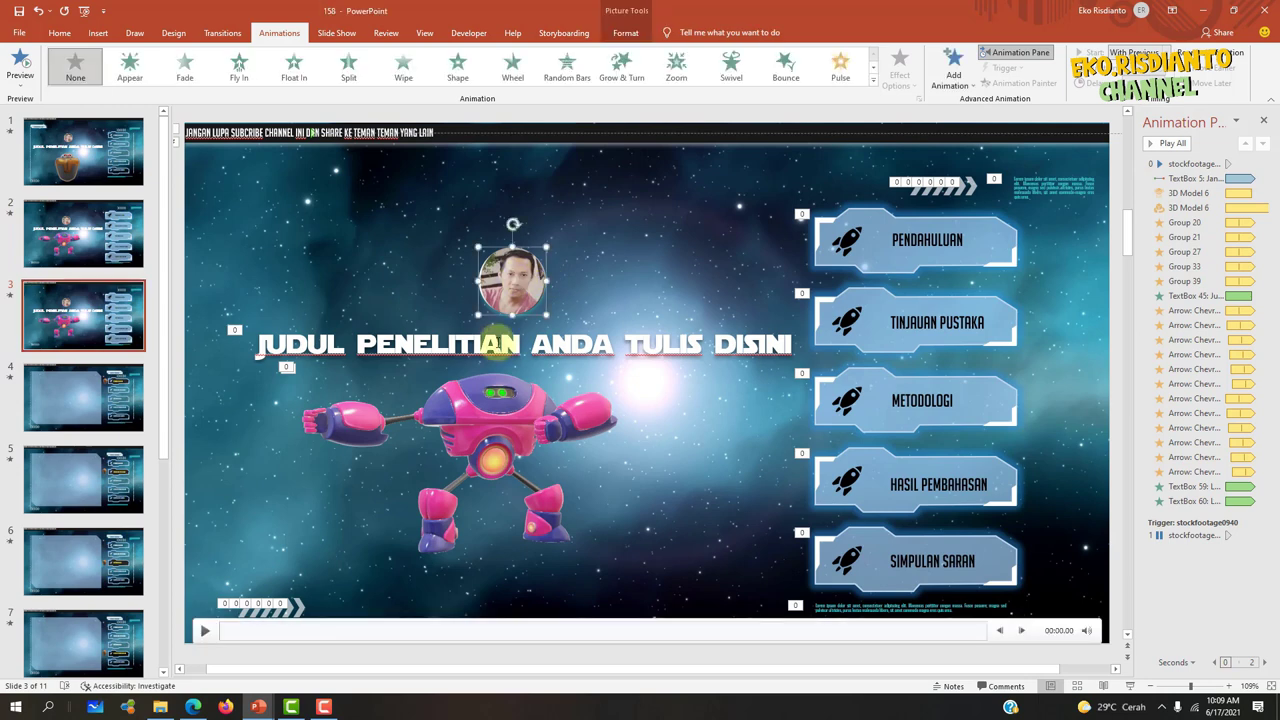
pyautogui.keyDown('shift'); pyautogui.click(497, 343); pyautogui.keyUp('shift')
pyautogui.keyDown('shift'); pyautogui.click(496, 396); pyautogui.keyUp('shift')
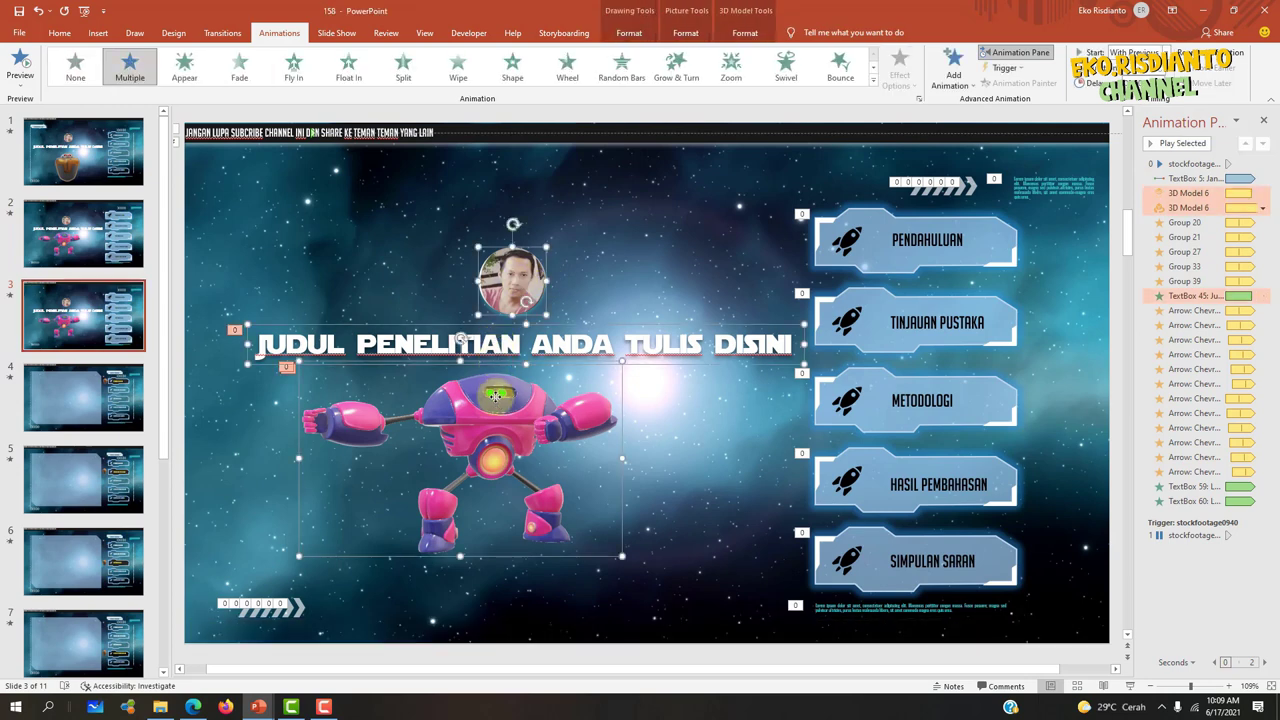
pyautogui.press('Delete')
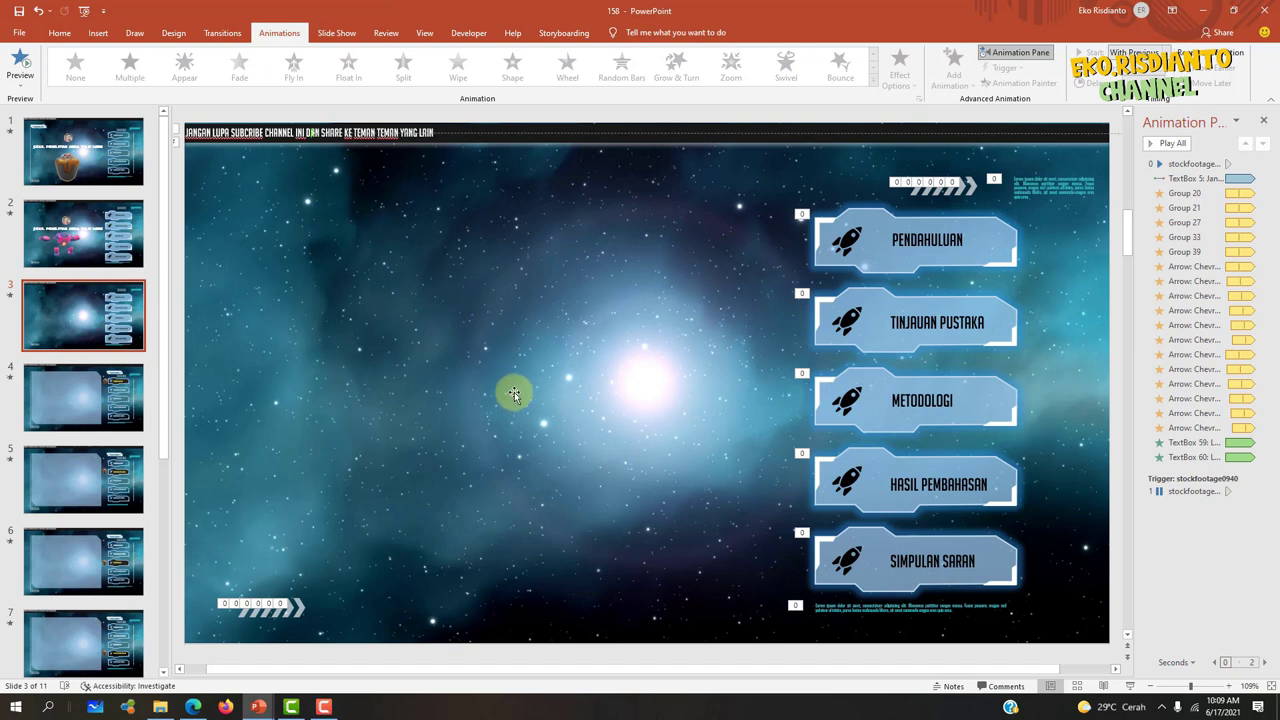
pyautogui.moveTo(966, 216)
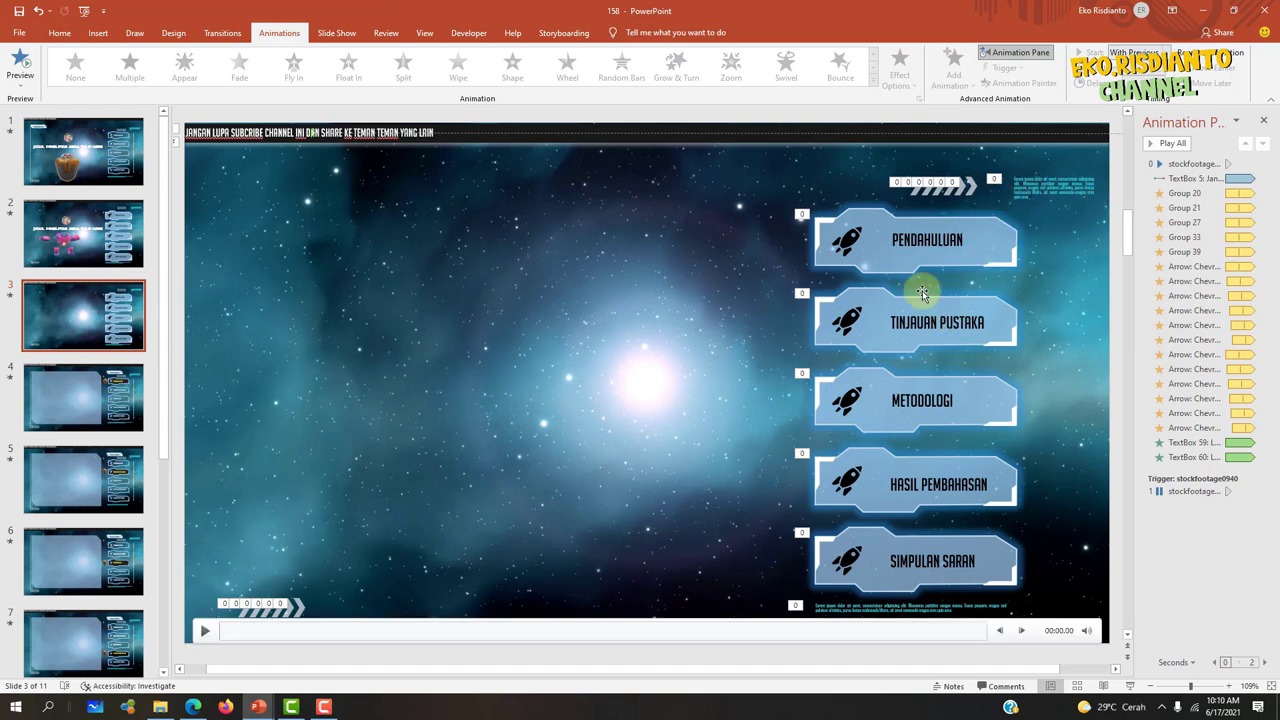
# - Paste the robot from slide 2 onto slide 3 and shrink it small
pyautogui.click(72, 245)
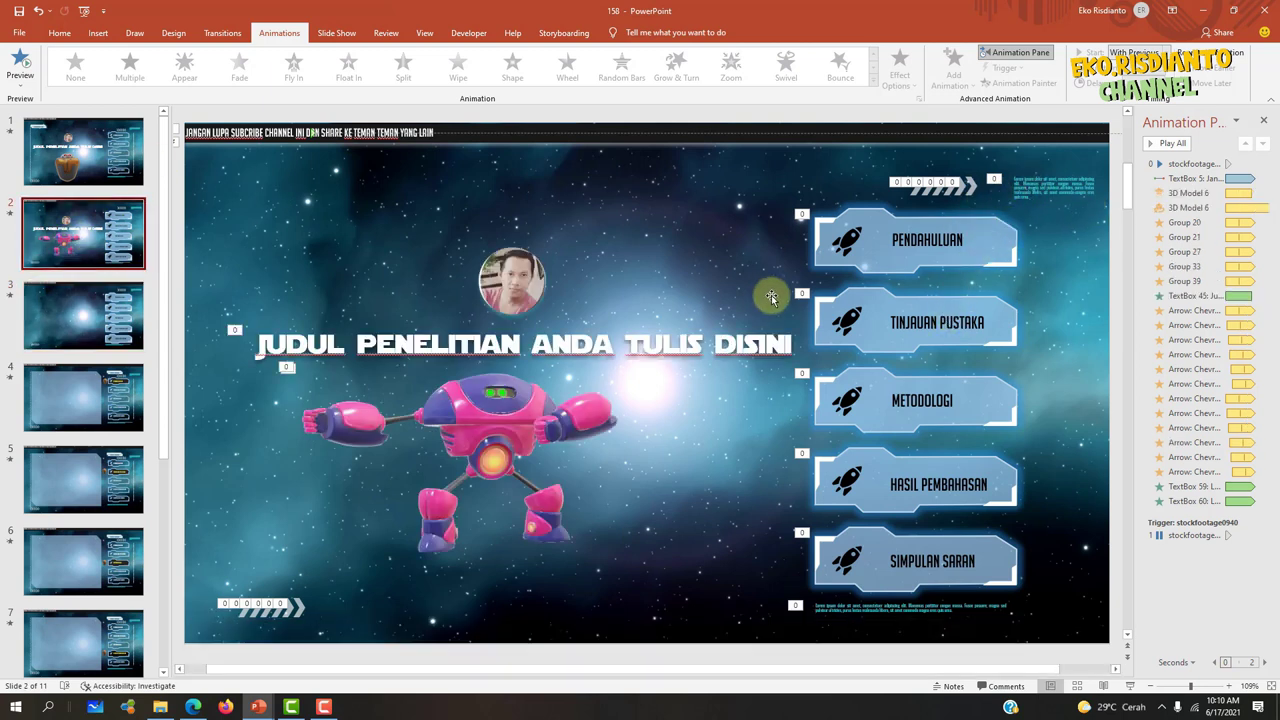
pyautogui.click(490, 398)
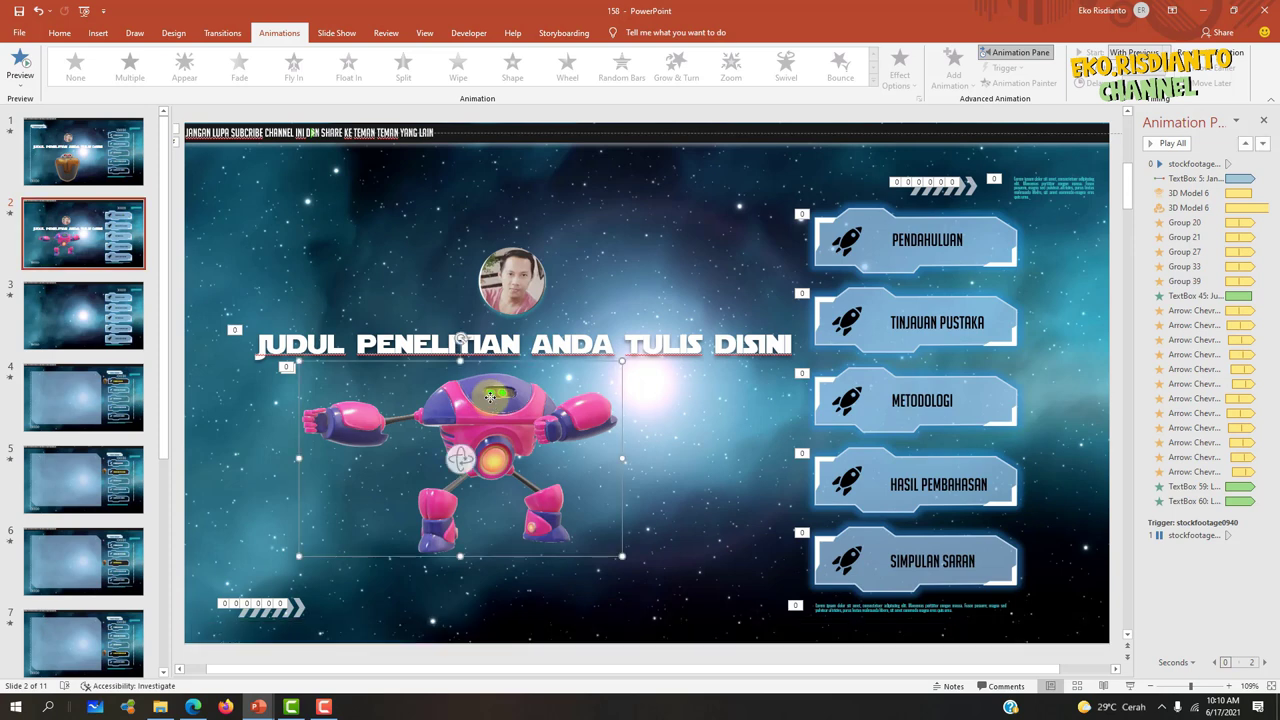
pyautogui.click(97, 312)
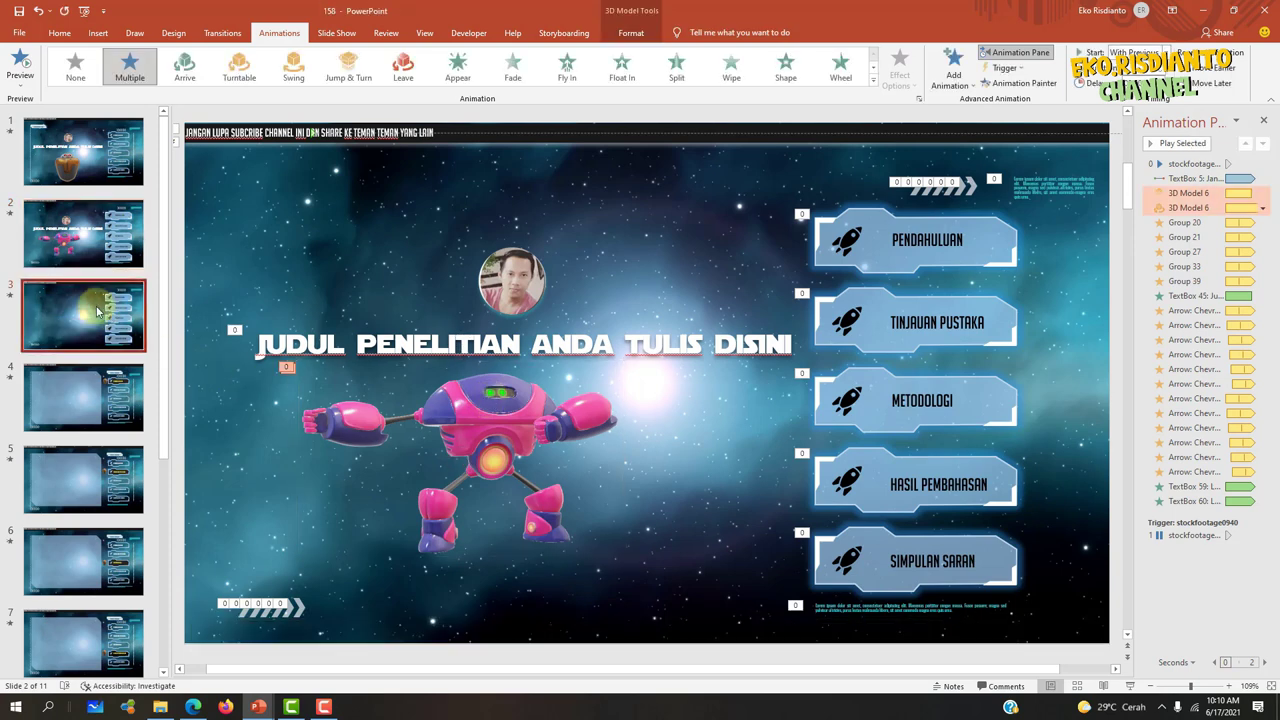
pyautogui.hotkey('ctrl', 'v')
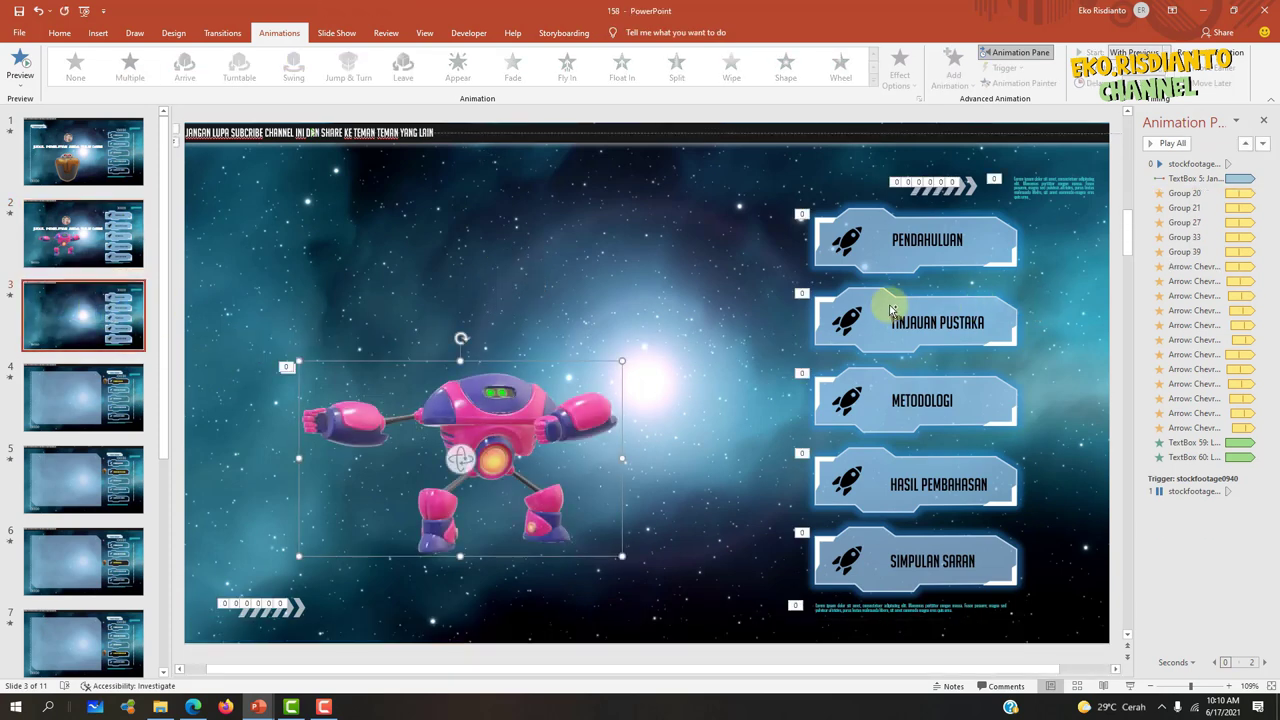
pyautogui.moveTo(297, 362); pyautogui.dragTo(616, 512)
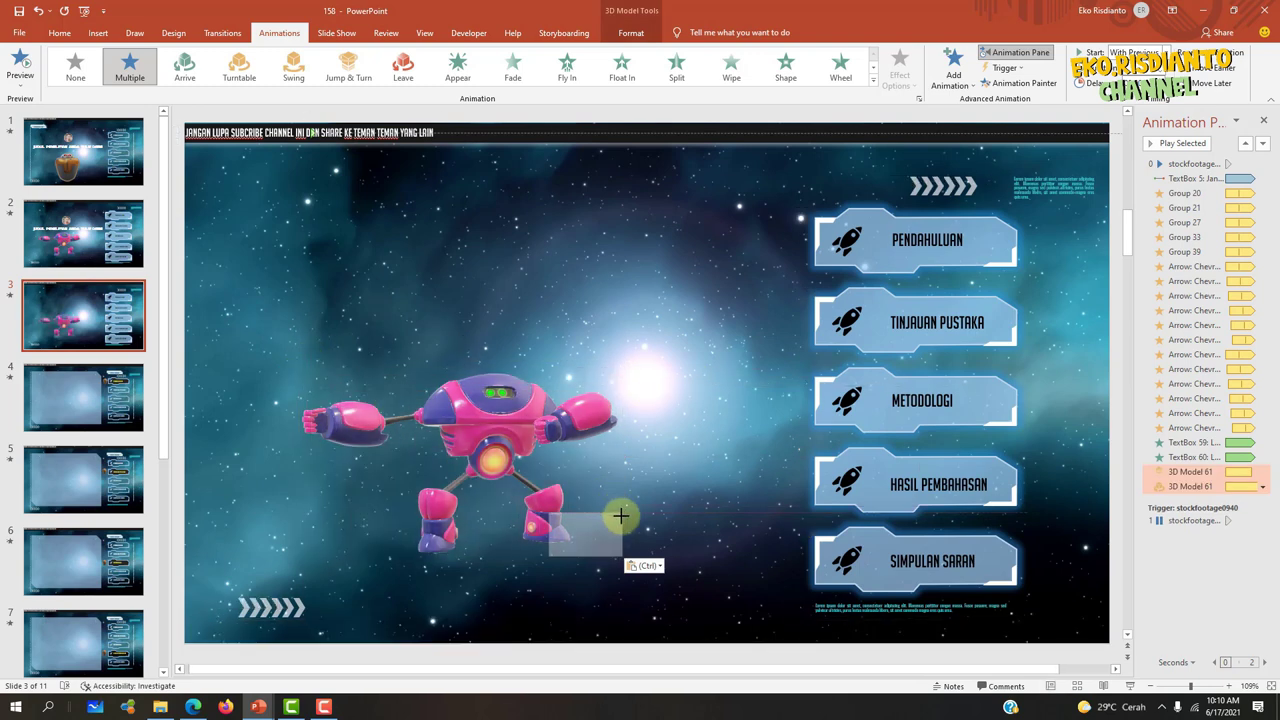
pyautogui.moveTo(620, 515); pyautogui.dragTo(564, 521)
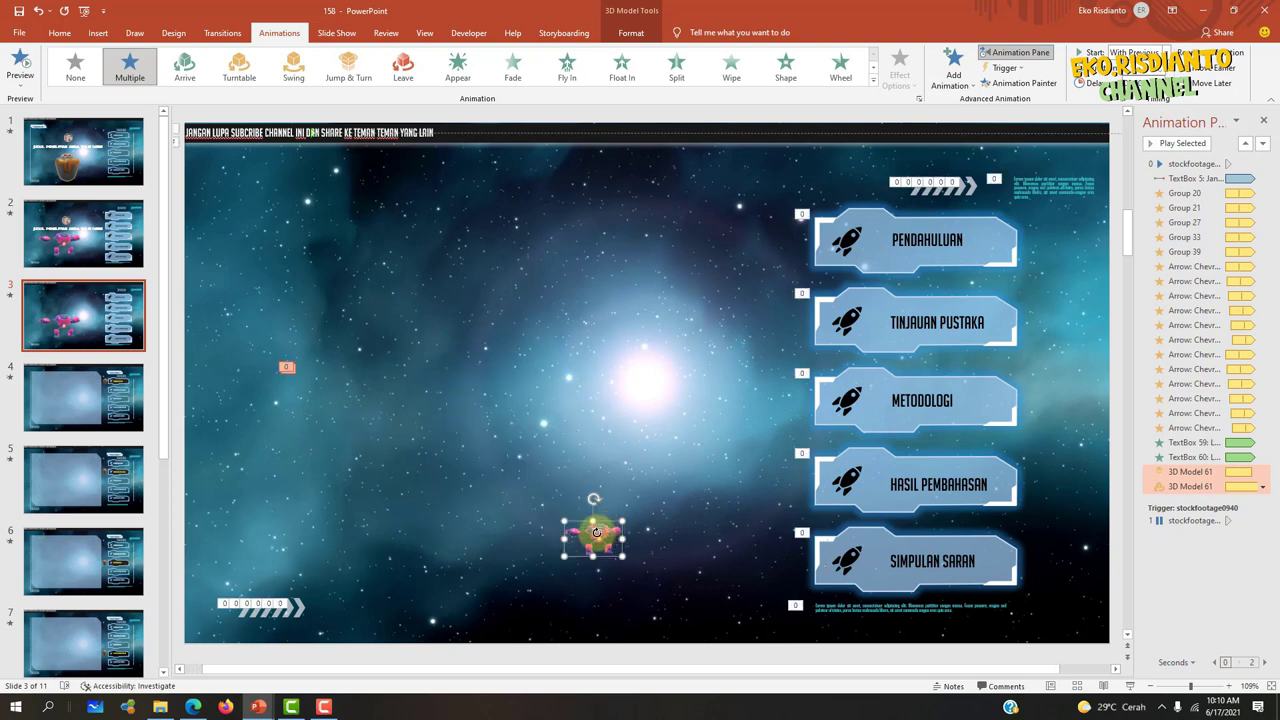
# - Try rotating the small robot, then undo back to its original angle
pyautogui.click(987, 299)
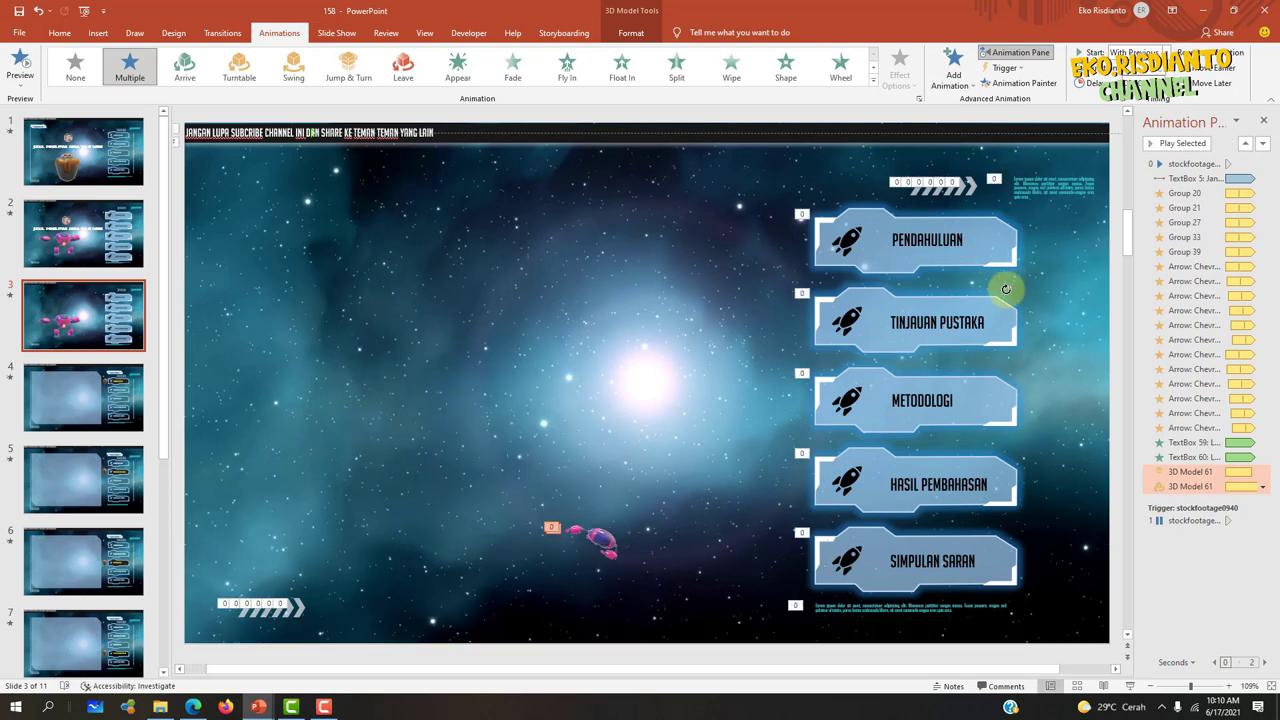
pyautogui.click(1006, 289)
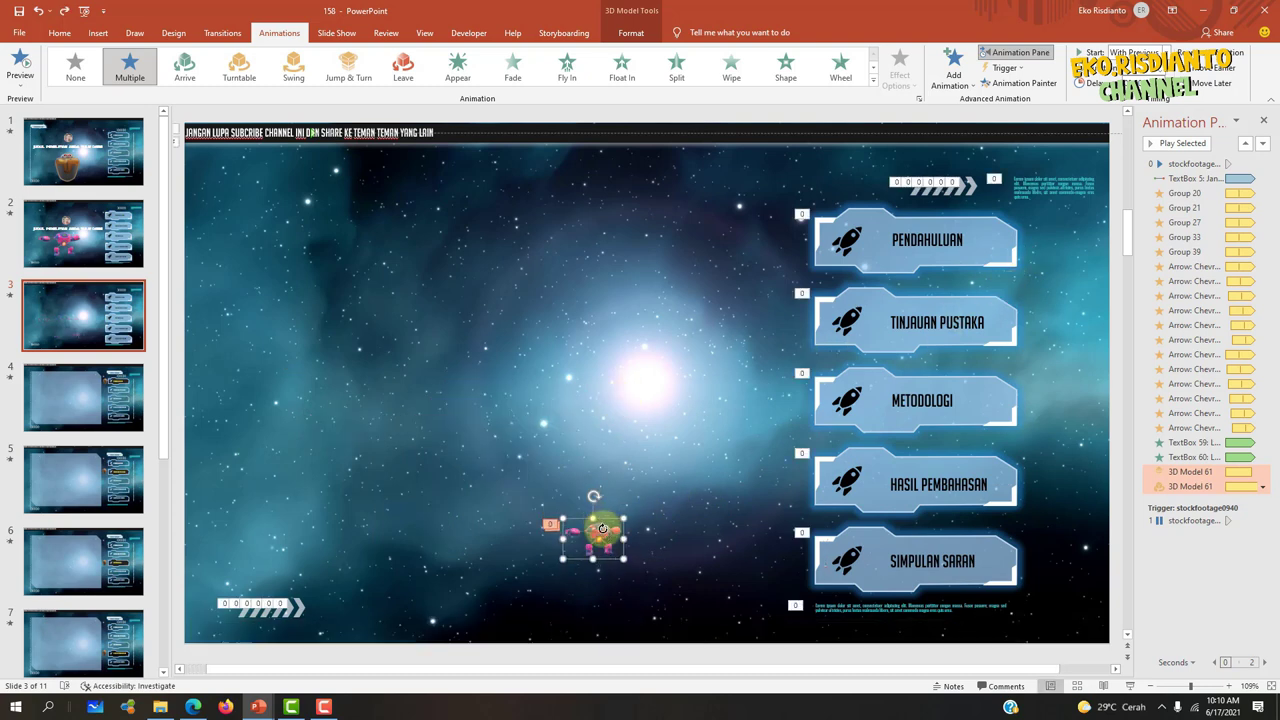
pyautogui.moveTo(602, 528); pyautogui.dragTo(637, 511)
pyautogui.hotkey('ctrl', 'z')
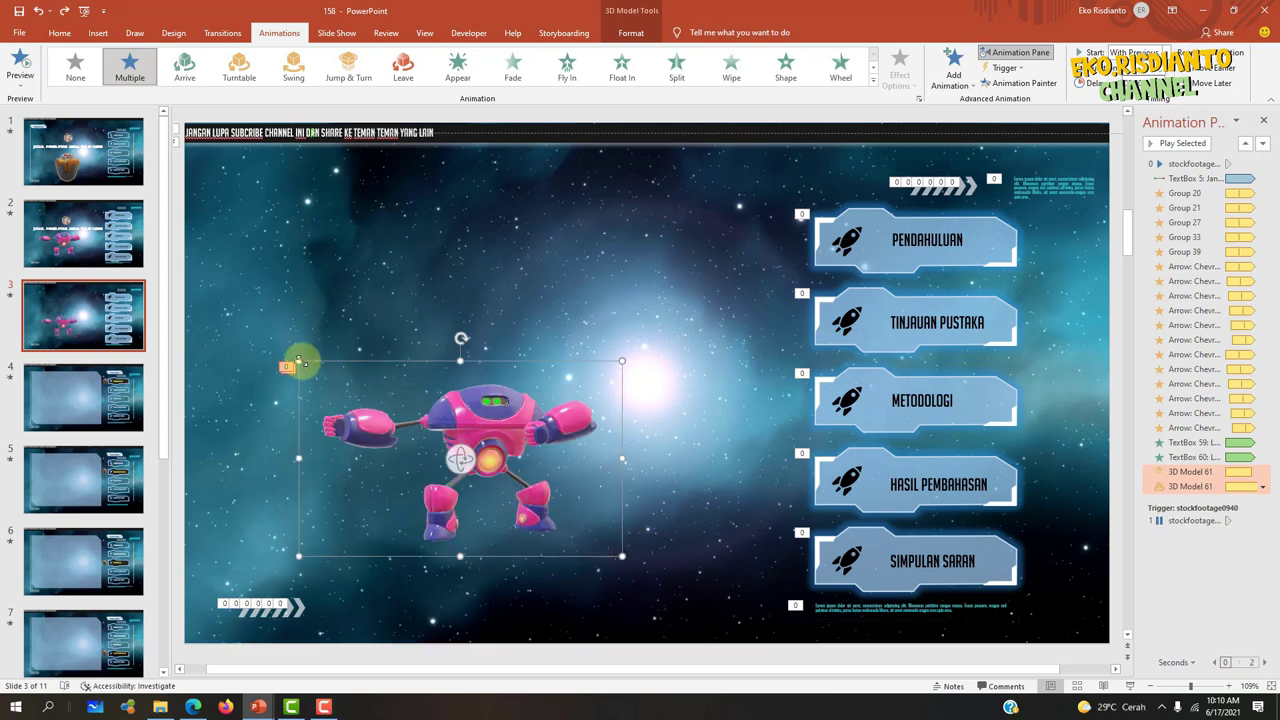
pyautogui.moveTo(565, 556)
pyautogui.mouseDown()
pyautogui.moveTo(619, 521)
pyautogui.moveTo(605, 538)
pyautogui.mouseUp()
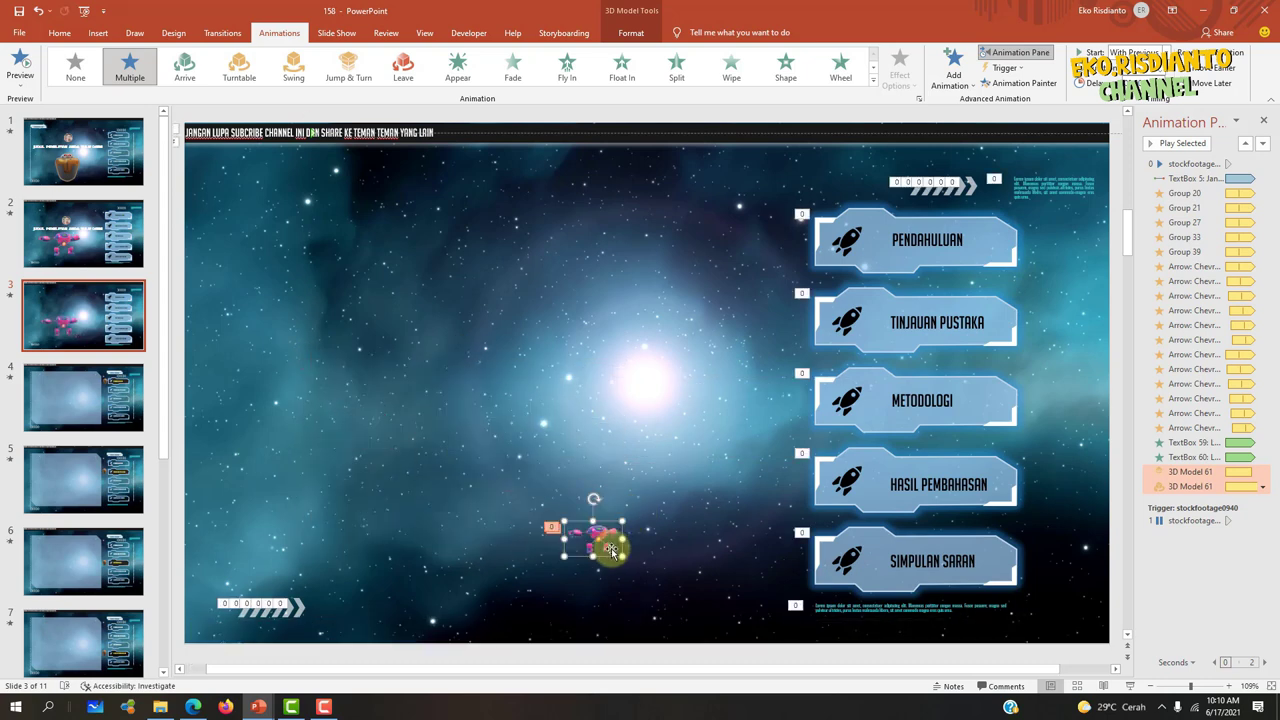
pyautogui.hotkey('ctrl', 'z')
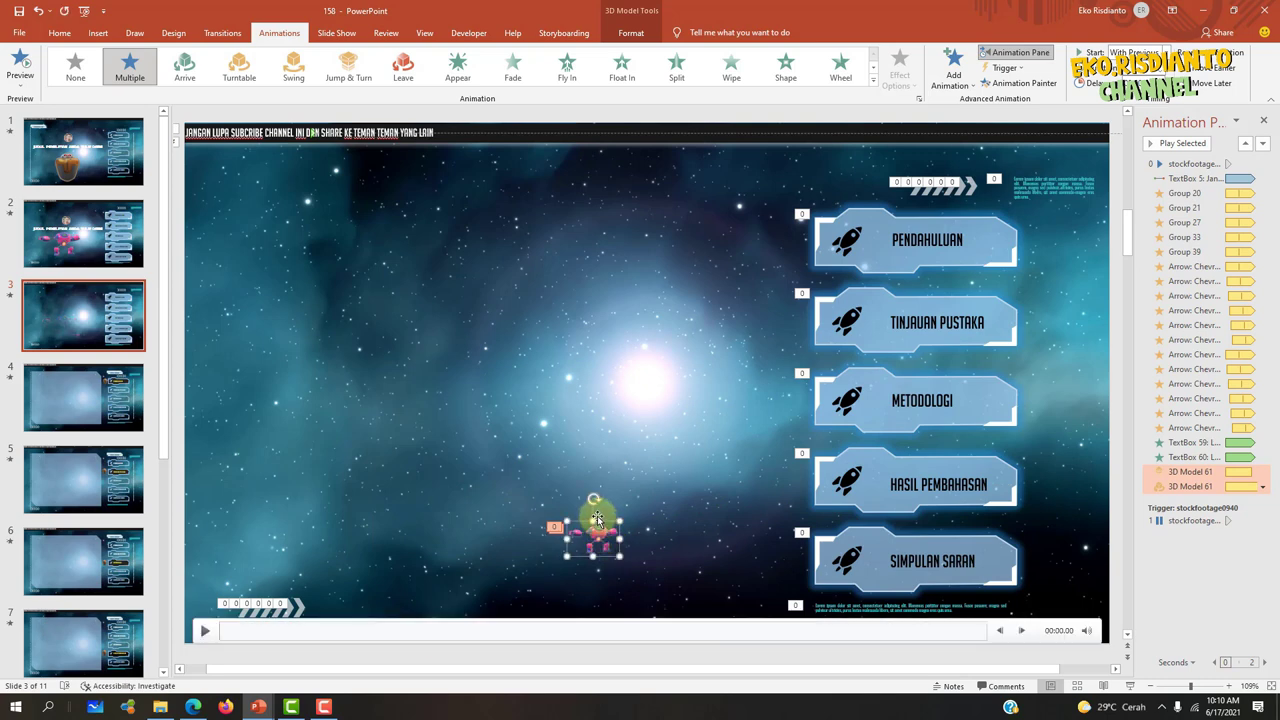
pyautogui.click(595, 530)
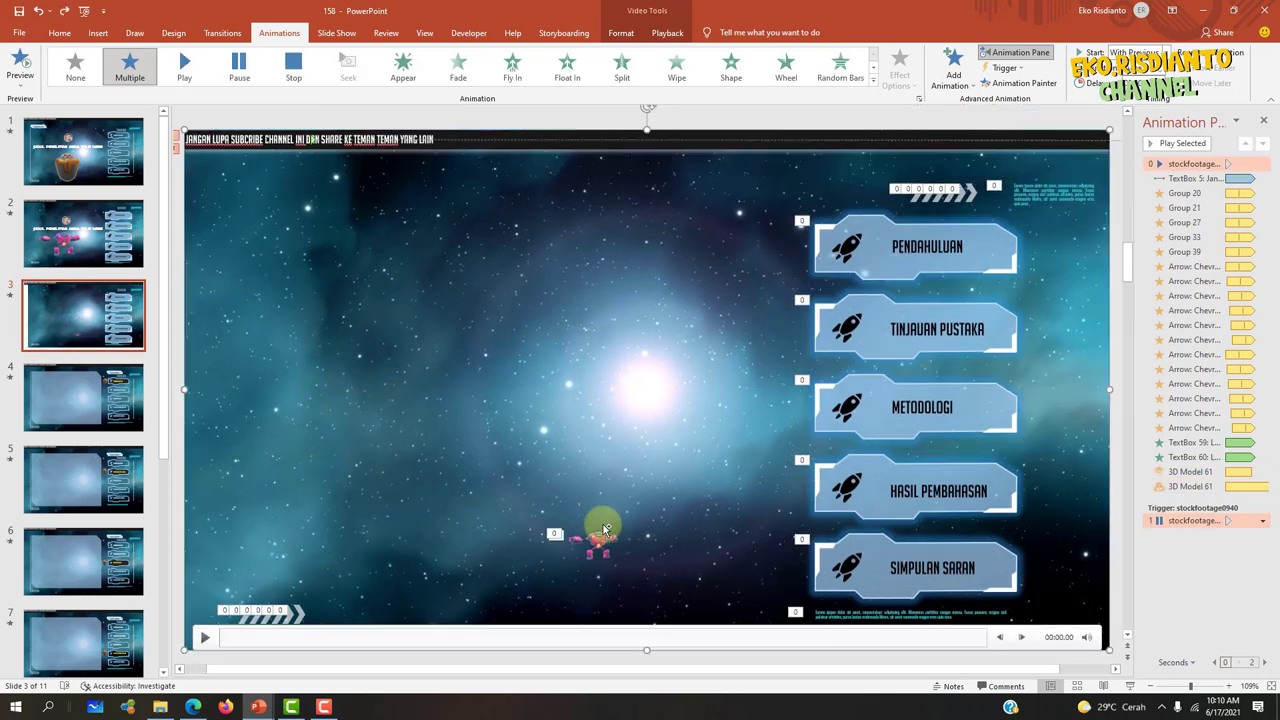
pyautogui.click(595, 540)
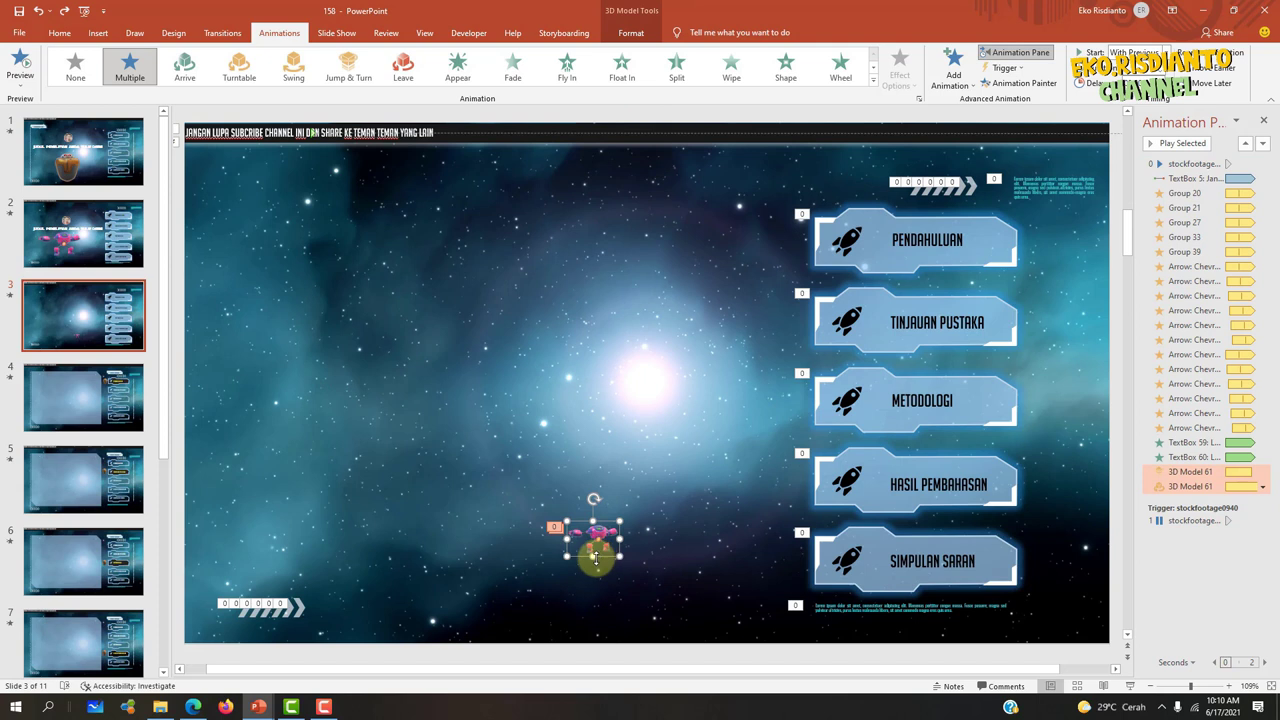
# - Move the robot beside the PENDAHULUAN button and preview slide 3 as a slide show
pyautogui.moveTo(601, 560); pyautogui.dragTo(1043, 258)
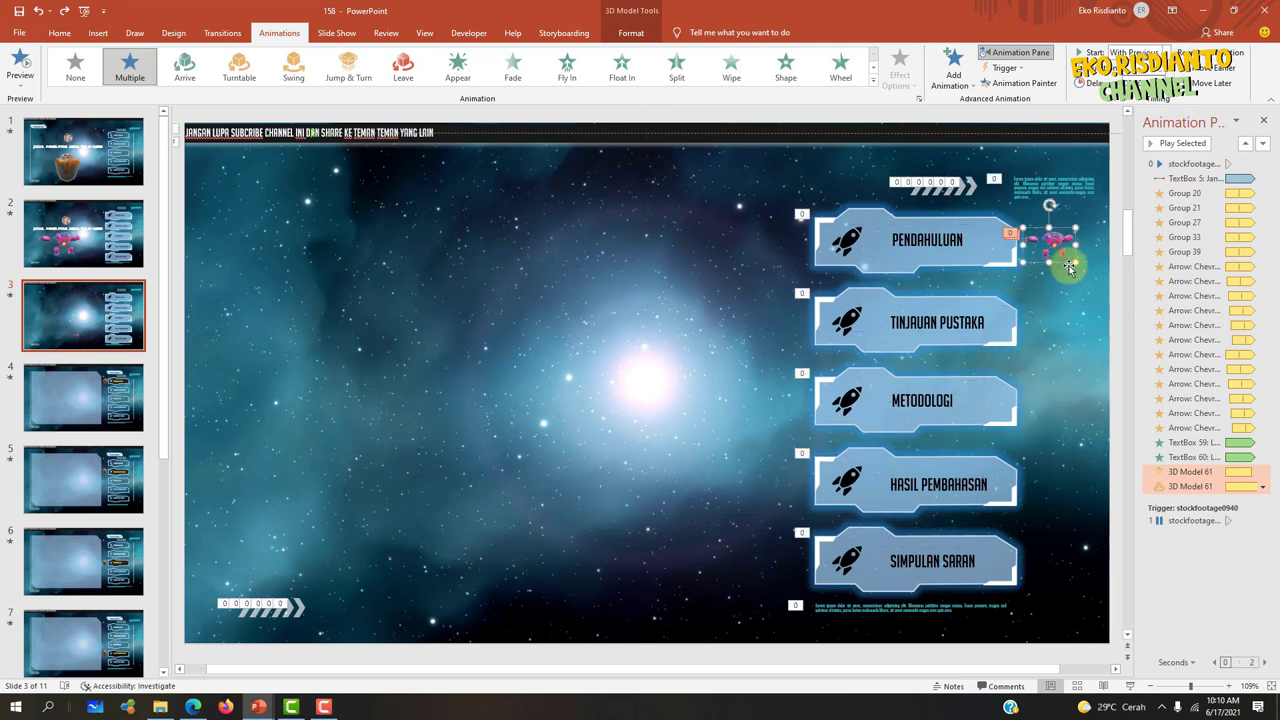
pyautogui.moveTo(1075, 263); pyautogui.dragTo(1053, 241)
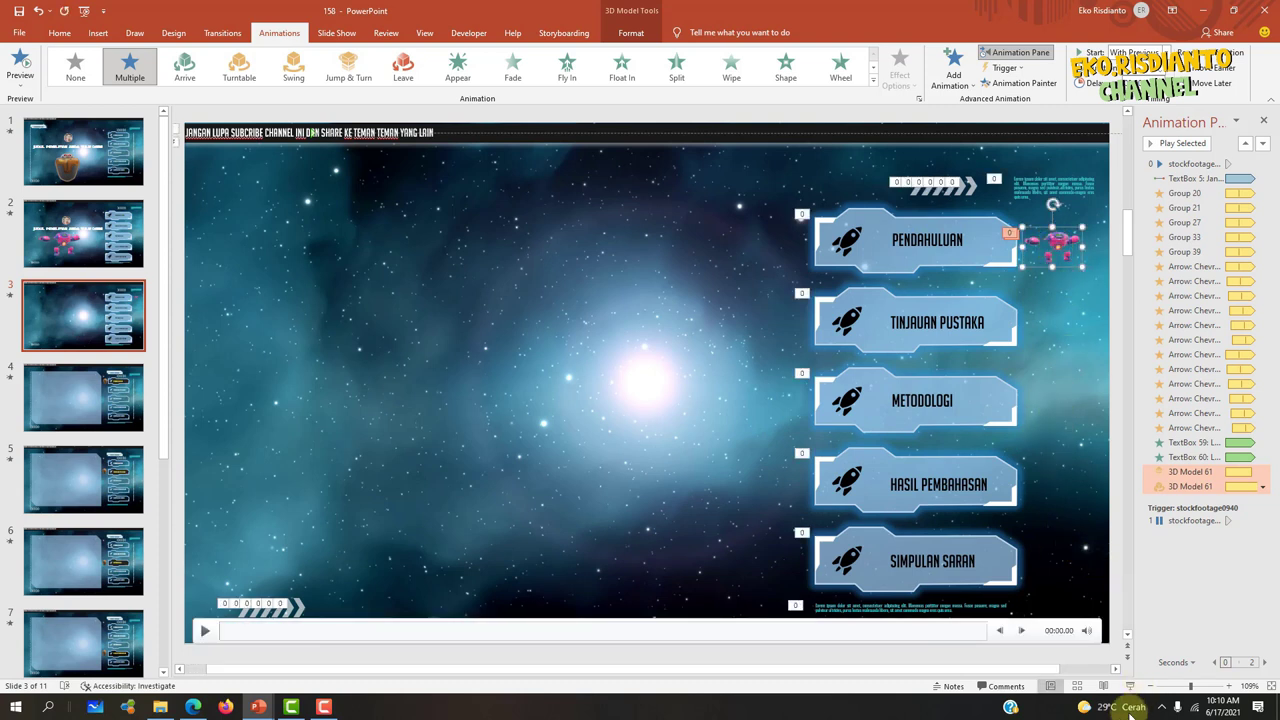
pyautogui.click(1124, 682)
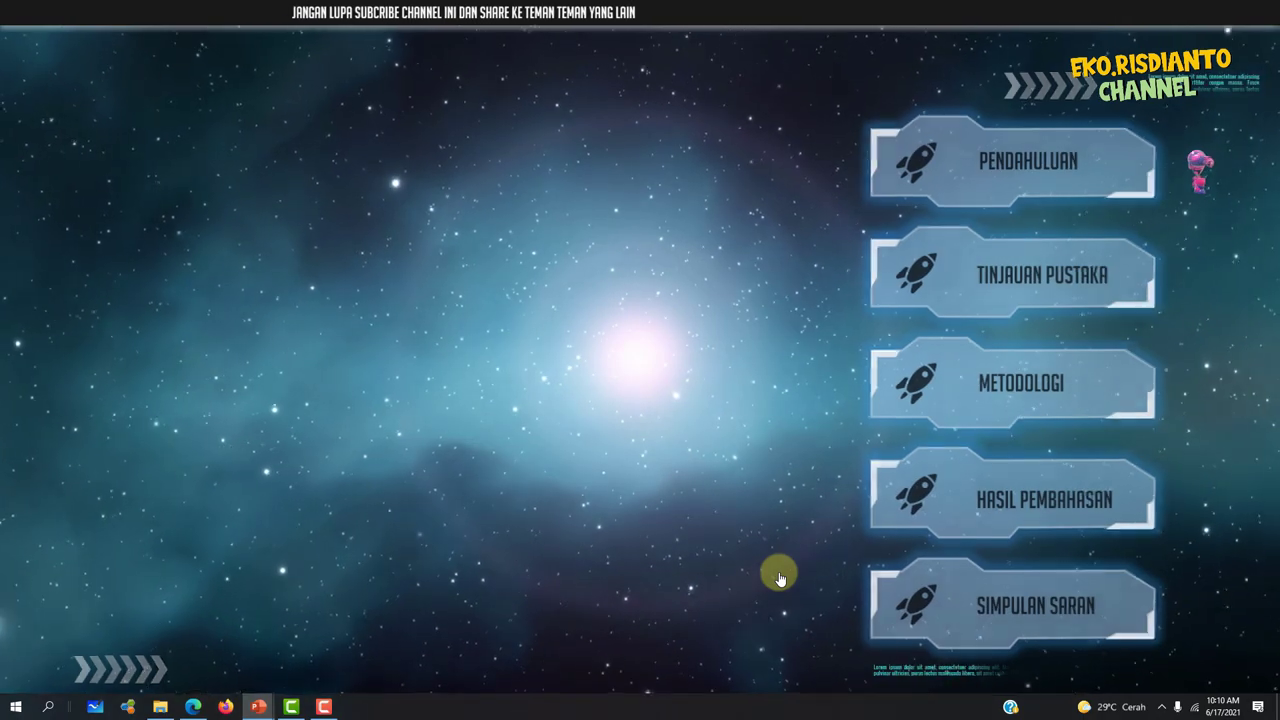
pyautogui.press('Escape')
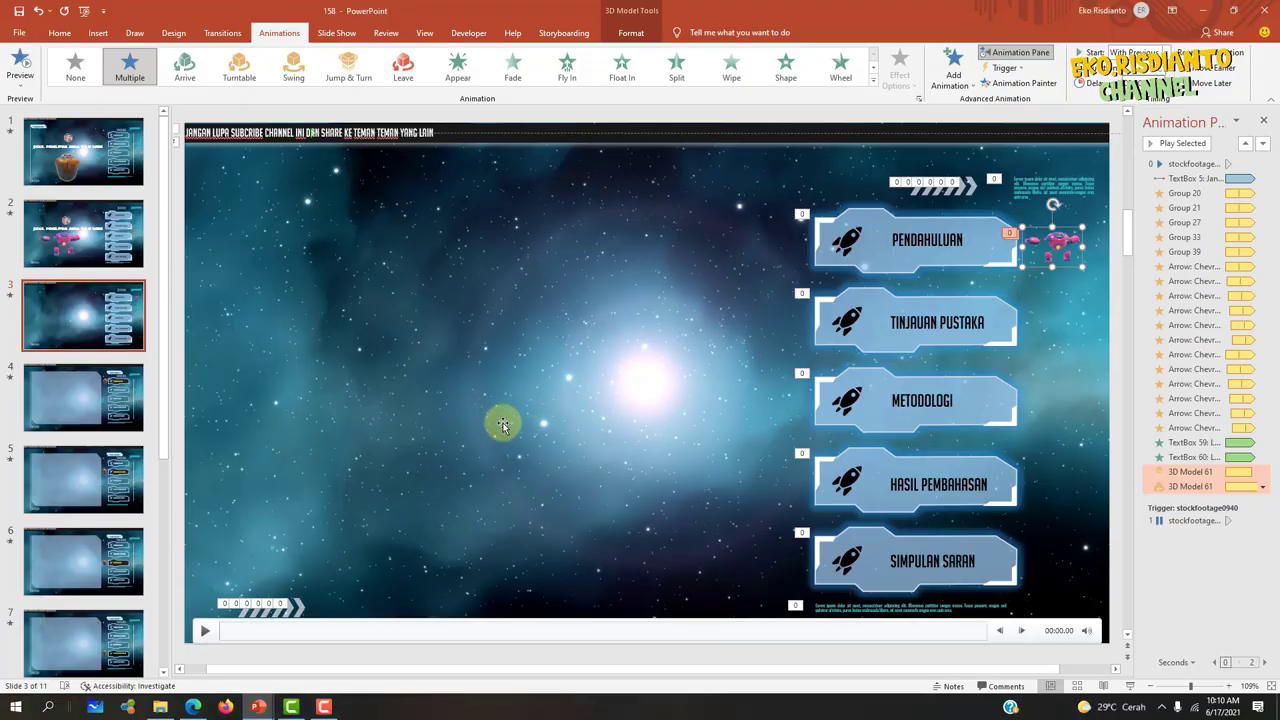
# - Give the PENDAHULUAN button group a dark theme-colour fill
pyautogui.click(965, 231)
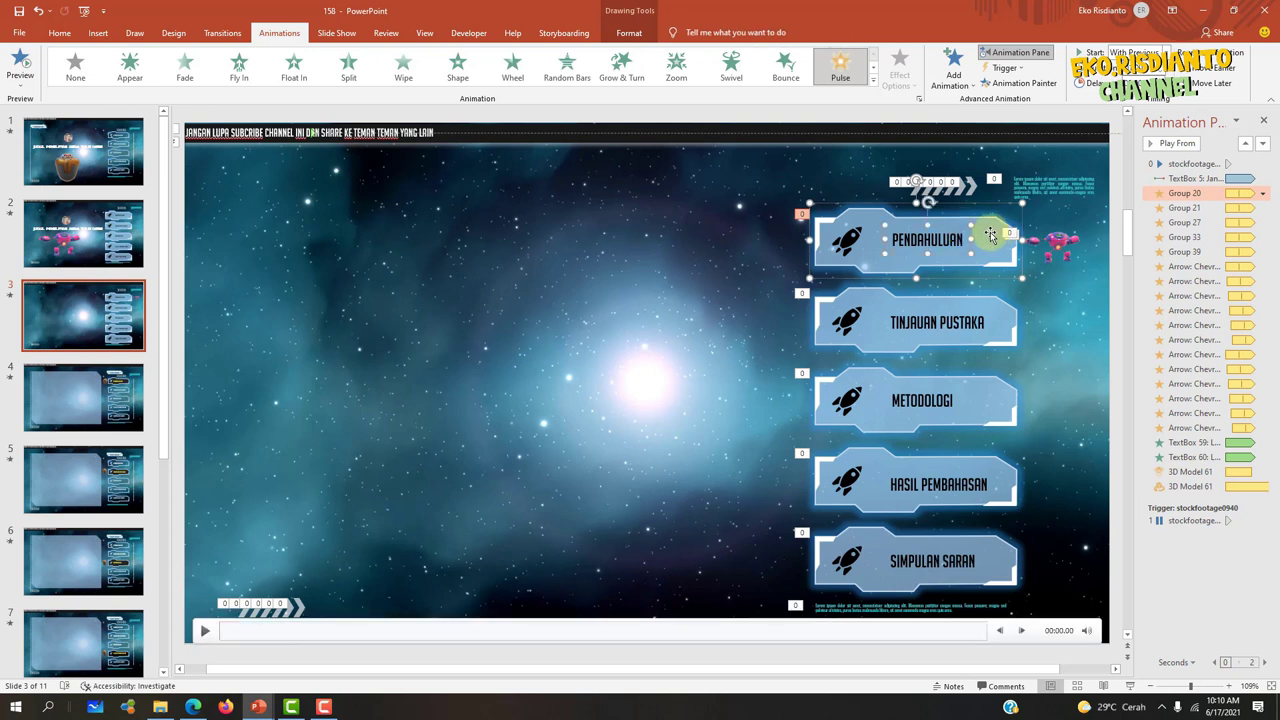
pyautogui.moveTo(990, 234); pyautogui.dragTo(1020, 265)
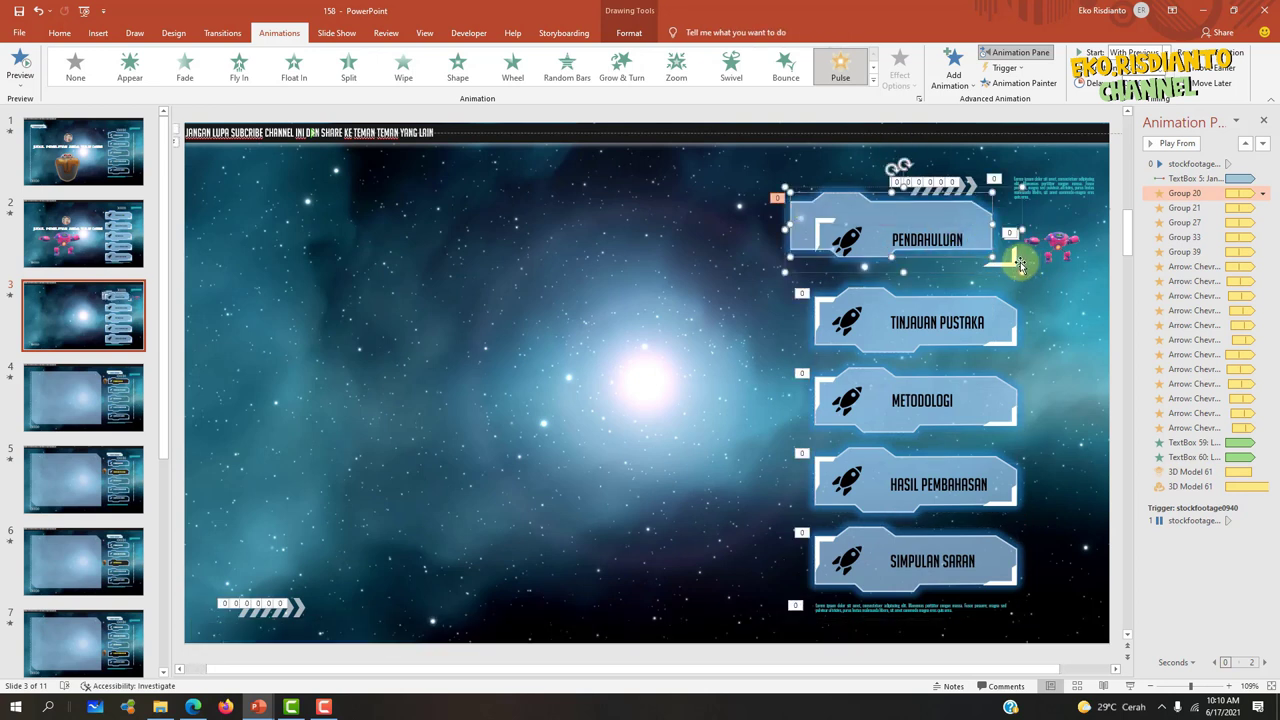
pyautogui.hotkey('ctrl', 'z')
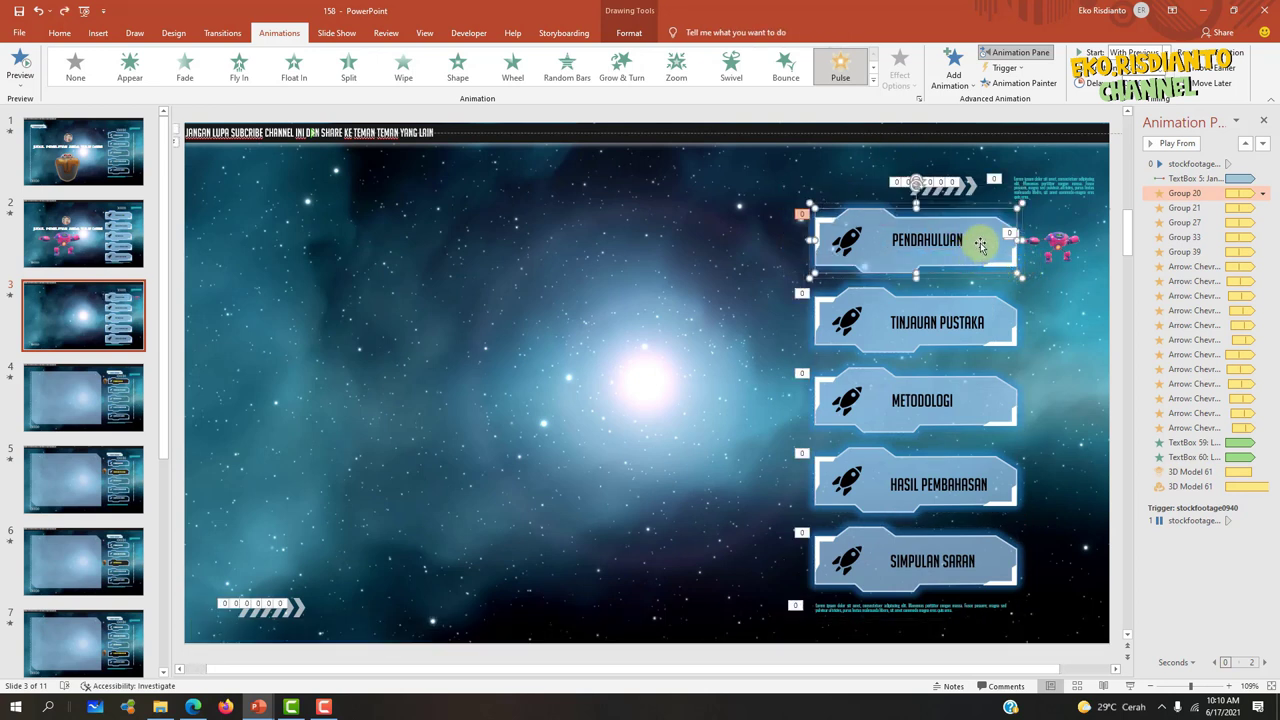
pyautogui.click(631, 34)
pyautogui.click(517, 55)
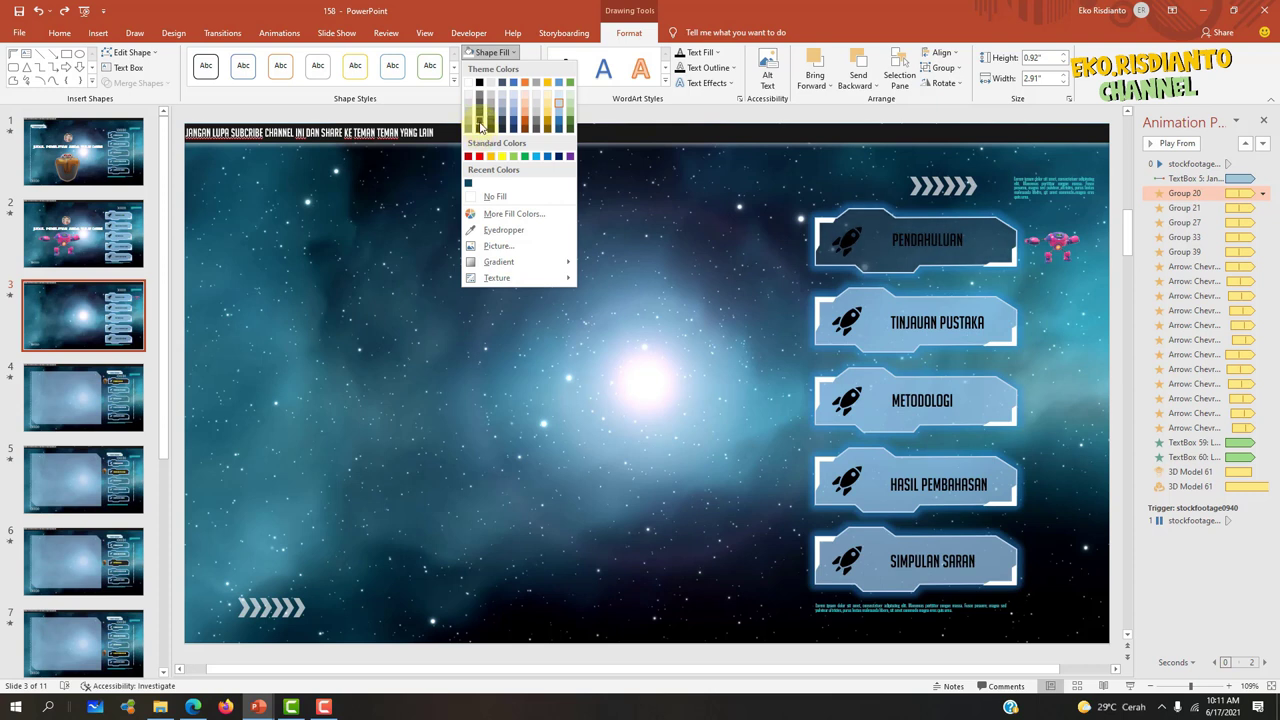
pyautogui.click(480, 125)
# - Make the PENDAHULUAN label text yellow
pyautogui.click(930, 241)
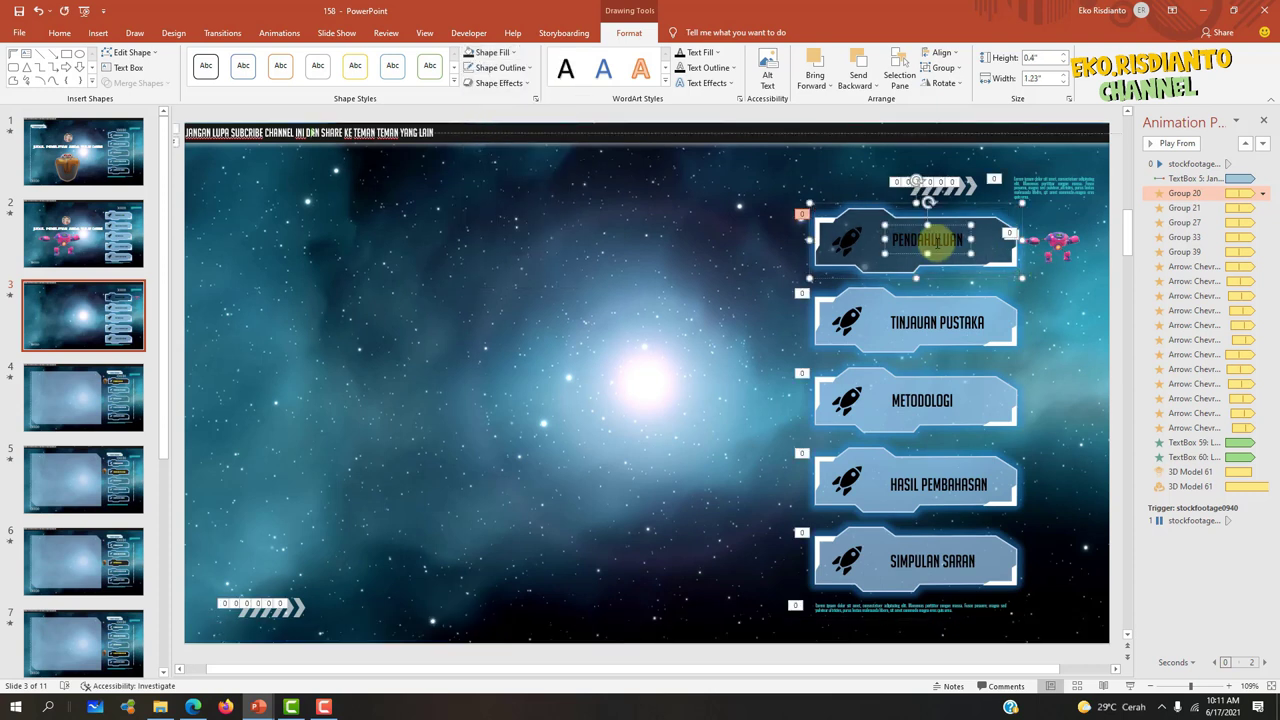
pyautogui.doubleClick(927, 240)
pyautogui.click(58, 35)
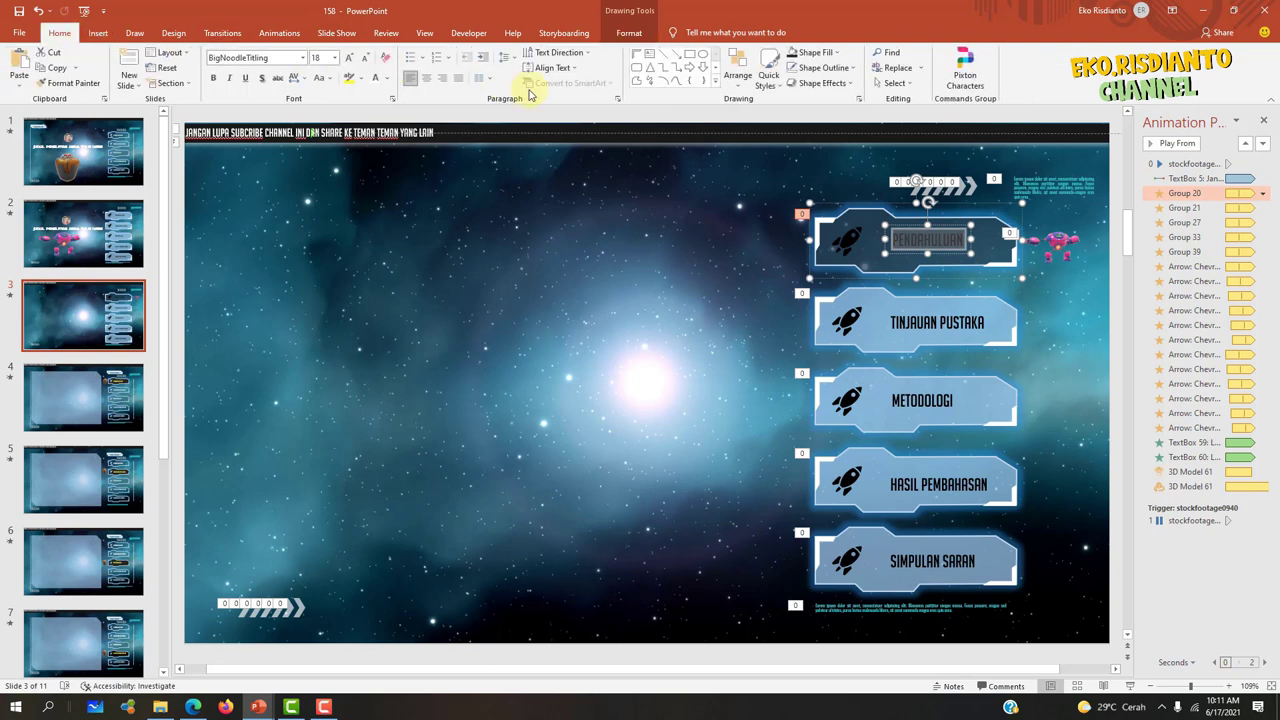
pyautogui.click(389, 82)
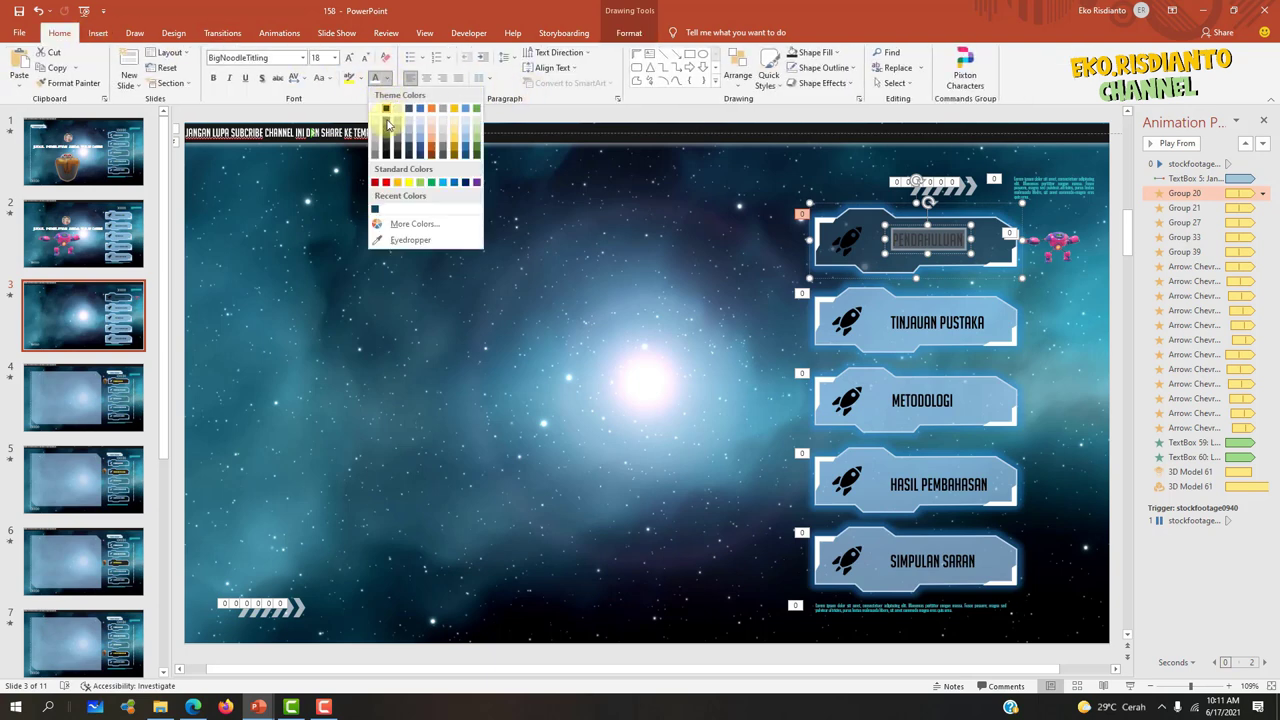
pyautogui.click(408, 183)
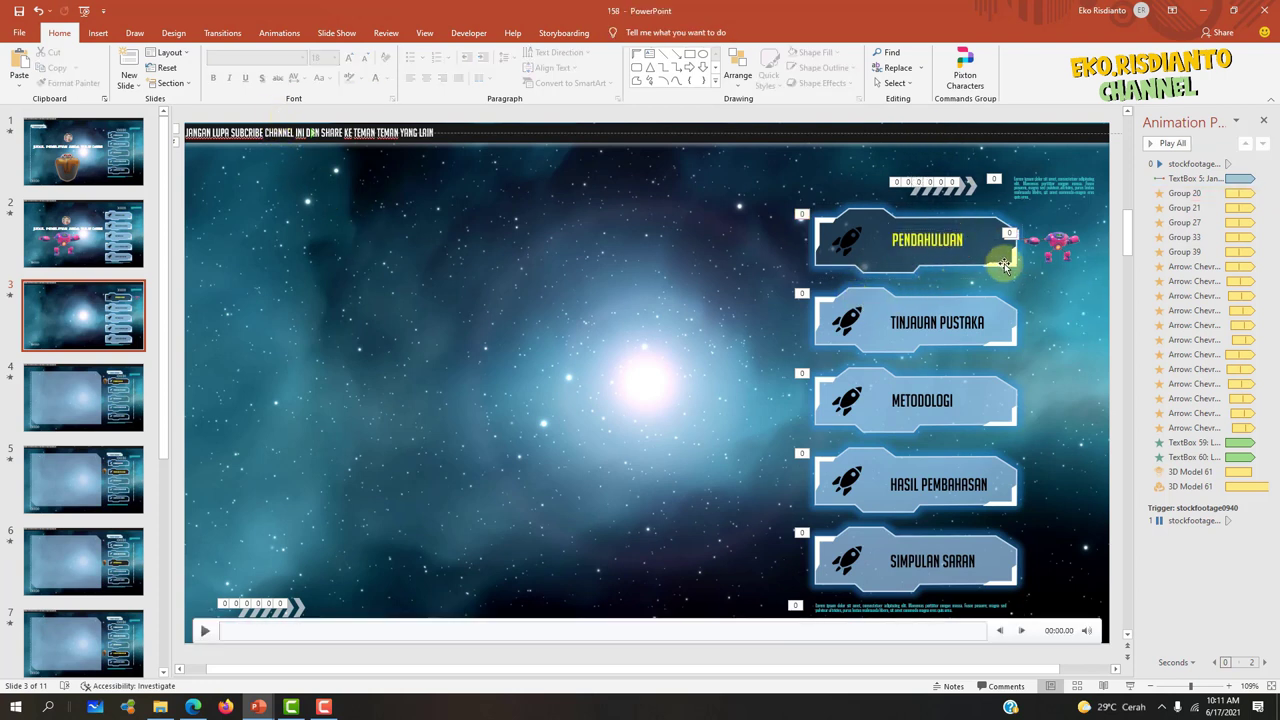
pyautogui.click(305, 210)
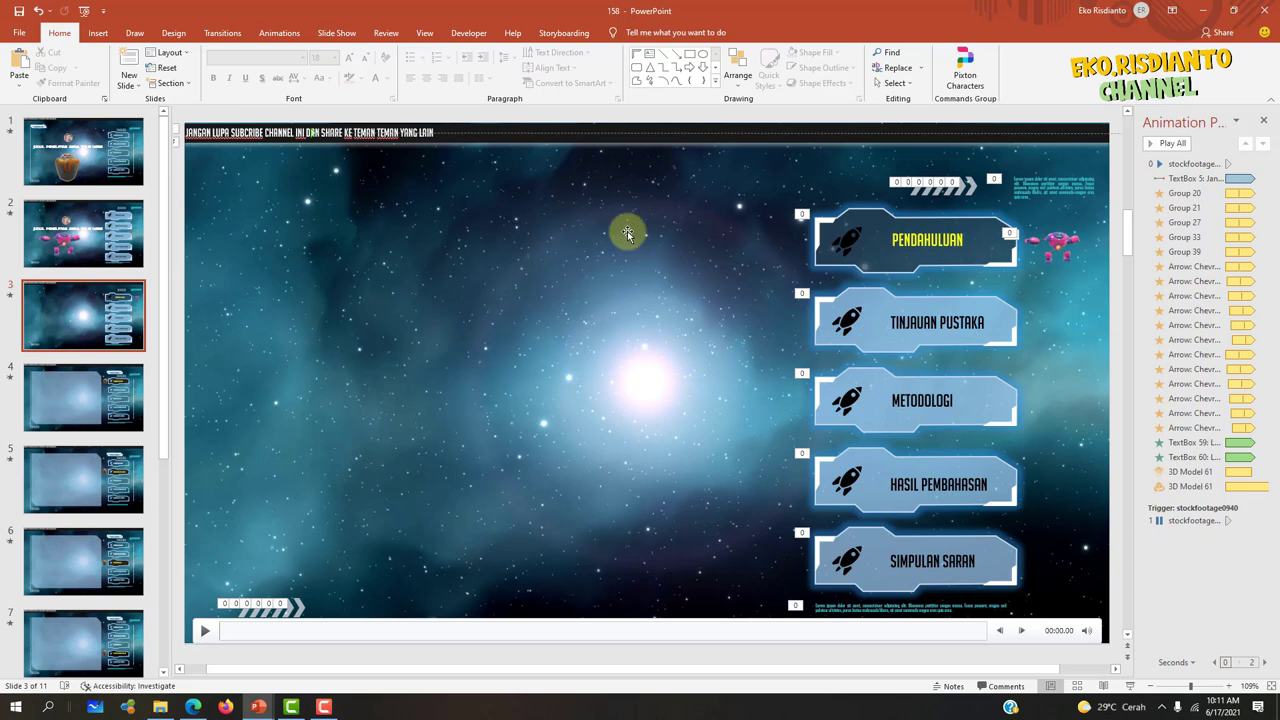
# - Draw a large diagonal-corners-snipped rectangle left of the buttons and adjust its top and snip
pyautogui.click(98, 32)
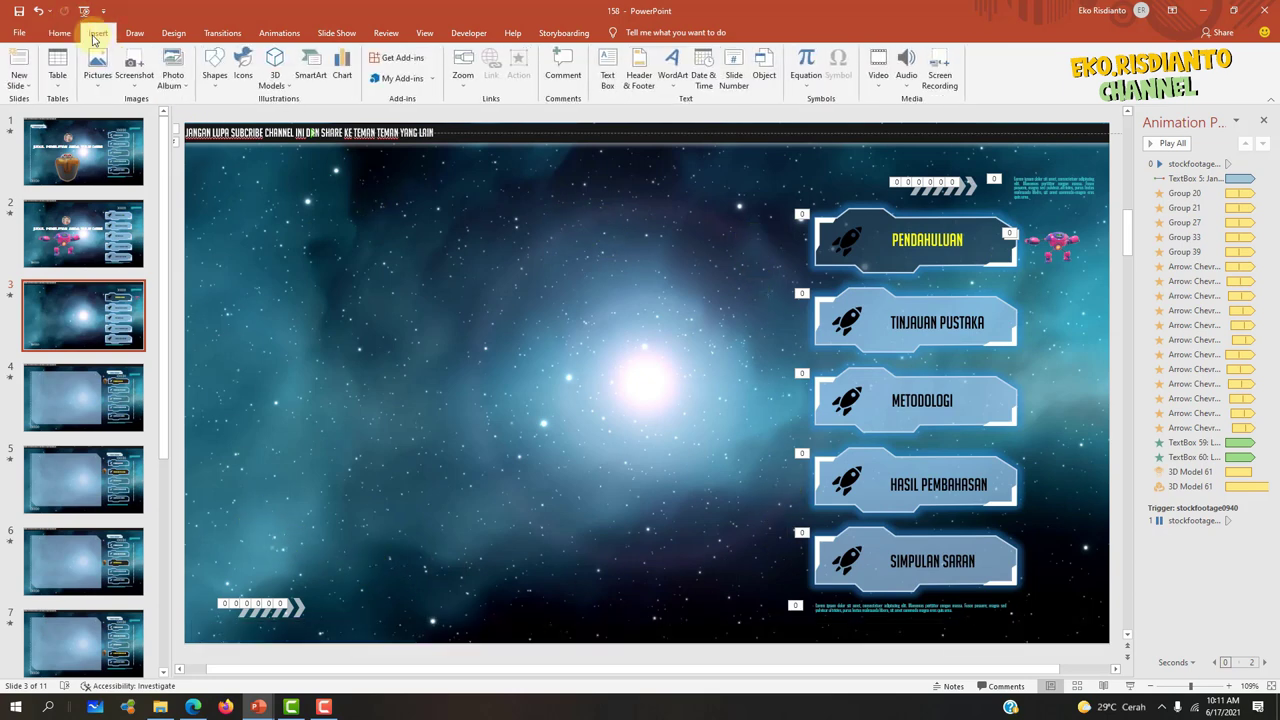
pyautogui.click(215, 72)
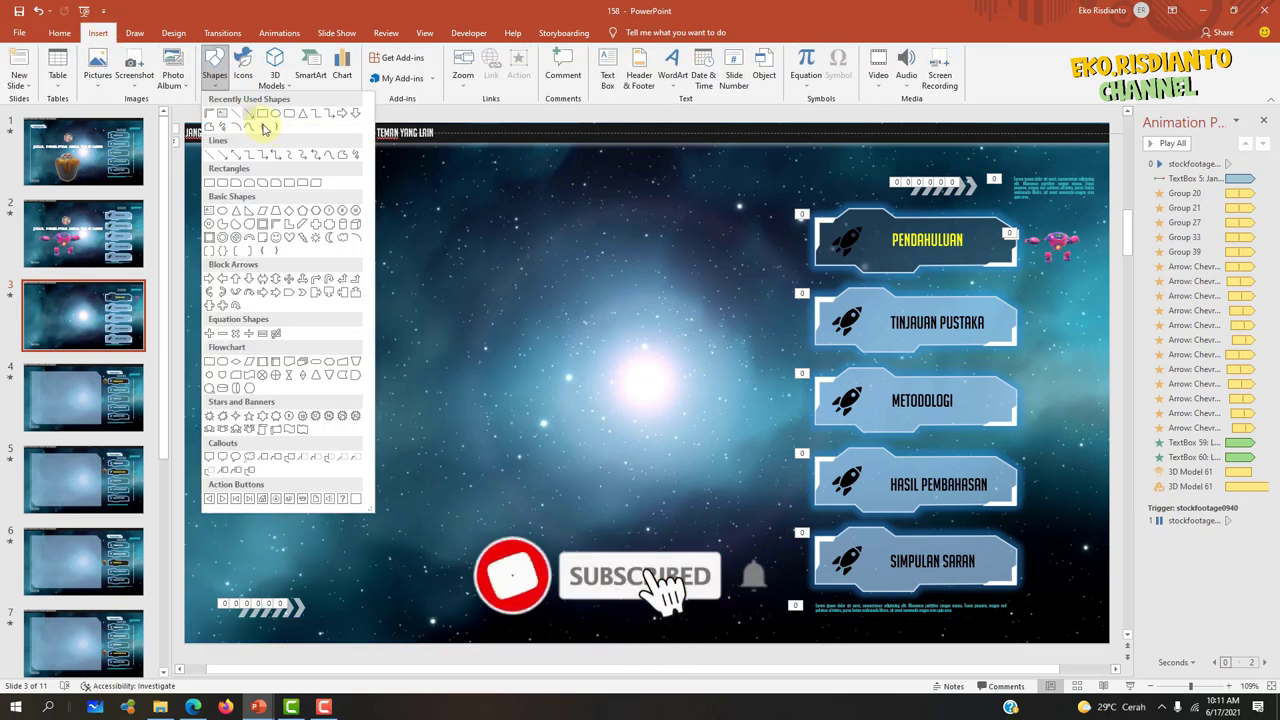
pyautogui.click(266, 188)
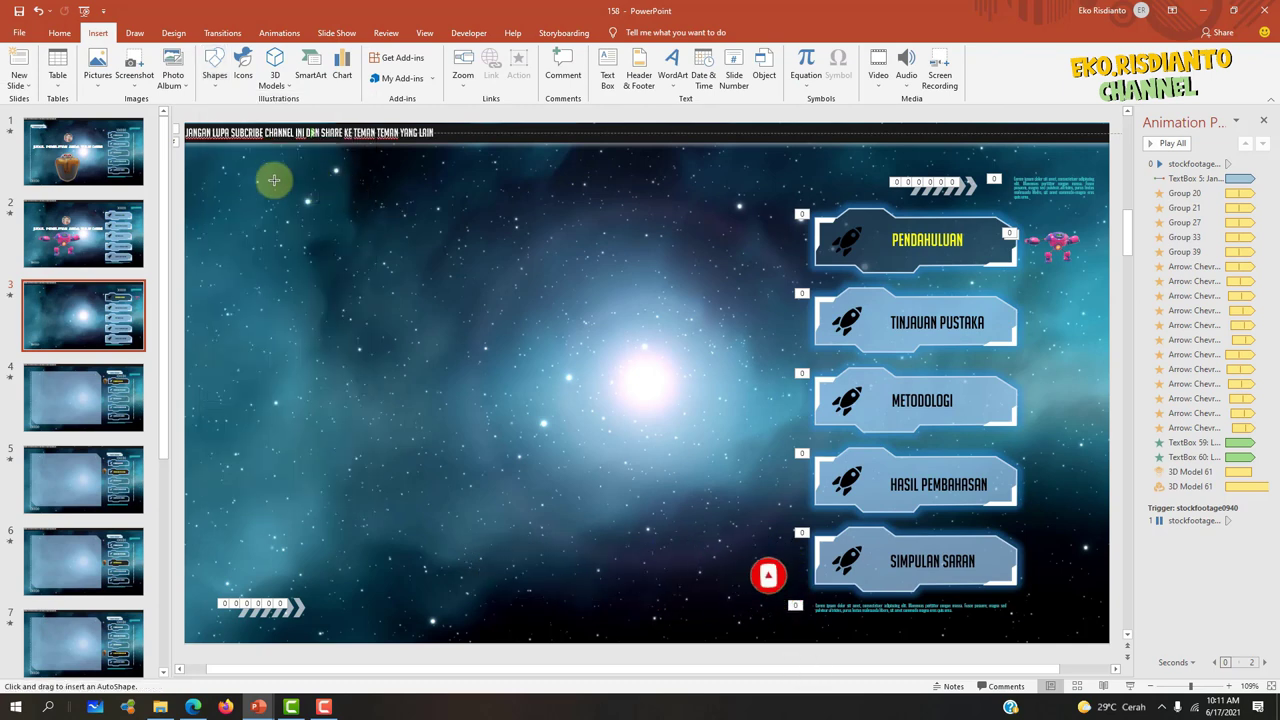
pyautogui.moveTo(220, 178)
pyautogui.mouseDown()
pyautogui.moveTo(426, 411)
pyautogui.moveTo(781, 585)
pyautogui.mouseUp()
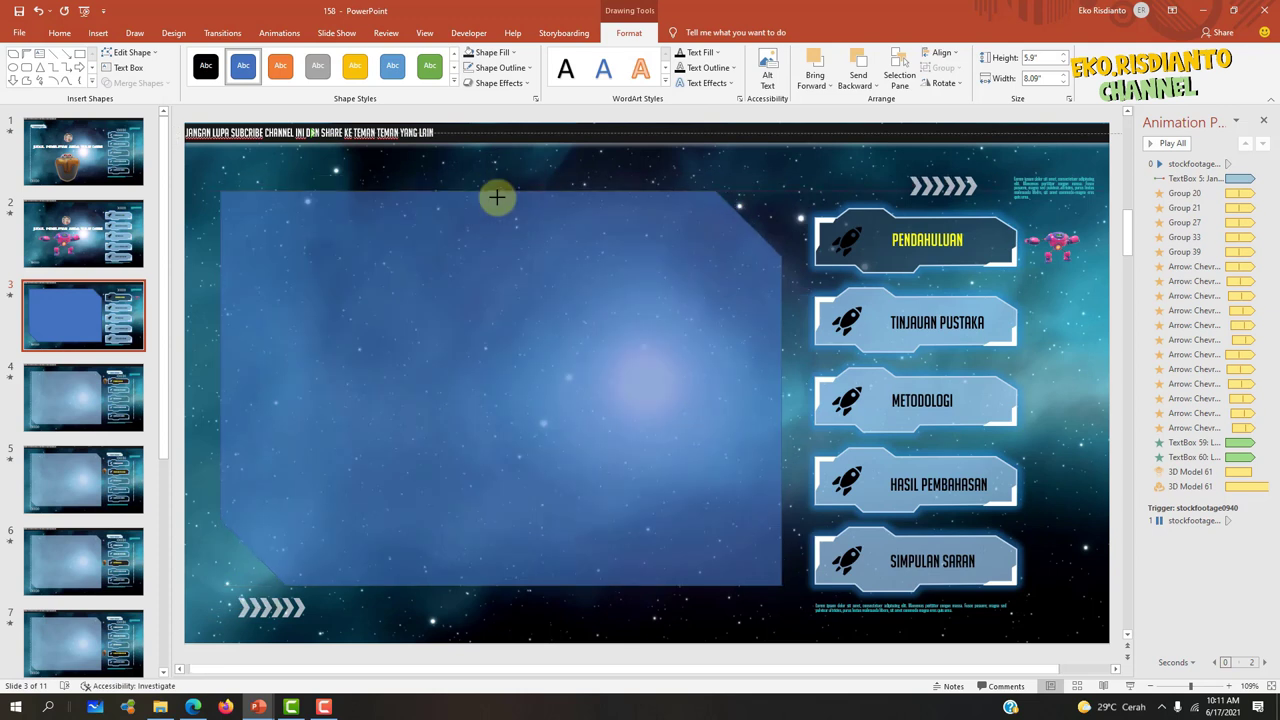
pyautogui.moveTo(498, 181); pyautogui.dragTo(497, 208)
pyautogui.moveTo(717, 208); pyautogui.dragTo(754, 210)
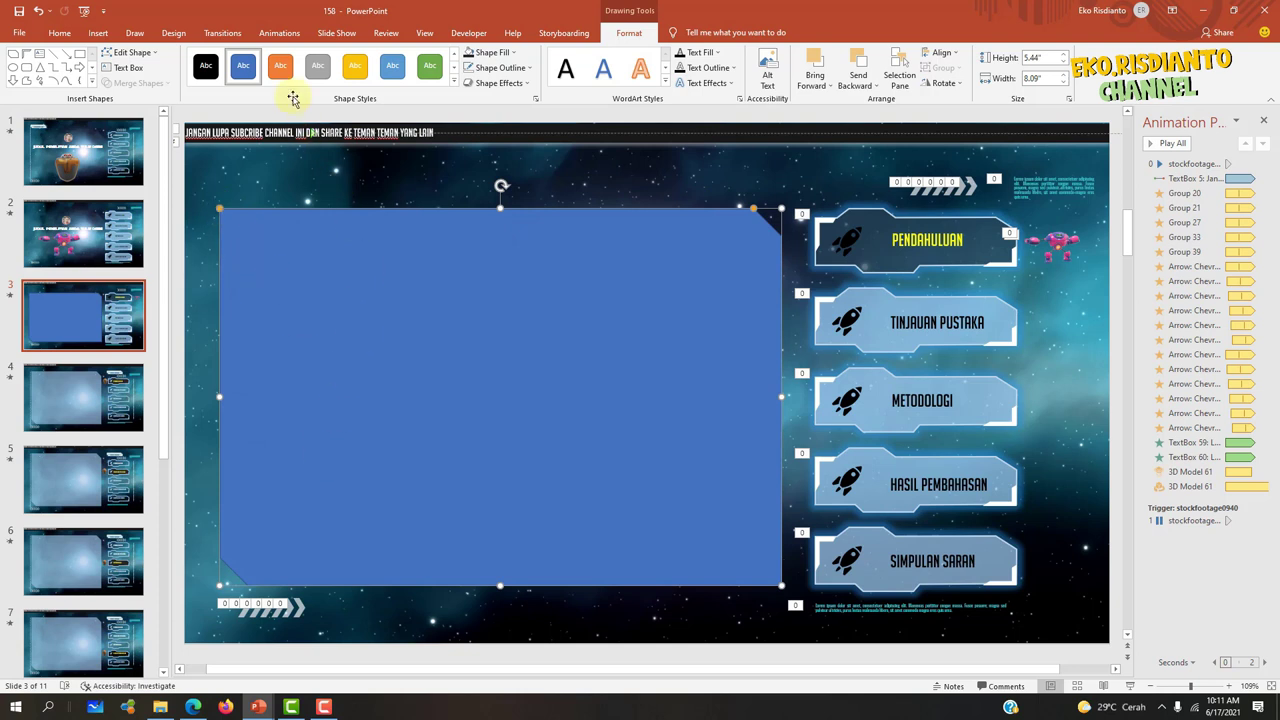
# - Remove the panel's outline and fill it light blue
pyautogui.click(481, 68)
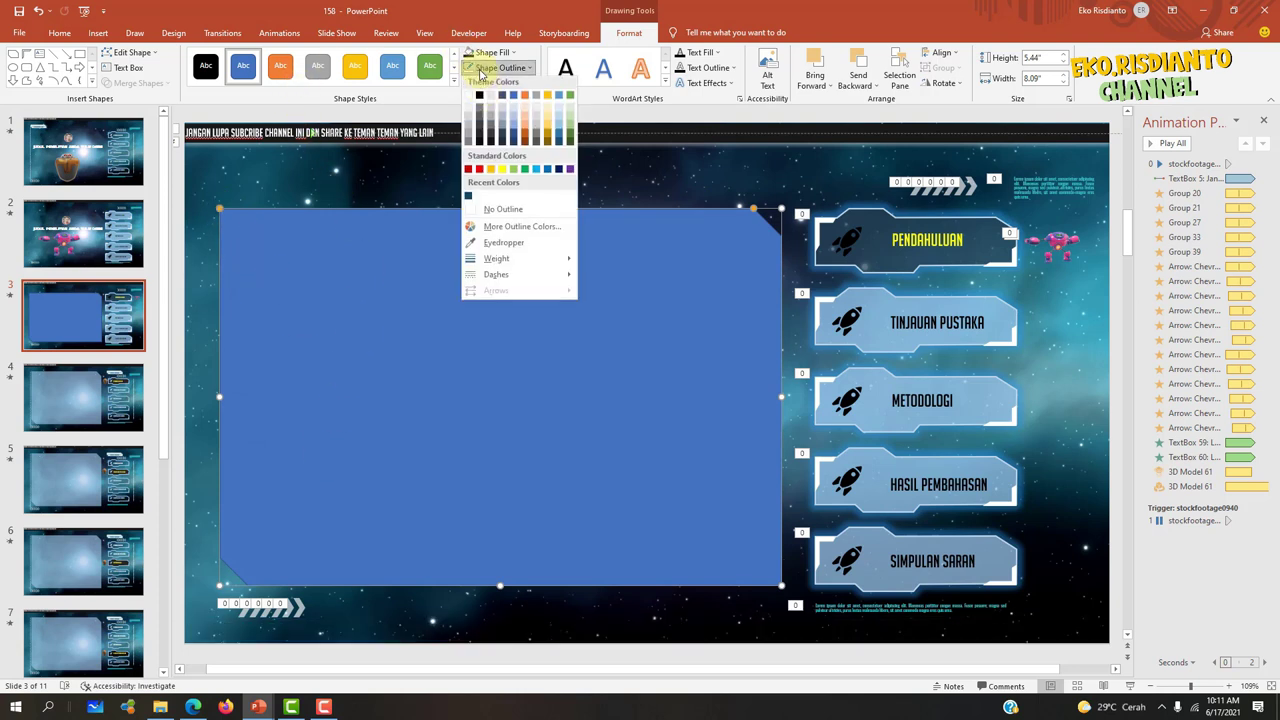
pyautogui.click(494, 209)
pyautogui.click(491, 52)
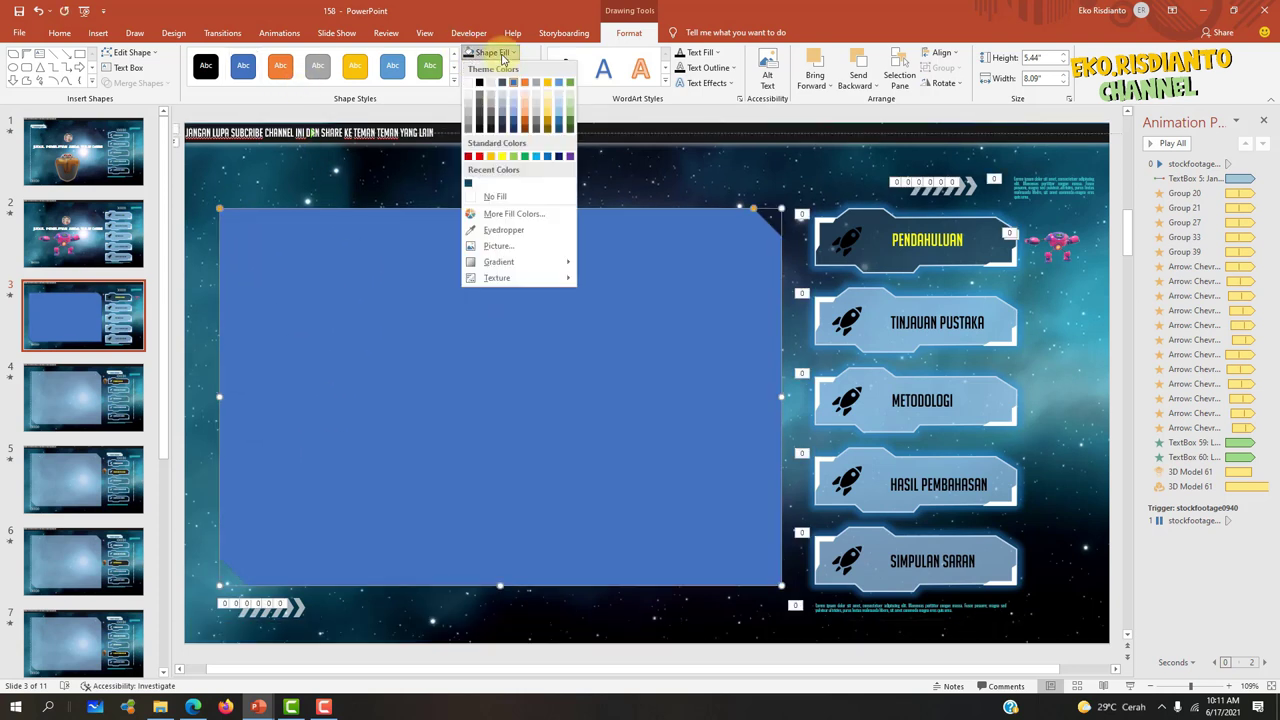
pyautogui.click(561, 105)
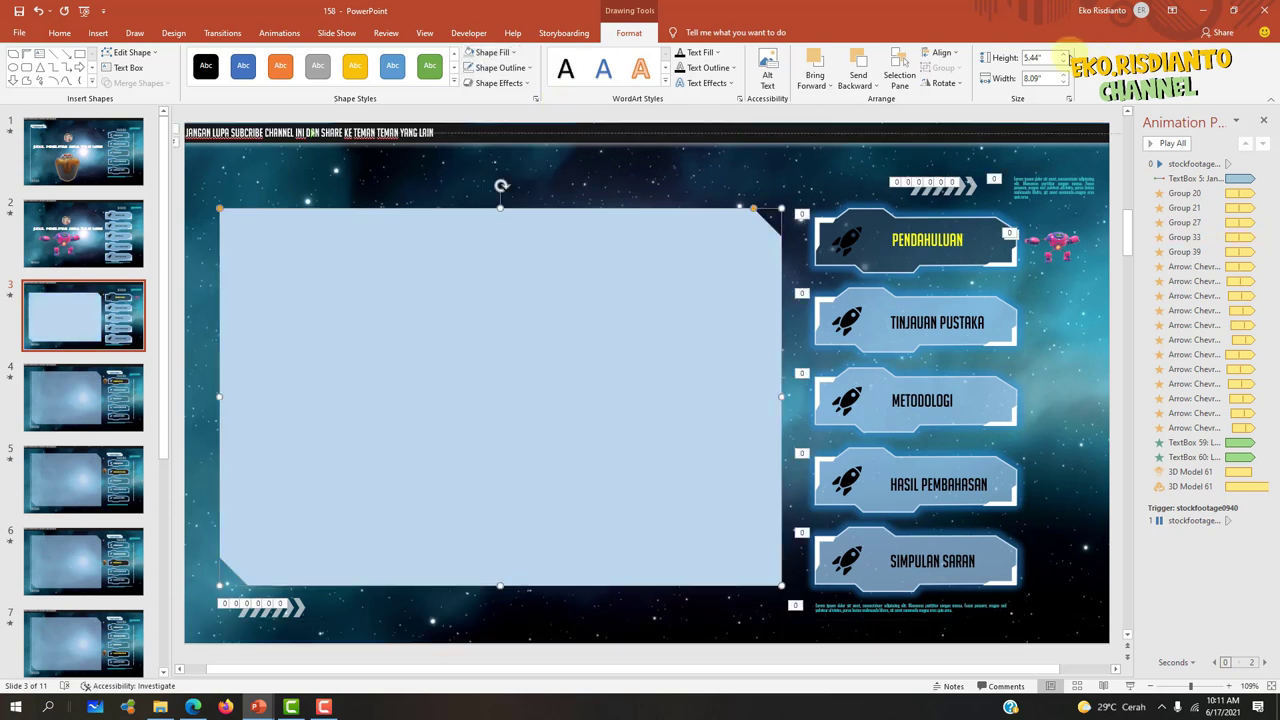
pyautogui.rightClick(620, 231)
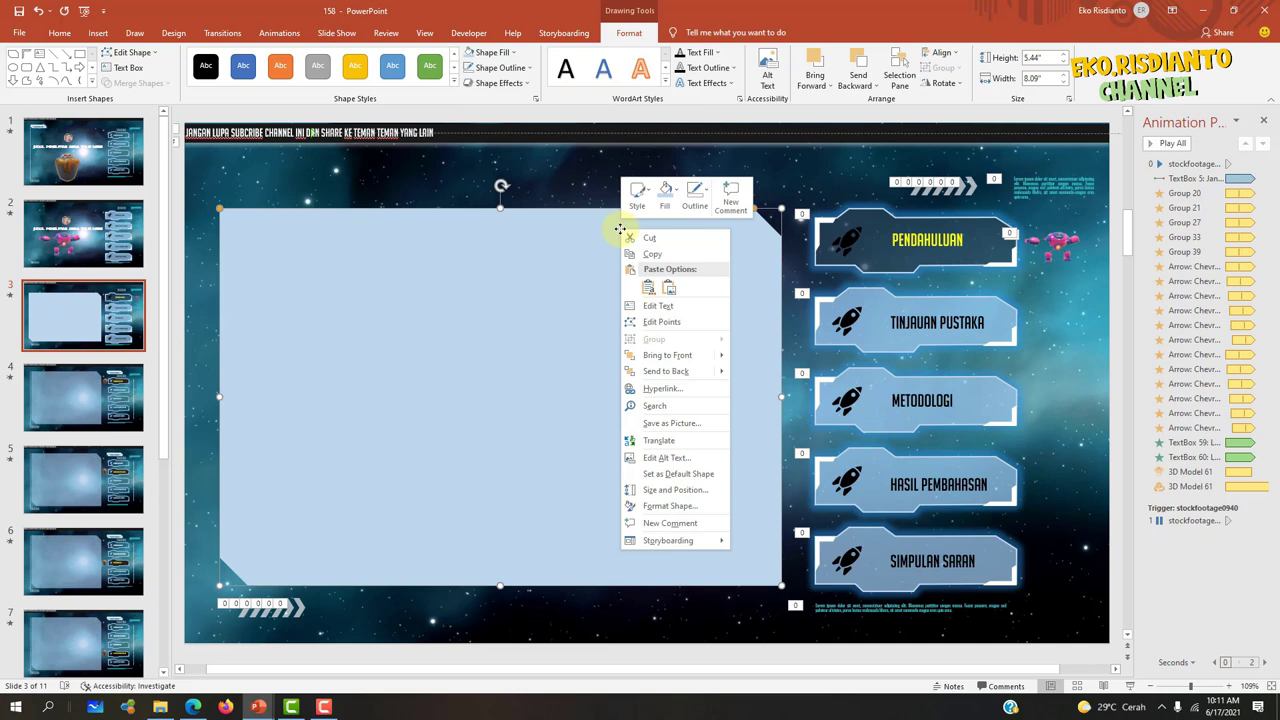
# - Set the panel's fill transparency to 30% and drag its top edge higher
pyautogui.click(716, 500)
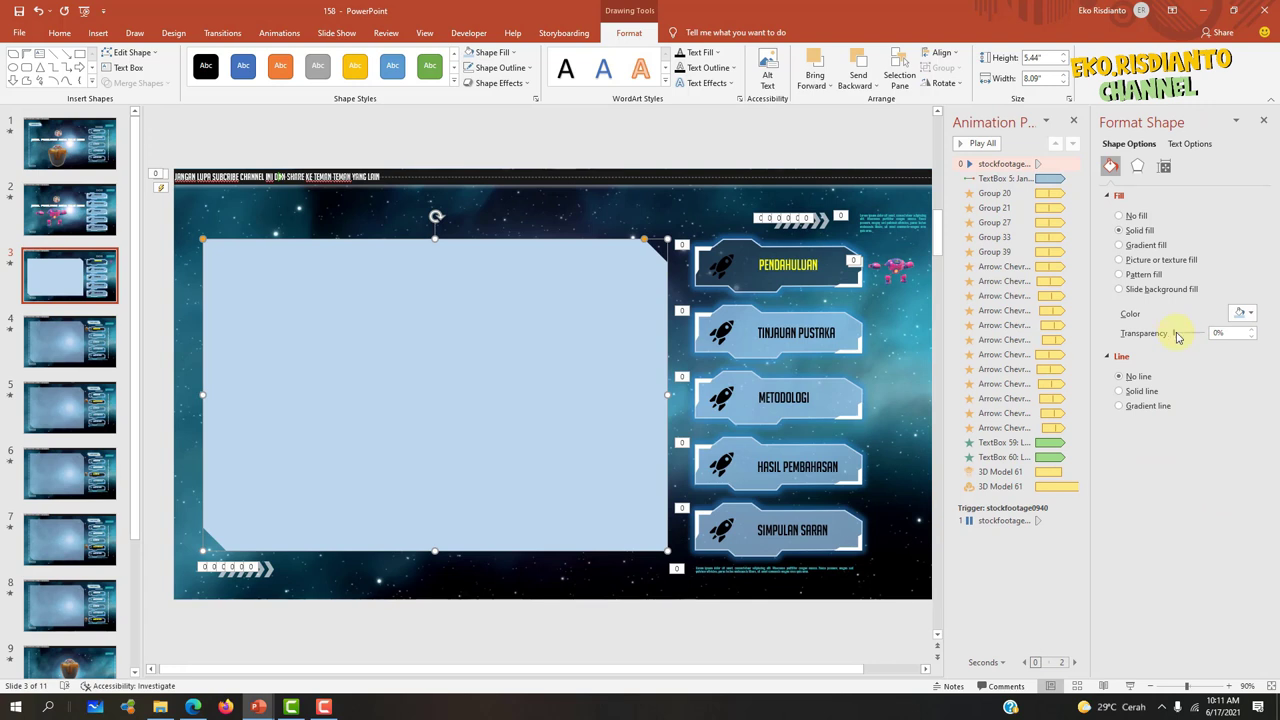
pyautogui.moveTo(1177, 335); pyautogui.dragTo(1186, 341)
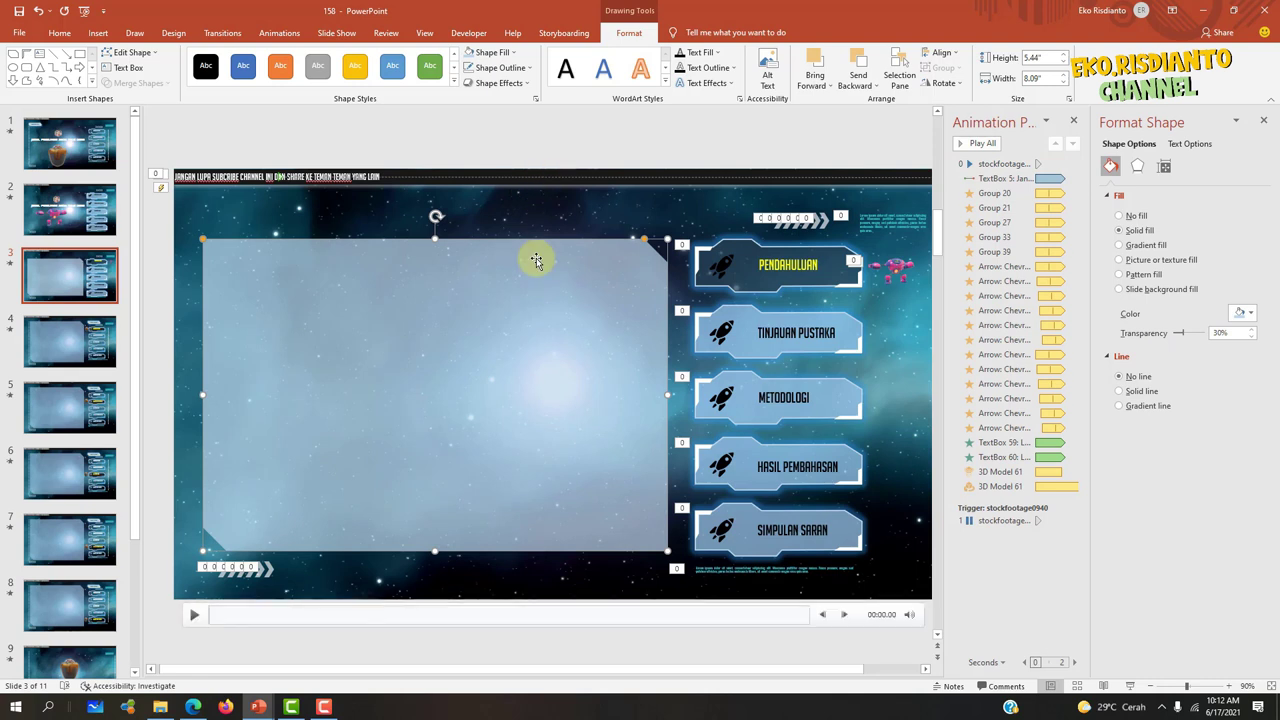
pyautogui.moveTo(435, 240); pyautogui.dragTo(436, 213)
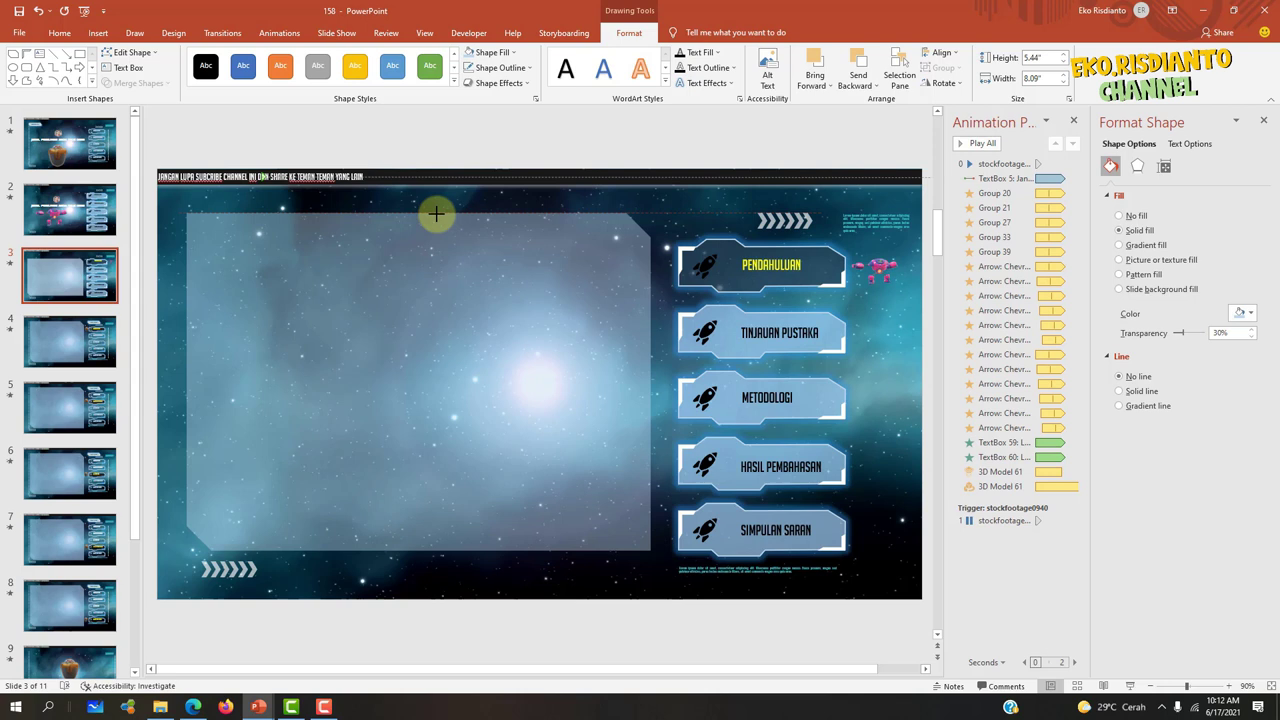
pyautogui.click(676, 146)
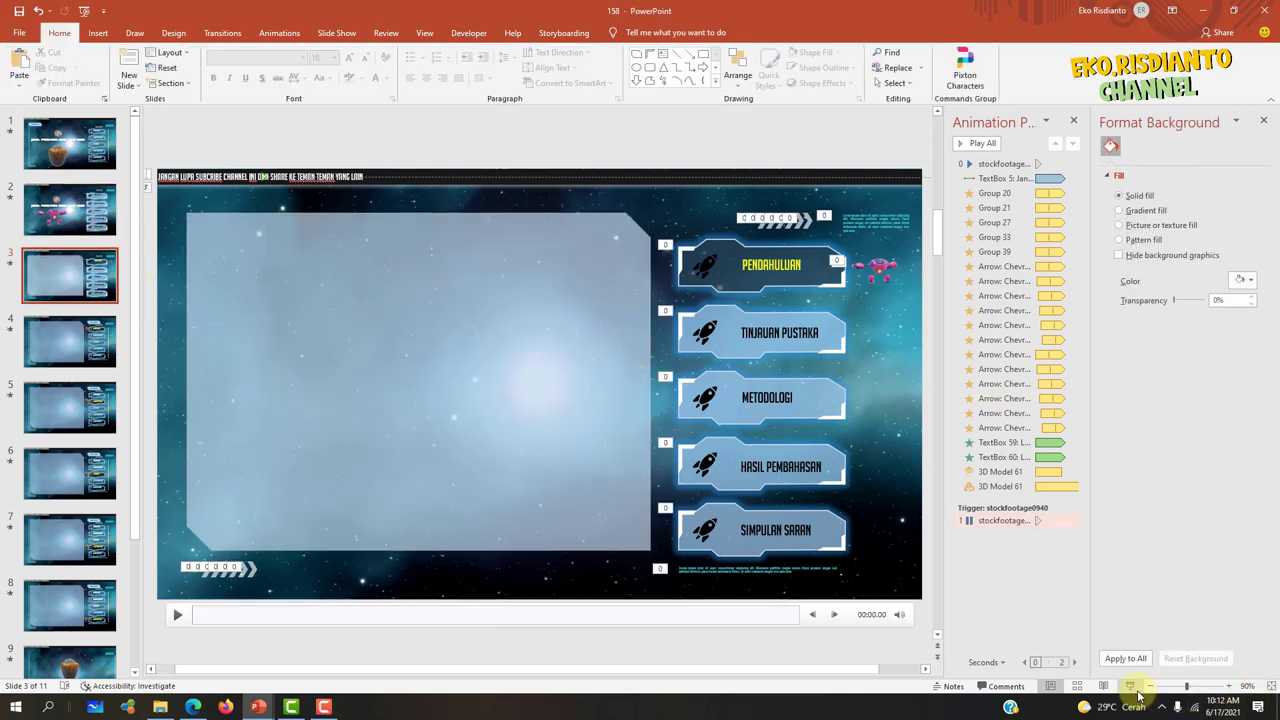
pyautogui.hotkey('shift', 'F5')
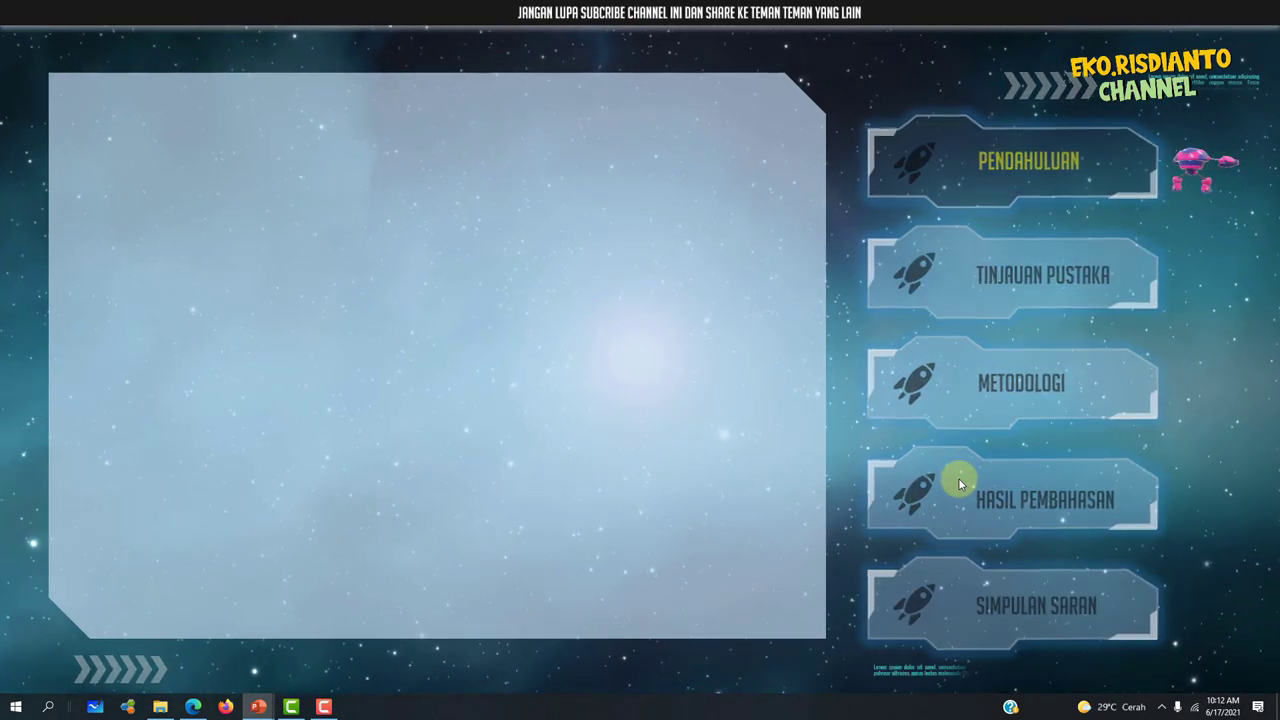
pyautogui.press('Escape')
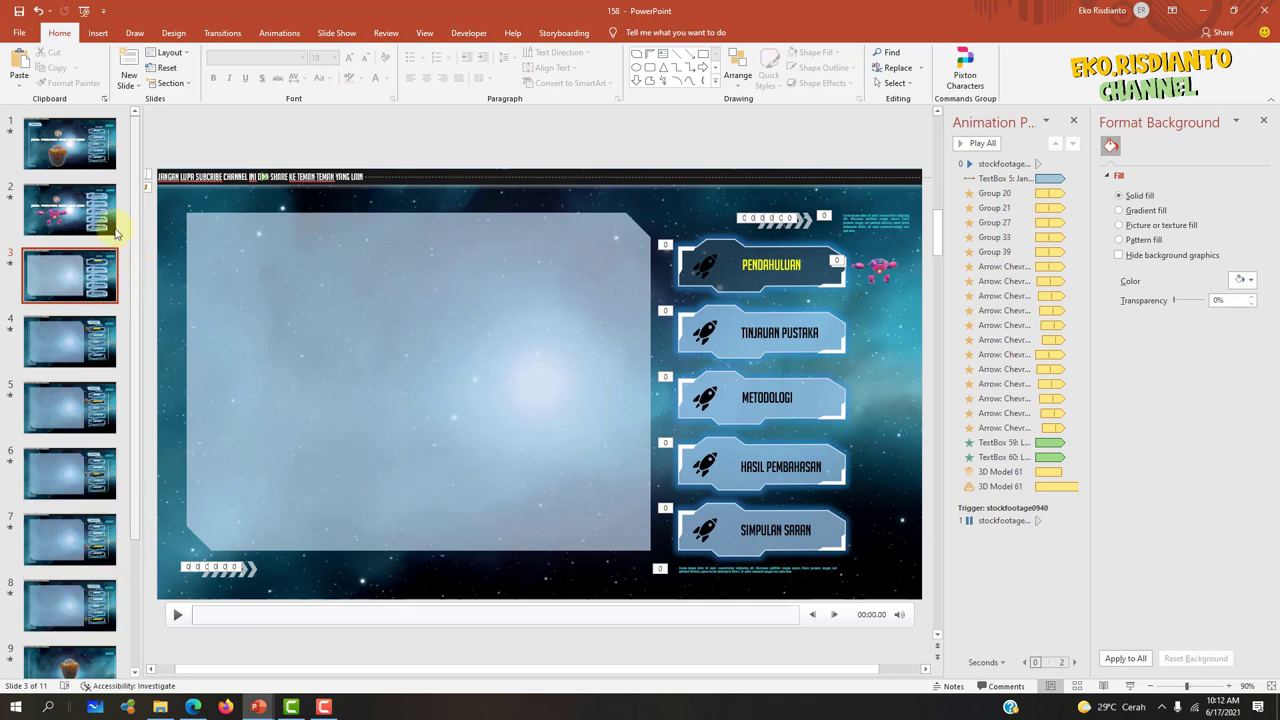
# - Close the side panes and duplicate slide 3 as a new slide 4
pyautogui.click(60, 278)
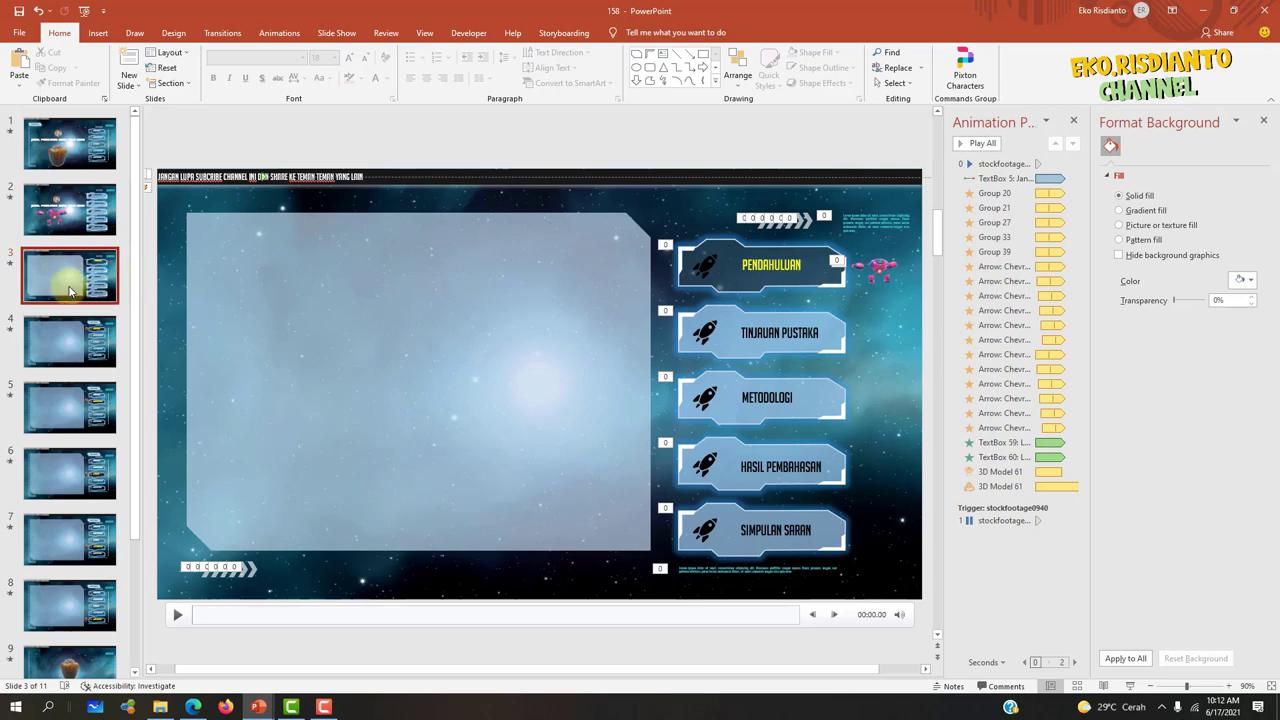
pyautogui.click(70, 290)
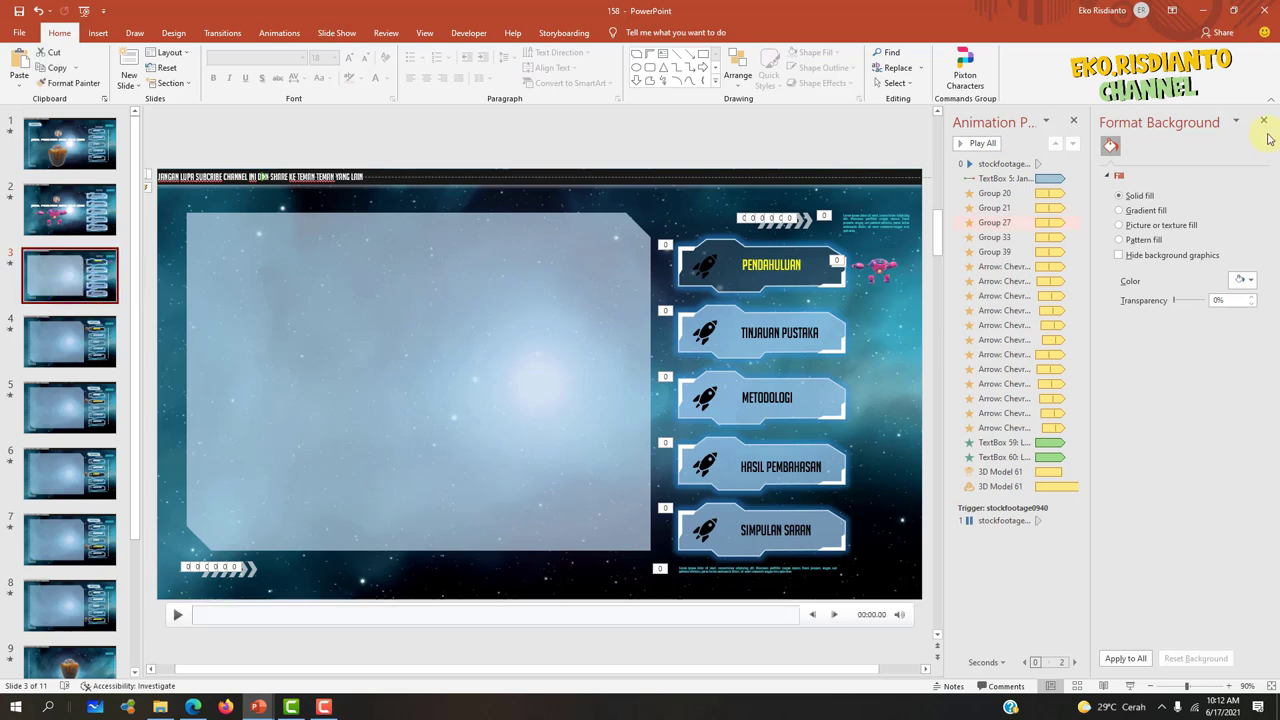
pyautogui.click(1264, 121)
pyautogui.click(1264, 122)
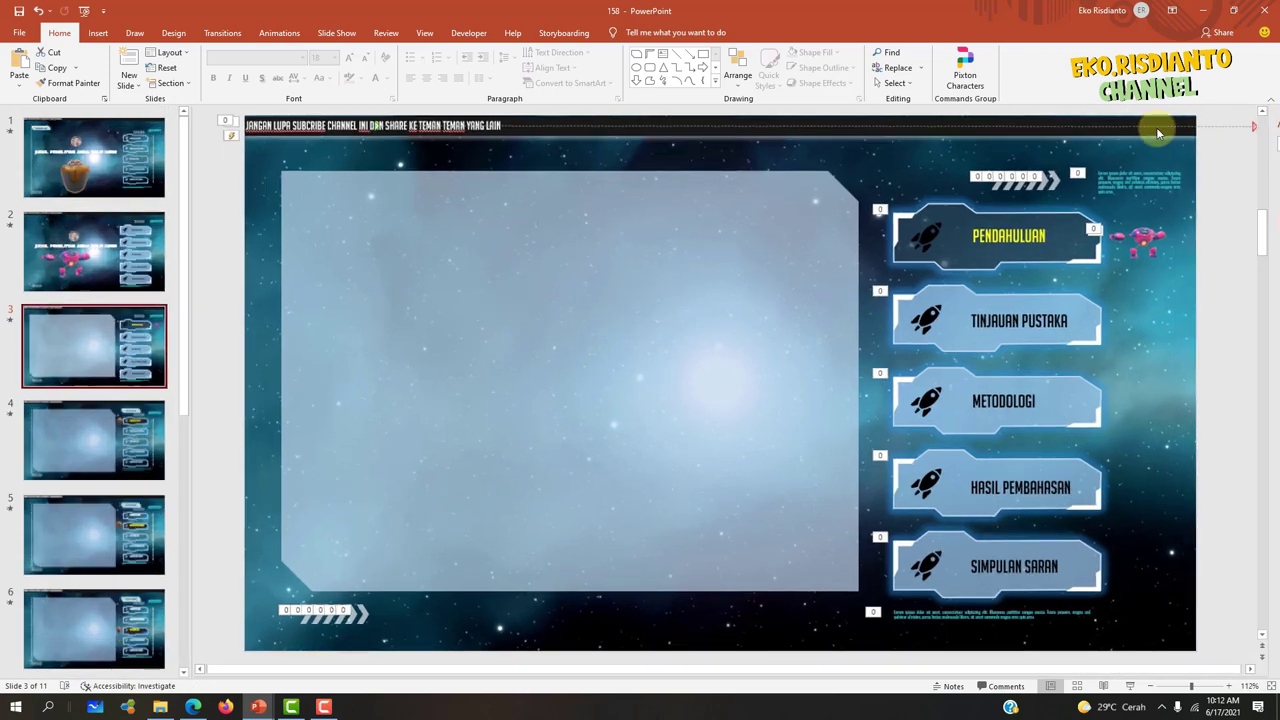
pyautogui.click(87, 360)
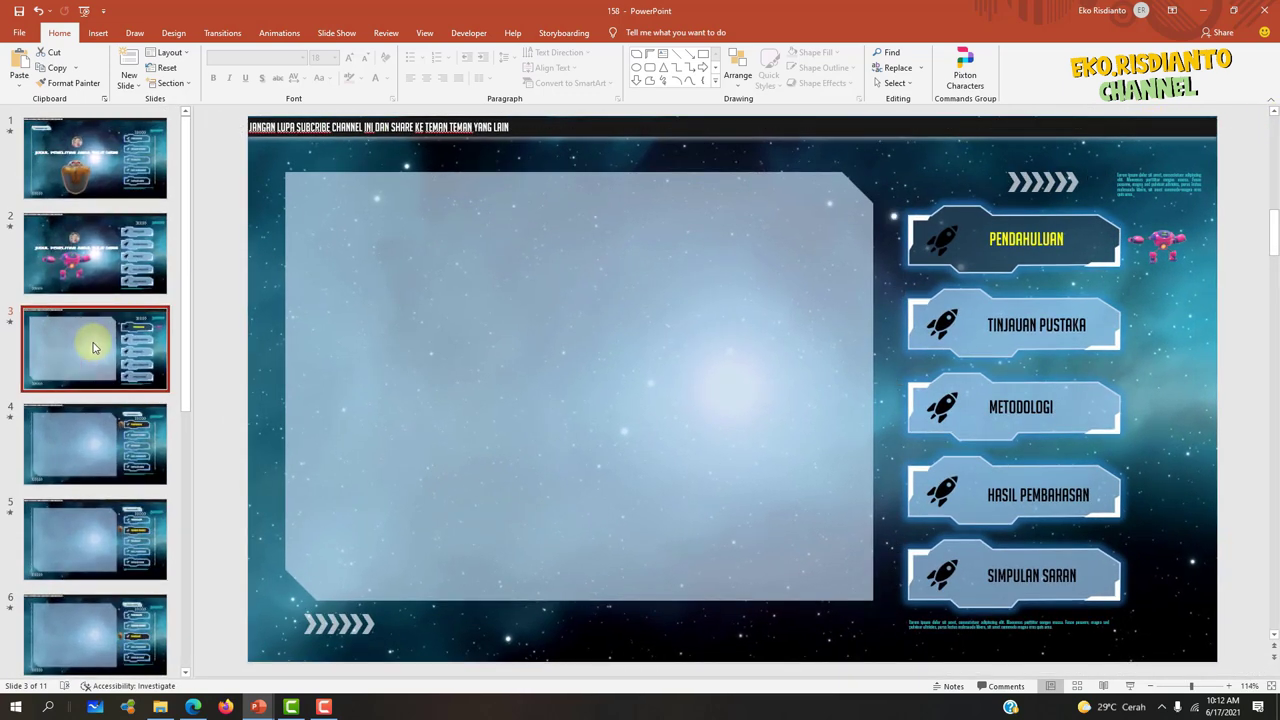
pyautogui.press('Home')
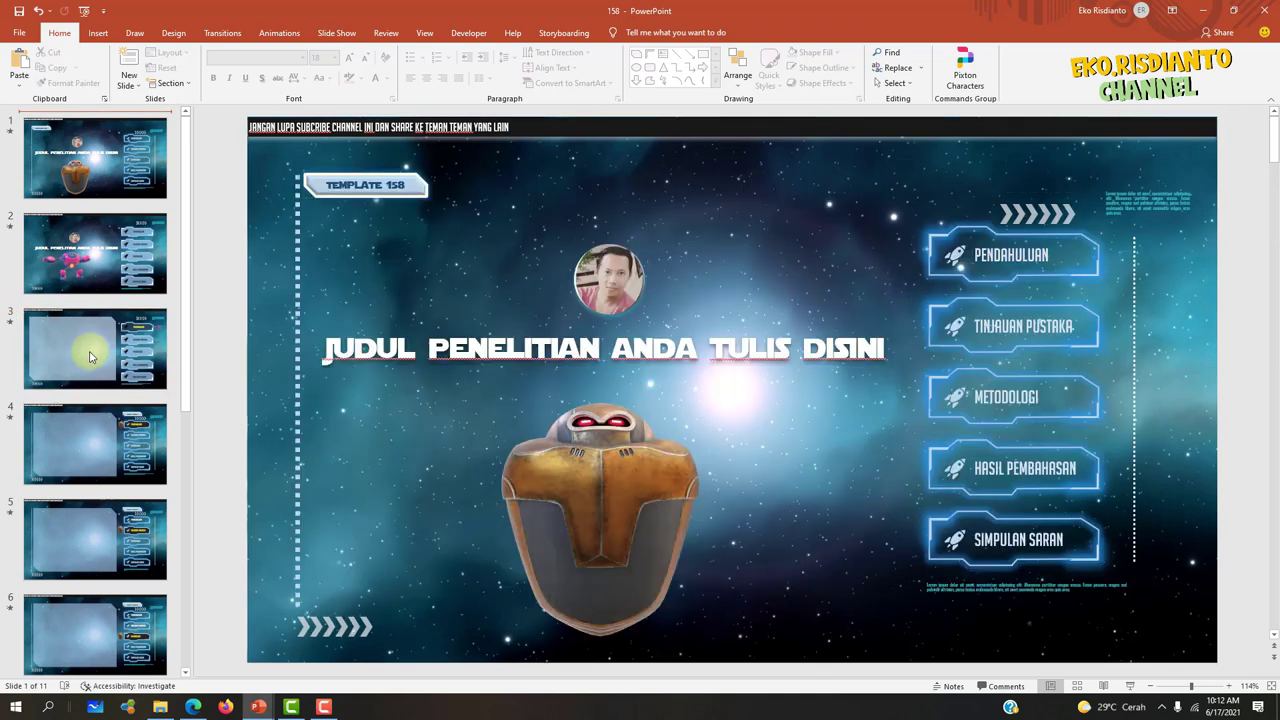
pyautogui.click(89, 357)
pyautogui.hotkey('ctrl', 'd')
pyautogui.click(94, 434)
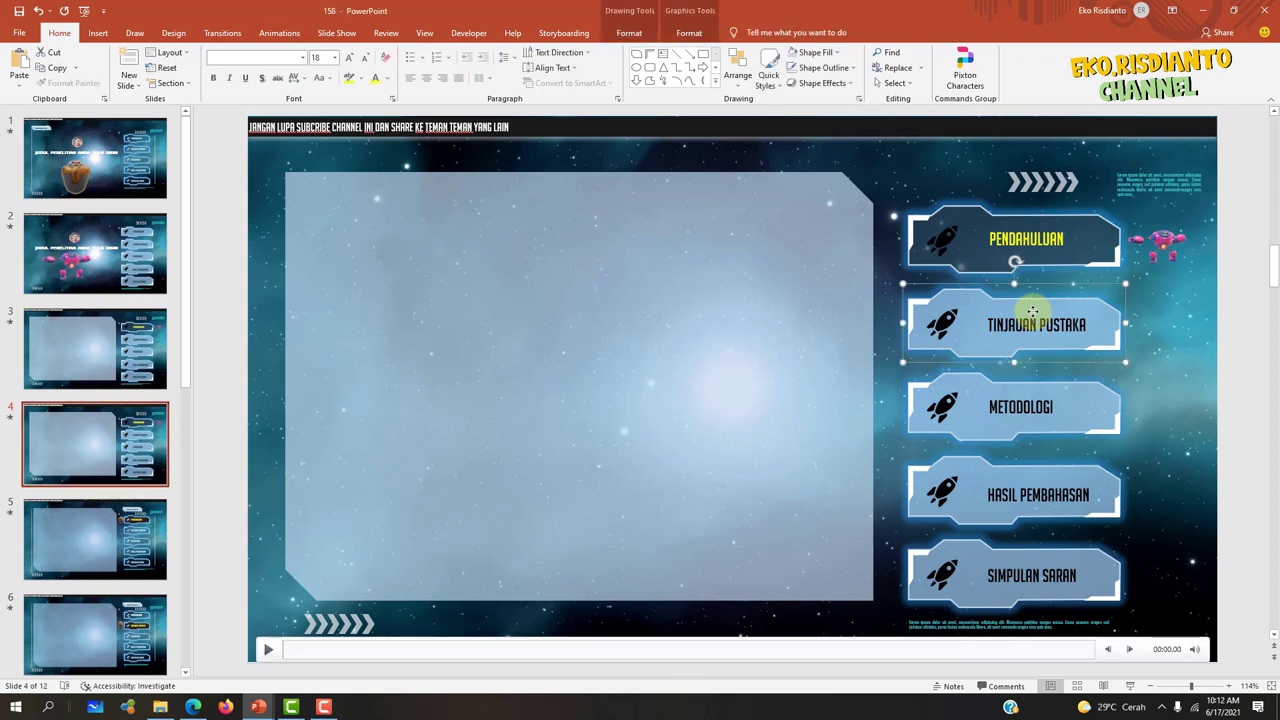
# - Adjust the PENDAHULUAN button's formatting on slide 4 via Format Shape, keeping its fill opacity
pyautogui.click(1101, 237)
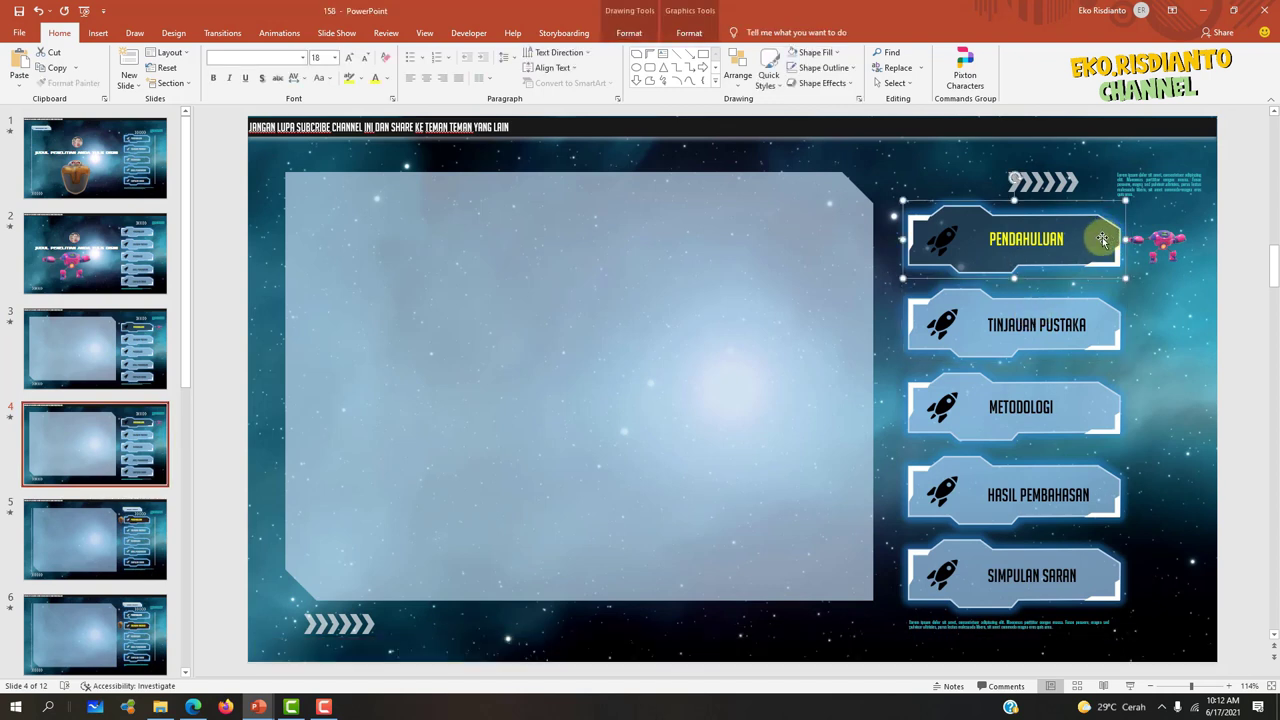
pyautogui.rightClick(1082, 234)
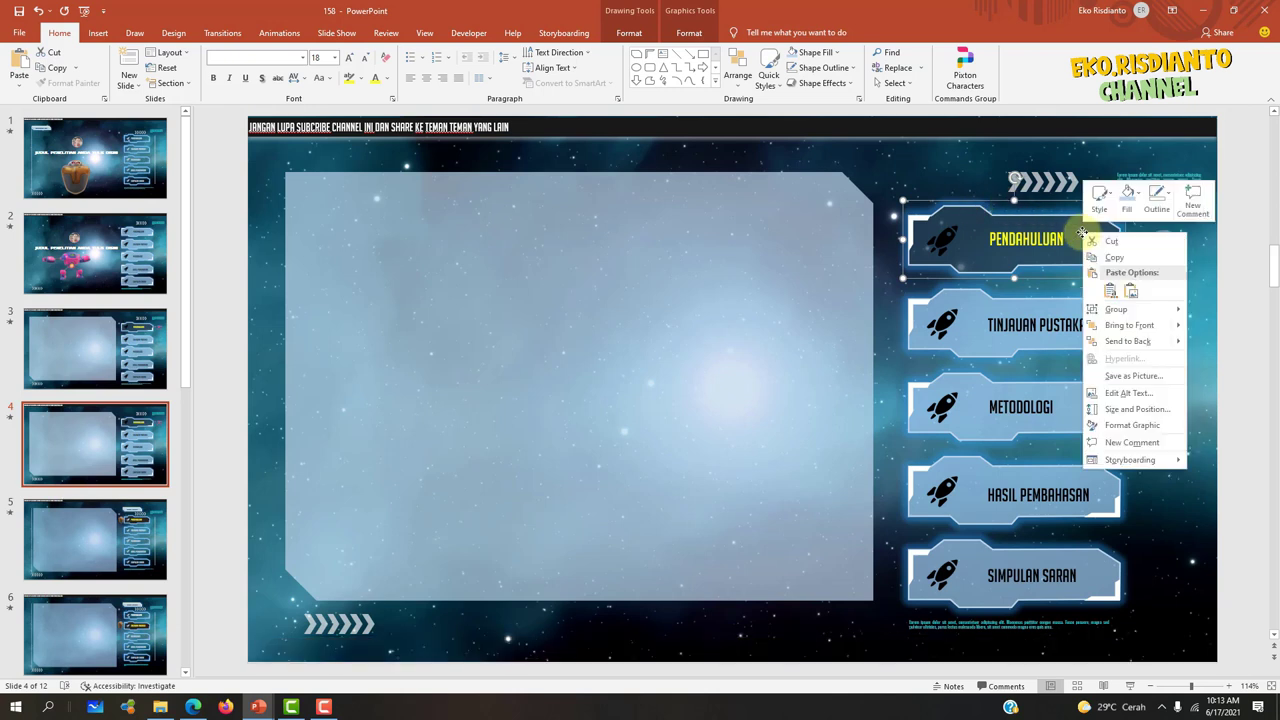
pyautogui.click(1008, 230)
pyautogui.click(1010, 235)
pyautogui.click(1108, 229)
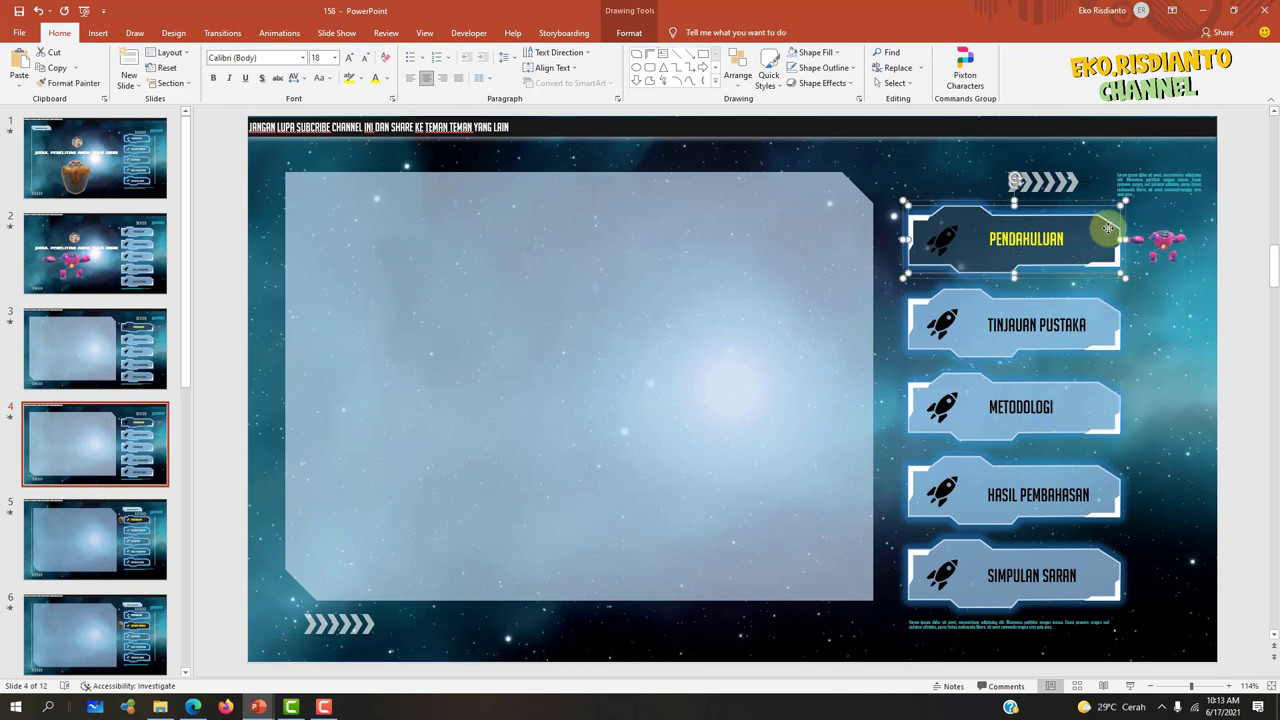
pyautogui.rightClick(1108, 229)
pyautogui.click(1166, 470)
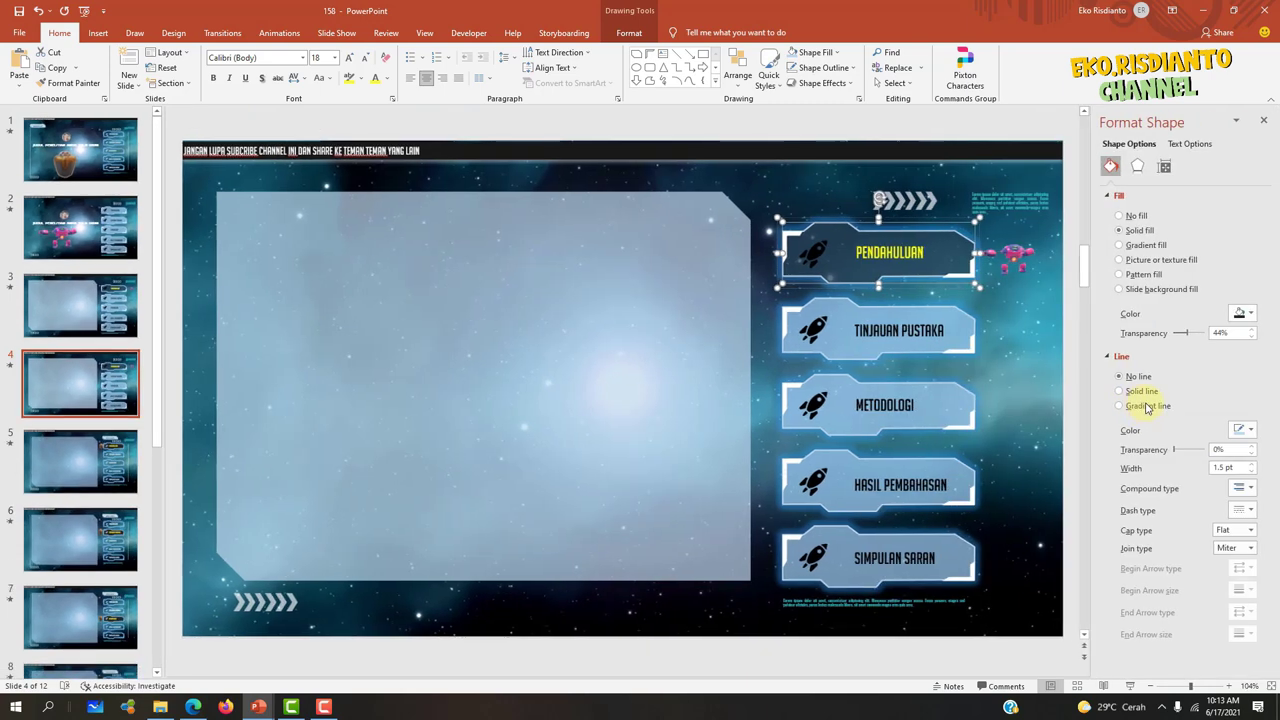
pyautogui.moveTo(1187, 335); pyautogui.dragTo(1160, 340)
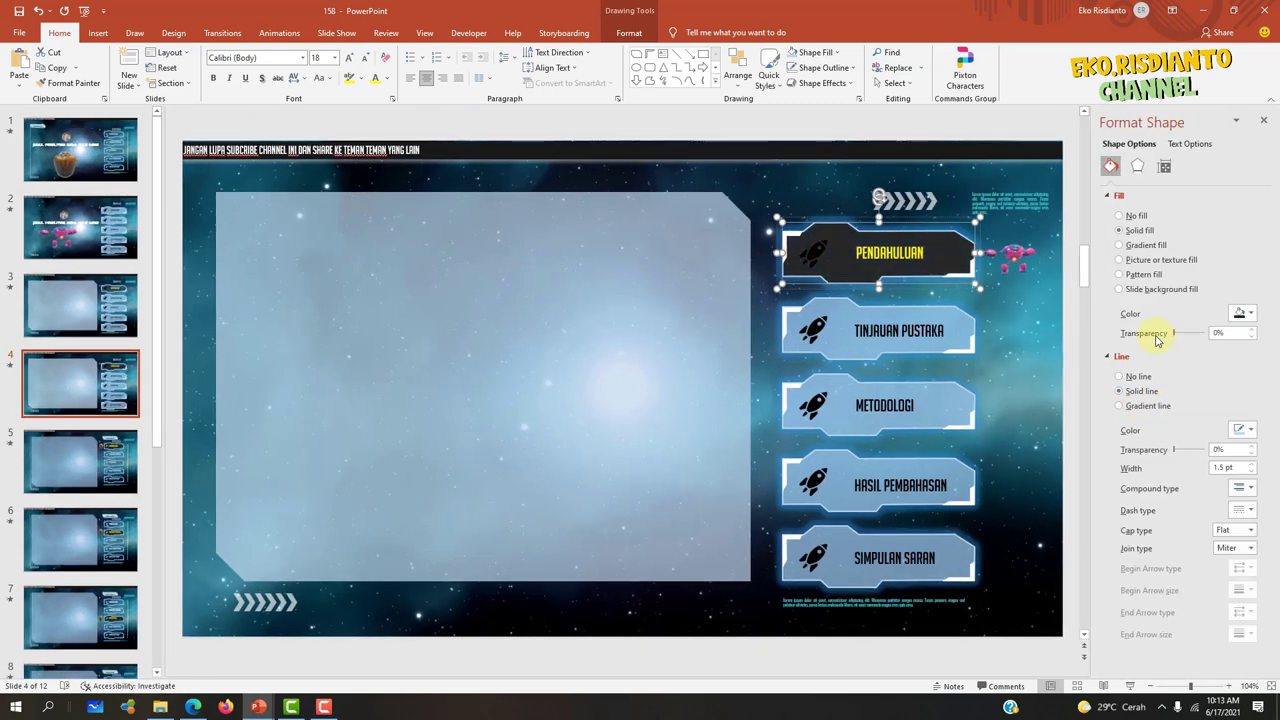
pyautogui.hotkey('ctrl', 'z')
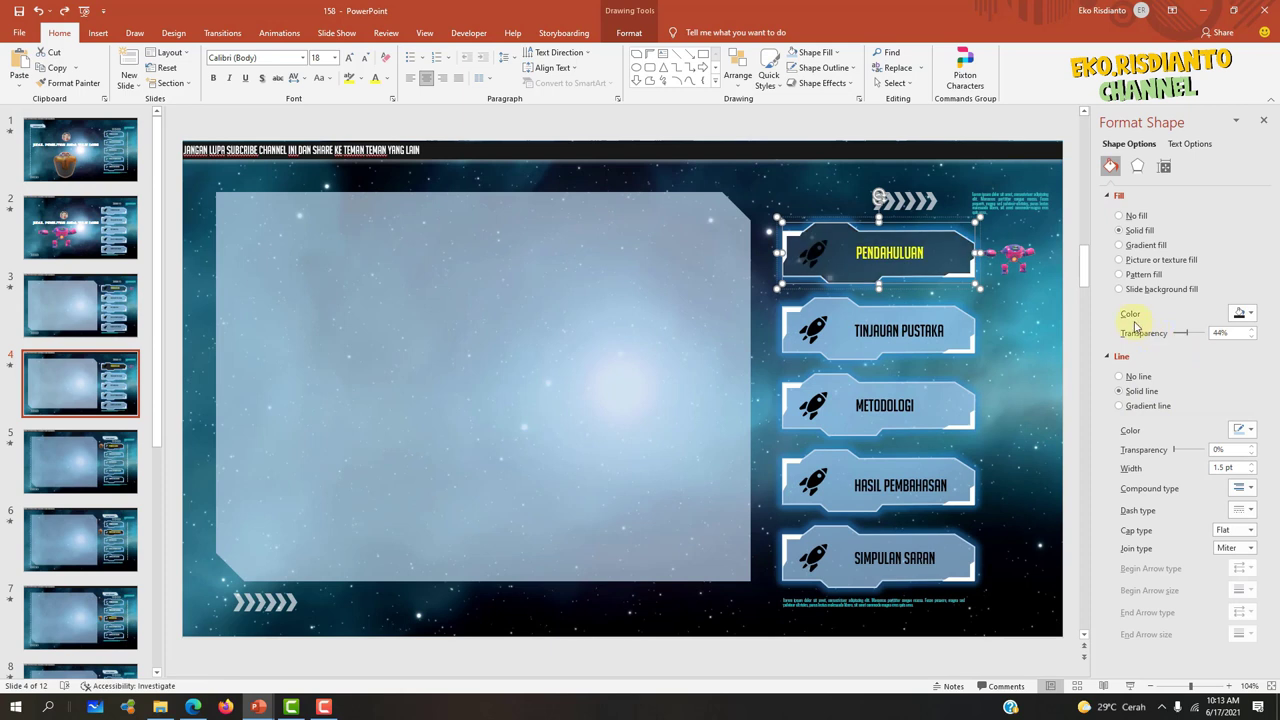
pyautogui.click(629, 32)
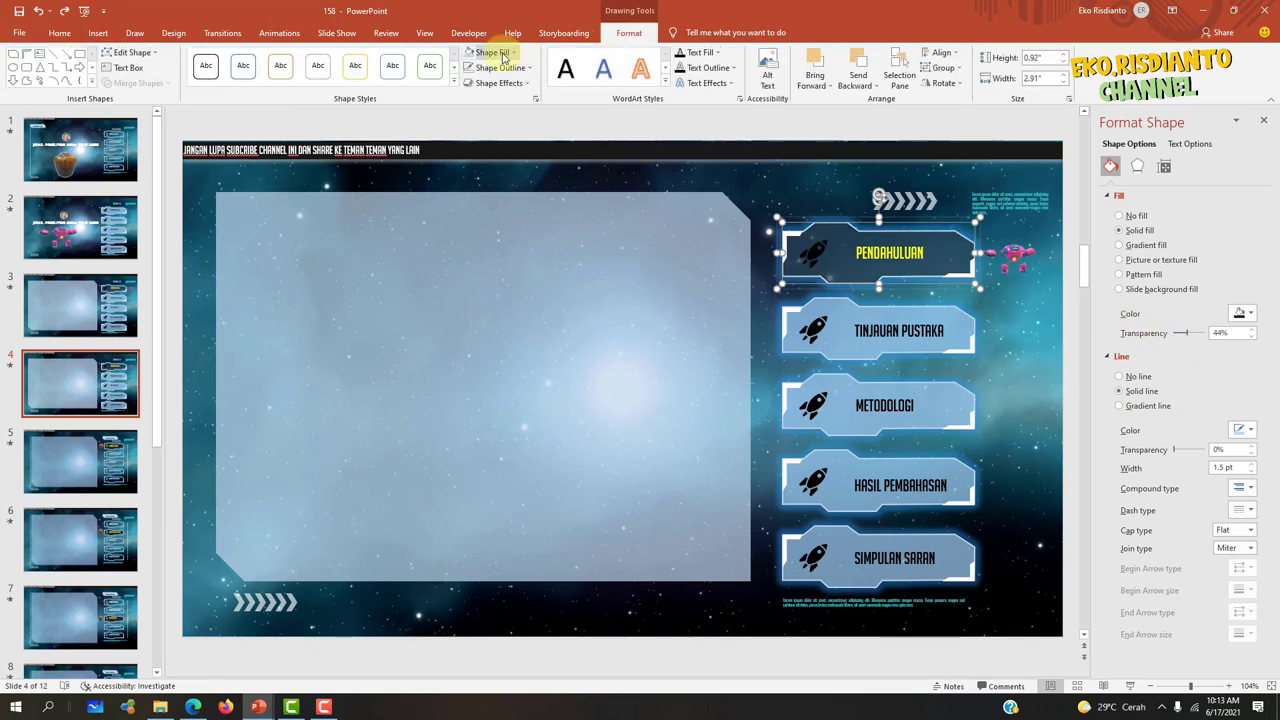
pyautogui.moveTo(861, 311)
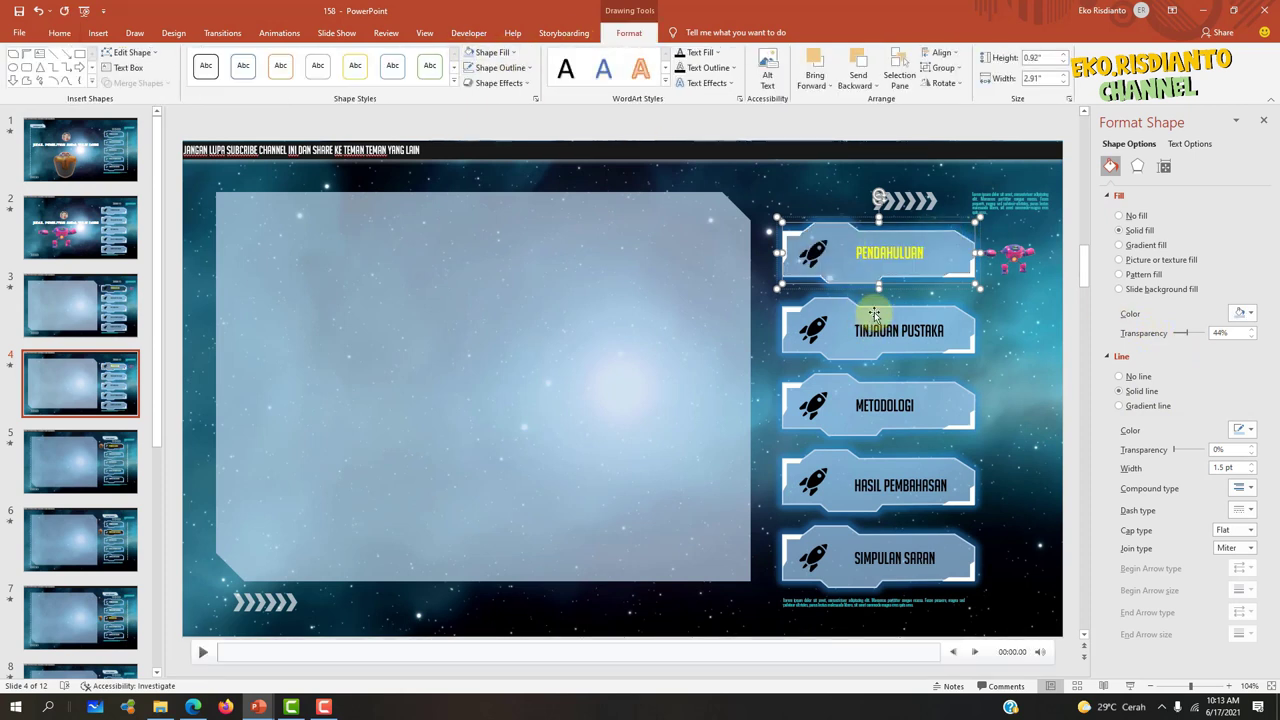
pyautogui.click(888, 255)
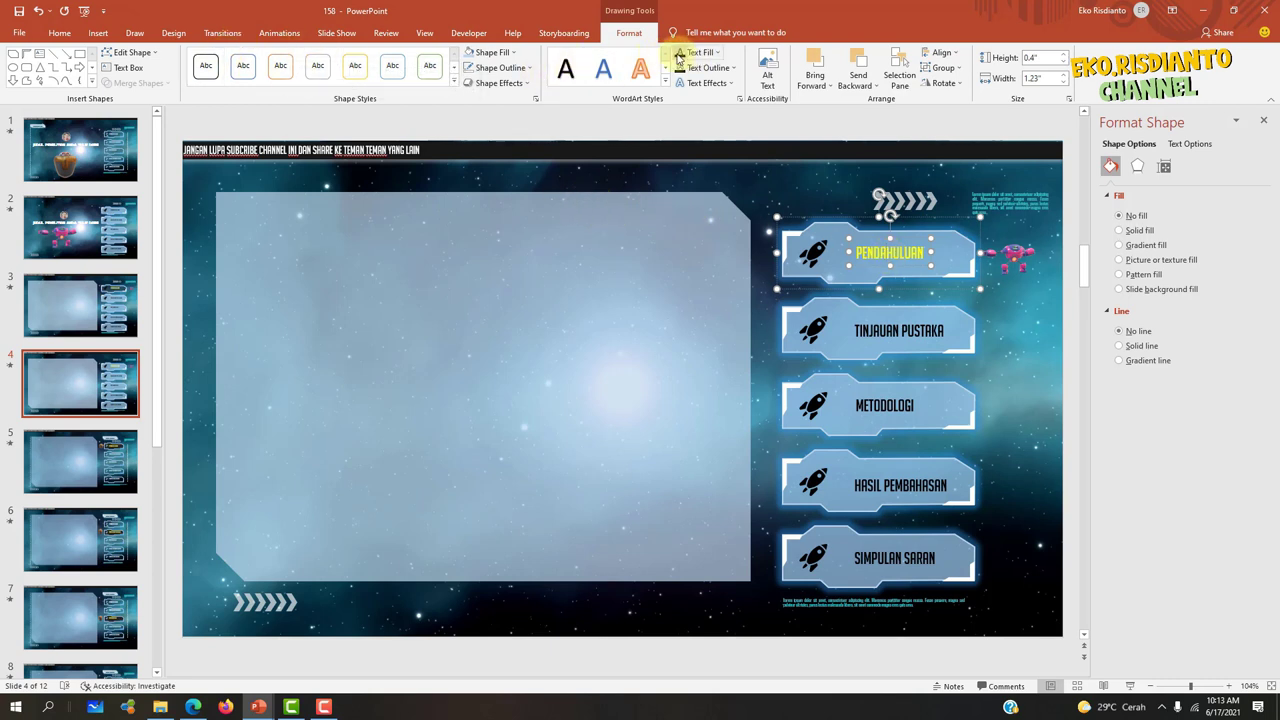
# - Give the TINJAUAN PUSTAKA button a dark fill and yellow label text
pyautogui.click(858, 318)
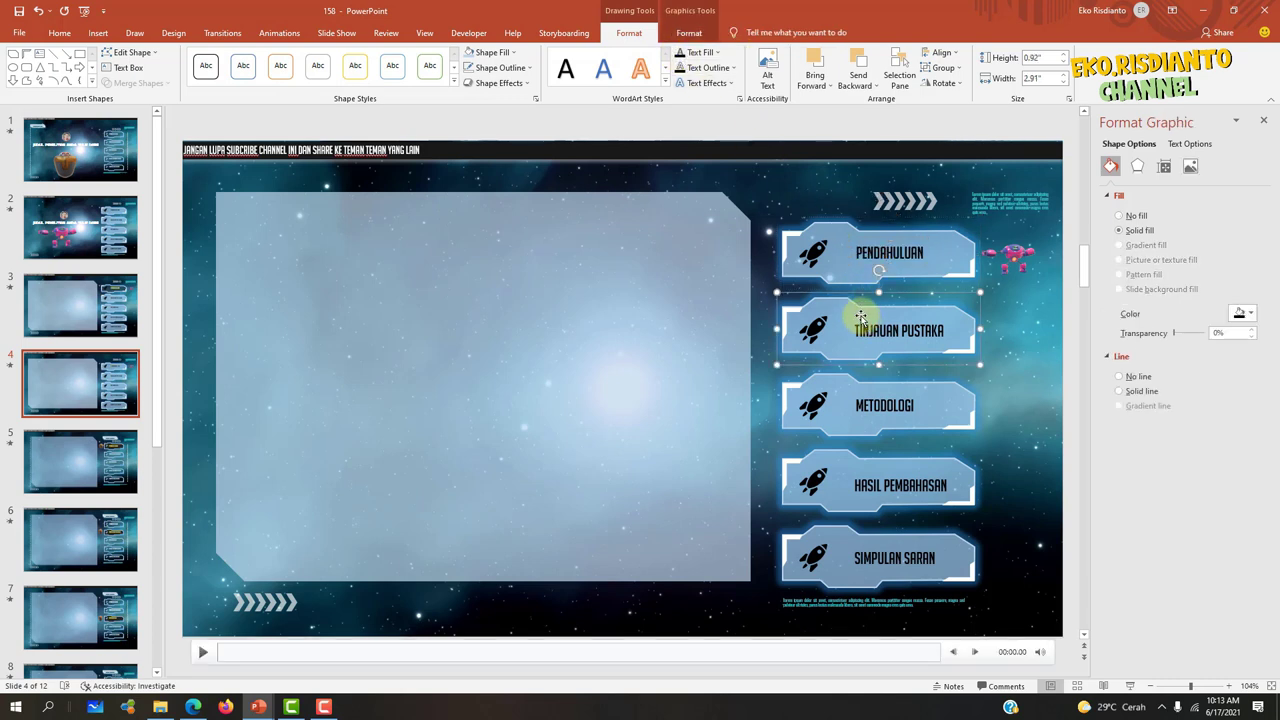
pyautogui.click(866, 316)
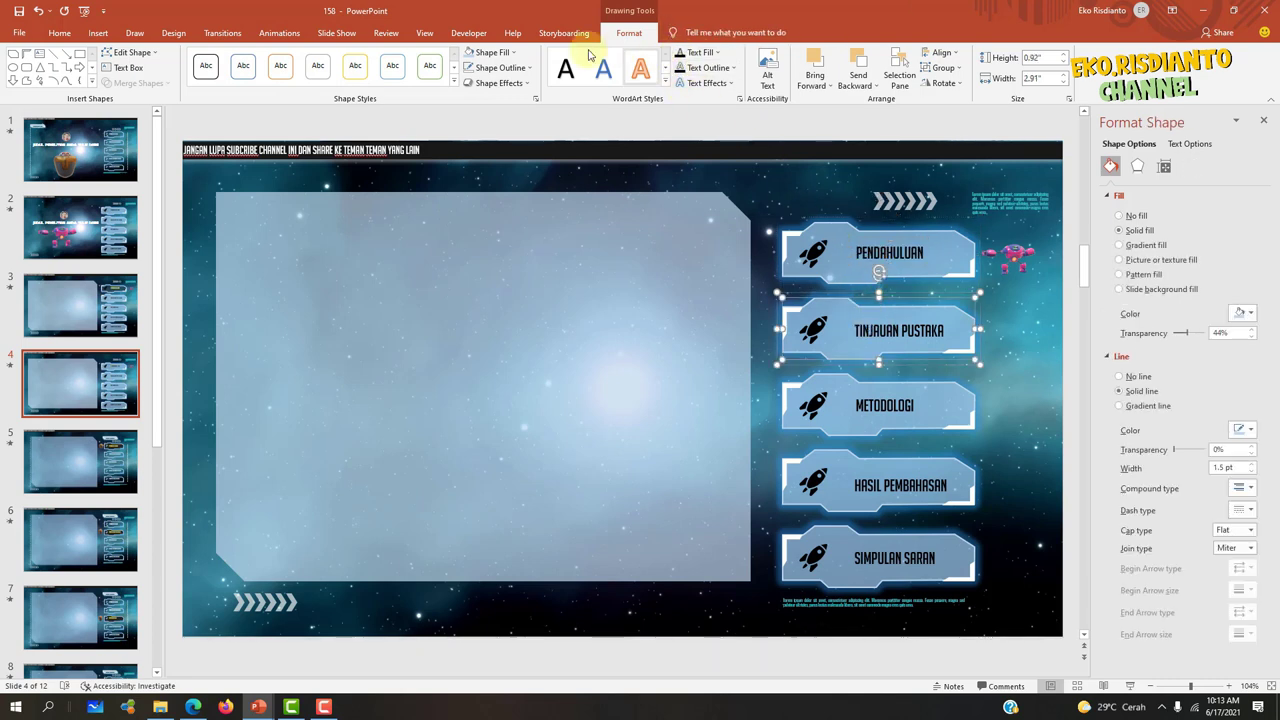
pyautogui.click(492, 52)
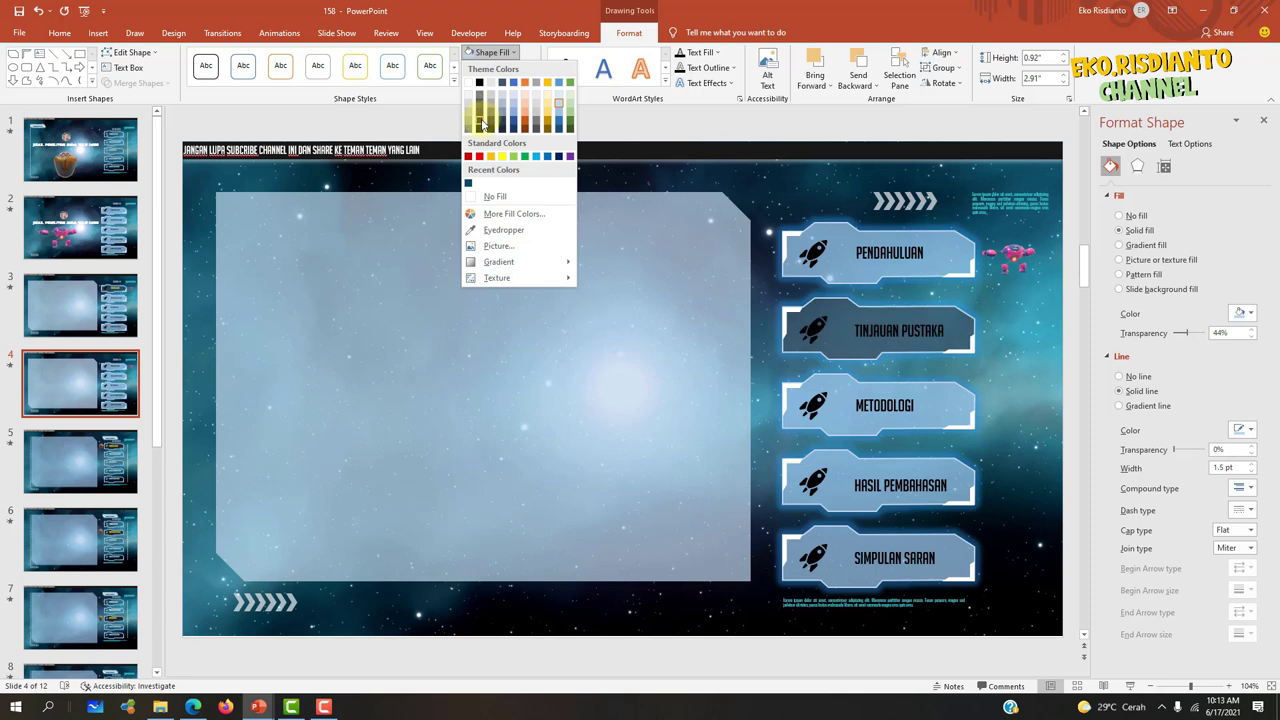
pyautogui.click(480, 120)
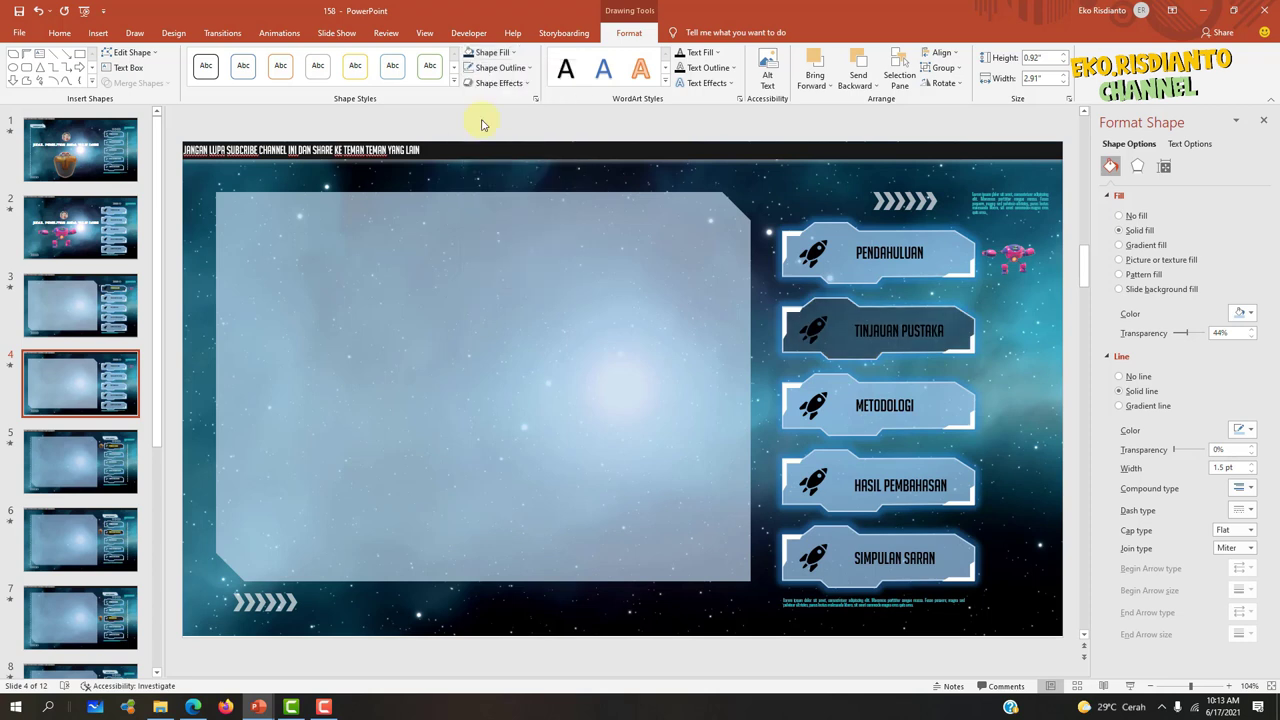
pyautogui.click(857, 323)
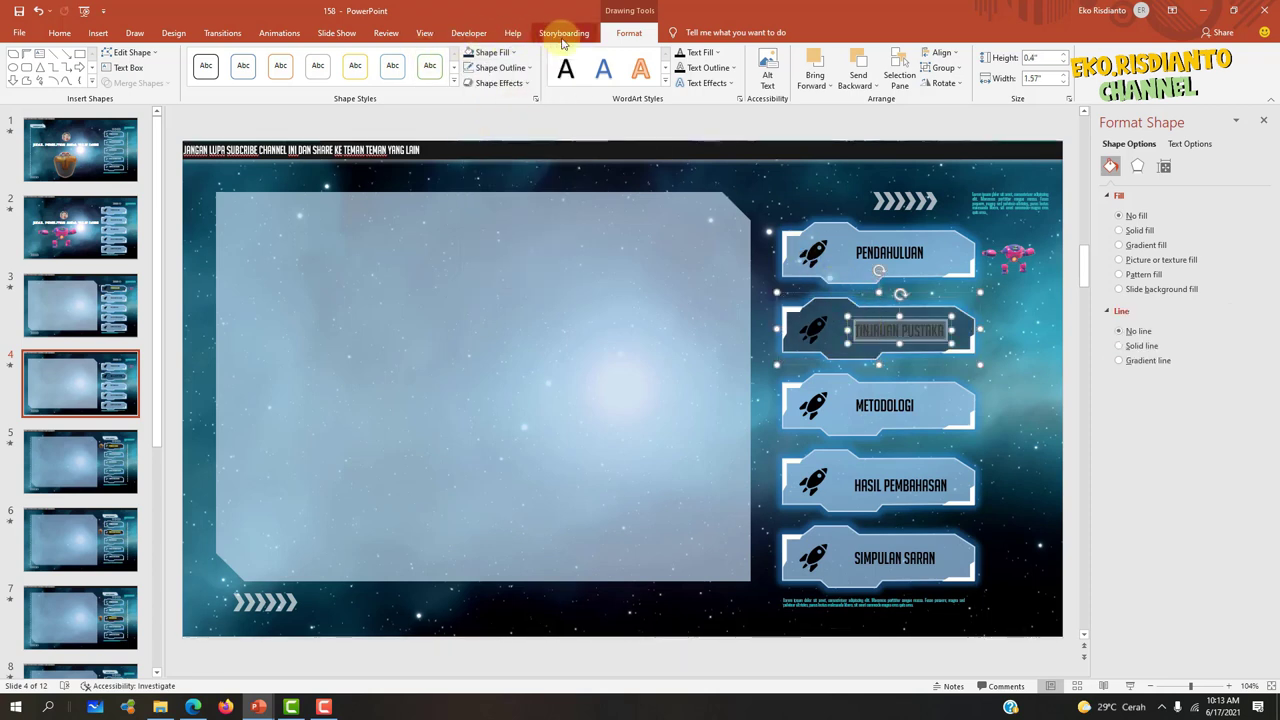
pyautogui.click(702, 54)
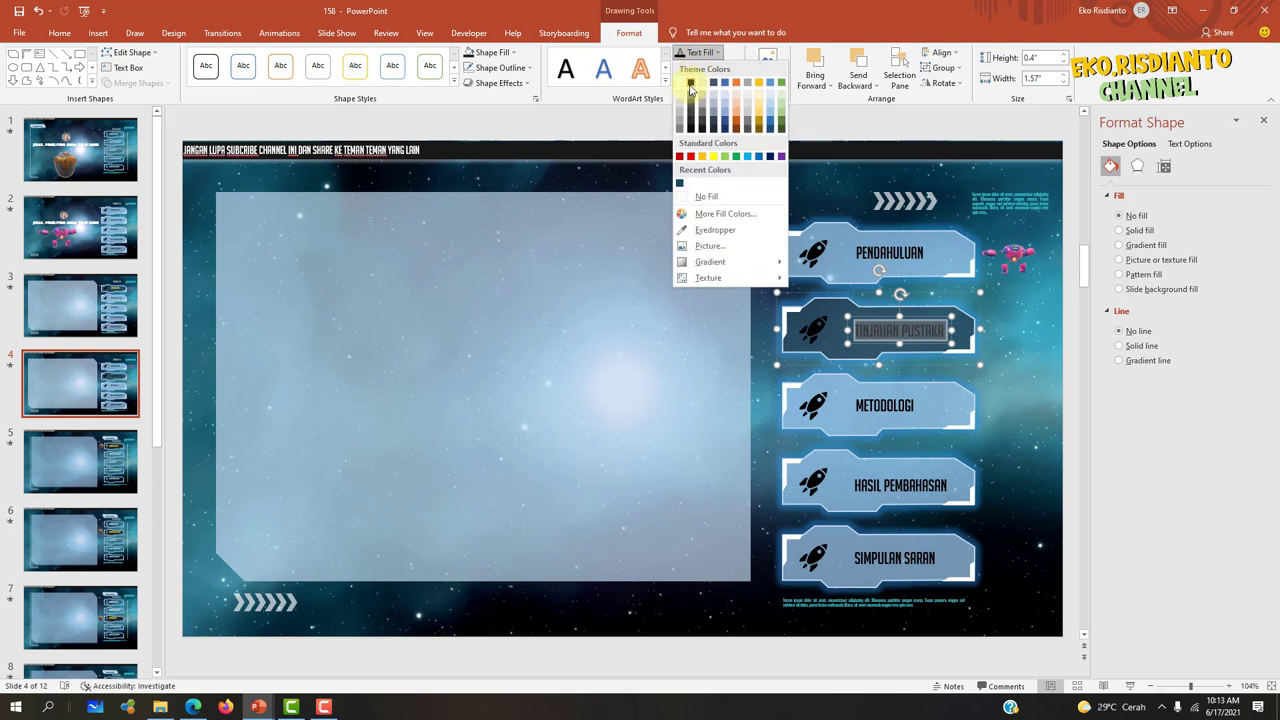
pyautogui.click(713, 156)
pyautogui.click(1035, 310)
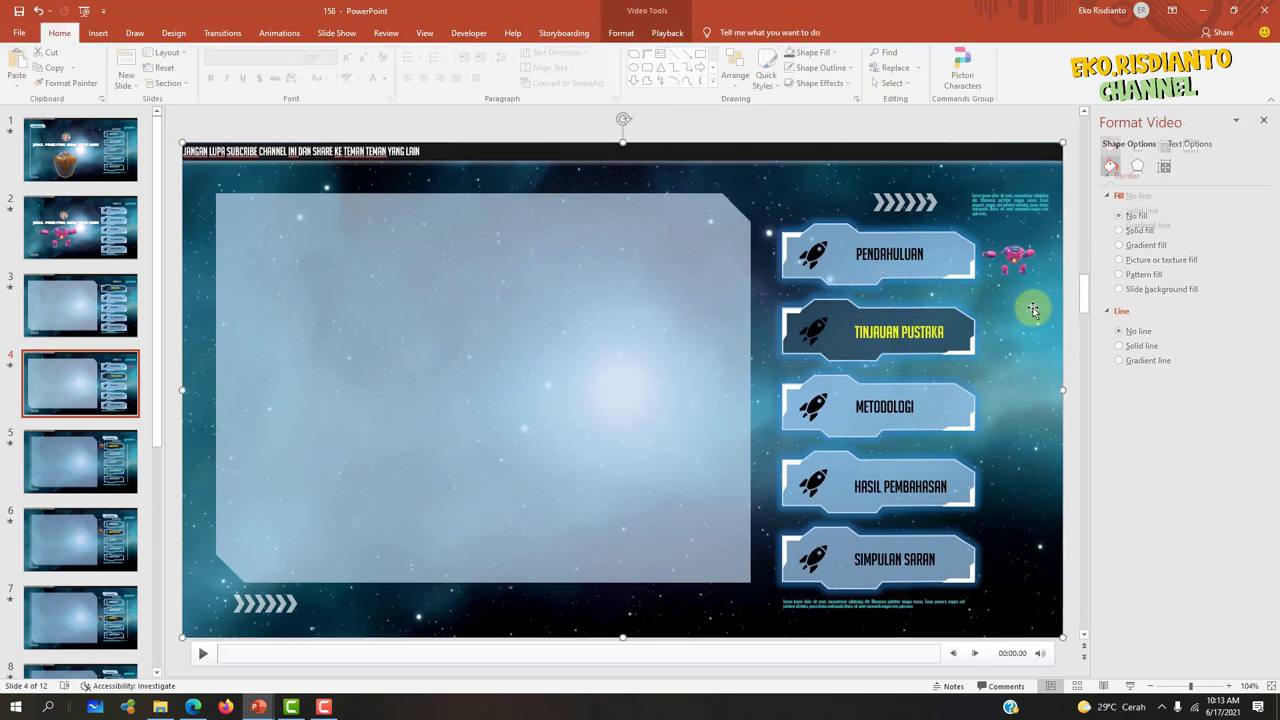
# - Check the robot's placement on slide 4 against slide 3
pyautogui.click(1008, 262)
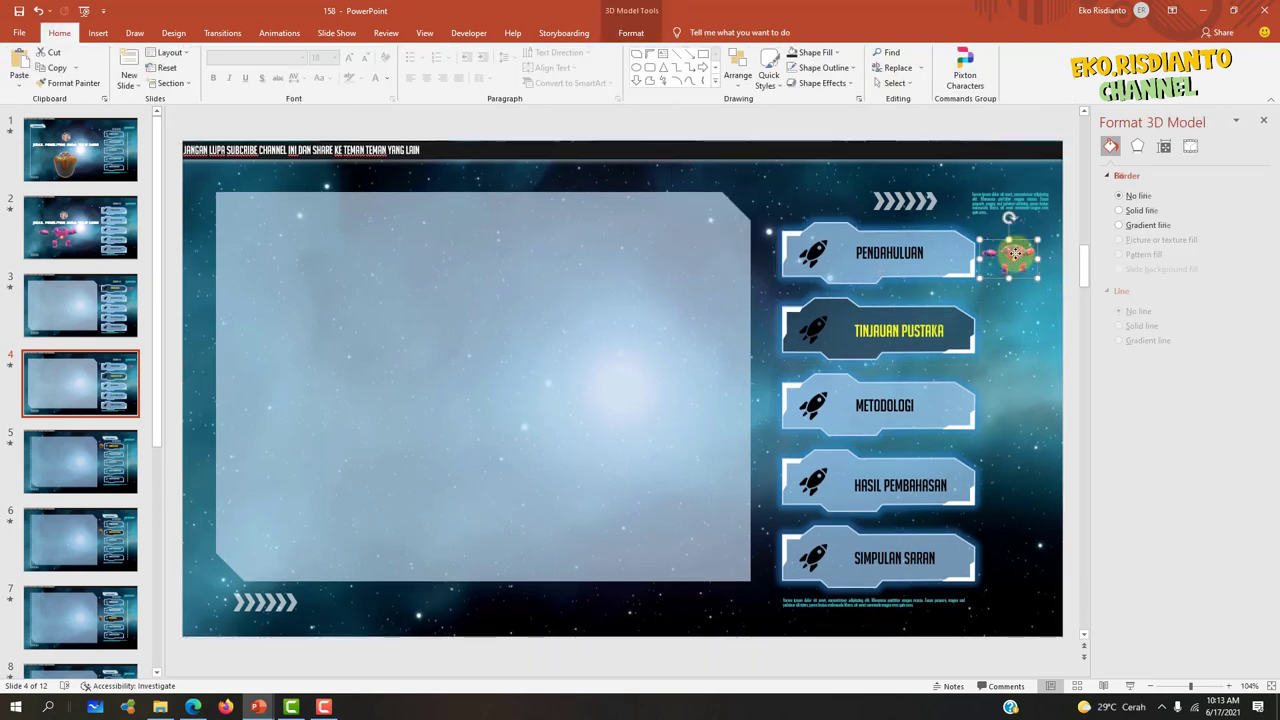
pyautogui.click(117, 310)
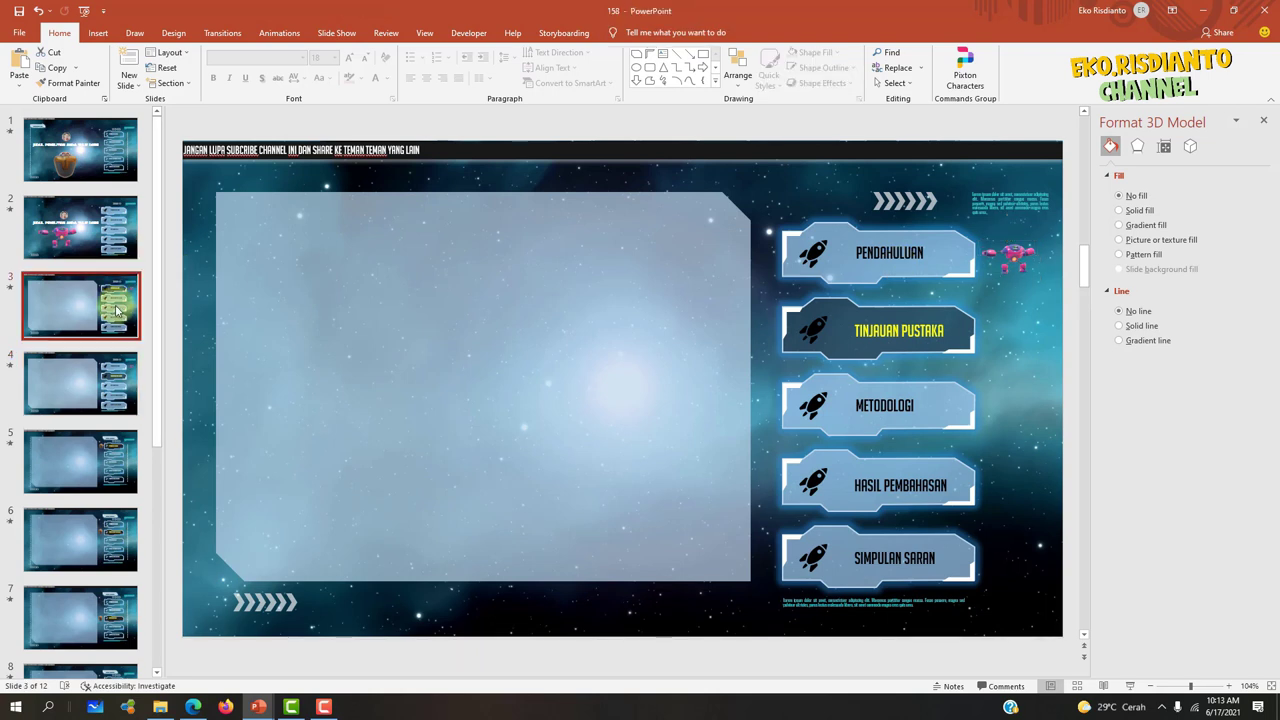
pyautogui.click(104, 378)
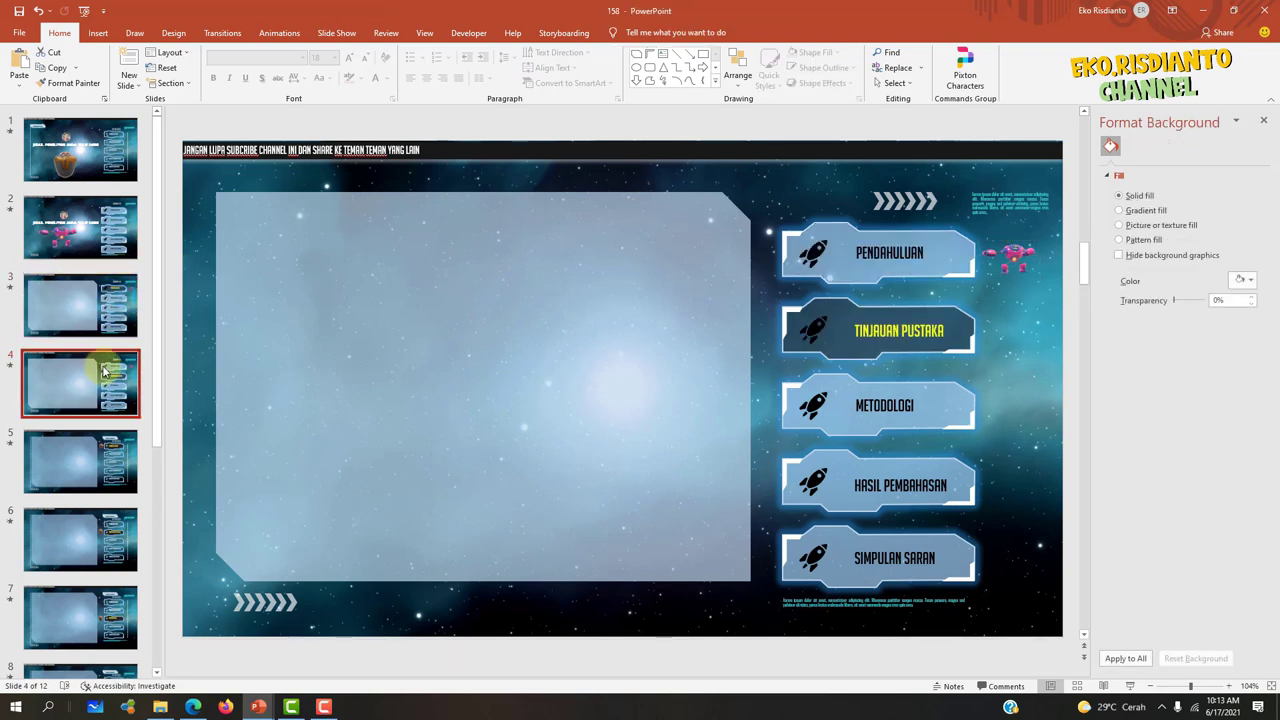
pyautogui.click(1014, 258)
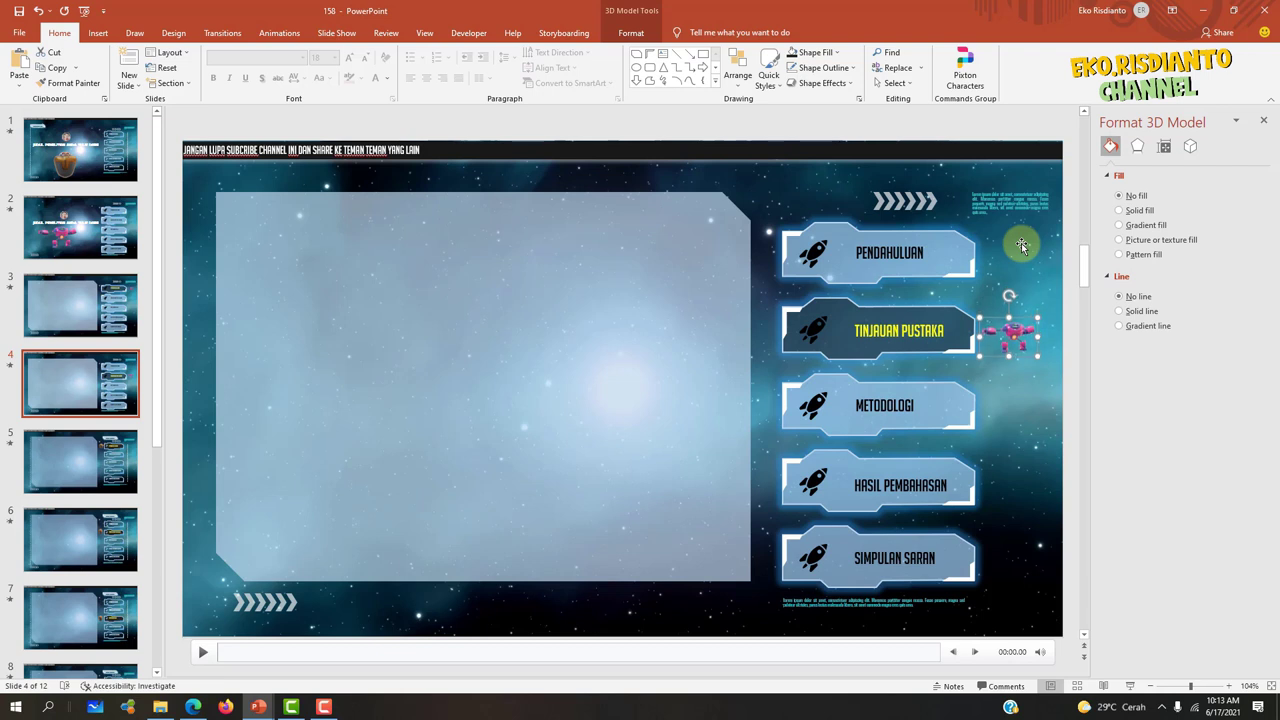
pyautogui.click(82, 340)
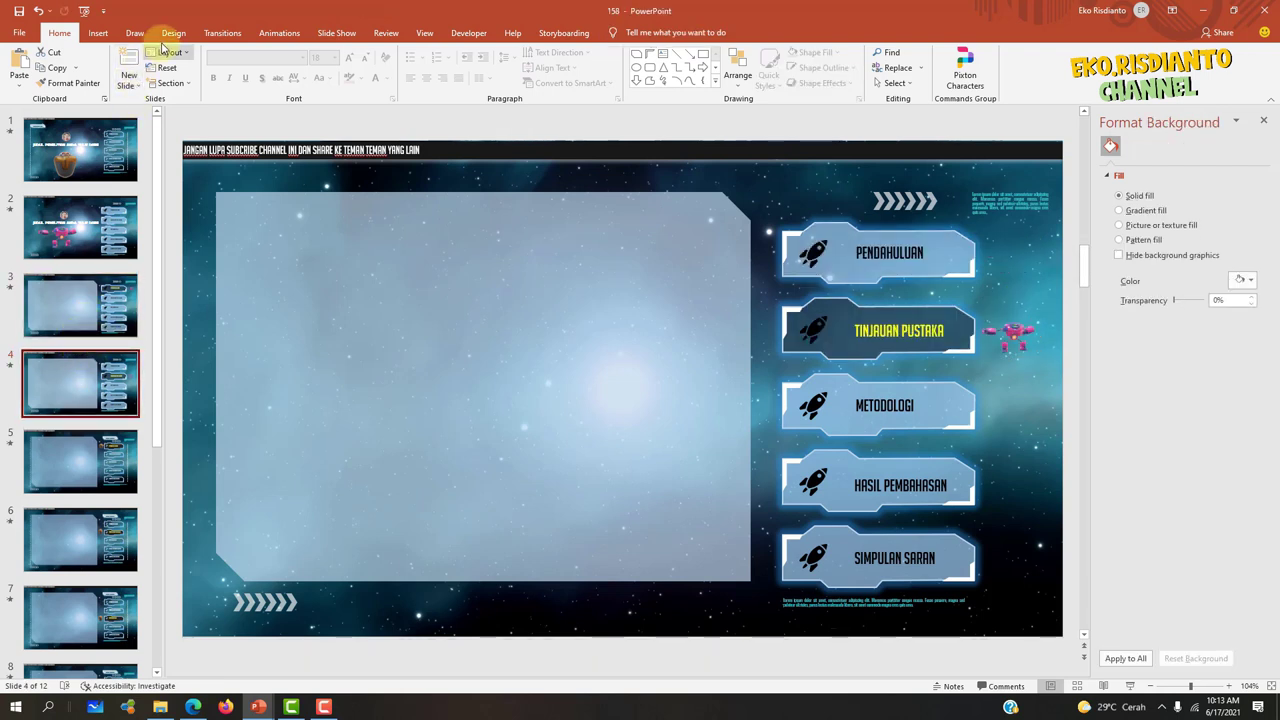
# - Apply the Morph transition to slides 4 and 3, then start the slide show from slide 3
pyautogui.click(220, 33)
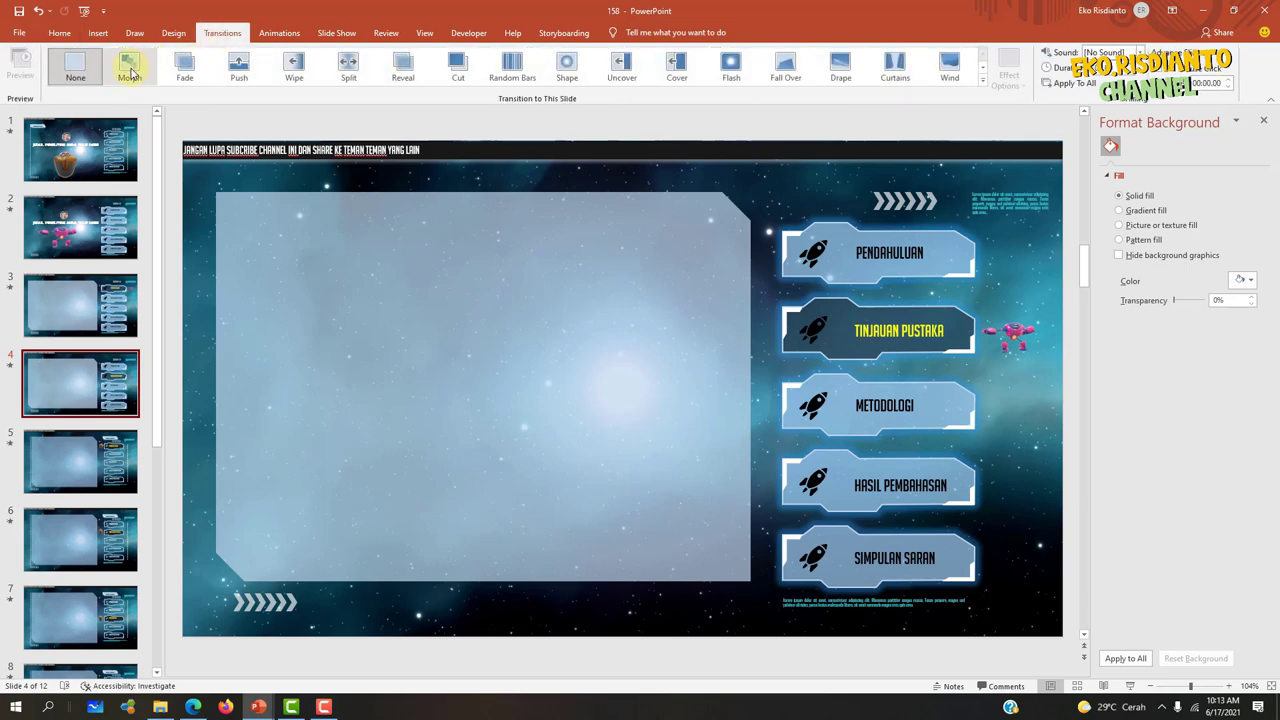
pyautogui.click(130, 70)
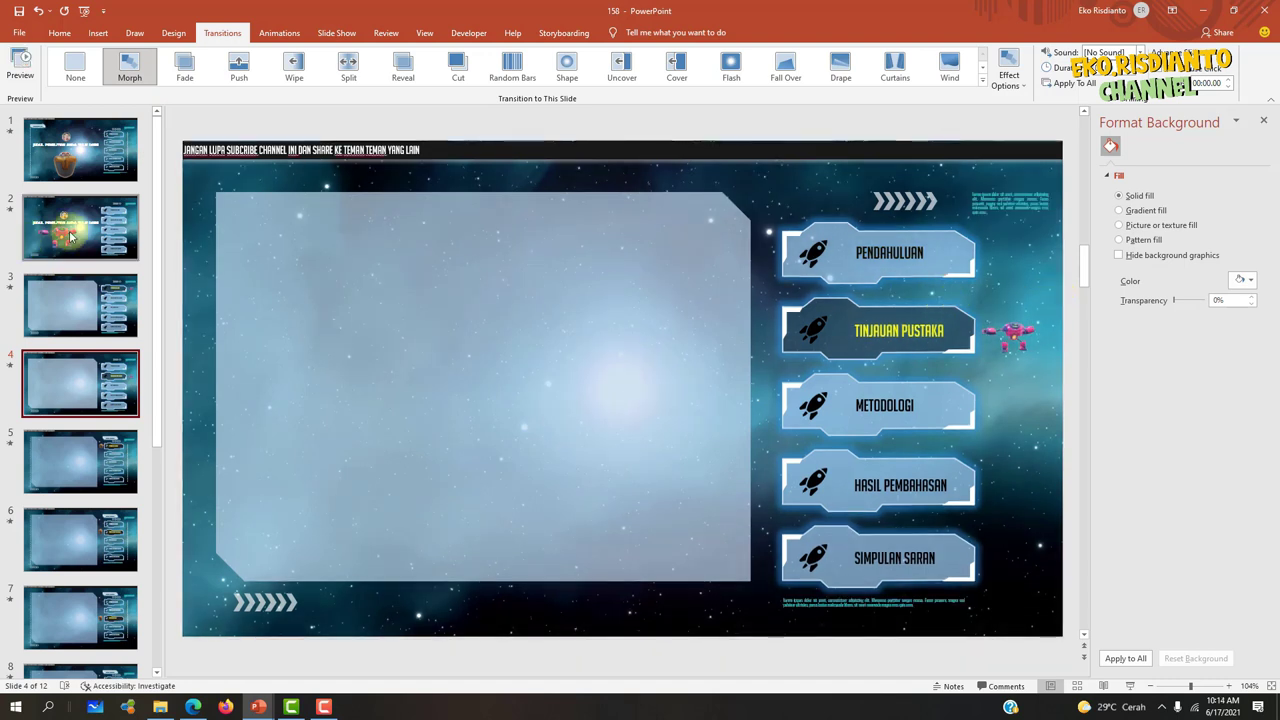
pyautogui.click(74, 298)
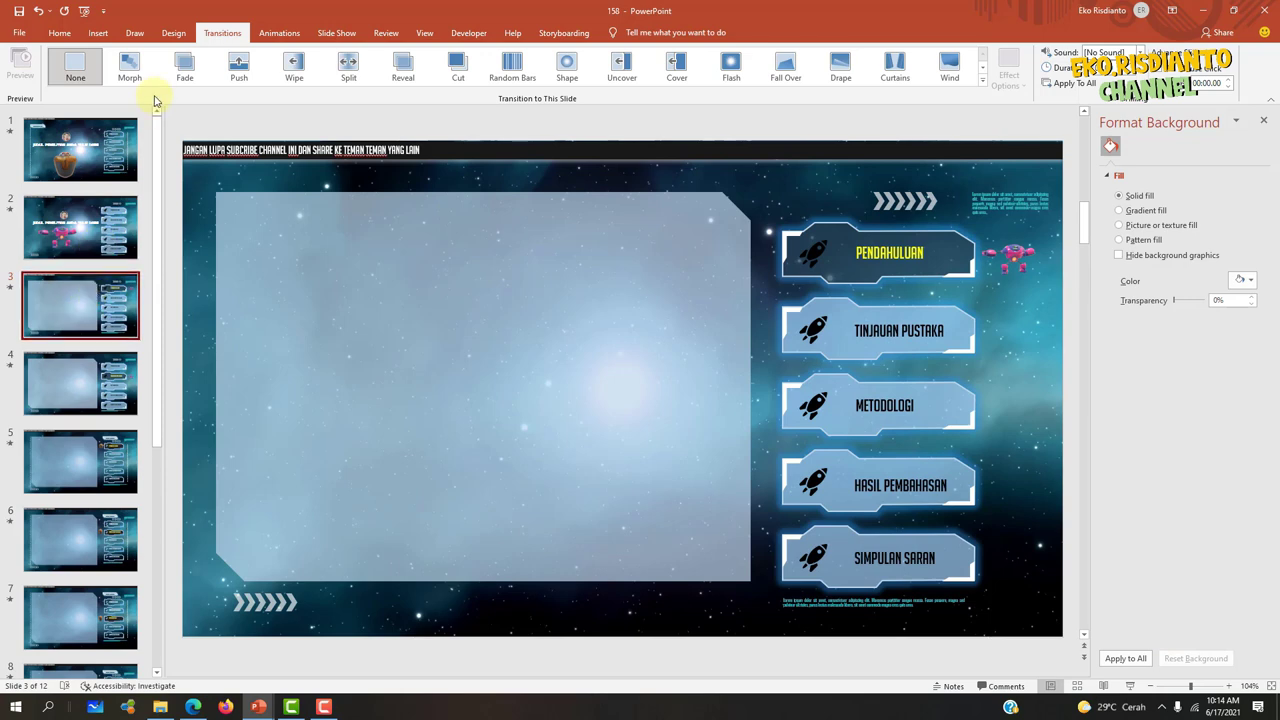
pyautogui.click(130, 70)
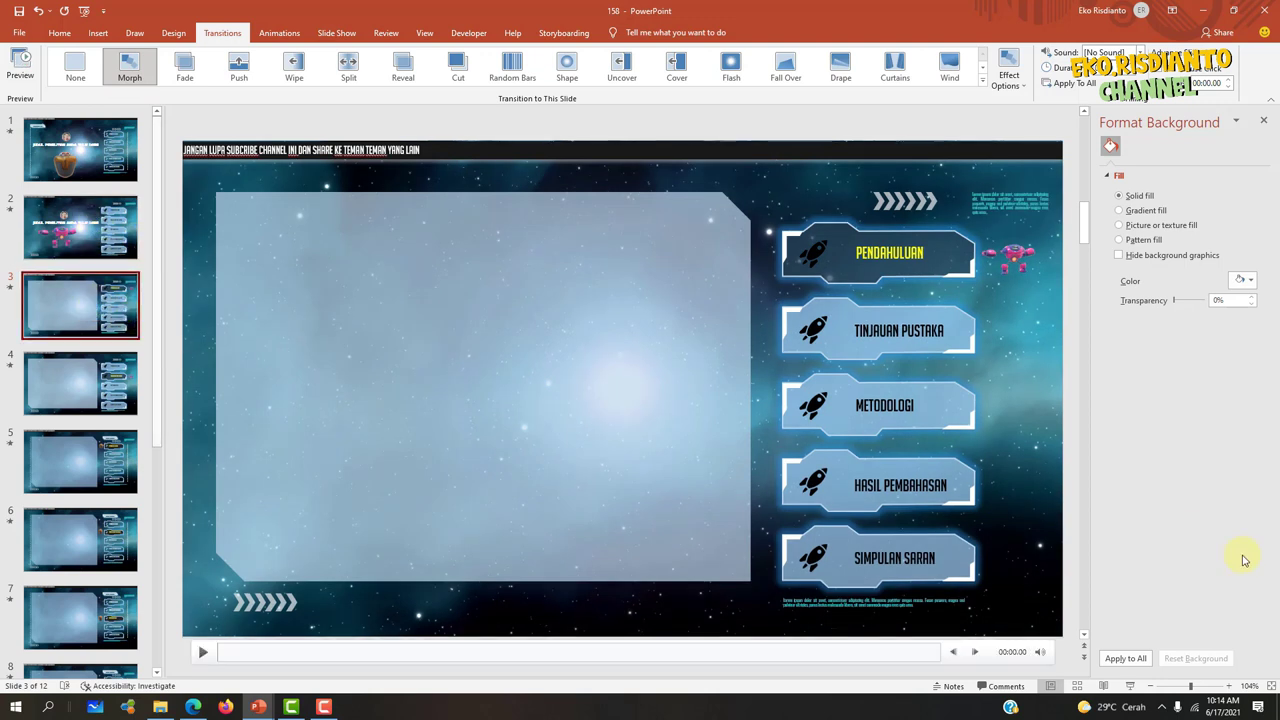
pyautogui.hotkey('shift', 'F5')
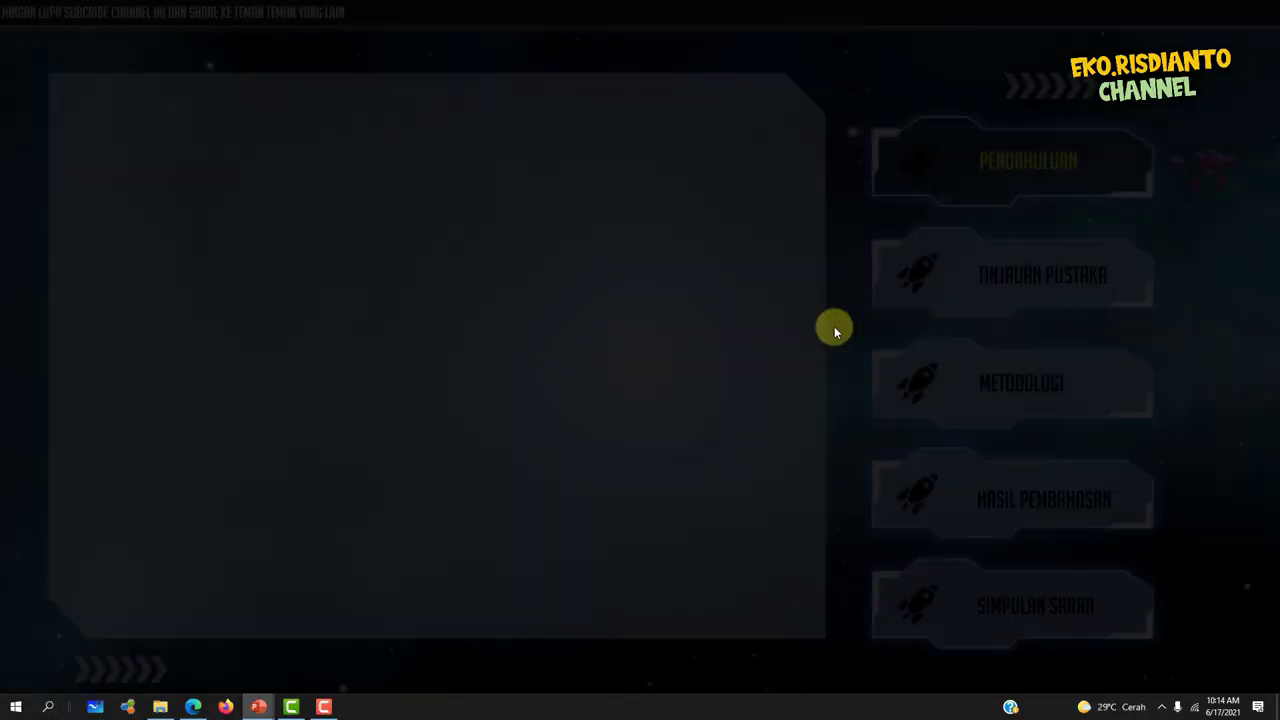
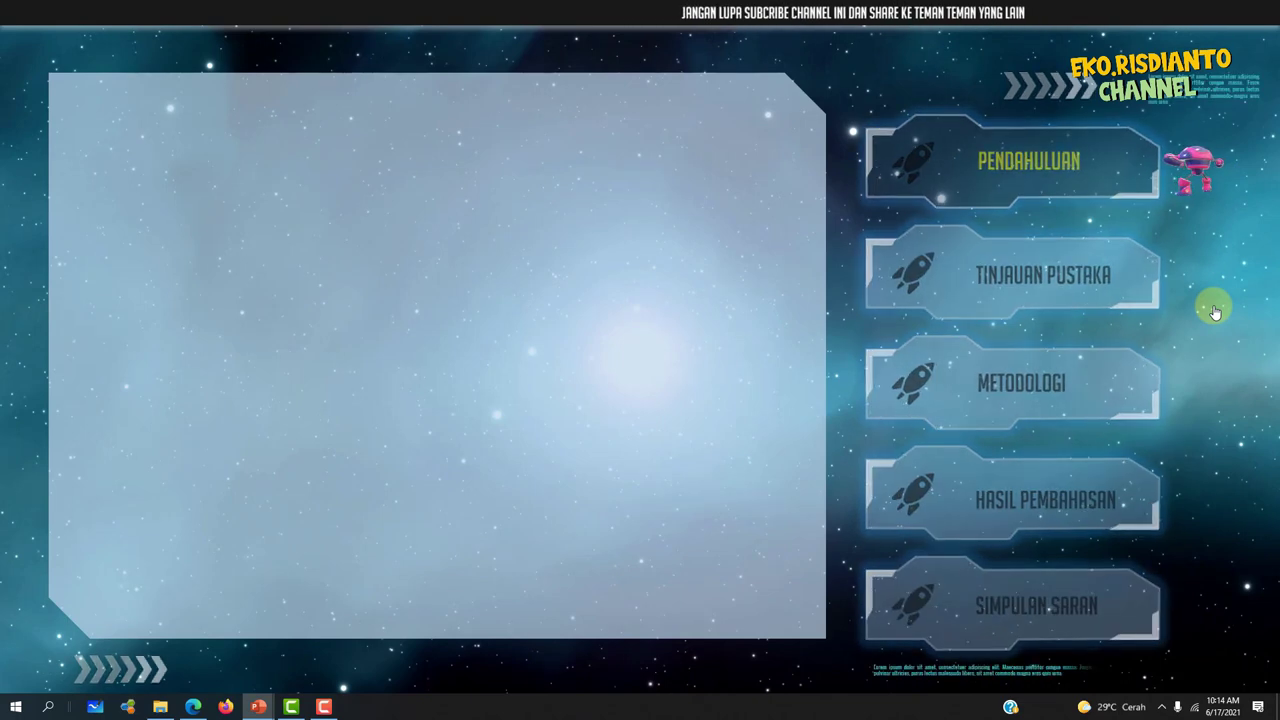
# - Leave the slide show and select the PENDAHULUAN menu button on slide 2
pyautogui.press('Escape')
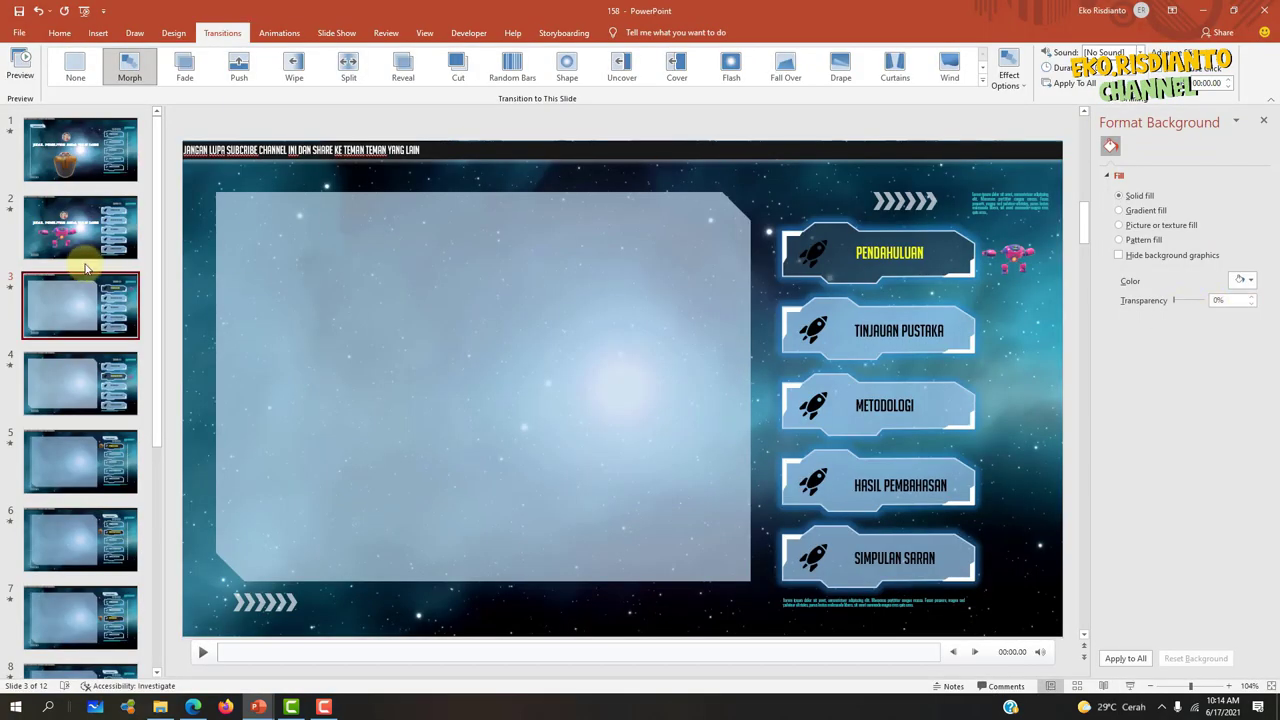
pyautogui.click(86, 290)
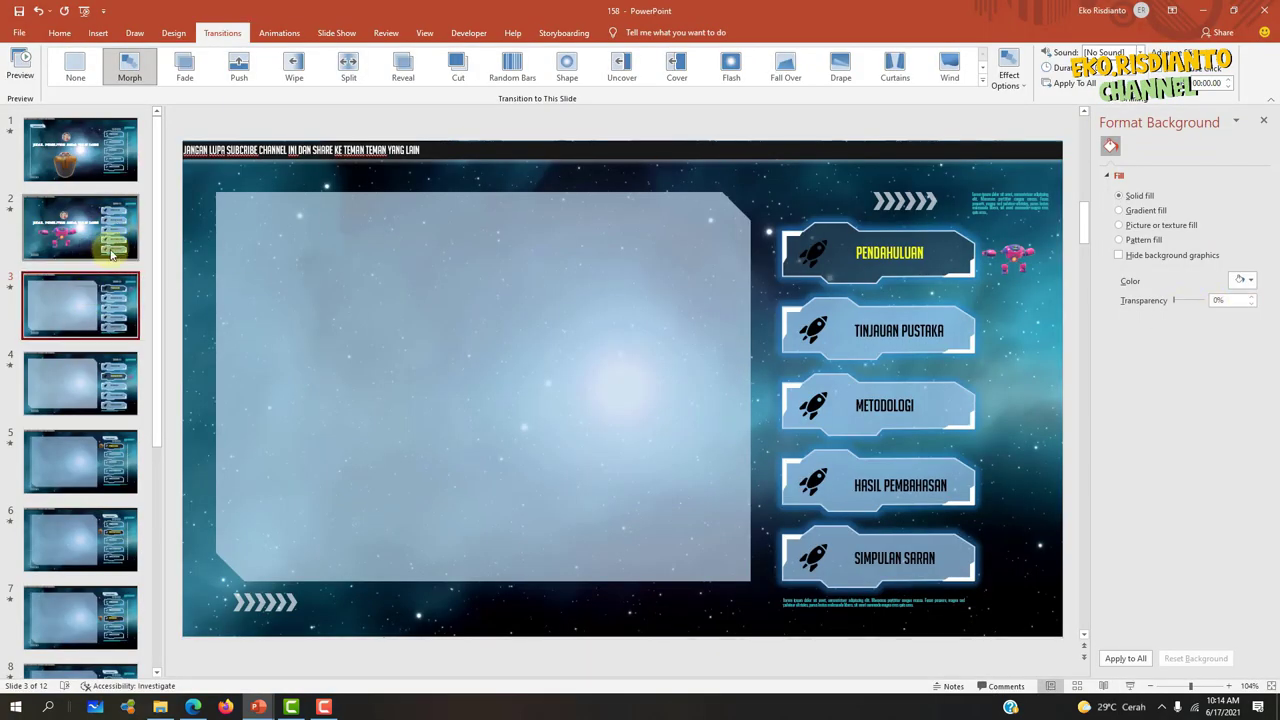
pyautogui.click(115, 210)
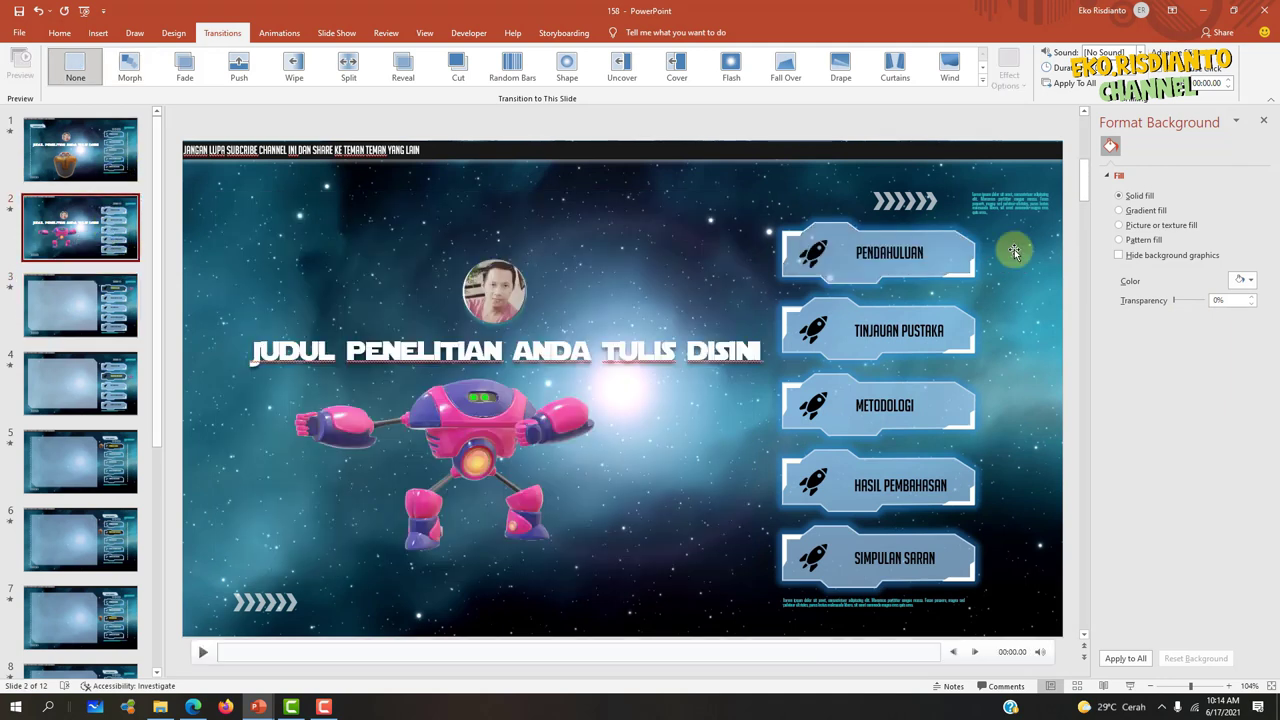
pyautogui.click(967, 258)
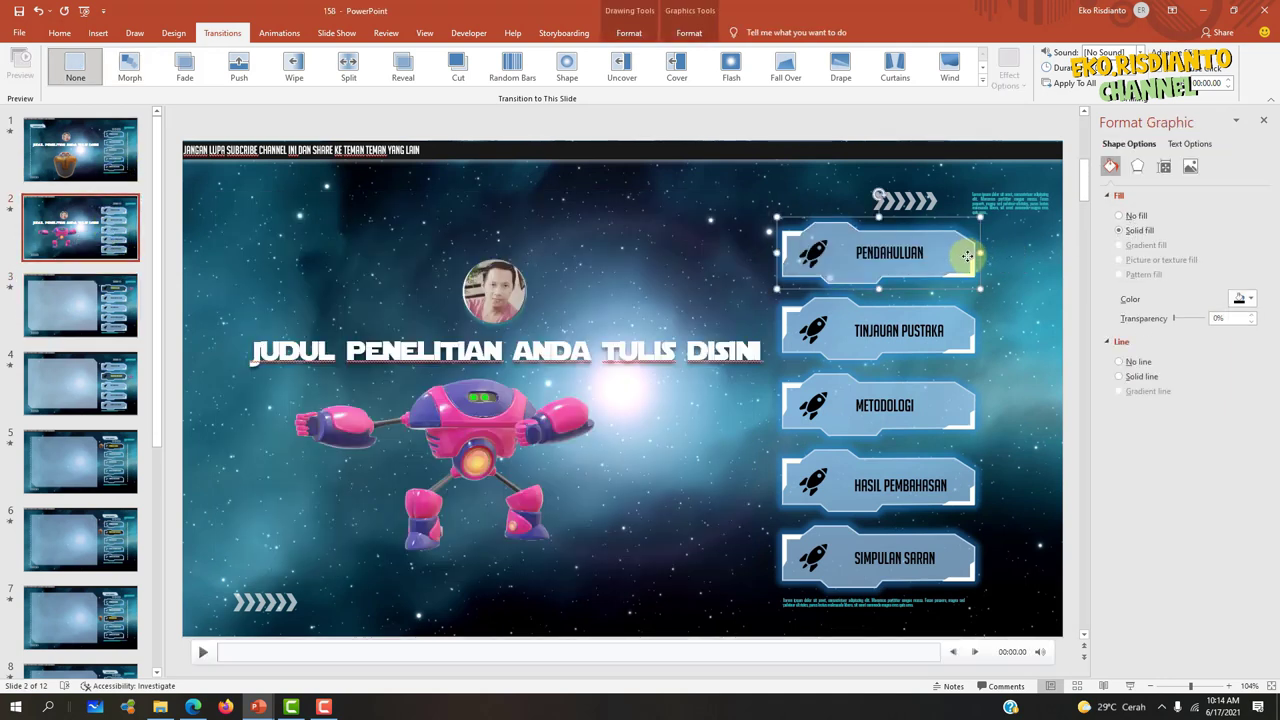
# - Give the PENDAHULUAN button a click action that hyperlinks to Slide 3
pyautogui.click(100, 33)
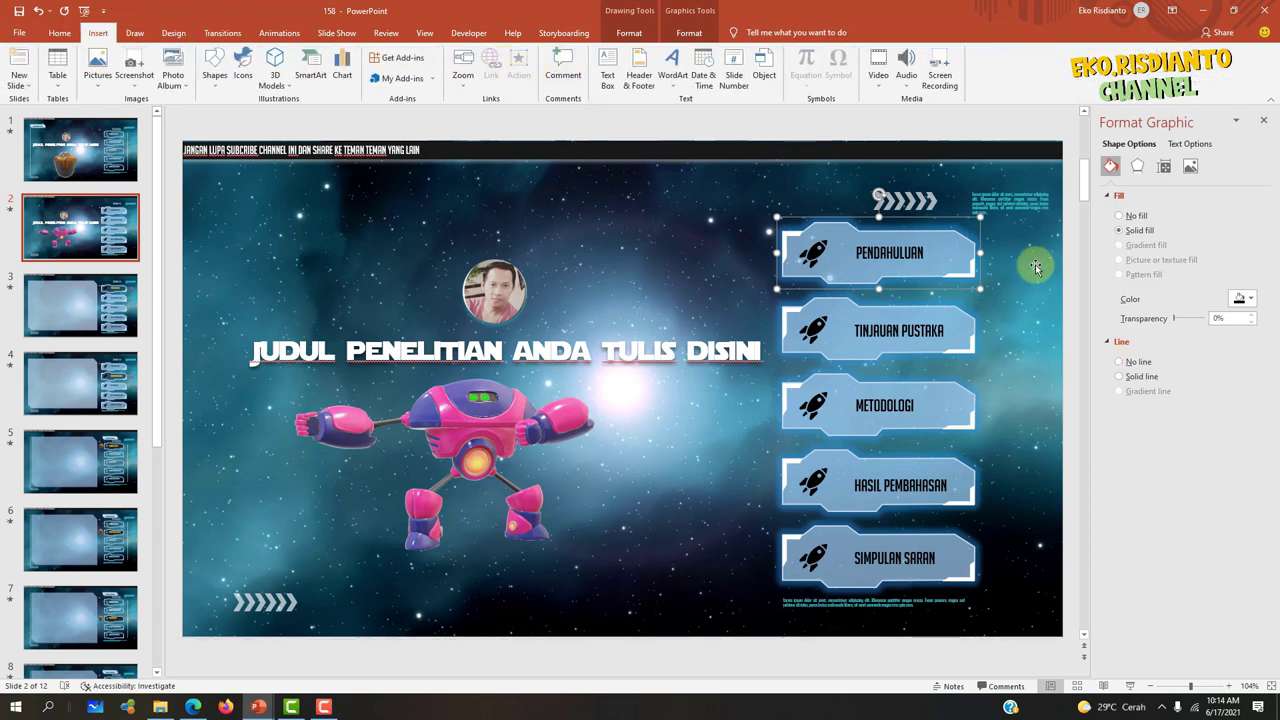
pyautogui.click(945, 244)
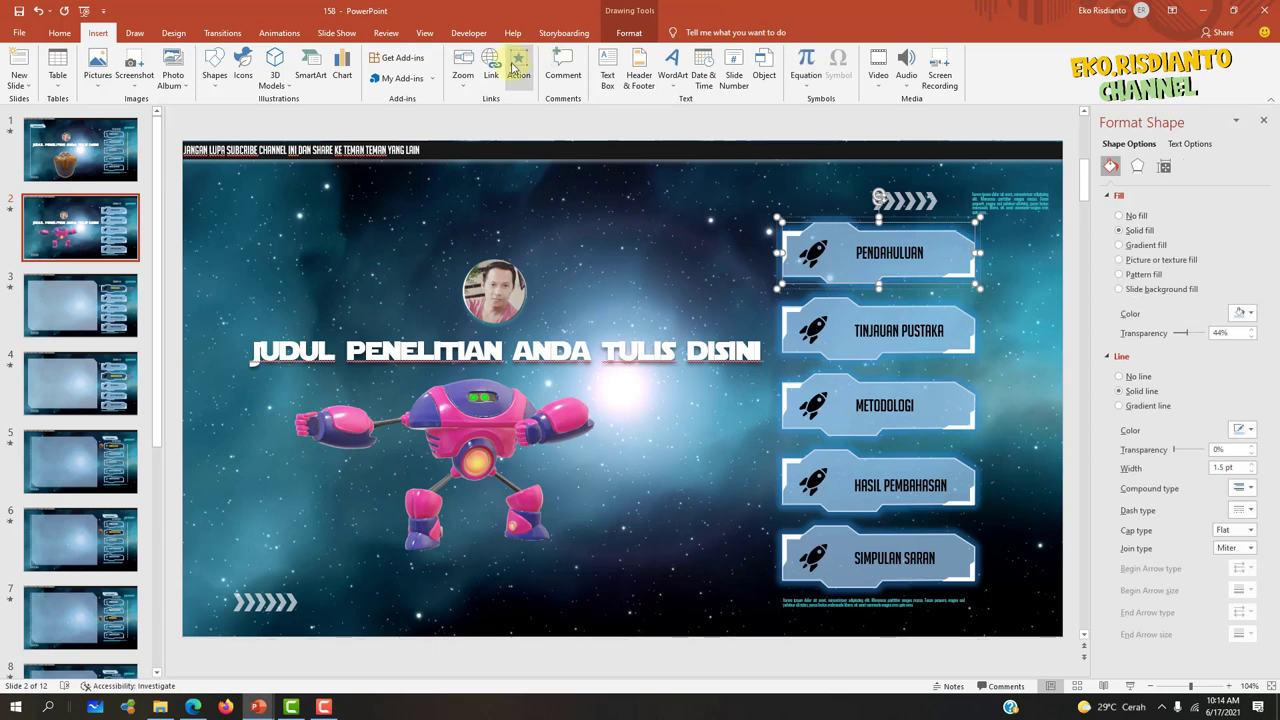
pyautogui.click(515, 67)
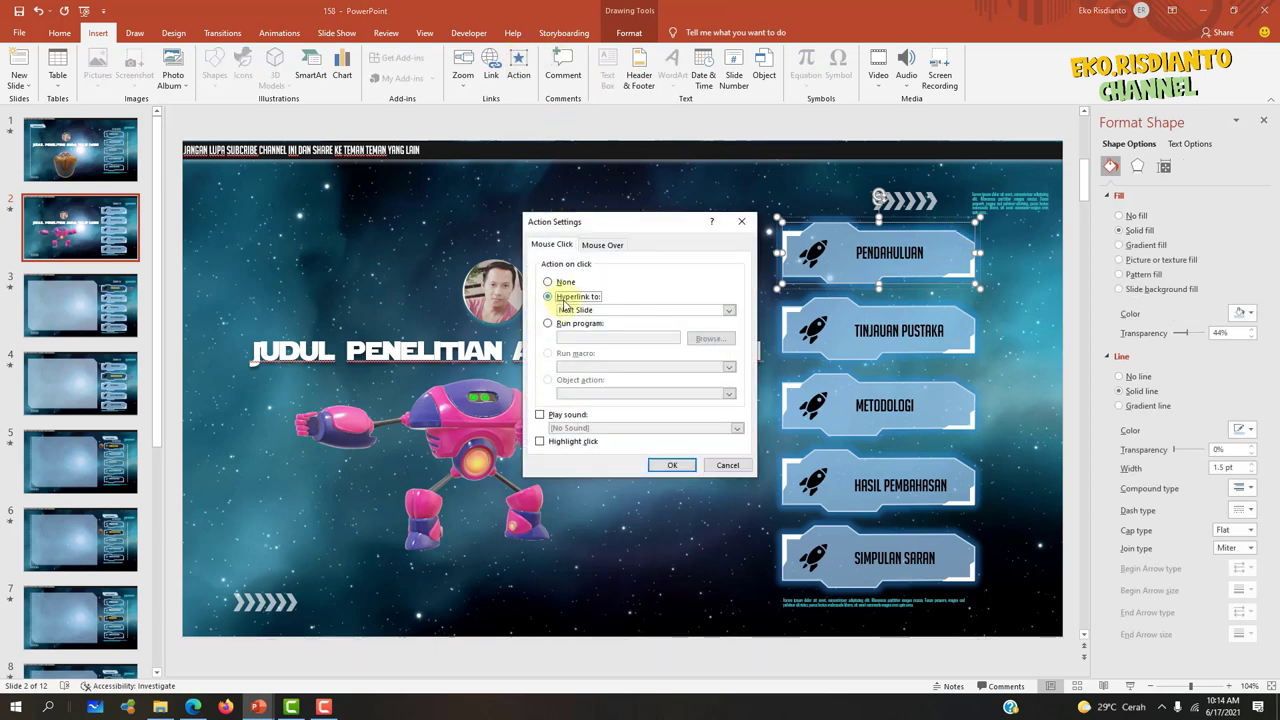
pyautogui.click(574, 312)
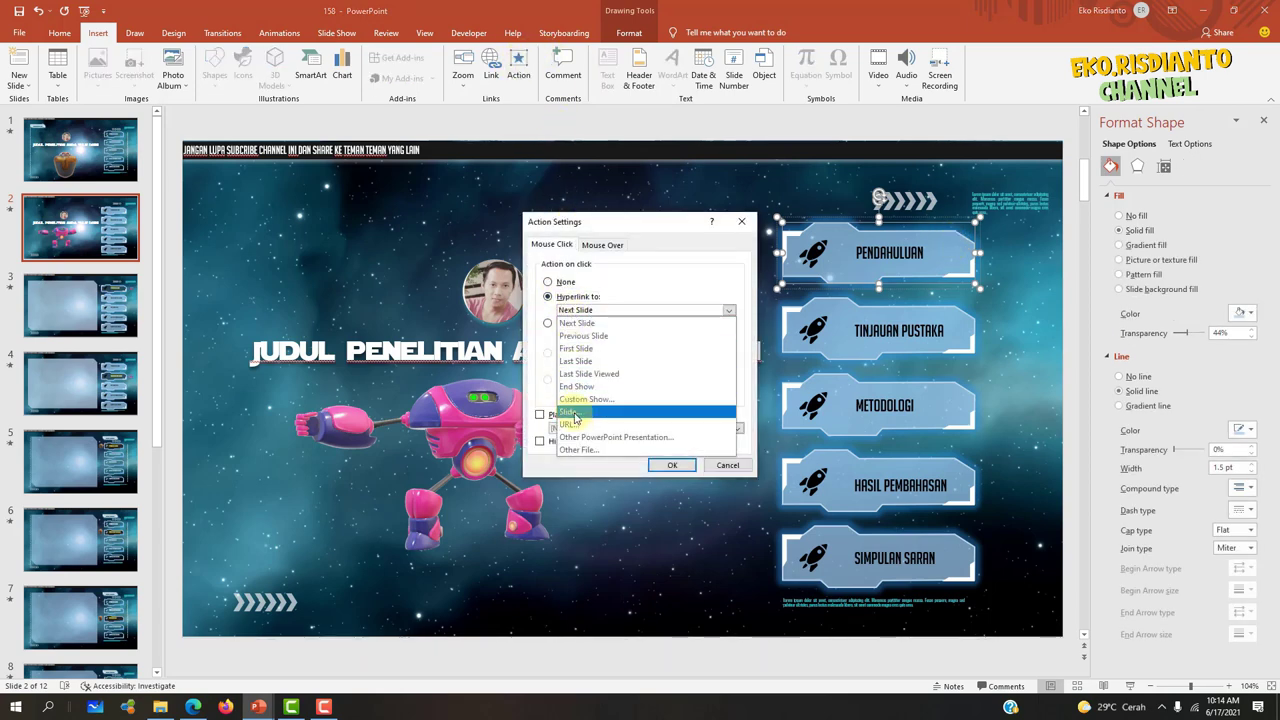
pyautogui.click(574, 414)
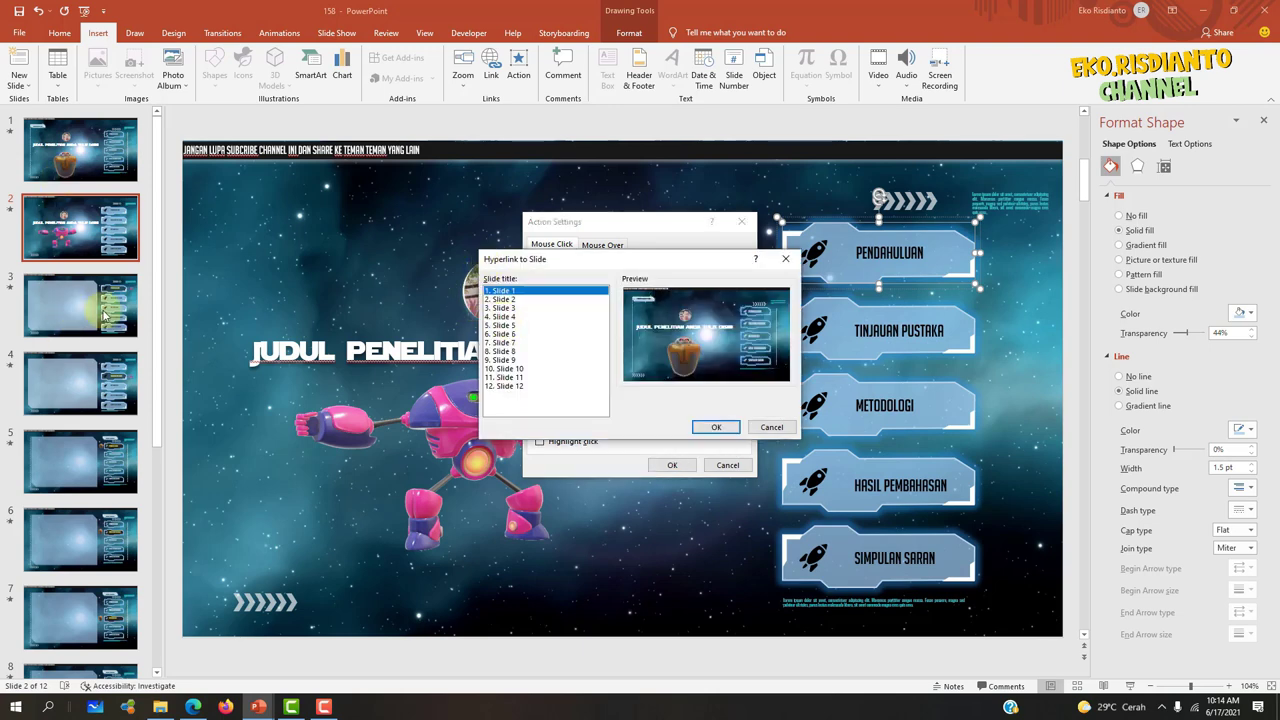
pyautogui.click(516, 308)
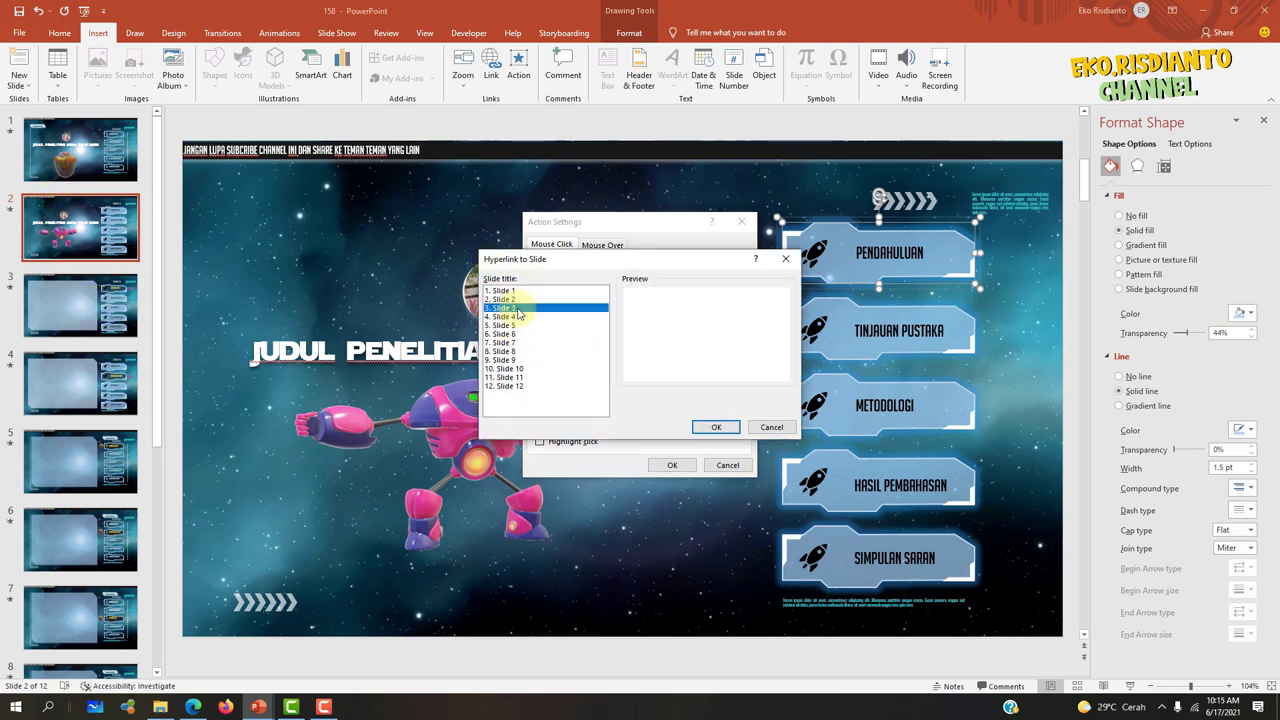
pyautogui.click(718, 428)
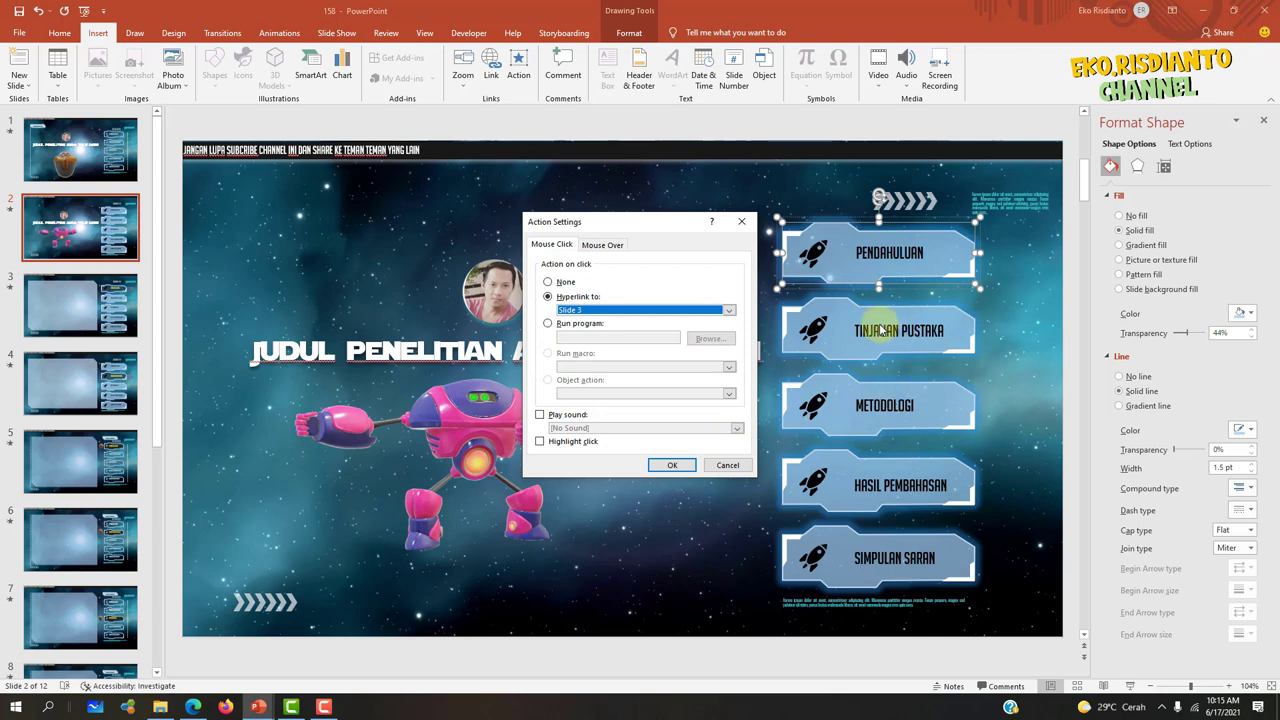
pyautogui.click(667, 470)
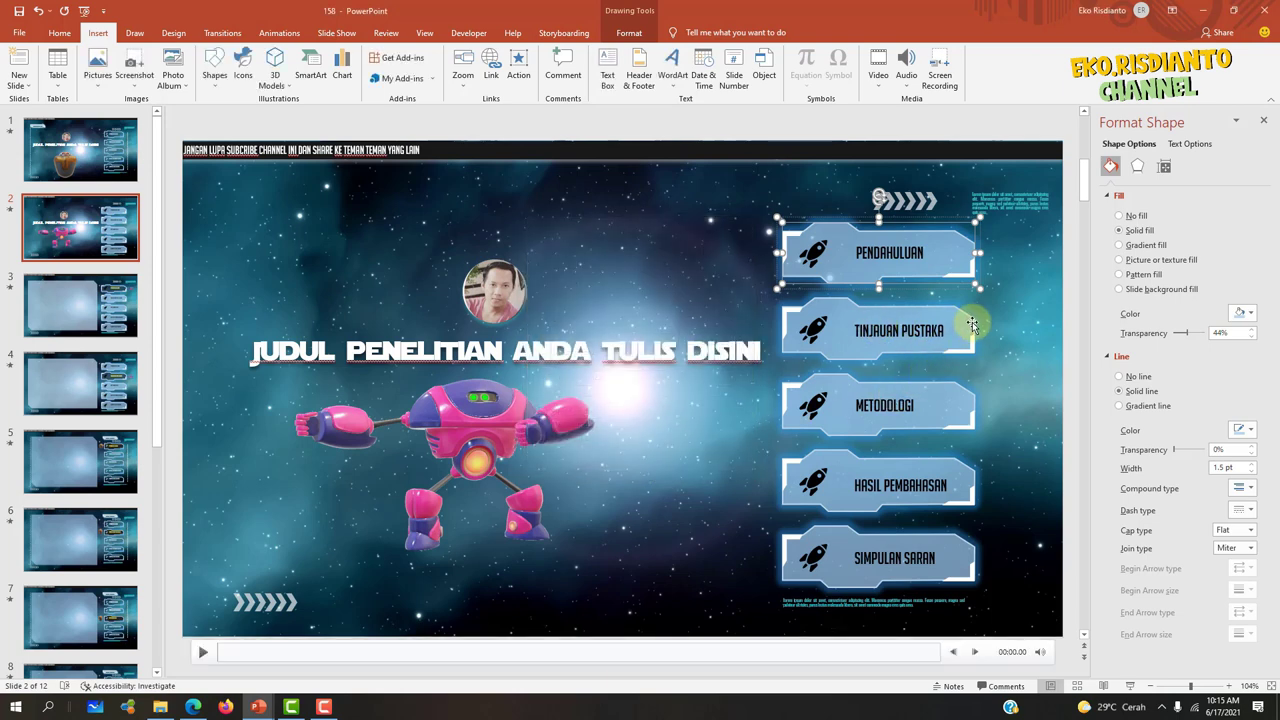
pyautogui.click(972, 325)
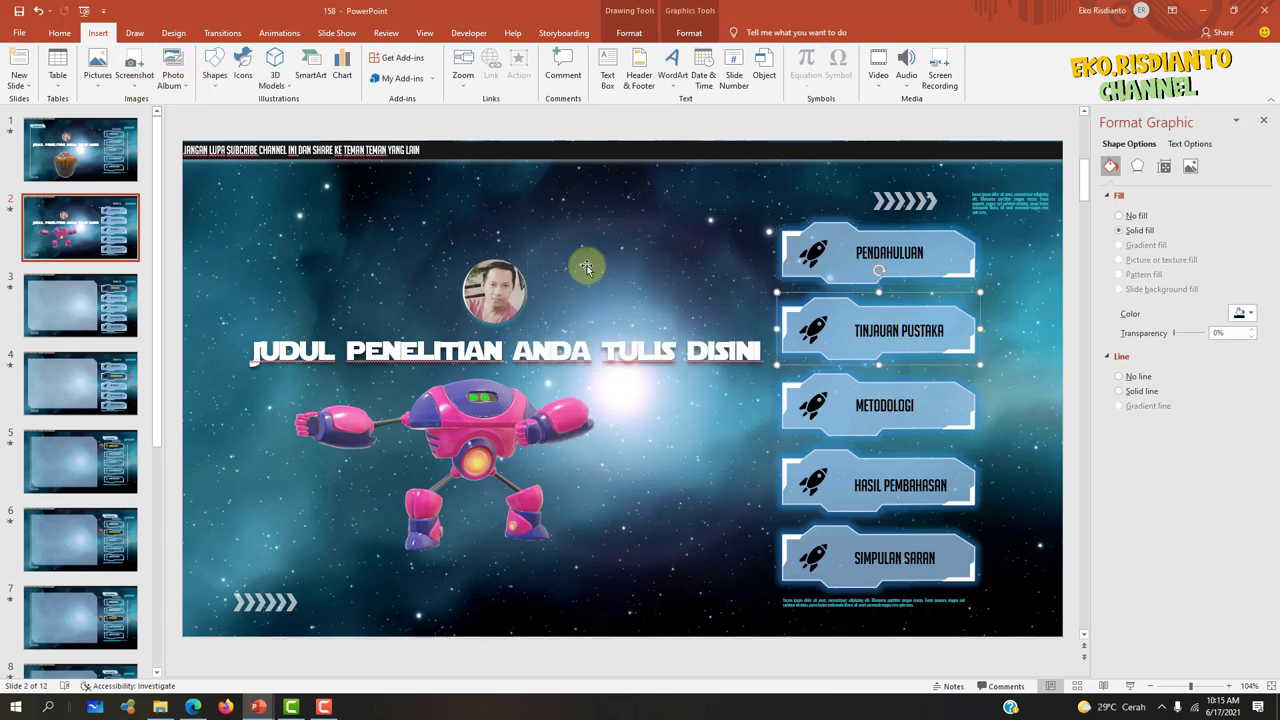
# - Give the TINJAUAN PUSTAKA button a click action hyperlinking to Slide 4, then return to slide 2
pyautogui.moveTo(875, 297)
pyautogui.click(933, 314)
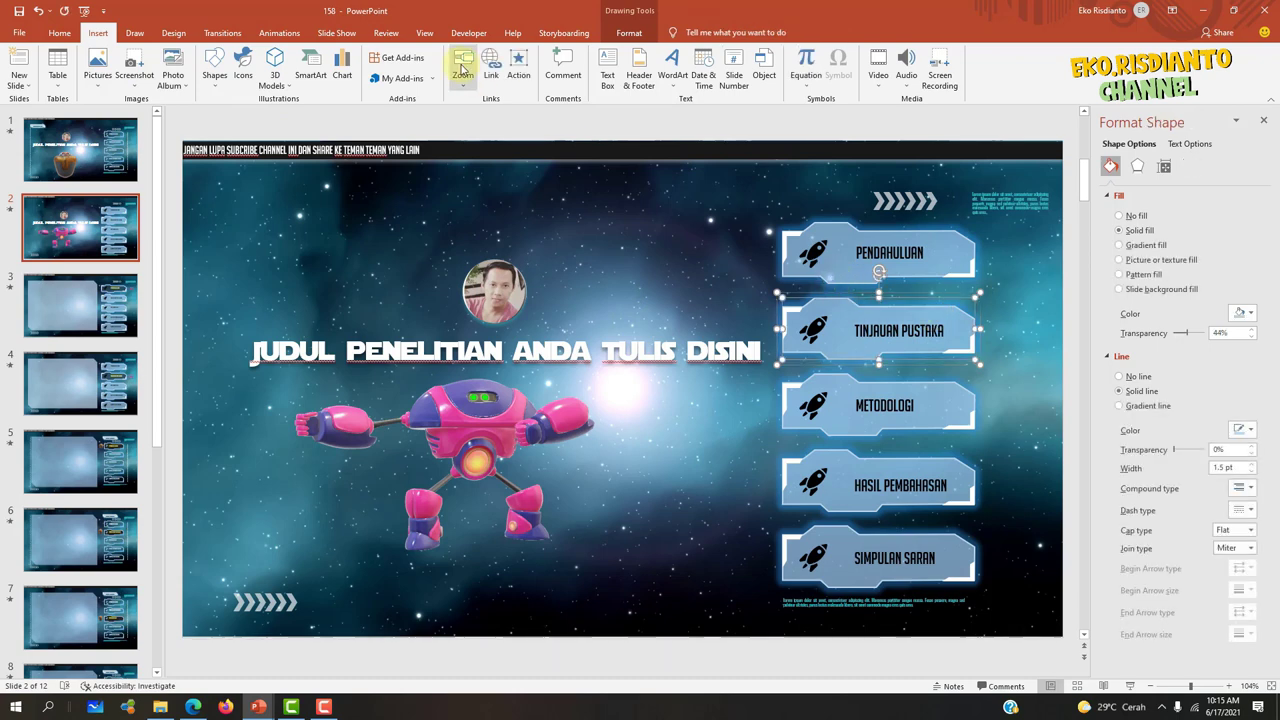
pyautogui.click(524, 78)
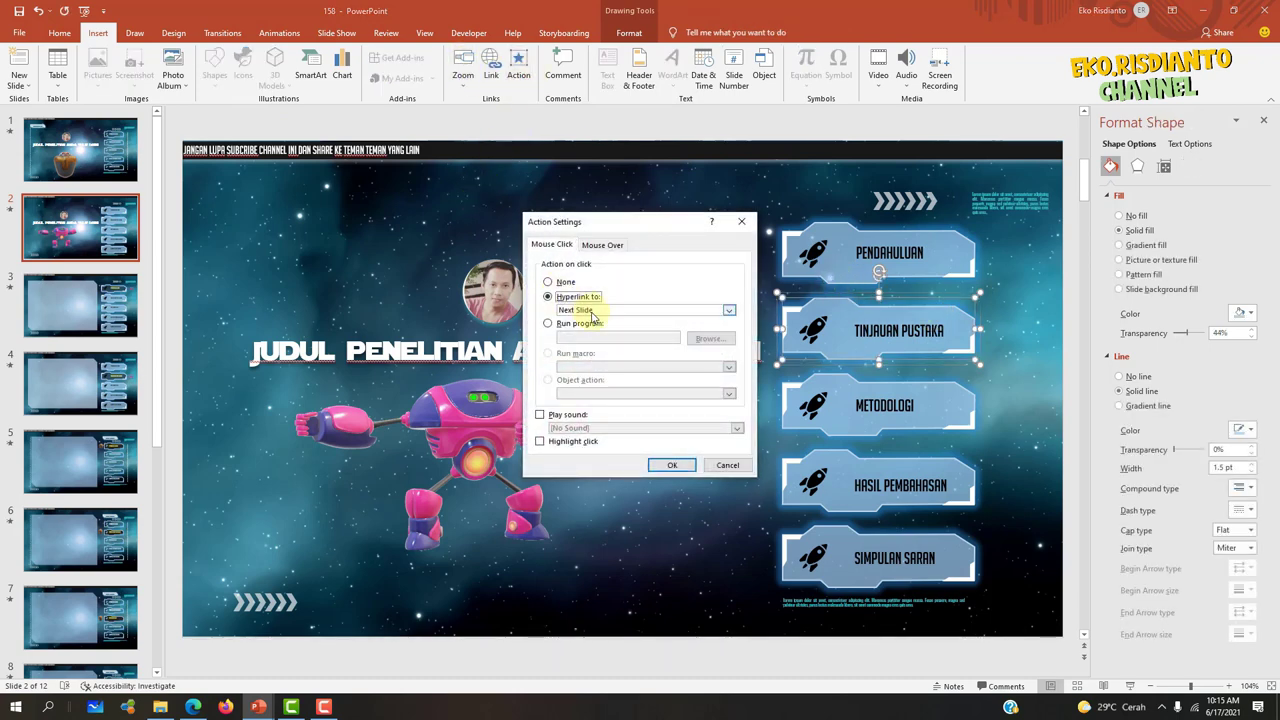
pyautogui.click(590, 310)
pyautogui.click(585, 410)
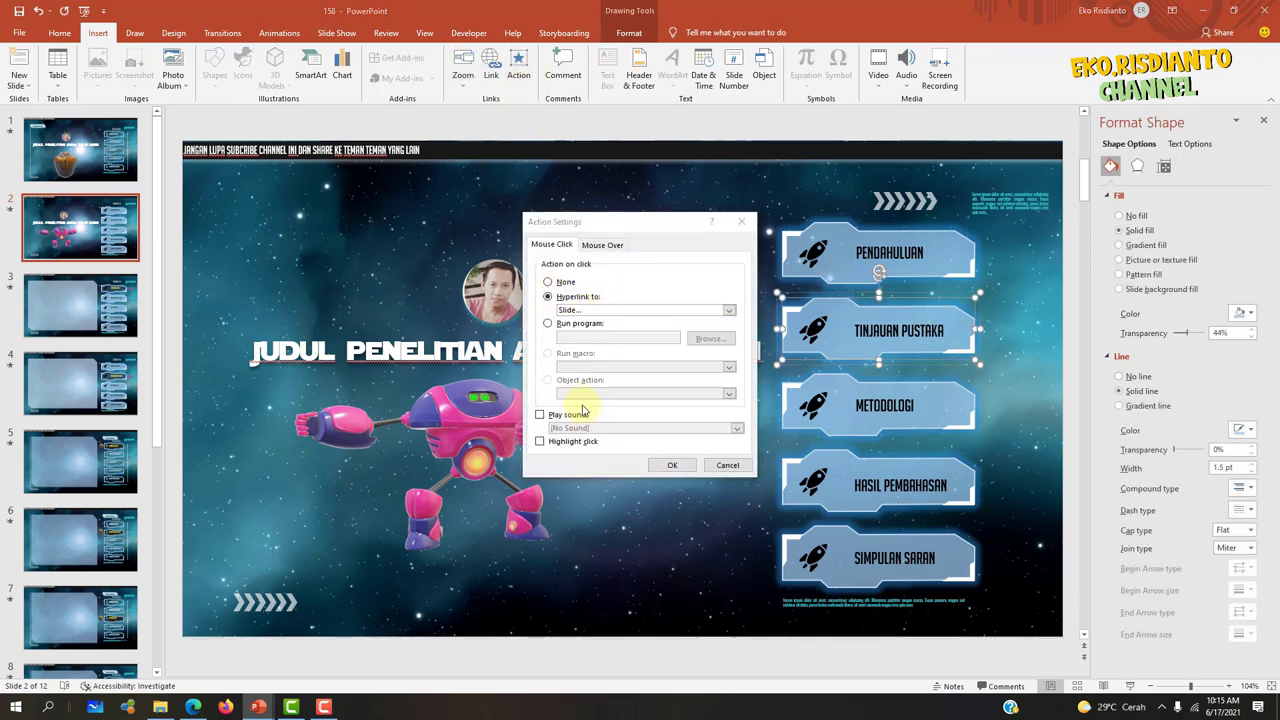
pyautogui.click(511, 317)
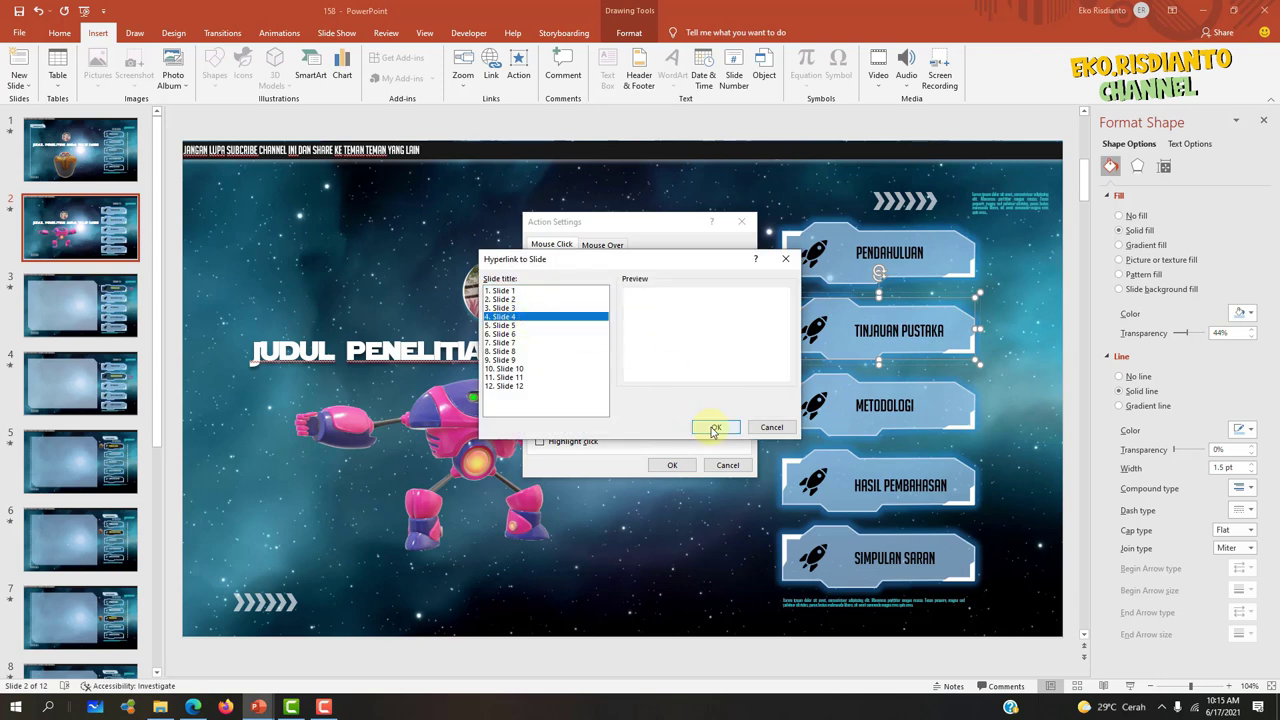
pyautogui.click(714, 428)
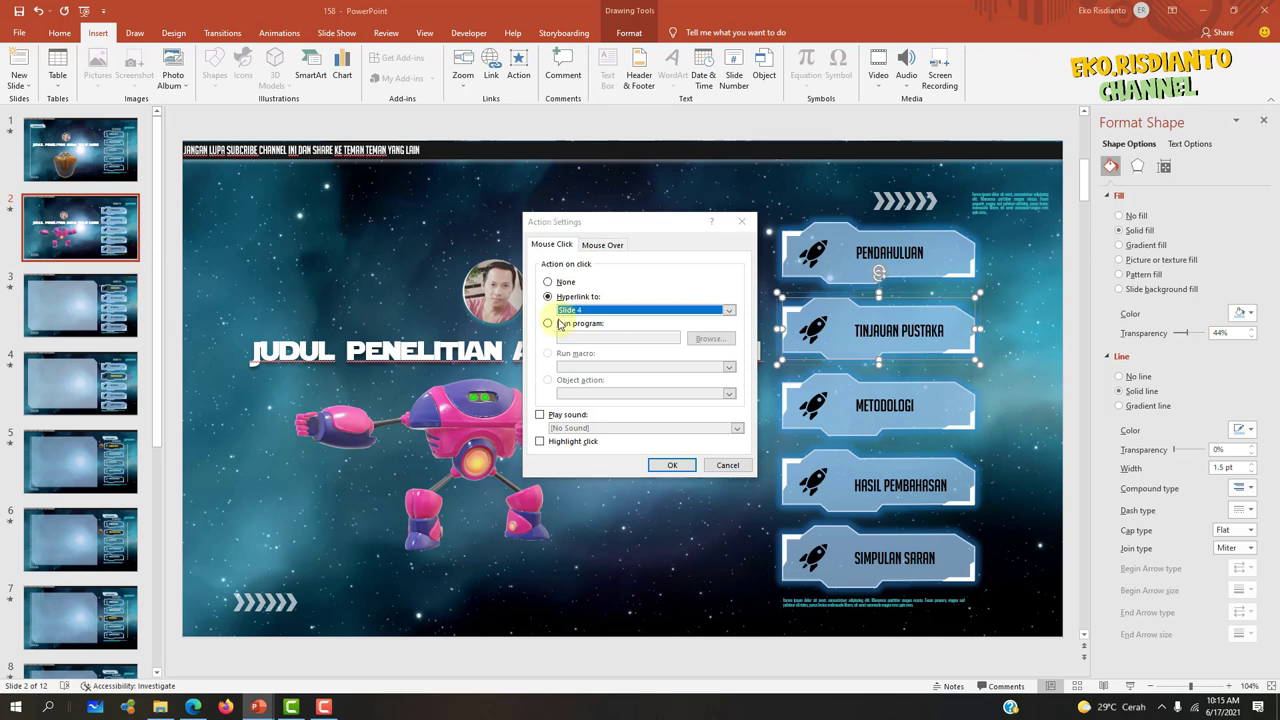
pyautogui.click(689, 466)
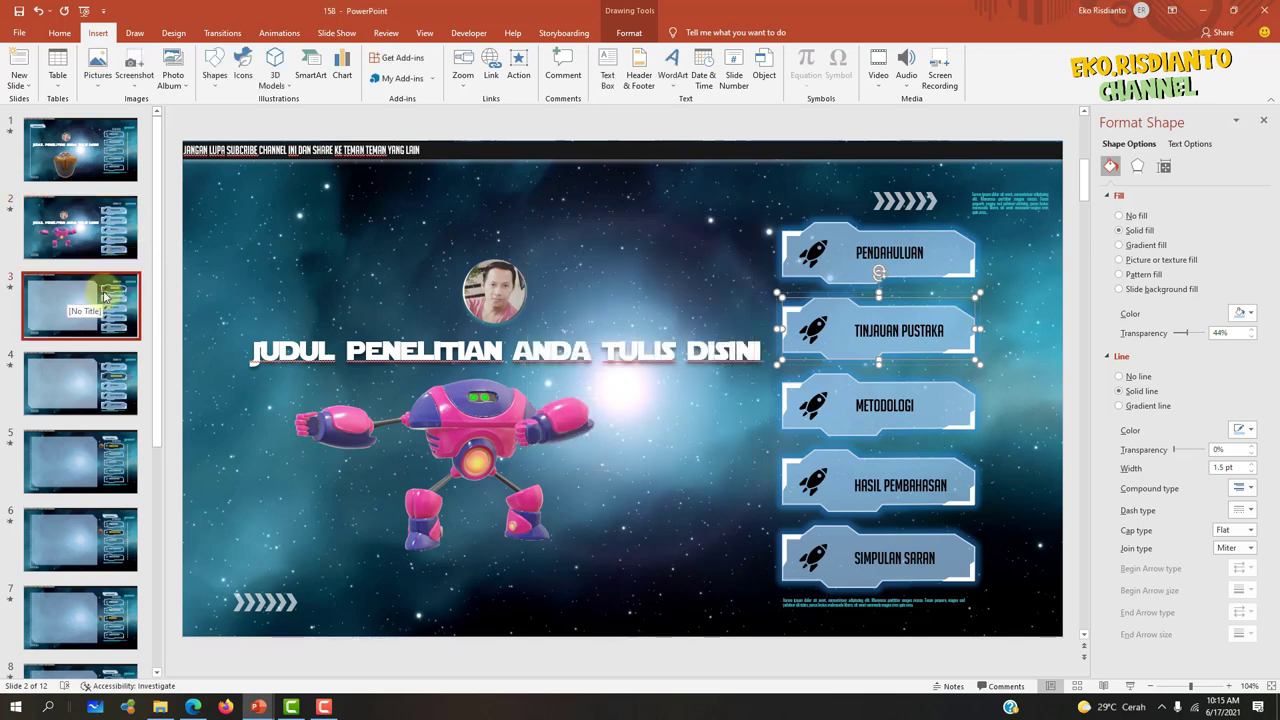
pyautogui.click(100, 295)
pyautogui.click(111, 238)
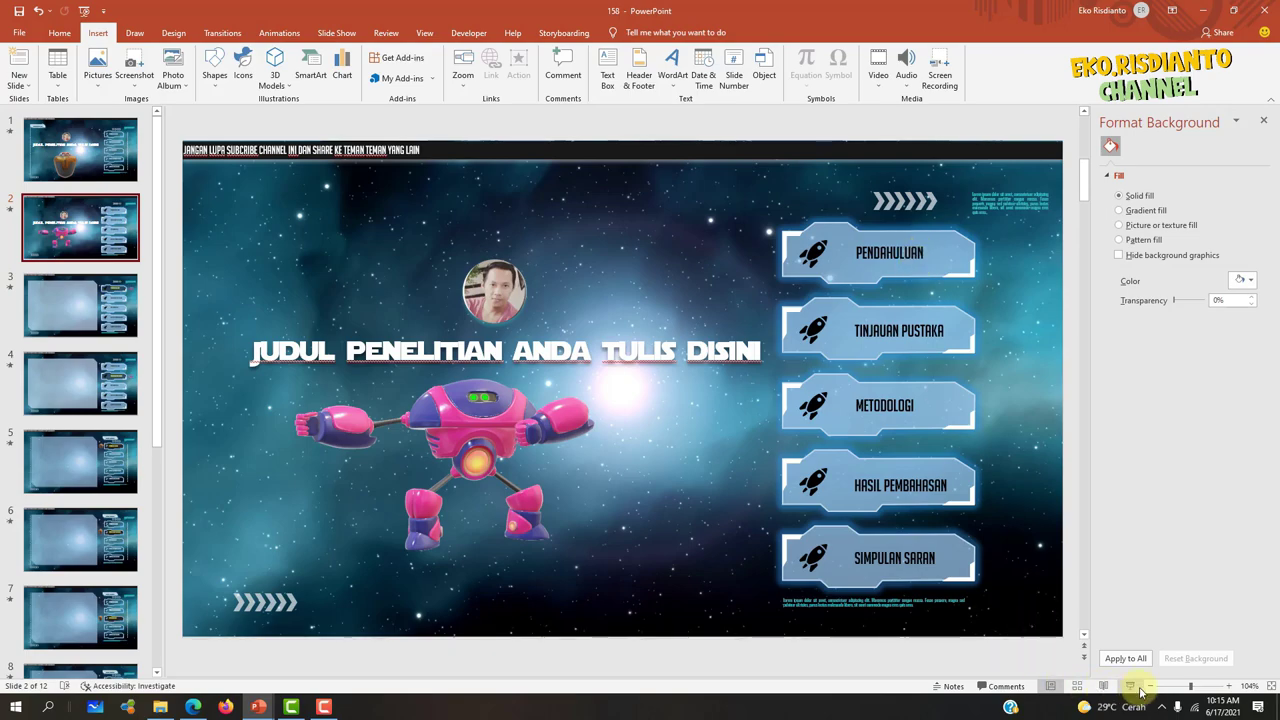
pyautogui.hotkey('shift', 'F5')
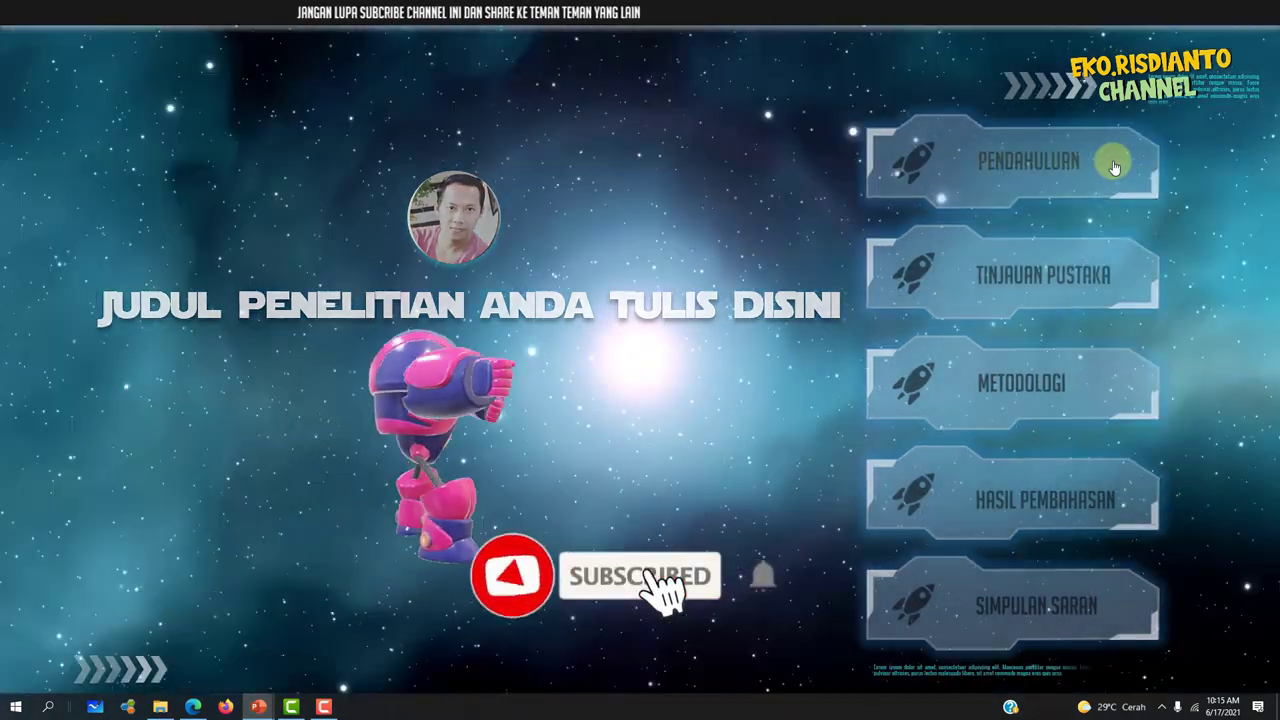
pyautogui.click(1115, 167)
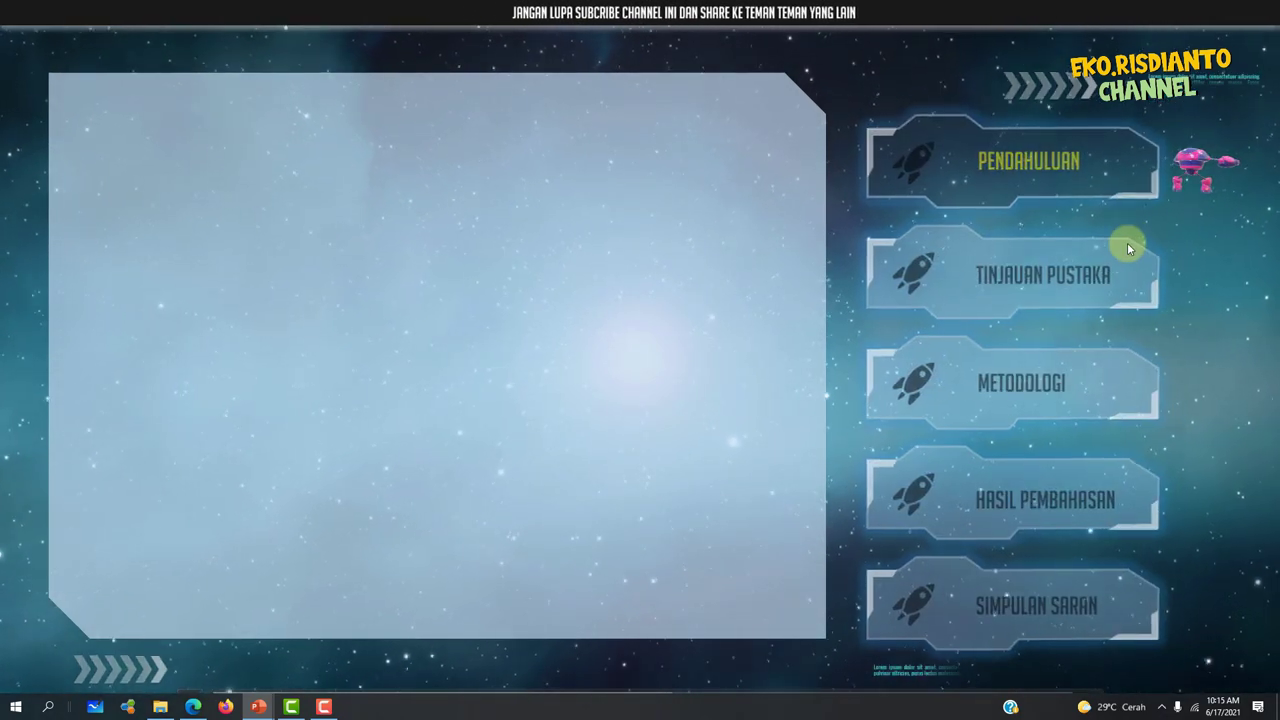
# - End the slide show and select the MENU UTAMA label on slide 5
pyautogui.press('Escape')
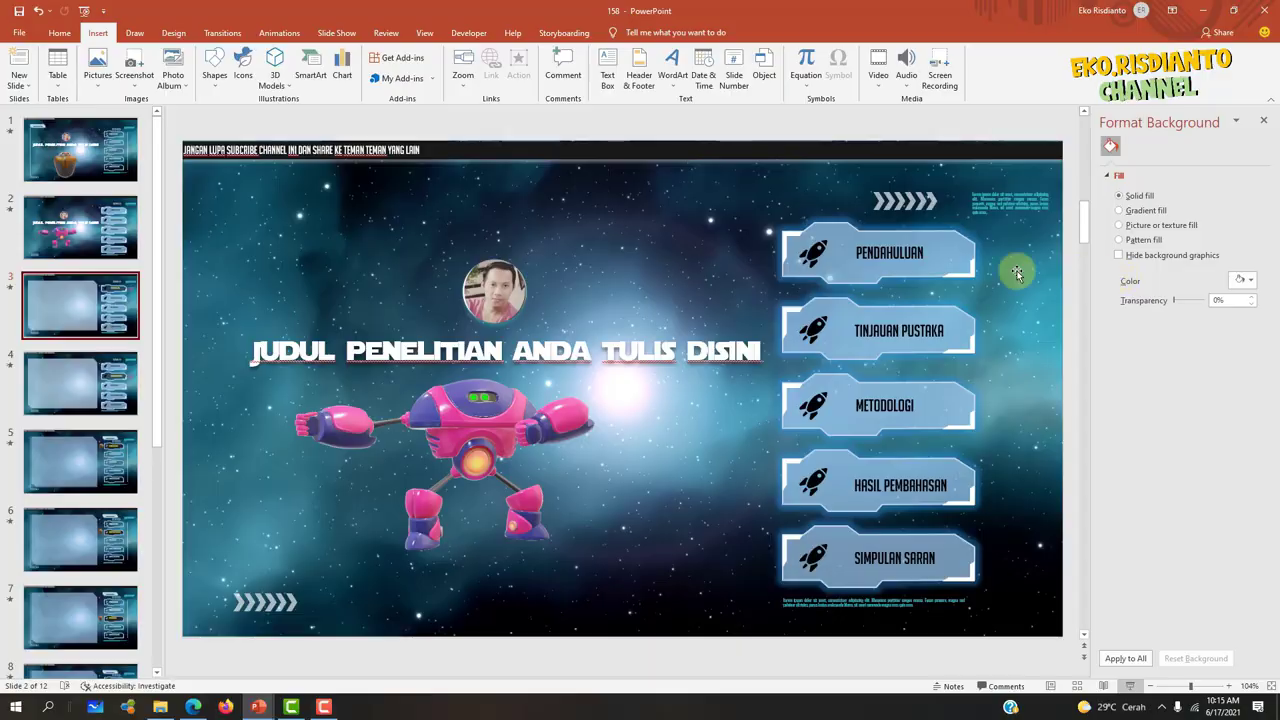
pyautogui.moveTo(968, 322)
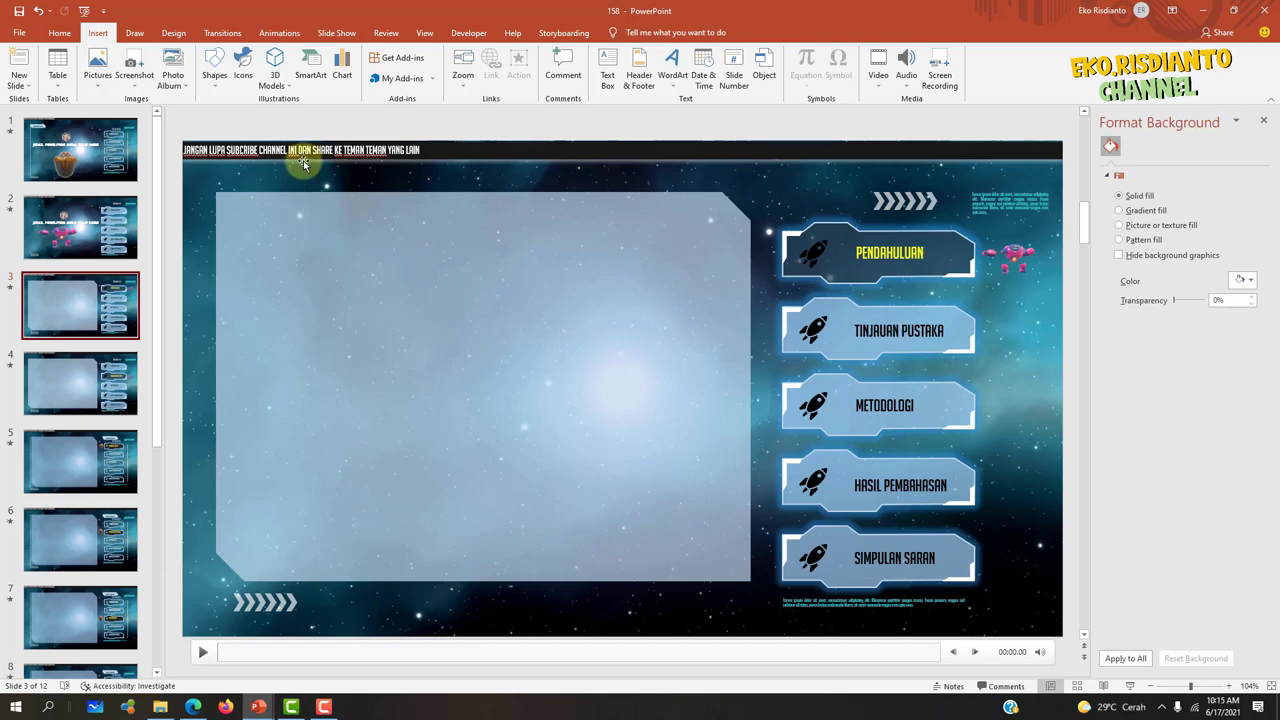
pyautogui.click(101, 159)
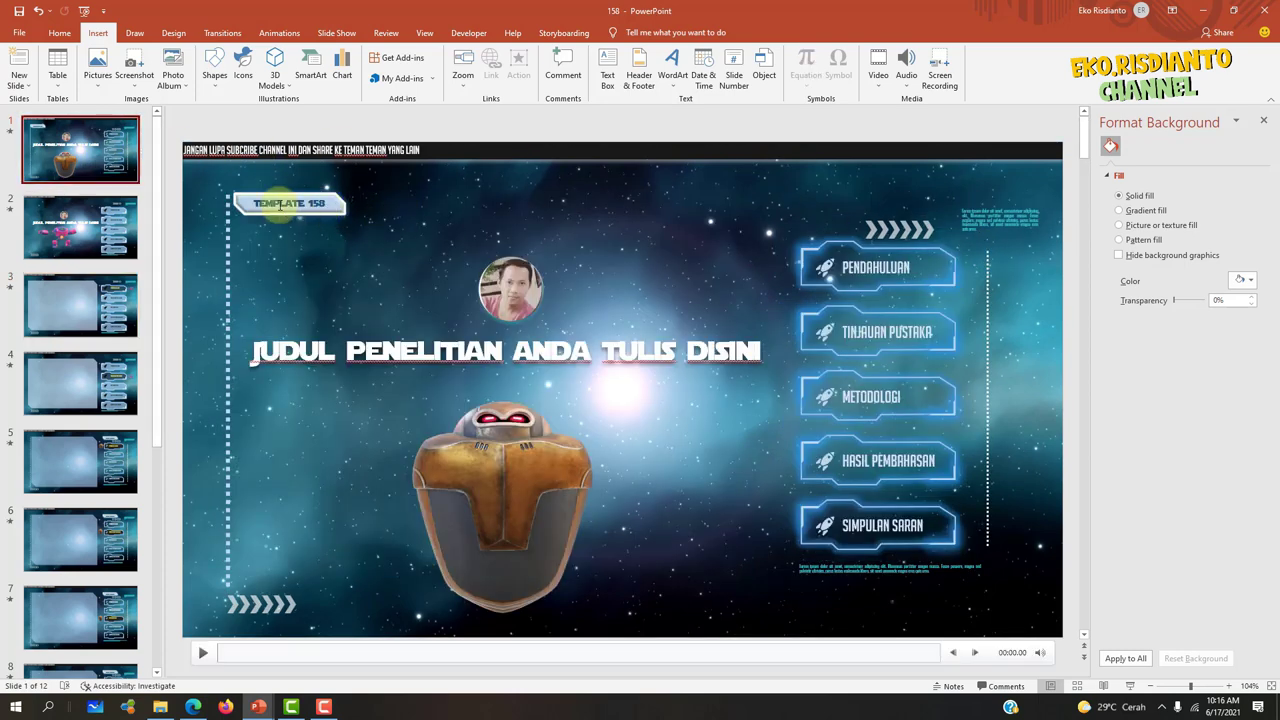
pyautogui.click(125, 214)
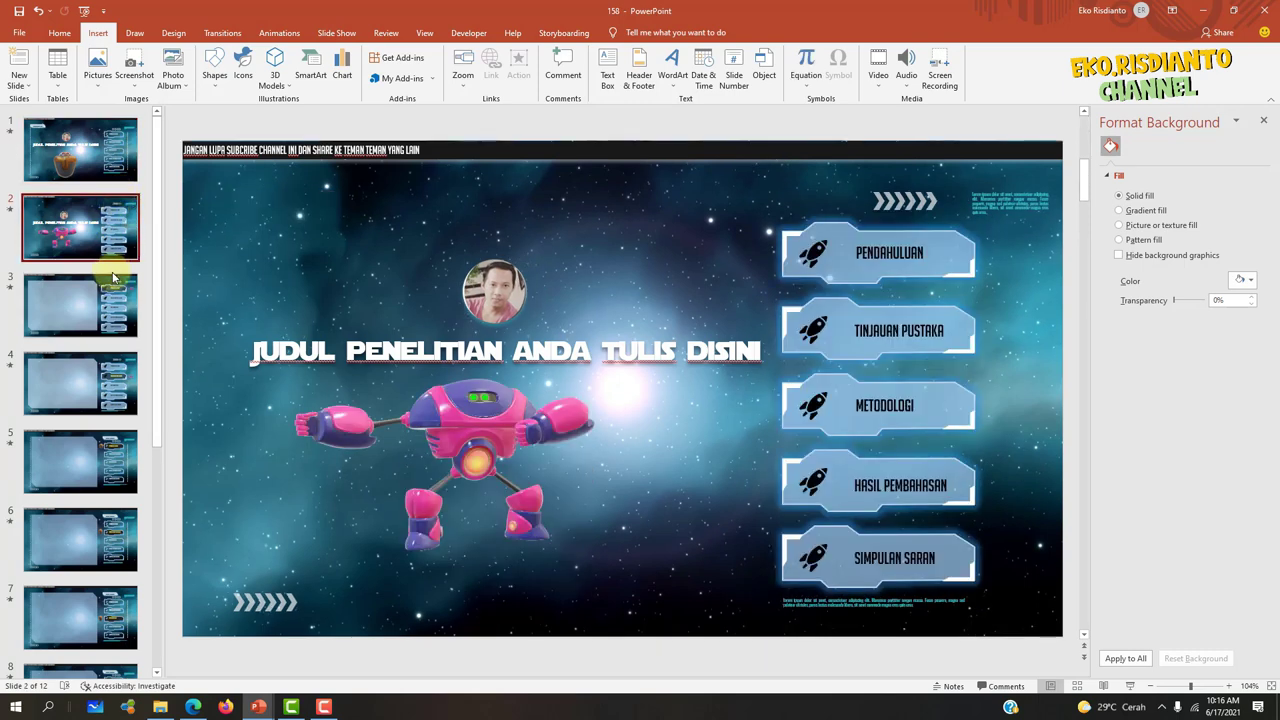
pyautogui.click(106, 455)
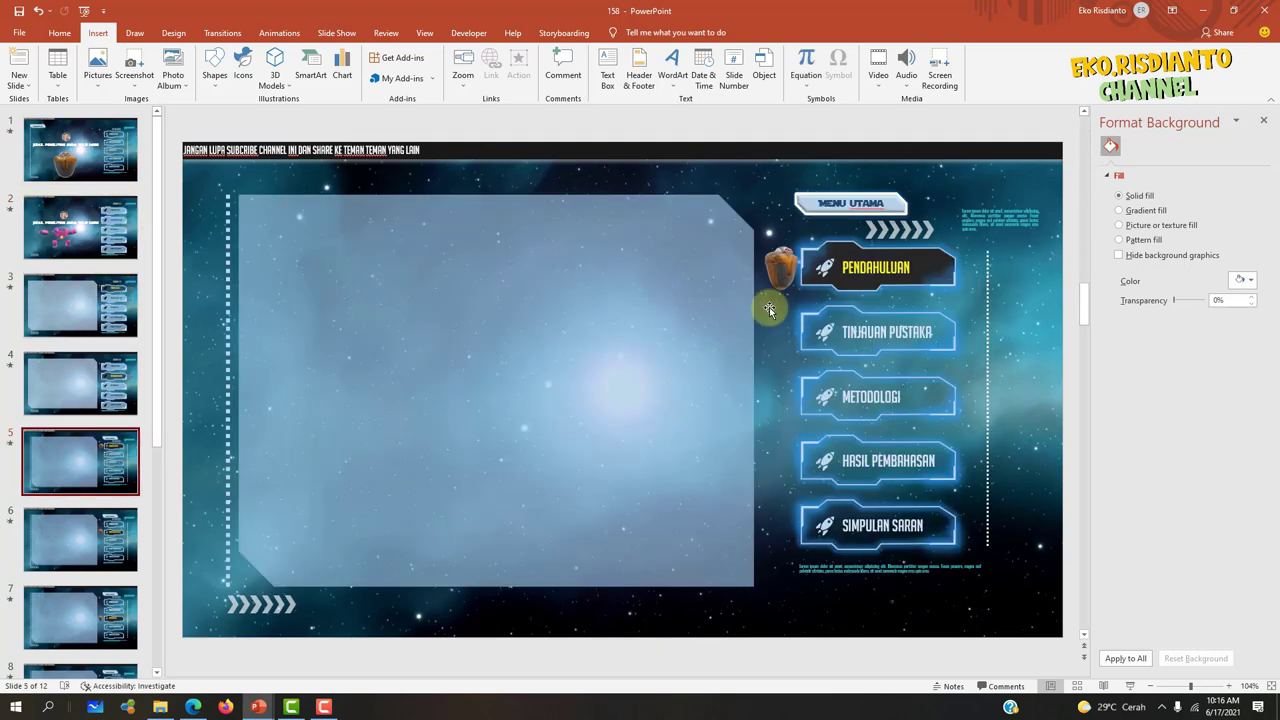
pyautogui.click(894, 203)
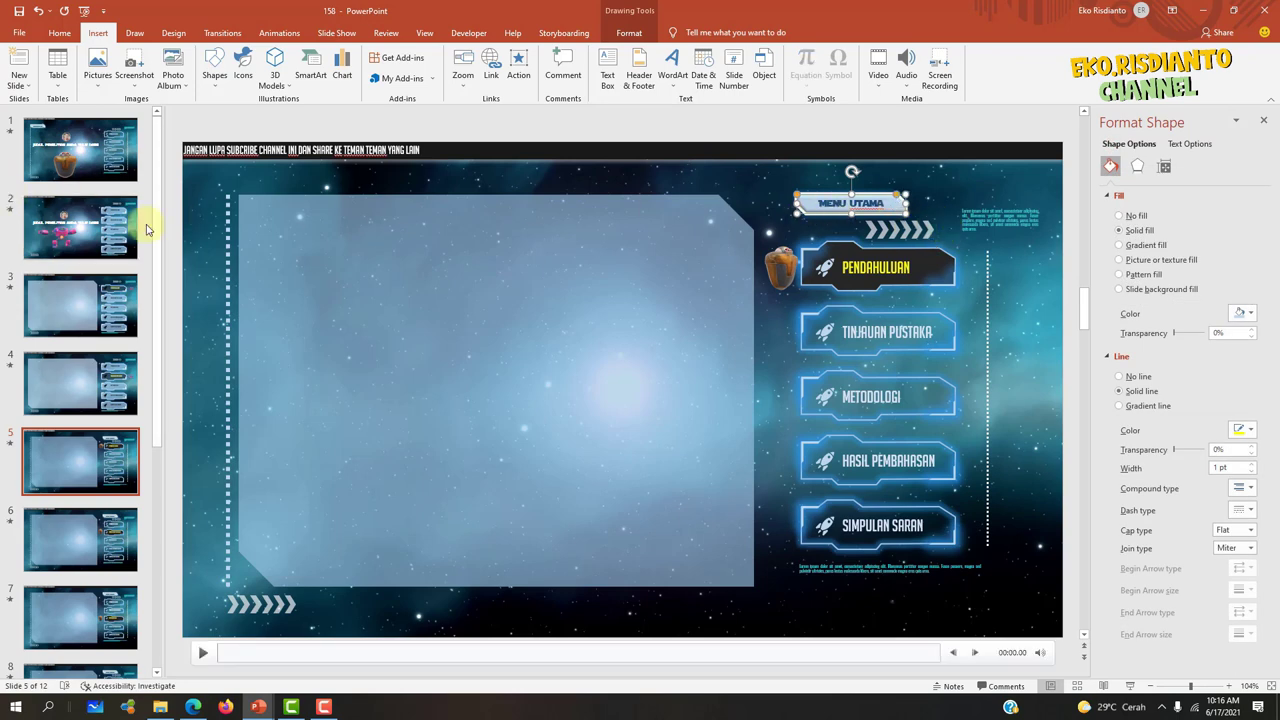
# - Paste the MENU UTAMA label onto slides 3 and 4, above the menu buttons
pyautogui.click(83, 300)
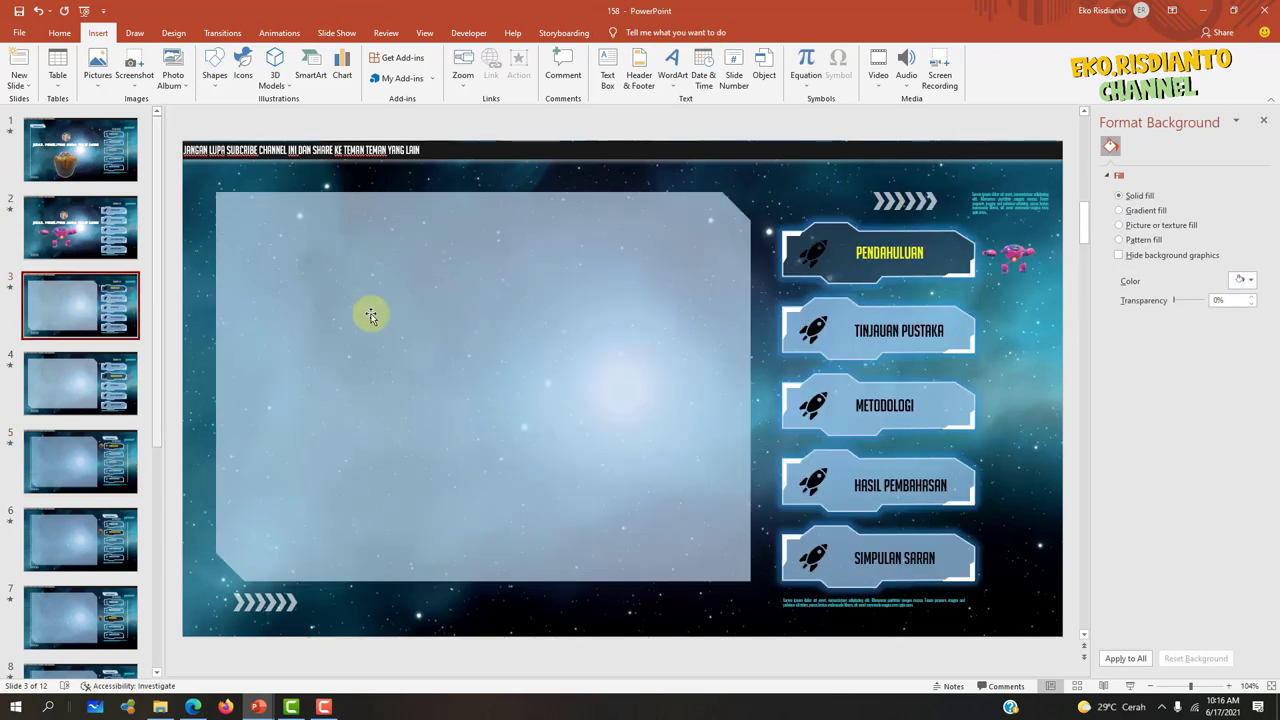
pyautogui.hotkey('ctrl', 'v')
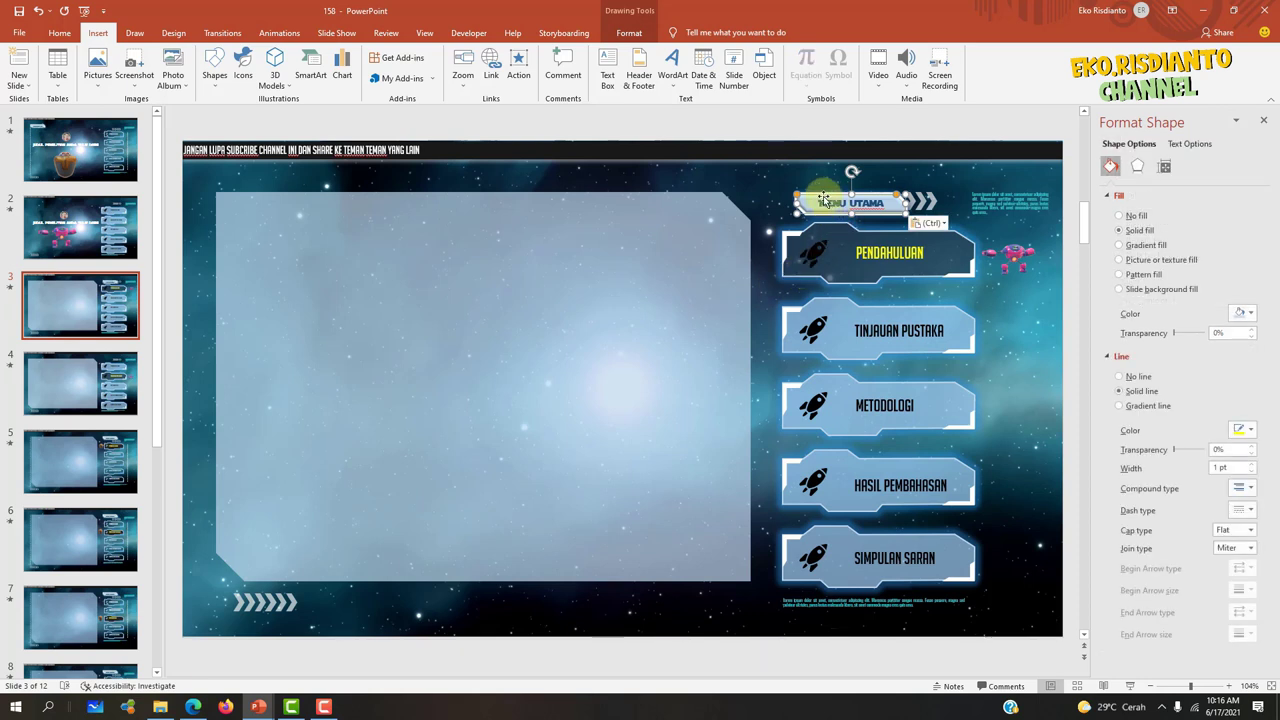
pyautogui.moveTo(819, 196); pyautogui.dragTo(771, 183)
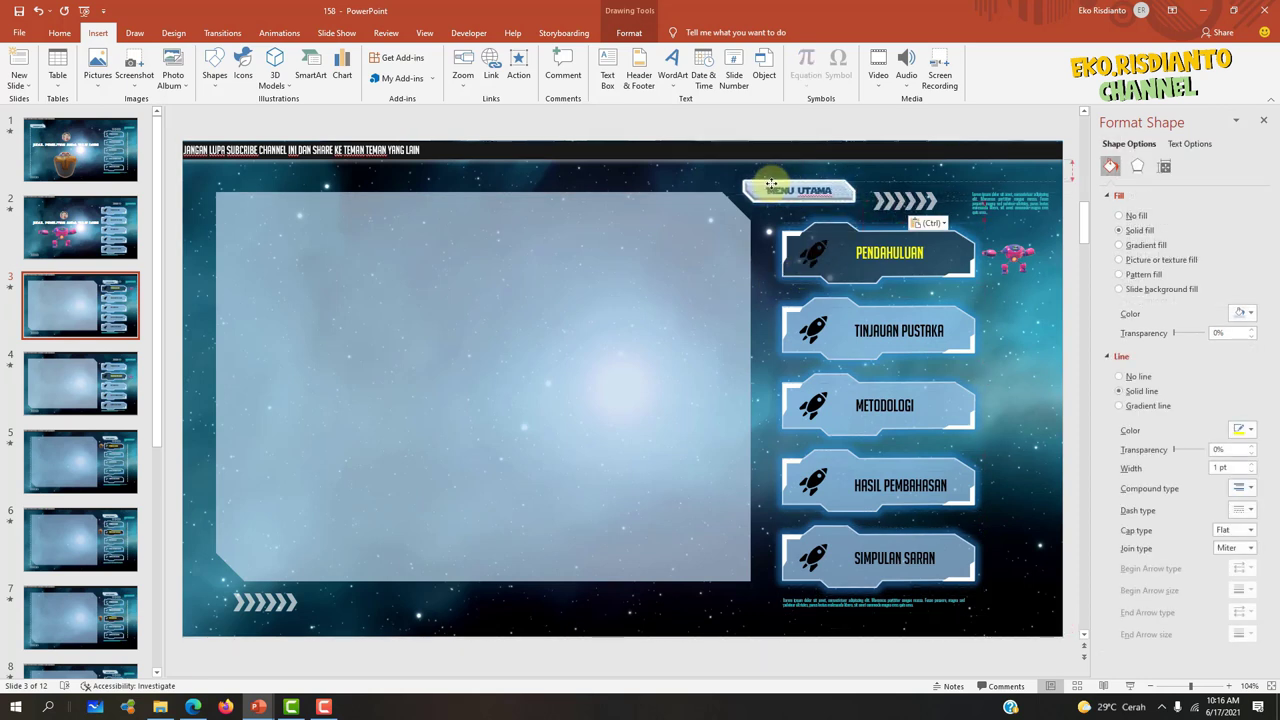
pyautogui.click(94, 371)
pyautogui.hotkey('ctrl', 'v')
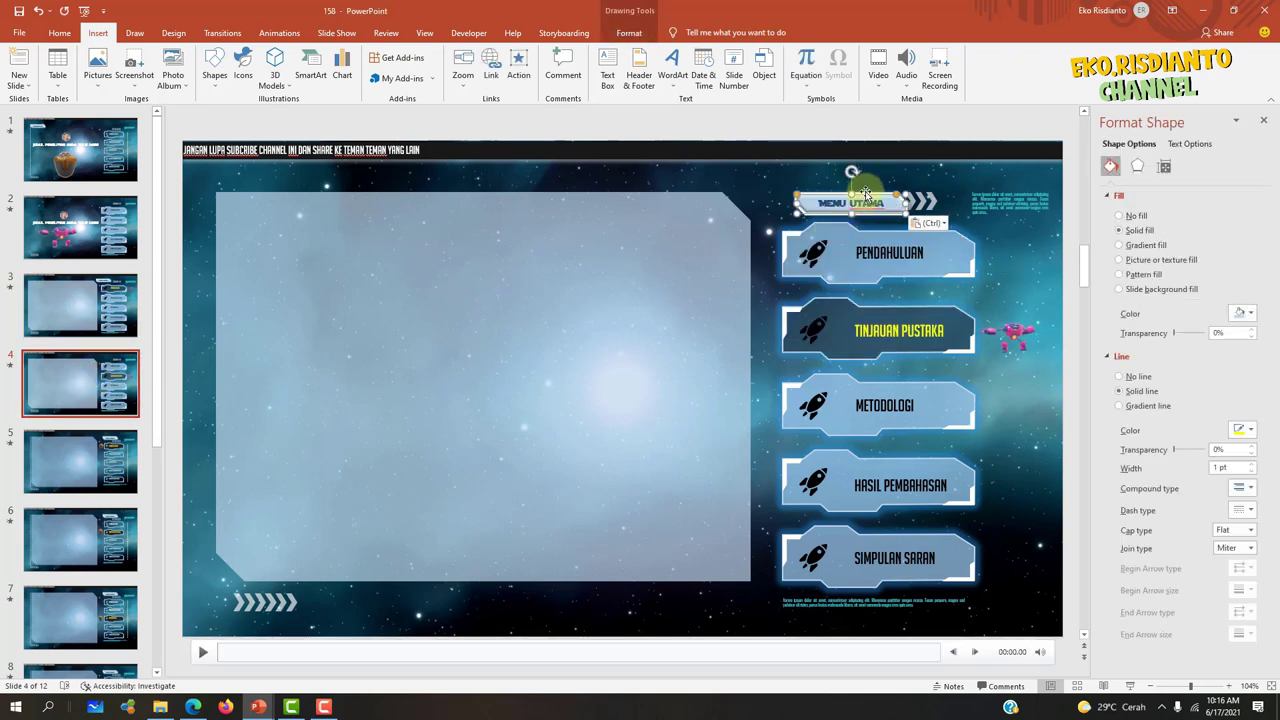
pyautogui.moveTo(844, 192); pyautogui.dragTo(782, 183)
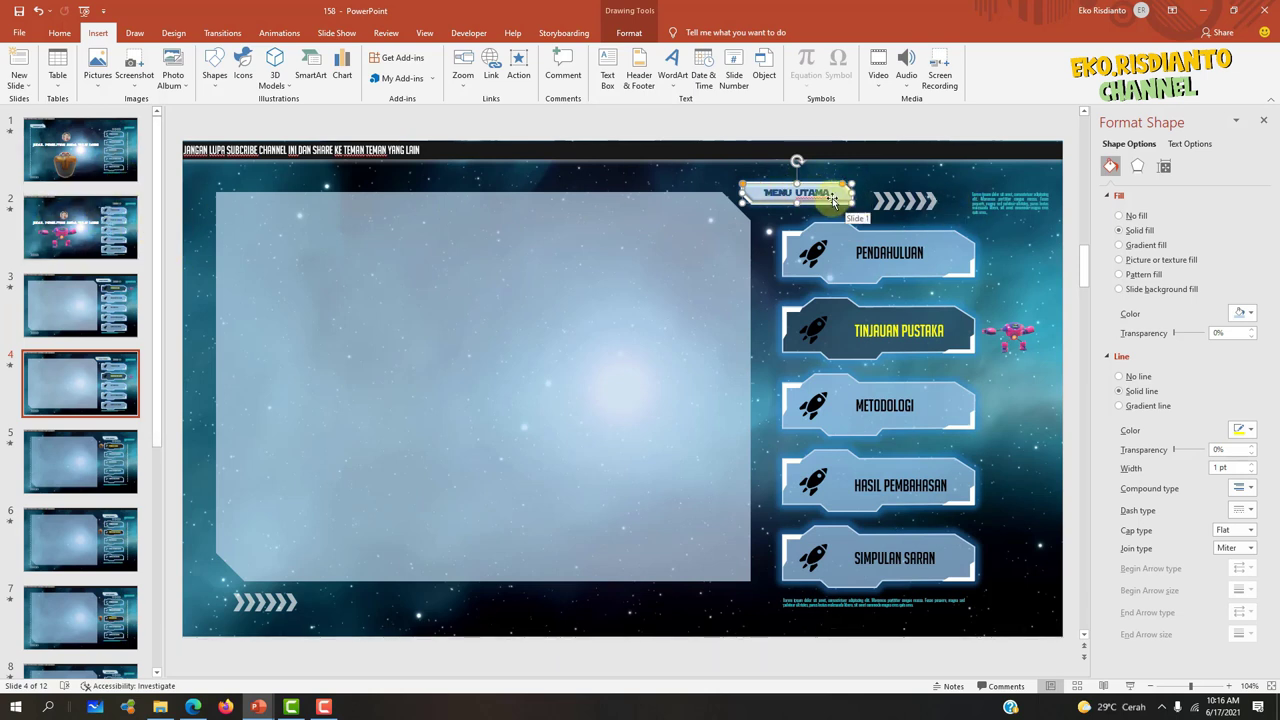
# - Browse the slide thumbnails, checking slide 10's bottom-row menu, and select the pink-robot title slide
pyautogui.click(104, 250)
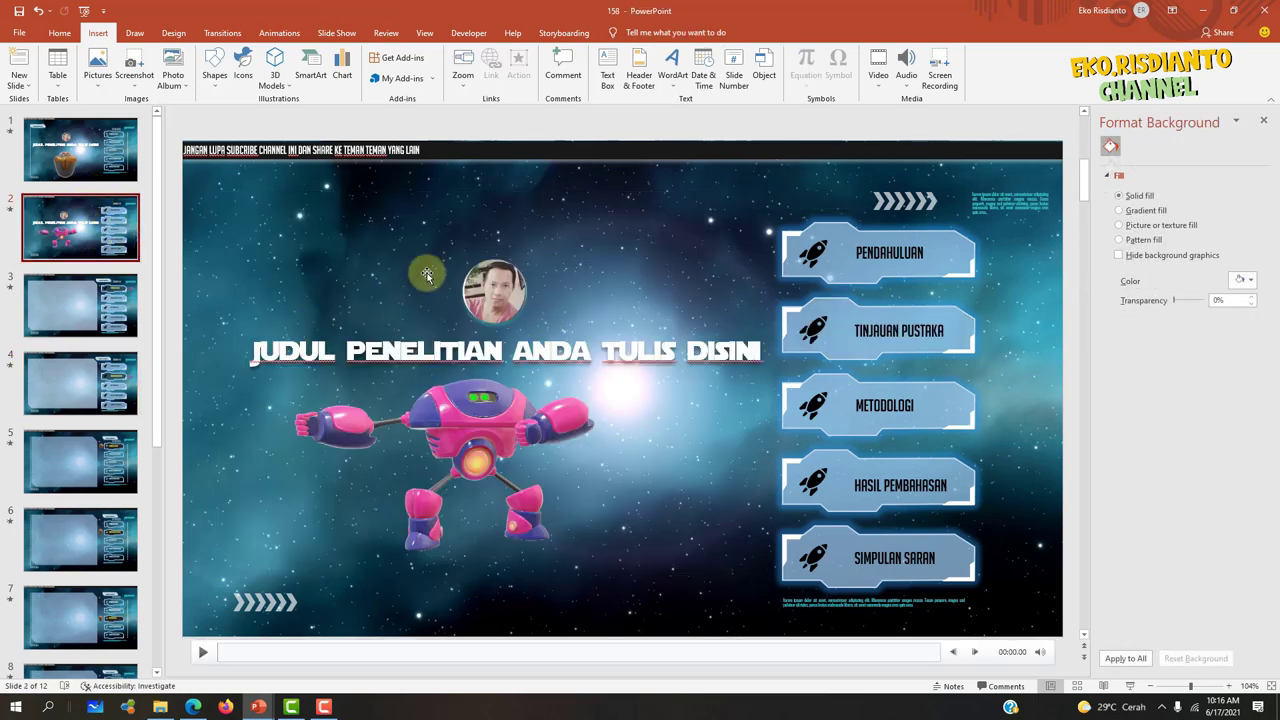
pyautogui.click(100, 300)
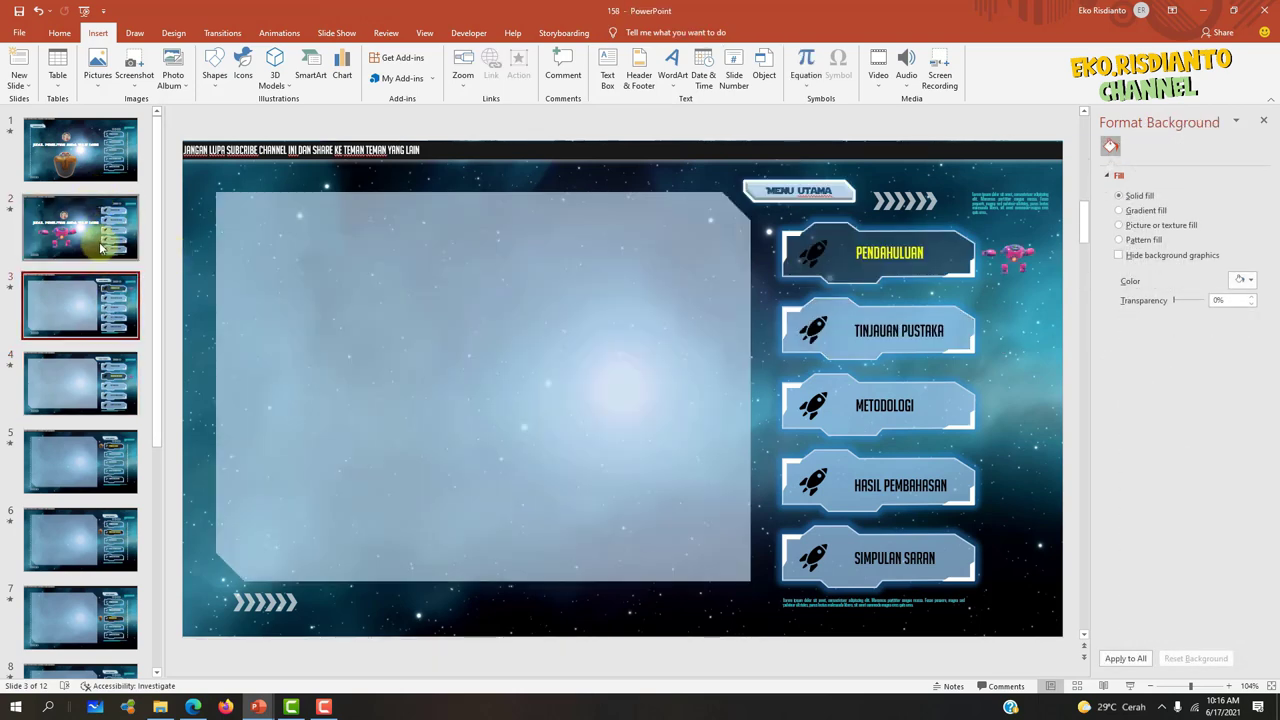
pyautogui.click(100, 228)
pyautogui.click(99, 175)
pyautogui.click(113, 250)
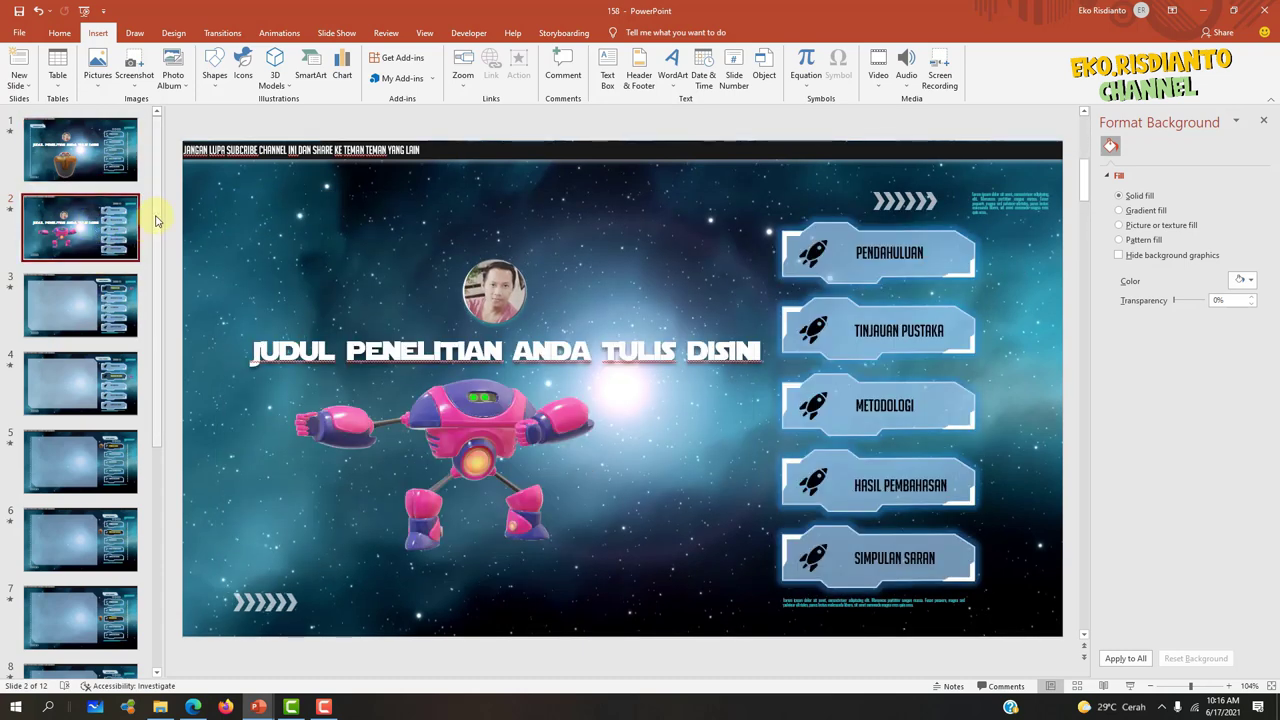
pyautogui.moveTo(155, 221); pyautogui.dragTo(170, 475)
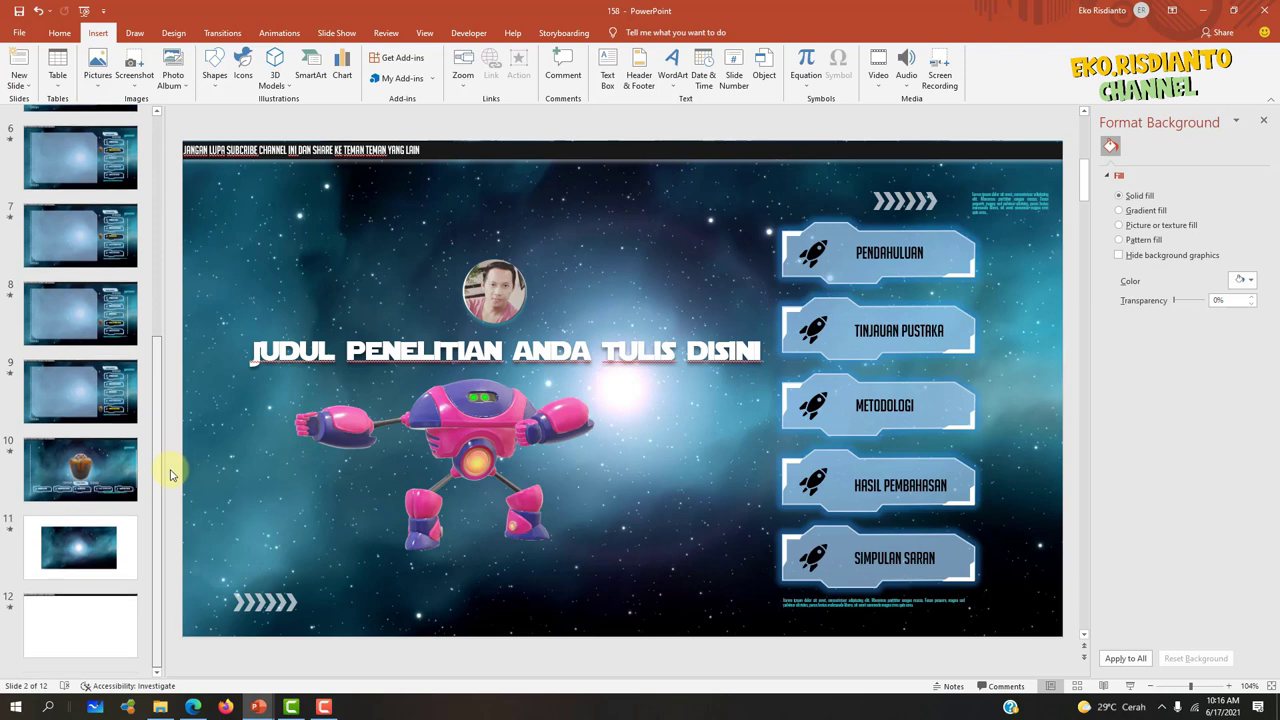
pyautogui.click(105, 468)
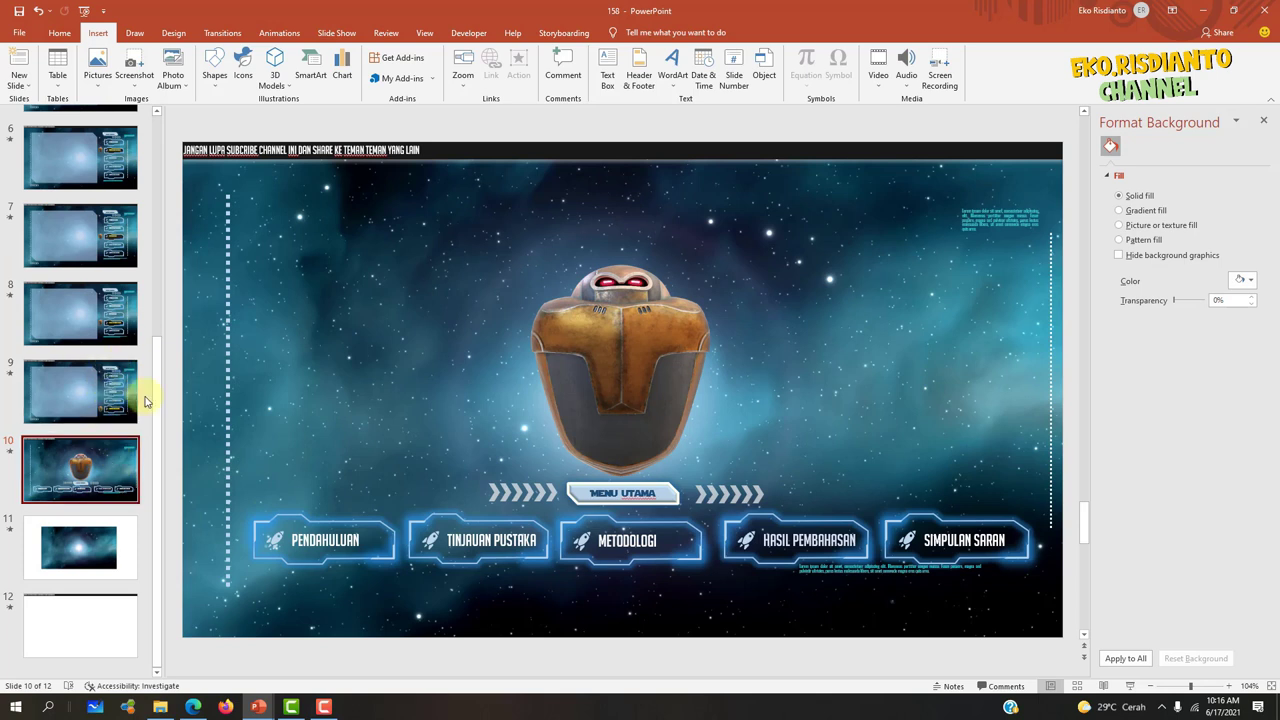
pyautogui.moveTo(156, 380); pyautogui.dragTo(178, 216)
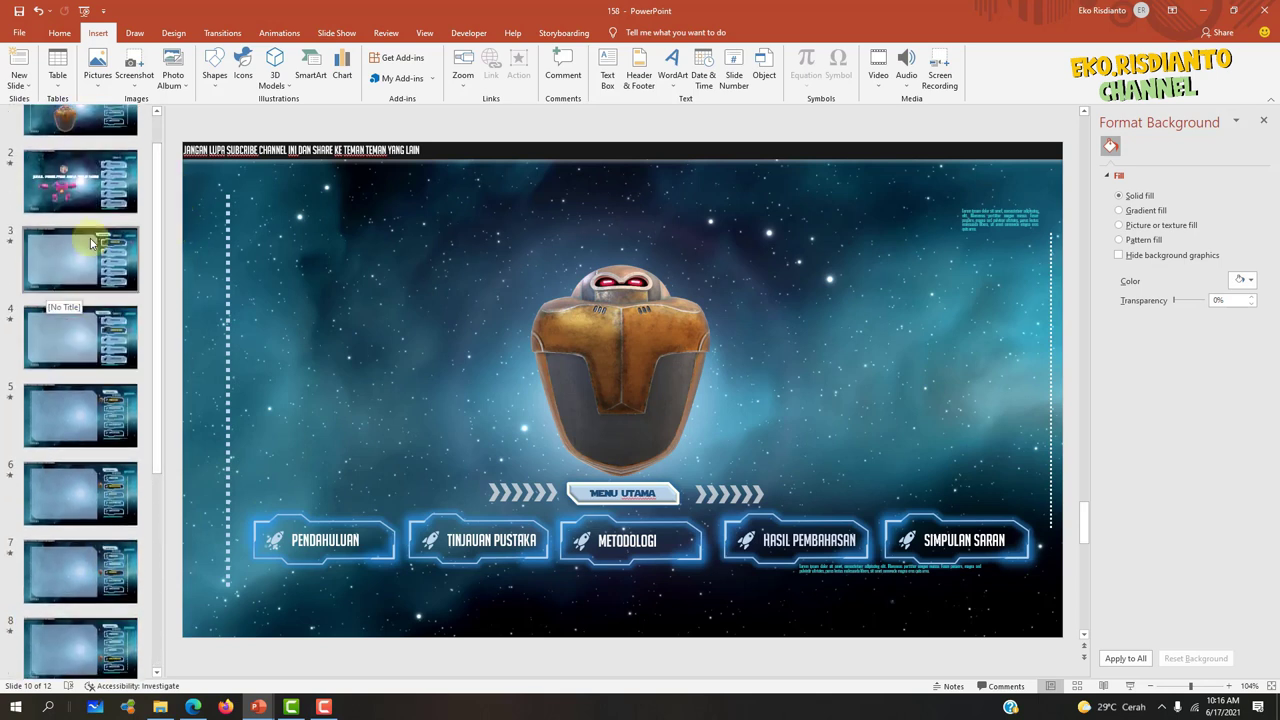
pyautogui.click(90, 190)
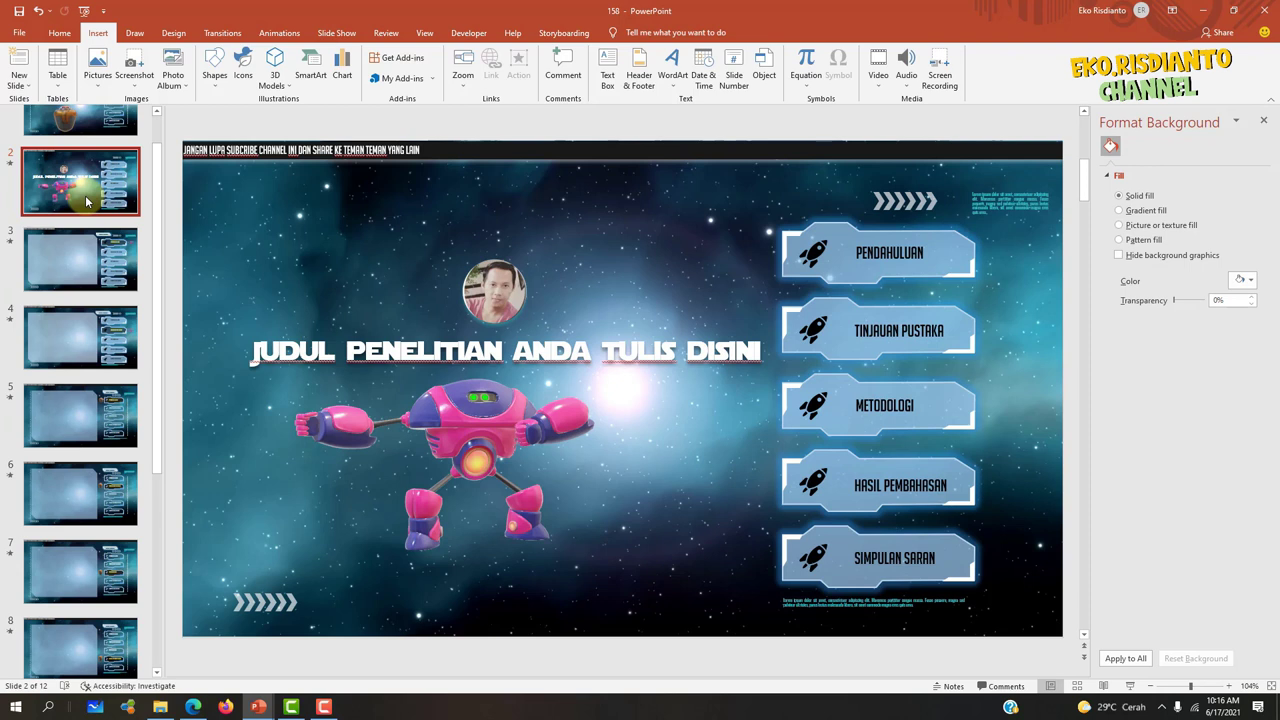
# - Duplicate the title slide and move the copy to right after slide 10
pyautogui.hotkey('ctrl', 'd')
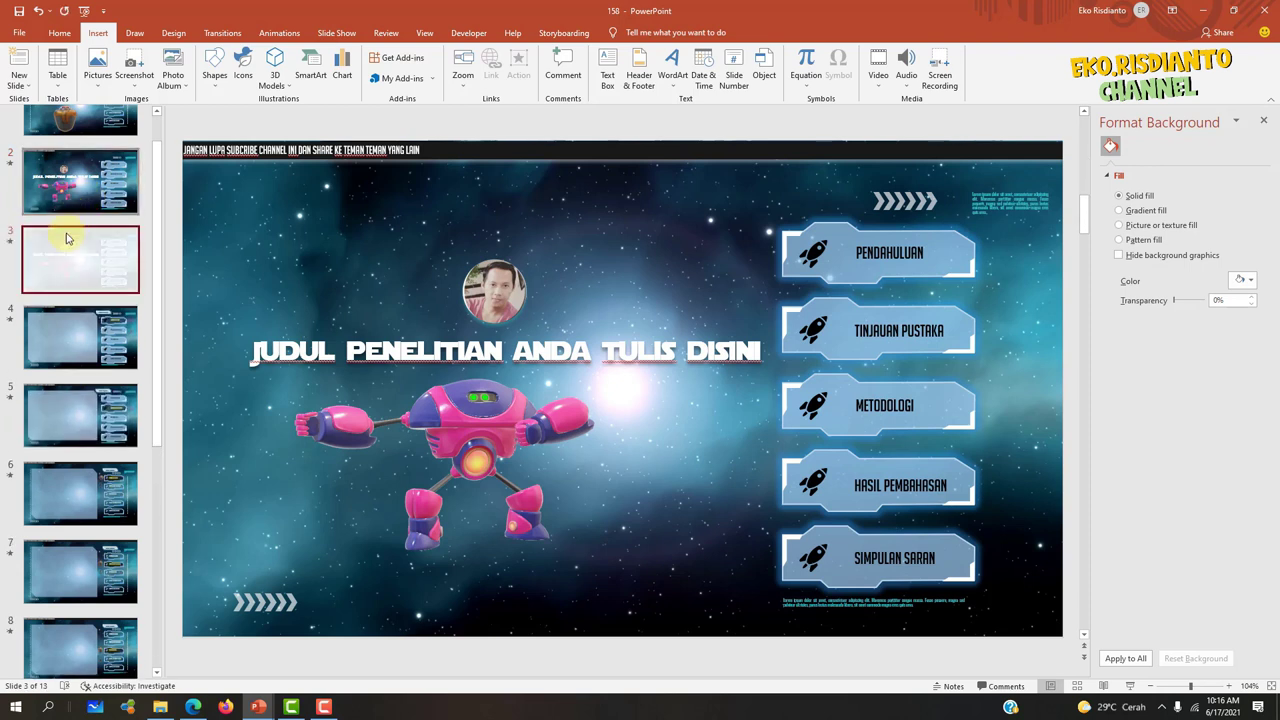
pyautogui.moveTo(78, 249); pyautogui.dragTo(88, 352)
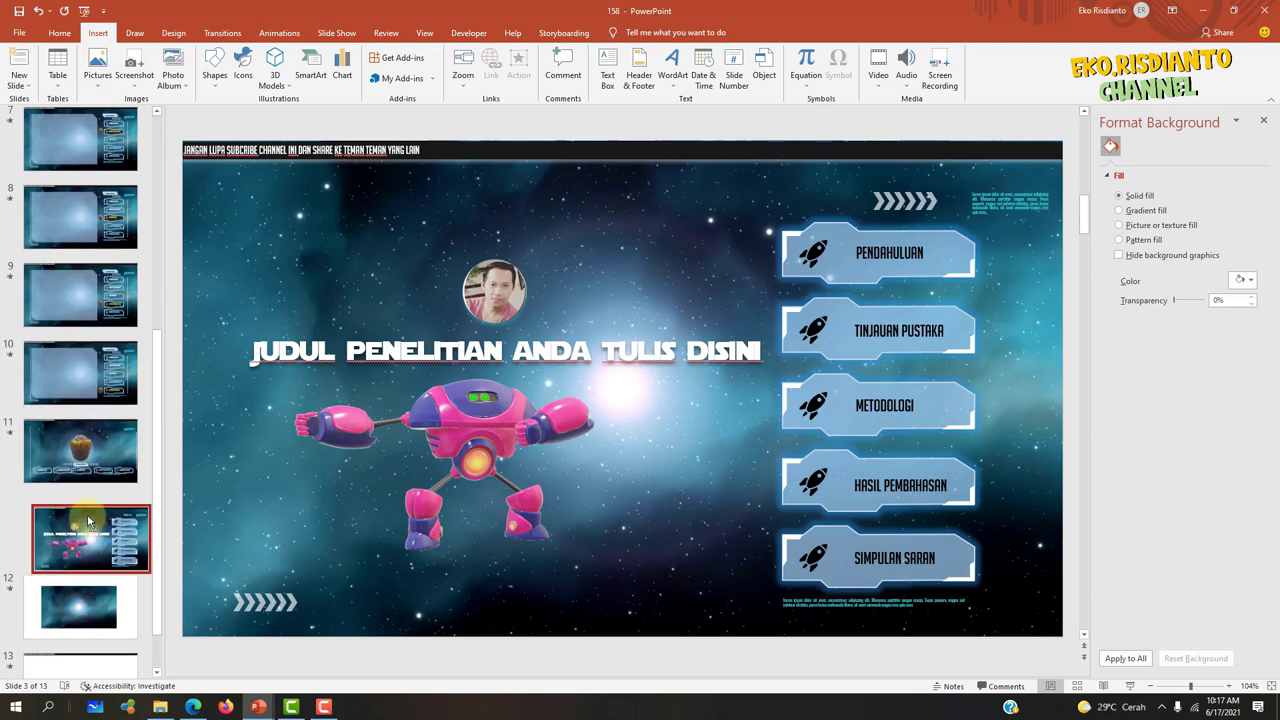
pyautogui.moveTo(88, 352); pyautogui.dragTo(88, 515)
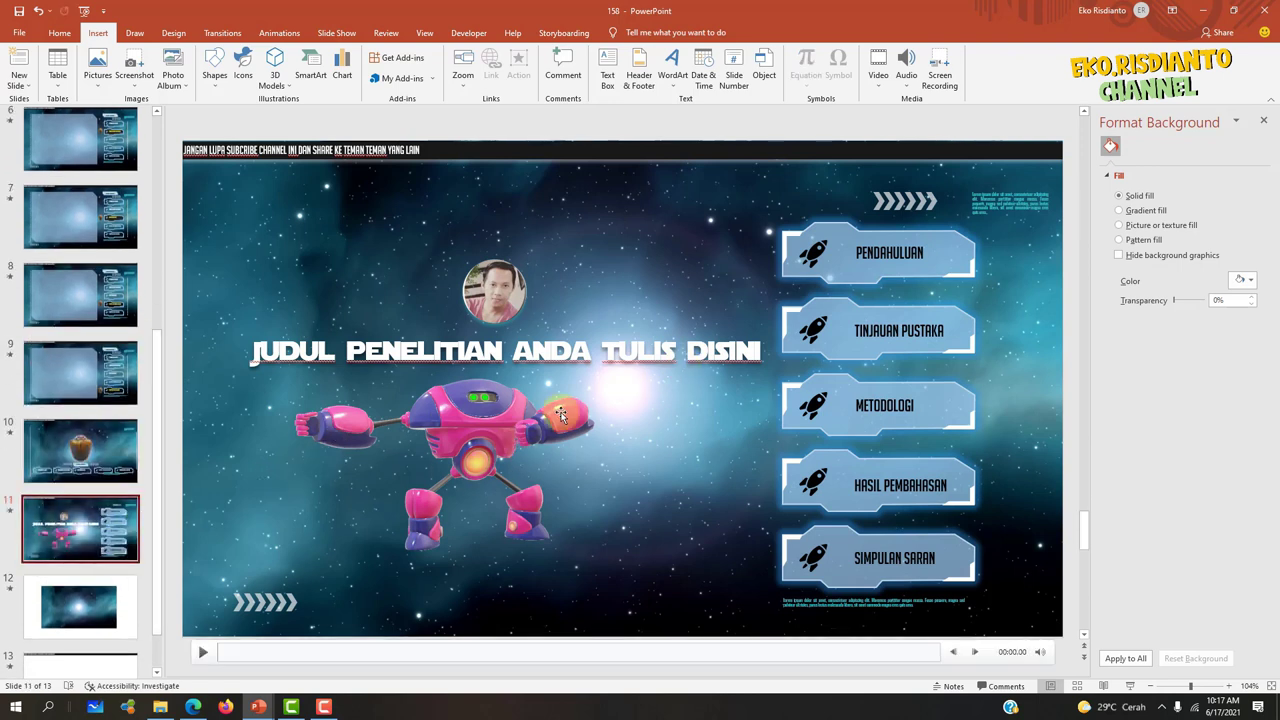
# - Delete the copy's title and round photo, then shrink the robot and move it higher
pyautogui.click(518, 352)
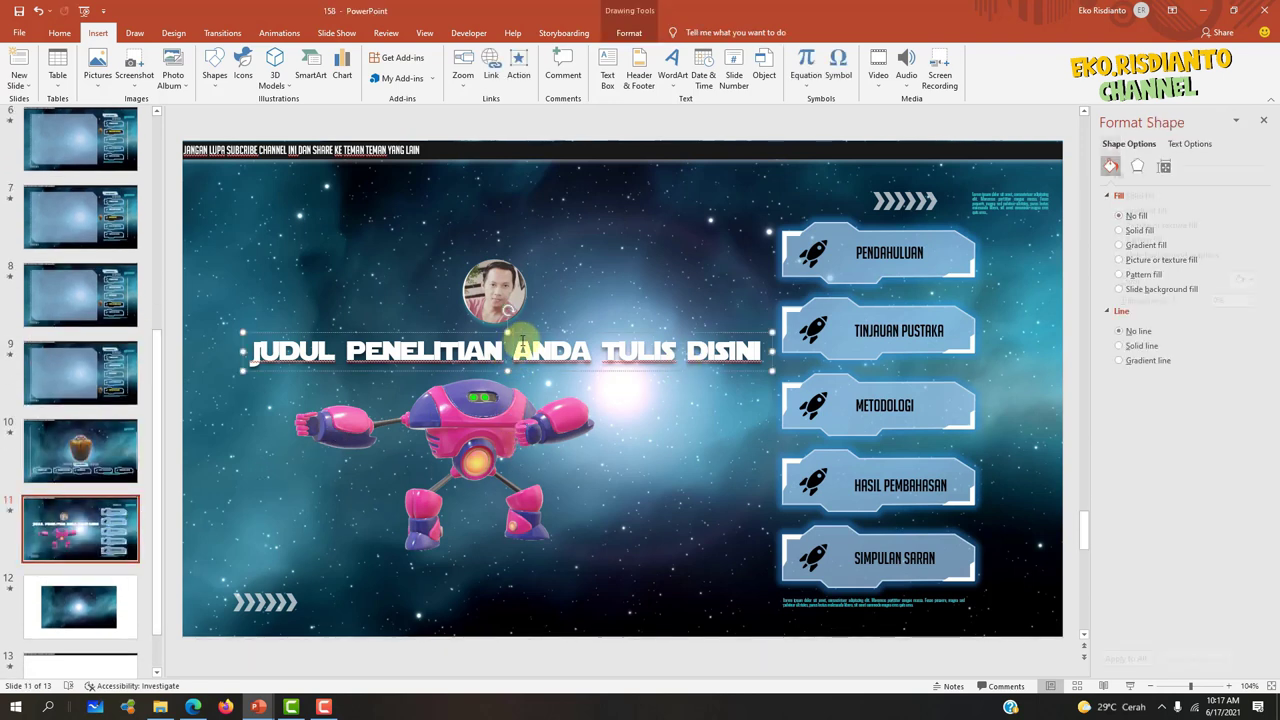
pyautogui.press('Delete')
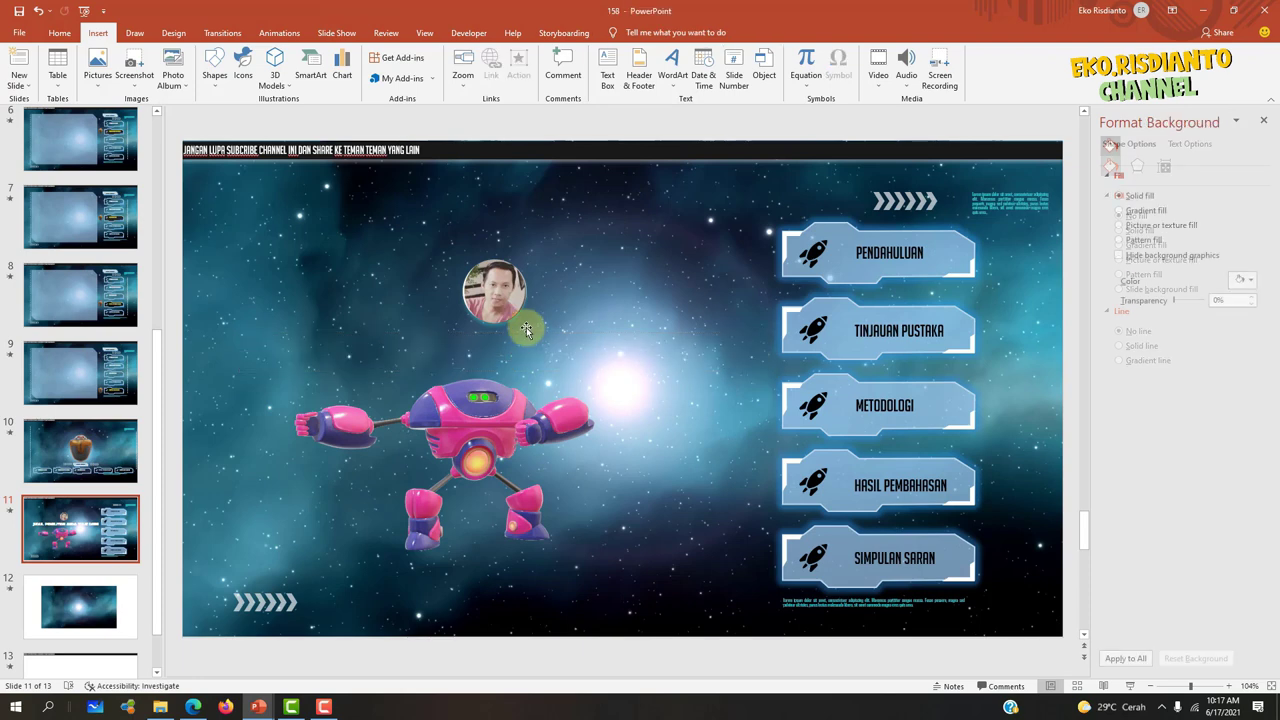
pyautogui.click(514, 300)
pyautogui.press('Delete')
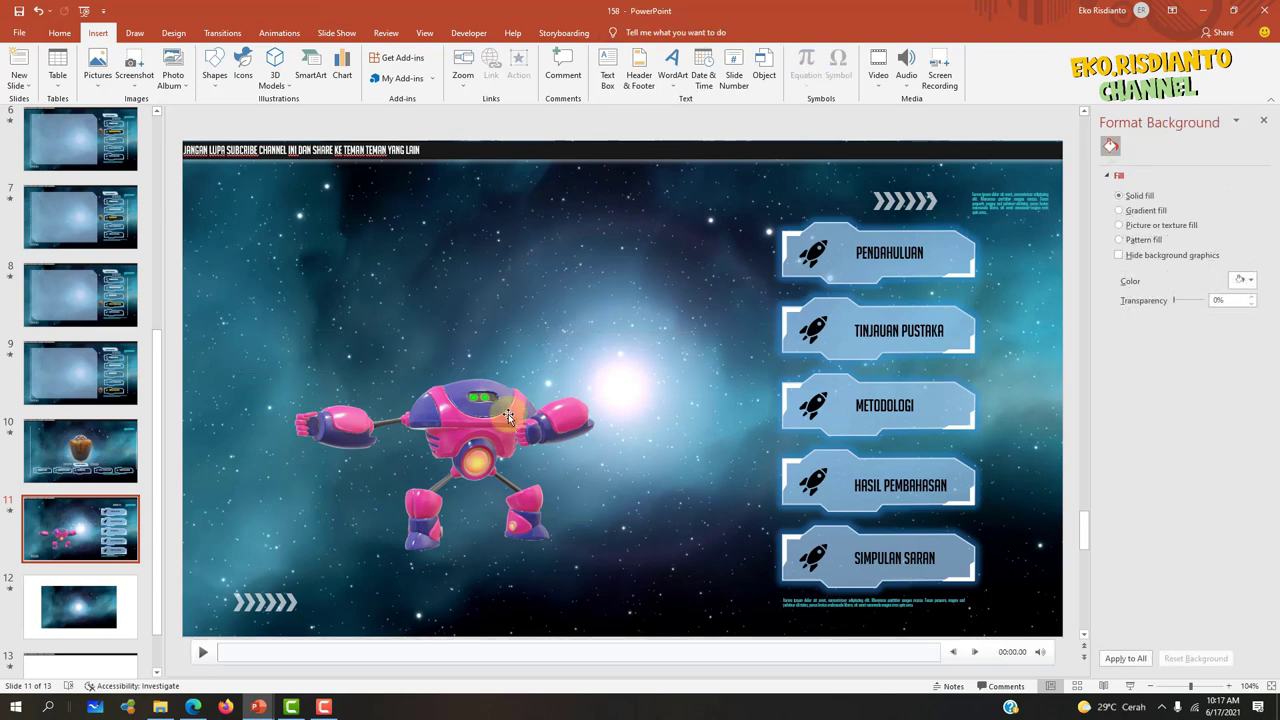
pyautogui.click(515, 396)
pyautogui.moveTo(292, 553); pyautogui.dragTo(329, 531)
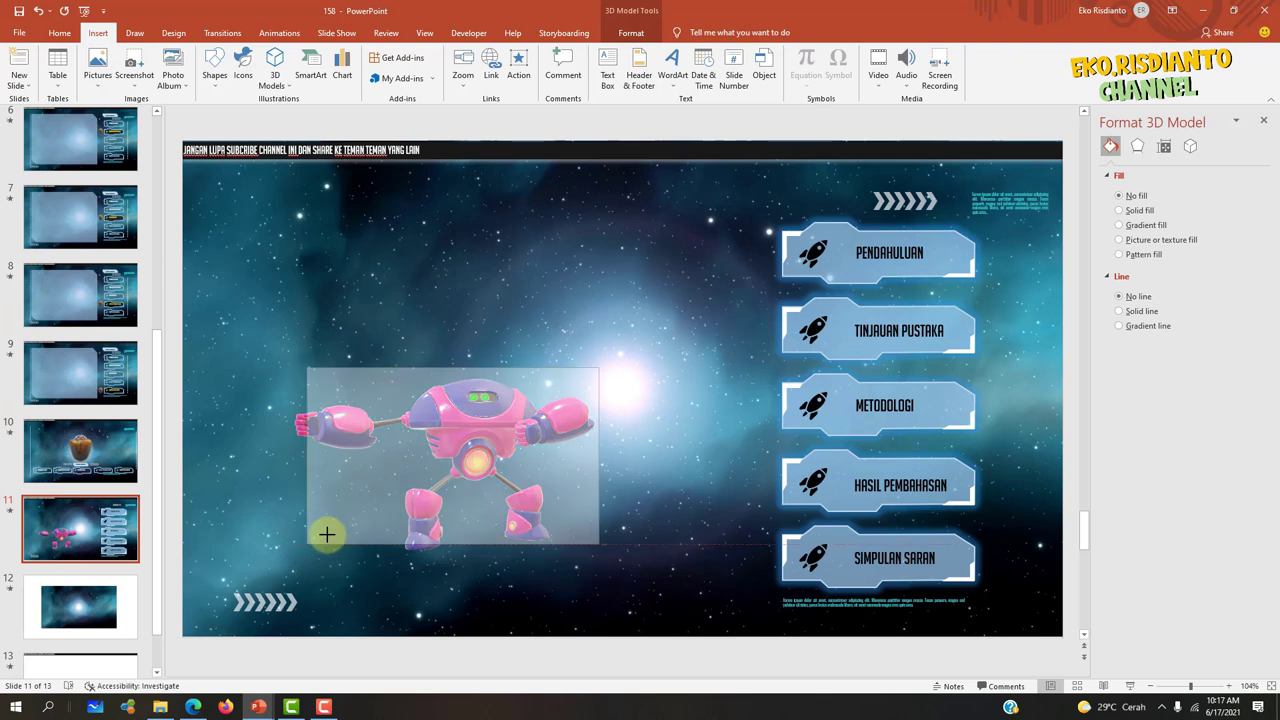
pyautogui.moveTo(452, 450)
pyautogui.mouseDown()
pyautogui.moveTo(474, 393)
pyautogui.moveTo(470, 298)
pyautogui.mouseUp()
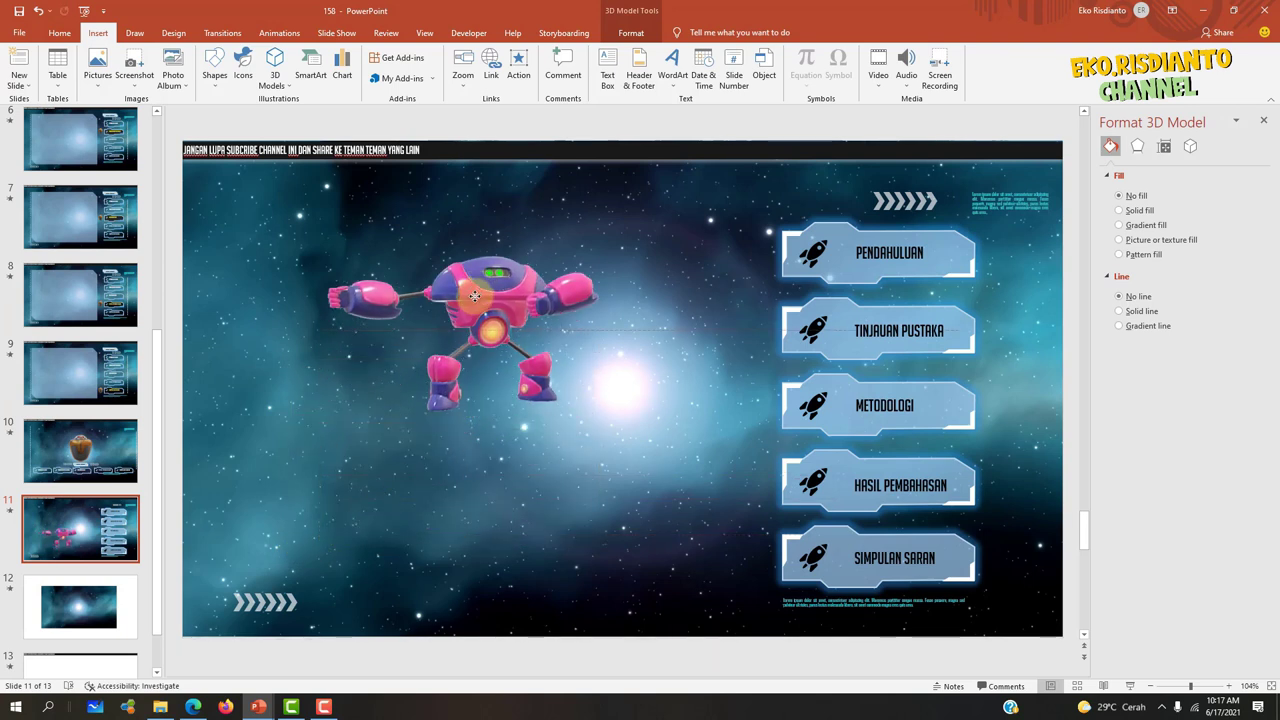
# - Arrange PENDAHULUAN, TINJAUAN PUSTAKA, METODOLOGI and SIMPULAN SARAN into a row along the slide bottom
pyautogui.click(925, 240)
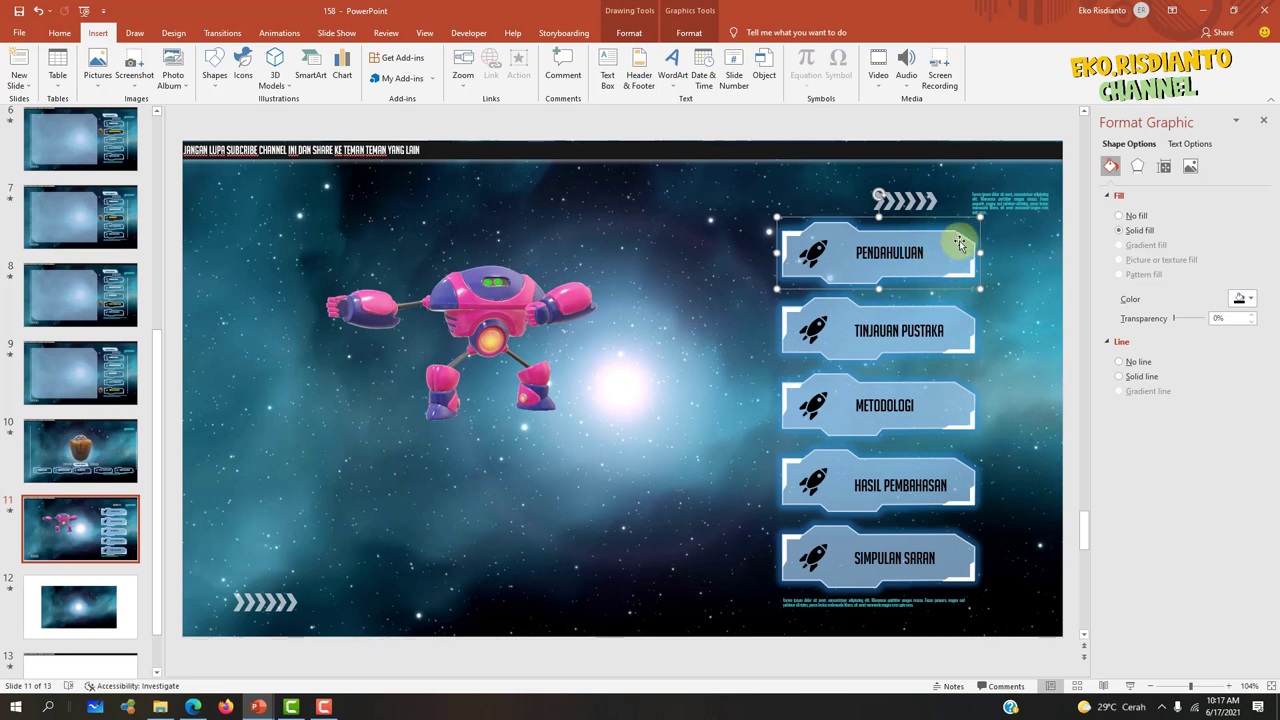
pyautogui.moveTo(955, 222); pyautogui.dragTo(384, 493)
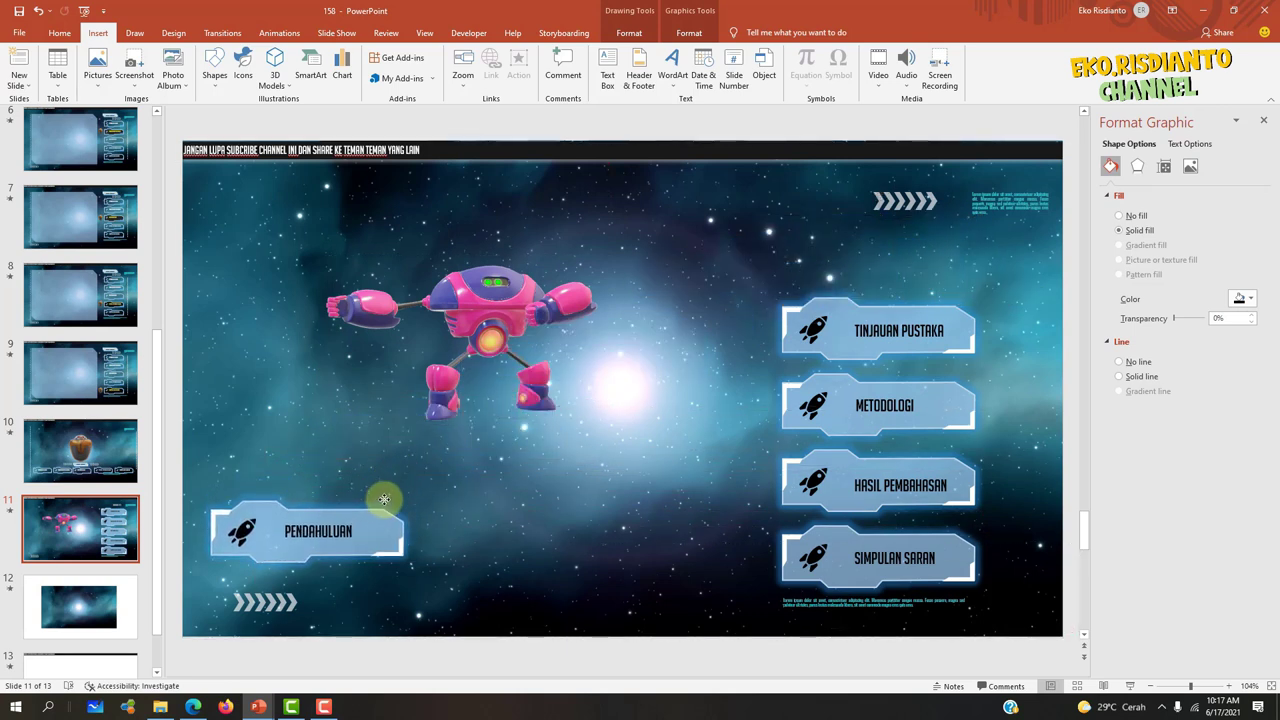
pyautogui.moveTo(970, 335)
pyautogui.mouseDown()
pyautogui.moveTo(806, 365)
pyautogui.moveTo(608, 521)
pyautogui.mouseUp()
pyautogui.moveTo(962, 408)
pyautogui.mouseDown()
pyautogui.moveTo(818, 485)
pyautogui.moveTo(814, 535)
pyautogui.mouseUp()
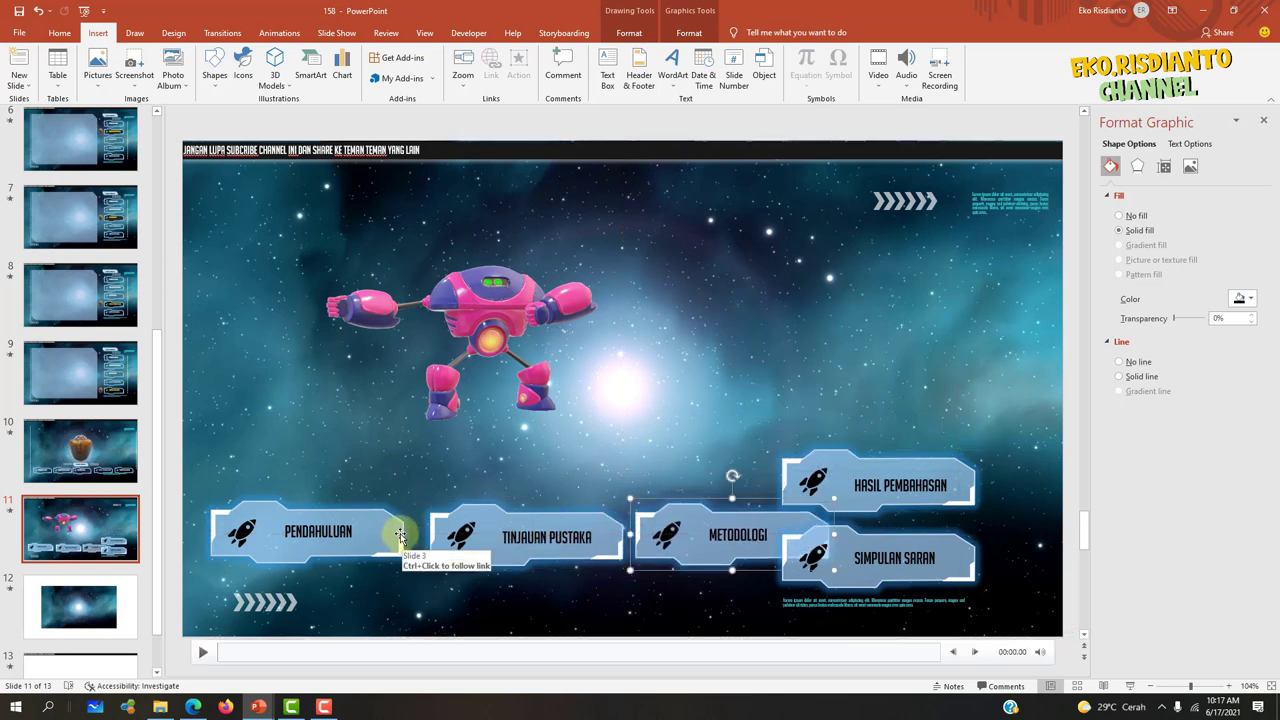
pyautogui.moveTo(399, 535); pyautogui.dragTo(379, 538)
pyautogui.moveTo(465, 519); pyautogui.dragTo(446, 517)
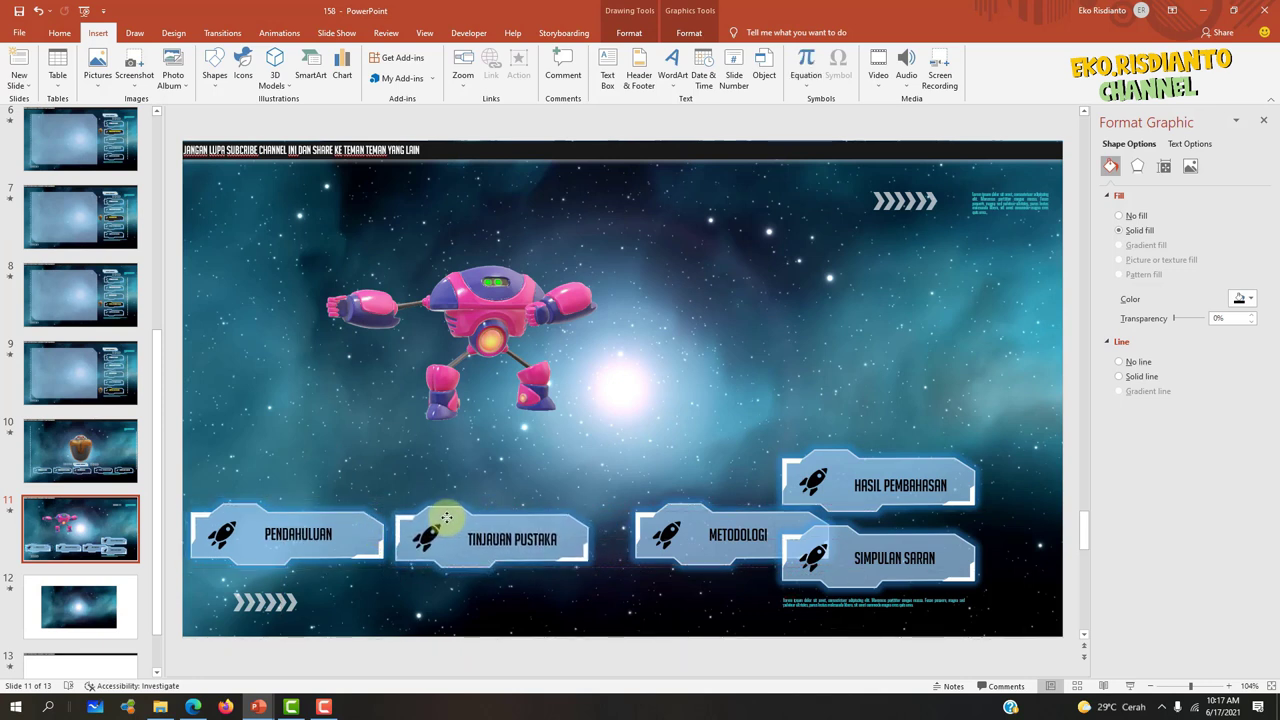
pyautogui.click(446, 517)
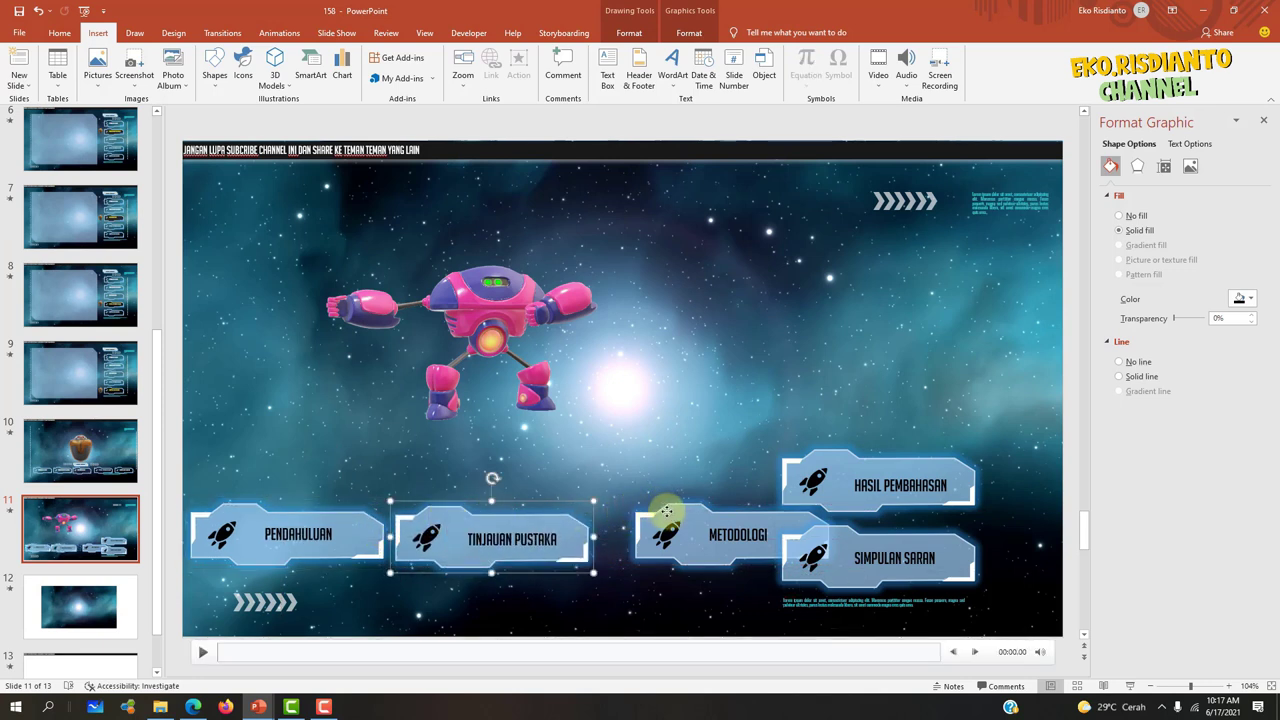
pyautogui.moveTo(666, 512); pyautogui.dragTo(634, 516)
pyautogui.moveTo(951, 530)
pyautogui.mouseDown()
pyautogui.moveTo(1039, 537)
pyautogui.moveTo(1007, 525)
pyautogui.mouseUp()
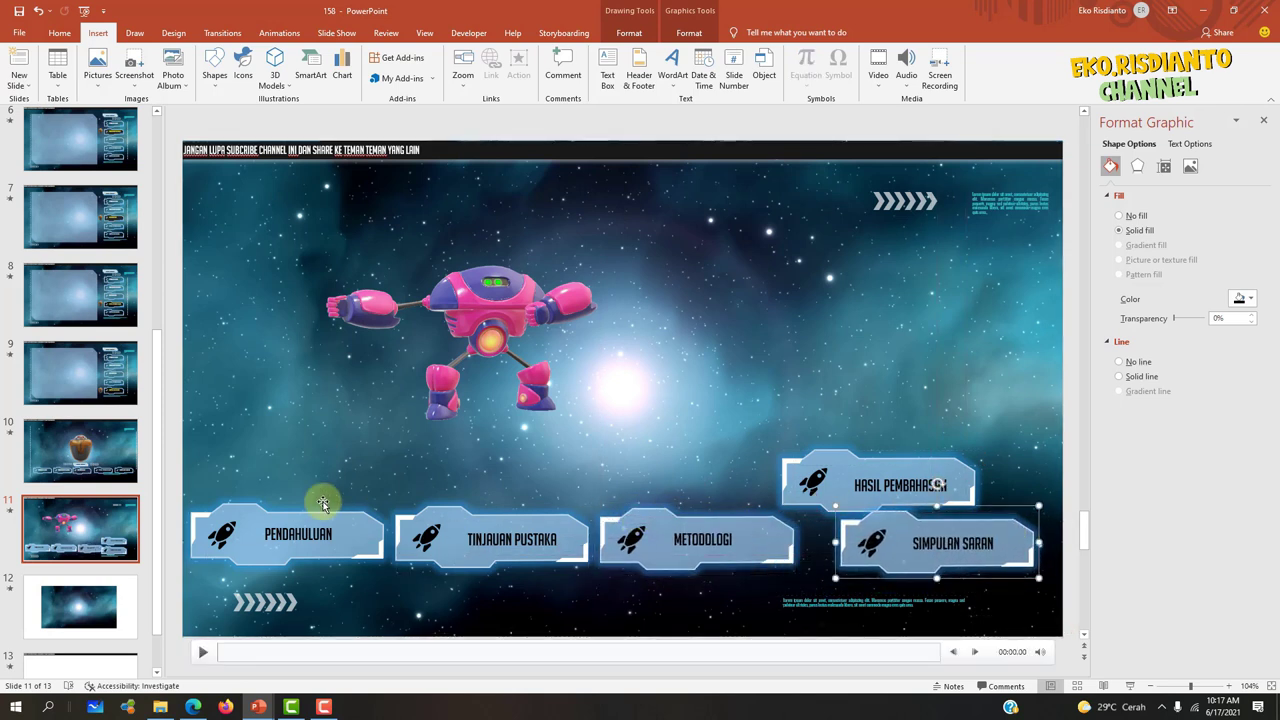
# - Shrink the PENDAHULUAN and TINJAUAN PUSTAKA buttons and refit their labels
pyautogui.click(364, 534)
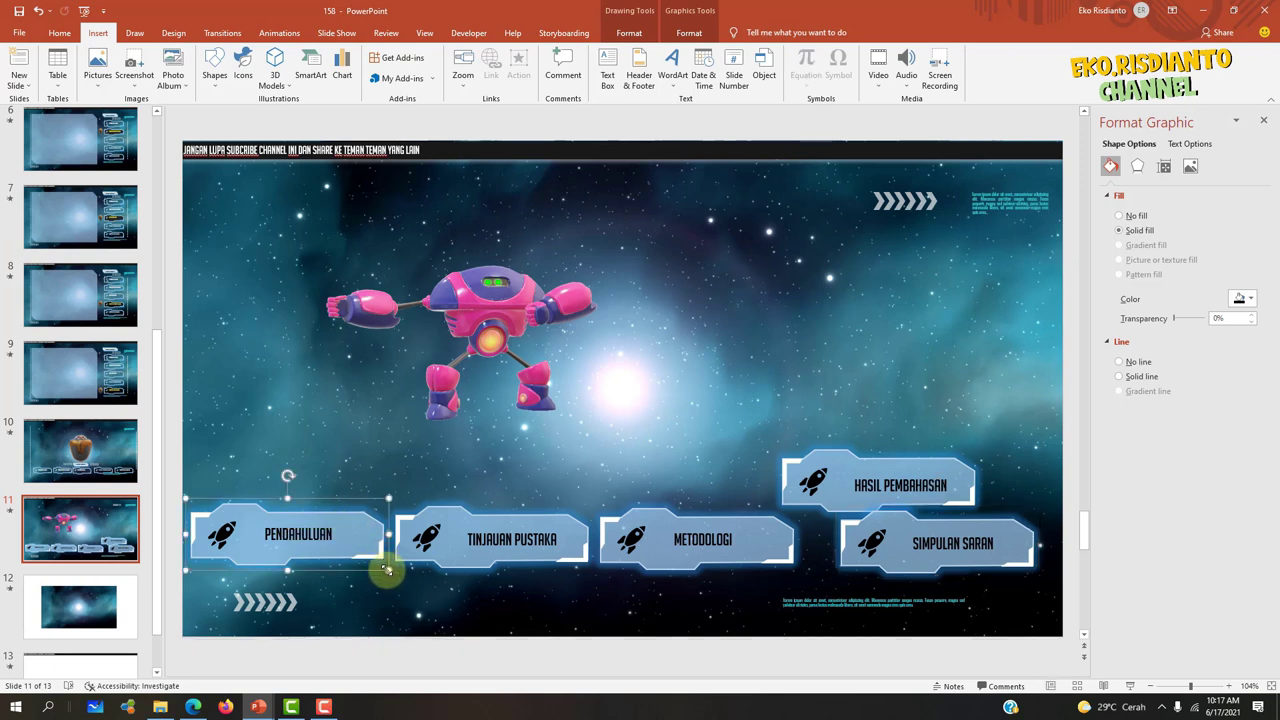
pyautogui.moveTo(388, 569); pyautogui.dragTo(342, 554)
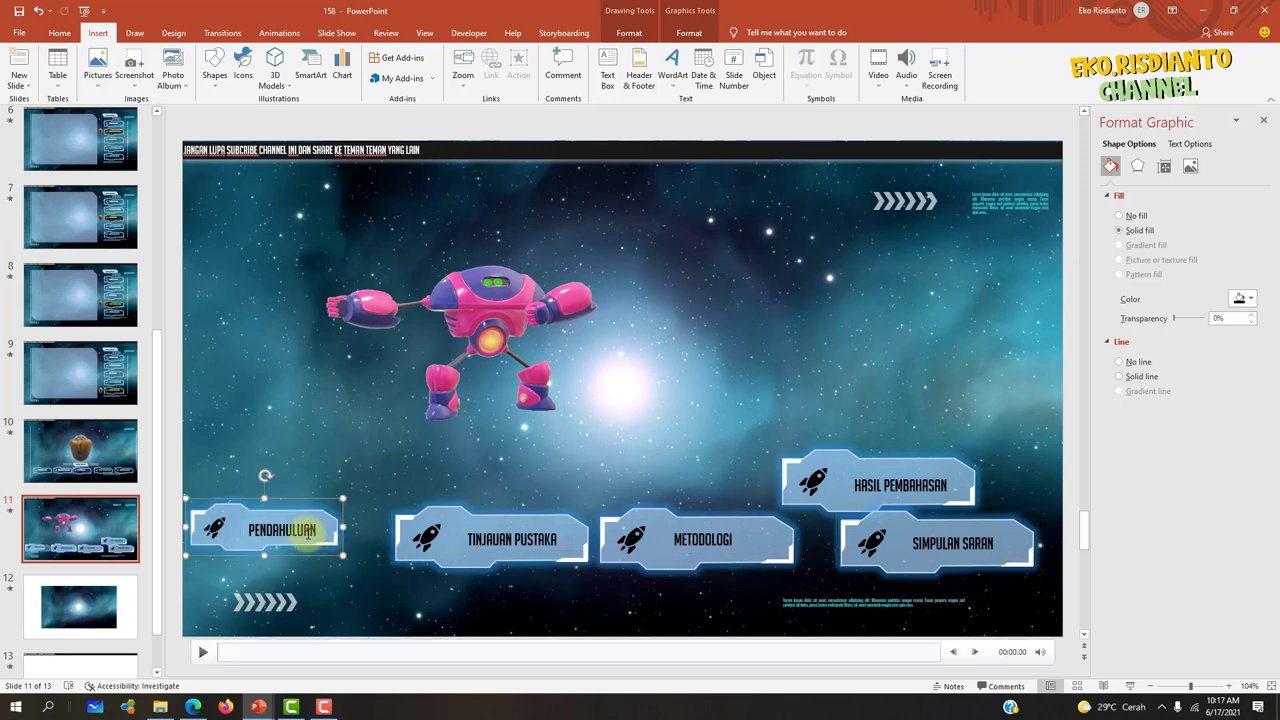
pyautogui.click(289, 520)
pyautogui.moveTo(286, 517); pyautogui.dragTo(277, 517)
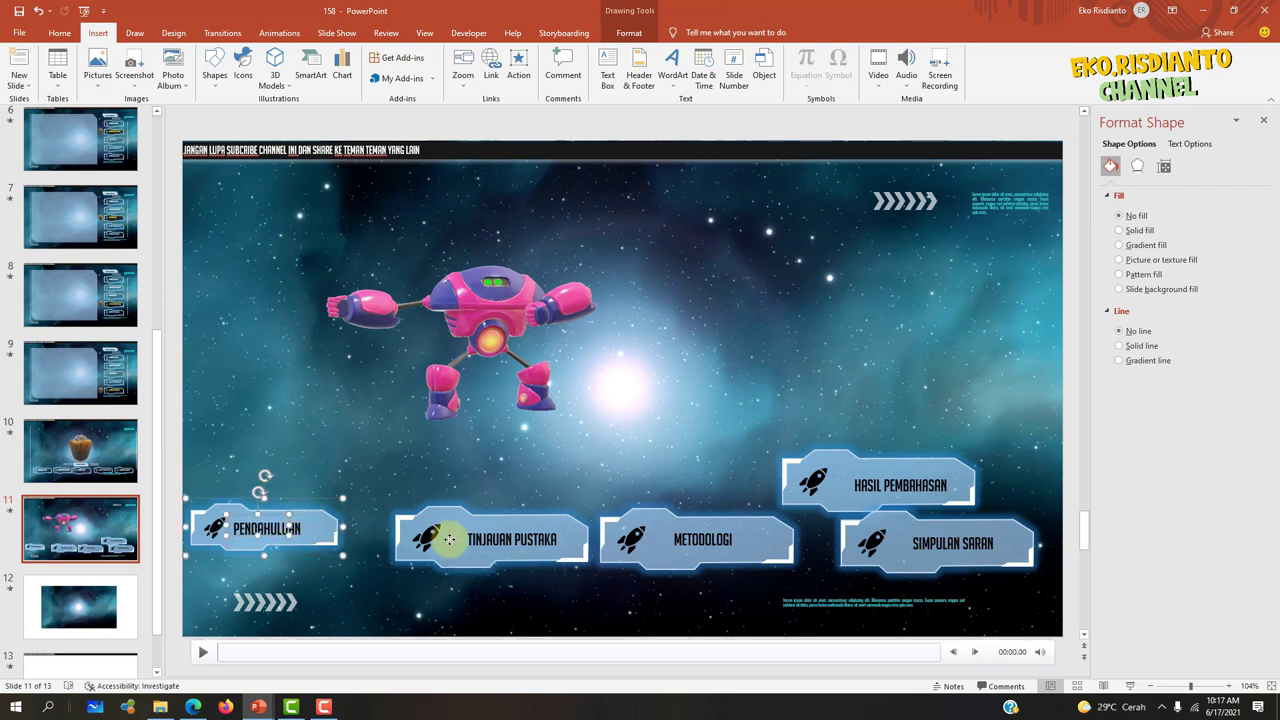
pyautogui.click(443, 531)
pyautogui.moveTo(593, 572); pyautogui.dragTo(528, 557)
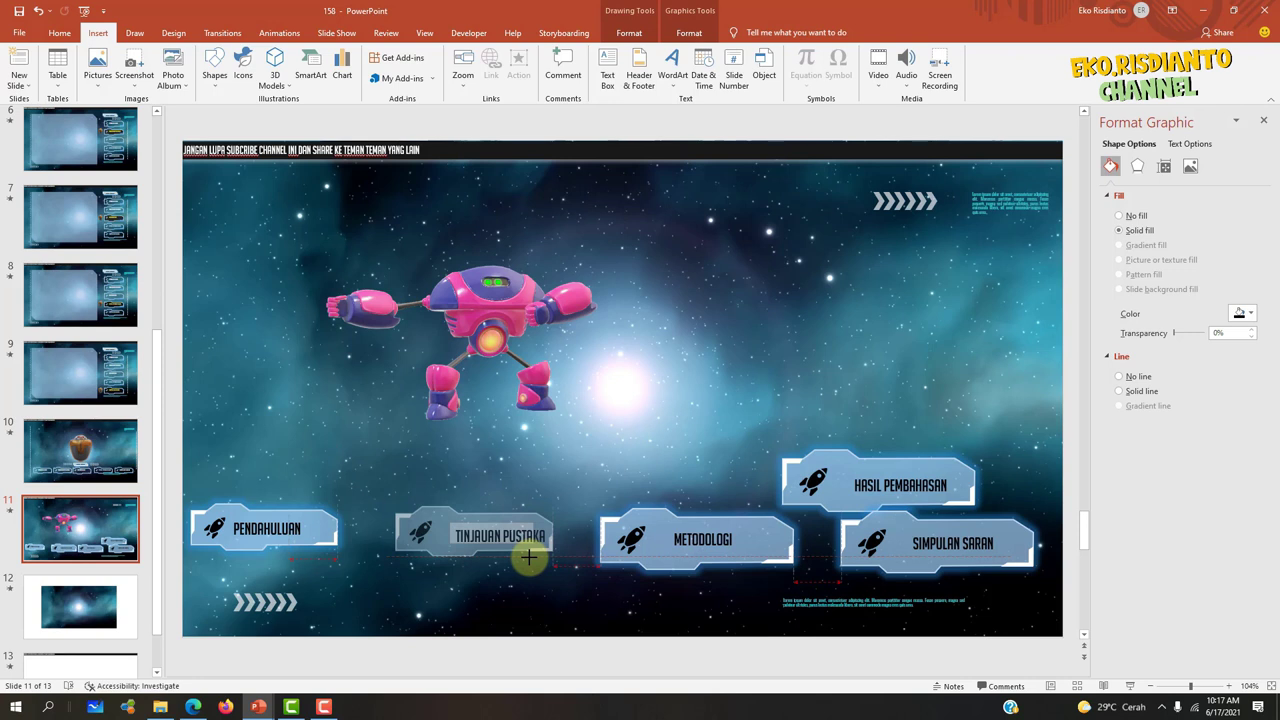
pyautogui.click(497, 525)
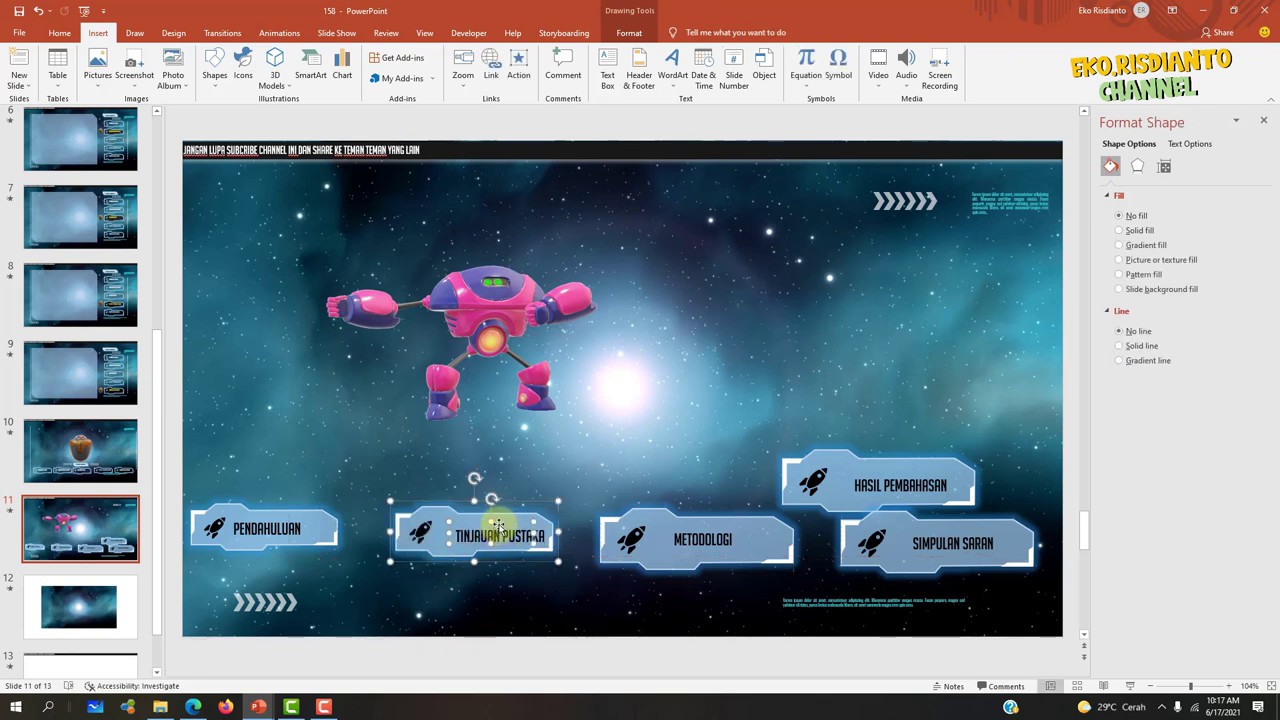
pyautogui.moveTo(497, 525); pyautogui.dragTo(486, 521)
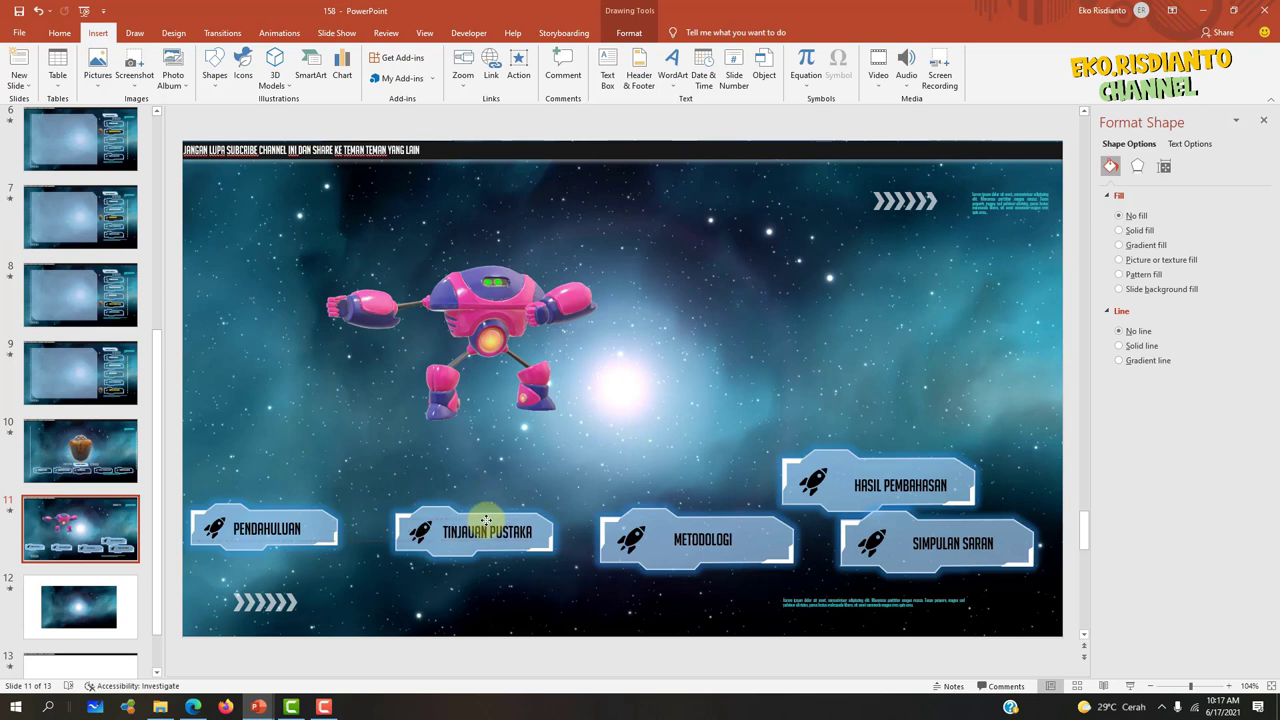
# - Move TINJAUAN PUSTAKA closer to PENDAHULUAN and shrink METODOLOGI to the smaller button size
pyautogui.click(486, 500)
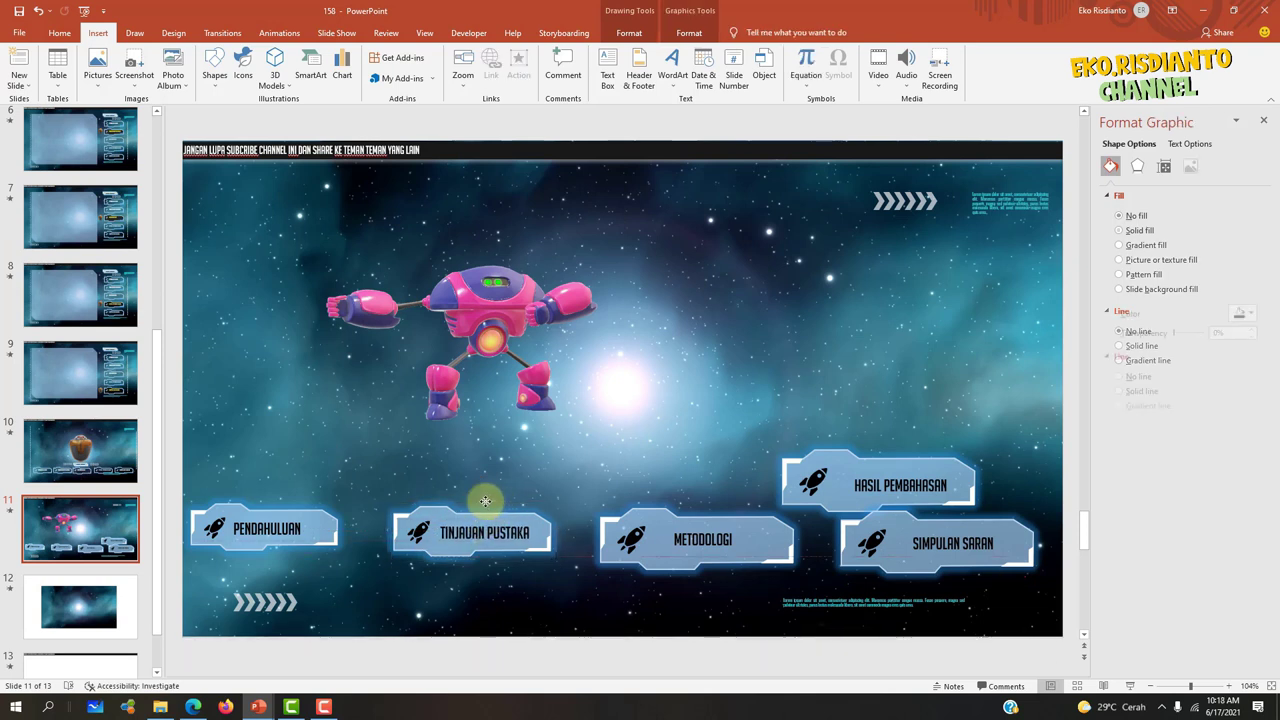
pyautogui.moveTo(486, 500); pyautogui.dragTo(463, 501)
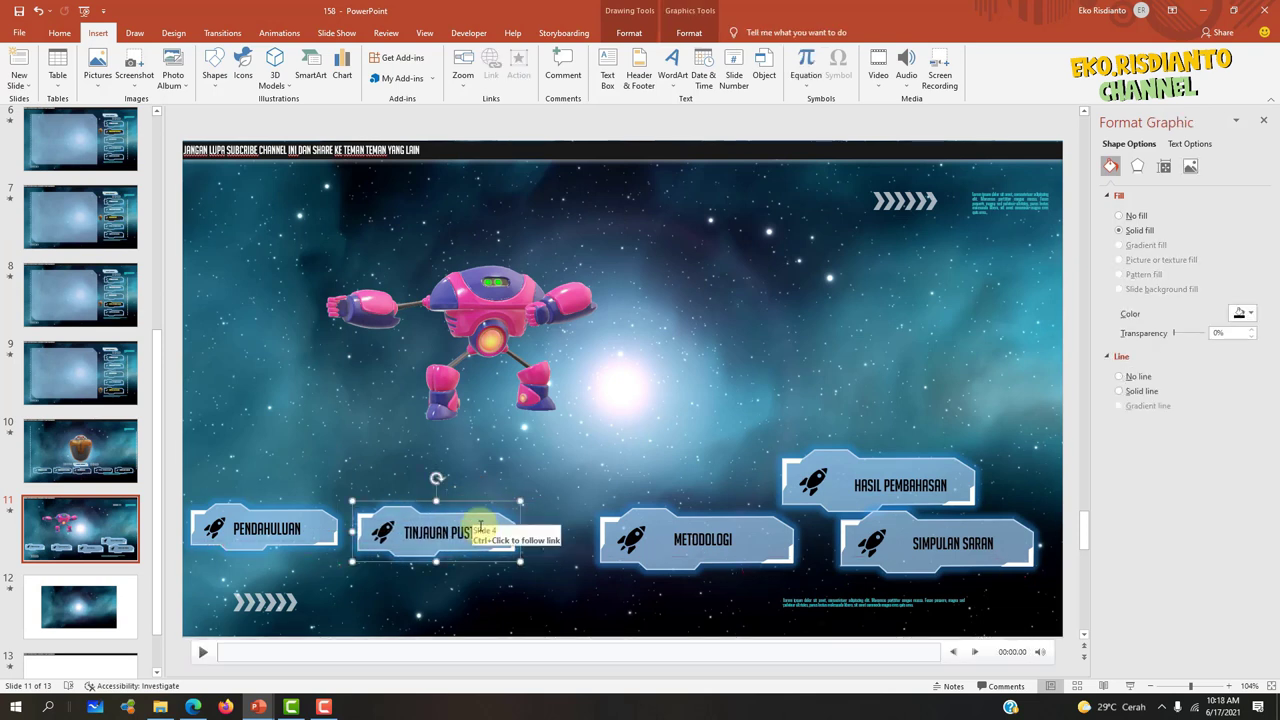
pyautogui.moveTo(436, 561); pyautogui.dragTo(437, 549)
pyautogui.click(695, 573)
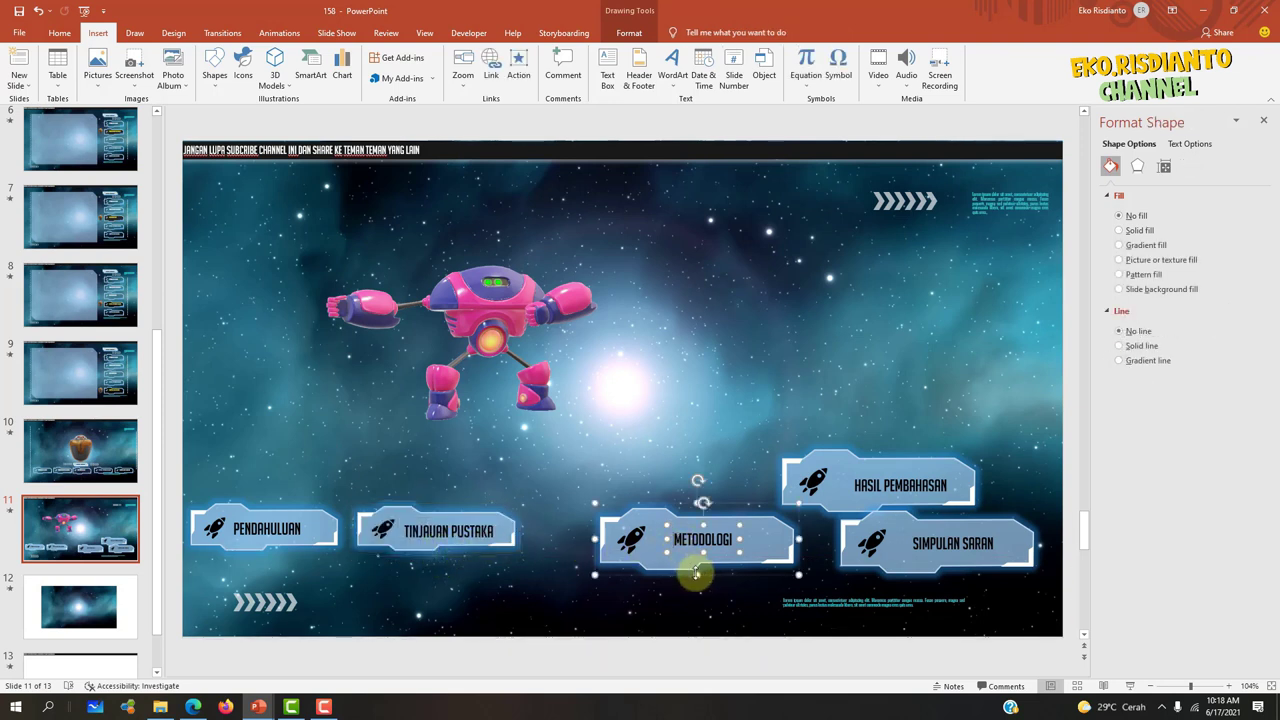
pyautogui.moveTo(697, 573); pyautogui.dragTo(717, 558)
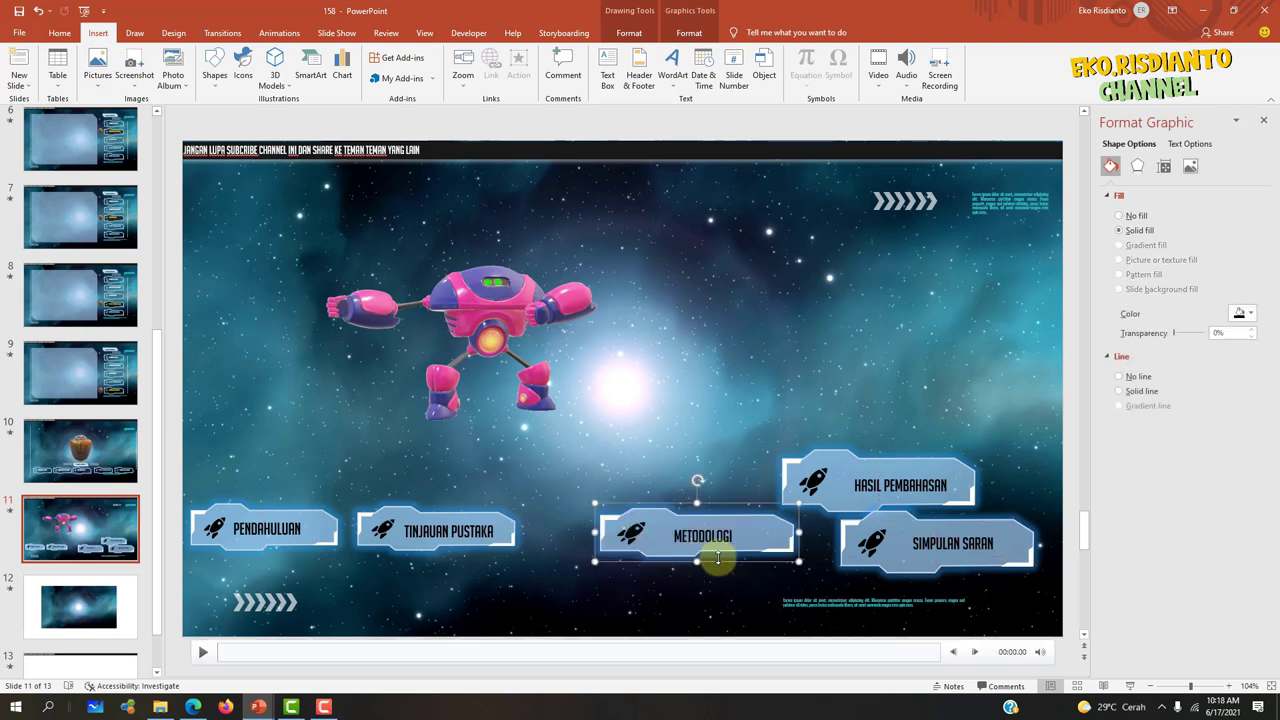
pyautogui.moveTo(797, 533)
pyautogui.mouseDown()
pyautogui.moveTo(742, 536)
pyautogui.moveTo(652, 512)
pyautogui.moveTo(700, 529)
pyautogui.mouseUp()
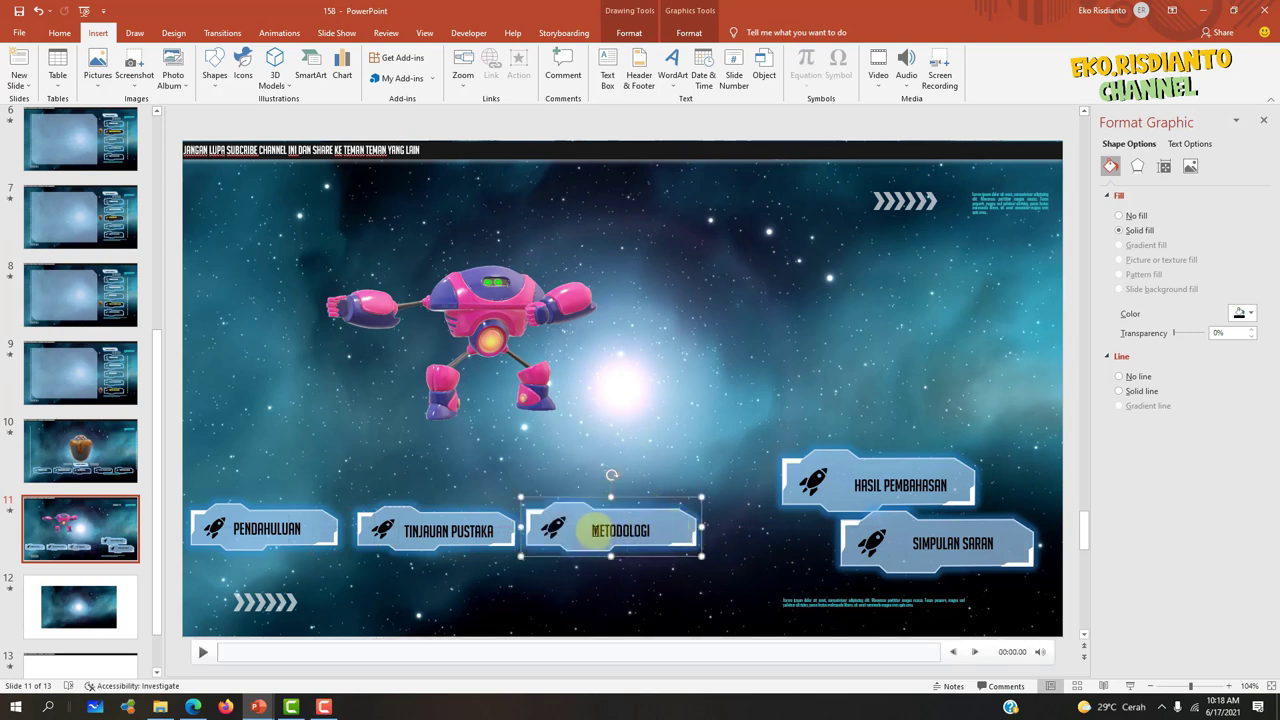
pyautogui.moveTo(592, 530); pyautogui.dragTo(647, 535)
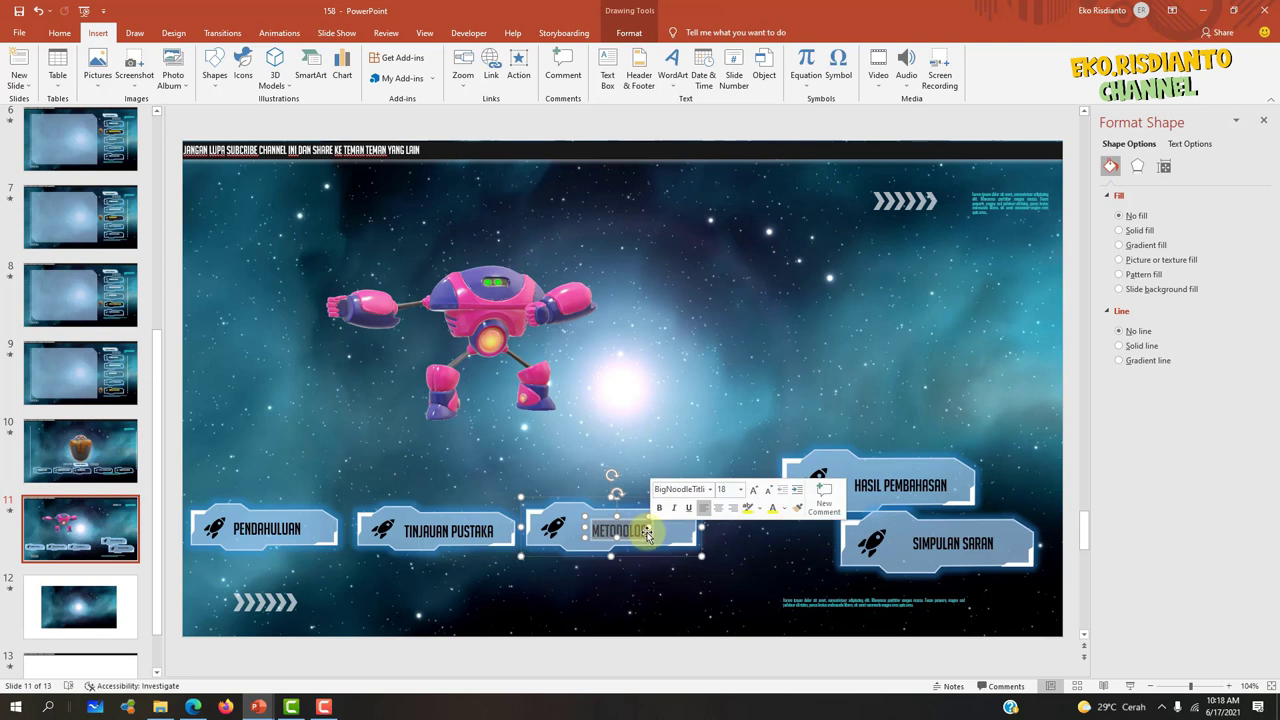
pyautogui.click(714, 437)
# - Shrink HASIL PEMBAHASAN and SIMPULAN SARAN and place them at the end of the bottom row
pyautogui.click(885, 490)
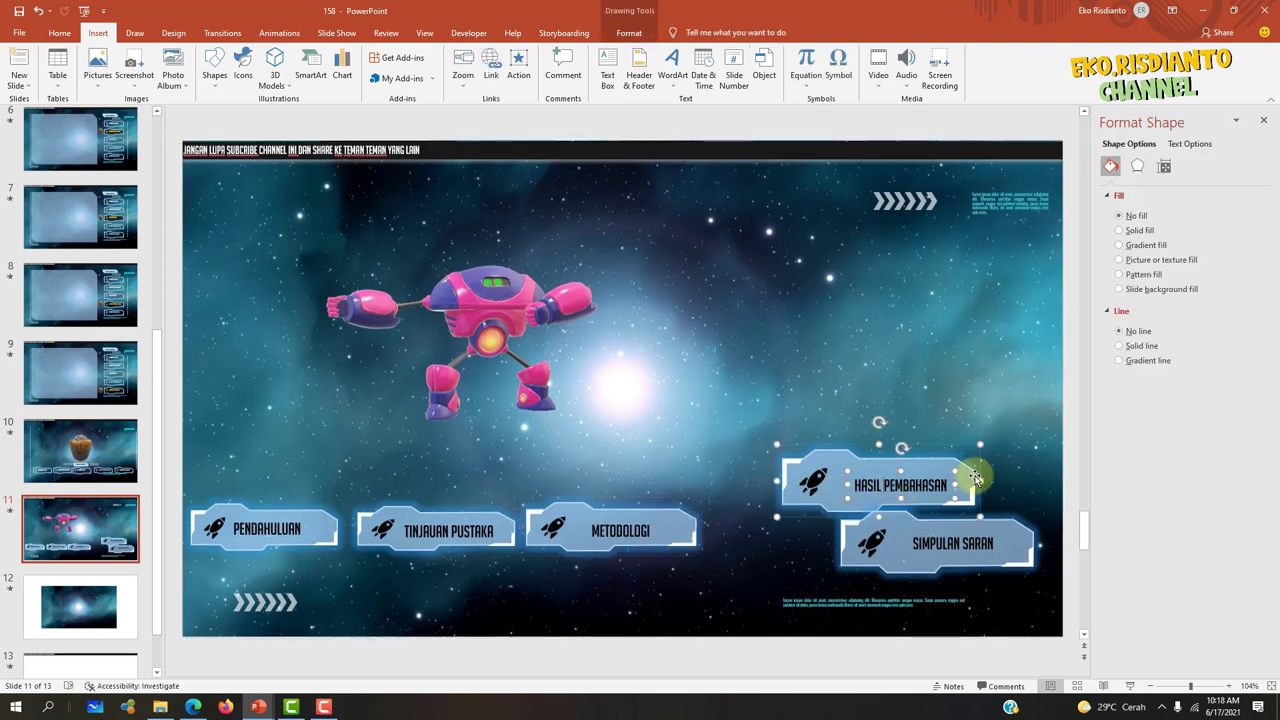
pyautogui.moveTo(979, 514)
pyautogui.mouseDown()
pyautogui.moveTo(930, 491)
pyautogui.moveTo(945, 500)
pyautogui.moveTo(848, 511)
pyautogui.mouseUp()
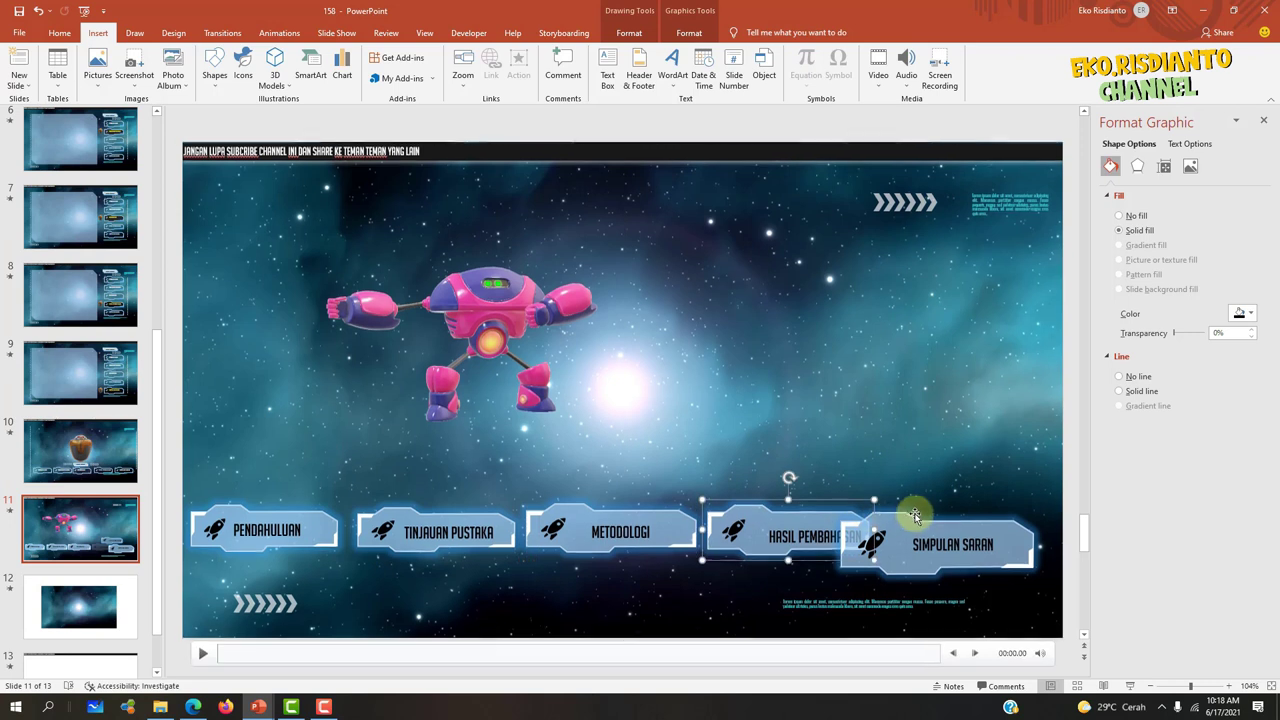
pyautogui.click(855, 562)
pyautogui.moveTo(853, 568); pyautogui.dragTo(900, 552)
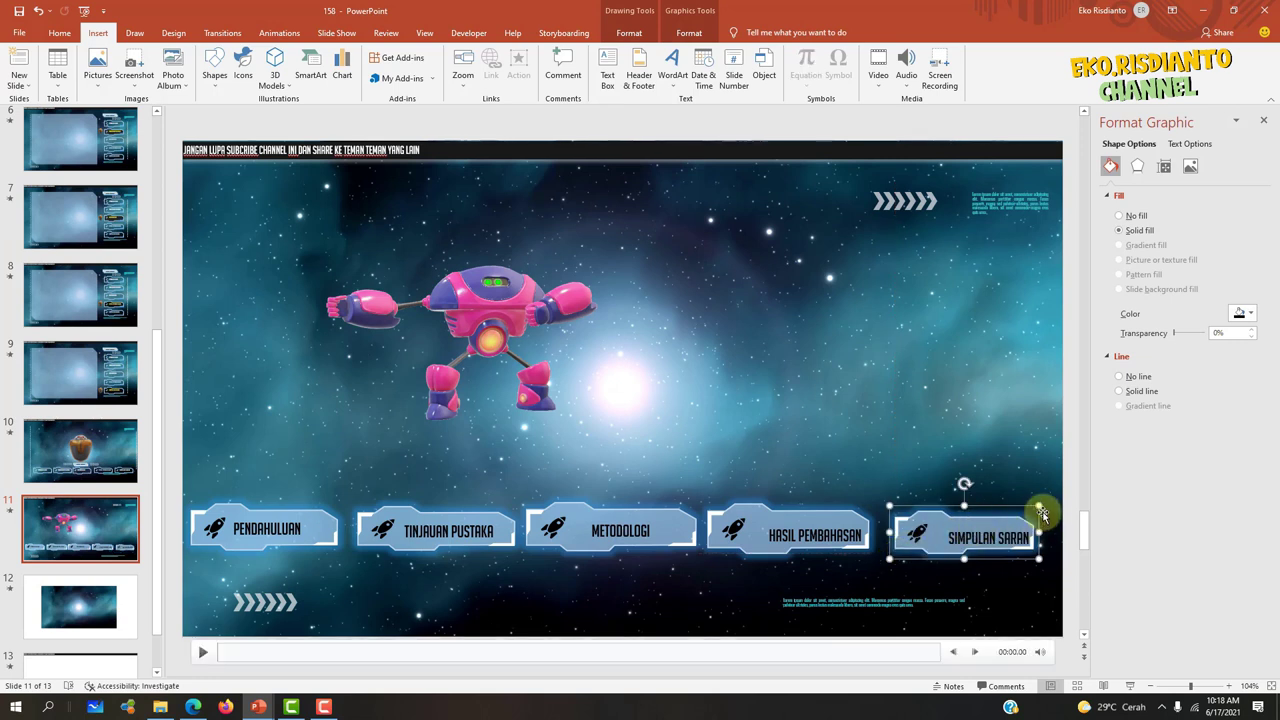
pyautogui.moveTo(1039, 505); pyautogui.dragTo(986, 515)
pyautogui.click(988, 528)
# - Recentre the HASIL PEMBAHASAN and METODOLOGI labels and align TINJAUAN PUSTAKA with the row
pyautogui.click(838, 525)
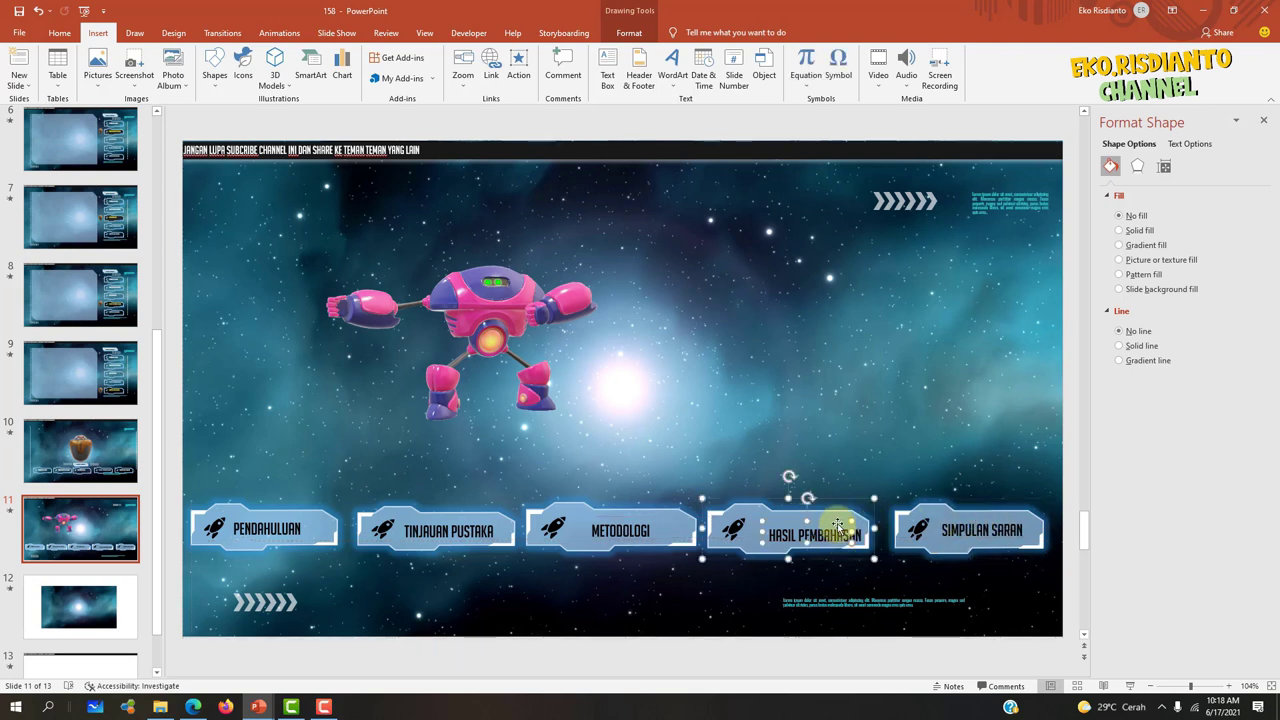
pyautogui.moveTo(835, 521); pyautogui.dragTo(824, 518)
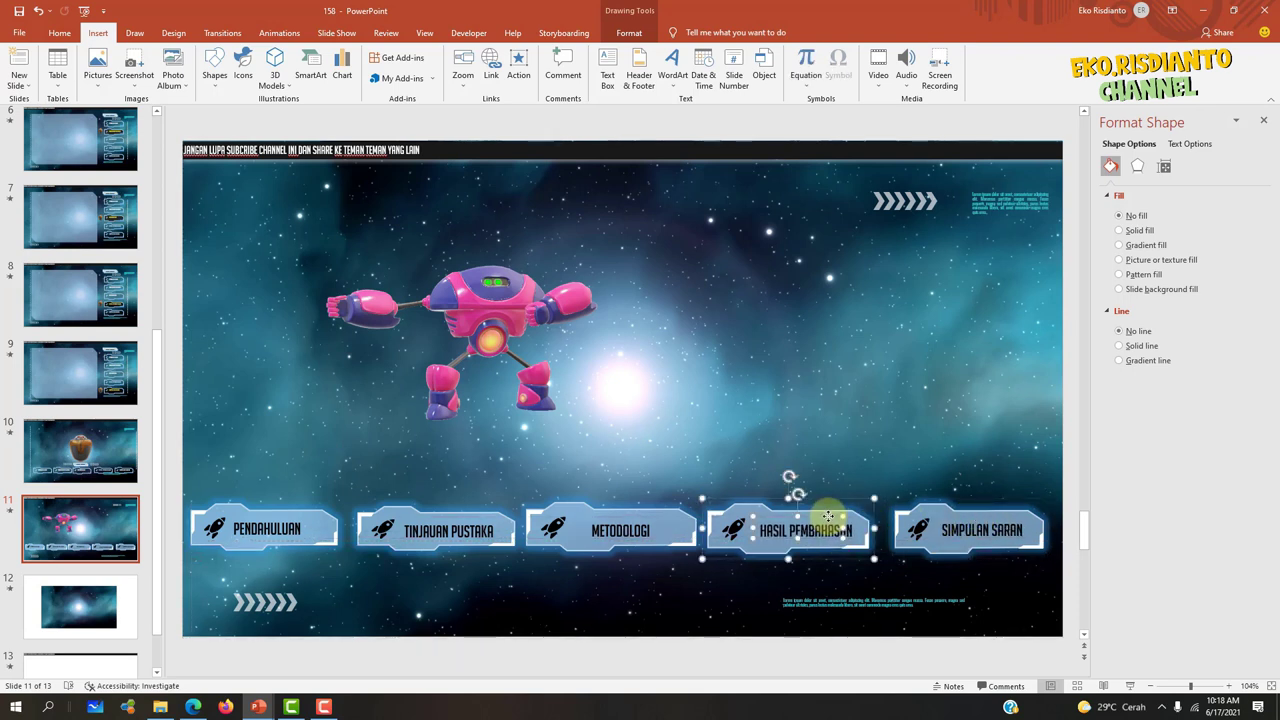
pyautogui.moveTo(624, 519); pyautogui.dragTo(640, 512)
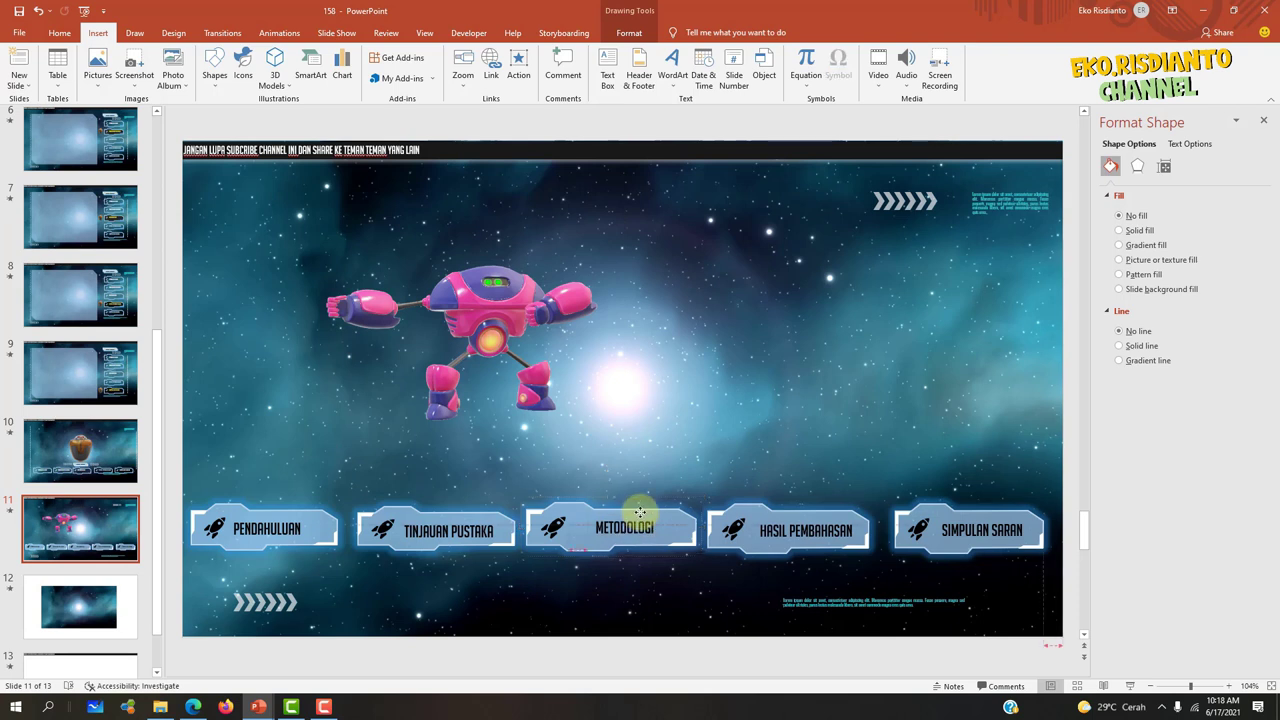
pyautogui.click(569, 508)
pyautogui.click(575, 506)
pyautogui.click(610, 497)
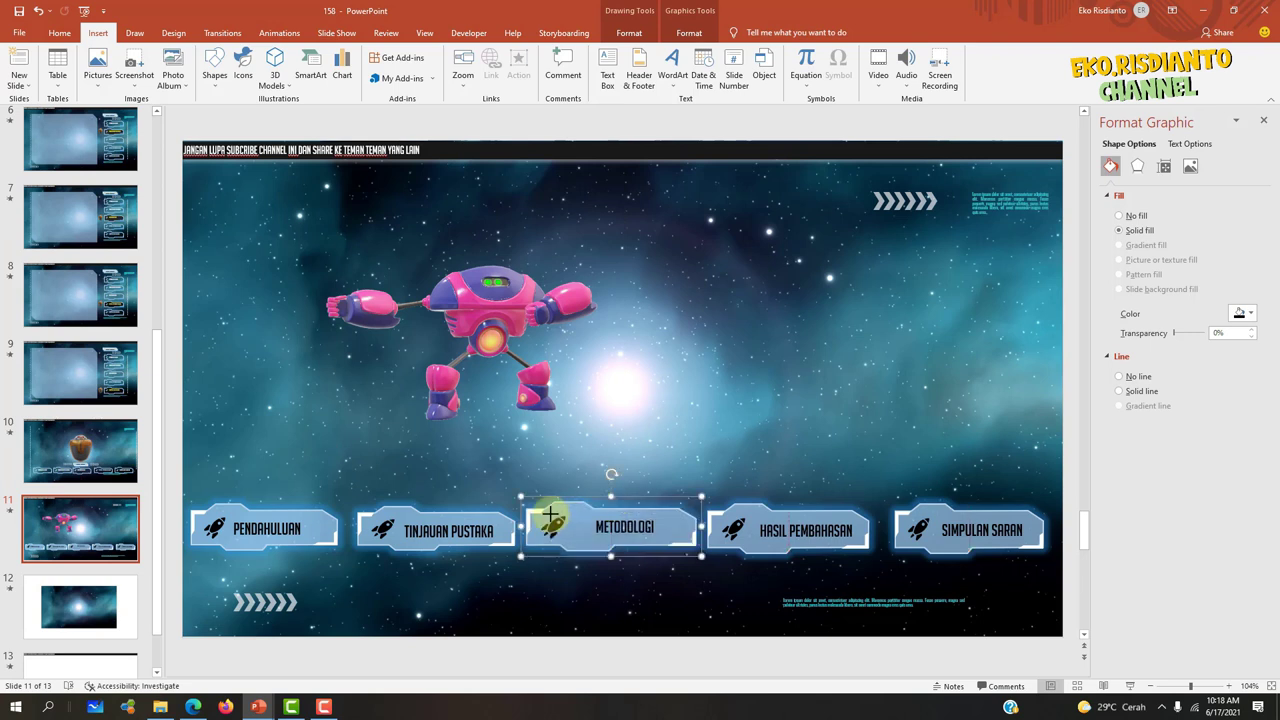
pyautogui.click(435, 502)
pyautogui.moveTo(435, 502); pyautogui.dragTo(443, 499)
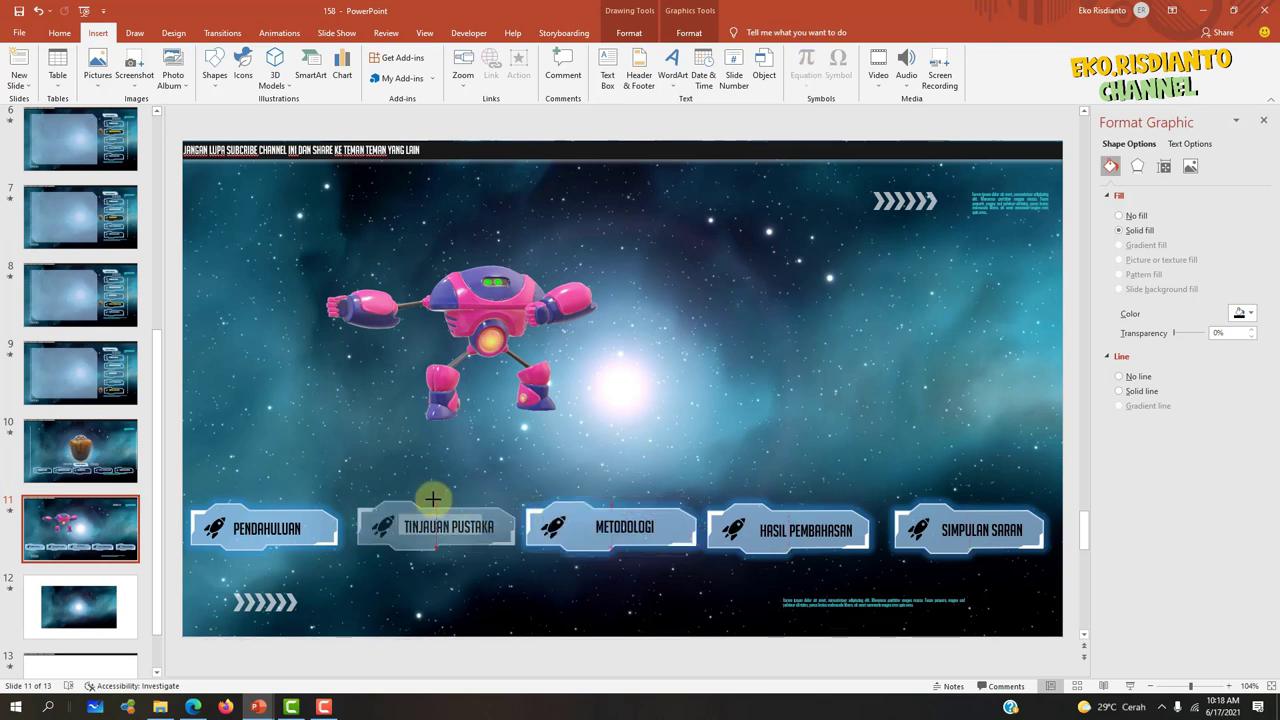
# - Move the 3D robot to the centre of the slide
pyautogui.click(607, 506)
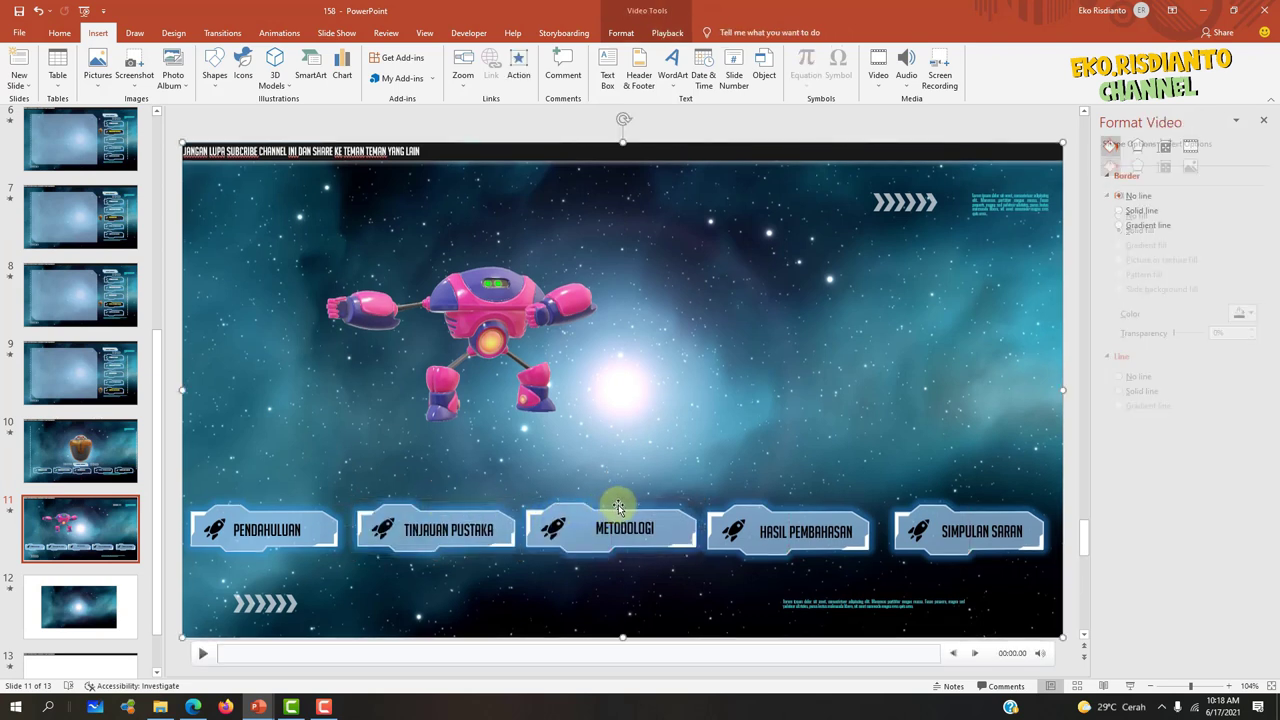
pyautogui.click(608, 506)
pyautogui.click(516, 333)
pyautogui.moveTo(516, 333); pyautogui.dragTo(648, 358)
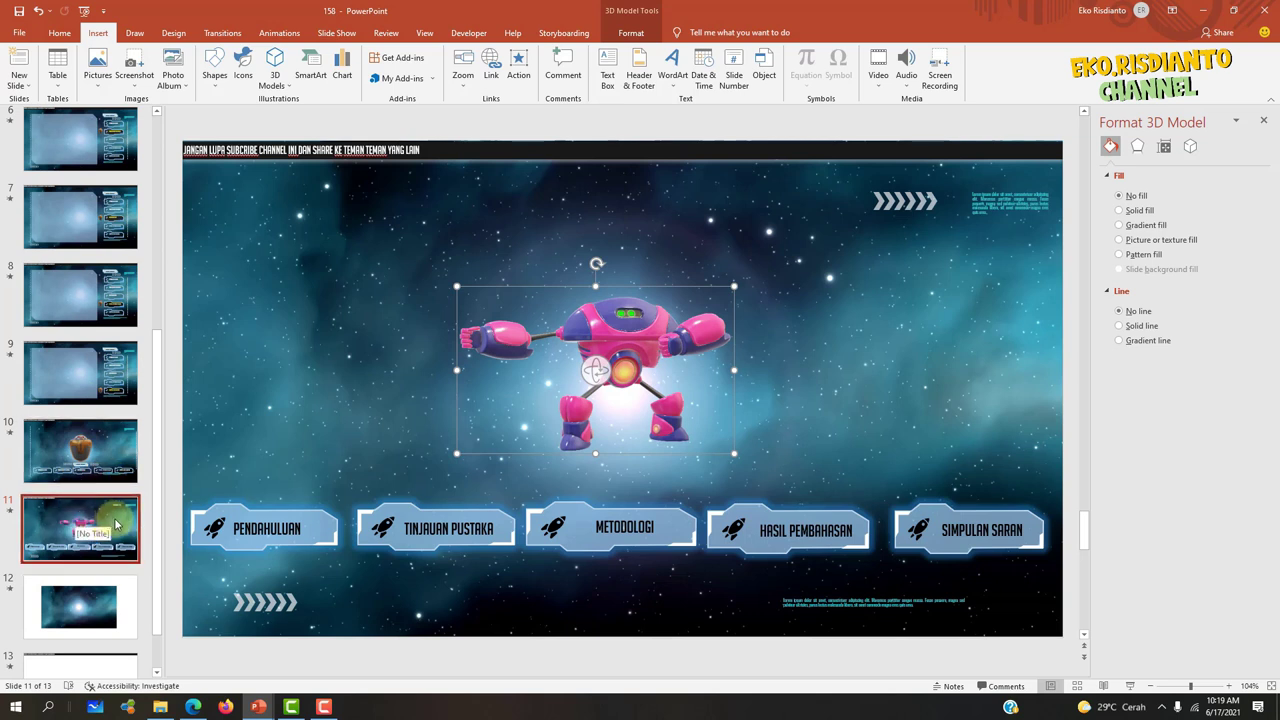
# - Move the menu slide to right after slide 4 and apply a Morph transition
pyautogui.moveTo(115, 525)
pyautogui.mouseDown()
pyautogui.moveTo(116, 220)
pyautogui.moveTo(122, 400)
pyautogui.mouseUp()
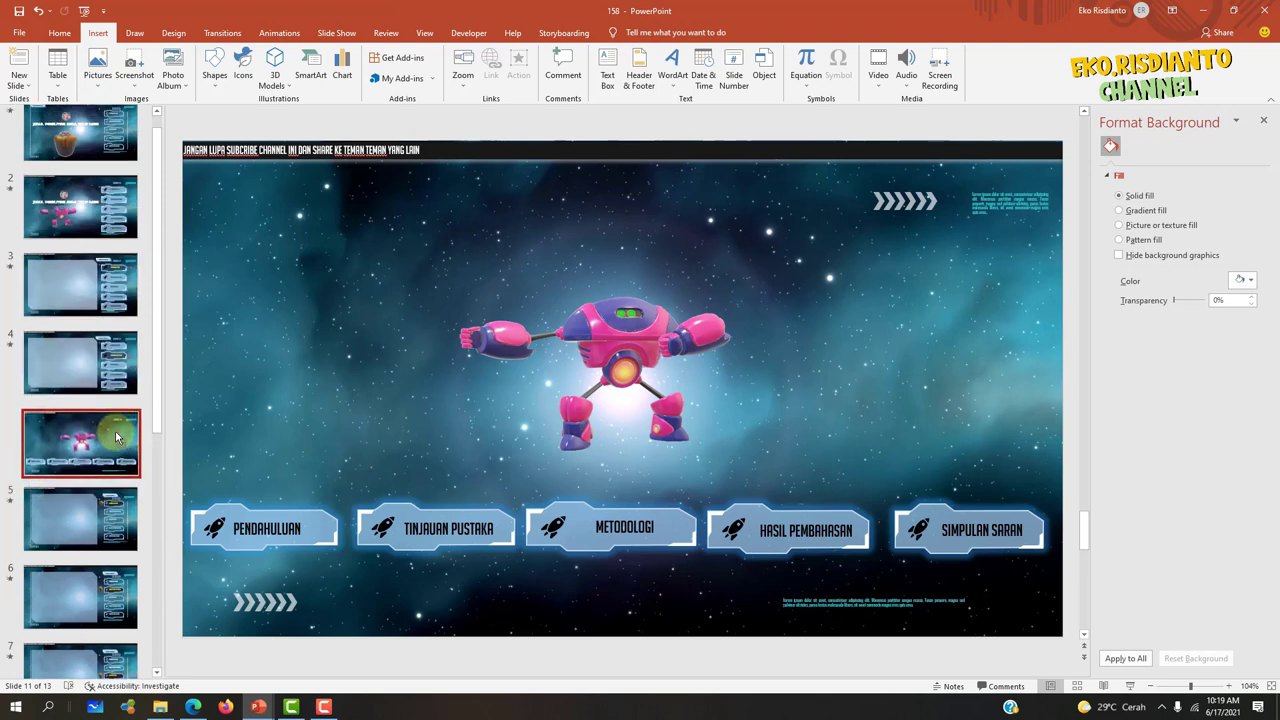
pyautogui.moveTo(122, 400); pyautogui.dragTo(115, 440)
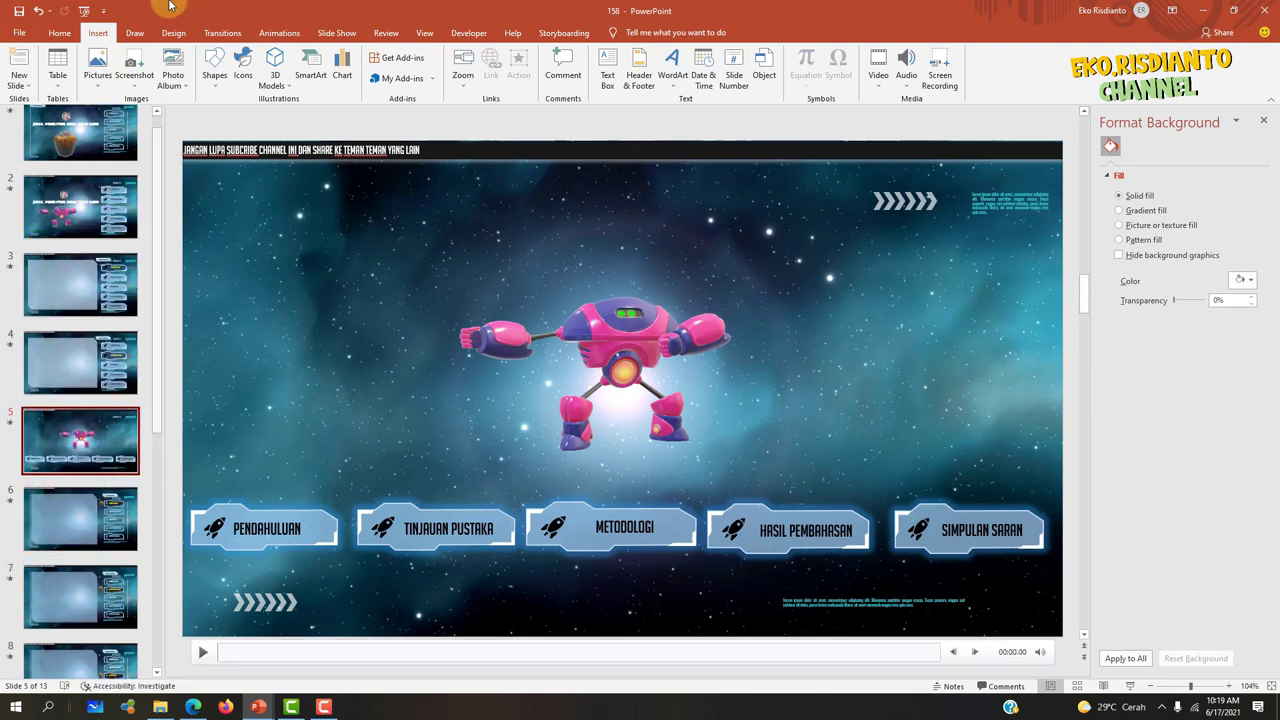
pyautogui.click(224, 33)
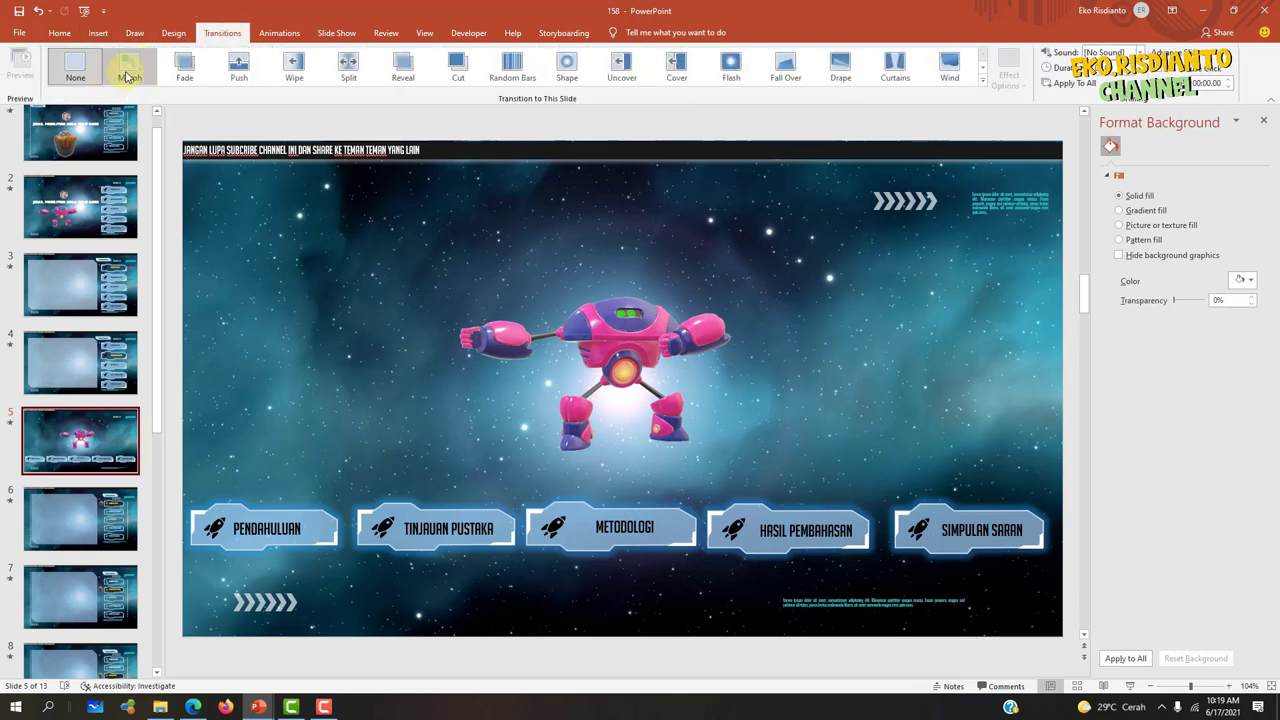
pyautogui.click(127, 66)
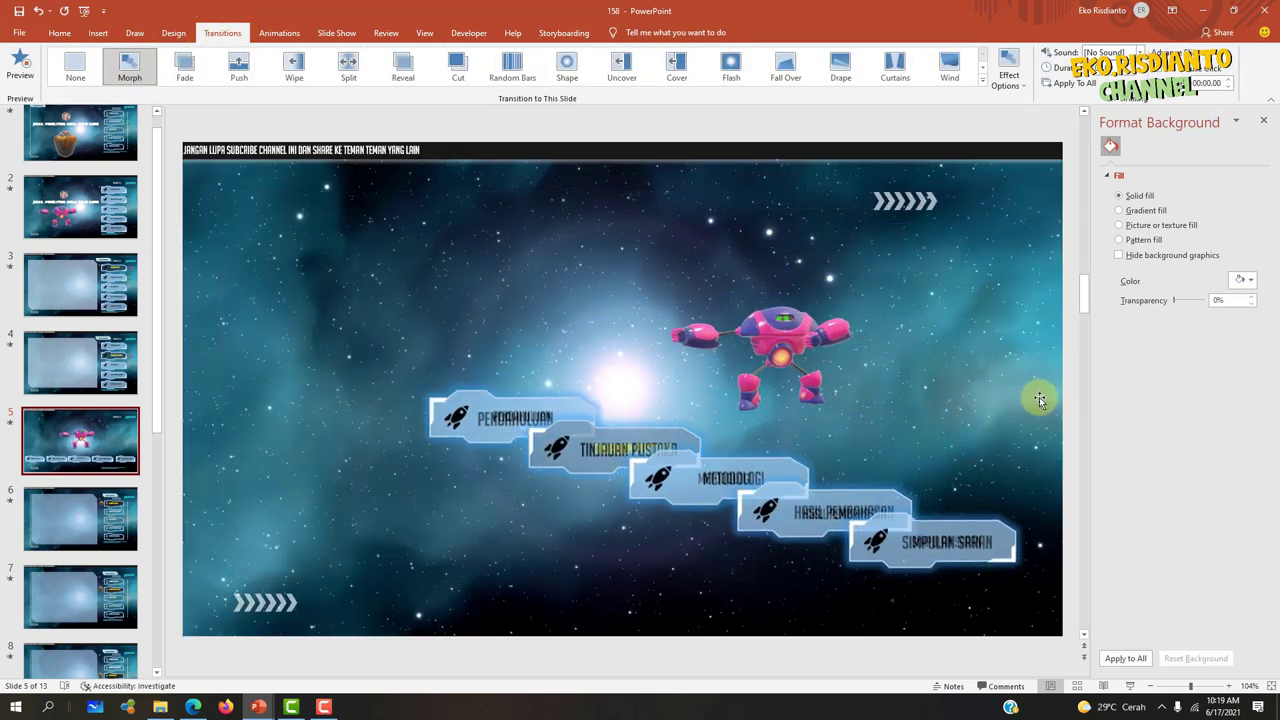